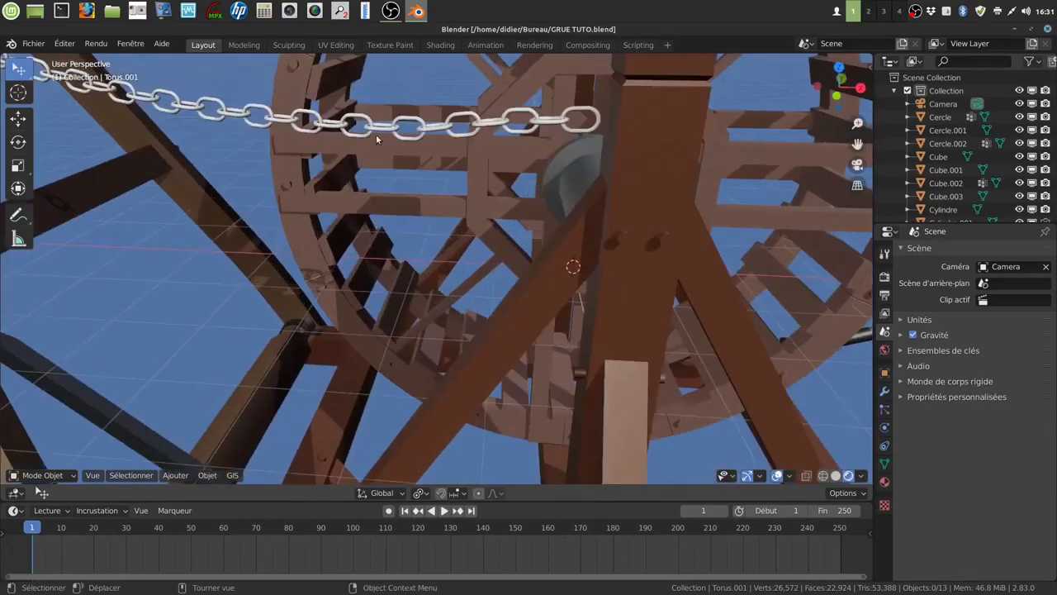
Step: Examine the treadwheel crane from several angles, following the chain between the inclined jib and the wheel's support post
{"action": "scroll", "coordinate": [377, 141], "scroll_direction": "down", "scroll_amount": 4}
{"action": "mouse_move", "coordinate": [398, 196]}
{"action": "middle_mouse_down"}
{"action": "mouse_move", "coordinate": [383, 211]}
{"action": "mouse_move", "coordinate": [402, 205]}
{"action": "mouse_move", "coordinate": [383, 200]}
{"action": "middle_mouse_up"}
{"action": "scroll", "coordinate": [383, 200], "scroll_direction": "down", "scroll_amount": 4}
{"action": "middle_click_drag", "start_coordinate": [499, 251], "coordinate": [510, 208]}
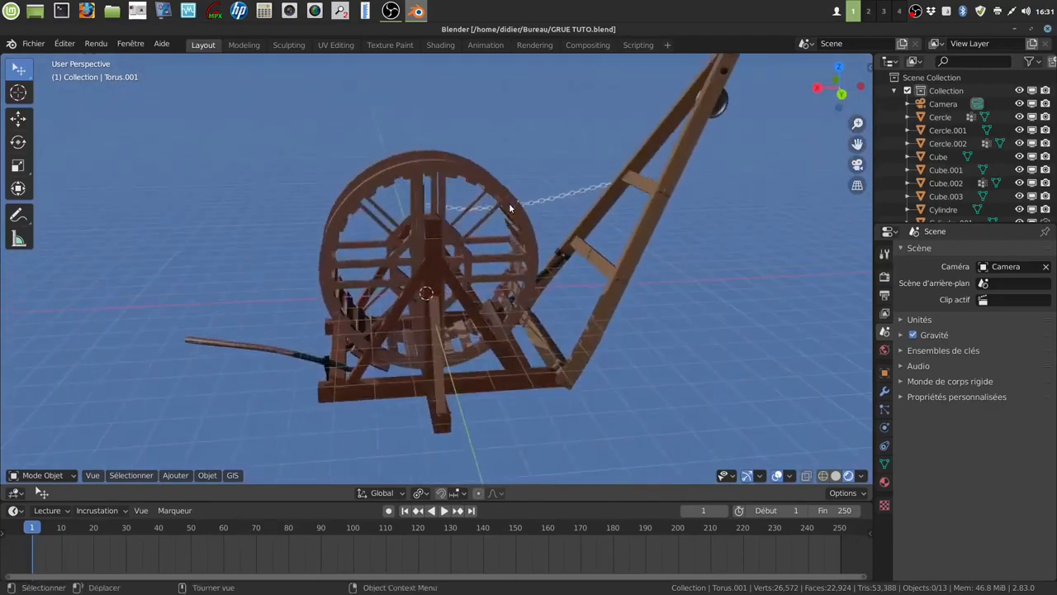
{"action": "middle_click_drag", "start_coordinate": [657, 201], "coordinate": [498, 262]}
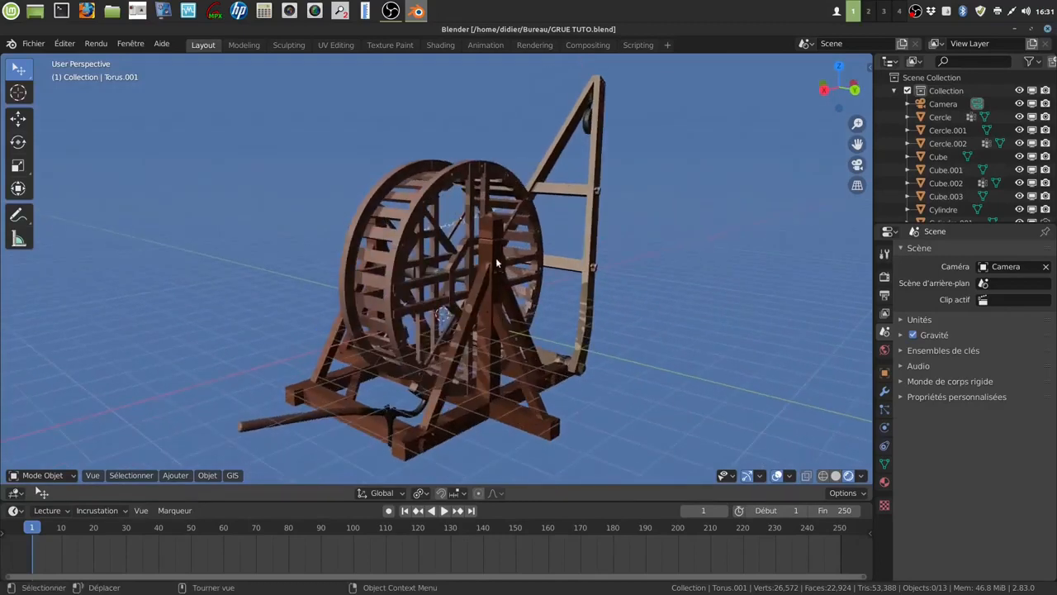
{"action": "middle_click_drag", "start_coordinate": [536, 221], "coordinate": [463, 268]}
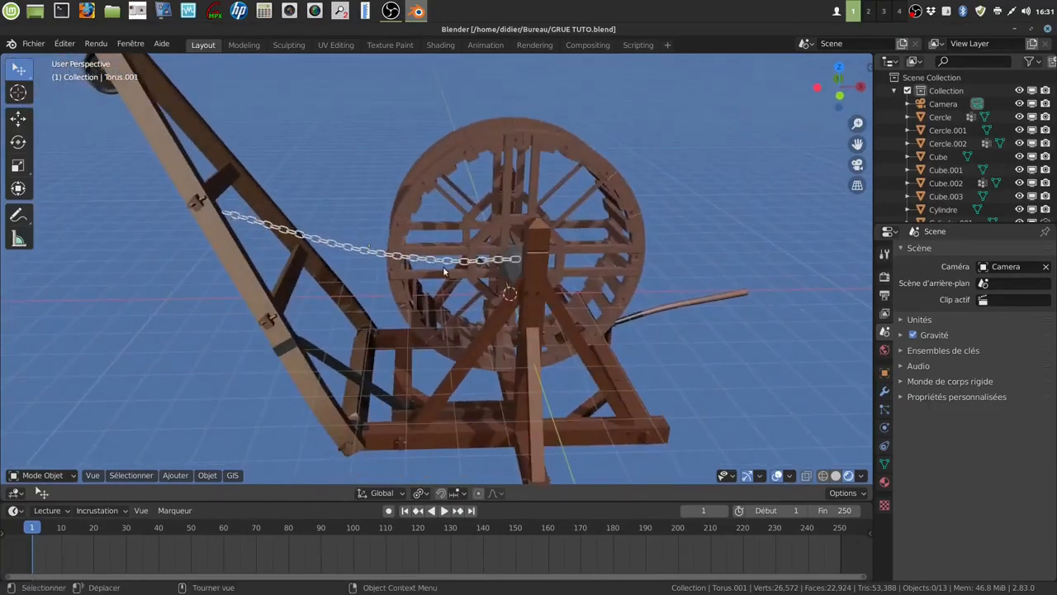
{"action": "middle_click_drag", "start_coordinate": [436, 239], "coordinate": [410, 235]}
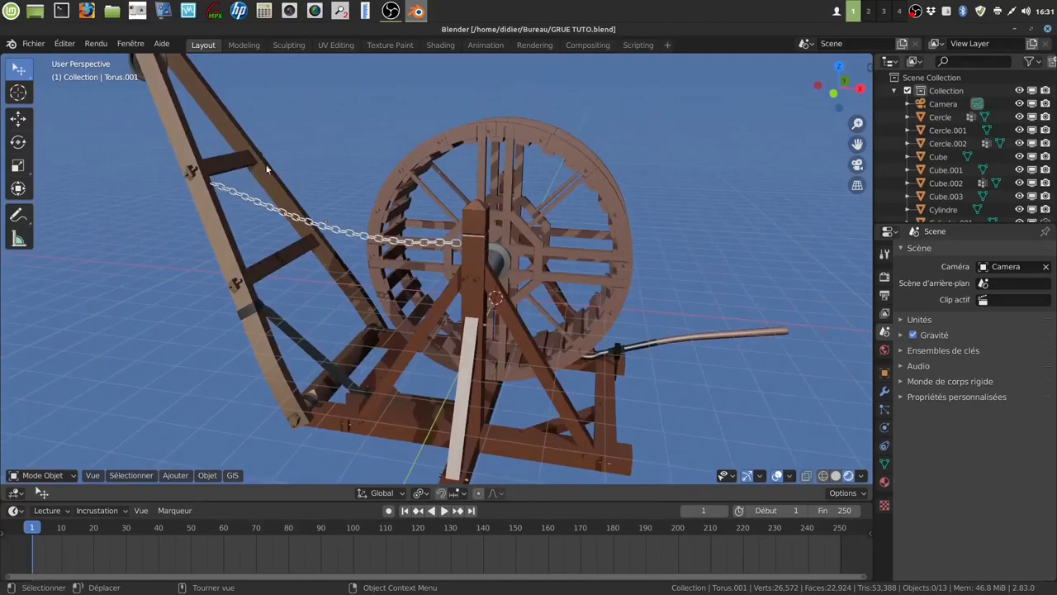
{"action": "middle_click_drag", "start_coordinate": [474, 237], "coordinate": [415, 238]}
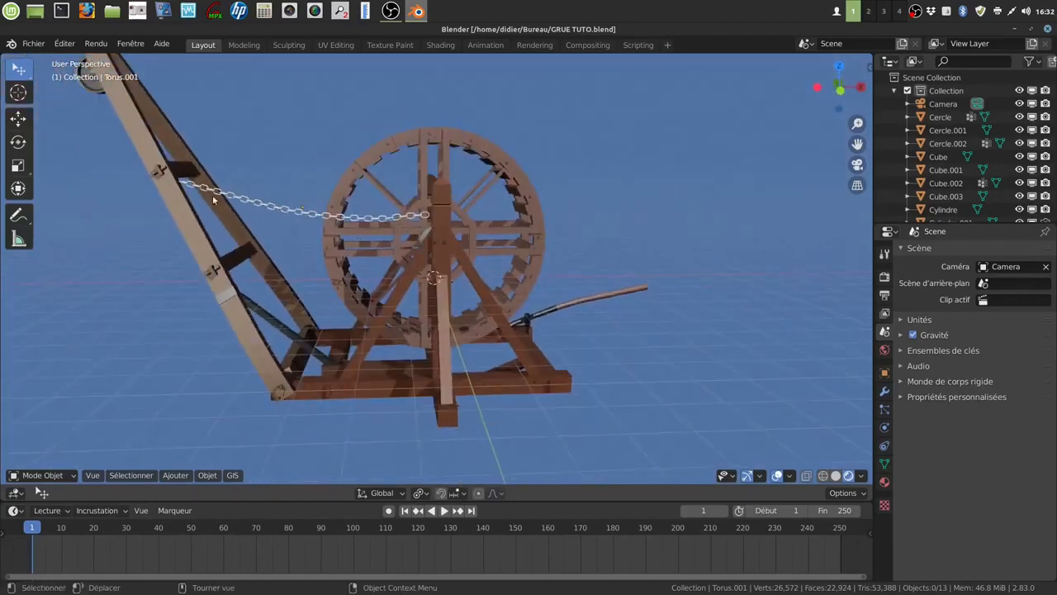
{"action": "scroll", "coordinate": [349, 240], "scroll_direction": "up", "scroll_amount": 2}
{"action": "middle_click_drag", "start_coordinate": [349, 240], "coordinate": [350, 238]}
{"action": "scroll", "coordinate": [246, 345], "scroll_direction": "down", "scroll_amount": 3}
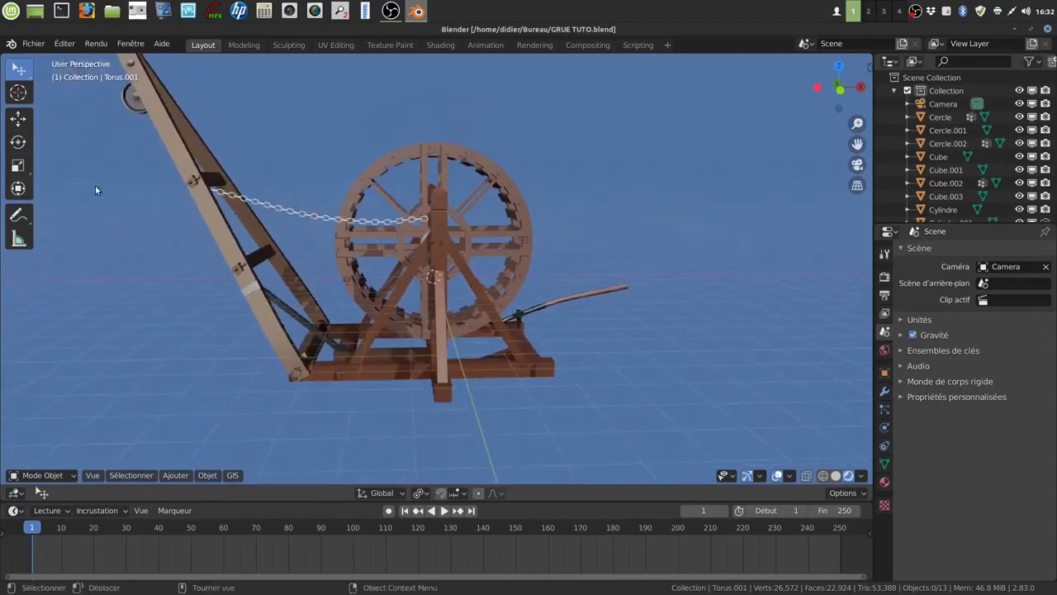
{"action": "scroll", "coordinate": [334, 335], "scroll_direction": "up", "scroll_amount": 3}
{"action": "middle_click_drag", "start_coordinate": [335, 335], "coordinate": [279, 410]}
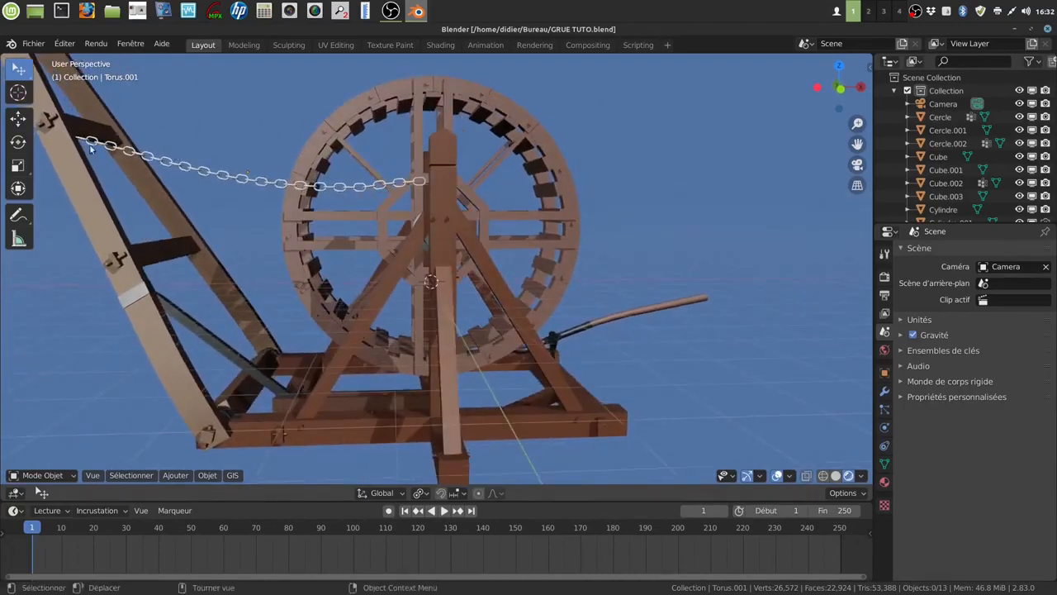
{"action": "scroll", "coordinate": [115, 174], "scroll_direction": "down", "scroll_amount": 2}
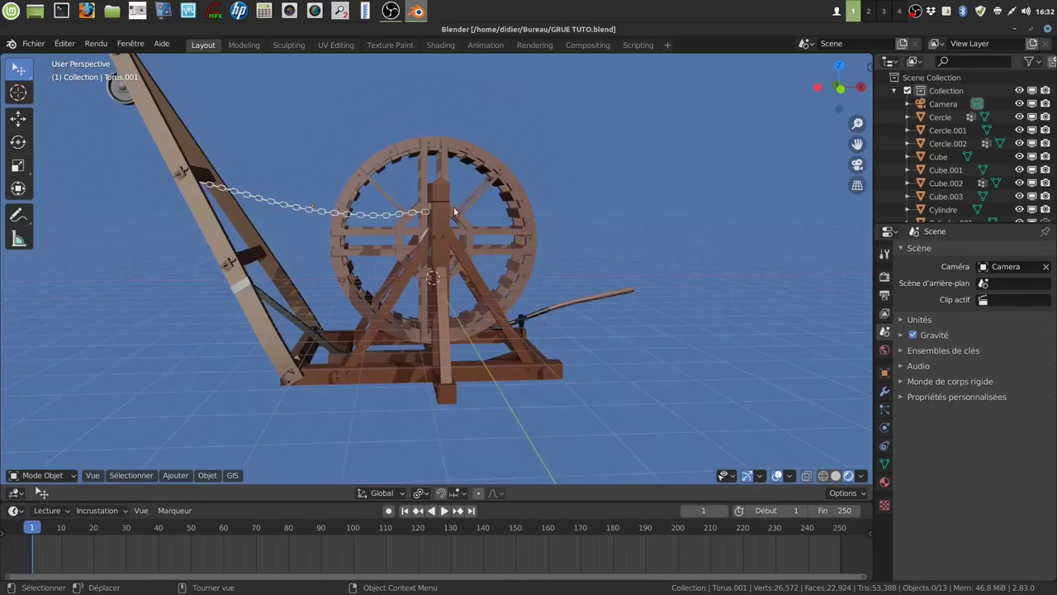
{"action": "scroll", "coordinate": [431, 272], "scroll_direction": "up", "scroll_amount": 2}
{"action": "middle_click_drag", "start_coordinate": [431, 272], "coordinate": [362, 193]}
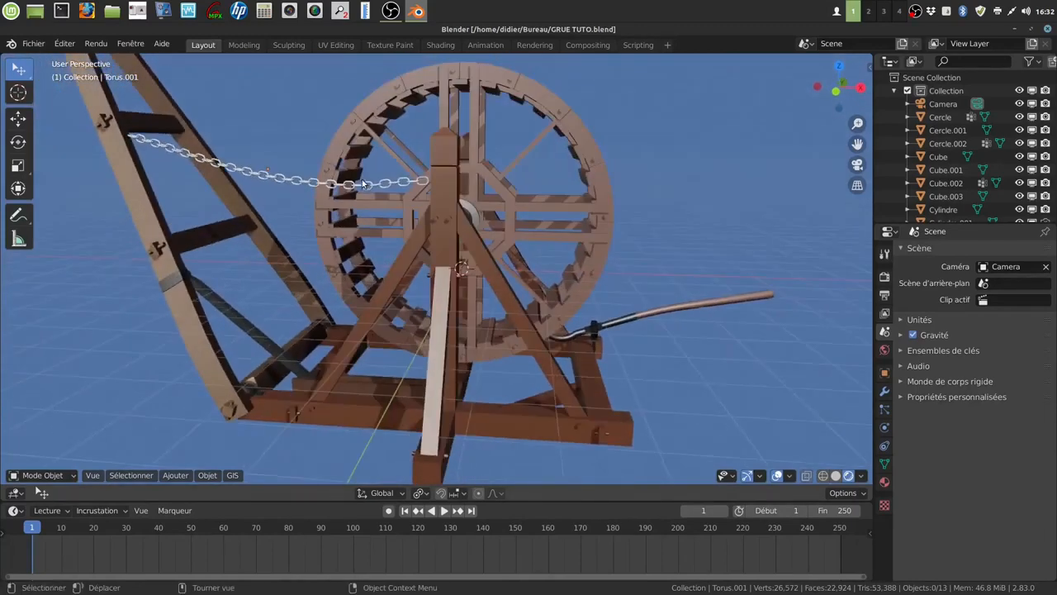
{"action": "middle_click_drag", "start_coordinate": [397, 250], "coordinate": [446, 205]}
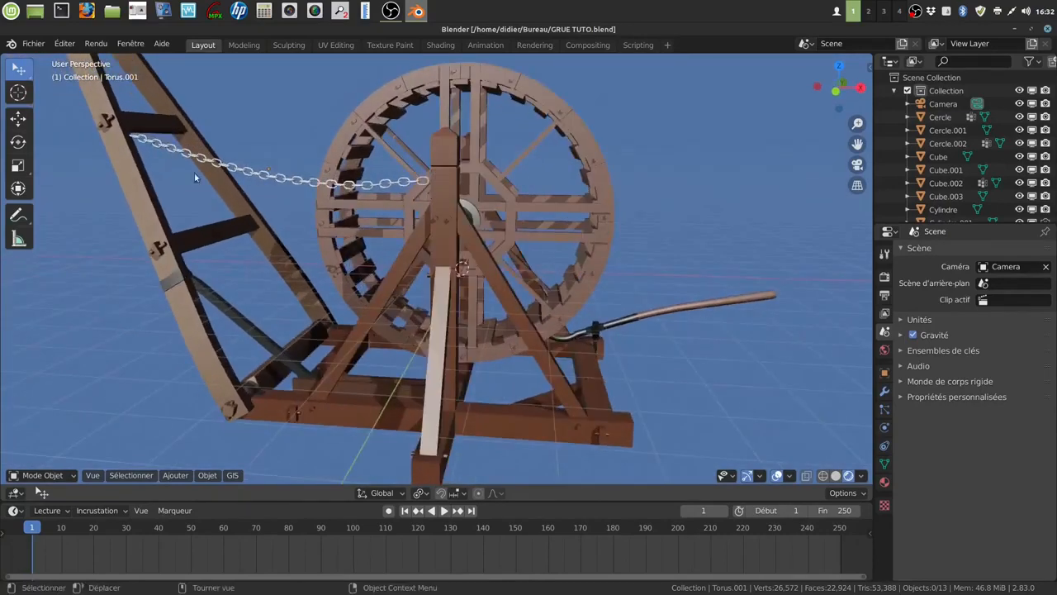
{"action": "middle_click_drag", "start_coordinate": [408, 217], "coordinate": [137, 172]}
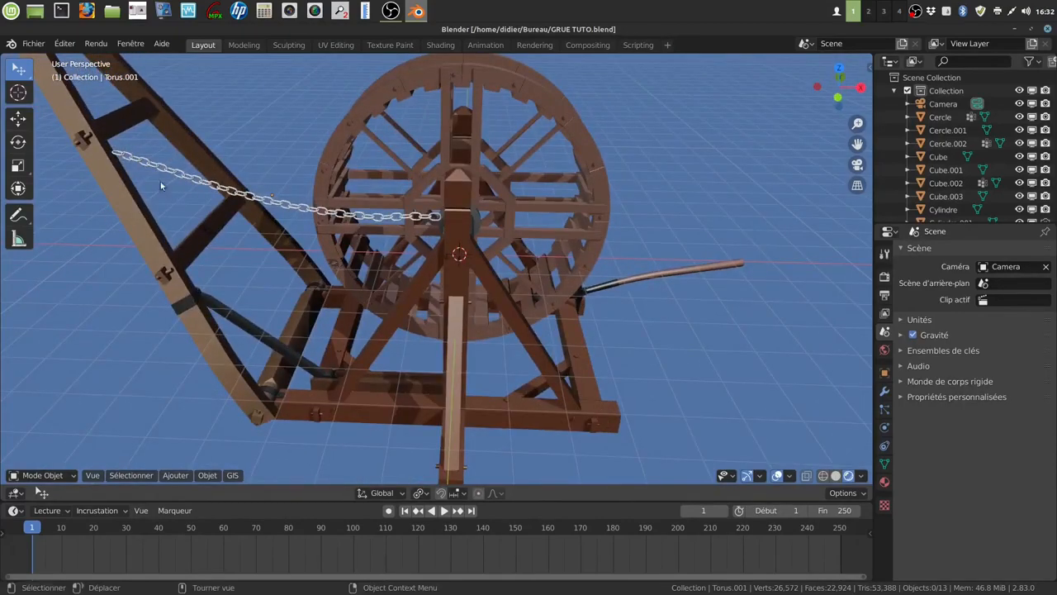
{"action": "middle_click_drag", "start_coordinate": [380, 215], "coordinate": [467, 239]}
{"action": "scroll", "coordinate": [427, 229], "scroll_direction": "down", "scroll_amount": 3}
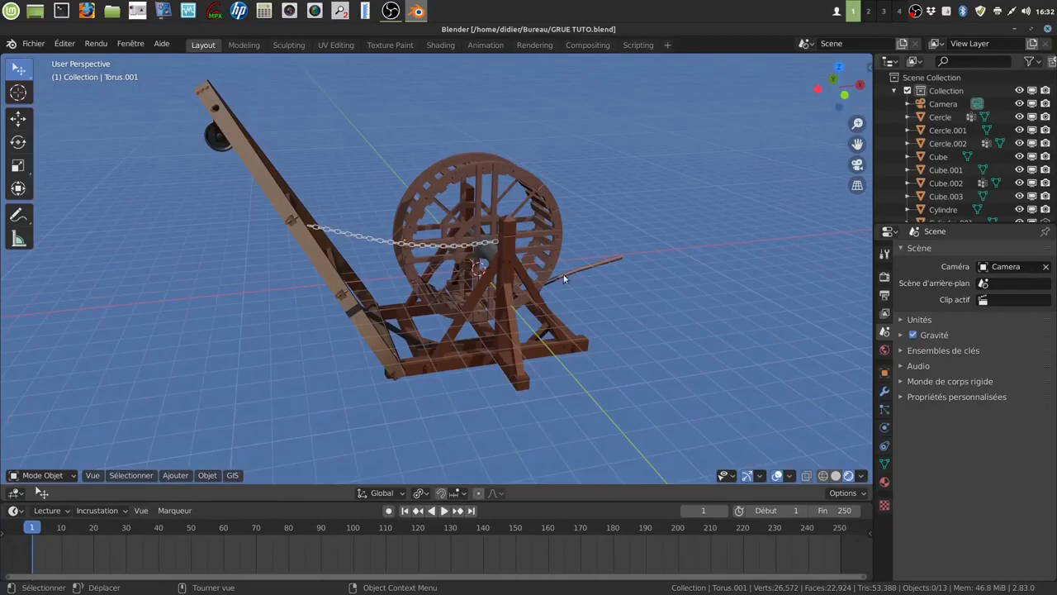
{"action": "scroll", "coordinate": [563, 273], "scroll_direction": "up", "scroll_amount": 3}
{"action": "middle_click_drag", "start_coordinate": [563, 261], "coordinate": [520, 244]}
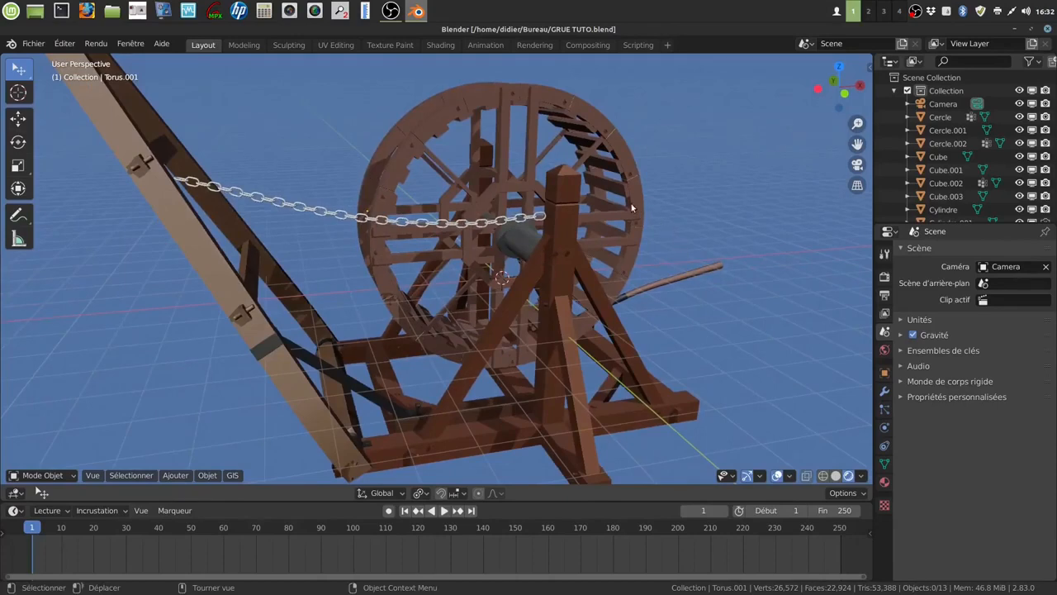
{"action": "scroll", "coordinate": [556, 269], "scroll_direction": "up", "scroll_amount": 2}
{"action": "middle_click_drag", "start_coordinate": [558, 264], "coordinate": [504, 251]}
{"action": "scroll", "coordinate": [508, 251], "scroll_direction": "down", "scroll_amount": 4}
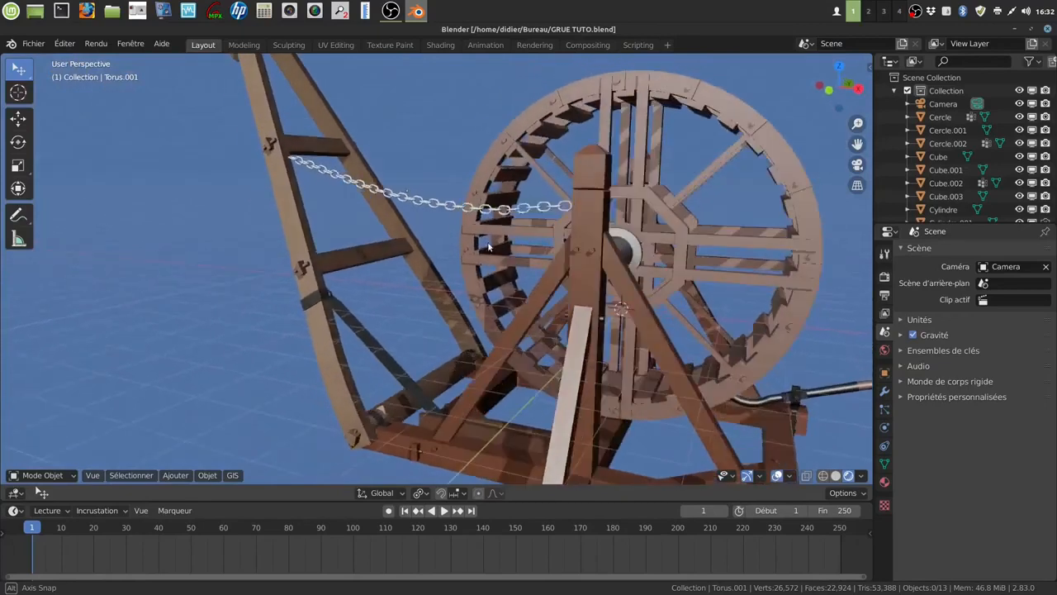
{"action": "scroll", "coordinate": [512, 250], "scroll_direction": "down", "scroll_amount": 2}
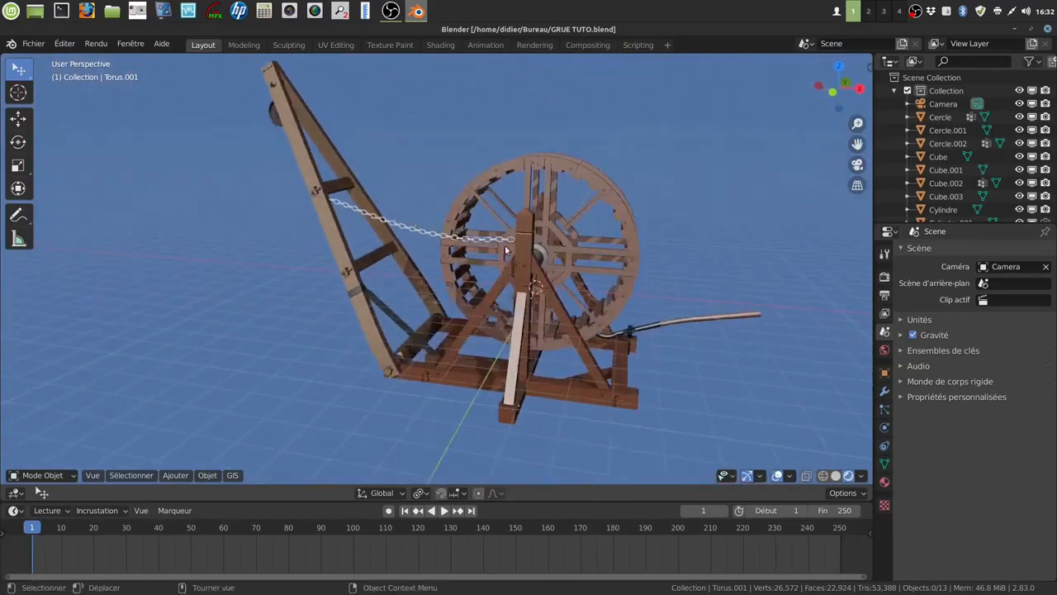
{"action": "left_click", "coordinate": [916, 16]}
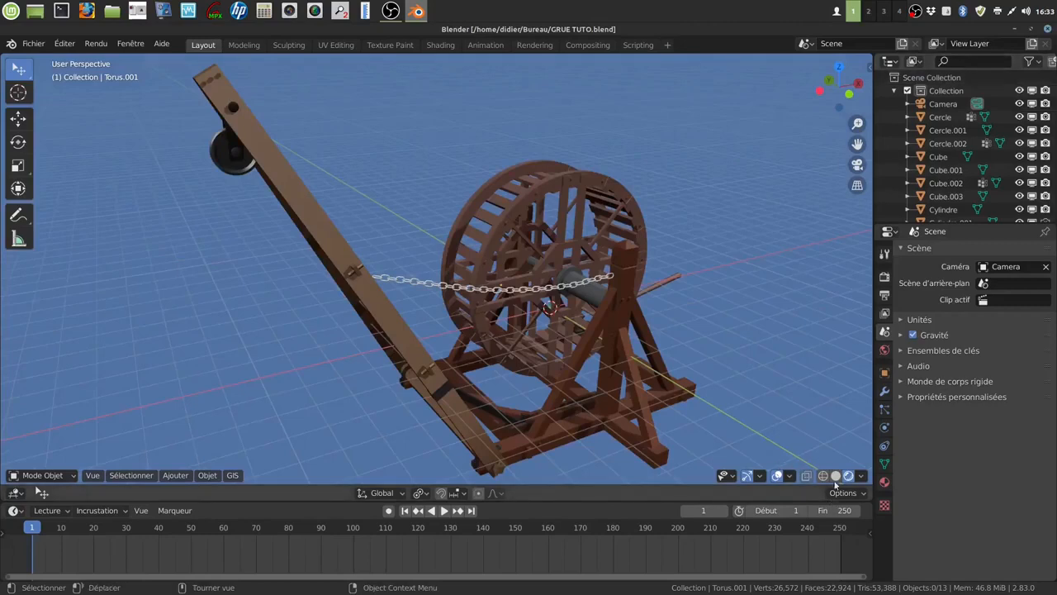
Step: Switch the viewport to solid shading and delete the chain object
{"action": "left_click", "coordinate": [836, 476]}
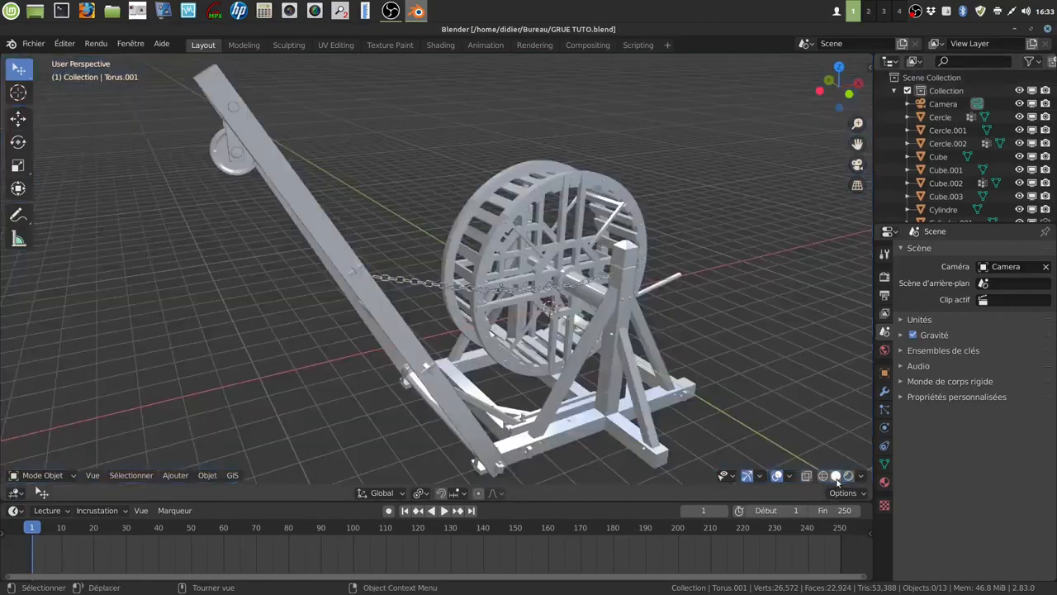
{"action": "left_click", "coordinate": [429, 286]}
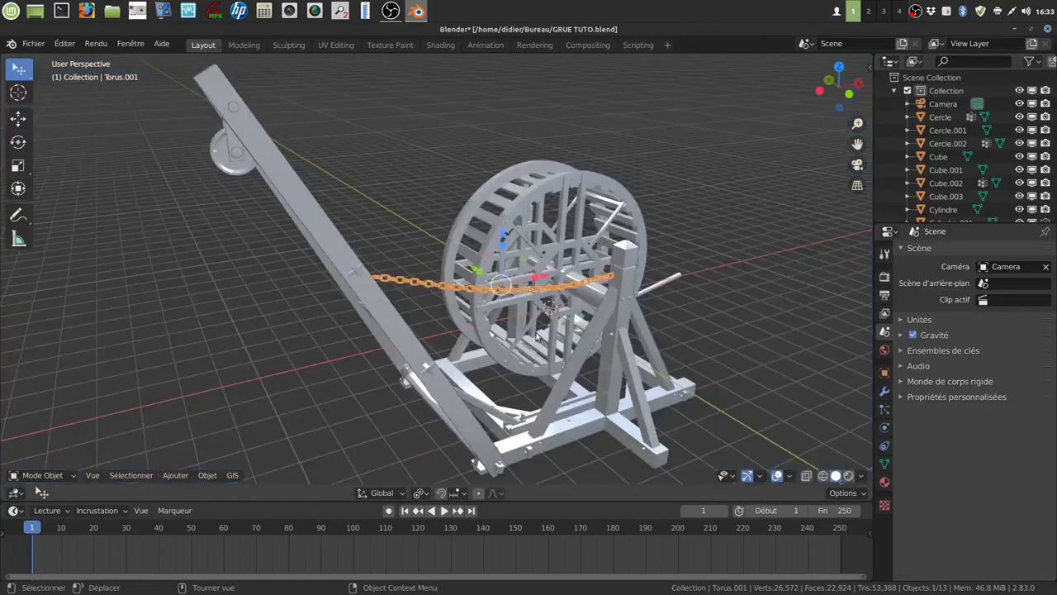
{"action": "key", "text": "Delete"}
{"action": "middle_click_drag", "start_coordinate": [531, 334], "coordinate": [469, 306]}
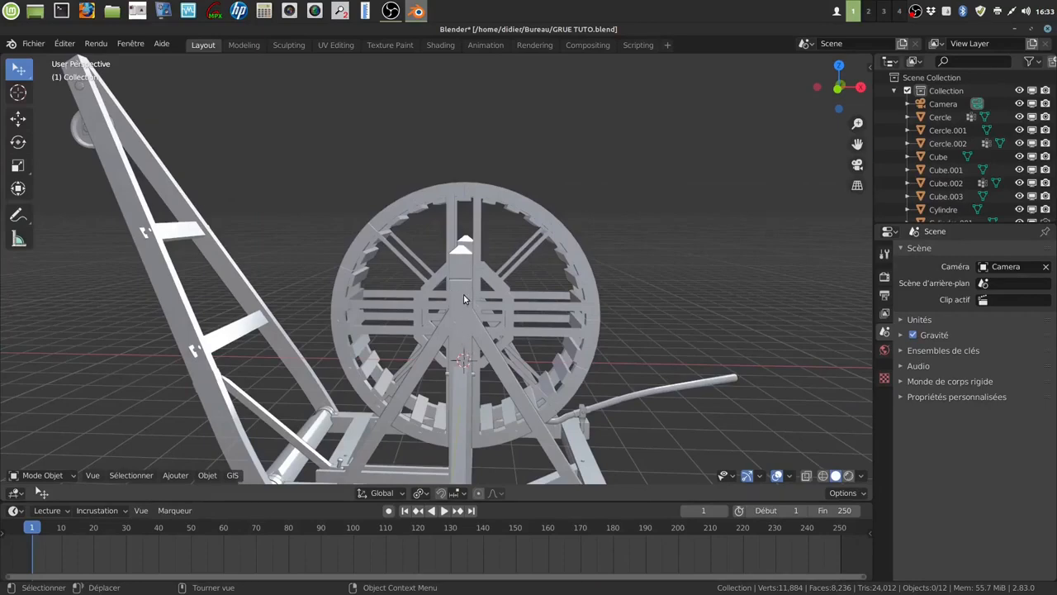
{"action": "left_click", "coordinate": [466, 299]}
{"action": "key", "text": "Tab"}
{"action": "middle_click_drag", "start_coordinate": [504, 380], "coordinate": [533, 325]}
{"action": "scroll", "coordinate": [505, 328], "scroll_direction": "down", "scroll_amount": 5}
{"action": "scroll", "coordinate": [534, 324], "scroll_direction": "up", "scroll_amount": 3}
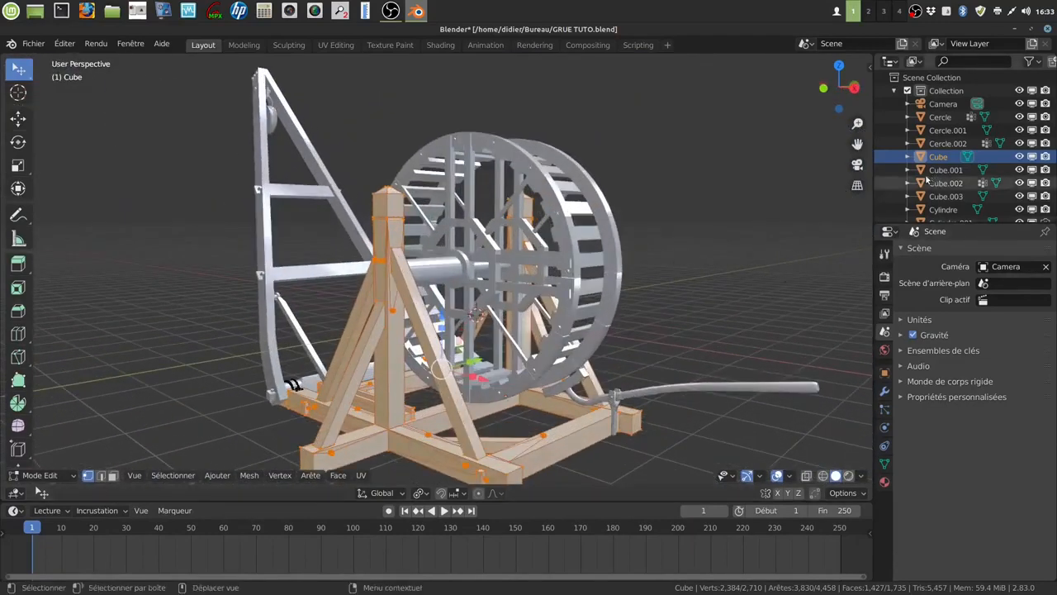
{"action": "key", "text": "Tab"}
Step: Hide the large treadwheel object and put the wooden support frame into Edit Mode
{"action": "left_click", "coordinate": [570, 250]}
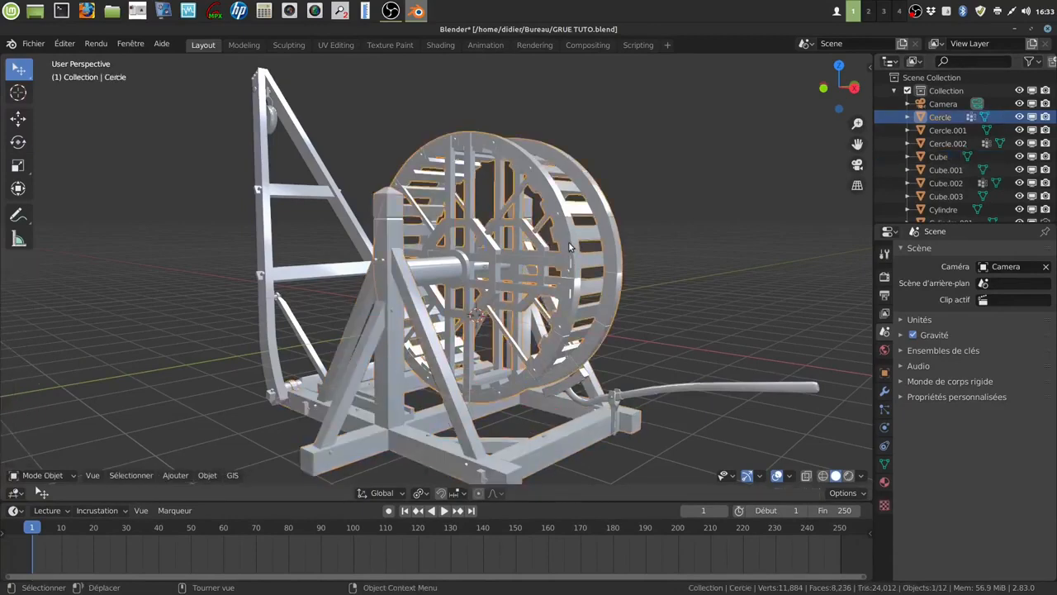
{"action": "left_click", "coordinate": [1020, 116]}
{"action": "left_click", "coordinate": [517, 301]}
{"action": "key", "text": "Tab"}
{"action": "middle_click_drag", "start_coordinate": [518, 301], "coordinate": [510, 326]}
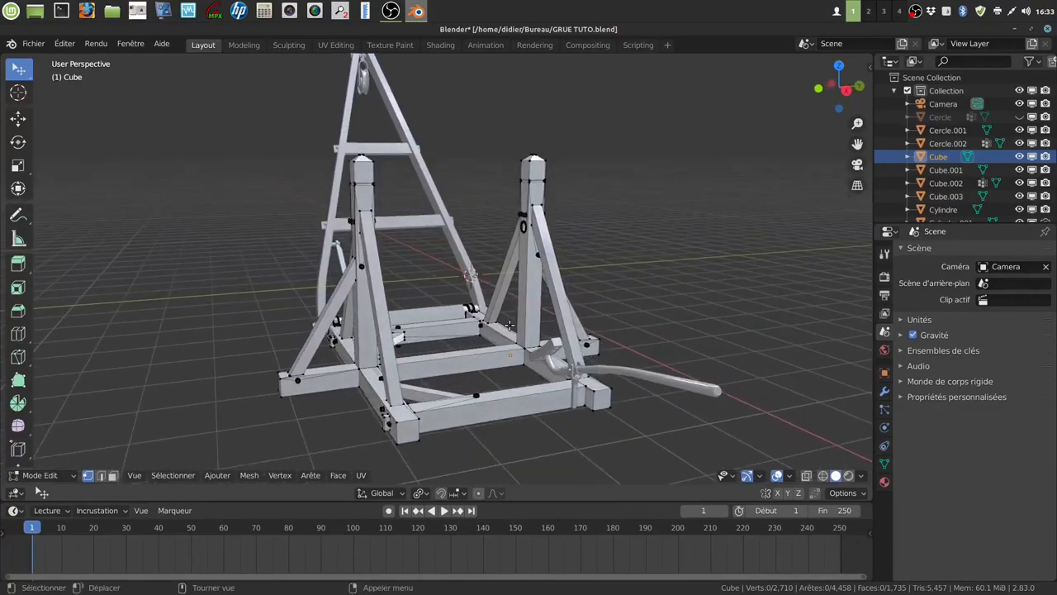
Step: Set the frame's selection mode to faces and try to box-select one of its side towers in wireframe display
{"action": "key", "text": "alt+z"}
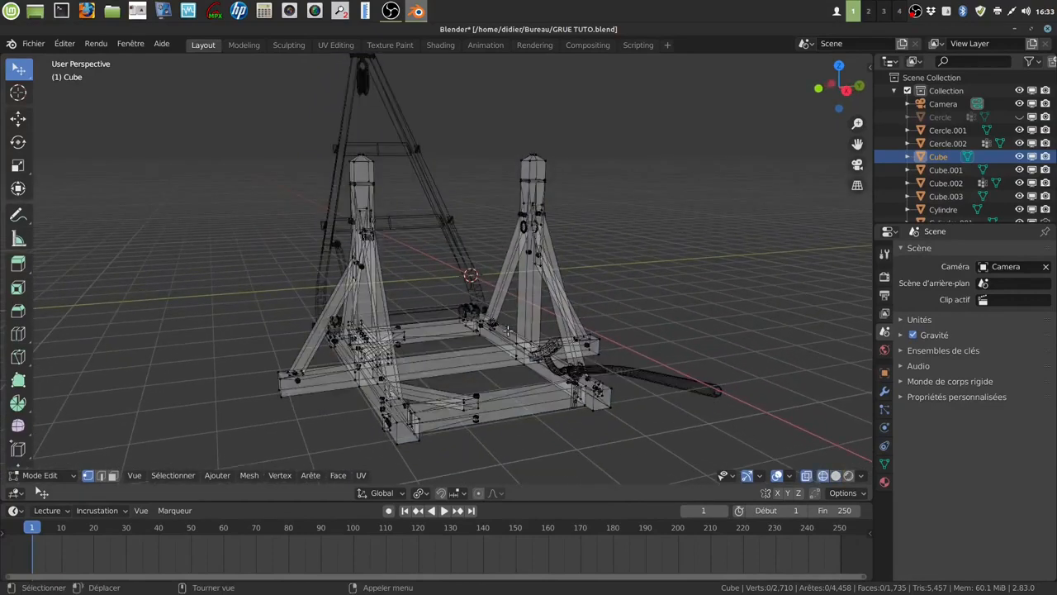
{"action": "left_click", "coordinate": [111, 477]}
{"action": "key", "text": "b"}
{"action": "left_click_drag", "start_coordinate": [429, 122], "coordinate": [677, 459]}
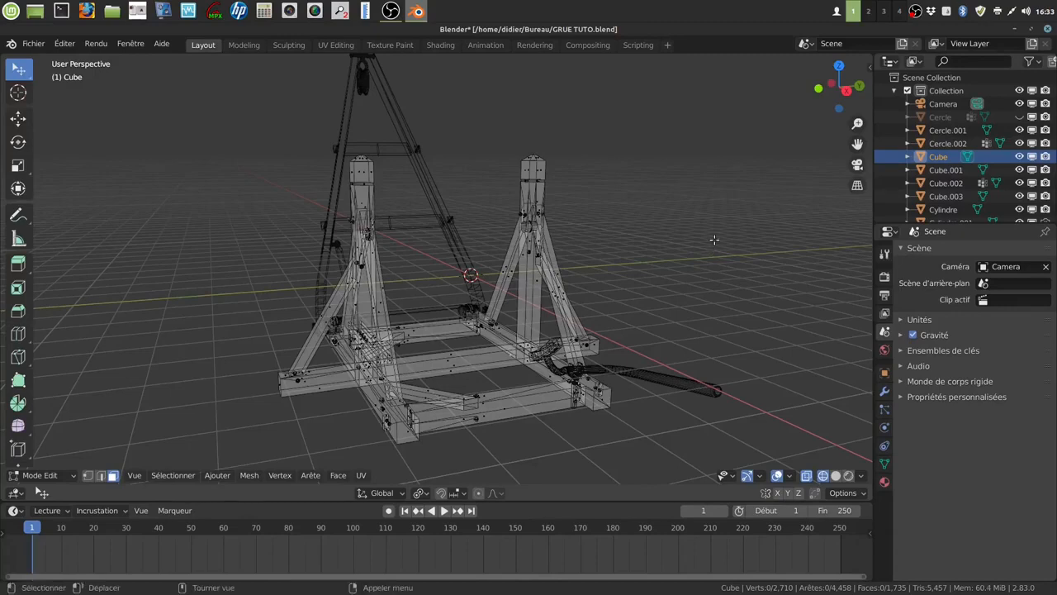
{"action": "key", "text": "shift+z"}
Step: Examine the support frame in front view and from around its two side towers
{"action": "middle_click_drag", "start_coordinate": [715, 240], "coordinate": [755, 220]}
{"action": "scroll", "coordinate": [755, 220], "scroll_direction": "up", "scroll_amount": 2}
{"action": "scroll", "coordinate": [756, 220], "scroll_direction": "down", "scroll_amount": 5}
{"action": "mouse_move", "coordinate": [648, 285]}
{"action": "middle_mouse_down"}
{"action": "mouse_move", "coordinate": [633, 295]}
{"action": "mouse_move", "coordinate": [666, 293]}
{"action": "mouse_move", "coordinate": [660, 284]}
{"action": "middle_mouse_up"}
{"action": "key", "text": "KP_1"}
{"action": "scroll", "coordinate": [656, 283], "scroll_direction": "up", "scroll_amount": 6}
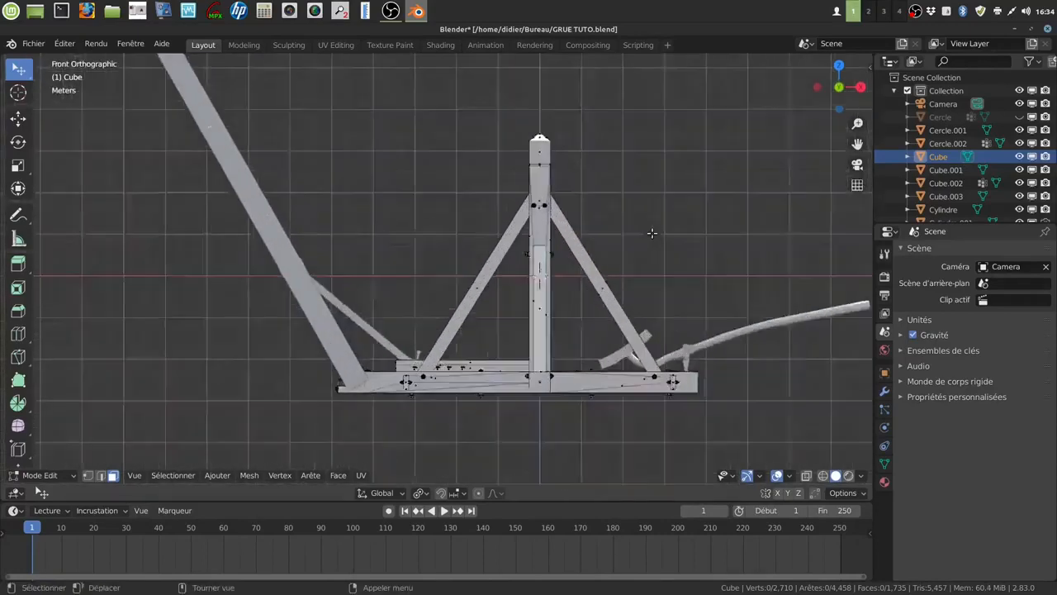
{"action": "scroll", "coordinate": [649, 255], "scroll_direction": "down", "scroll_amount": 5}
{"action": "middle_click_drag", "start_coordinate": [650, 255], "coordinate": [543, 223]}
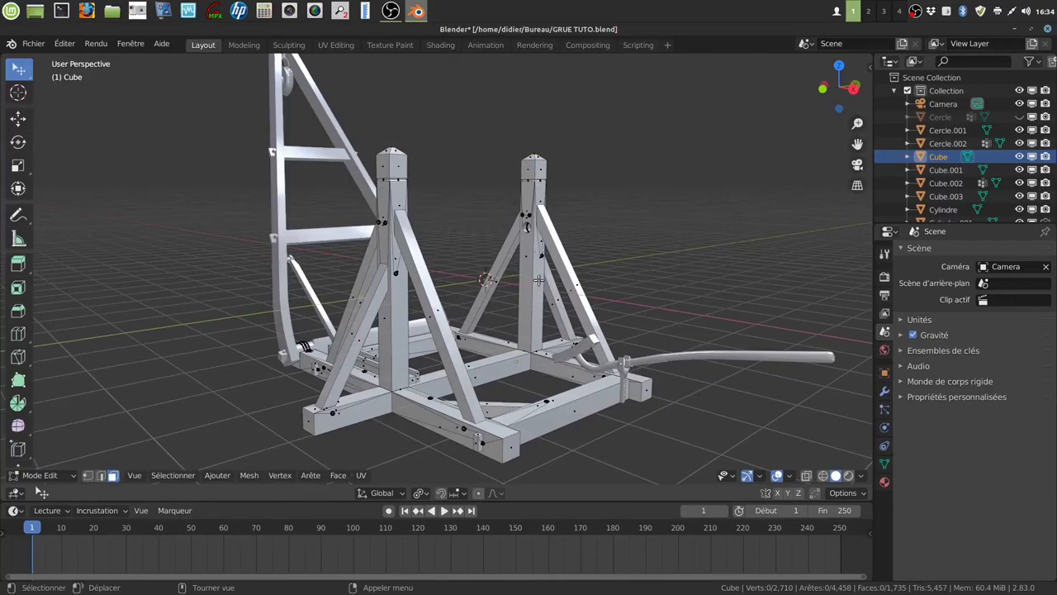
{"action": "middle_click_drag", "start_coordinate": [541, 244], "coordinate": [569, 275]}
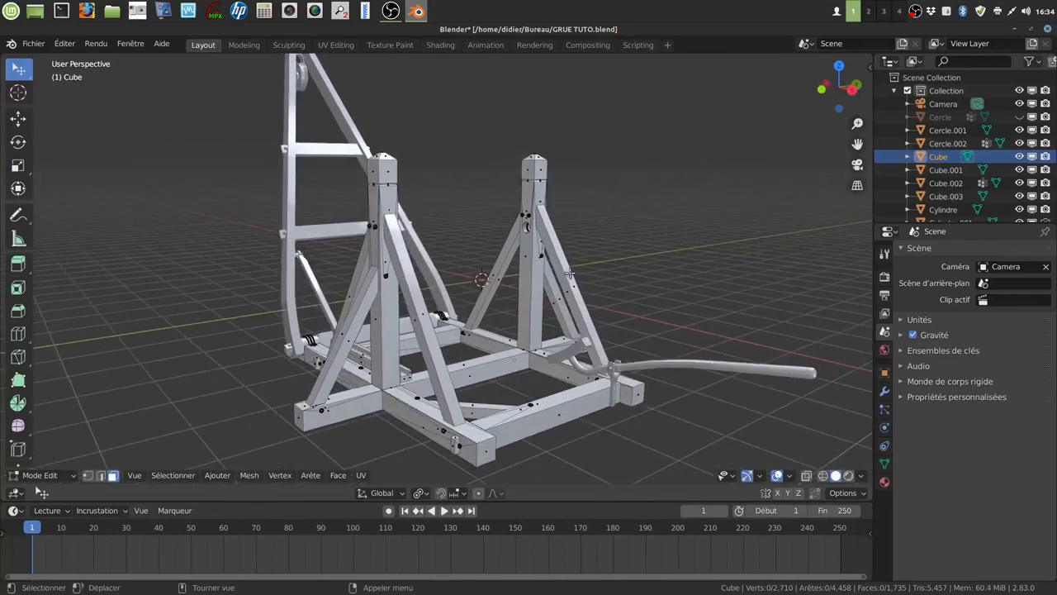
Step: Box-select the faces of the frame's far side tower in wireframe display, hide them, and restore solid shading
{"action": "key", "text": "alt+z"}
{"action": "key", "text": "b"}
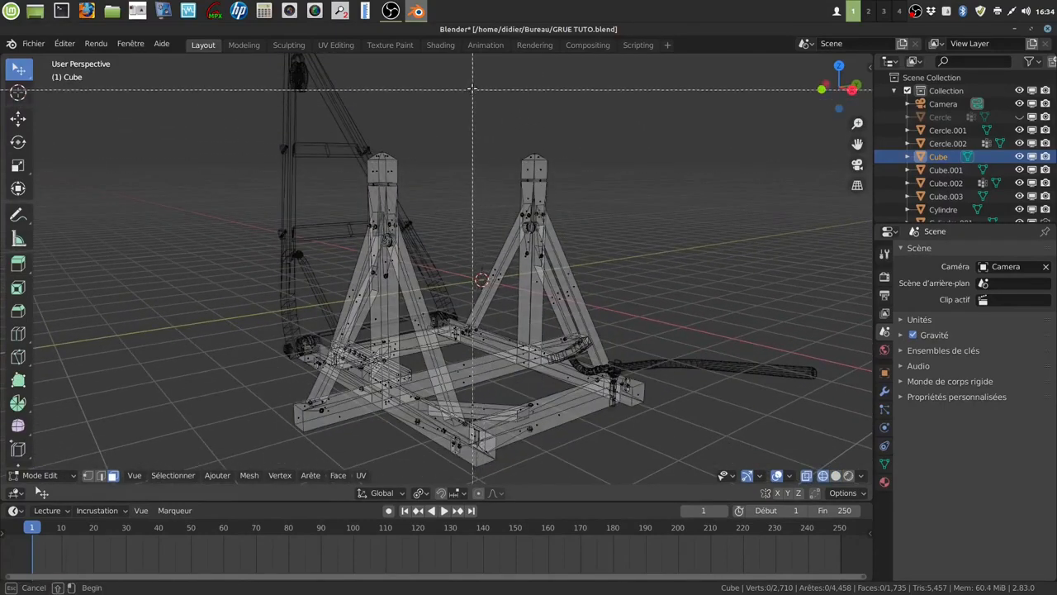
{"action": "left_click_drag", "start_coordinate": [457, 102], "coordinate": [712, 447]}
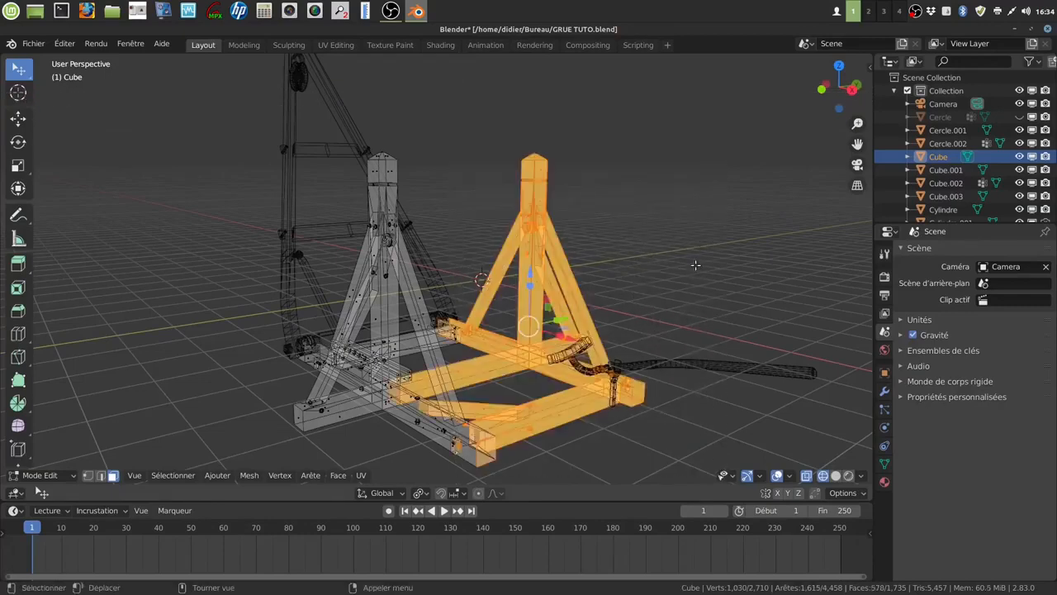
{"action": "key", "text": "k"}
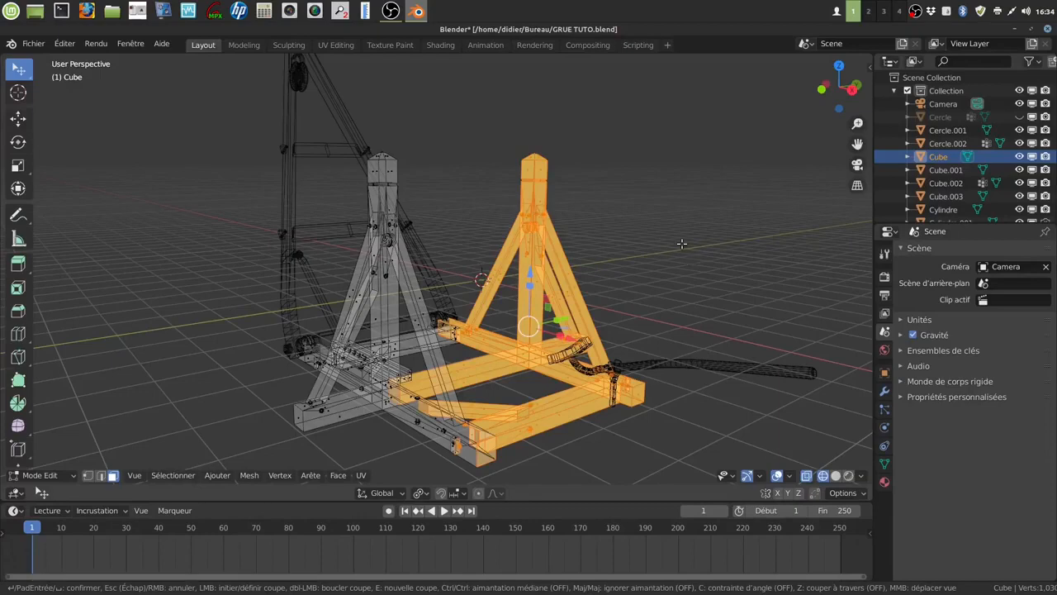
{"action": "key", "text": "Escape"}
{"action": "key", "text": "h"}
{"action": "middle_click_drag", "start_coordinate": [681, 244], "coordinate": [651, 270]}
{"action": "key", "text": "shift+z"}
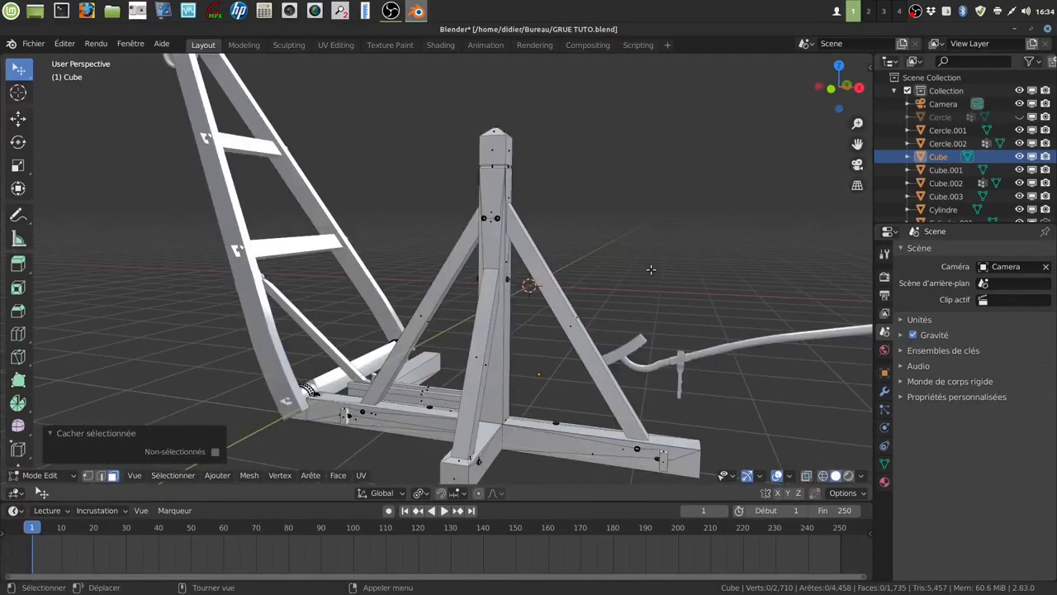
Step: In front view, select the whole visible tower and bisect it horizontally at about Z 2.55 m, just below the post's groove, with plane normal X at 0
{"action": "key", "text": "KP_1"}
{"action": "scroll", "coordinate": [651, 269], "scroll_direction": "up", "scroll_amount": 3}
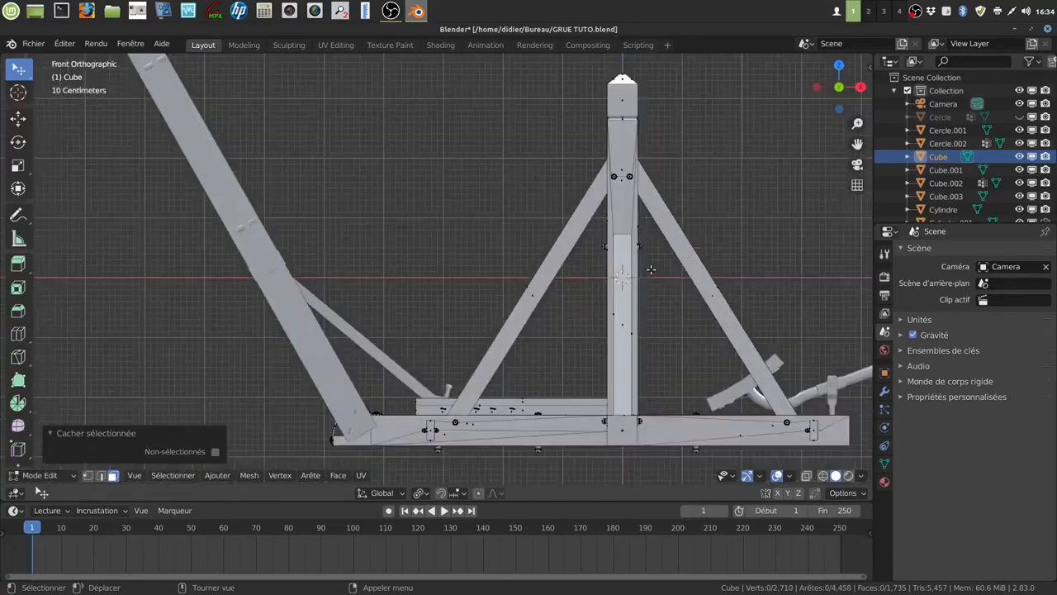
{"action": "middle_click_drag", "start_coordinate": [735, 221], "coordinate": [609, 229], "text": "shift"}
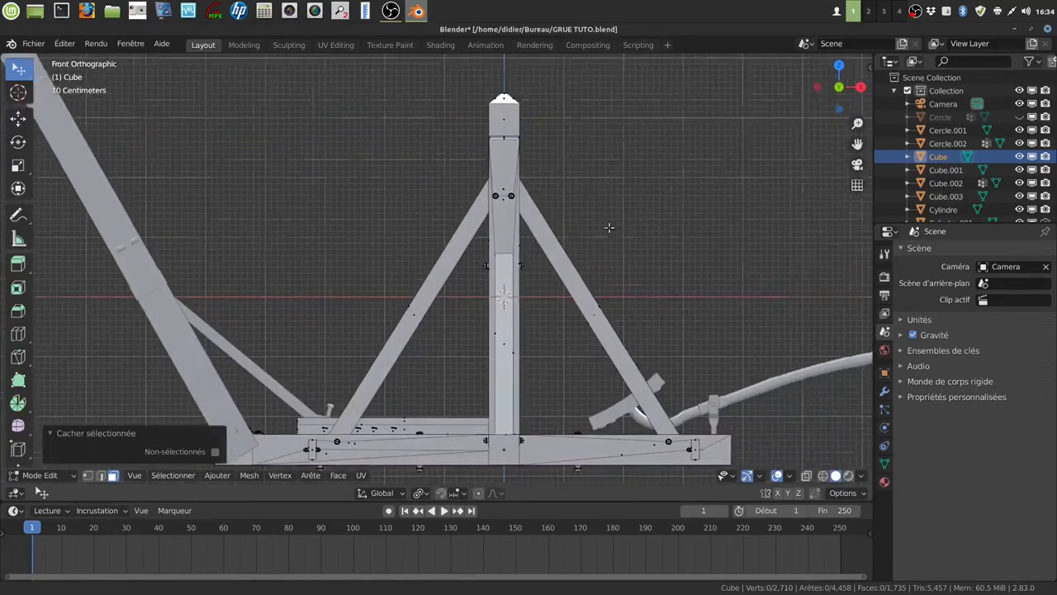
{"action": "scroll", "coordinate": [614, 319], "scroll_direction": "up", "scroll_amount": 4}
{"action": "scroll", "coordinate": [560, 269], "scroll_direction": "up", "scroll_amount": 3}
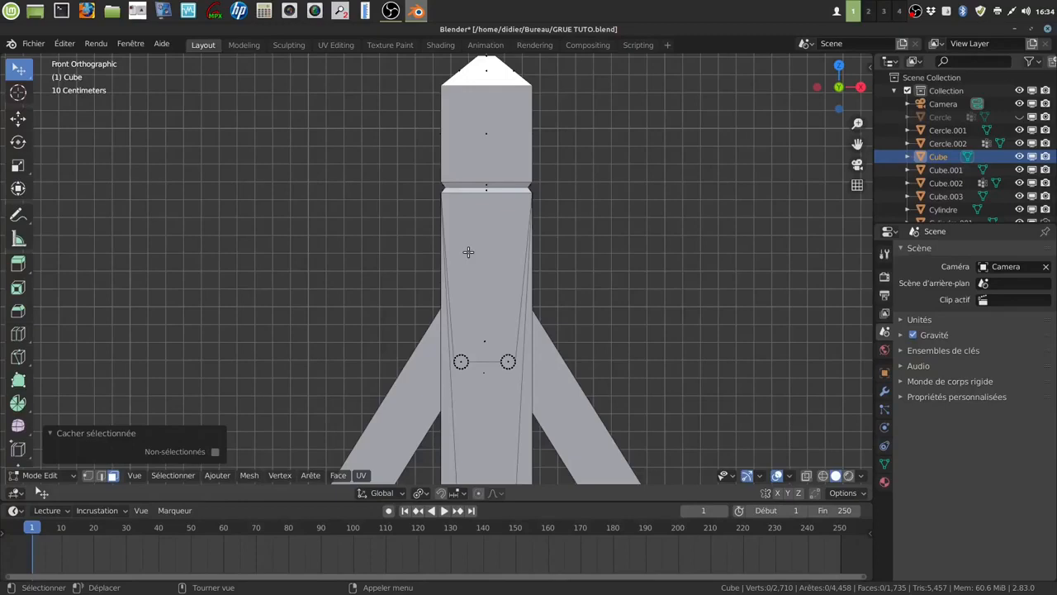
{"action": "key", "text": "a"}
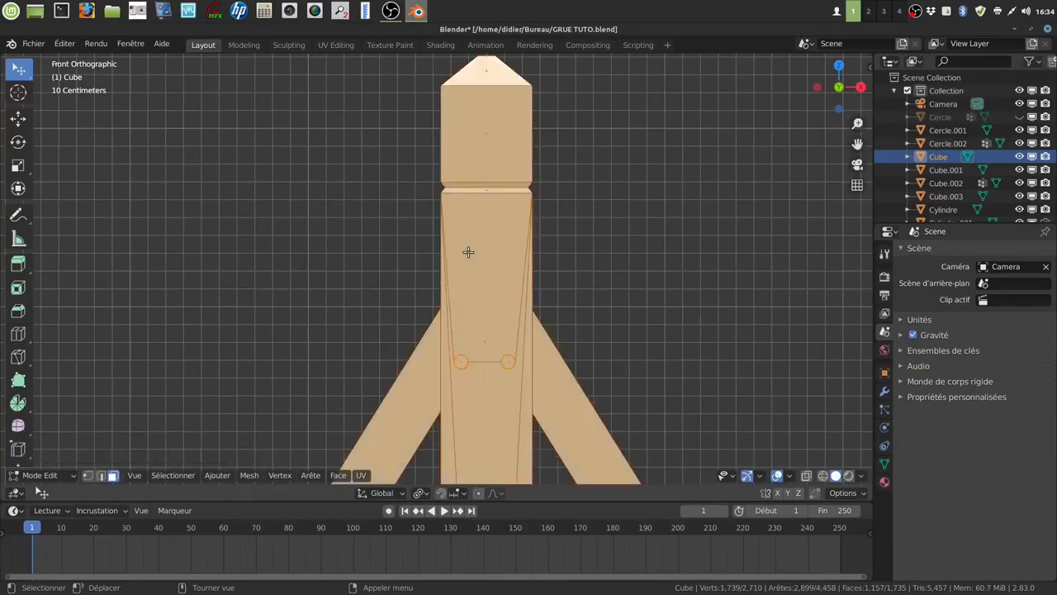
{"action": "left_click", "coordinate": [250, 476]}
{"action": "left_click", "coordinate": [279, 340]}
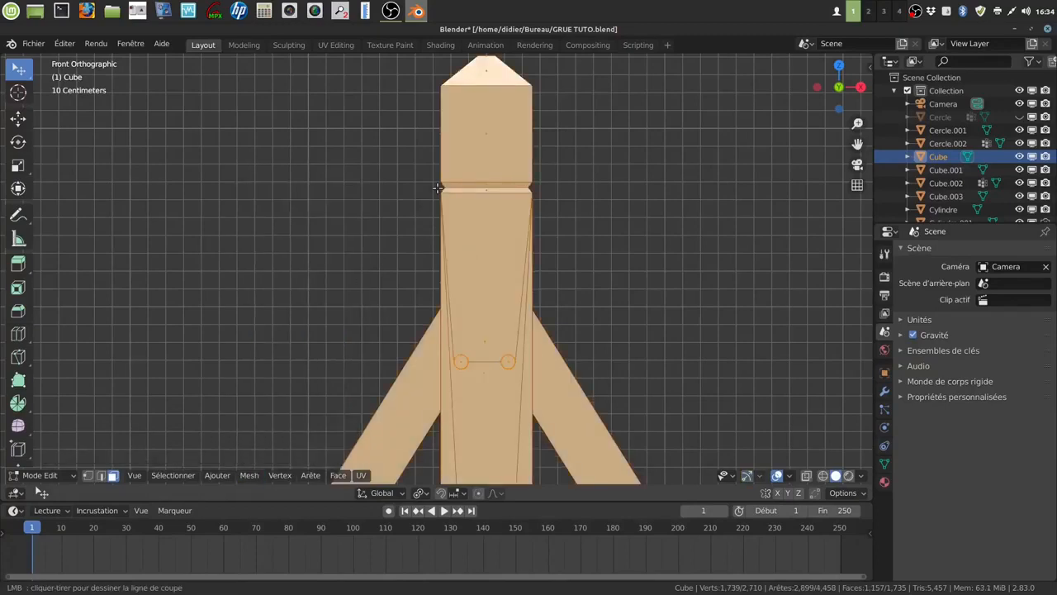
{"action": "left_click_drag", "start_coordinate": [396, 208], "coordinate": [605, 210]}
{"action": "left_click", "coordinate": [189, 368]}
{"action": "type", "text": "0"}
{"action": "key", "text": "Return"}
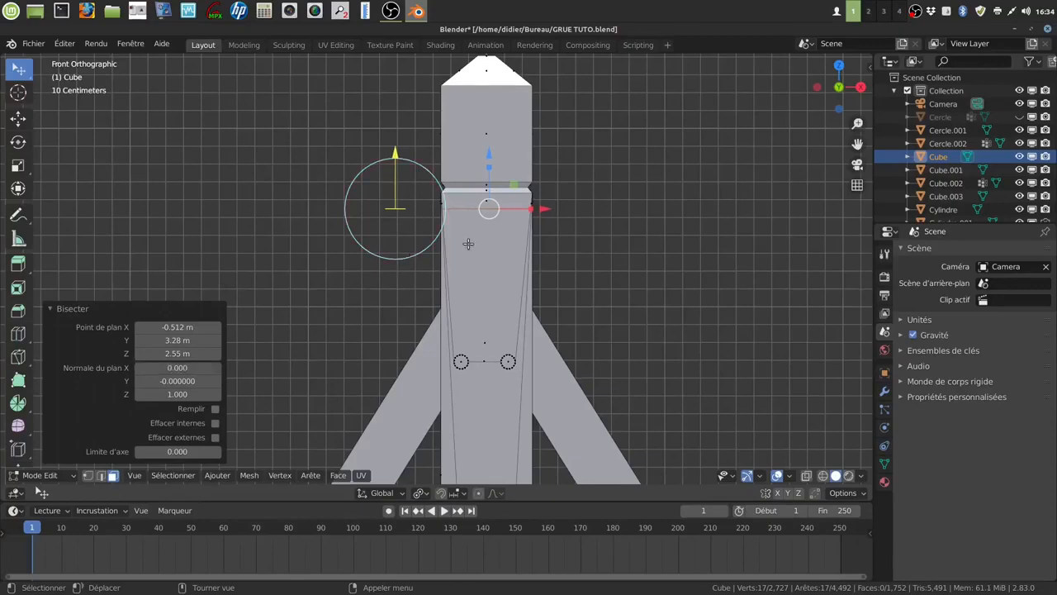
Step: Bisect the whole tower again horizontally at about Z 2.35 m, with the plane normal X set to 0, and deselect everything
{"action": "key", "text": "alt+a"}
{"action": "key", "text": "a"}
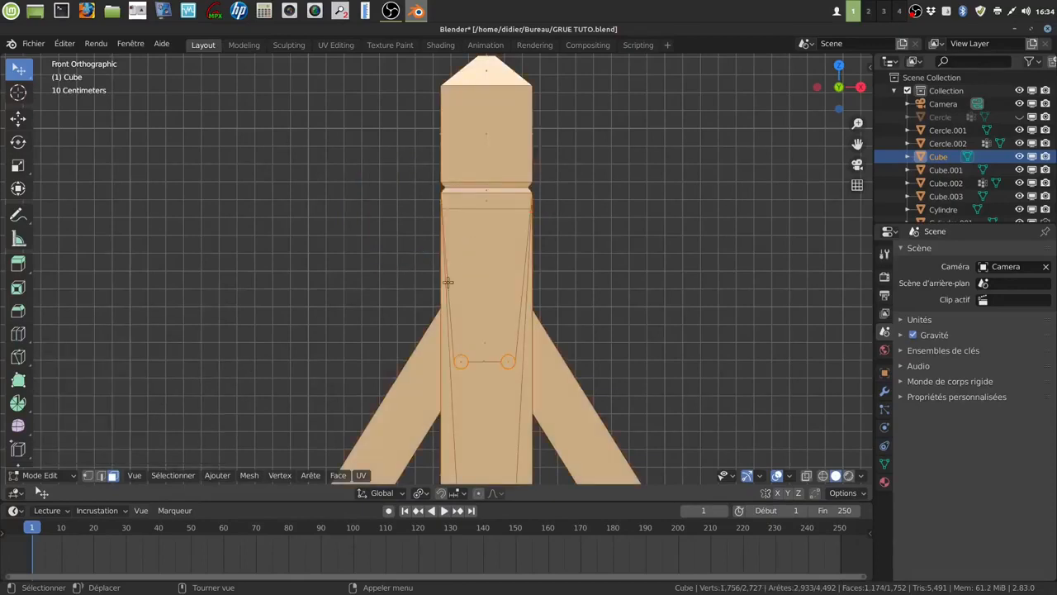
{"action": "left_click", "coordinate": [248, 476]}
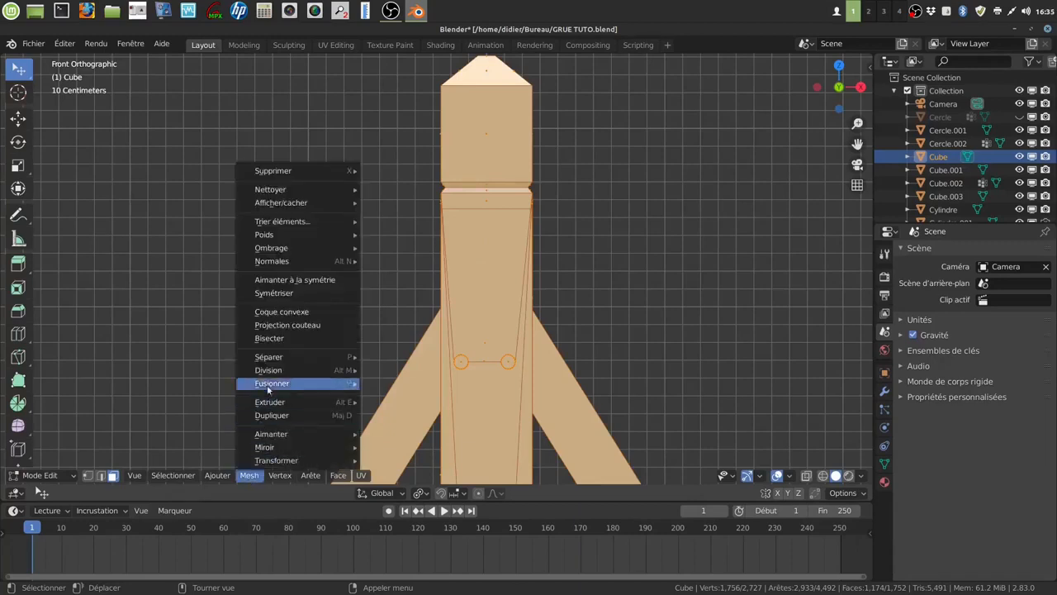
{"action": "left_click", "coordinate": [269, 338]}
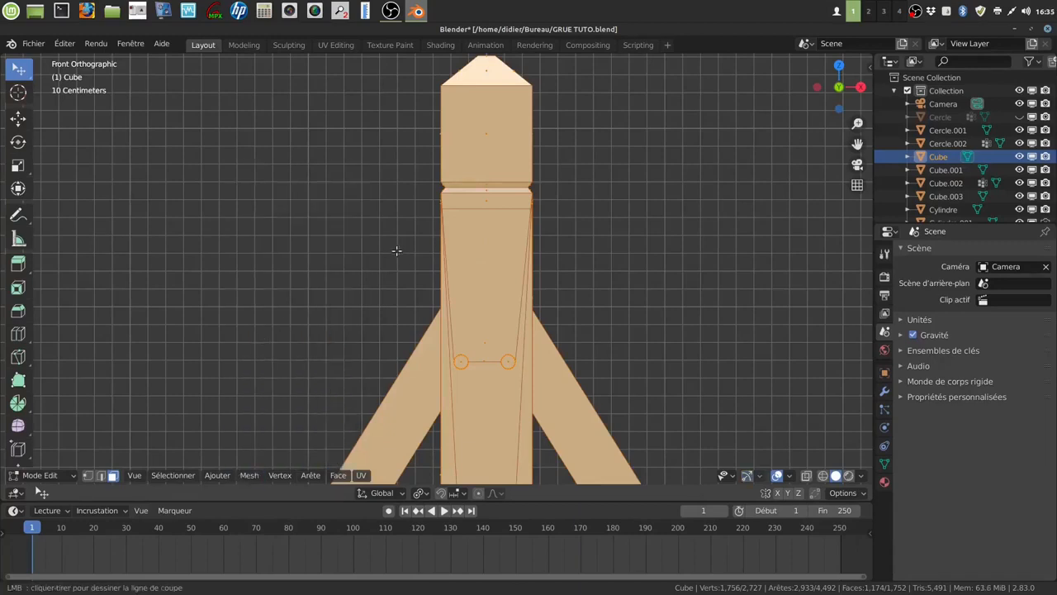
{"action": "left_click_drag", "start_coordinate": [397, 252], "coordinate": [619, 252]}
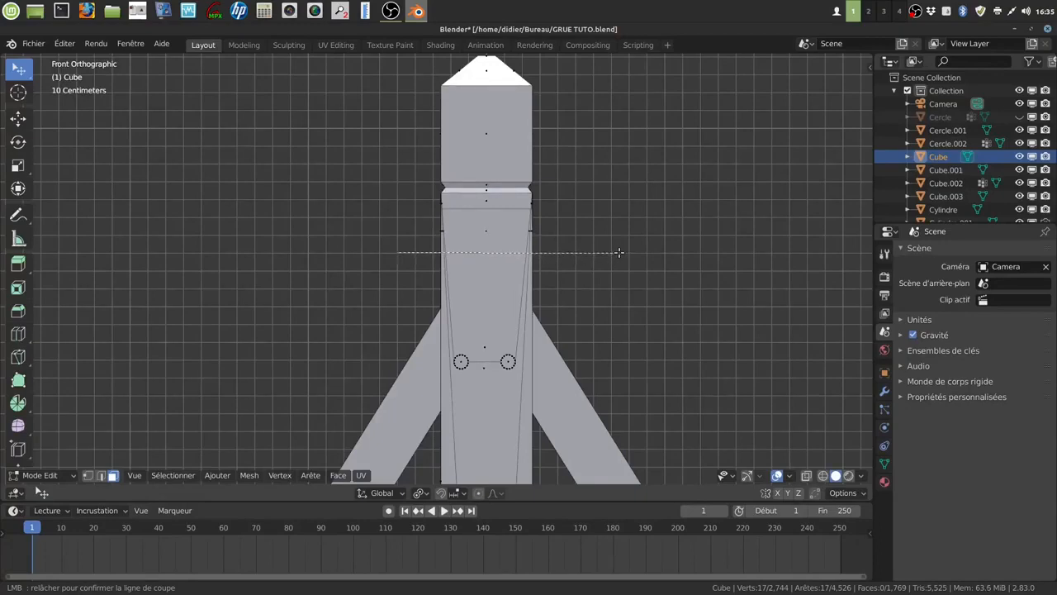
{"action": "left_click_drag", "start_coordinate": [619, 252], "coordinate": [619, 252]}
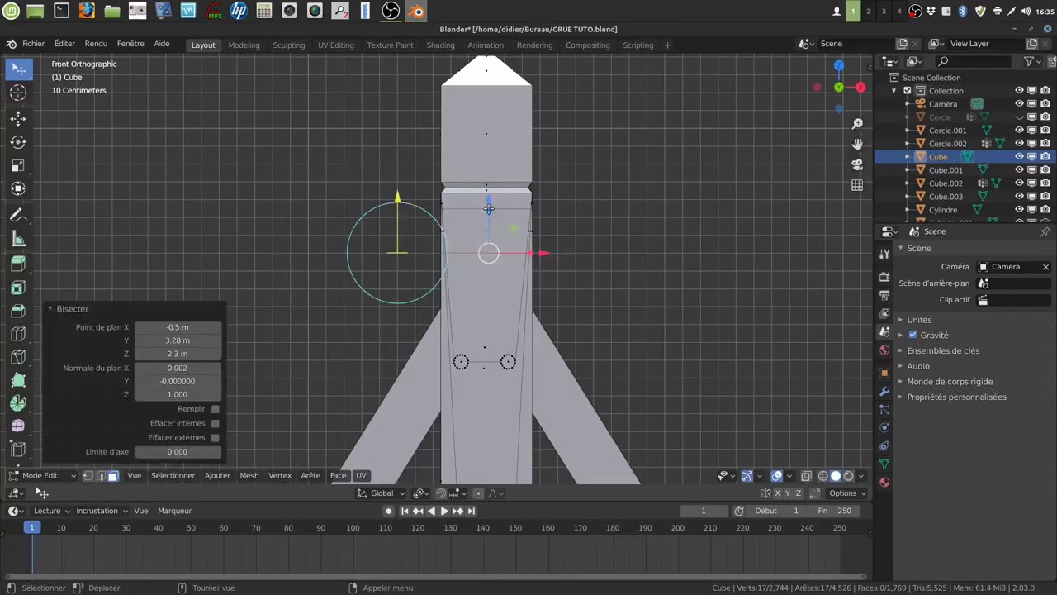
{"action": "left_click_drag", "start_coordinate": [397, 198], "coordinate": [398, 188]}
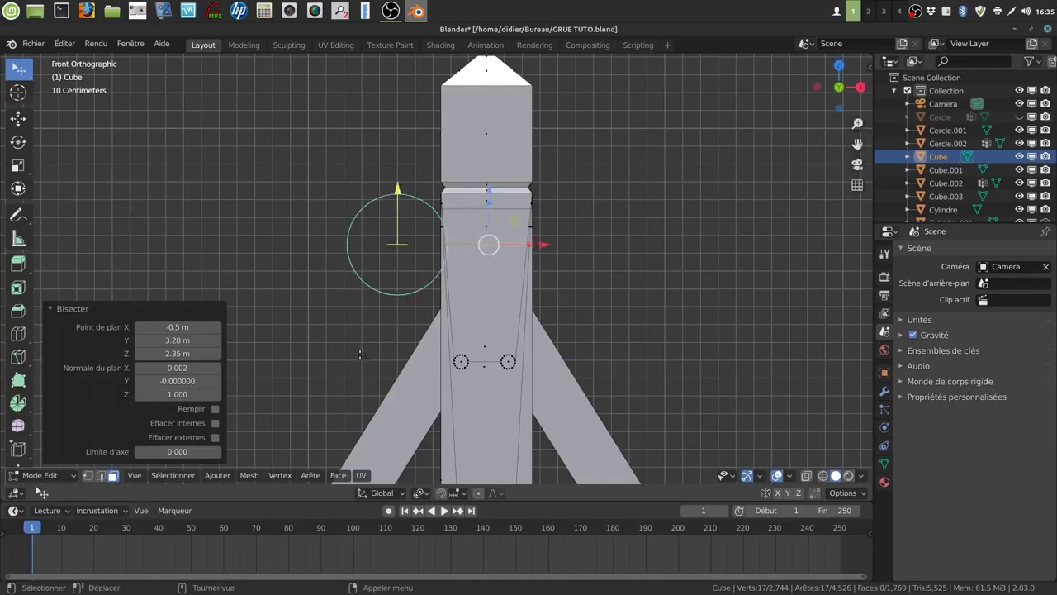
{"action": "left_click", "coordinate": [209, 363]}
{"action": "key", "text": "BackSpace"}
{"action": "type", "text": "0"}
{"action": "key", "text": "Return"}
{"action": "left_click", "coordinate": [628, 242]}
Step: Circle-select the split faces on one side of the band between the two cuts and dissolve them into a single face
{"action": "middle_click_drag", "start_coordinate": [614, 250], "coordinate": [535, 323]}
{"action": "scroll", "coordinate": [603, 271], "scroll_direction": "up", "scroll_amount": 1}
{"action": "scroll", "coordinate": [566, 269], "scroll_direction": "up", "scroll_amount": 2}
{"action": "scroll", "coordinate": [527, 301], "scroll_direction": "up", "scroll_amount": 2}
{"action": "middle_click_drag", "start_coordinate": [529, 284], "coordinate": [513, 275]}
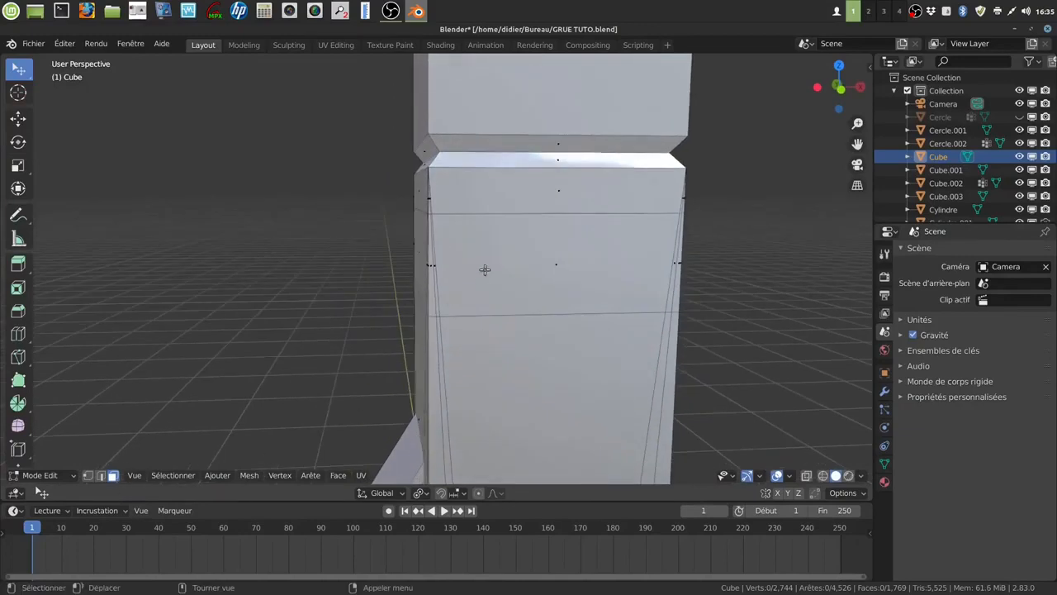
{"action": "key", "text": "c"}
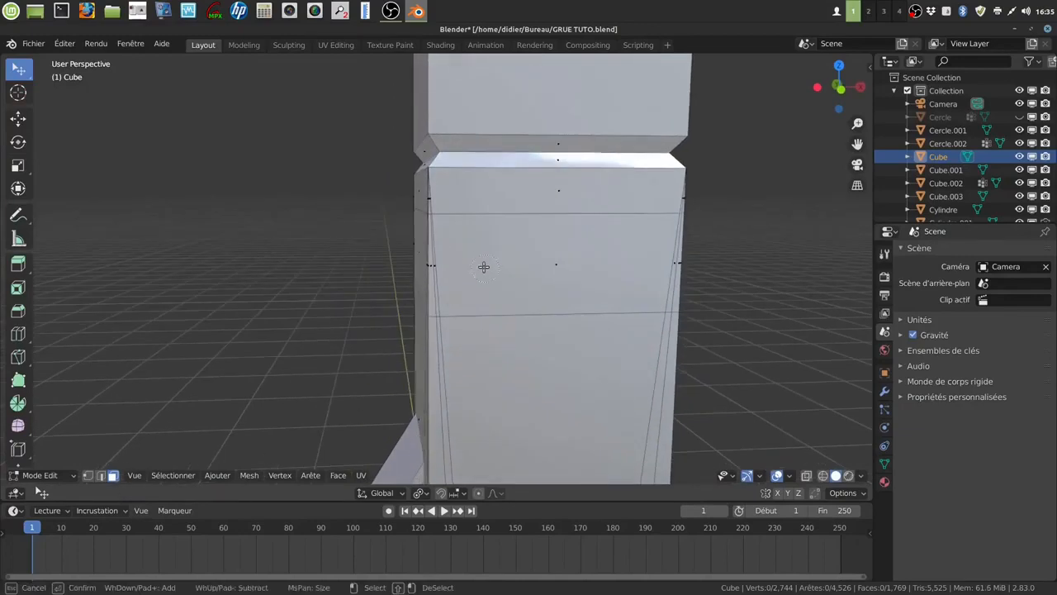
{"action": "left_click", "coordinate": [447, 288]}
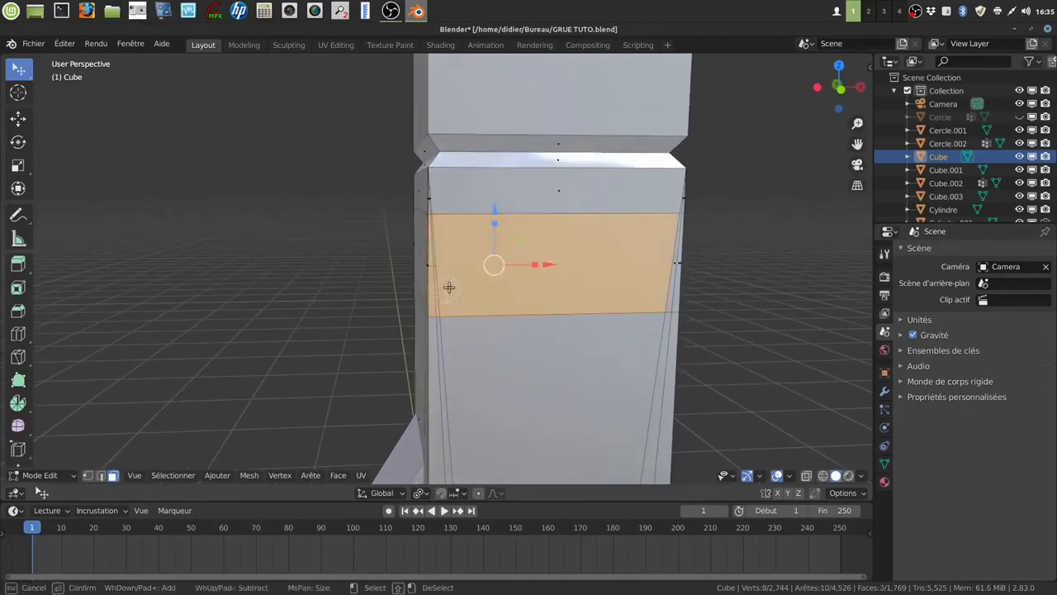
{"action": "left_click", "coordinate": [662, 284]}
{"action": "key", "text": "Escape"}
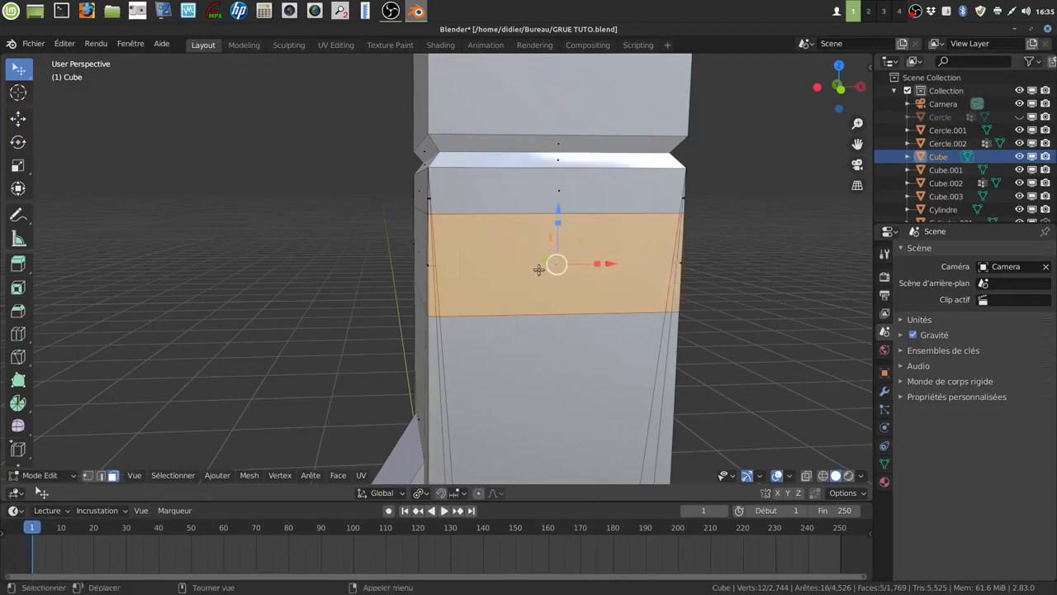
{"action": "key", "text": "ctrl+x"}
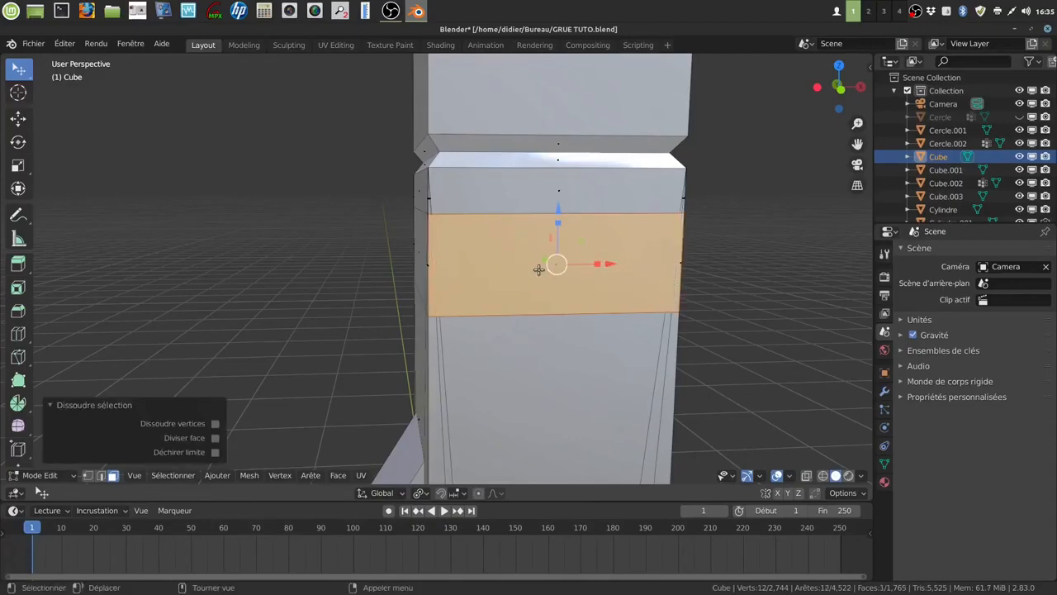
{"action": "key", "text": "alt+a"}
Step: Circle-select the band's split faces on two more sides of the post and dissolve their inner edges
{"action": "mouse_move", "coordinate": [543, 272]}
{"action": "middle_mouse_down"}
{"action": "mouse_move", "coordinate": [627, 274]}
{"action": "mouse_move", "coordinate": [553, 266]}
{"action": "middle_mouse_up"}
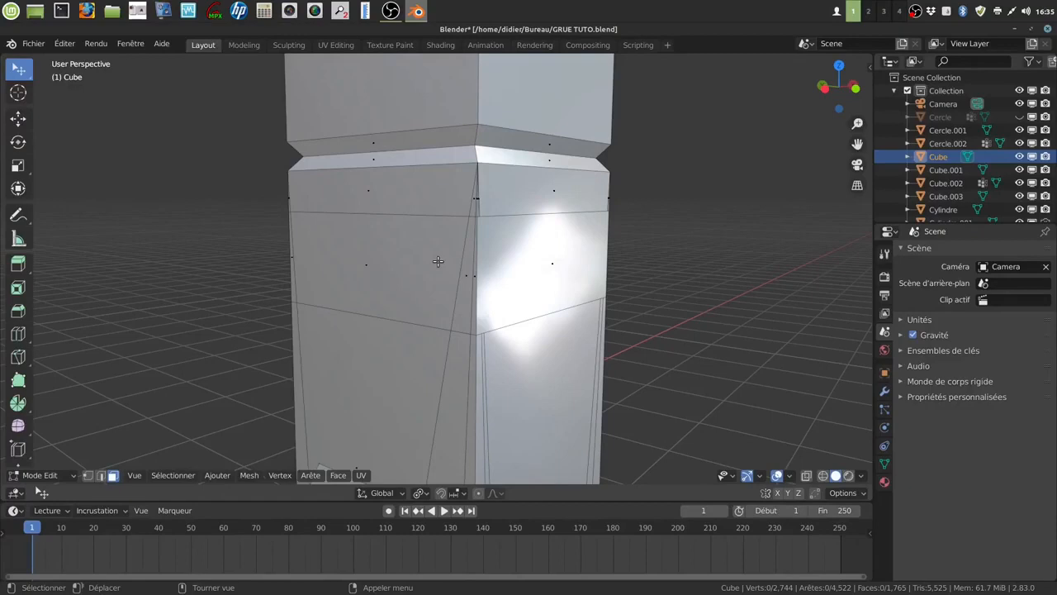
{"action": "key", "text": "c"}
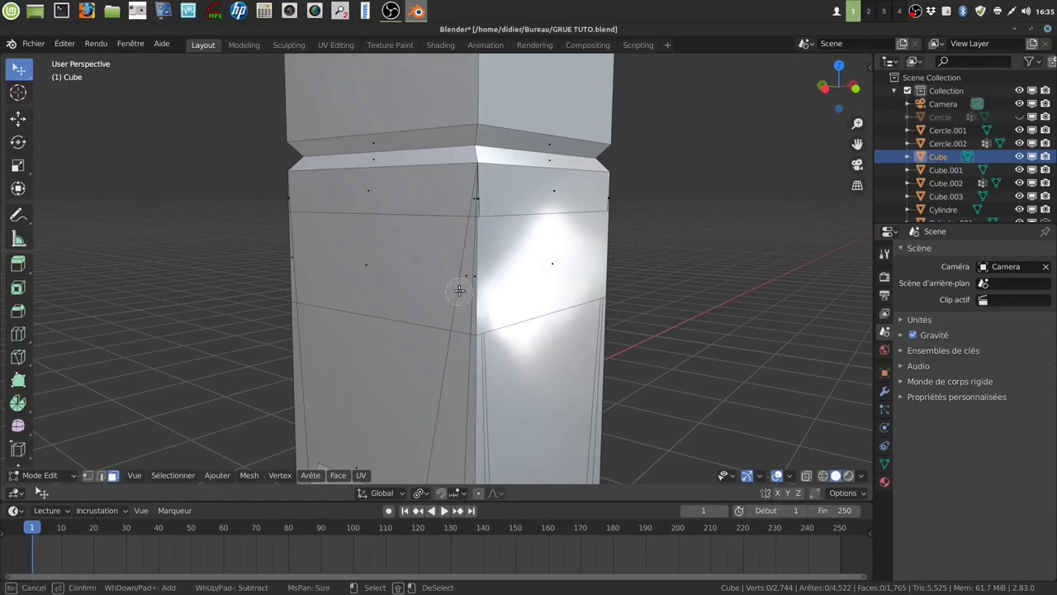
{"action": "left_click", "coordinate": [459, 290]}
{"action": "key", "text": "Escape"}
{"action": "mouse_move", "coordinate": [531, 272]}
{"action": "middle_mouse_down"}
{"action": "mouse_move", "coordinate": [336, 266]}
{"action": "mouse_move", "coordinate": [578, 320]}
{"action": "middle_mouse_up"}
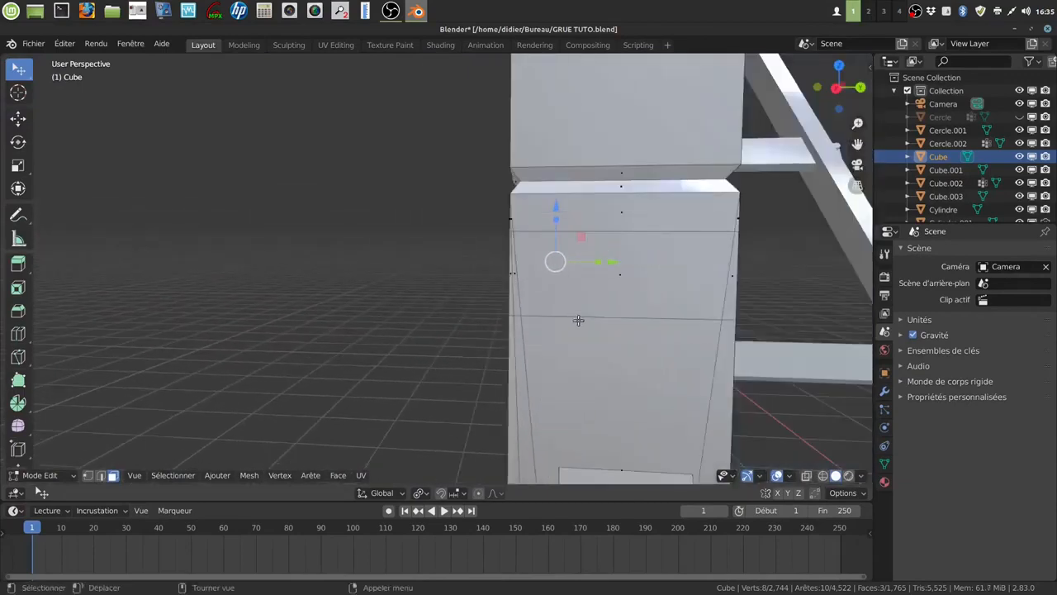
{"action": "key", "text": "c"}
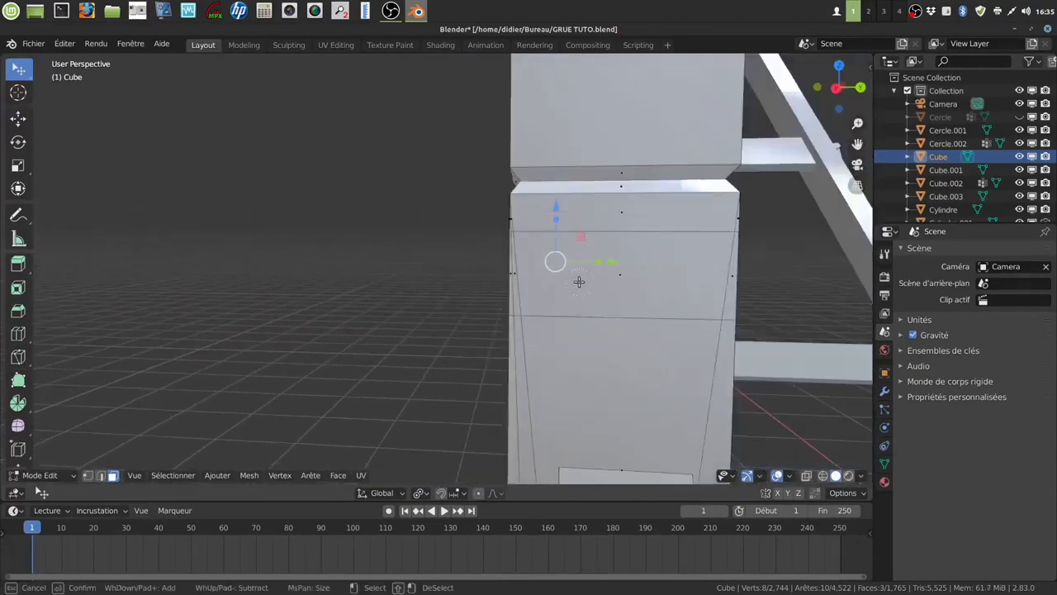
{"action": "left_click", "coordinate": [527, 297]}
{"action": "left_click", "coordinate": [716, 290]}
{"action": "right_click", "coordinate": [680, 272]}
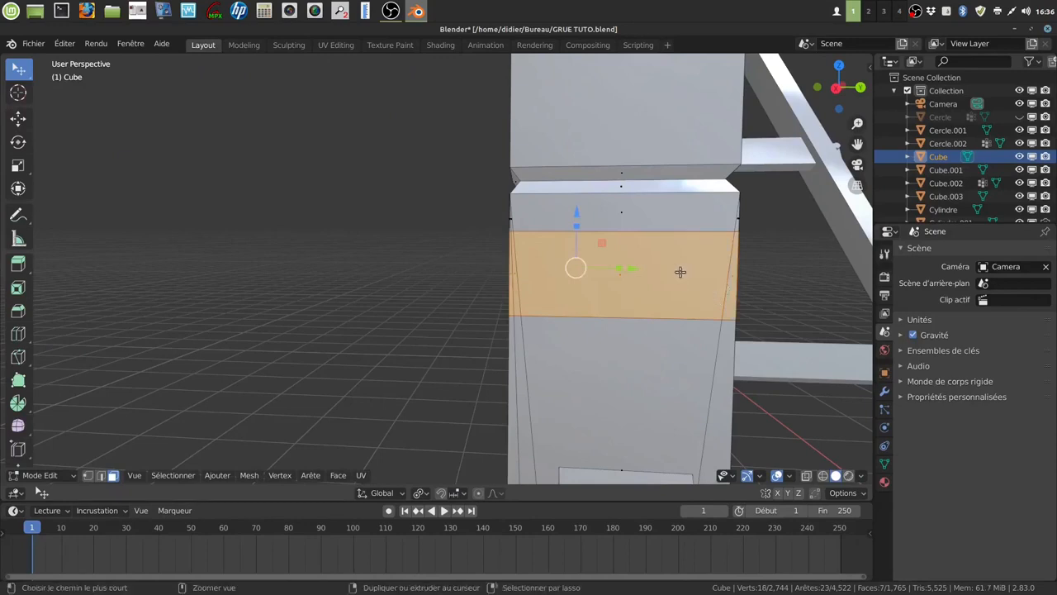
{"action": "key", "text": "ctrl+x"}
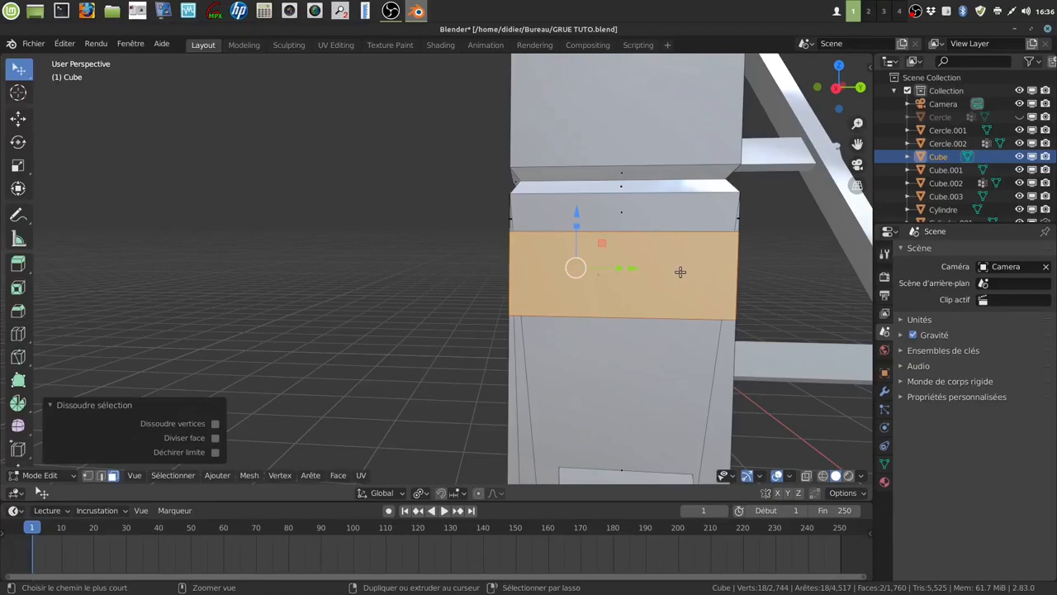
Step: Clear the selection, circle-select the split faces on the band's remaining side, and dissolve them into one face
{"action": "middle_click_drag", "start_coordinate": [681, 271], "coordinate": [651, 297]}
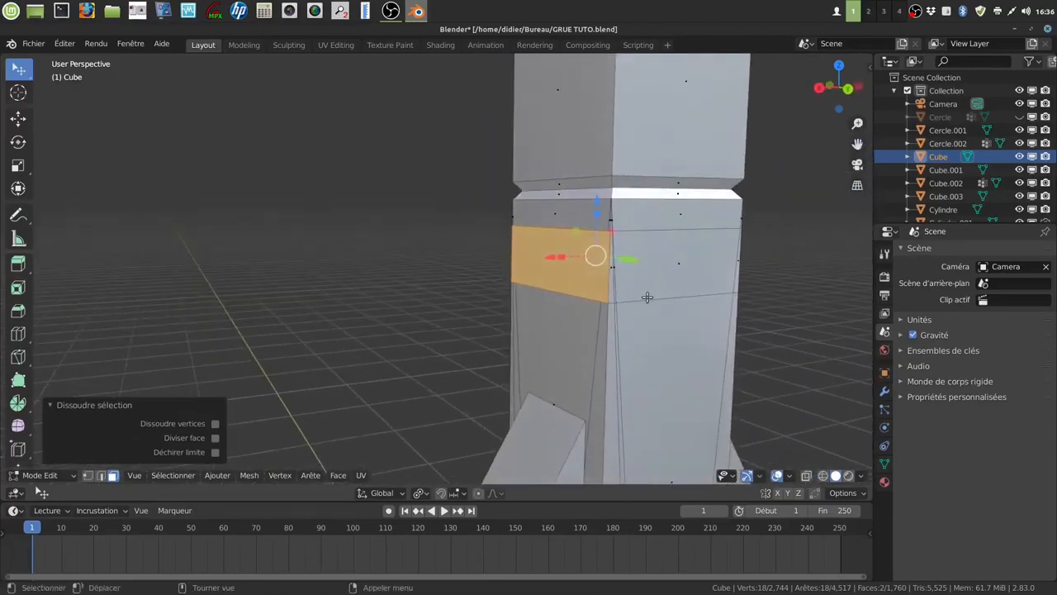
{"action": "key", "text": "alt+a"}
{"action": "key", "text": "c"}
{"action": "left_click", "coordinate": [626, 281]}
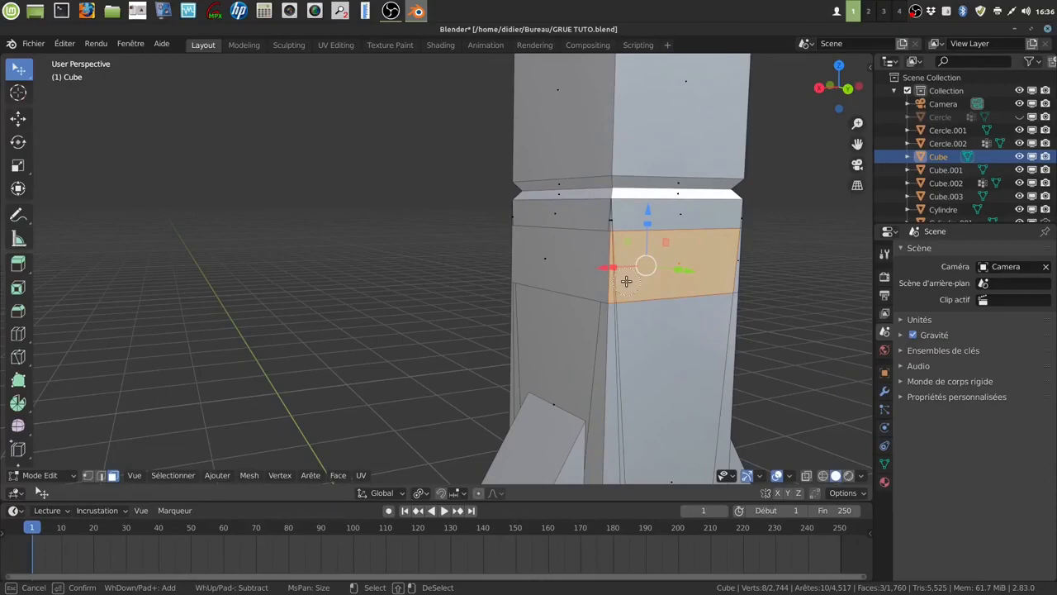
{"action": "left_click", "coordinate": [723, 267]}
{"action": "right_click", "coordinate": [687, 269]}
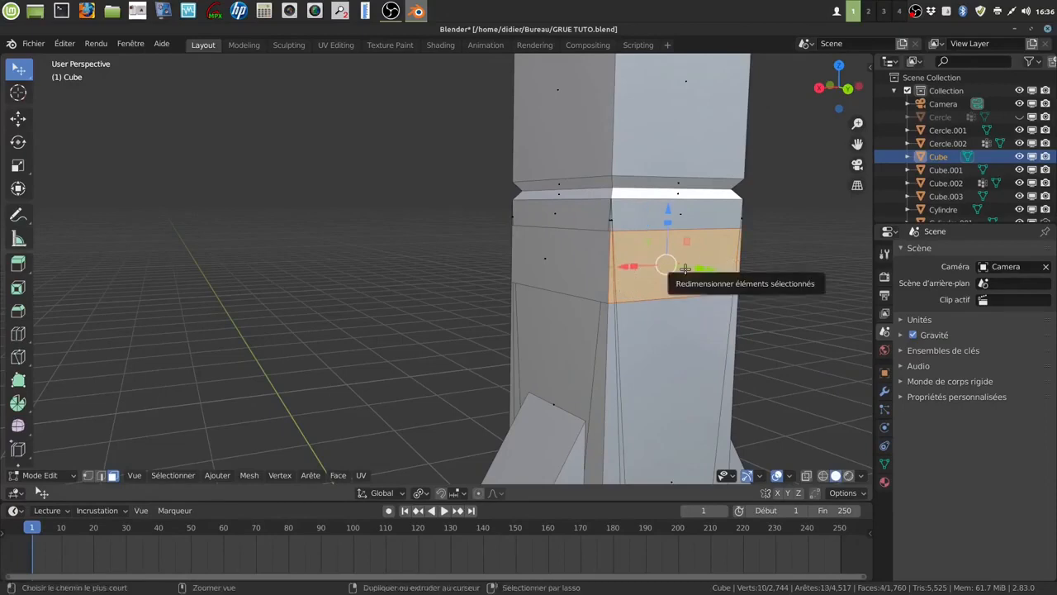
{"action": "key", "text": "ctrl+x"}
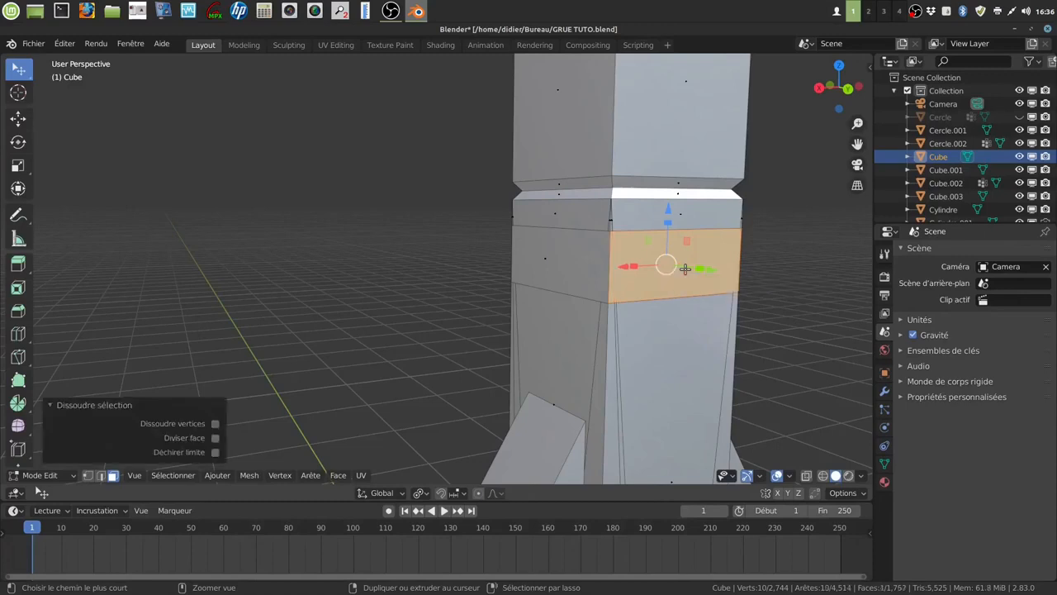
{"action": "key", "text": "alt+a"}
Step: Inspect the band's corners and dissolve the leftover edge sliver into its neighbouring face
{"action": "middle_click_drag", "start_coordinate": [640, 275], "coordinate": [644, 208]}
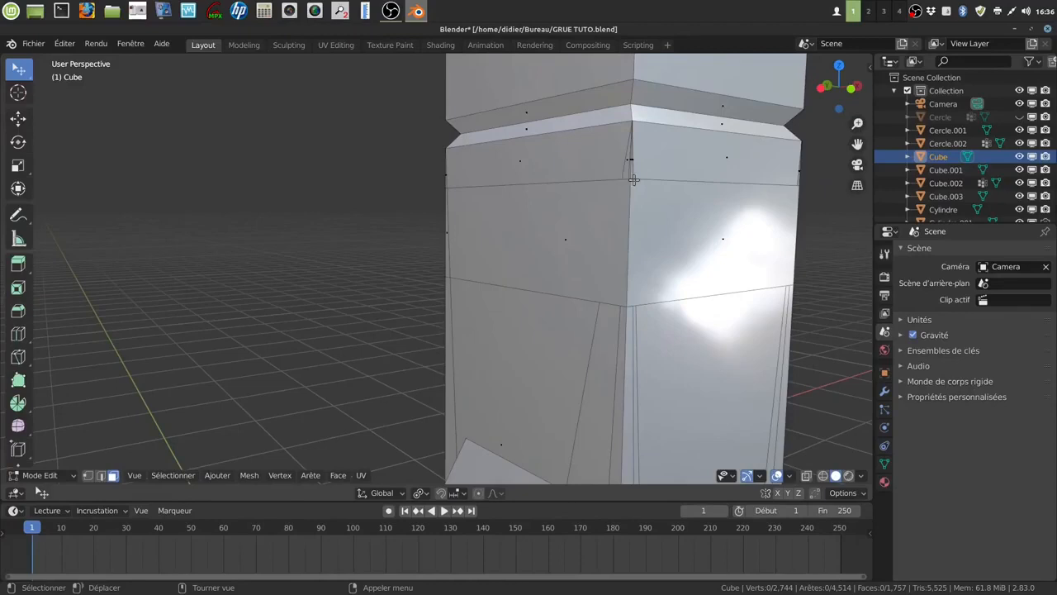
{"action": "middle_click_drag", "start_coordinate": [642, 192], "coordinate": [611, 235]}
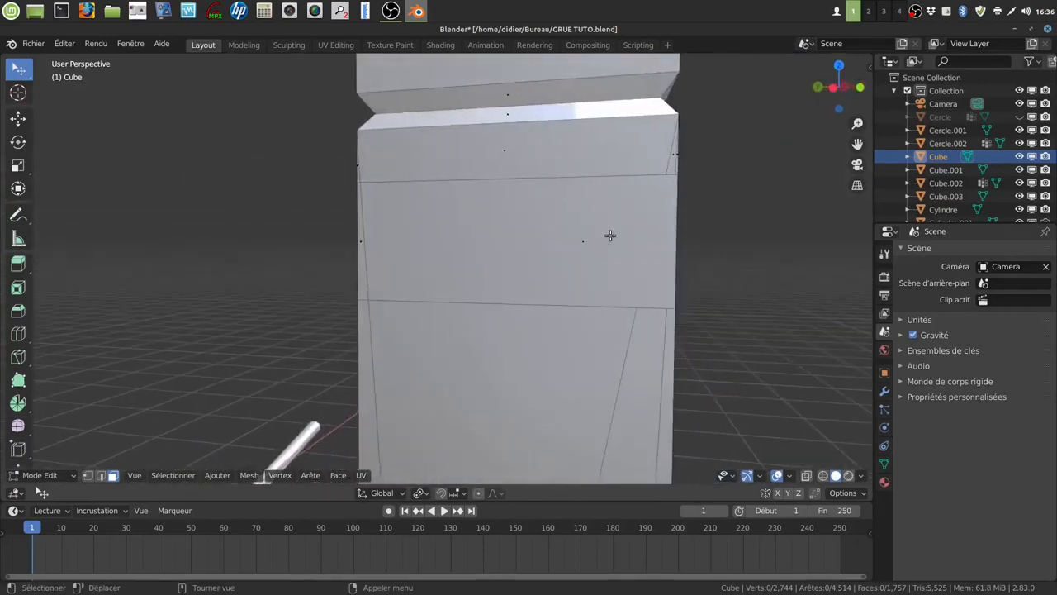
{"action": "key", "text": "c"}
{"action": "left_click", "coordinate": [378, 278]}
{"action": "key", "text": "Escape"}
{"action": "key", "text": "ctrl+x"}
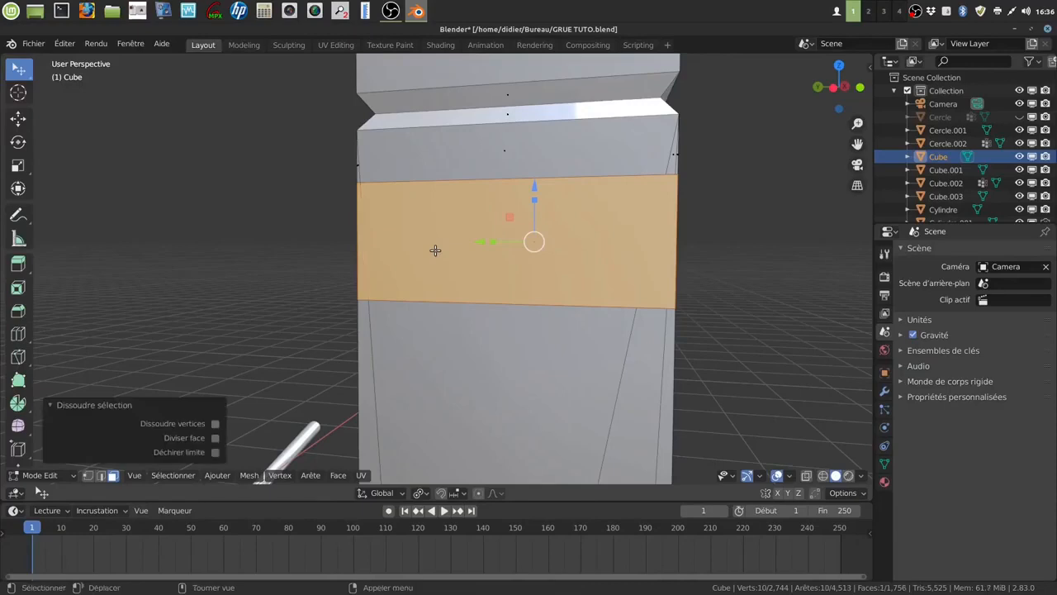
{"action": "key", "text": "alt+a"}
Step: Select all four faces of the band around the post between the two bisect cuts
{"action": "mouse_move", "coordinate": [423, 239]}
{"action": "middle_mouse_down"}
{"action": "mouse_move", "coordinate": [496, 239]}
{"action": "mouse_move", "coordinate": [419, 248]}
{"action": "middle_mouse_up"}
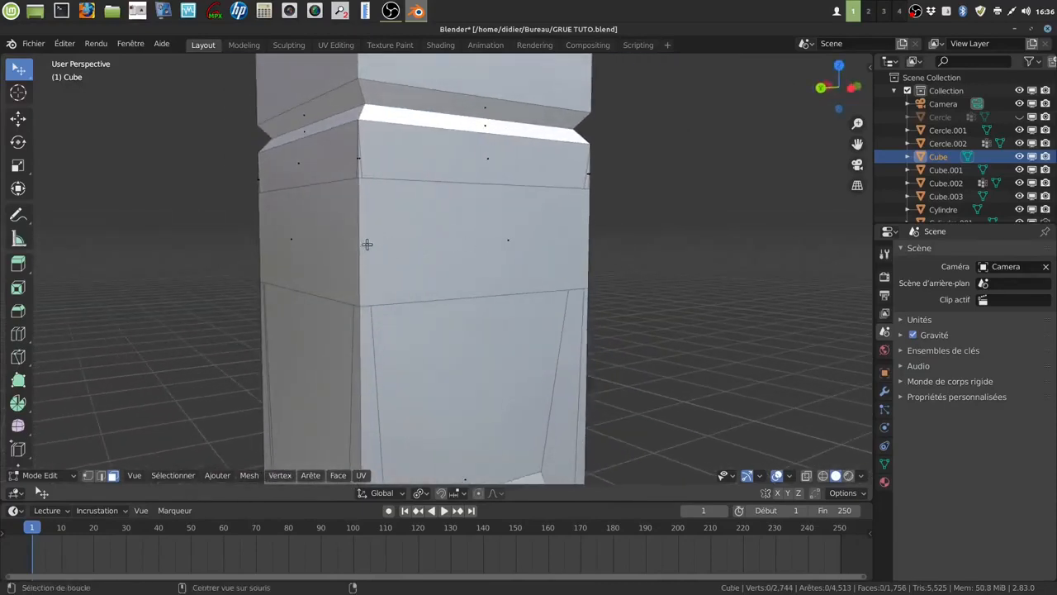
{"action": "left_click", "coordinate": [358, 245], "text": "alt"}
{"action": "middle_click_drag", "start_coordinate": [373, 236], "coordinate": [372, 208]}
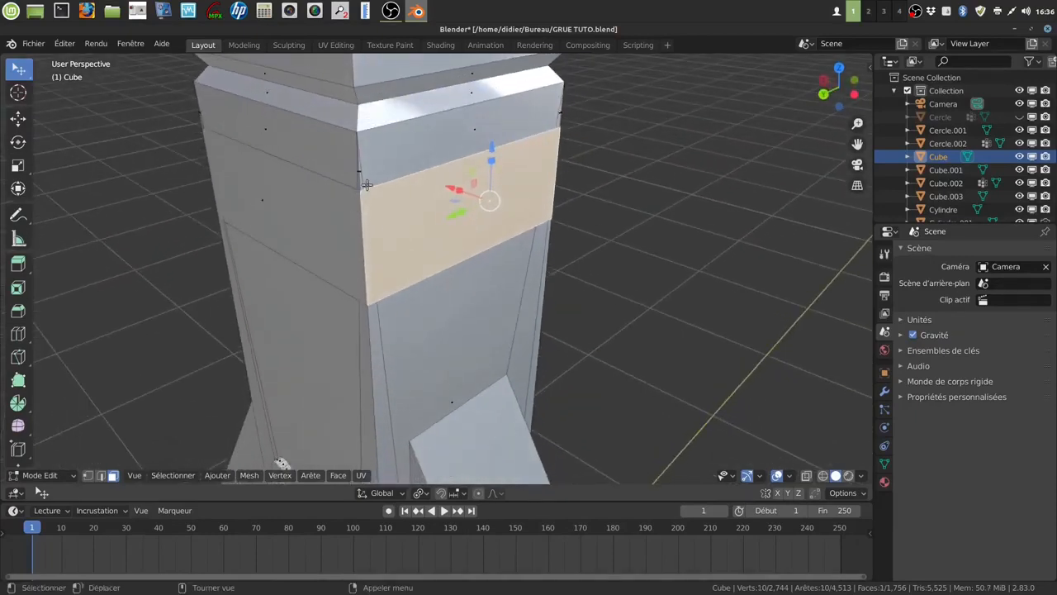
{"action": "left_click", "coordinate": [344, 205], "text": "shift"}
{"action": "middle_click_drag", "start_coordinate": [345, 205], "coordinate": [248, 217]}
{"action": "middle_click_drag", "start_coordinate": [597, 239], "coordinate": [721, 269]}
{"action": "left_click", "coordinate": [490, 219], "text": "shift"}
{"action": "left_click", "coordinate": [569, 224], "text": "shift"}
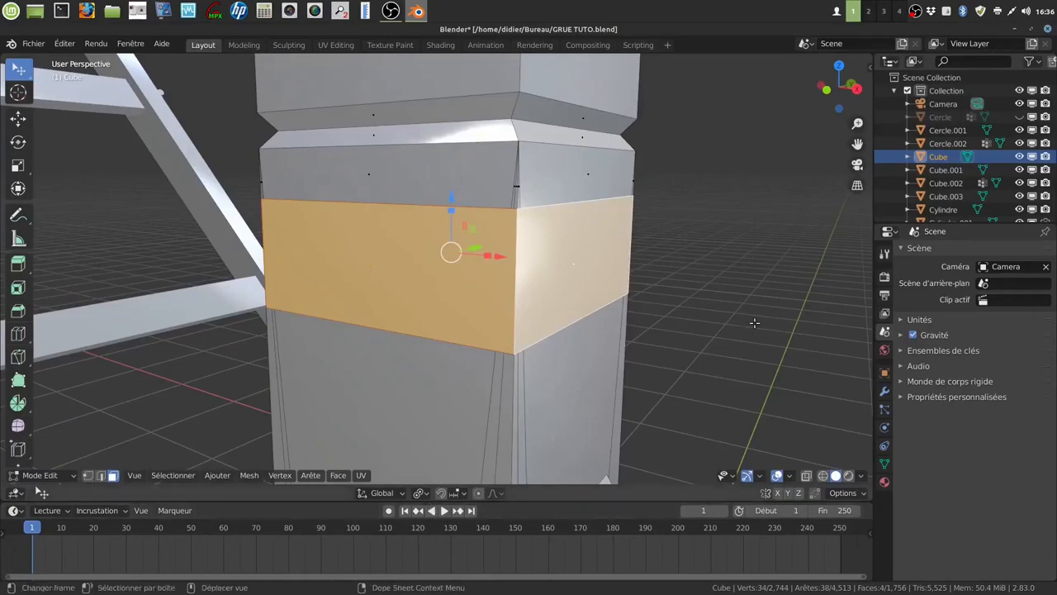
{"action": "key", "text": "i"}
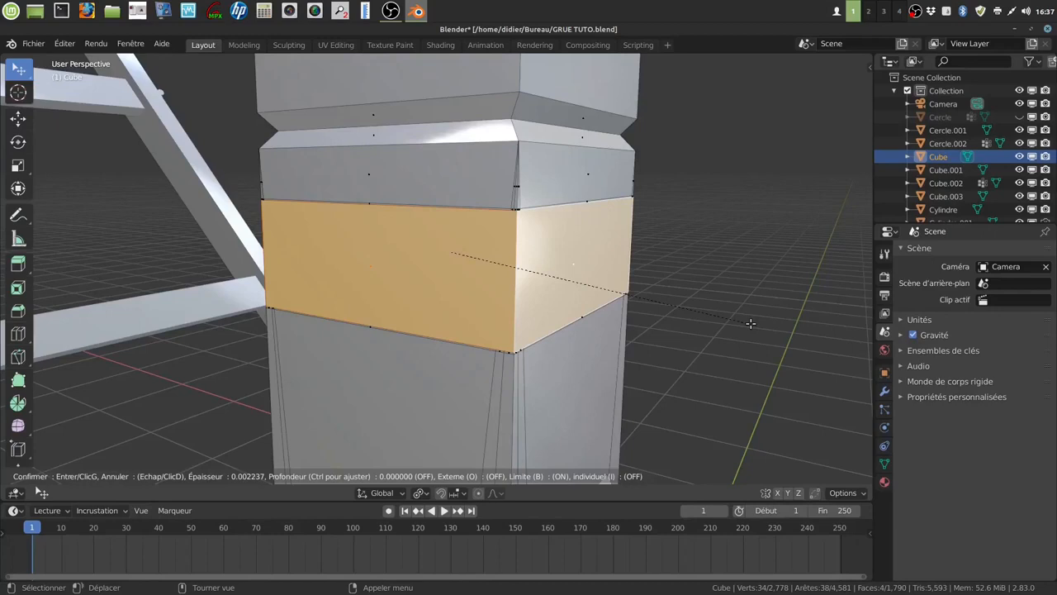
{"action": "key", "text": "Escape"}
{"action": "scroll", "coordinate": [707, 303], "scroll_direction": "down", "scroll_amount": 4}
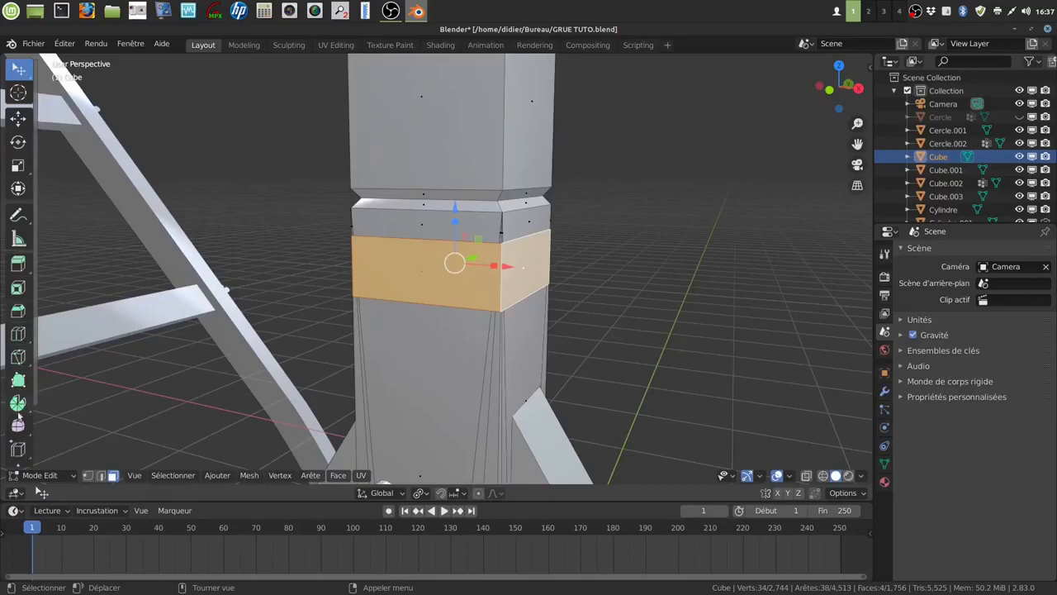
Step: Extrude the band's four faces outward as a region by about 0.0186 m to form a raised collar around the post
{"action": "left_click", "coordinate": [18, 264]}
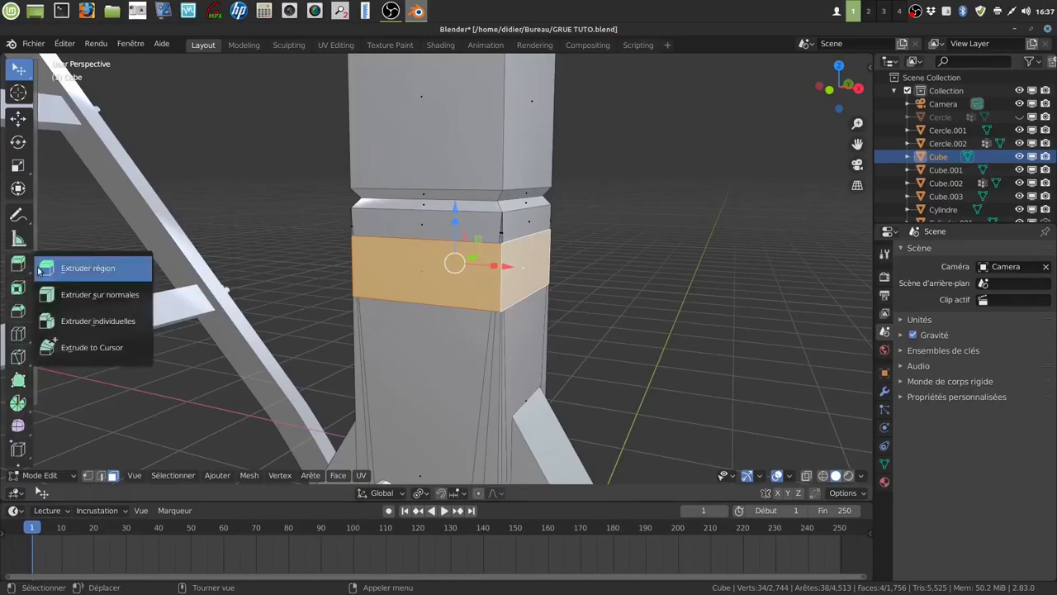
{"action": "left_click", "coordinate": [54, 270]}
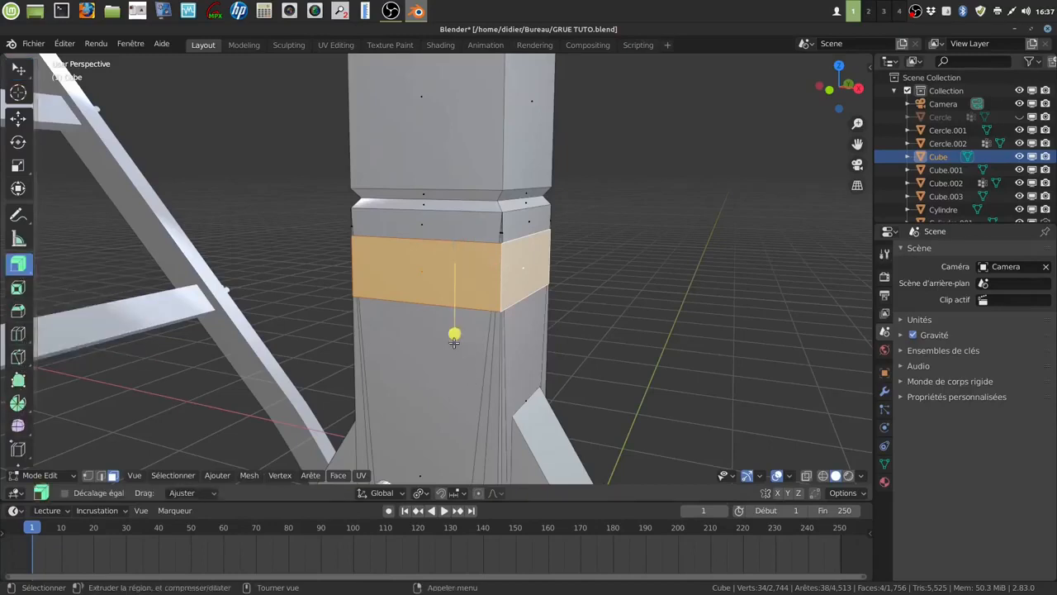
{"action": "mouse_move", "coordinate": [454, 334]}
{"action": "left_mouse_down"}
{"action": "mouse_move", "coordinate": [449, 397]}
{"action": "mouse_move", "coordinate": [461, 332]}
{"action": "left_mouse_up"}
{"action": "mouse_move", "coordinate": [588, 295]}
{"action": "middle_mouse_down"}
{"action": "mouse_move", "coordinate": [588, 312]}
{"action": "mouse_move", "coordinate": [581, 299]}
{"action": "mouse_move", "coordinate": [568, 316]}
{"action": "mouse_move", "coordinate": [587, 314]}
{"action": "mouse_move", "coordinate": [577, 320]}
{"action": "mouse_move", "coordinate": [572, 302]}
{"action": "mouse_move", "coordinate": [579, 309]}
{"action": "mouse_move", "coordinate": [590, 297]}
{"action": "middle_mouse_up"}
Step: Grow the selection to the whole raised collar, assign it to a new vertex group, and clear the selection
{"action": "key", "text": "ctrl"}
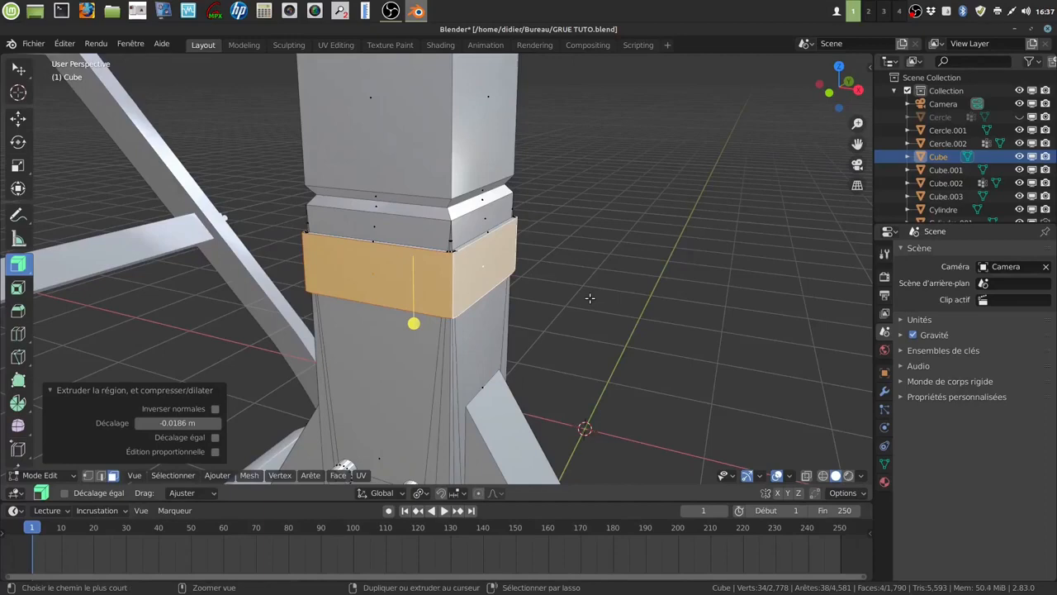
{"action": "key", "text": "ctrl+KP_Add"}
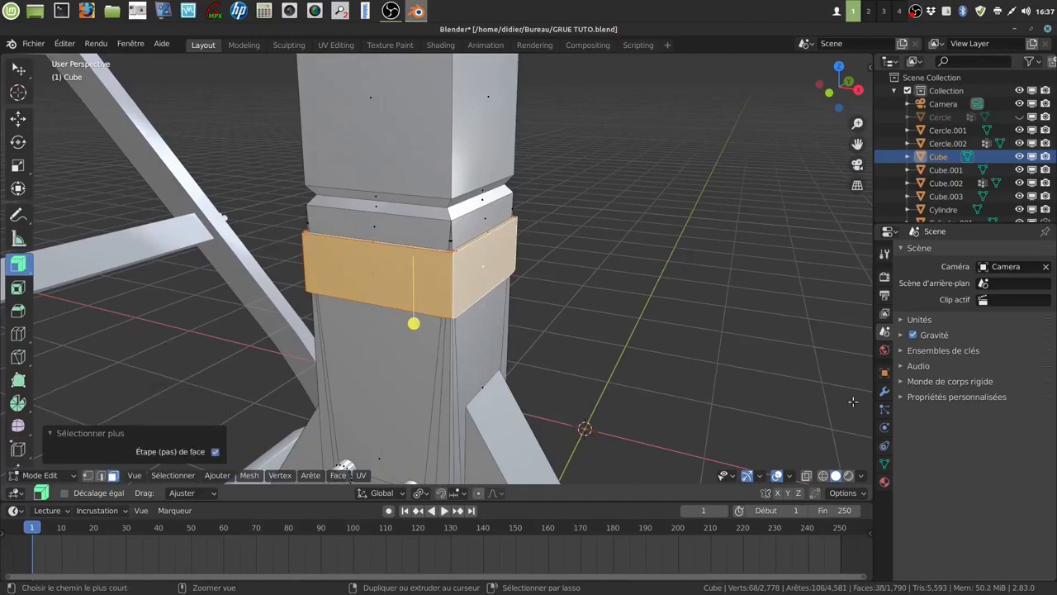
{"action": "left_click", "coordinate": [885, 464]}
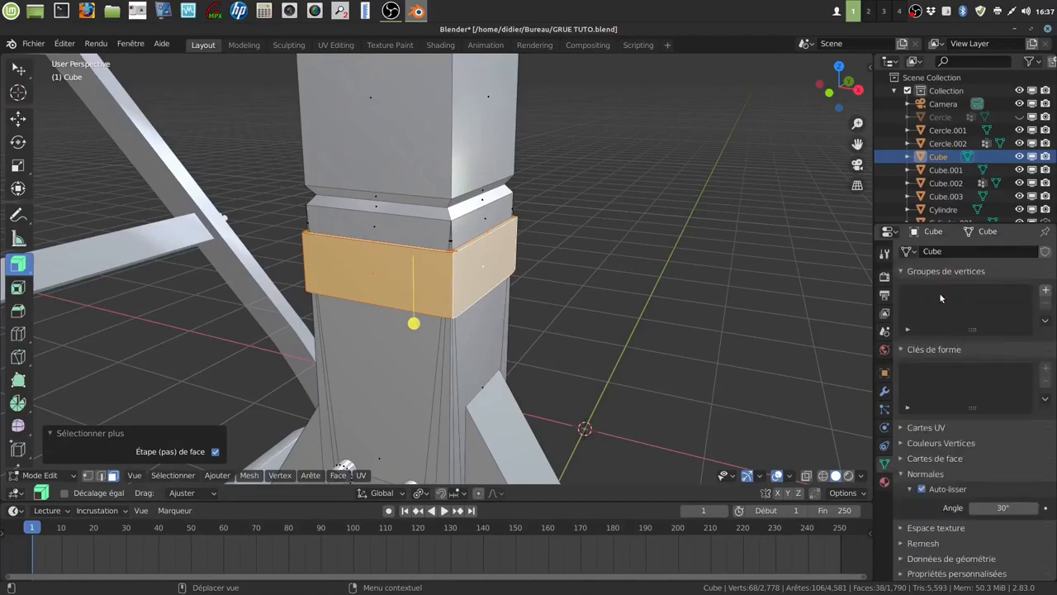
{"action": "left_click", "coordinate": [1046, 290]}
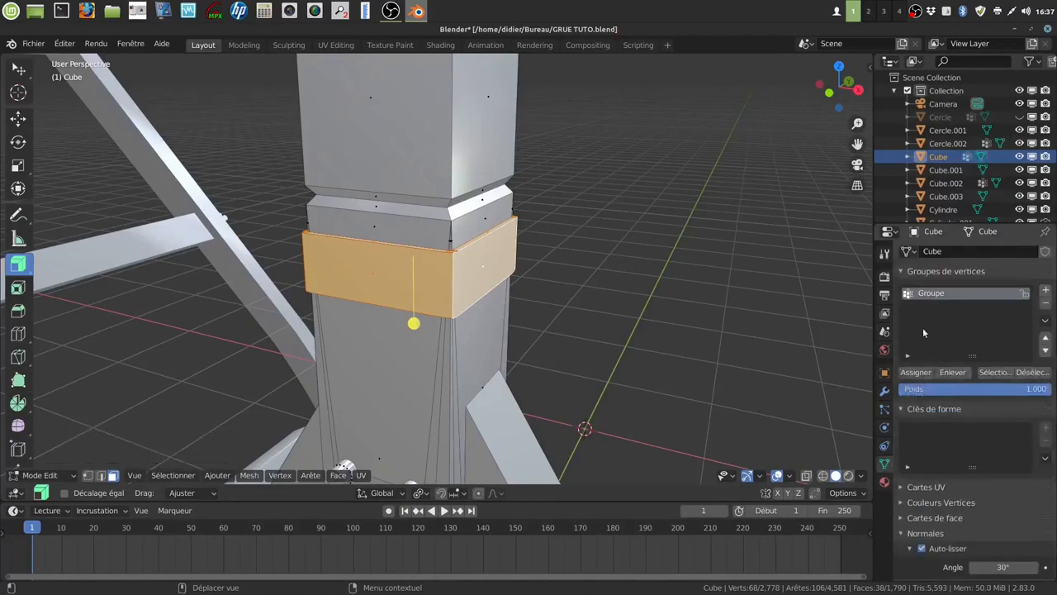
{"action": "left_click", "coordinate": [915, 372]}
{"action": "middle_click_drag", "start_coordinate": [628, 248], "coordinate": [437, 277]}
{"action": "scroll", "coordinate": [424, 316], "scroll_direction": "up", "scroll_amount": 4}
{"action": "middle_click_drag", "start_coordinate": [424, 317], "coordinate": [412, 315]}
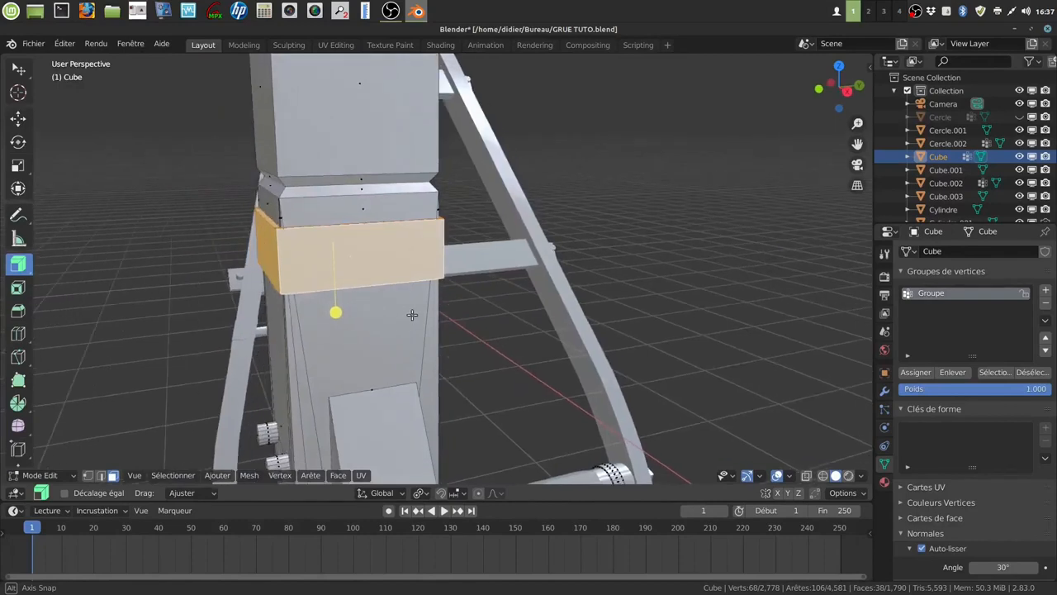
{"action": "key", "text": "alt+a"}
{"action": "middle_click_drag", "start_coordinate": [382, 278], "coordinate": [364, 254]}
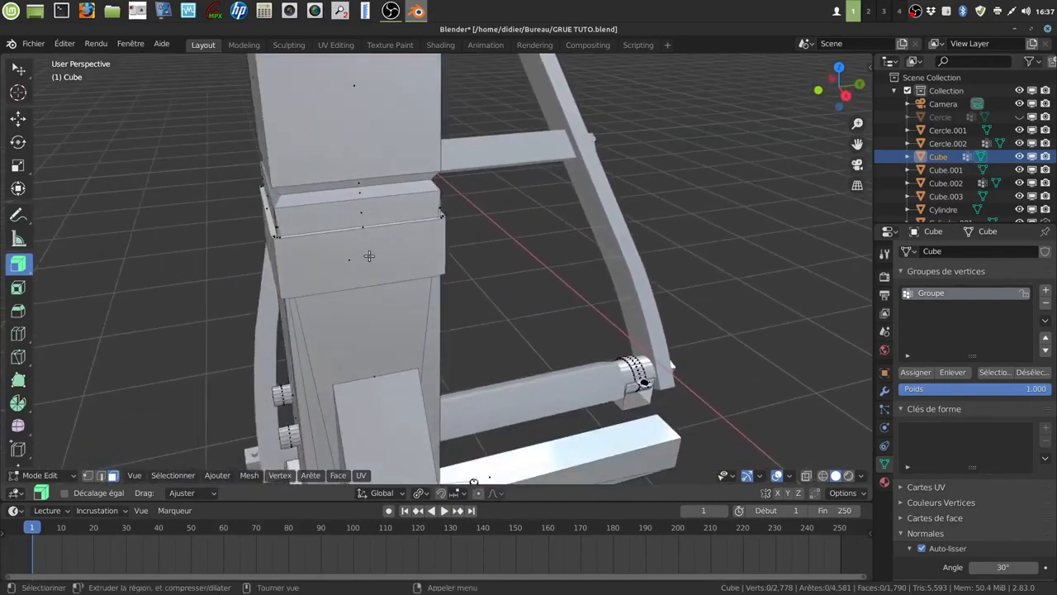
{"action": "key", "text": "ctrl+r"}
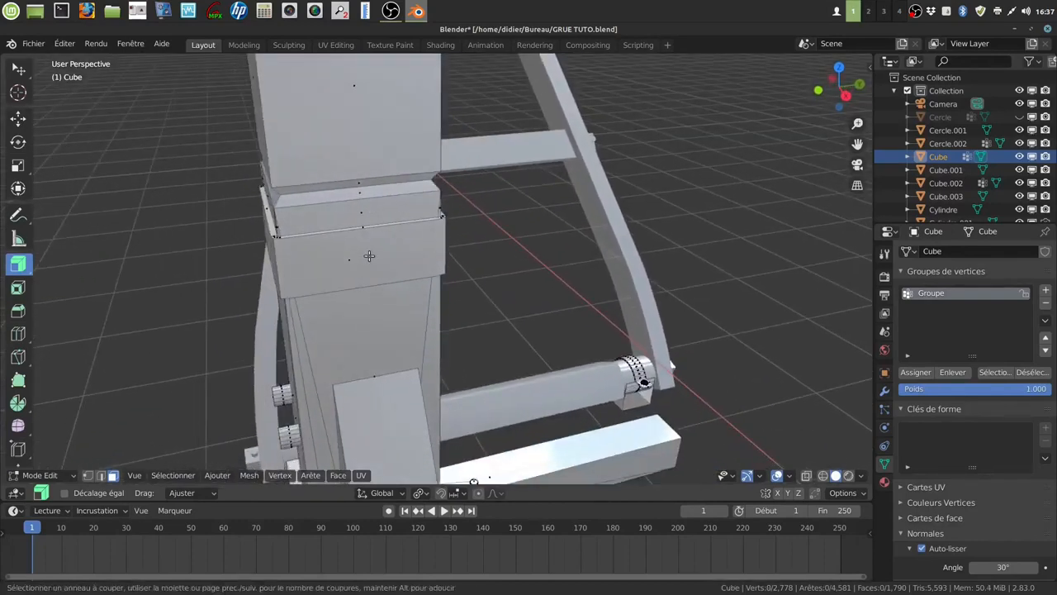
{"action": "key", "text": "Escape"}
Step: In the right orthographic view, knife a vertical cut from the collar face's upper edge to its lower edge, slightly towards +Y from centre
{"action": "middle_click_drag", "start_coordinate": [342, 264], "coordinate": [429, 231]}
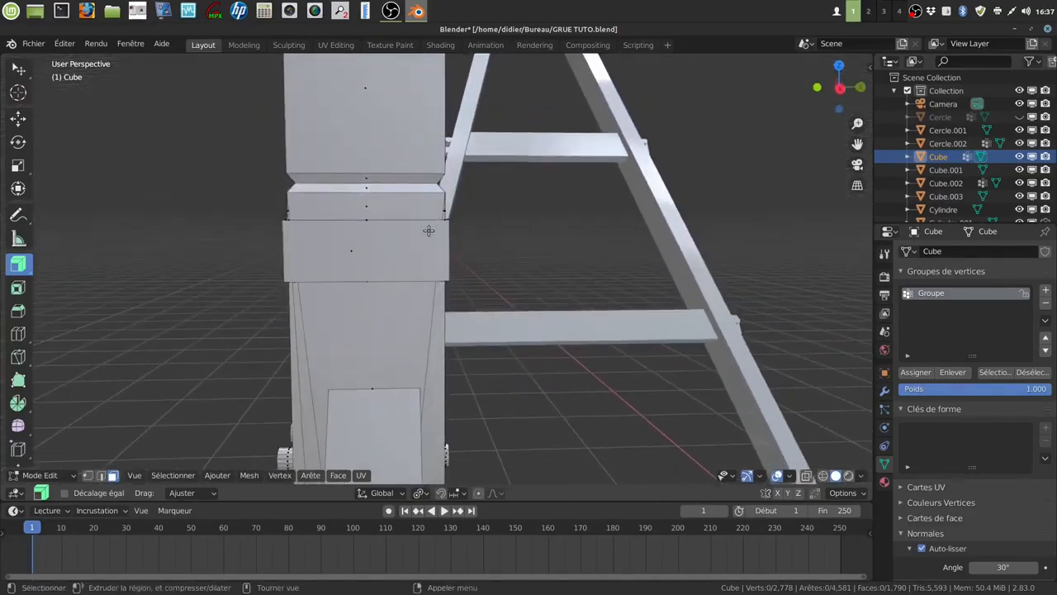
{"action": "key", "text": "KP_3"}
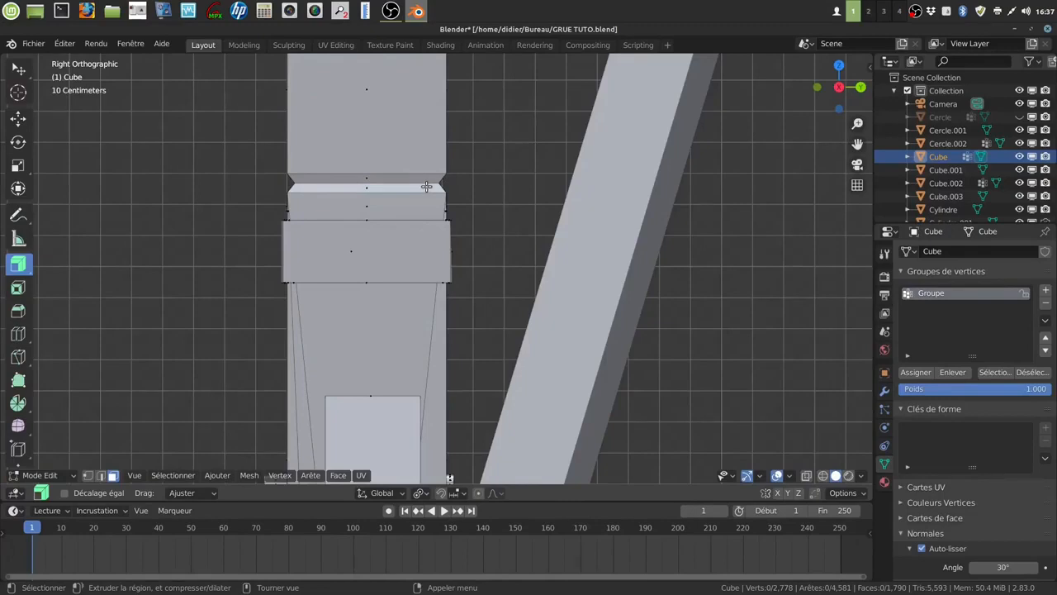
{"action": "scroll", "coordinate": [430, 189], "scroll_direction": "up", "scroll_amount": 2}
{"action": "left_click", "coordinate": [88, 475]}
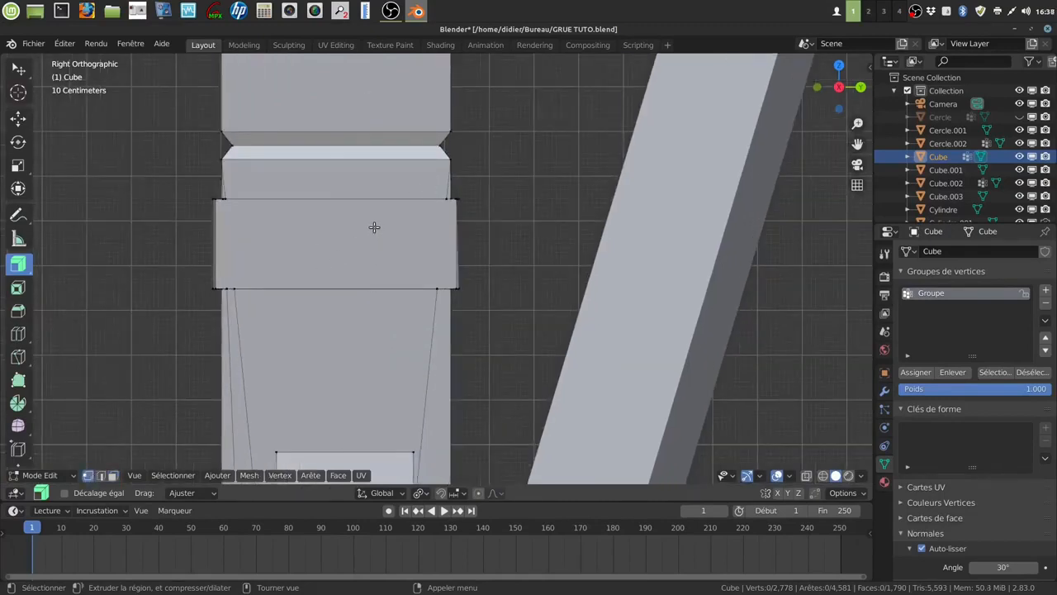
{"action": "key", "text": "k"}
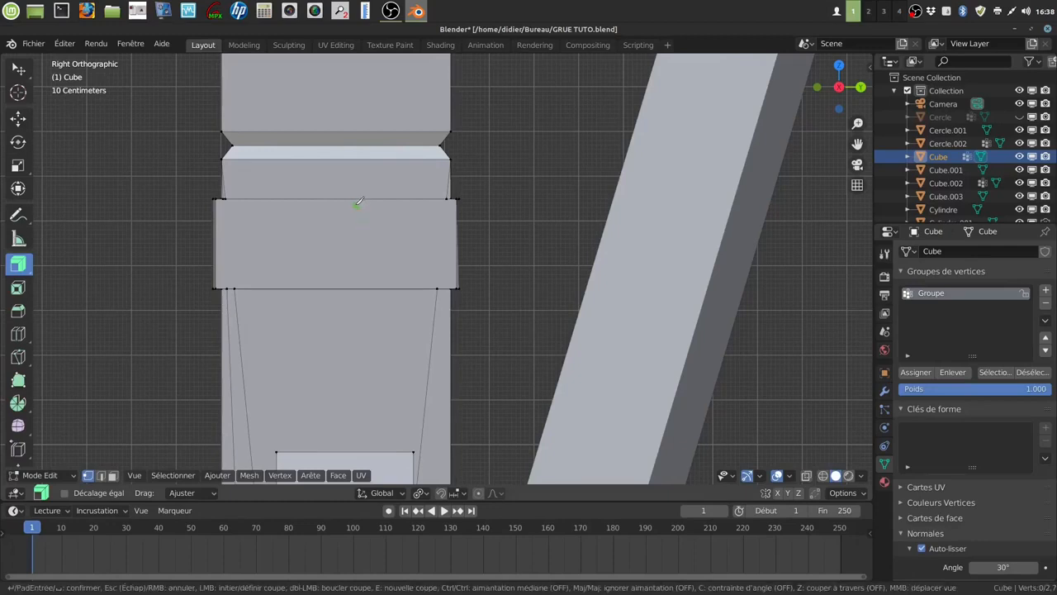
{"action": "left_click", "coordinate": [354, 199]}
{"action": "left_click", "coordinate": [354, 287]}
{"action": "key", "text": "Return"}
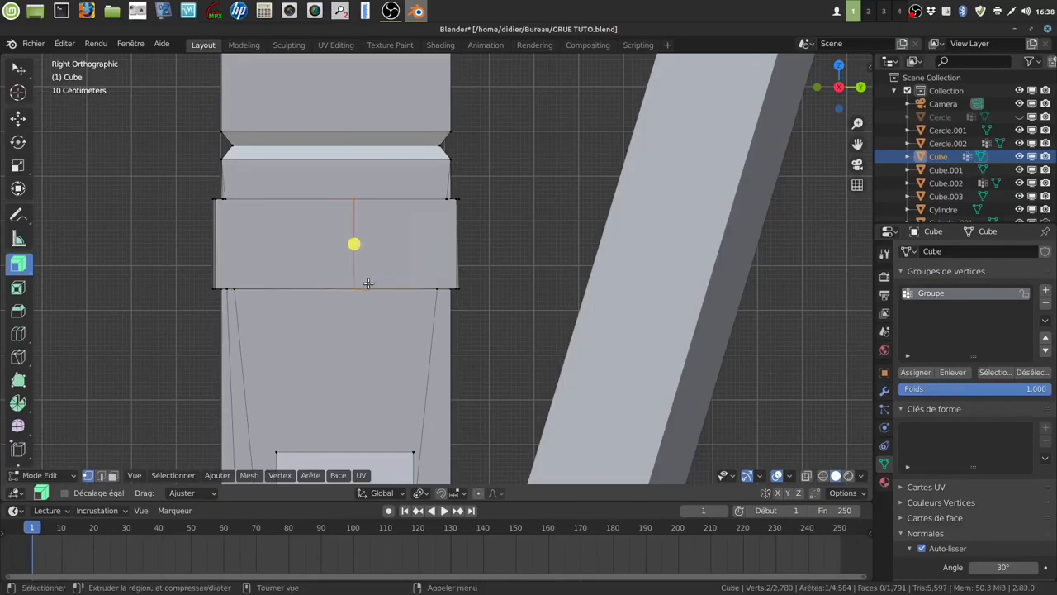
Step: Knife a second vertical cut across the same collar face, parallel to the first and on the -Y side of centre
{"action": "key", "text": "k"}
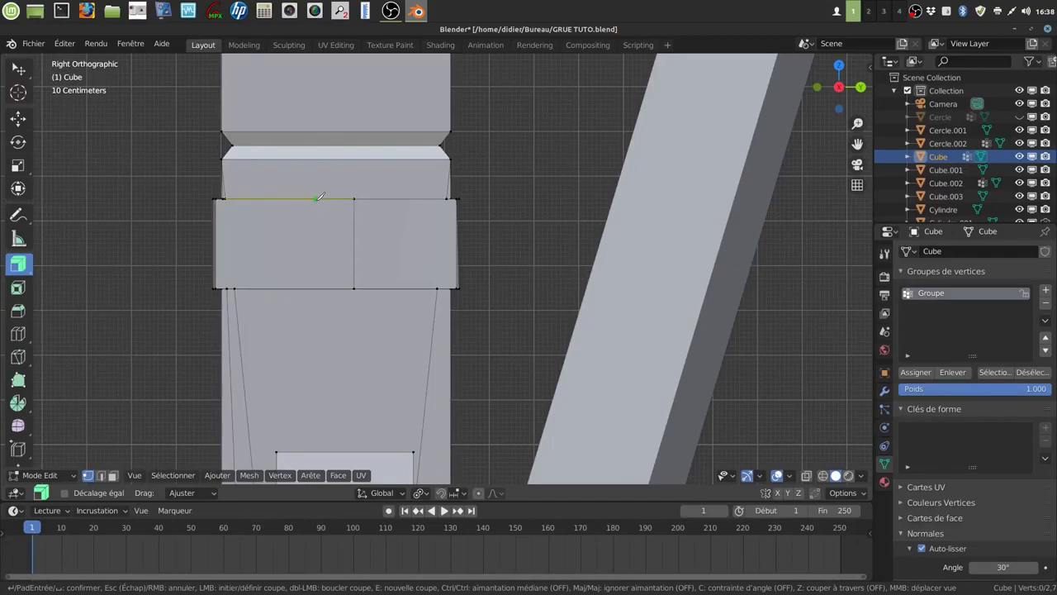
{"action": "left_click", "coordinate": [317, 199]}
{"action": "left_click", "coordinate": [316, 287]}
{"action": "key", "text": "Return"}
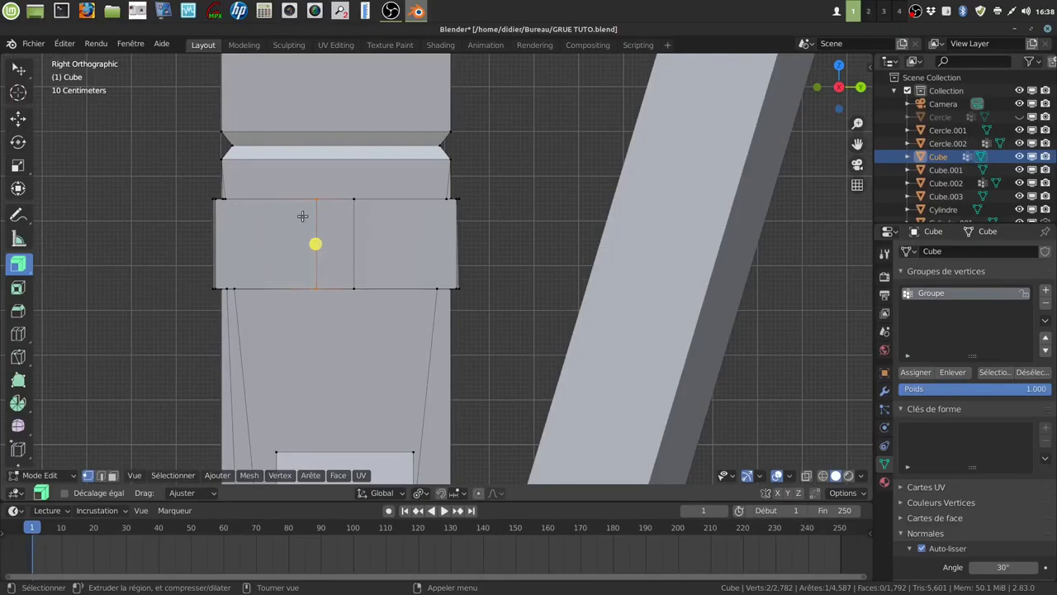
Step: Select both vertical cut edges, set the pivot to Barycentre, scale them closer together along Y, and deselect
{"action": "left_click", "coordinate": [19, 68]}
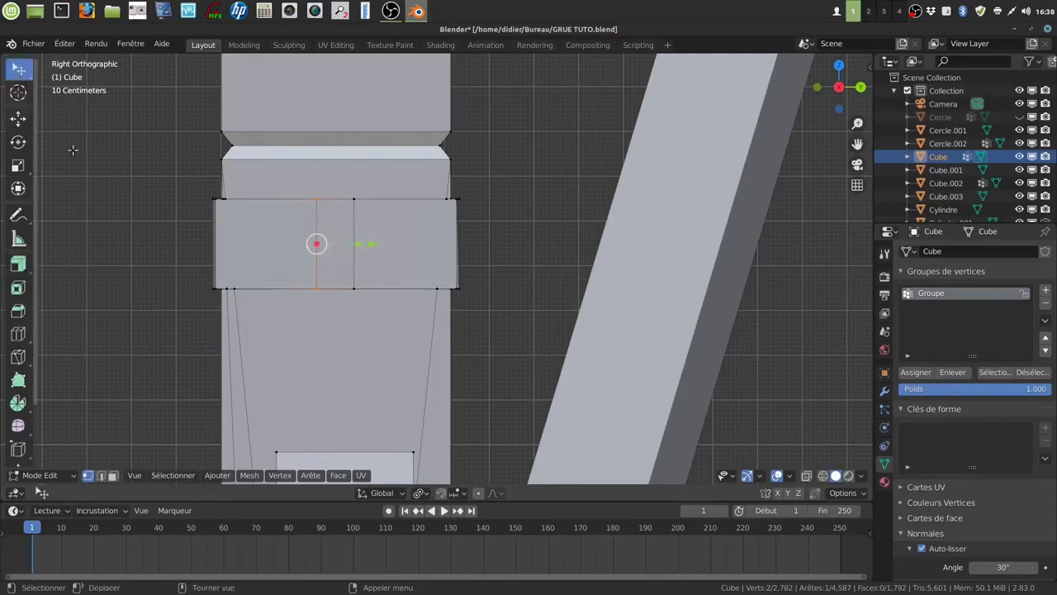
{"action": "key", "text": "alt+a"}
{"action": "left_click", "coordinate": [100, 476]}
{"action": "left_click", "coordinate": [317, 238]}
{"action": "left_click", "coordinate": [355, 279], "text": "shift"}
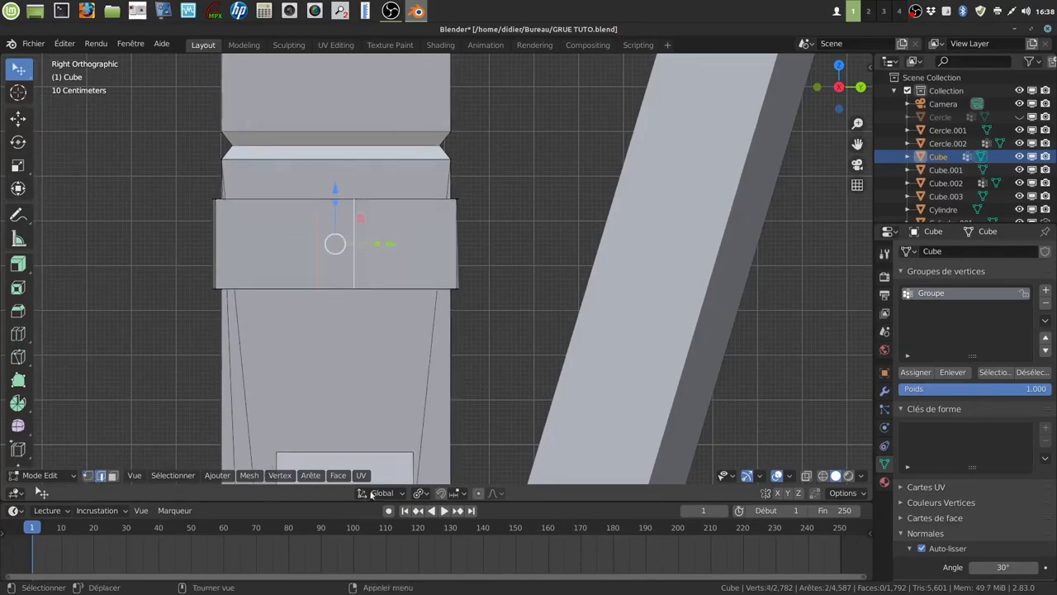
{"action": "left_click", "coordinate": [423, 493]}
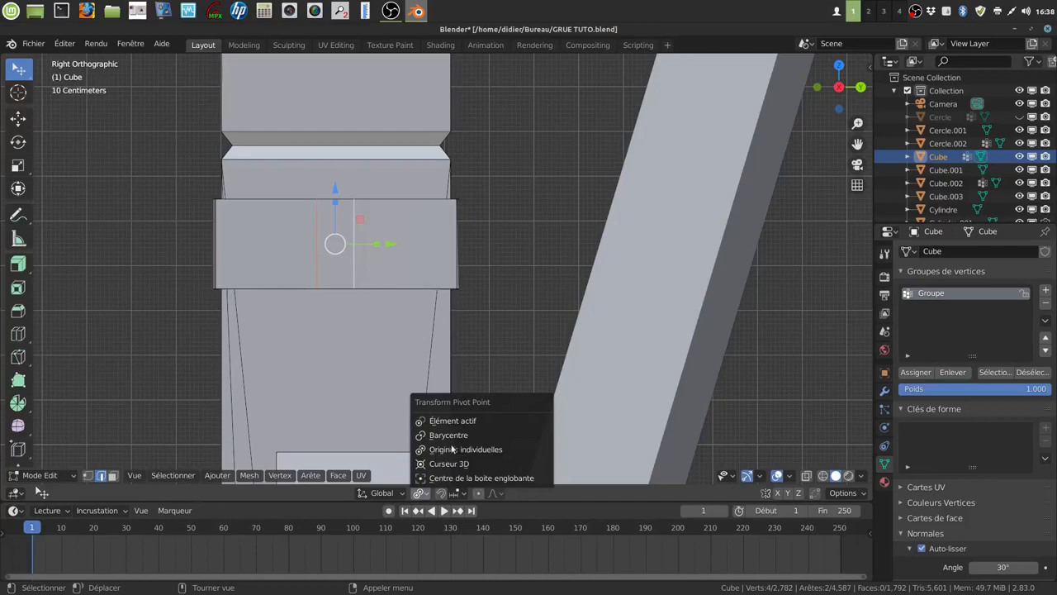
{"action": "left_click", "coordinate": [448, 435]}
{"action": "left_click_drag", "start_coordinate": [376, 245], "coordinate": [360, 245]}
{"action": "middle_click_drag", "start_coordinate": [348, 263], "coordinate": [427, 300]}
{"action": "left_click", "coordinate": [357, 294]}
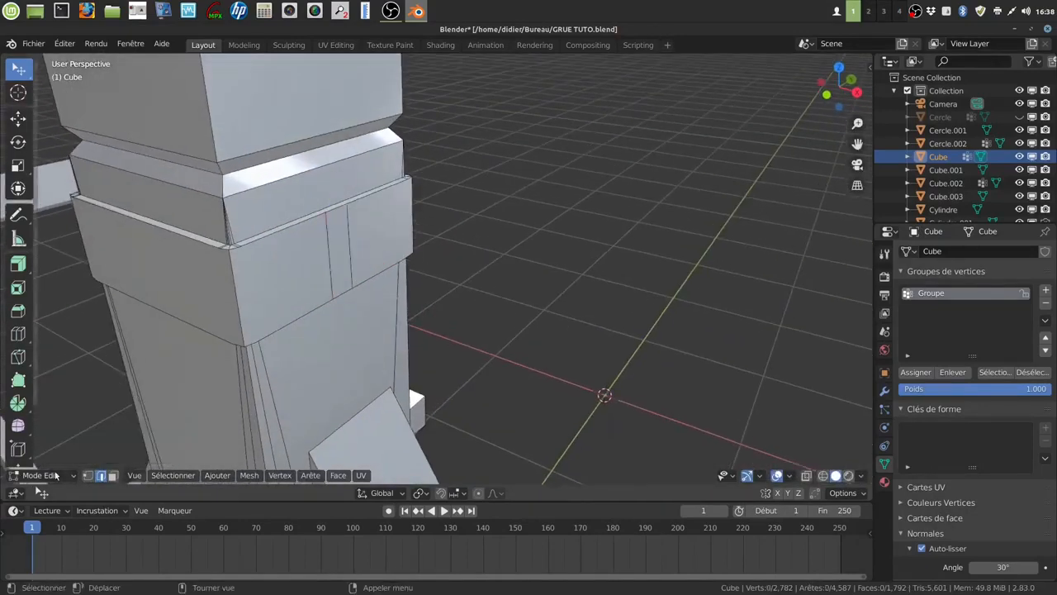
Step: Extrude the narrow face between the two cuts outward along X into a projecting block, and clear the selection
{"action": "key", "text": "3"}
{"action": "left_click", "coordinate": [344, 260]}
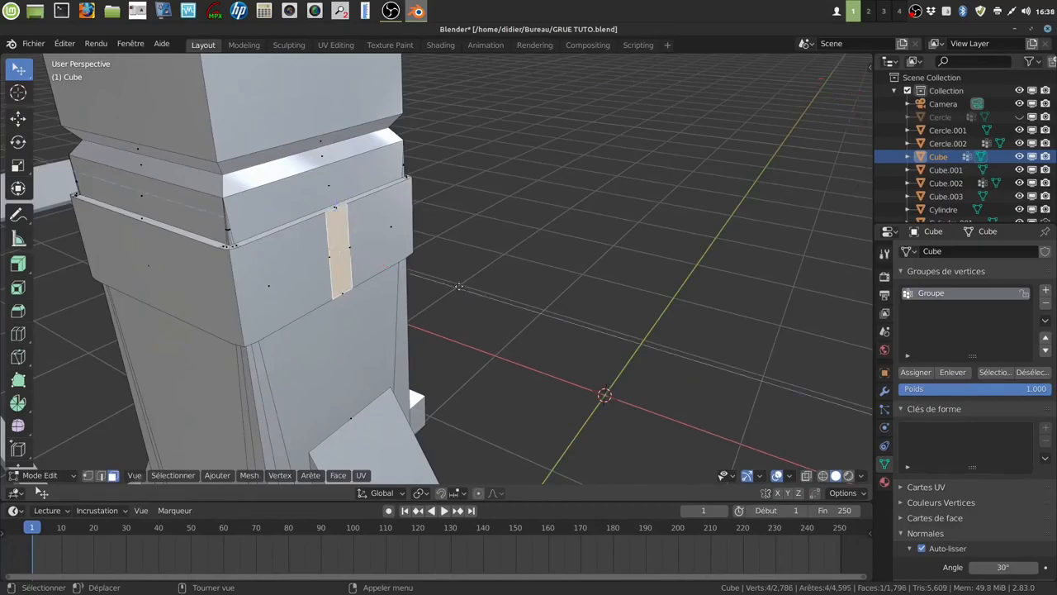
{"action": "key", "text": "e"}
{"action": "right_click", "coordinate": [417, 276]}
{"action": "left_click_drag", "start_coordinate": [386, 268], "coordinate": [427, 278]}
{"action": "middle_click_drag", "start_coordinate": [427, 278], "coordinate": [507, 270]}
{"action": "left_click_drag", "start_coordinate": [507, 271], "coordinate": [508, 270]}
{"action": "scroll", "coordinate": [505, 291], "scroll_direction": "up", "scroll_amount": 2}
{"action": "scroll", "coordinate": [506, 289], "scroll_direction": "down", "scroll_amount": 3}
{"action": "mouse_move", "coordinate": [480, 293]}
{"action": "middle_mouse_down"}
{"action": "mouse_move", "coordinate": [533, 262]}
{"action": "mouse_move", "coordinate": [491, 278]}
{"action": "mouse_move", "coordinate": [467, 269]}
{"action": "mouse_move", "coordinate": [458, 321]}
{"action": "mouse_move", "coordinate": [456, 298]}
{"action": "mouse_move", "coordinate": [478, 304]}
{"action": "middle_mouse_up"}
{"action": "scroll", "coordinate": [459, 321], "scroll_direction": "up", "scroll_amount": 2}
{"action": "key", "text": "alt+a"}
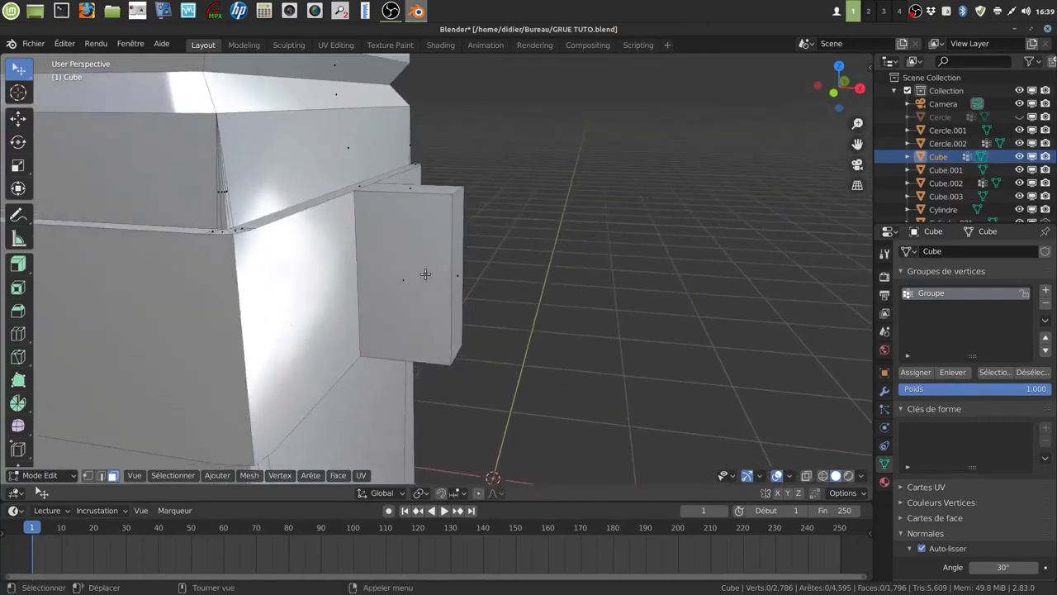
Step: Add one centred vertical loop cut around the projecting block with factor 0, and clear the selection
{"action": "key", "text": "ctrl+r"}
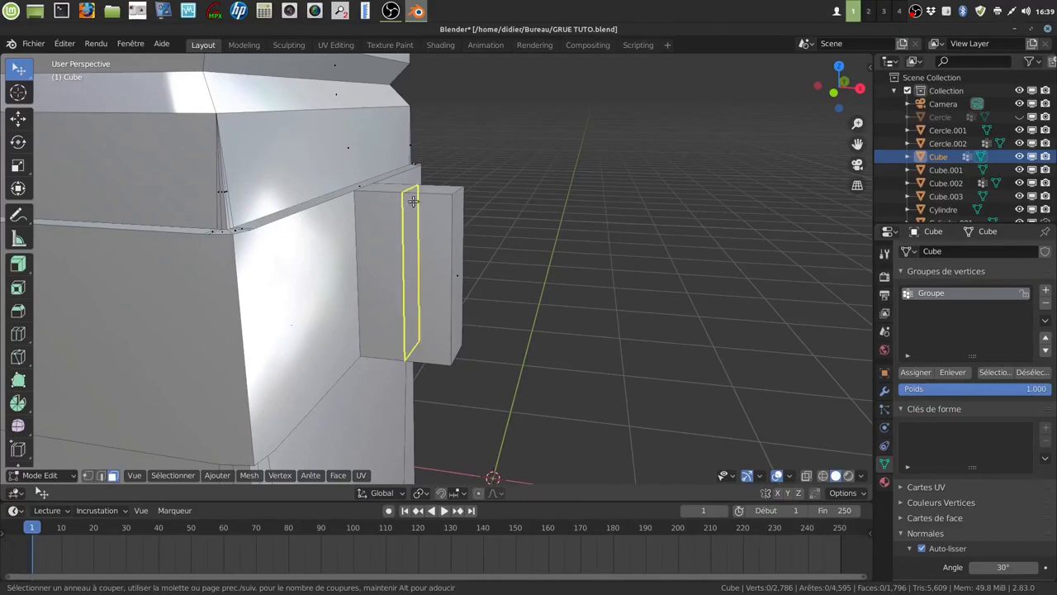
{"action": "left_click", "coordinate": [411, 196]}
{"action": "right_click", "coordinate": [413, 205]}
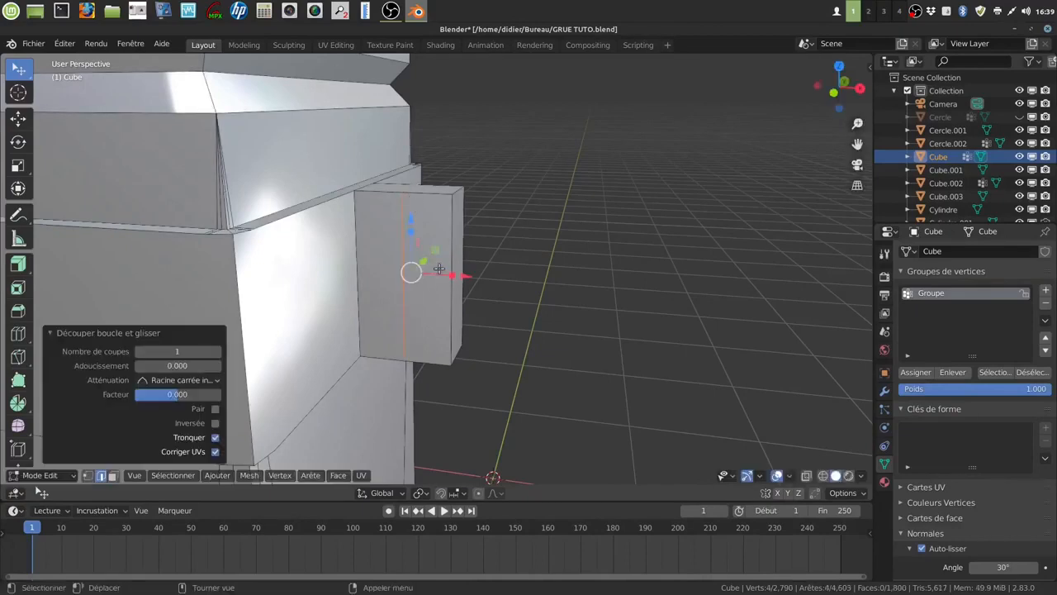
{"action": "key", "text": "alt+a"}
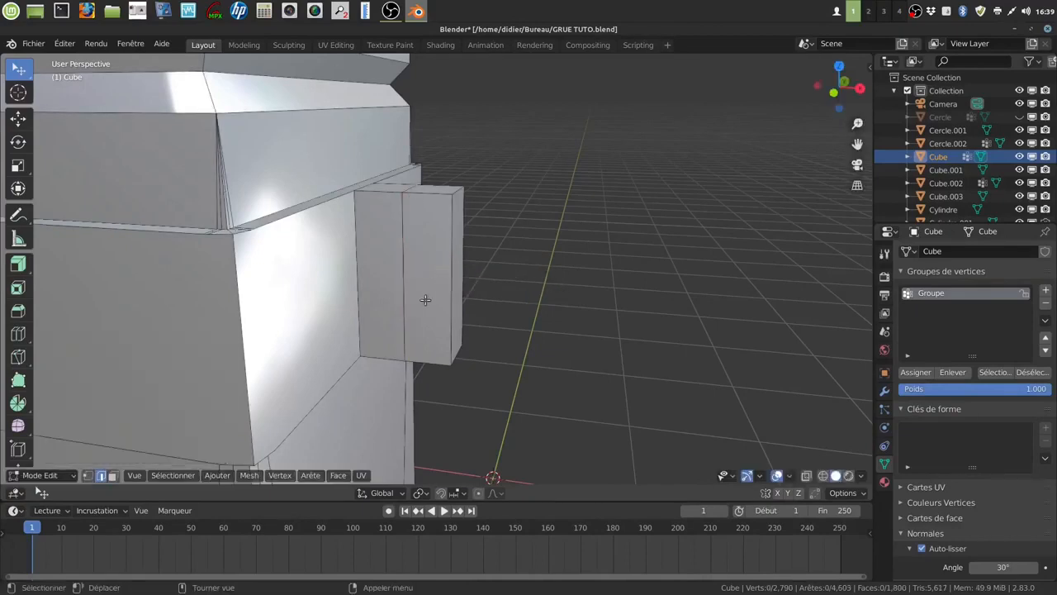
Step: Knife a horizontal cut at mid-height across the projecting block's -Y side, from the collar to its outer edge
{"action": "left_click", "coordinate": [88, 476]}
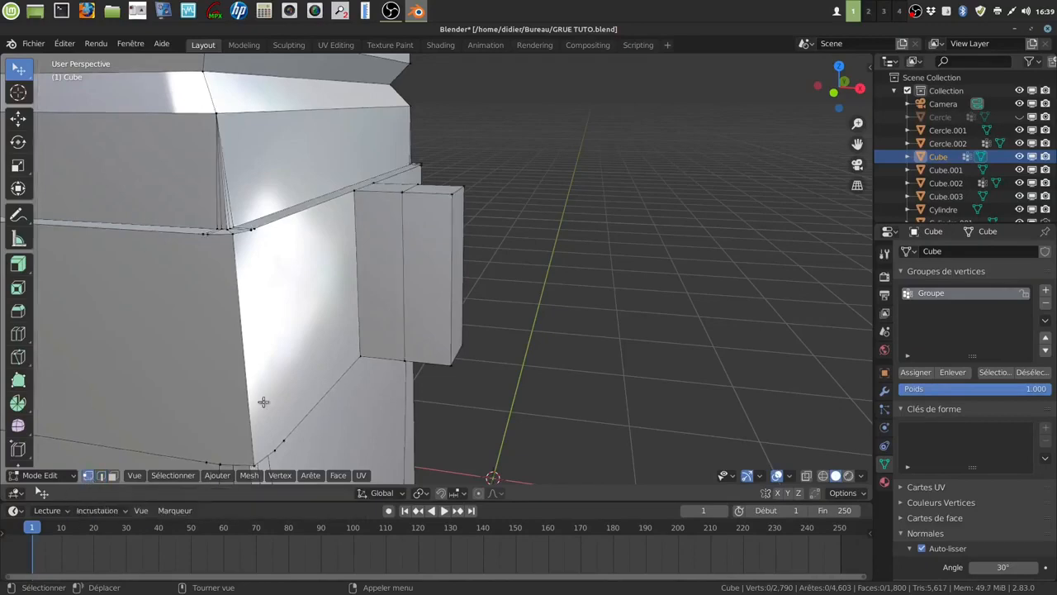
{"action": "key", "text": "k"}
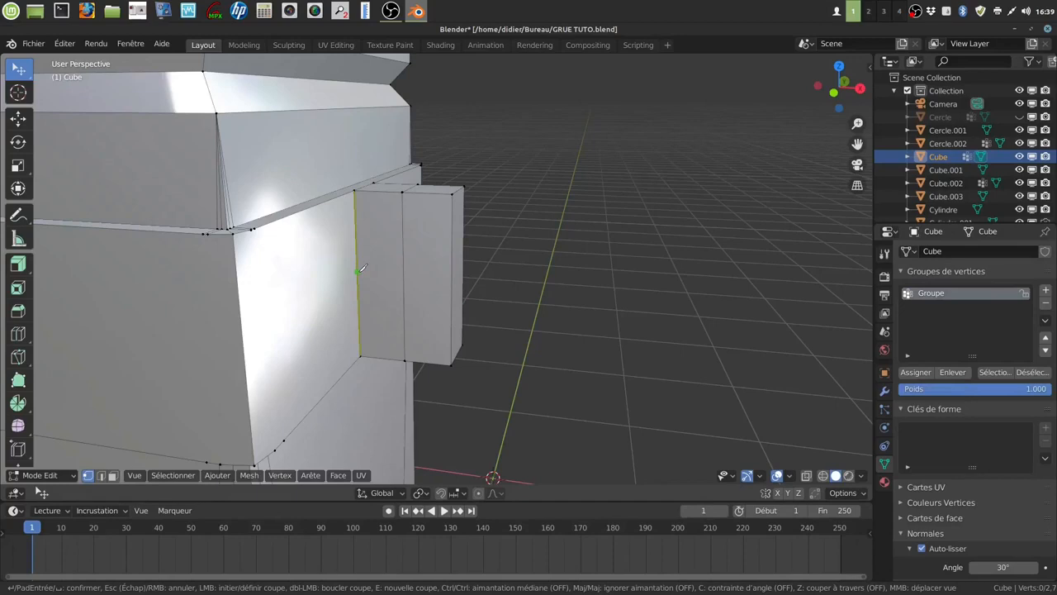
{"action": "left_click", "coordinate": [358, 272]}
{"action": "left_click", "coordinate": [453, 274]}
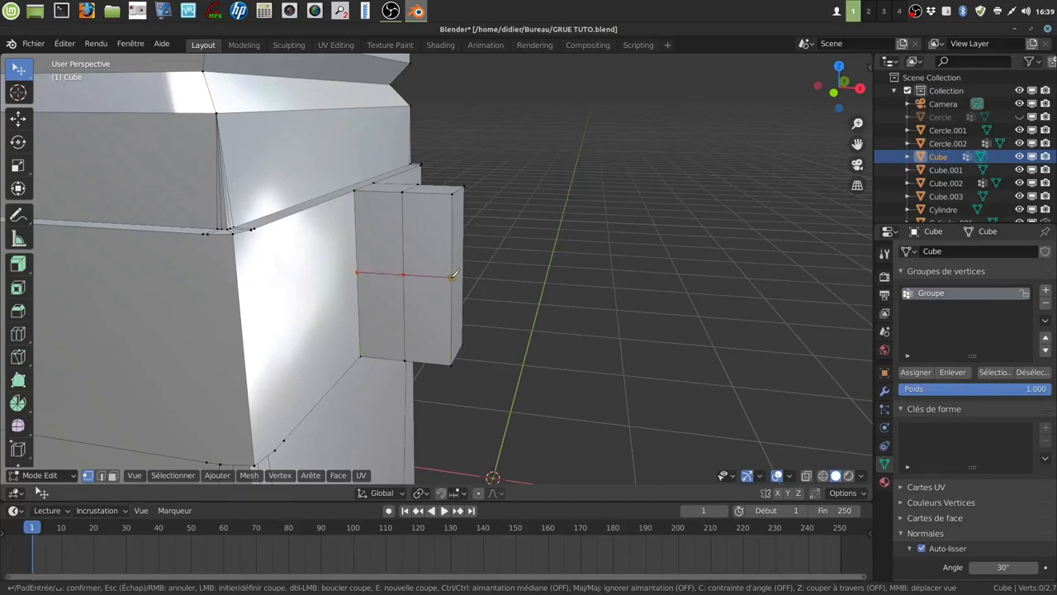
{"action": "key", "text": "Return"}
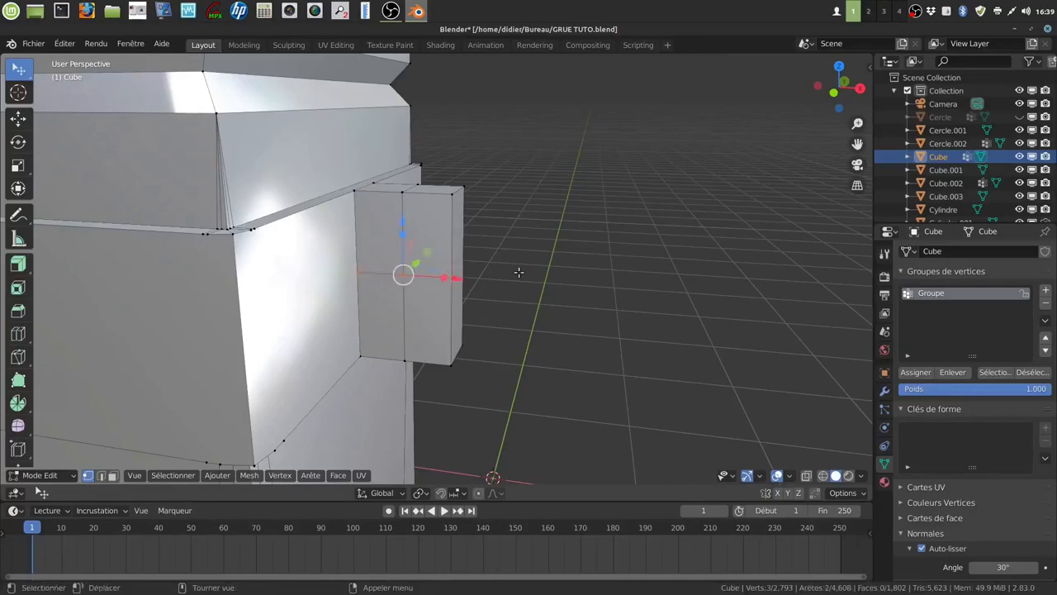
Step: In the back orthographic view, knife a matching horizontal mid-height cut across the opposite side of the projecting block
{"action": "middle_click_drag", "start_coordinate": [518, 271], "coordinate": [514, 270]}
{"action": "key", "text": "ctrl"}
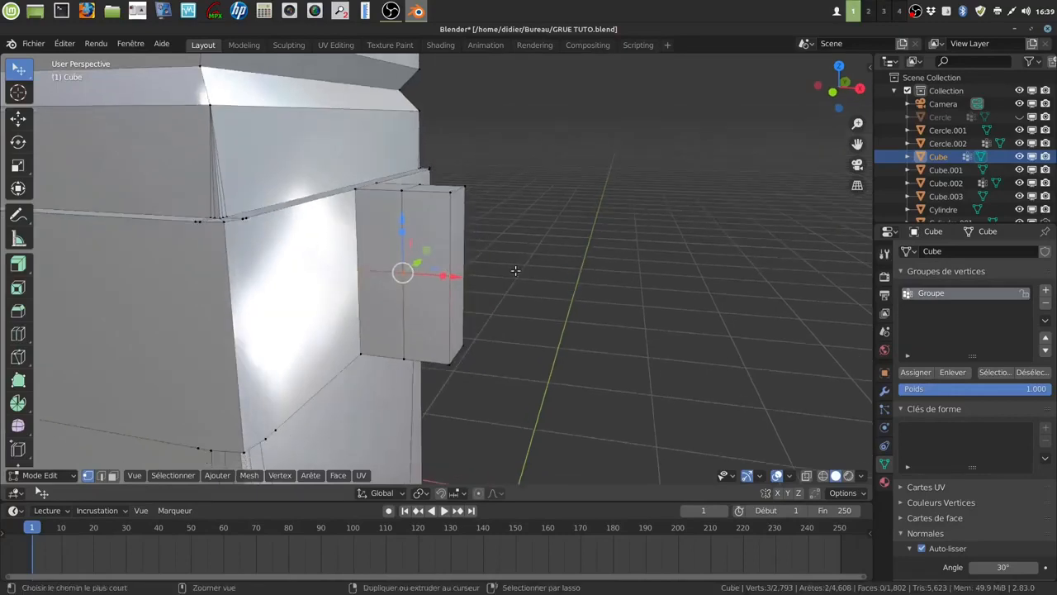
{"action": "key", "text": "ctrl+KP_1"}
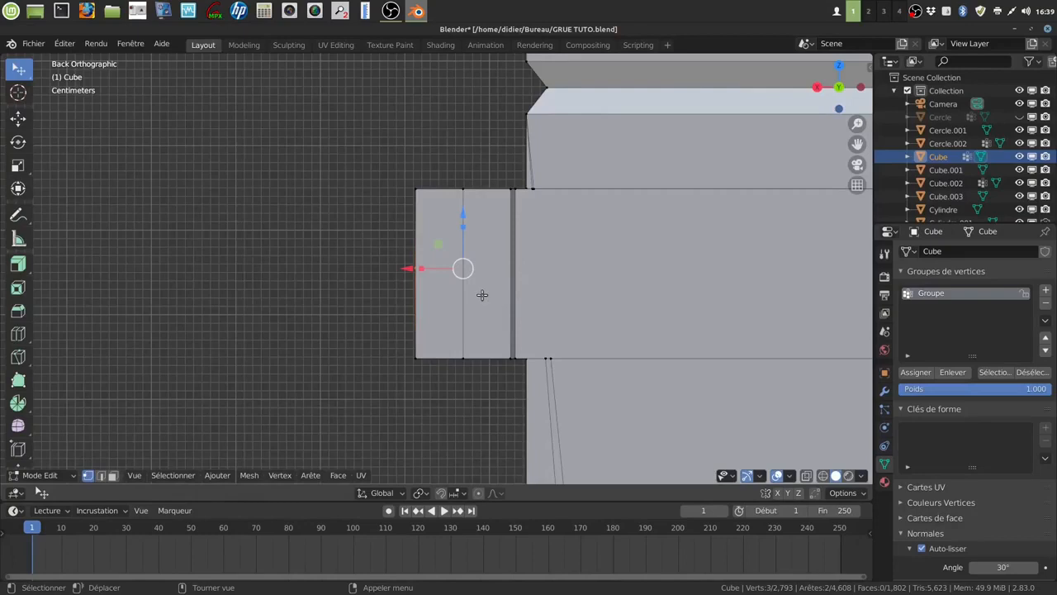
{"action": "scroll", "coordinate": [482, 295], "scroll_direction": "up", "scroll_amount": 2}
{"action": "left_click", "coordinate": [473, 300]}
{"action": "key", "text": "k"}
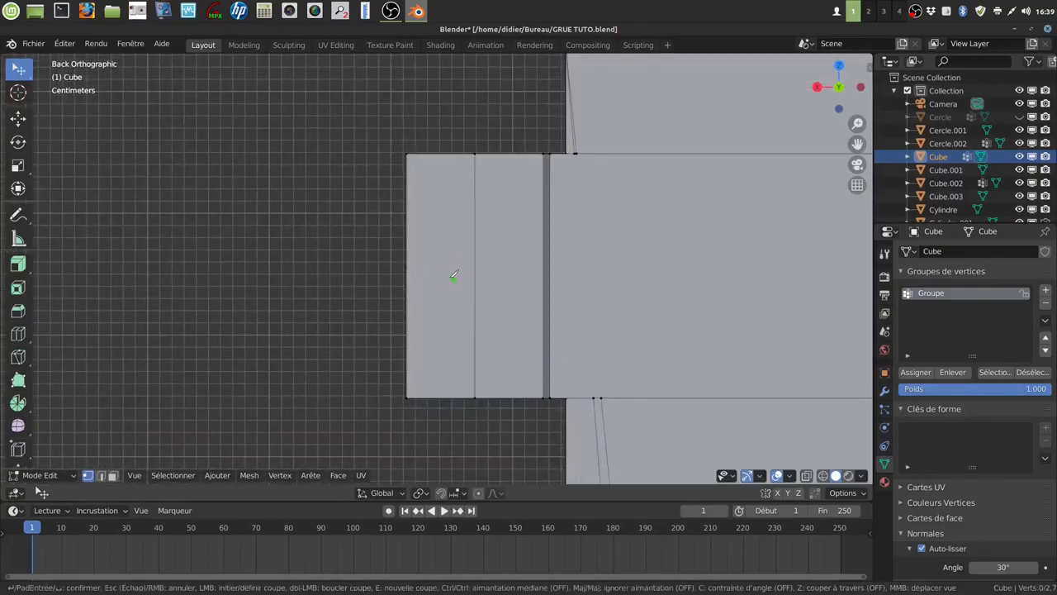
{"action": "left_click", "coordinate": [413, 264]}
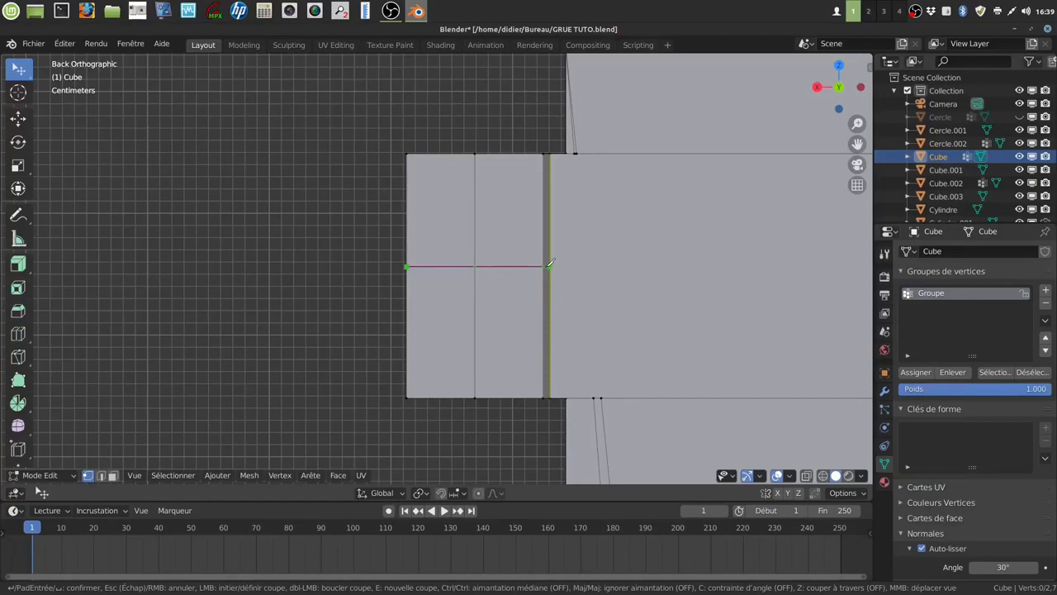
{"action": "left_click", "coordinate": [545, 265]}
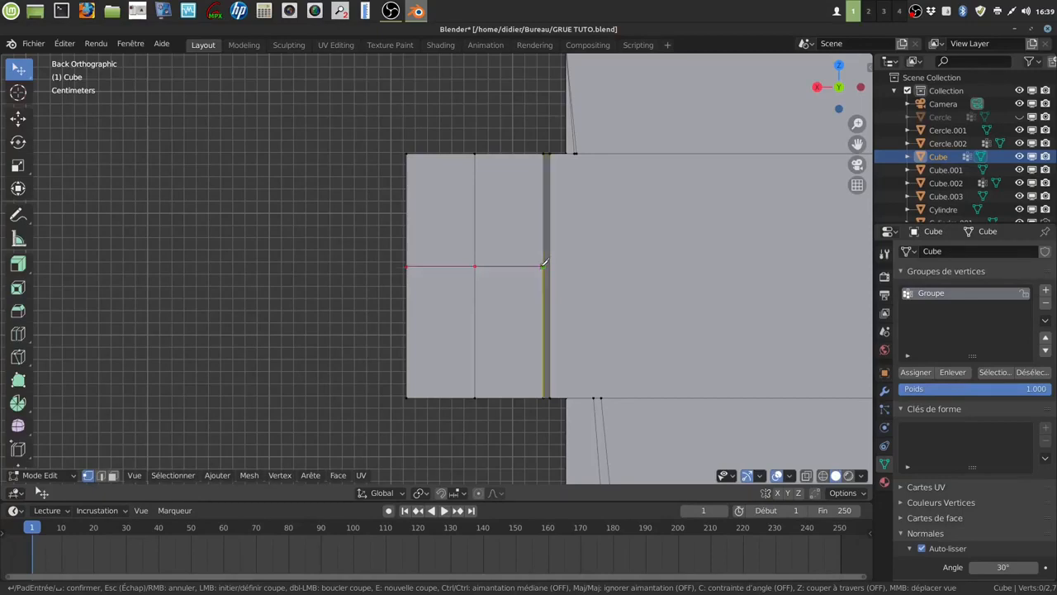
{"action": "key", "text": "Return"}
{"action": "middle_click_drag", "start_coordinate": [550, 294], "coordinate": [593, 300]}
{"action": "key", "text": "Tab"}
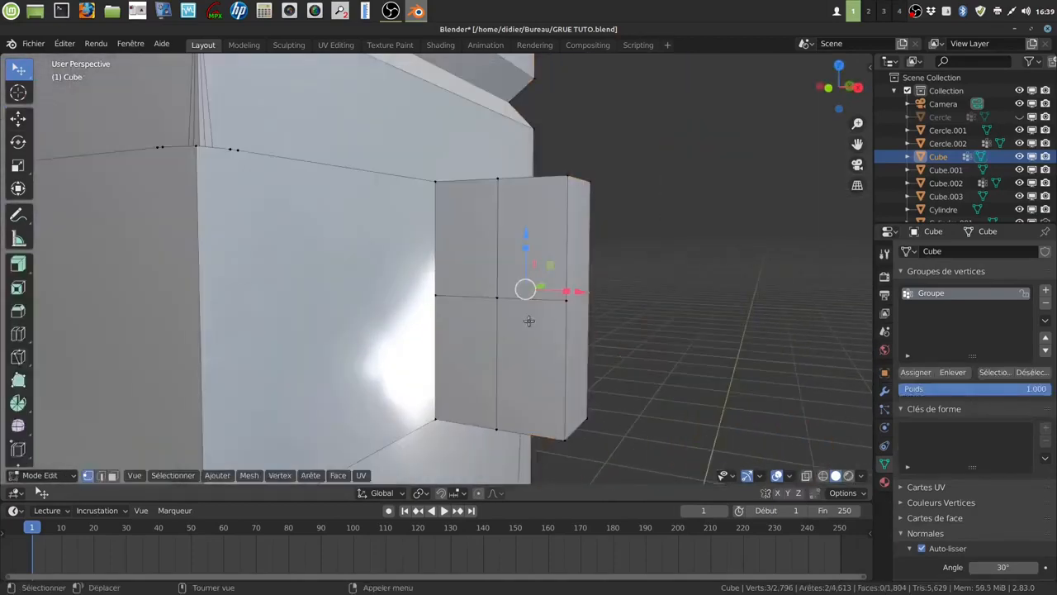
Step: Apply rotation and scale to the tower object, and return to editing its mesh
{"action": "key", "text": "Tab"}
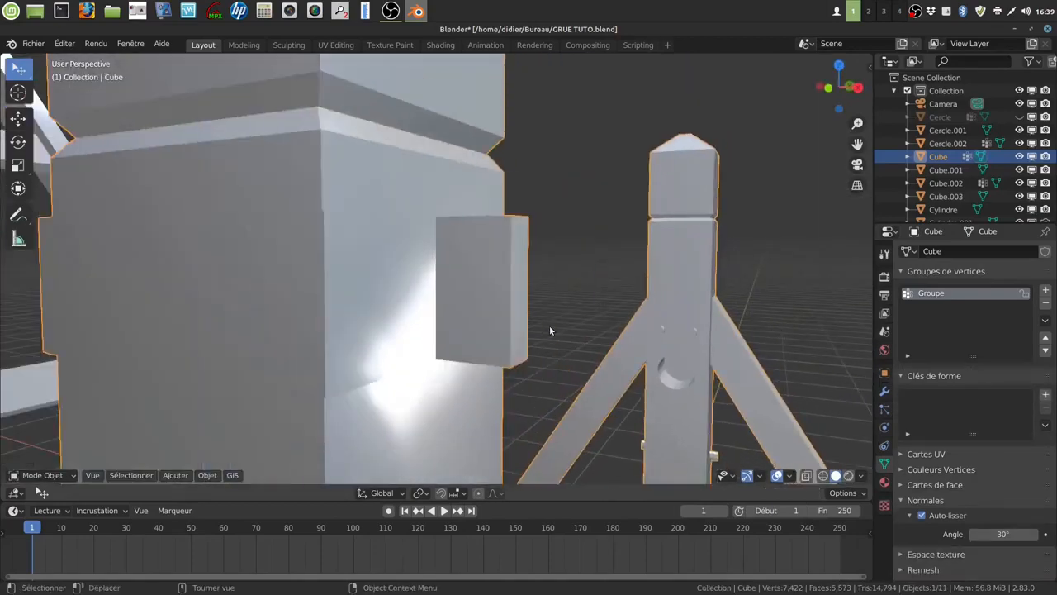
{"action": "key", "text": "ctrl+a"}
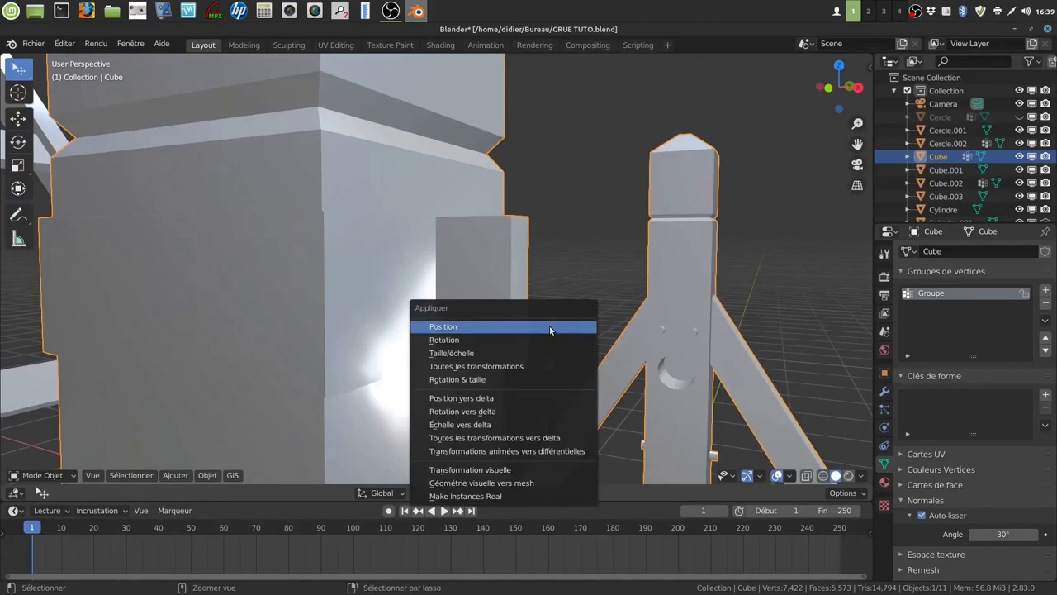
{"action": "left_click", "coordinate": [457, 379]}
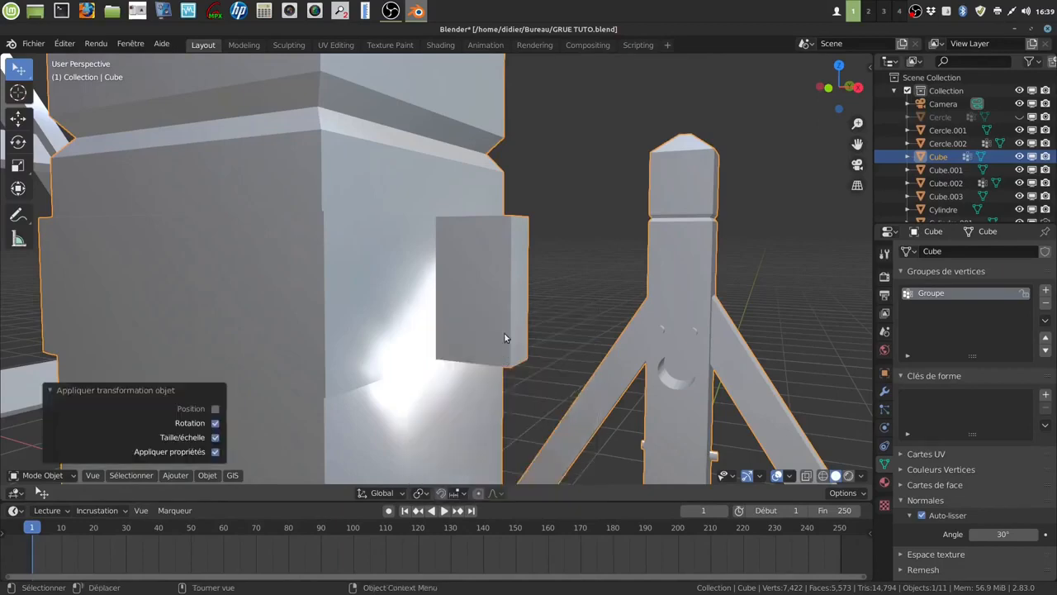
{"action": "key", "text": "Tab"}
Step: Set the transform pivot point to individual origins
{"action": "scroll", "coordinate": [503, 333], "scroll_direction": "up", "scroll_amount": 4}
{"action": "middle_click_drag", "start_coordinate": [499, 294], "coordinate": [434, 333]}
{"action": "middle_click_drag", "start_coordinate": [651, 296], "coordinate": [645, 355]}
{"action": "left_click", "coordinate": [424, 492]}
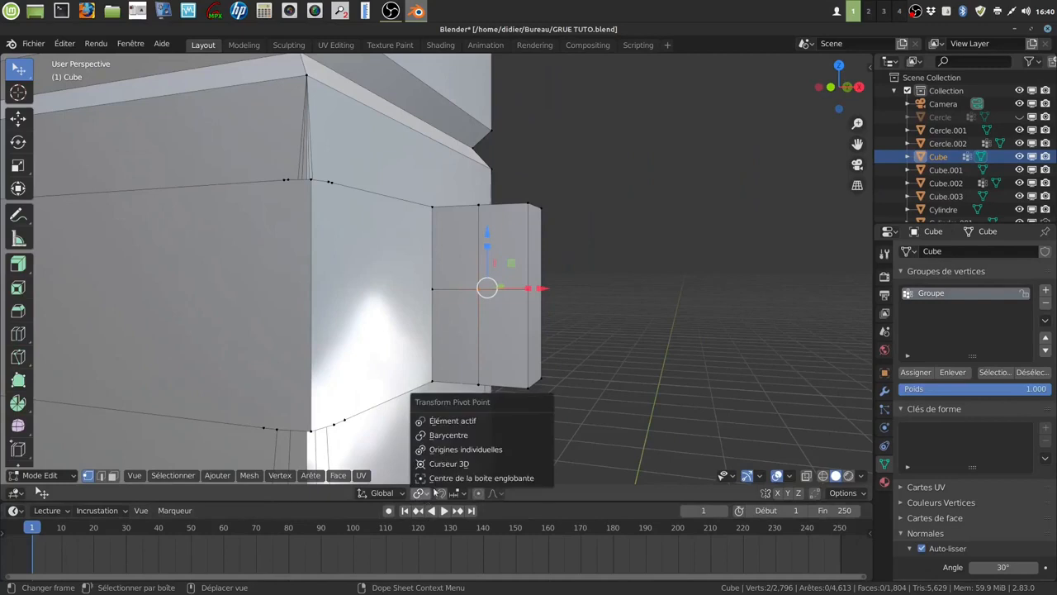
{"action": "left_click", "coordinate": [450, 449]}
Step: Bevel the crossing vertices on the projecting block's two sides with 5 segments, width about 0.039 m and profile about 0.09
{"action": "key", "text": "ctrl"}
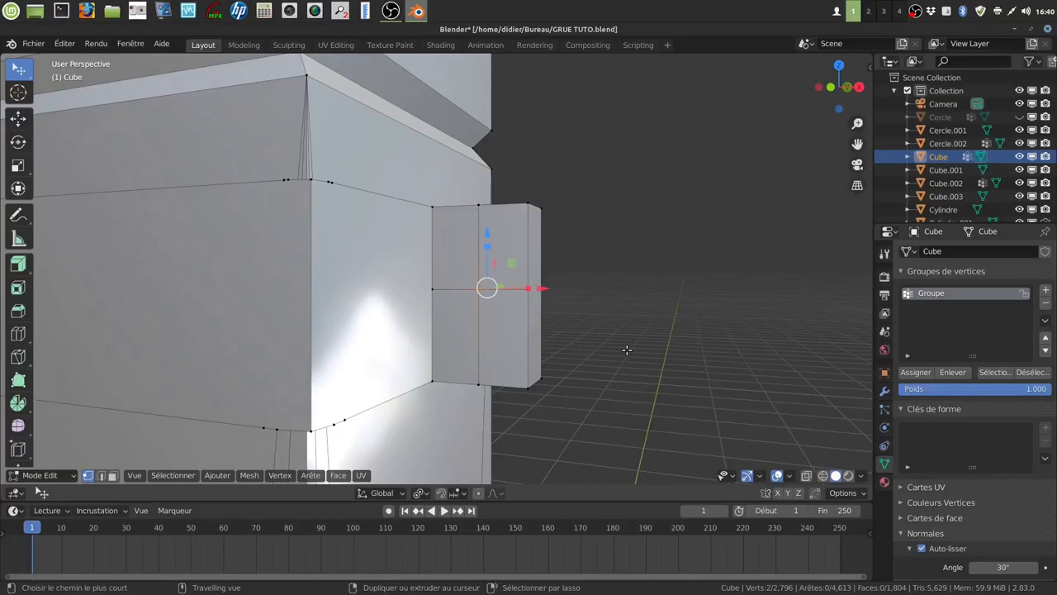
{"action": "key", "text": "ctrl+shift+b"}
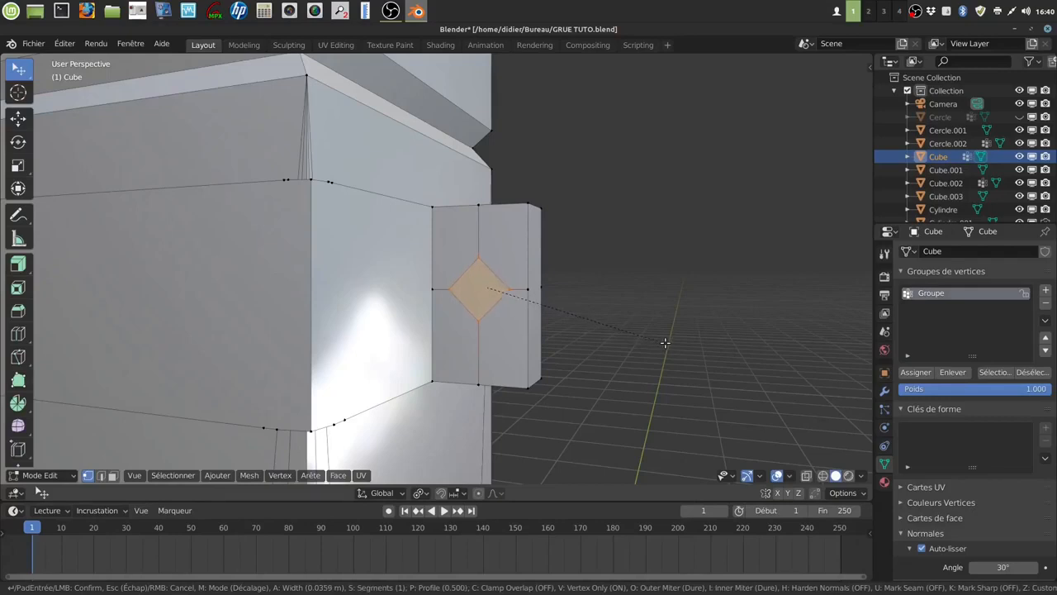
{"action": "scroll", "coordinate": [665, 342], "scroll_direction": "up", "scroll_amount": 2}
{"action": "key", "text": "p"}
{"action": "left_click", "coordinate": [653, 338]}
Step: Make the beveled patches circular with LoopTools Circle, and scale them by 0.65 about their own centres
{"action": "right_click", "coordinate": [665, 187]}
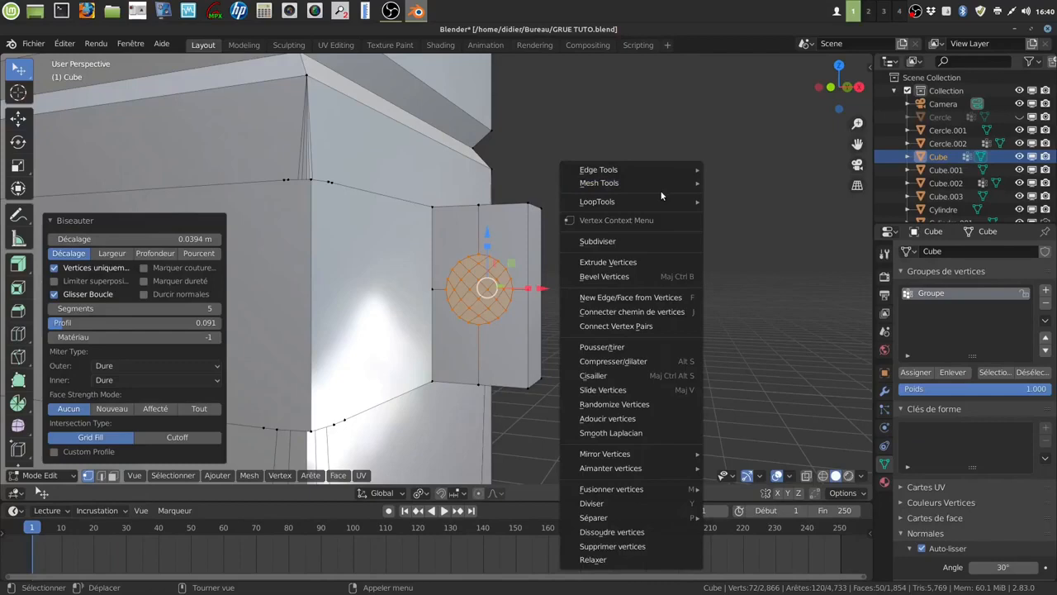
{"action": "mouse_move", "coordinate": [662, 202]}
{"action": "left_click", "coordinate": [732, 215]}
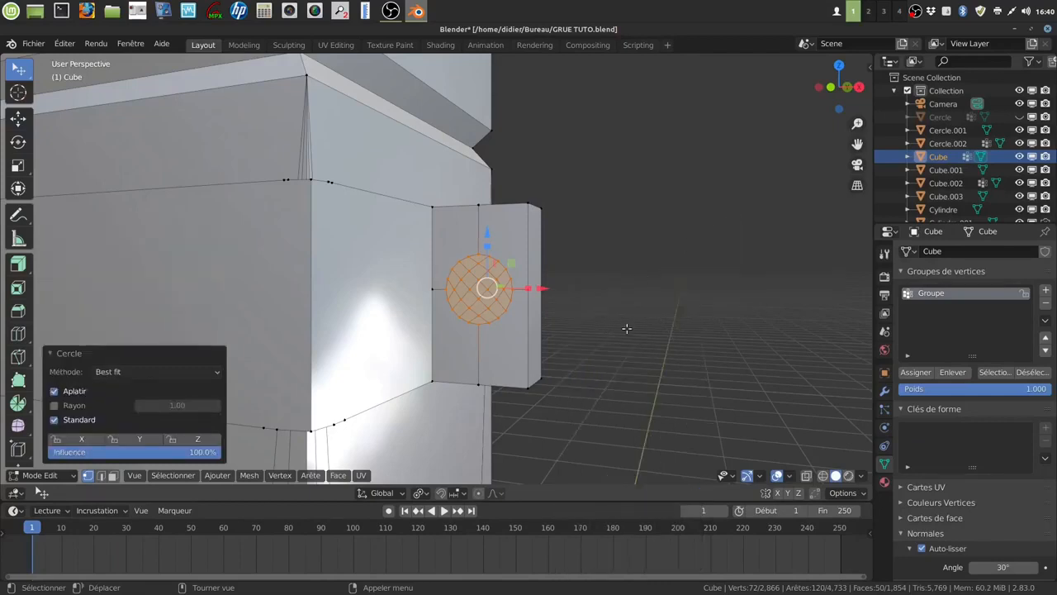
{"action": "key", "text": "s"}
{"action": "left_click", "coordinate": [578, 316]}
Step: Extrude both circular patches outward along their normals twice in succession, about 5 to 6 mm each time
{"action": "middle_click_drag", "start_coordinate": [601, 323], "coordinate": [561, 332]}
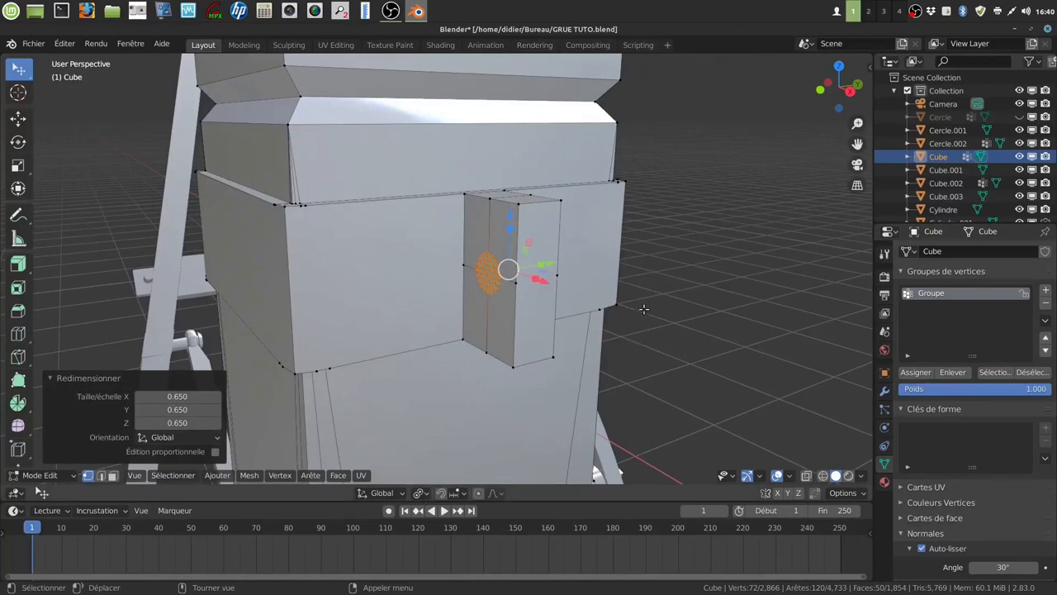
{"action": "key", "text": "e"}
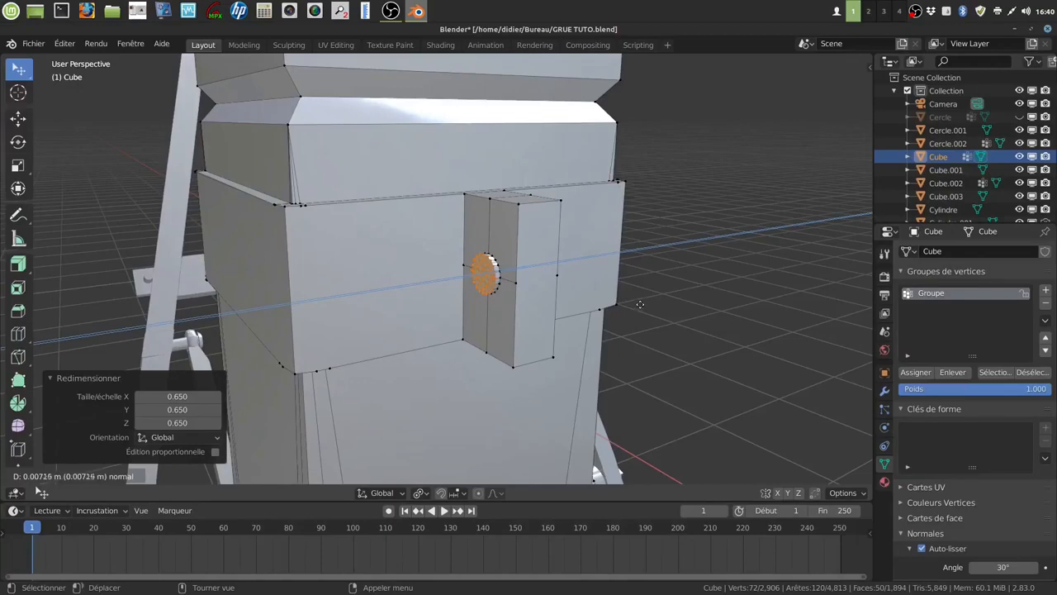
{"action": "left_click", "coordinate": [641, 301]}
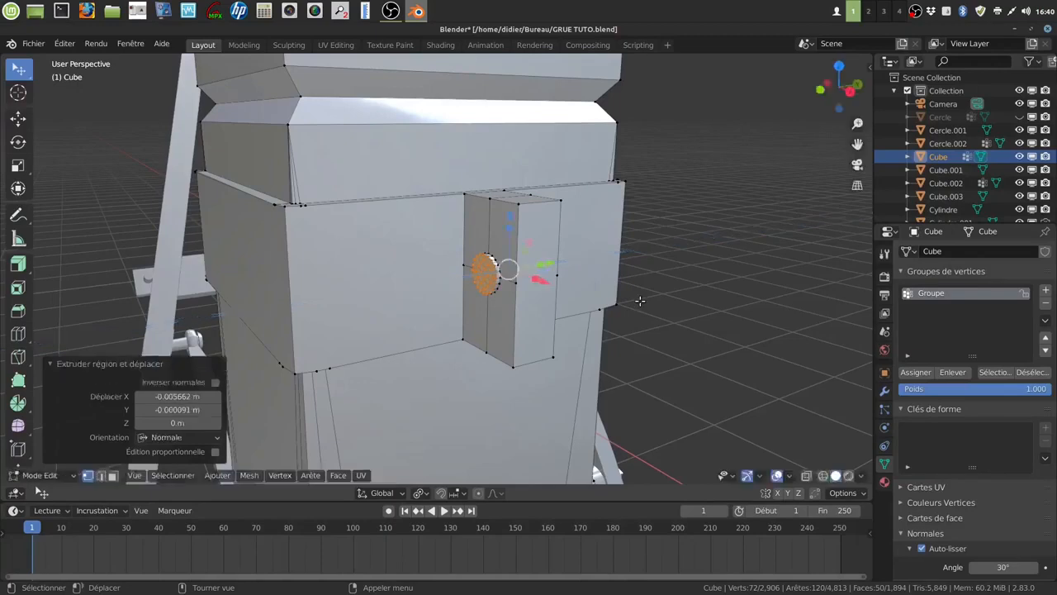
{"action": "key", "text": "e"}
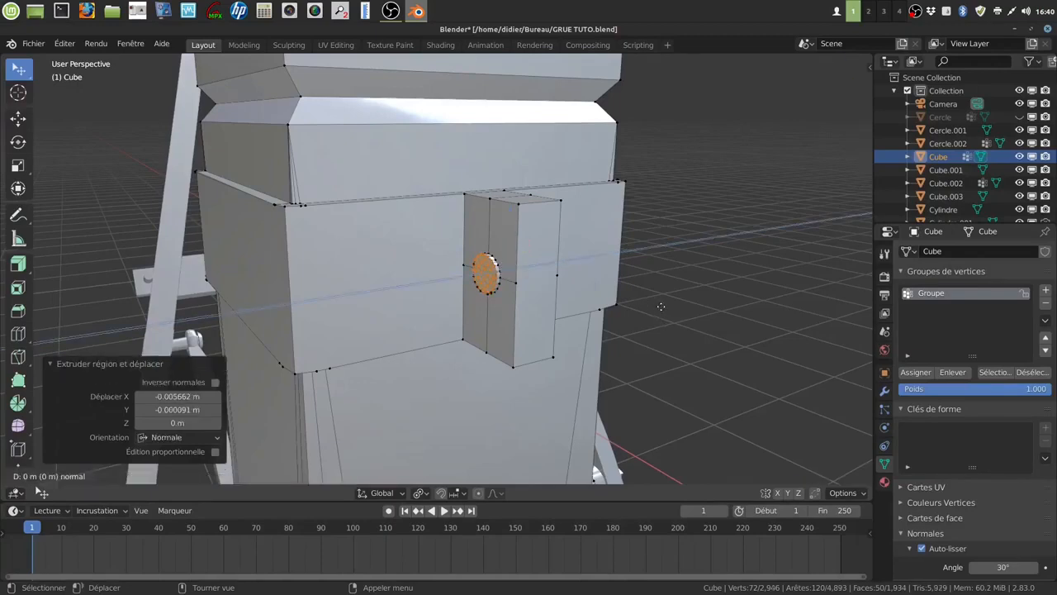
{"action": "left_click", "coordinate": [657, 308]}
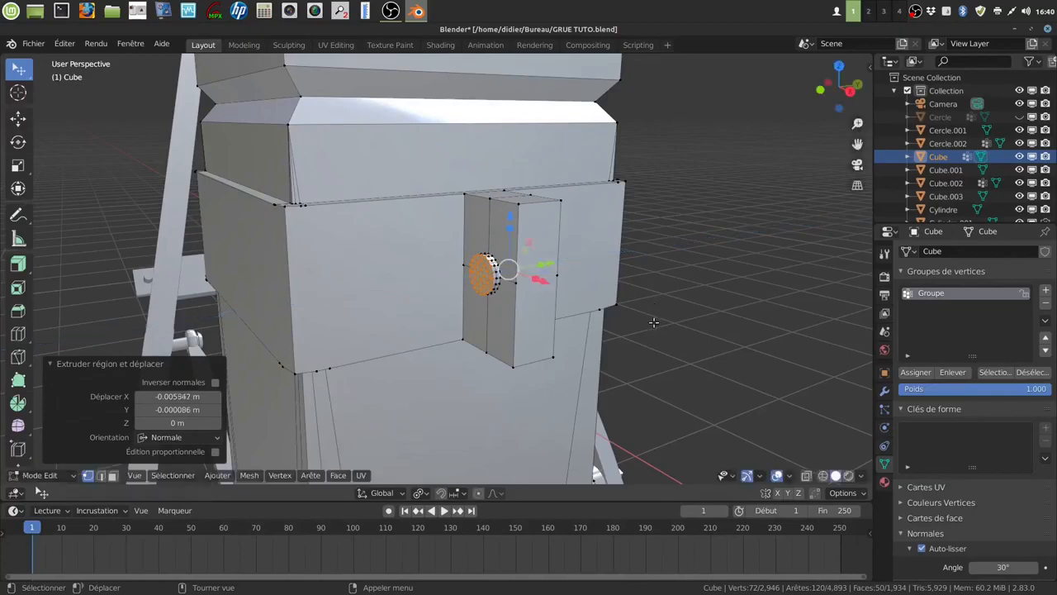
Step: Scale the outer disc ends by 0.567, and dissolve the small faces of each end into a single face
{"action": "key", "text": "s"}
{"action": "left_click", "coordinate": [592, 294]}
{"action": "middle_click_drag", "start_coordinate": [507, 296], "coordinate": [553, 291]}
{"action": "left_click", "coordinate": [114, 476]}
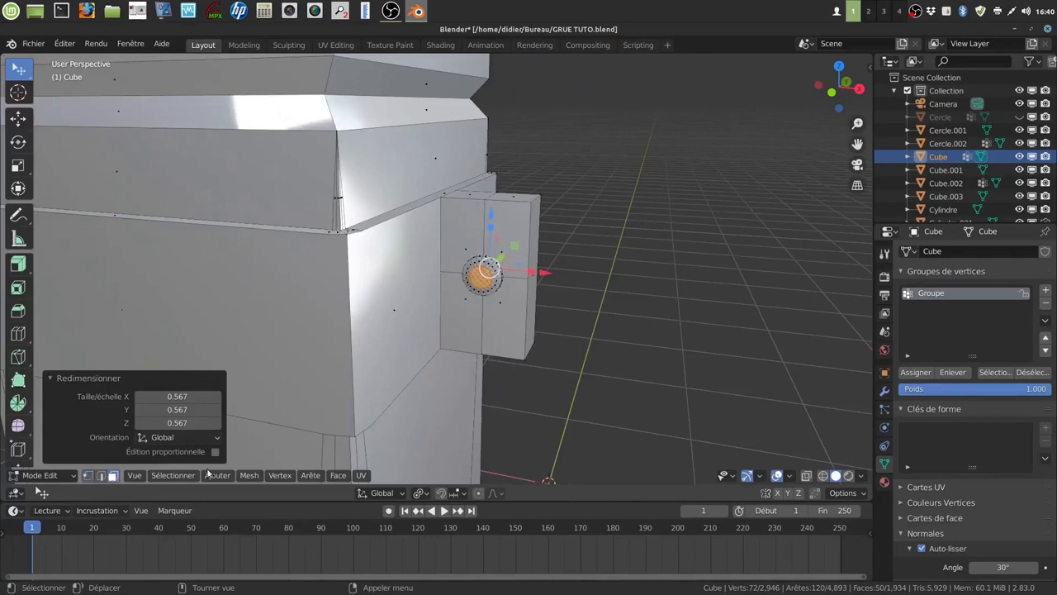
{"action": "middle_click_drag", "start_coordinate": [552, 338], "coordinate": [550, 345]}
{"action": "key", "text": "ctrl"}
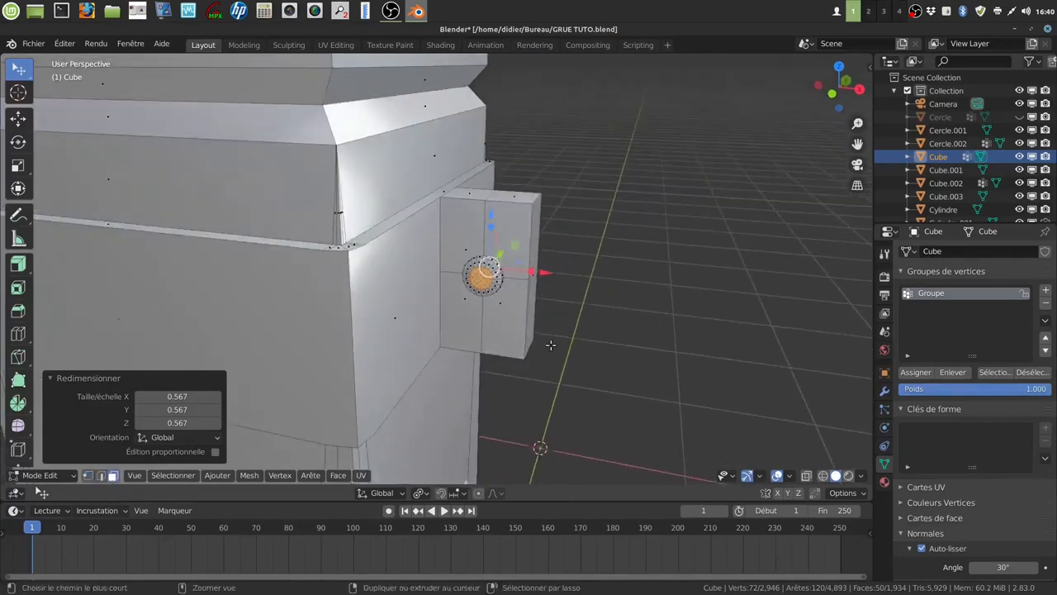
{"action": "key", "text": "ctrl+x"}
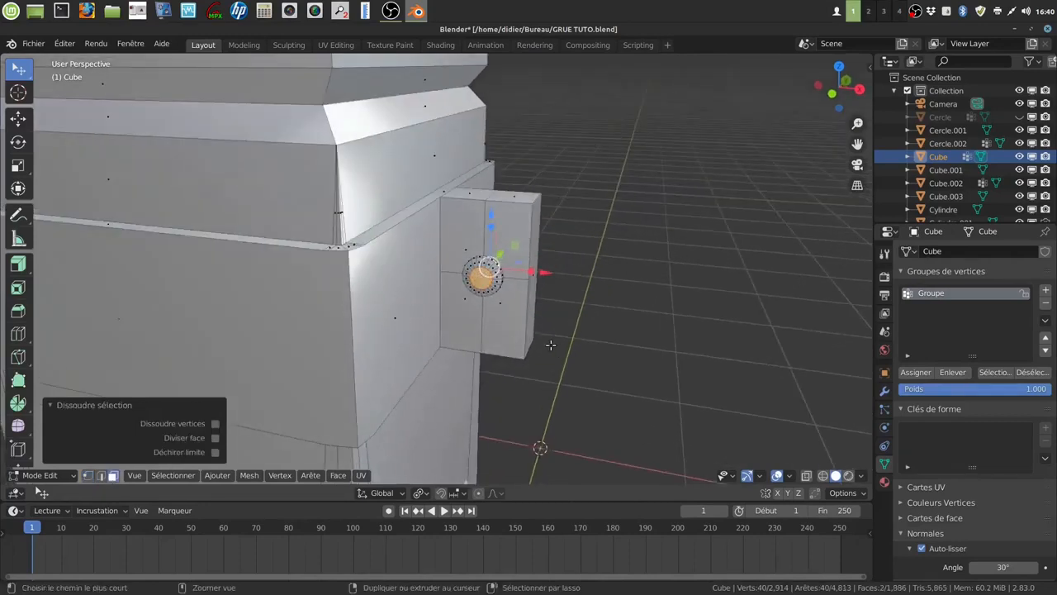
Step: Examine the projecting block and both tower posts in object mode from several distances and angles
{"action": "key", "text": "Tab"}
{"action": "scroll", "coordinate": [550, 344], "scroll_direction": "down", "scroll_amount": 3}
{"action": "middle_click_drag", "start_coordinate": [550, 345], "coordinate": [378, 231]}
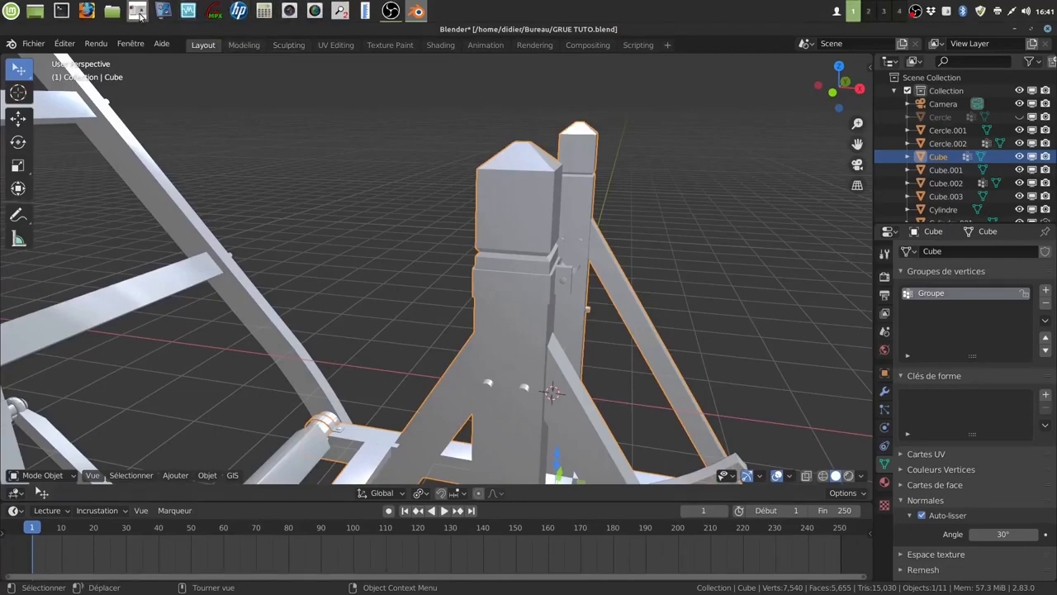
{"action": "middle_click_drag", "start_coordinate": [396, 241], "coordinate": [555, 256]}
{"action": "scroll", "coordinate": [466, 260], "scroll_direction": "up", "scroll_amount": 1}
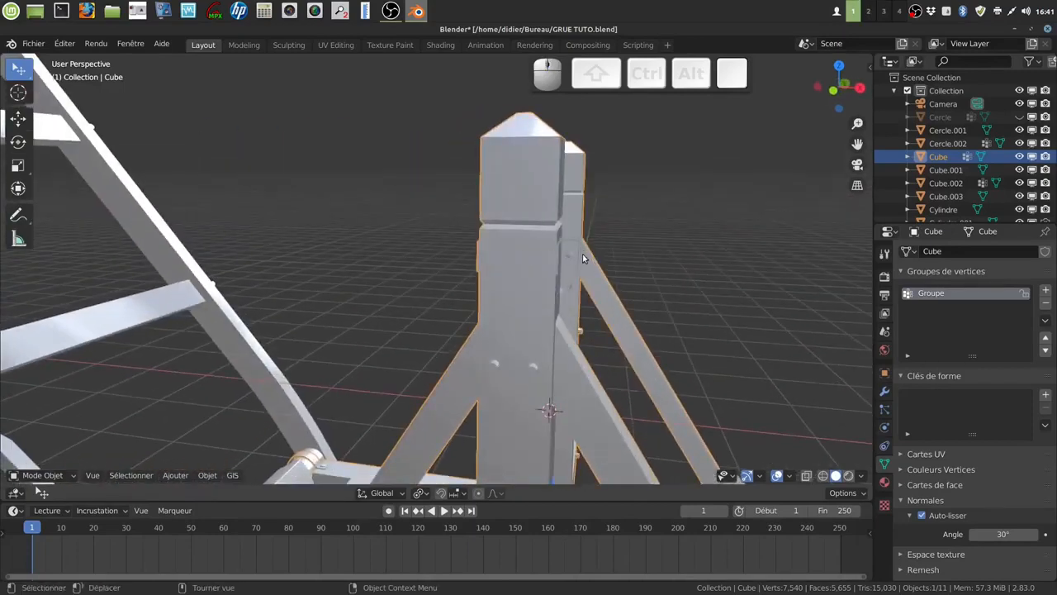
{"action": "scroll", "coordinate": [582, 252], "scroll_direction": "down", "scroll_amount": 4}
{"action": "mouse_move", "coordinate": [576, 249]}
{"action": "middle_mouse_down"}
{"action": "mouse_move", "coordinate": [623, 261]}
{"action": "mouse_move", "coordinate": [545, 269]}
{"action": "mouse_move", "coordinate": [511, 289]}
{"action": "mouse_move", "coordinate": [536, 238]}
{"action": "mouse_move", "coordinate": [565, 245]}
{"action": "middle_mouse_up"}
Step: In the left orthographic view, knife a vertical cut across the collar's -X face slightly to the -Y side of its centre, and clear the selection
{"action": "key", "text": "Tab"}
{"action": "middle_click_drag", "start_coordinate": [501, 279], "coordinate": [559, 288]}
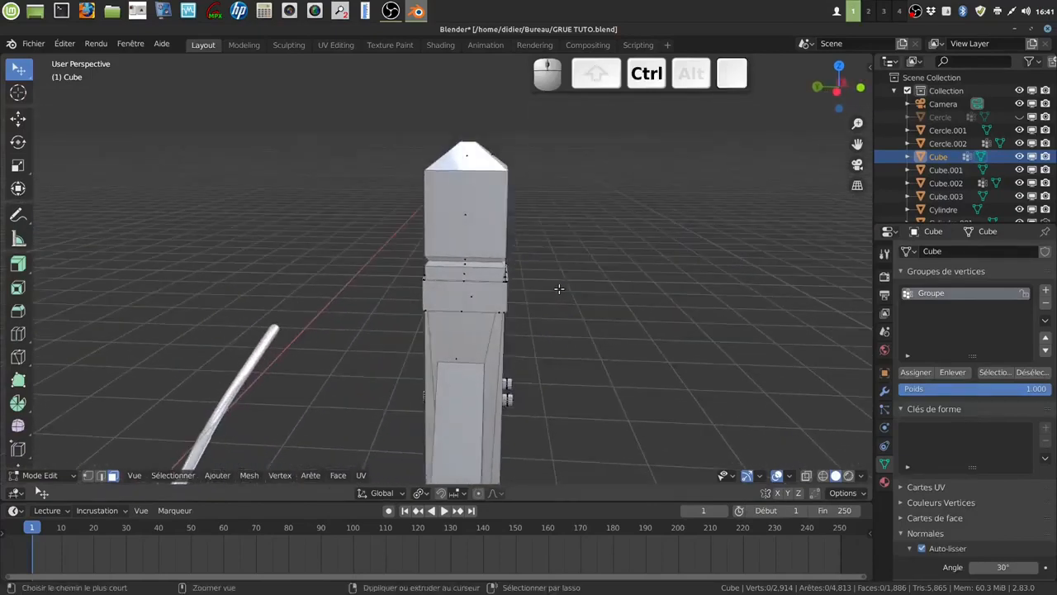
{"action": "key", "text": "ctrl+KP_3"}
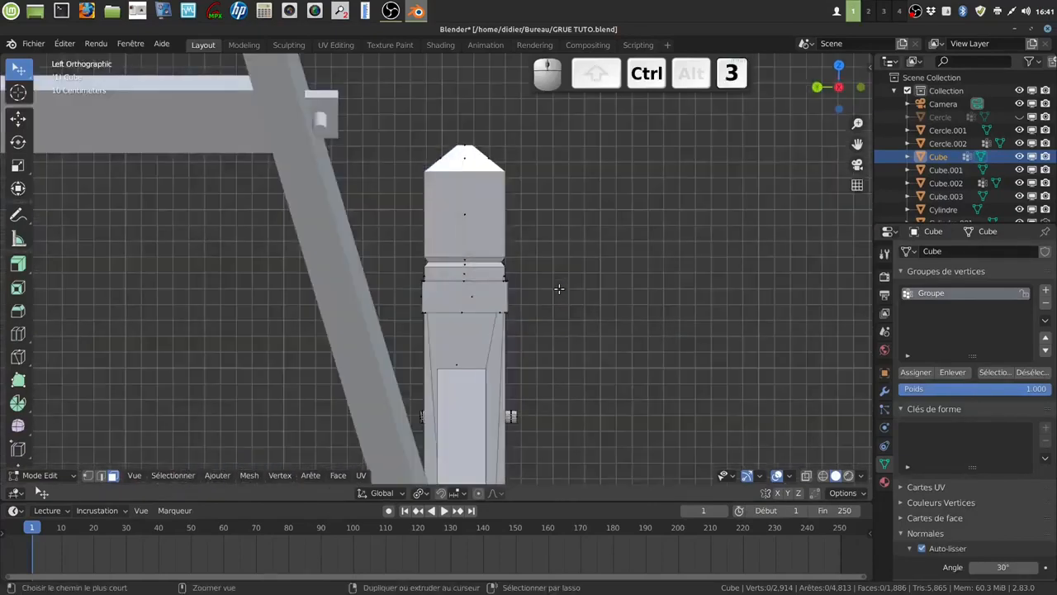
{"action": "scroll", "coordinate": [520, 288], "scroll_direction": "up", "scroll_amount": 3}
{"action": "middle_click_drag", "start_coordinate": [521, 346], "coordinate": [501, 316], "text": "shift"}
{"action": "scroll", "coordinate": [501, 316], "scroll_direction": "up", "scroll_amount": 2}
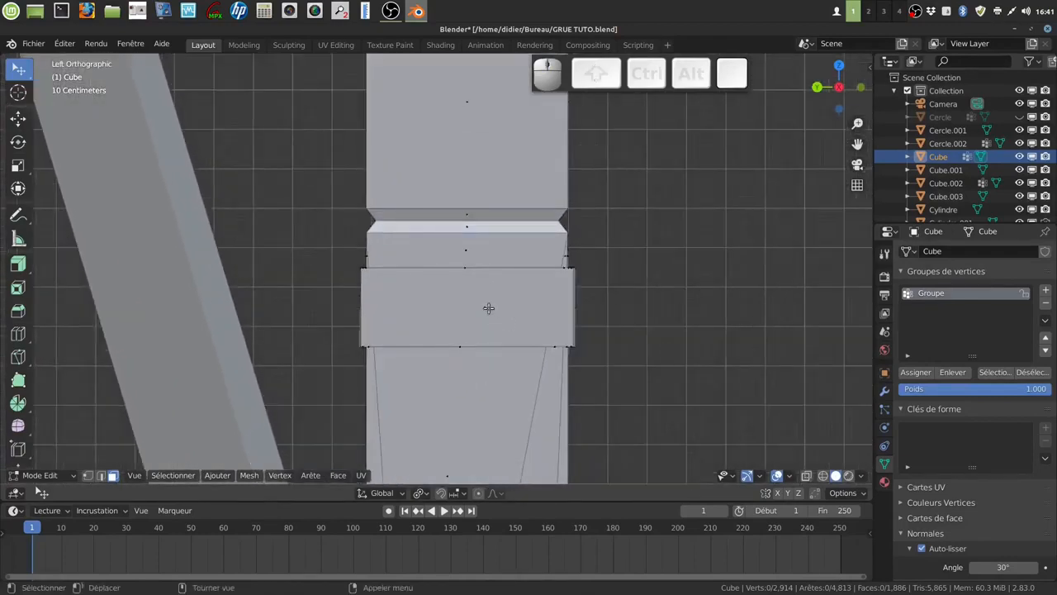
{"action": "left_click", "coordinate": [88, 476]}
{"action": "key", "text": "k"}
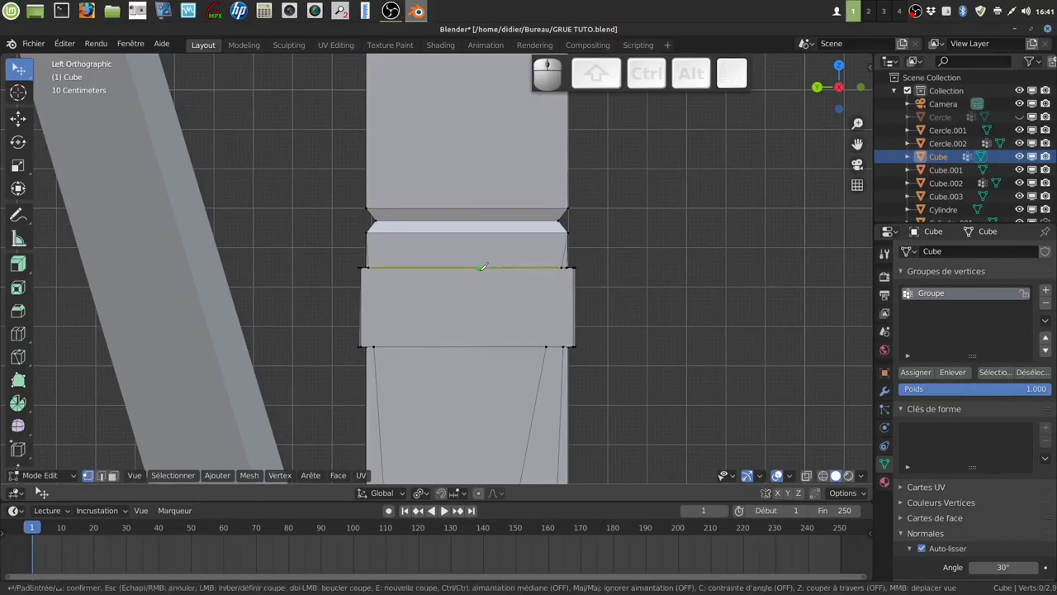
{"action": "left_click", "coordinate": [480, 267]}
{"action": "left_click", "coordinate": [479, 345]}
{"action": "key", "text": "Return"}
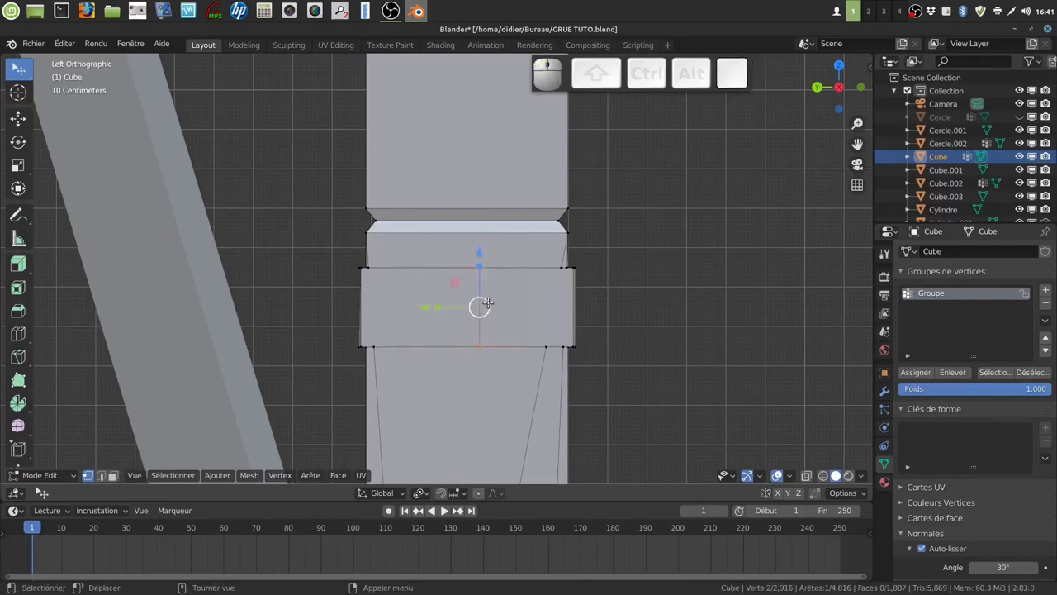
{"action": "key", "text": "a"}
Step: Knife a second vertical cut across the same collar face slightly to the +Y side of its centre, and clear the selection
{"action": "key", "text": "k"}
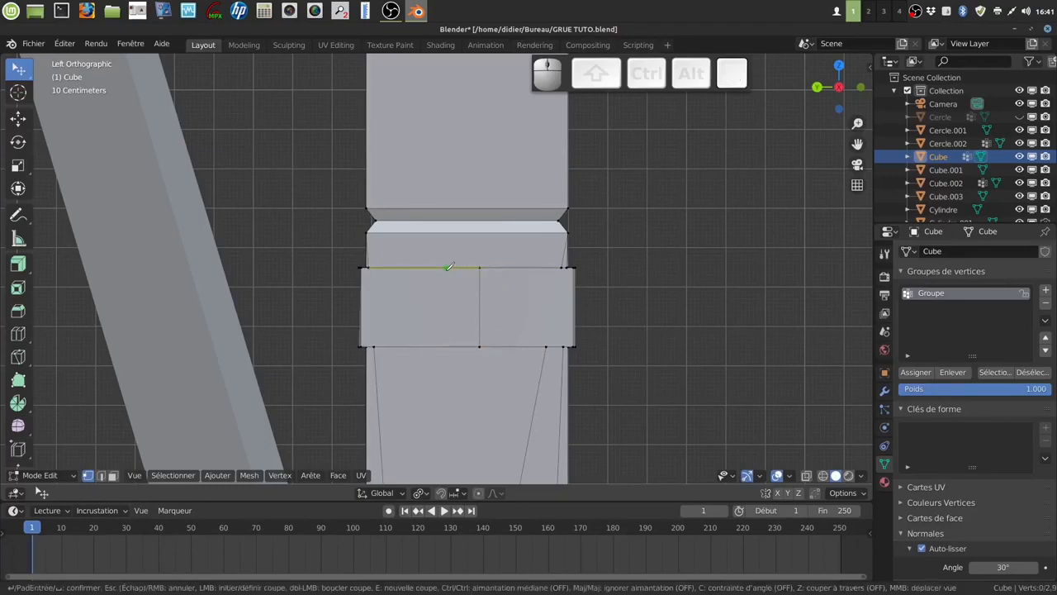
{"action": "left_click", "coordinate": [448, 268]}
{"action": "left_click", "coordinate": [448, 345]}
{"action": "key", "text": "Return"}
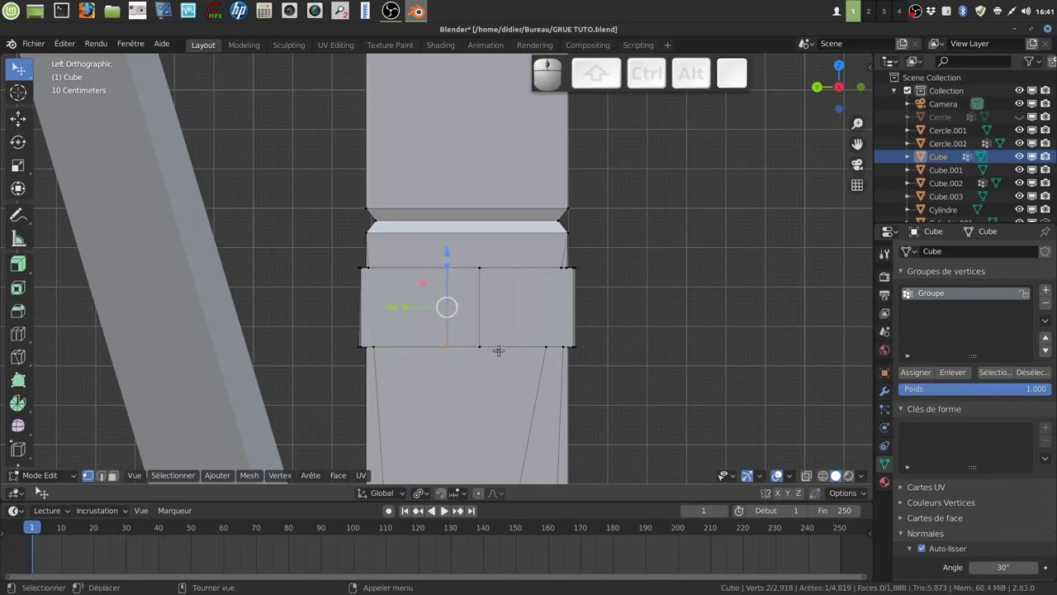
{"action": "key", "text": "a"}
Step: Move the two vertical cut edges together about -0.007 m along Y to centre them on the collar, and clear the selection
{"action": "left_click", "coordinate": [101, 476]}
{"action": "left_click", "coordinate": [446, 307]}
{"action": "left_click", "coordinate": [480, 310], "text": "shift"}
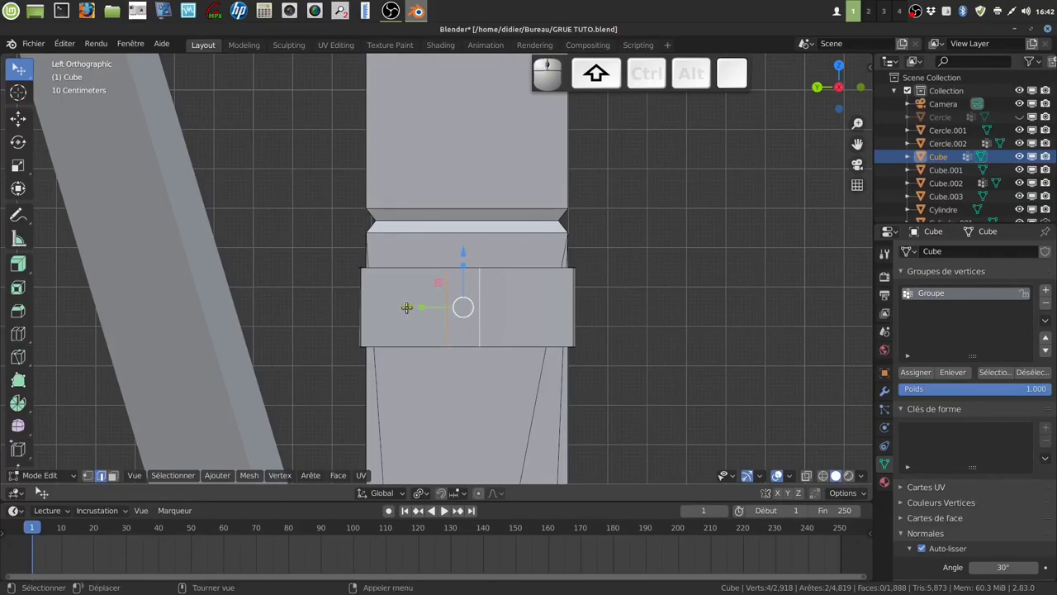
{"action": "key", "text": "g"}
{"action": "left_click", "coordinate": [410, 306]}
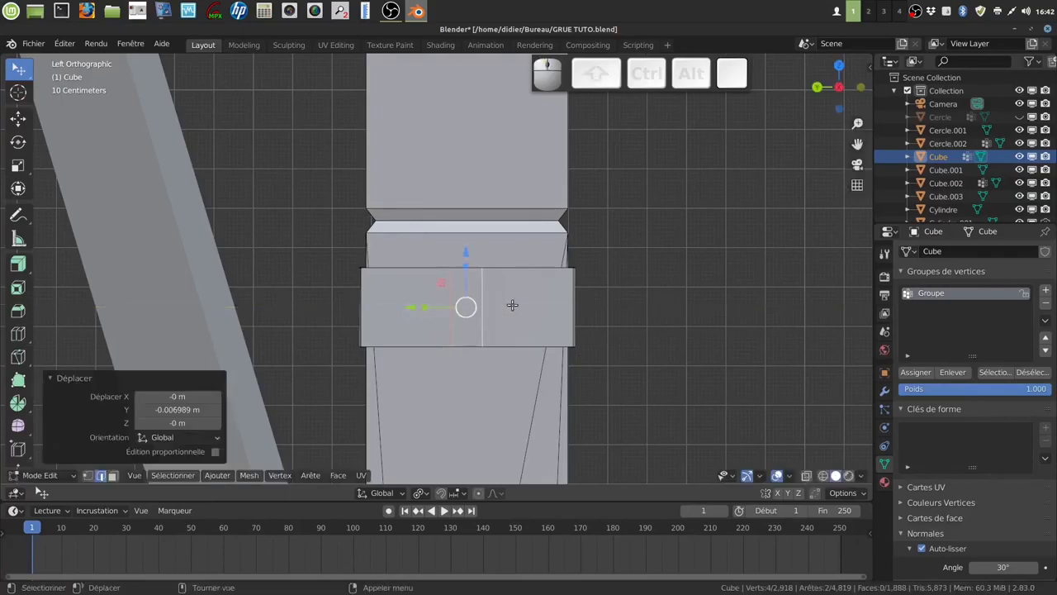
{"action": "key", "text": "a"}
{"action": "key", "text": "a"}
Step: Extrude the narrow collar face between the two cuts outward along X by about -0.13 m
{"action": "middle_click_drag", "start_coordinate": [513, 306], "coordinate": [439, 328]}
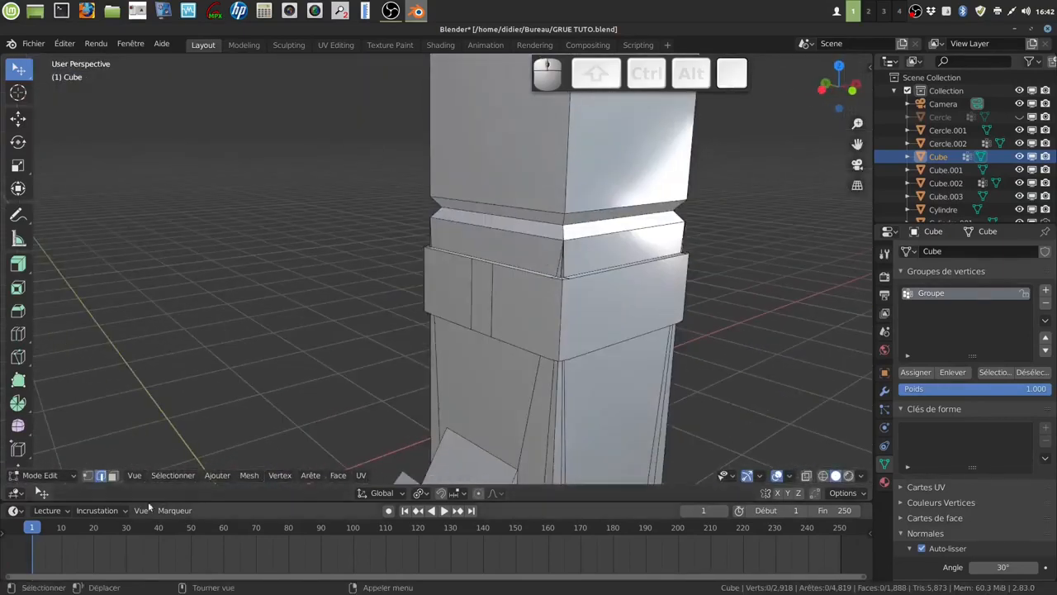
{"action": "left_click", "coordinate": [113, 476]}
{"action": "left_click", "coordinate": [485, 304]}
{"action": "middle_click_drag", "start_coordinate": [505, 334], "coordinate": [507, 318]}
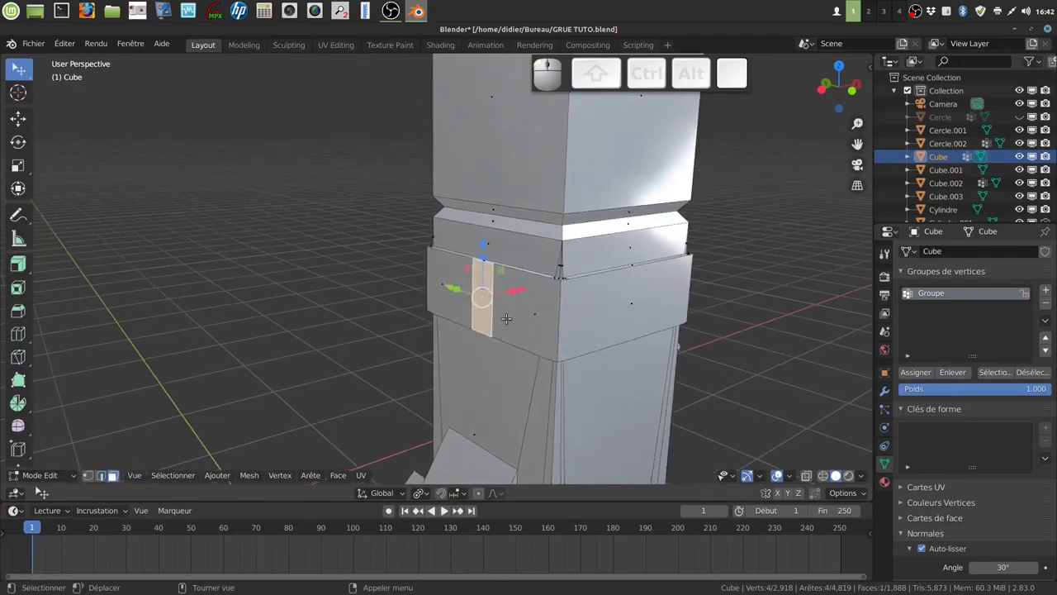
{"action": "key", "text": "e"}
{"action": "key", "text": "x"}
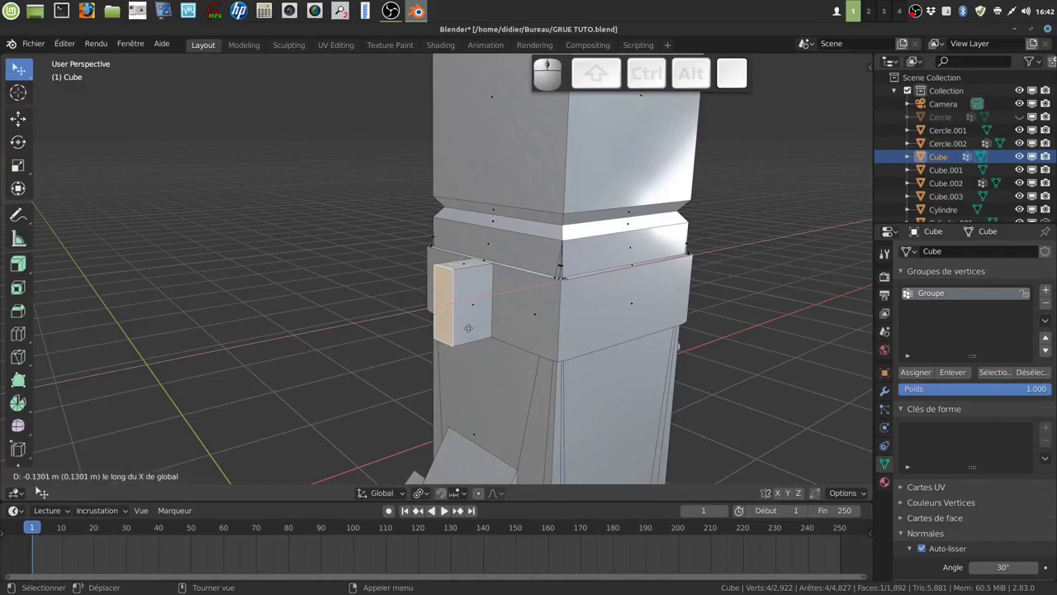
{"action": "left_click", "coordinate": [468, 328]}
Step: Extrude the new block's end face a second time along X by about -0.14 m
{"action": "key", "text": "e"}
{"action": "key", "text": "x"}
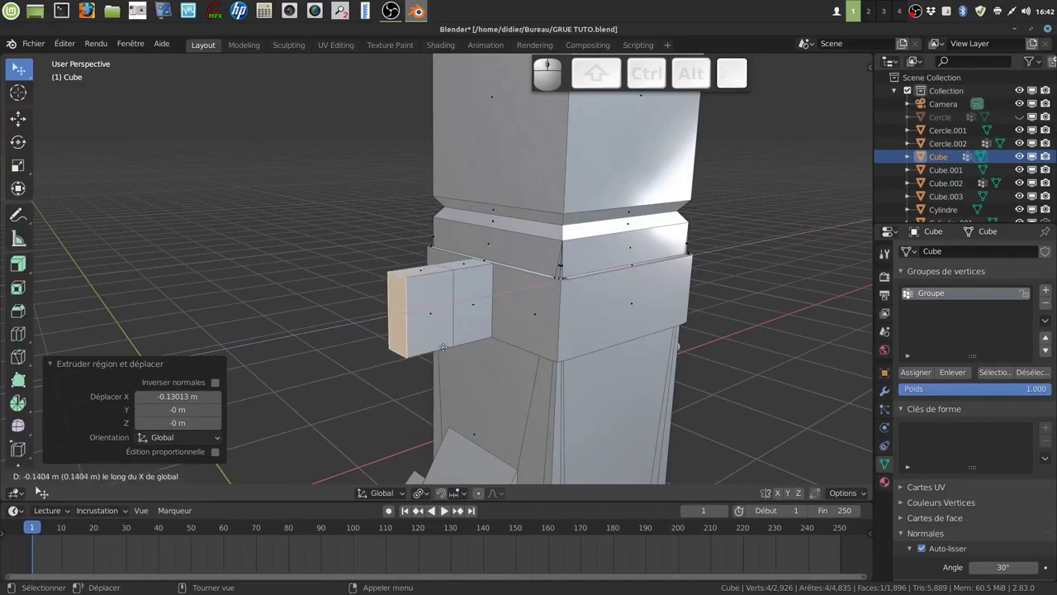
{"action": "left_click", "coordinate": [443, 348]}
{"action": "scroll", "coordinate": [475, 373], "scroll_direction": "up", "scroll_amount": 1}
{"action": "middle_click_drag", "start_coordinate": [473, 373], "coordinate": [454, 370]}
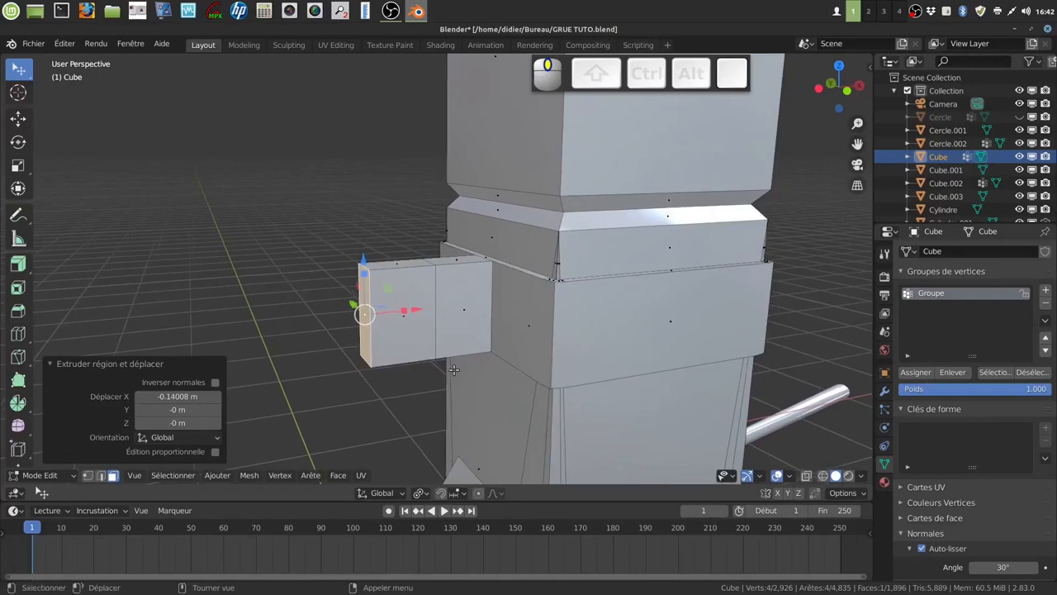
Step: Apply rotation and scale to the tower object again, and reopen its mesh with the block's end face selected
{"action": "key", "text": "Tab"}
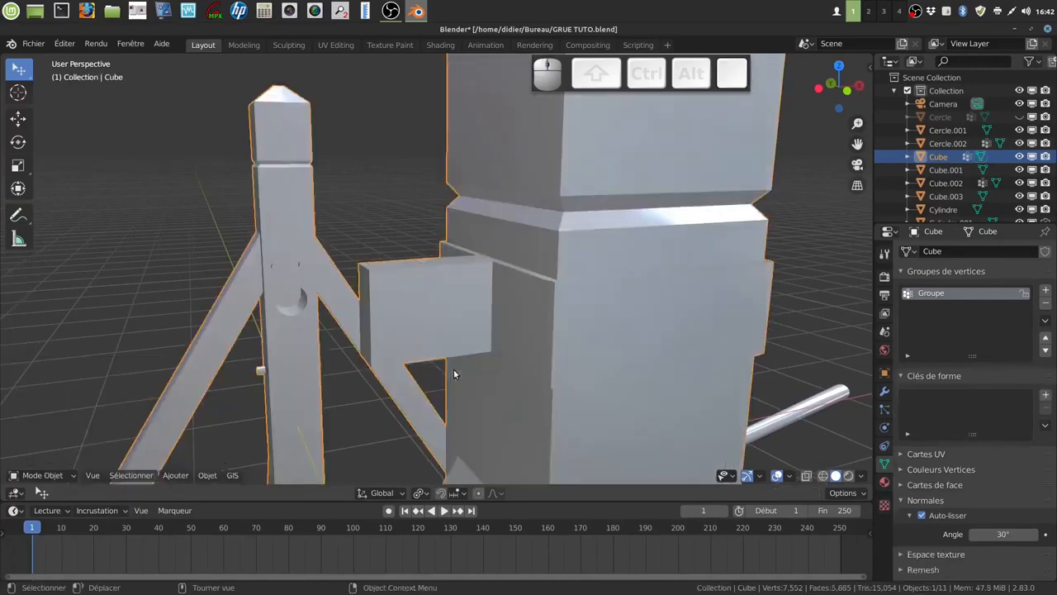
{"action": "key", "text": "ctrl+a"}
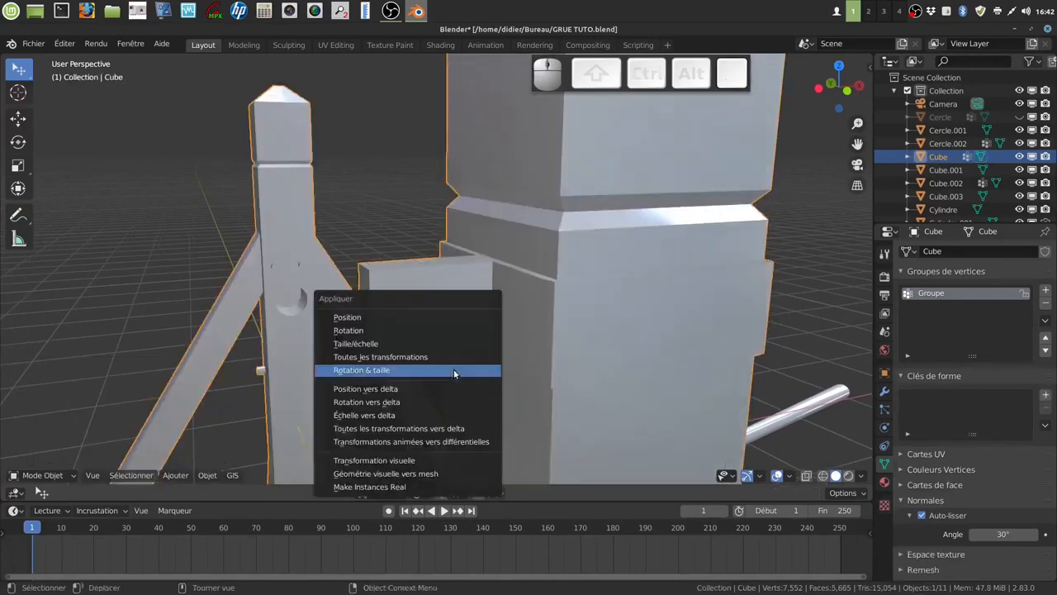
{"action": "left_click", "coordinate": [453, 370]}
{"action": "key", "text": "Tab"}
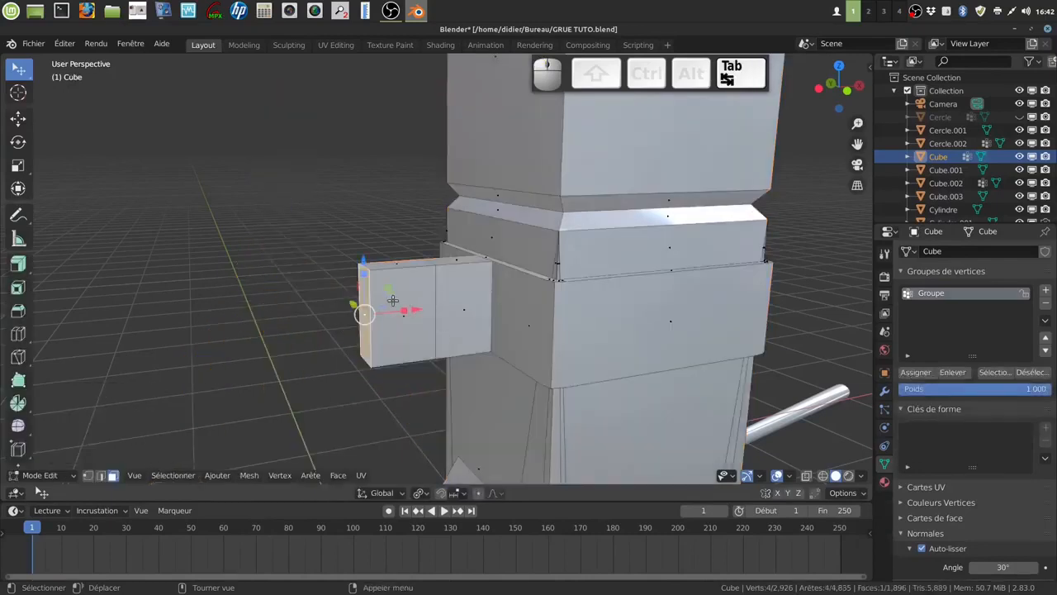
Step: Bevel the two horizontal end edges of the longer block by about 0.056 m with 5 segments
{"action": "key", "text": "alt+a"}
{"action": "left_click", "coordinate": [101, 477]}
{"action": "left_click", "coordinate": [364, 264]}
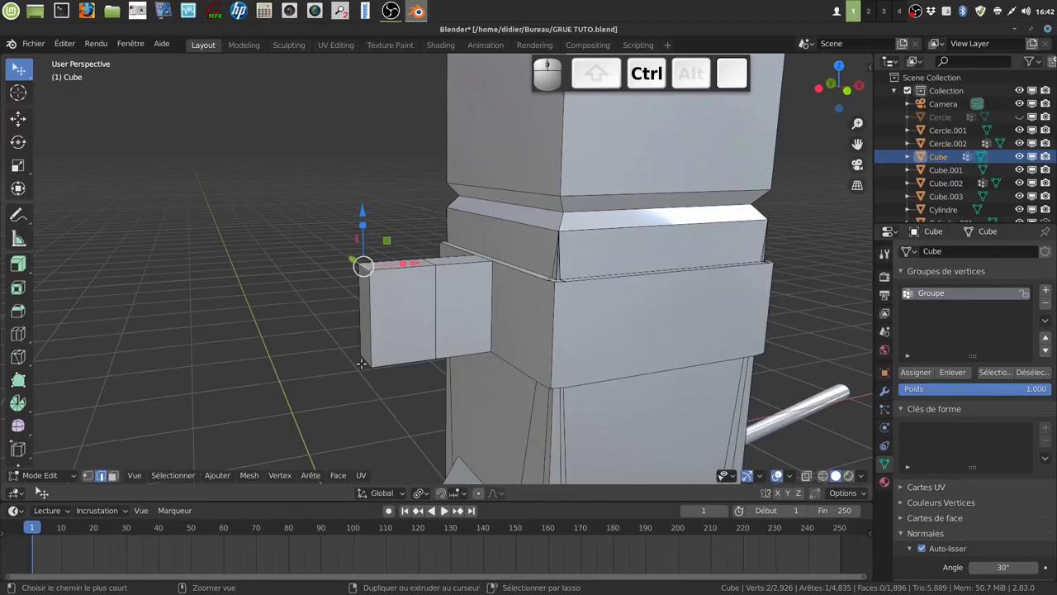
{"action": "left_click", "coordinate": [366, 360], "text": "shift"}
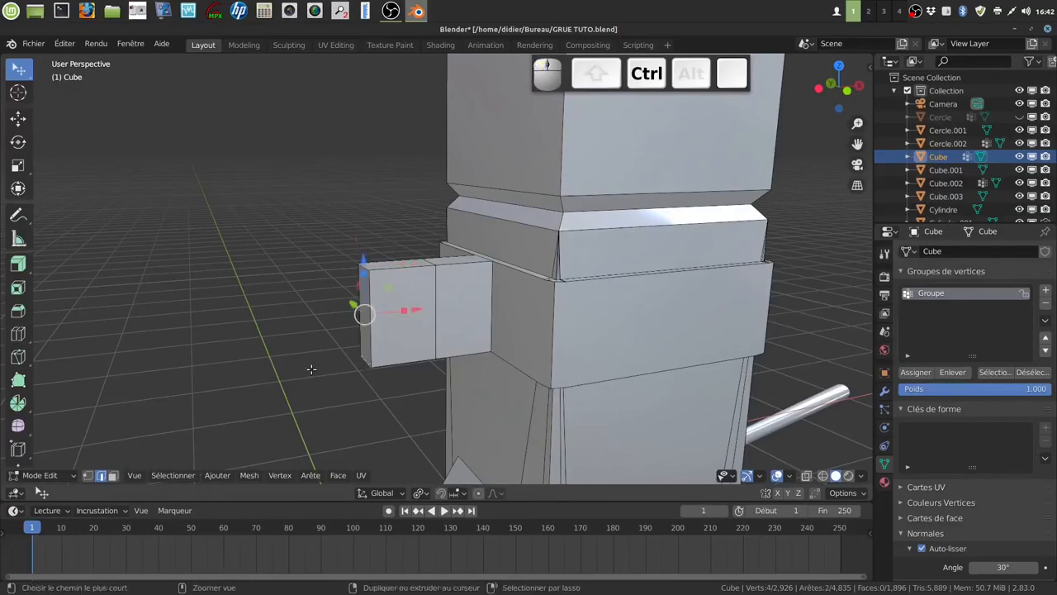
{"action": "key", "text": "ctrl+b"}
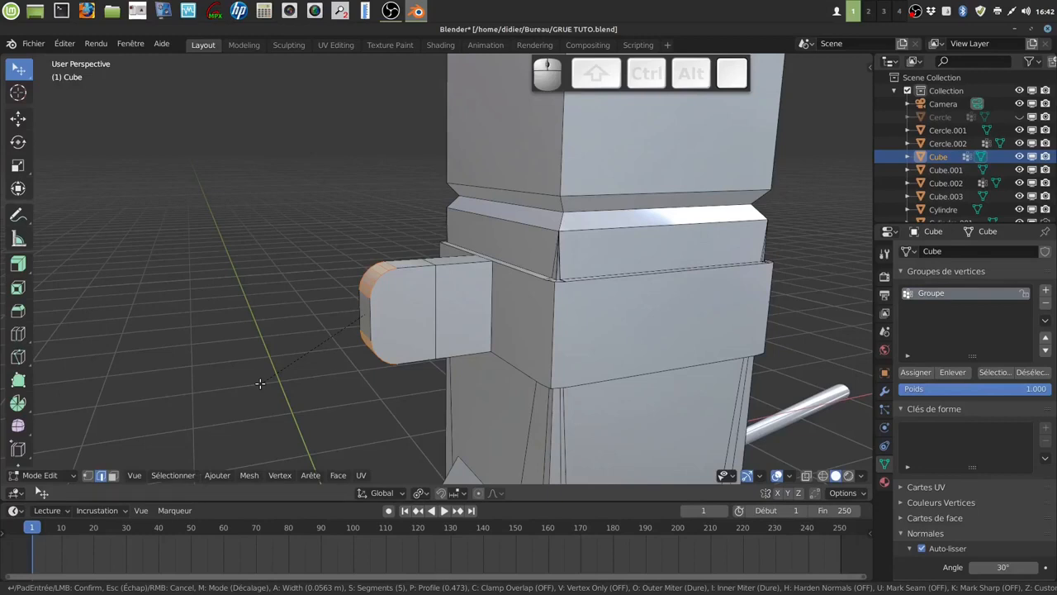
{"action": "left_click", "coordinate": [260, 384]}
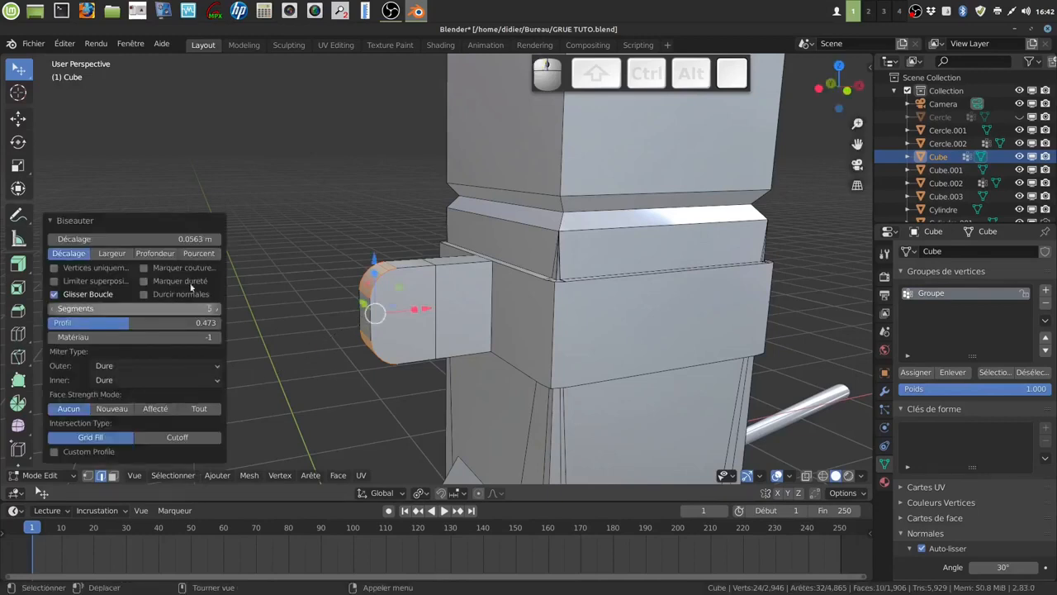
Step: Turn on overlap clamping for the bevel, raise its offset to 0.0763 m, and clear the selection
{"action": "left_click", "coordinate": [53, 281]}
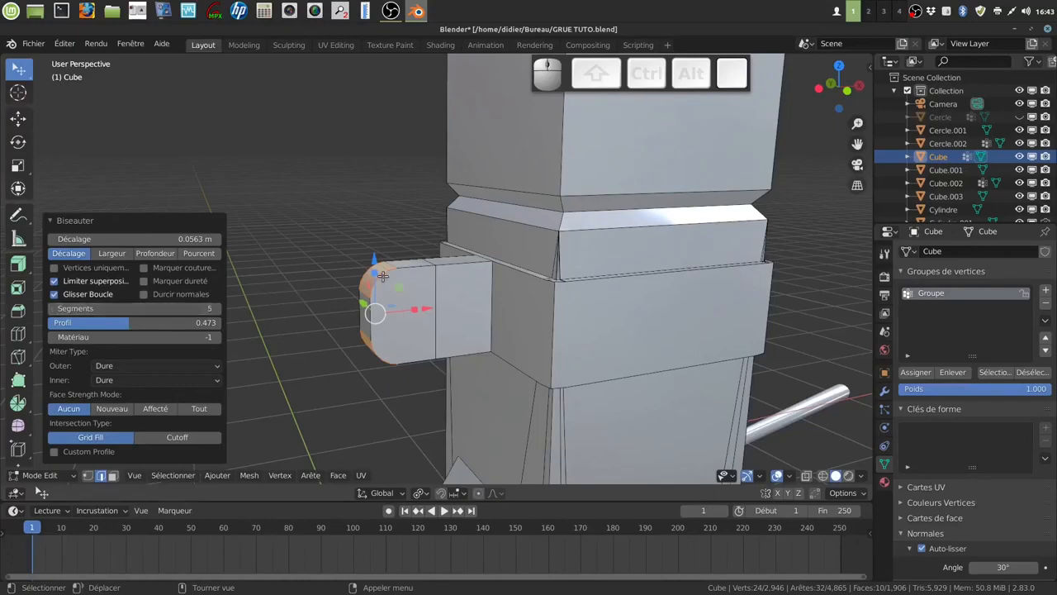
{"action": "left_click_drag", "start_coordinate": [82, 239], "coordinate": [87, 238]}
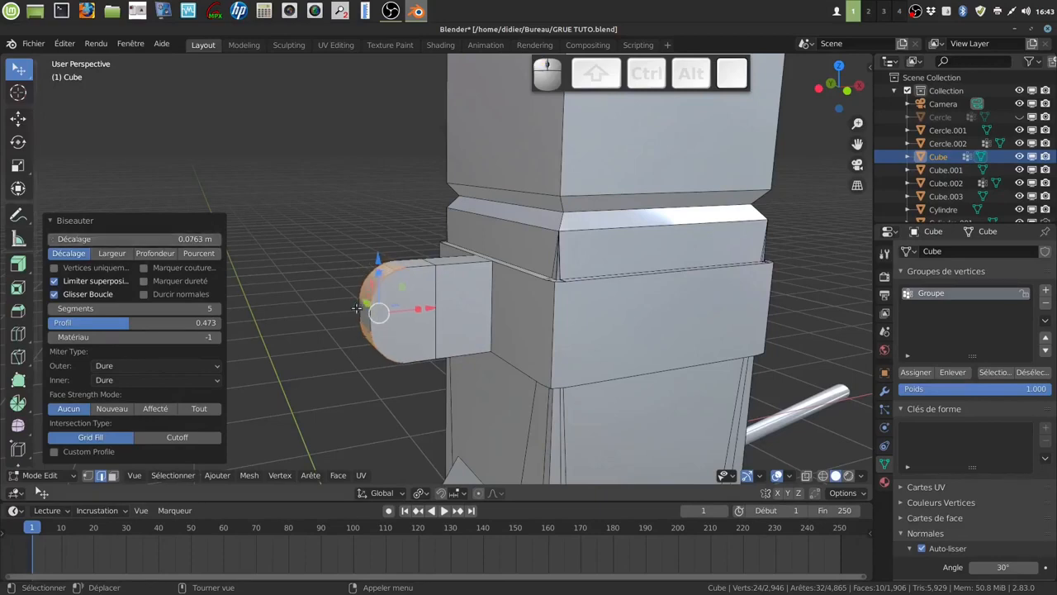
{"action": "key", "text": "a"}
{"action": "key", "text": "a"}
{"action": "middle_click_drag", "start_coordinate": [406, 314], "coordinate": [405, 337]}
{"action": "key", "text": "a"}
{"action": "key", "text": "a"}
{"action": "scroll", "coordinate": [397, 349], "scroll_direction": "up", "scroll_amount": 3}
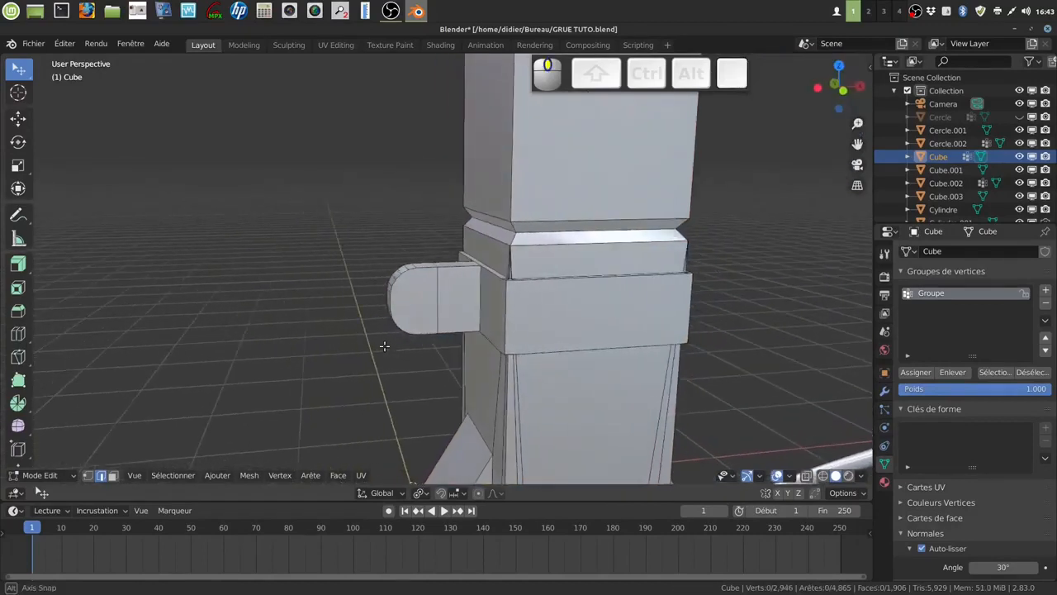
Step: Join the upper and lower vertices where the rounding starts with a vertical edge across one side face of the block
{"action": "scroll", "coordinate": [419, 362], "scroll_direction": "up", "scroll_amount": 2}
{"action": "middle_click_drag", "start_coordinate": [418, 319], "coordinate": [106, 468]}
{"action": "left_click", "coordinate": [87, 475]}
{"action": "left_click", "coordinate": [402, 277]}
{"action": "left_click", "coordinate": [399, 364], "text": "shift"}
{"action": "left_click", "coordinate": [382, 376], "text": "shift"}
{"action": "left_click", "coordinate": [402, 380], "text": "shift"}
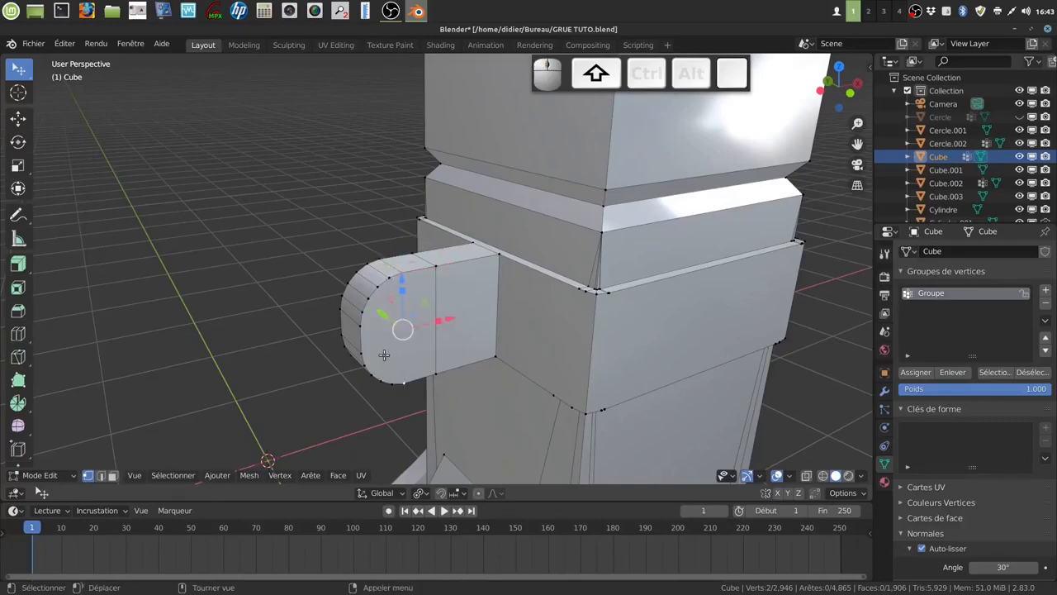
Step: Join the matching upper and lower vertices on the block's opposite side face, and clear the selection
{"action": "middle_click_drag", "start_coordinate": [385, 356], "coordinate": [366, 307]}
{"action": "left_click", "coordinate": [350, 290]}
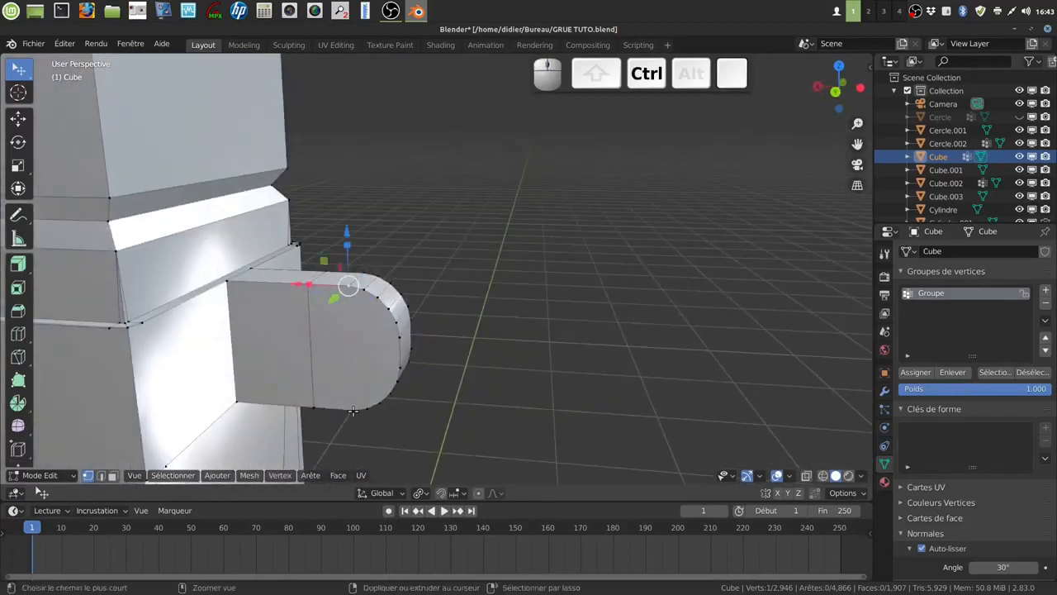
{"action": "left_click", "coordinate": [353, 408], "text": "shift"}
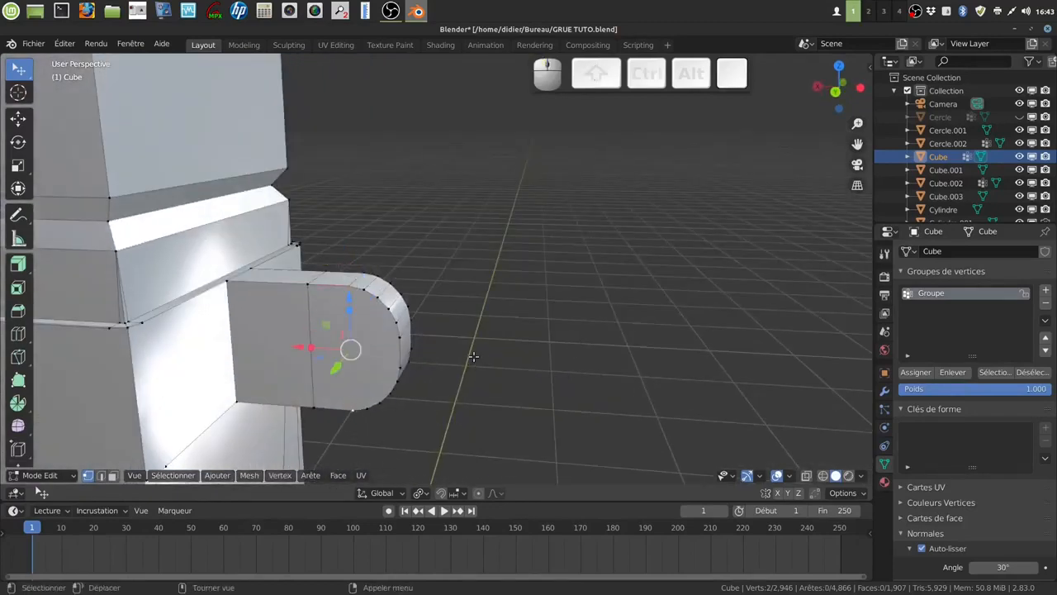
{"action": "middle_click_drag", "start_coordinate": [473, 353], "coordinate": [275, 360]}
{"action": "scroll", "coordinate": [331, 367], "scroll_direction": "up", "scroll_amount": 2}
{"action": "middle_click_drag", "start_coordinate": [395, 388], "coordinate": [385, 375]}
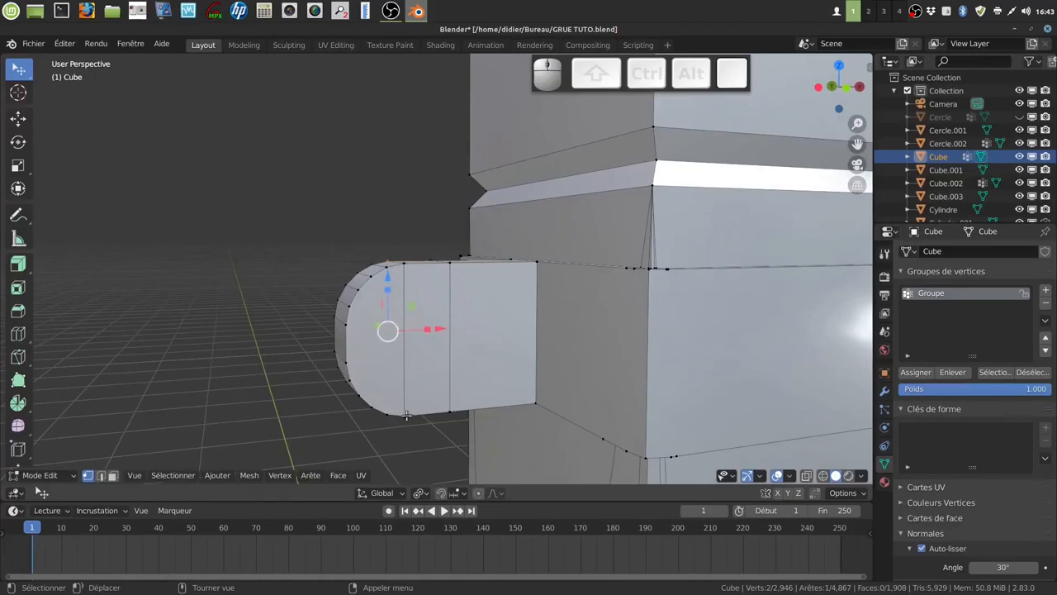
{"action": "key", "text": "a"}
{"action": "middle_click_drag", "start_coordinate": [425, 310], "coordinate": [406, 330]}
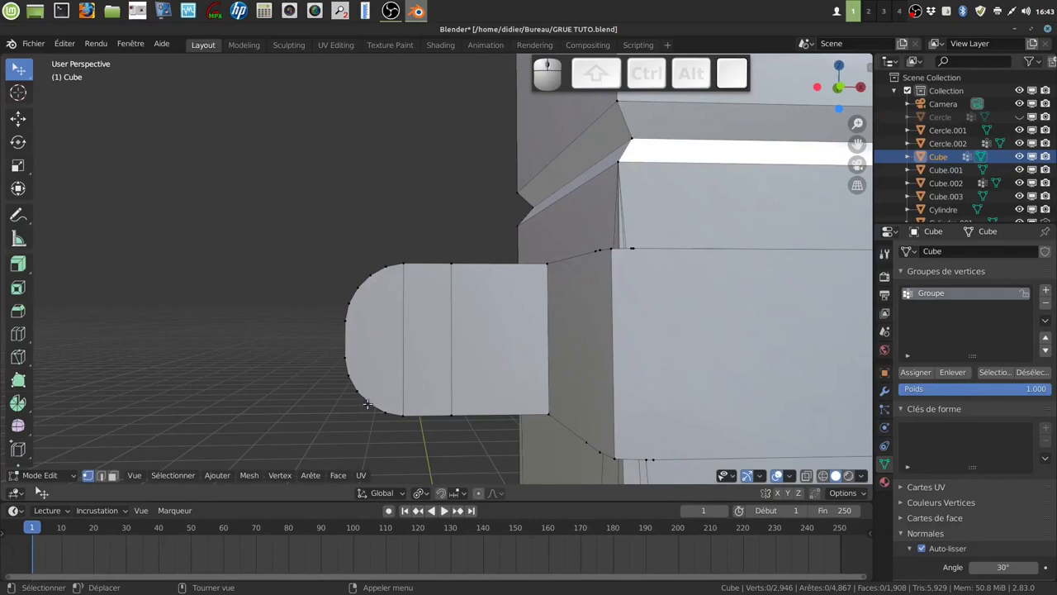
Step: Leave mesh editing of the tower object and deselect all objects
{"action": "scroll", "coordinate": [367, 405], "scroll_direction": "down", "scroll_amount": 4}
{"action": "middle_click_drag", "start_coordinate": [368, 405], "coordinate": [372, 405]}
{"action": "key", "text": "Tab"}
{"action": "key", "text": "Tab"}
{"action": "middle_click_drag", "start_coordinate": [430, 326], "coordinate": [402, 314]}
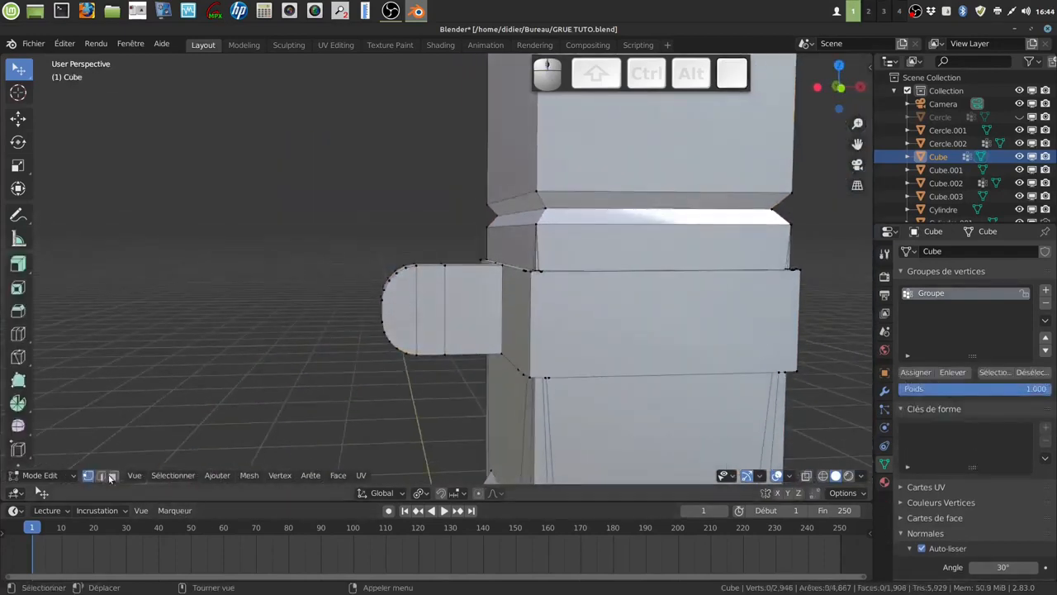
{"action": "key", "text": "Tab"}
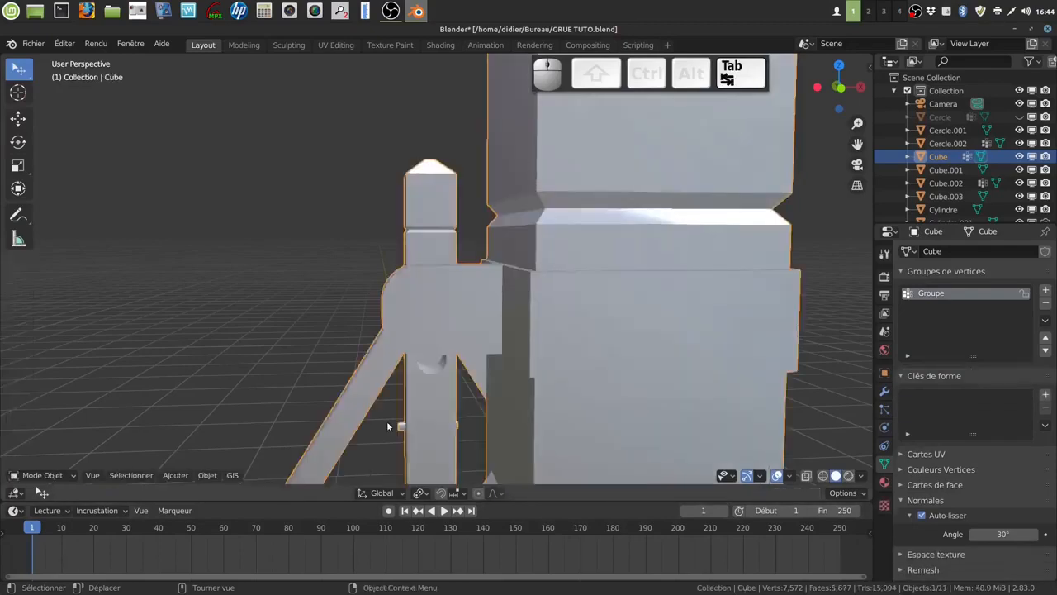
{"action": "key", "text": "a"}
{"action": "key", "text": "a"}
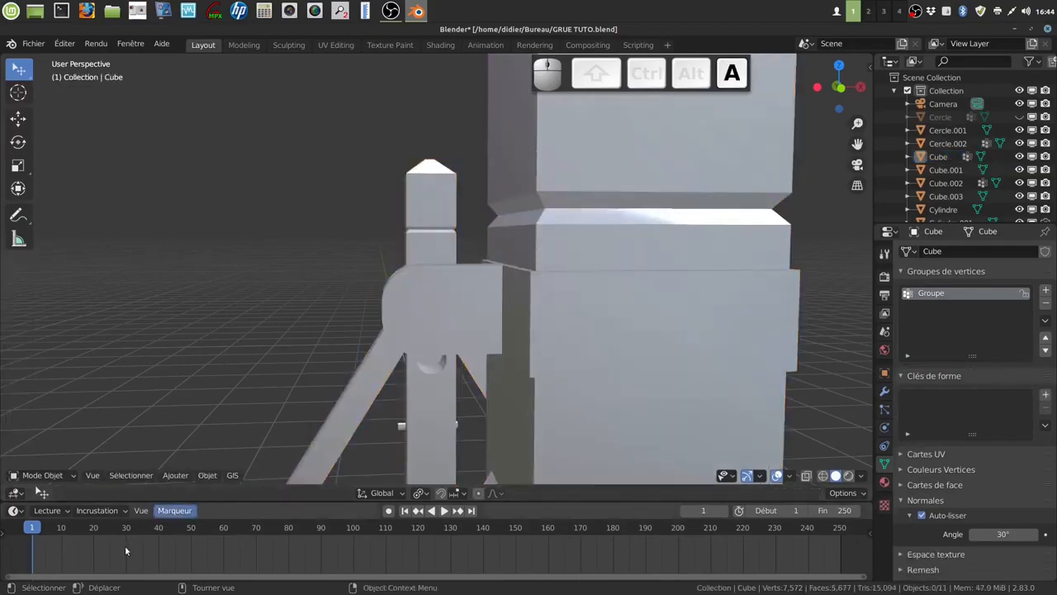
Step: Add a 32-vertex cylinder mesh and rotate it 90° about the X axis
{"action": "left_click", "coordinate": [174, 475]}
{"action": "mouse_move", "coordinate": [186, 461]}
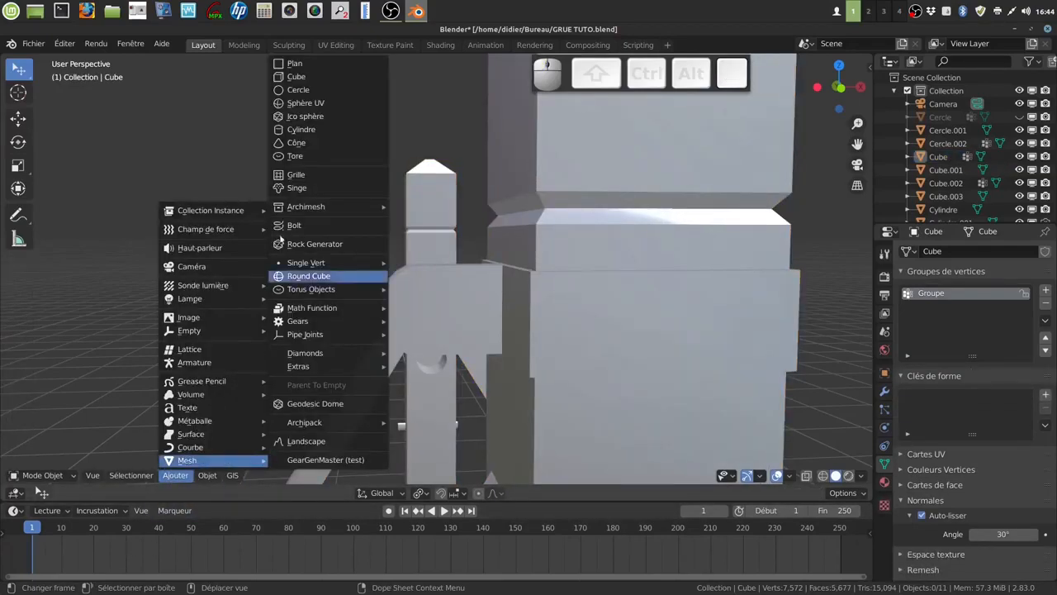
{"action": "left_click", "coordinate": [310, 132]}
{"action": "middle_click_drag", "start_coordinate": [555, 369], "coordinate": [515, 409]}
{"action": "key", "text": "r"}
{"action": "key", "text": "x"}
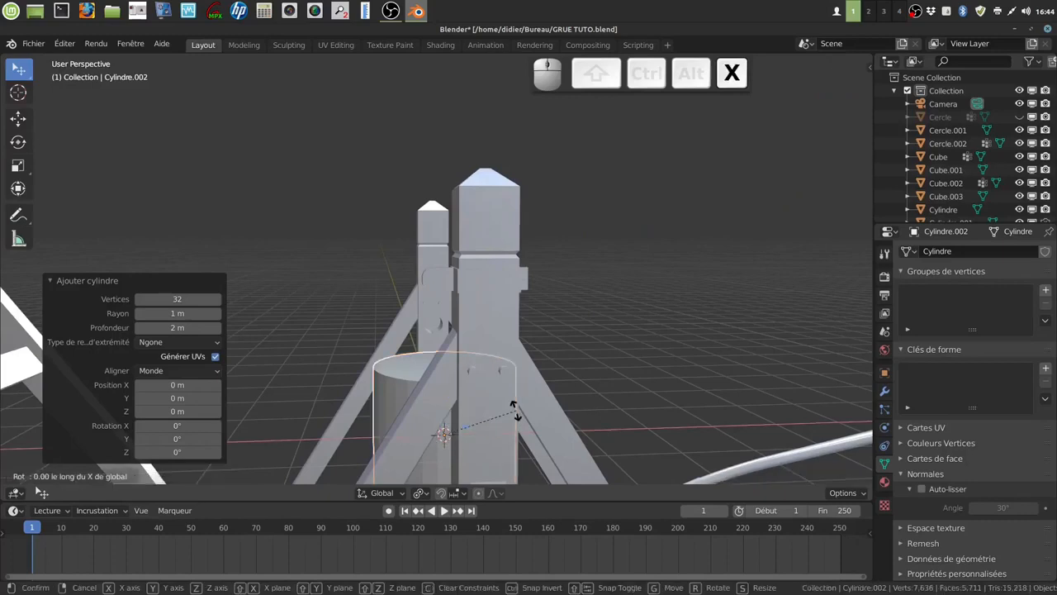
{"action": "key", "text": "9"}
{"action": "key", "text": "0"}
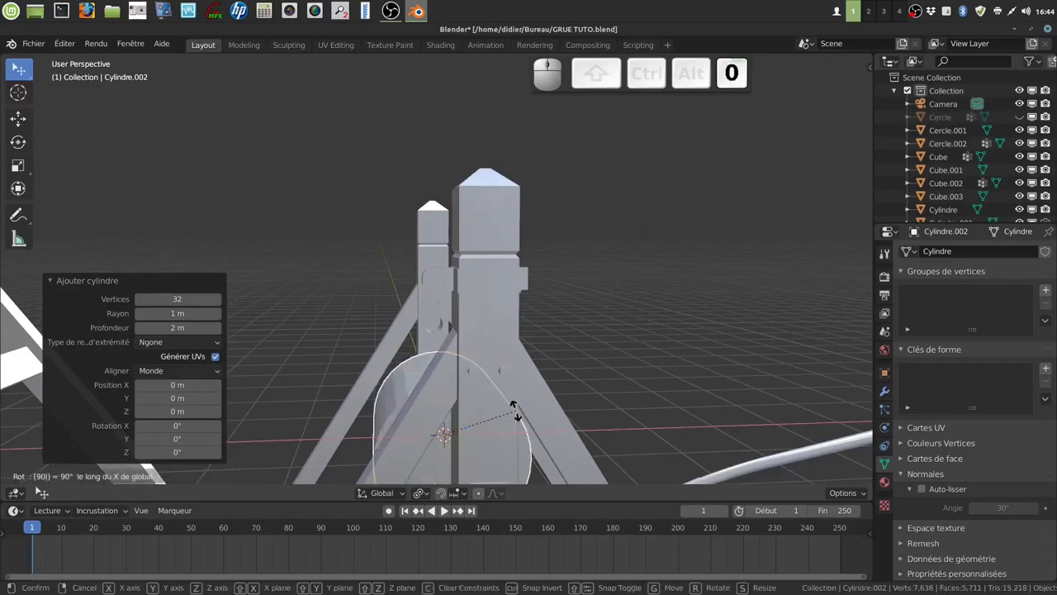
{"action": "key", "text": "Return"}
Step: Scale the cylinder to 0.109 and raise it about 2.14 m along Z
{"action": "middle_click_drag", "start_coordinate": [503, 417], "coordinate": [580, 450]}
{"action": "key", "text": "s"}
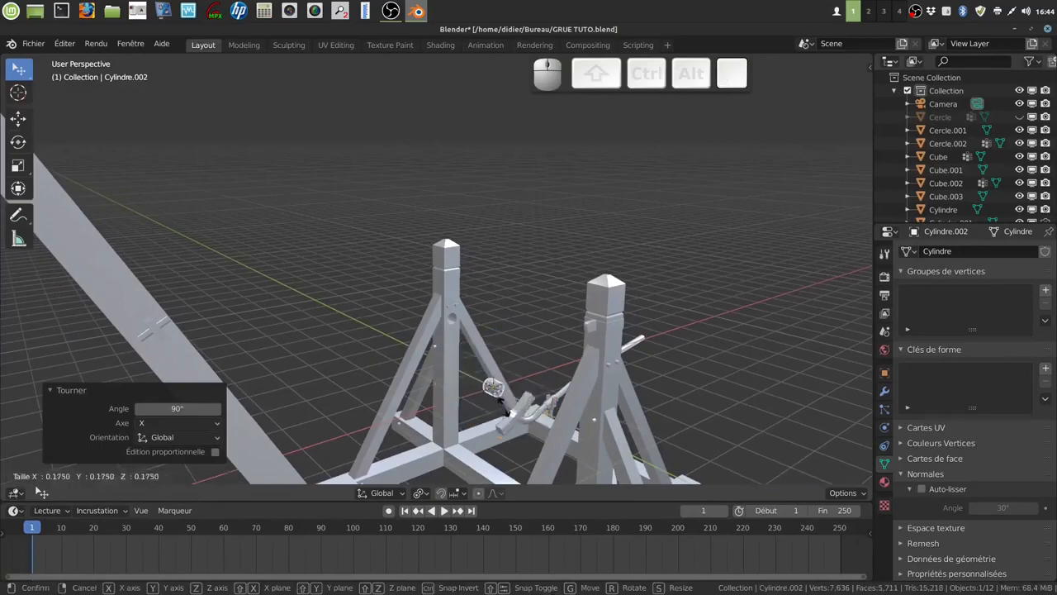
{"action": "left_click", "coordinate": [500, 407]}
{"action": "key", "text": "g"}
{"action": "middle_click_drag", "start_coordinate": [501, 388], "coordinate": [509, 249]}
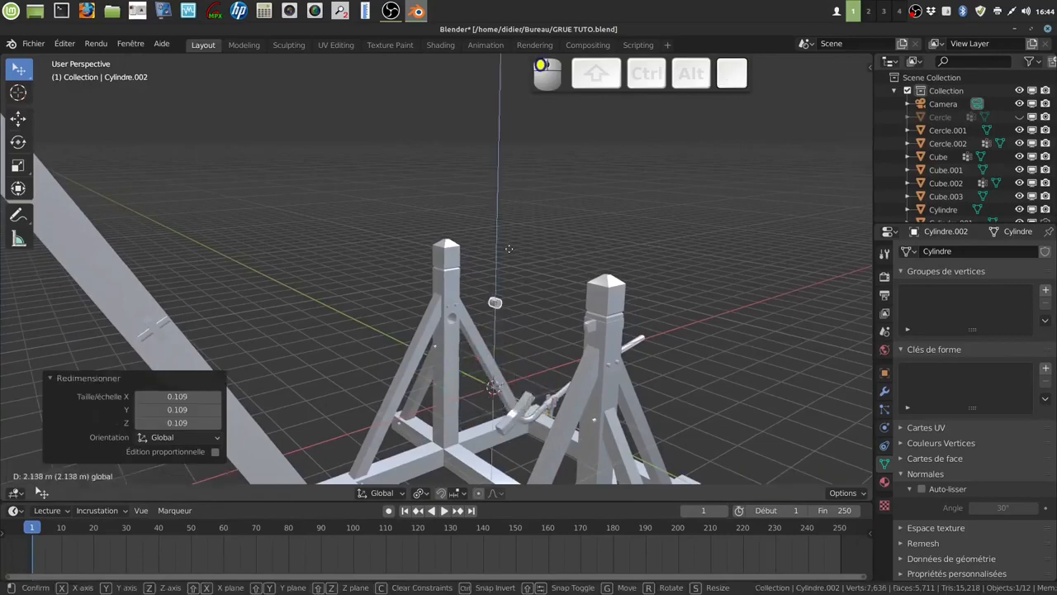
{"action": "left_click", "coordinate": [509, 248]}
Step: Stretch the cylinder along Y by 3.647 and move it -3.1509 m along Y to the bolted post
{"action": "scroll", "coordinate": [539, 324], "scroll_direction": "up", "scroll_amount": 8}
{"action": "key", "text": "s"}
{"action": "key", "text": "y"}
{"action": "left_click", "coordinate": [582, 336]}
{"action": "key", "text": "g"}
{"action": "key", "text": "y"}
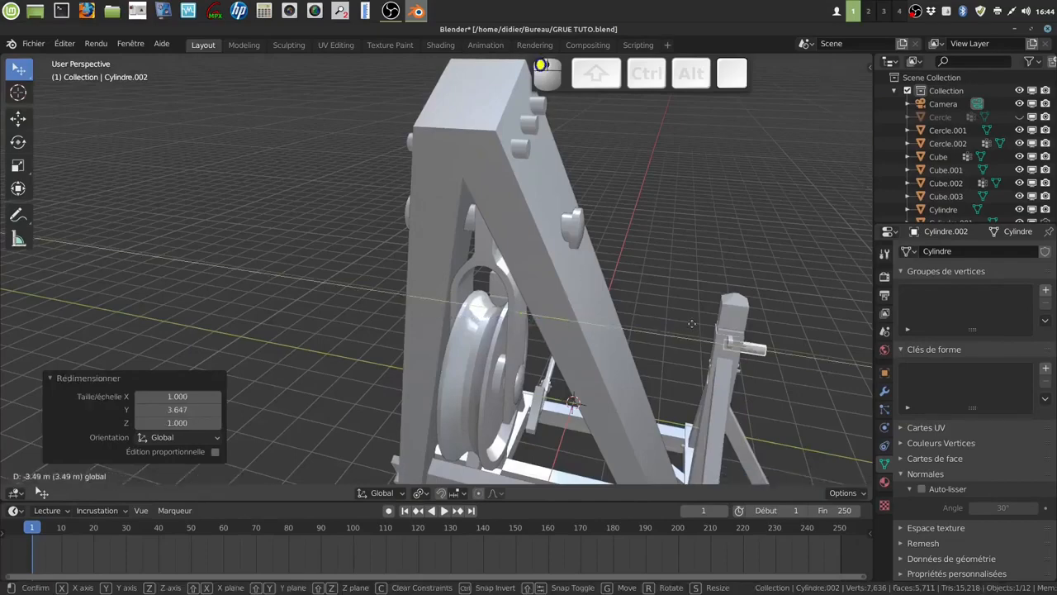
{"action": "left_click", "coordinate": [790, 327]}
Step: In the back orthographic view, move the cylinder -0.434 m along X until it sits under the rounded block
{"action": "scroll", "coordinate": [789, 326], "scroll_direction": "down", "scroll_amount": 6}
{"action": "middle_click_drag", "start_coordinate": [790, 326], "coordinate": [492, 442]}
{"action": "scroll", "coordinate": [672, 322], "scroll_direction": "up", "scroll_amount": 5}
{"action": "middle_click_drag", "start_coordinate": [492, 442], "coordinate": [553, 359], "text": "shift"}
{"action": "scroll", "coordinate": [547, 422], "scroll_direction": "up", "scroll_amount": 4}
{"action": "middle_click_drag", "start_coordinate": [553, 359], "coordinate": [560, 370], "text": "shift"}
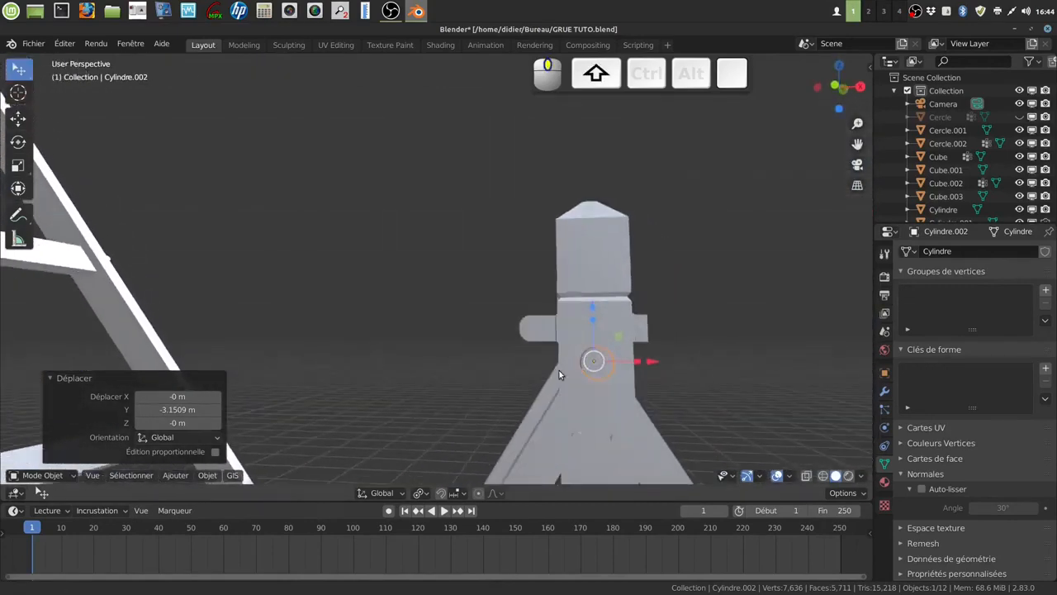
{"action": "key", "text": "ctrl+KP_3"}
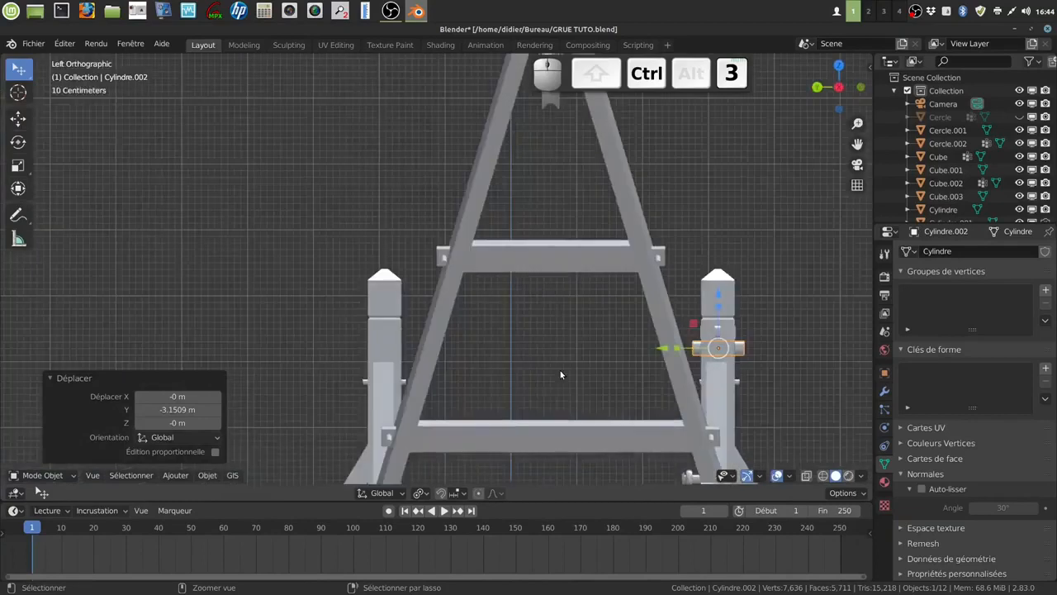
{"action": "key", "text": "ctrl+KP_1"}
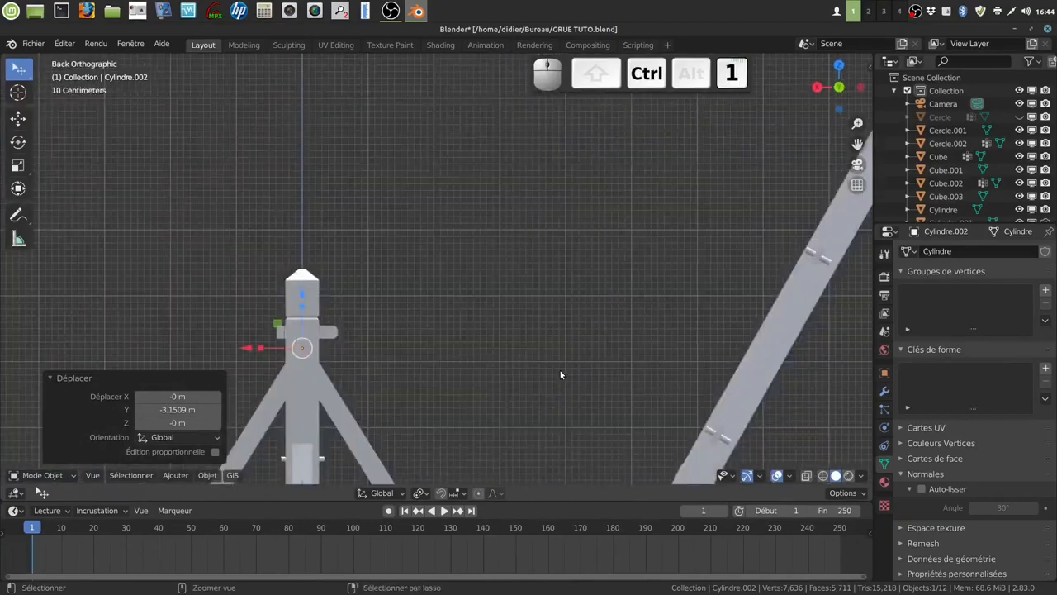
{"action": "scroll", "coordinate": [519, 272], "scroll_direction": "up", "scroll_amount": 3}
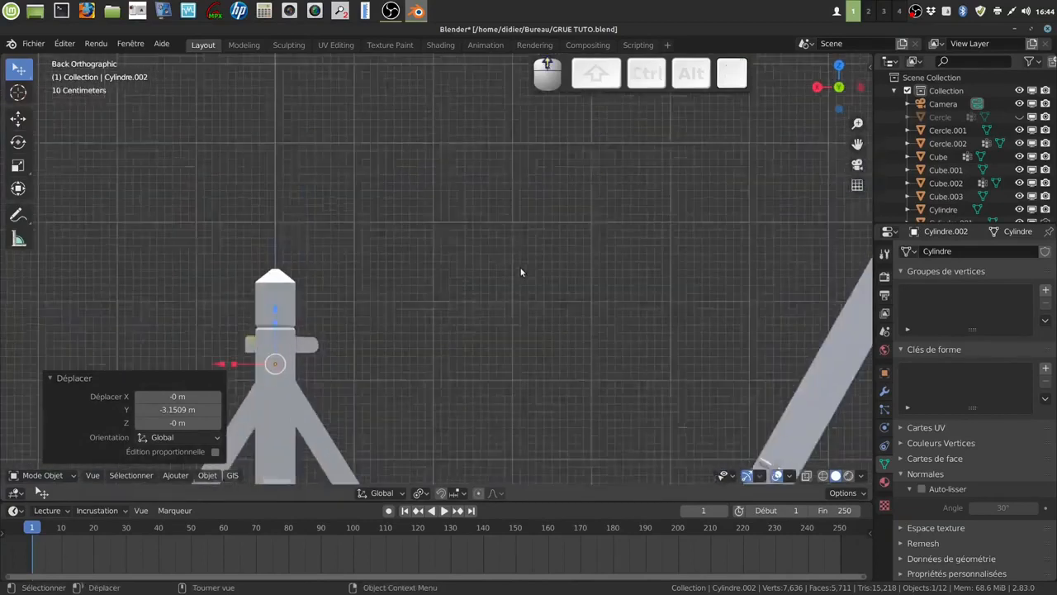
{"action": "middle_click_drag", "start_coordinate": [390, 367], "coordinate": [578, 292], "text": "shift"}
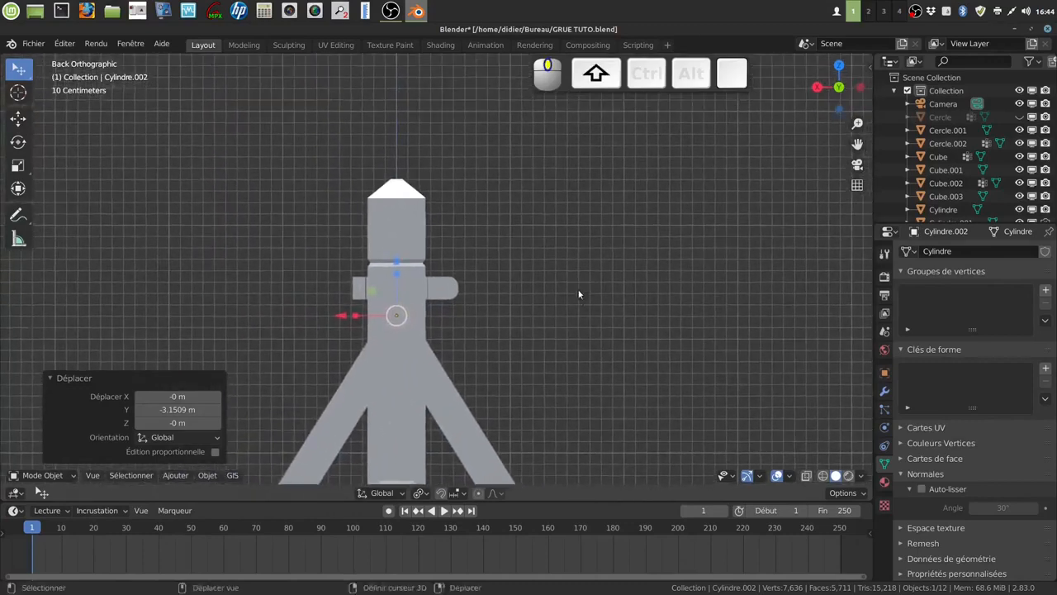
{"action": "scroll", "coordinate": [548, 354], "scroll_direction": "up", "scroll_amount": 3}
{"action": "left_click_drag", "start_coordinate": [291, 367], "coordinate": [436, 360]}
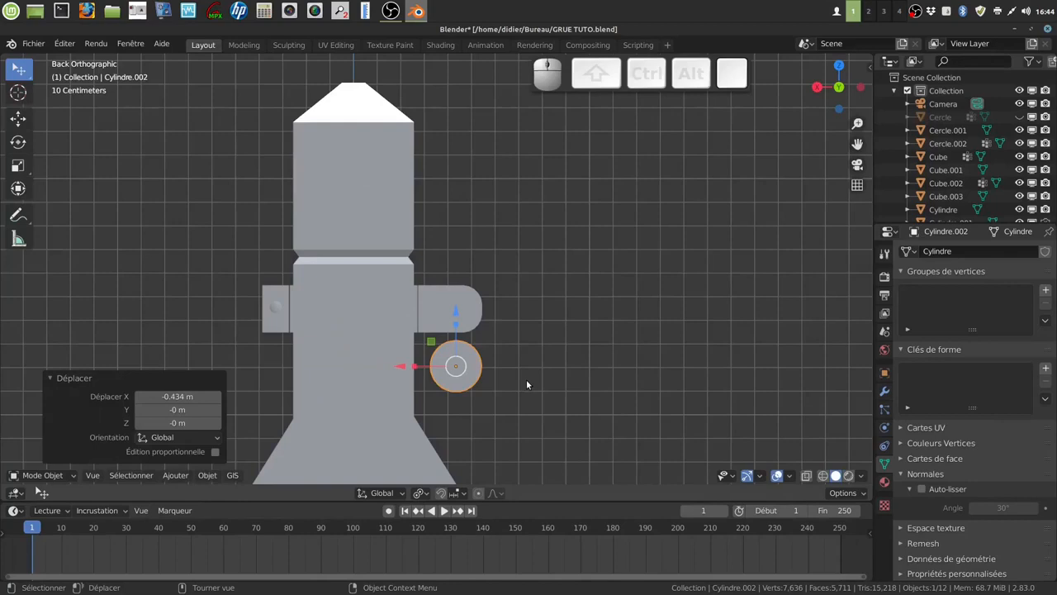
Step: Scale the cylinder to 0.495 and raise it 0.252 m along Z into the rounded block
{"action": "key", "text": "s"}
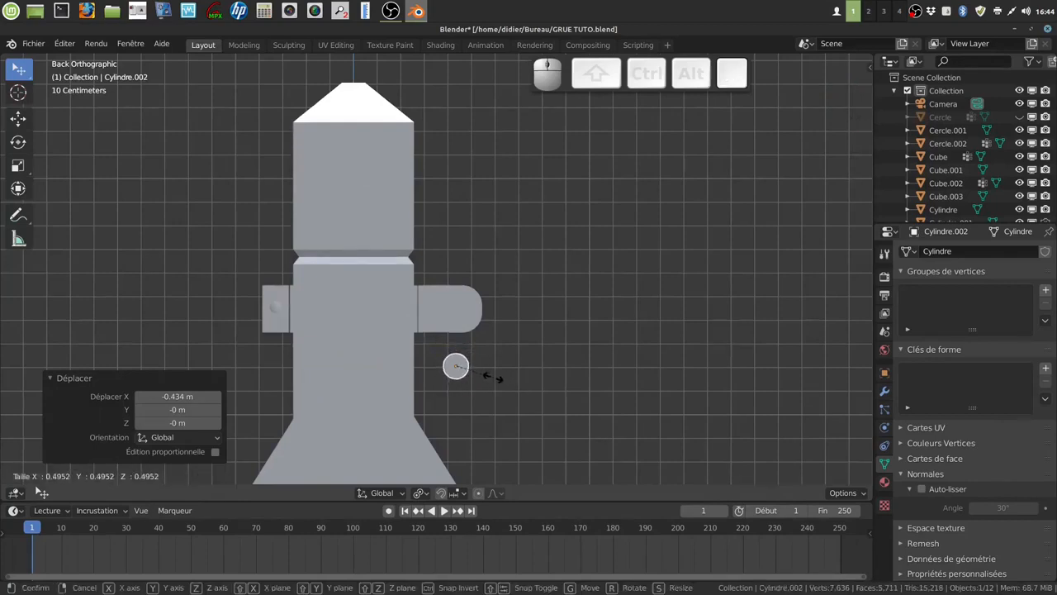
{"action": "left_click", "coordinate": [489, 373]}
{"action": "key", "text": "g"}
{"action": "key", "text": "z"}
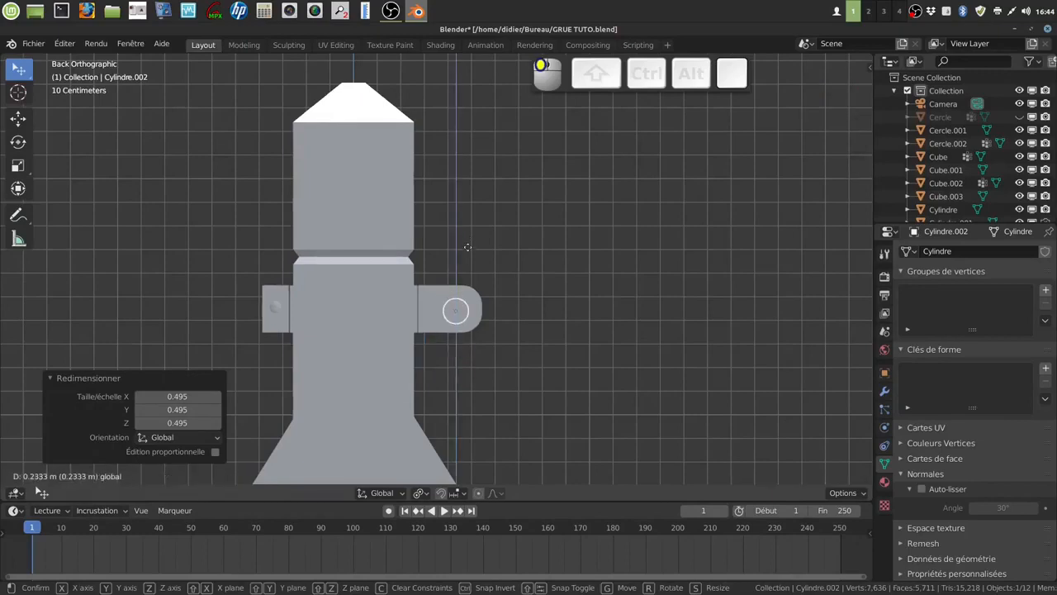
{"action": "left_click", "coordinate": [469, 251]}
Step: Nudge the cylinder slightly along X and -0.007 m along Z to centre it on the rounded end
{"action": "key", "text": "g"}
{"action": "key", "text": "x"}
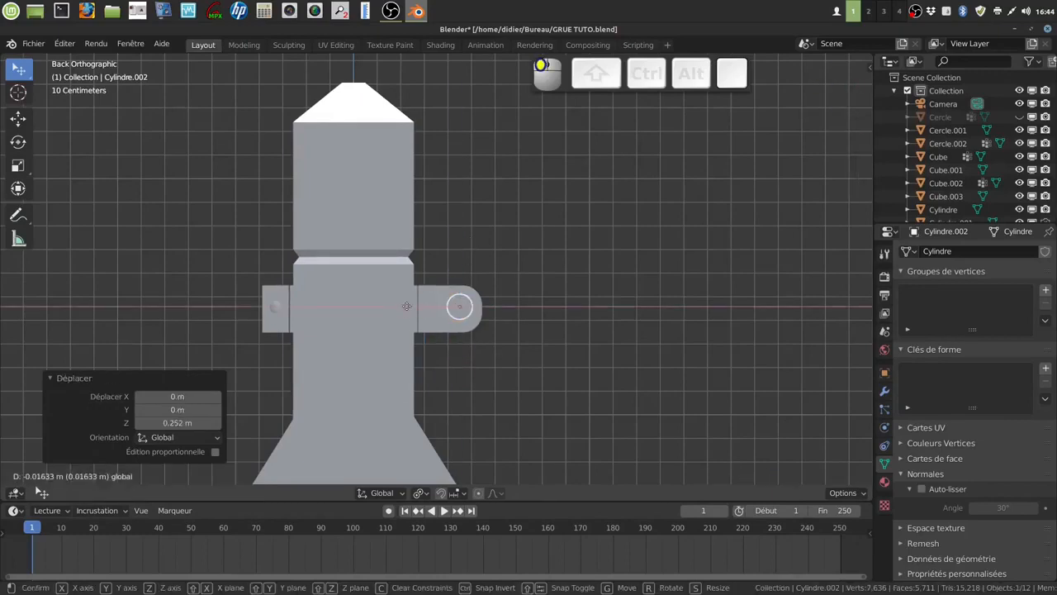
{"action": "left_click", "coordinate": [464, 259]}
{"action": "key", "text": "g"}
{"action": "key", "text": "z"}
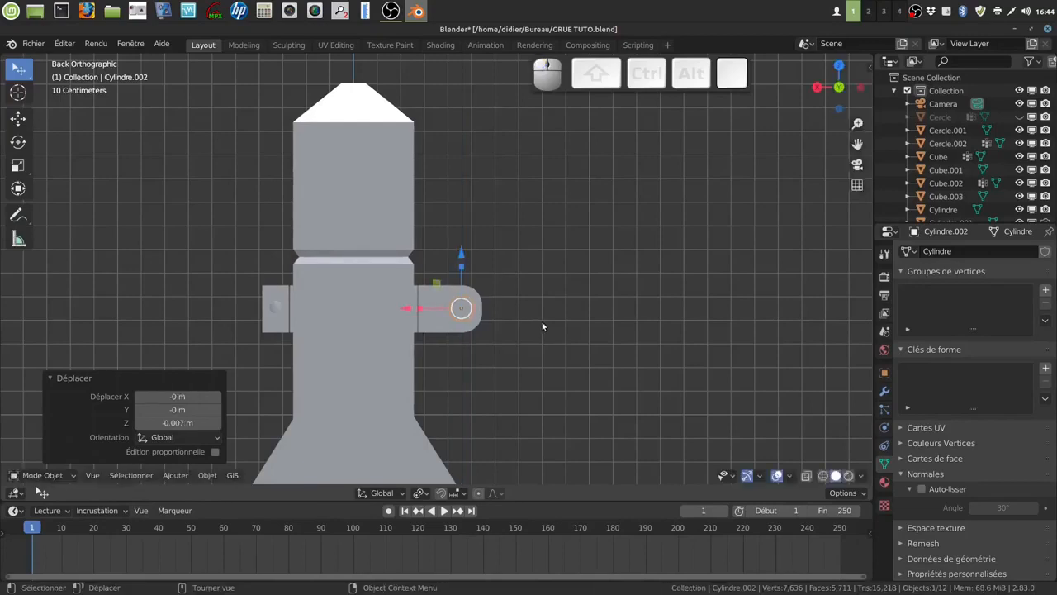
Step: Scale the cylinder to 0.830 and shift it about -0.009 m along X
{"action": "key", "text": "s"}
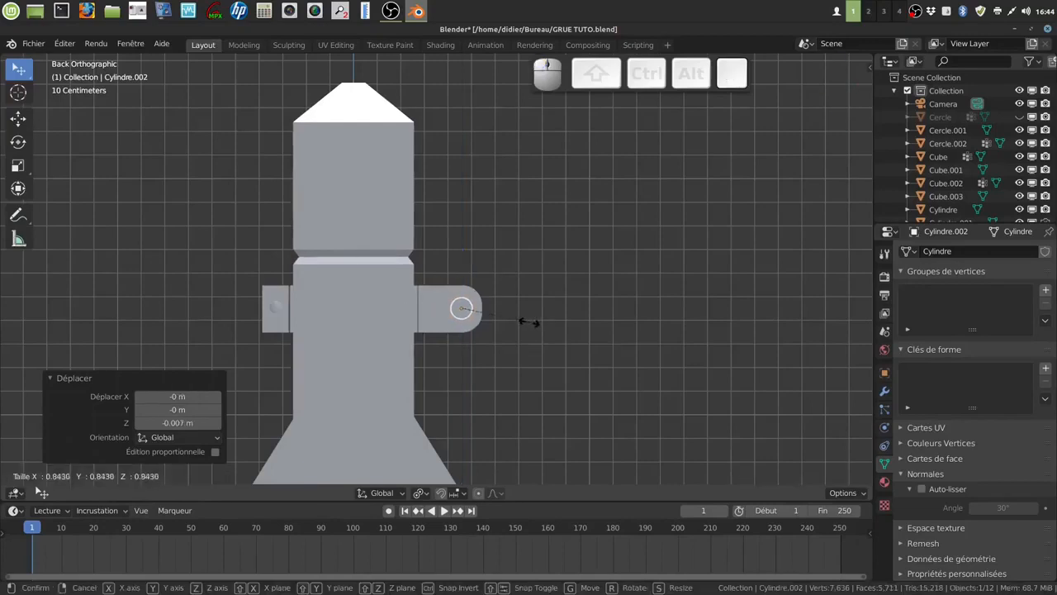
{"action": "left_click", "coordinate": [511, 325]}
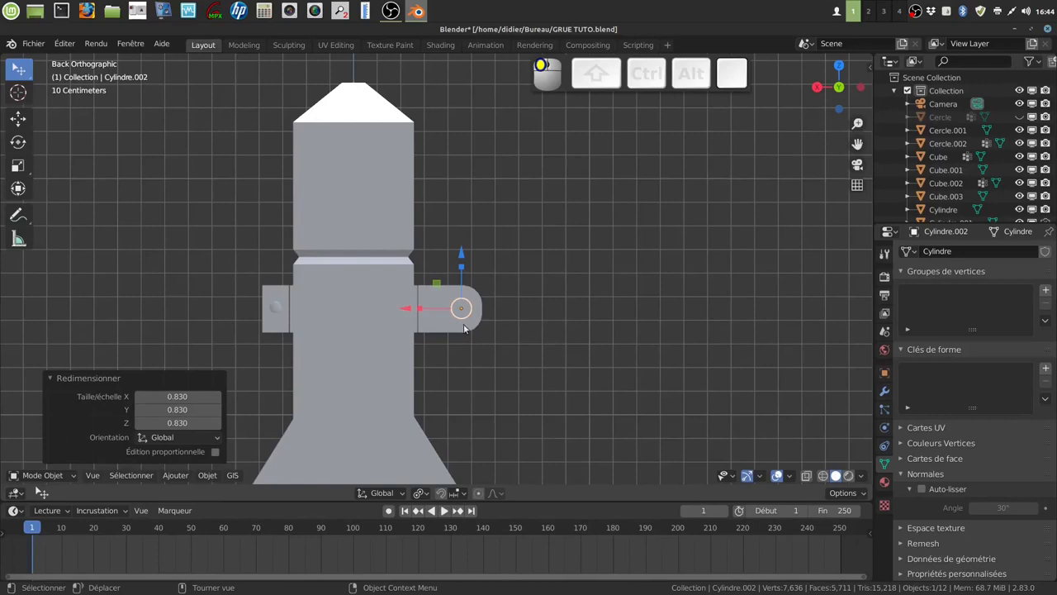
{"action": "left_click_drag", "start_coordinate": [406, 309], "coordinate": [411, 309]}
Step: Examine how the cylinder passes through the rounded block on the tower post
{"action": "middle_click_drag", "start_coordinate": [569, 290], "coordinate": [515, 376]}
{"action": "scroll", "coordinate": [650, 390], "scroll_direction": "up", "scroll_amount": 4}
{"action": "middle_click_drag", "start_coordinate": [639, 368], "coordinate": [647, 369]}
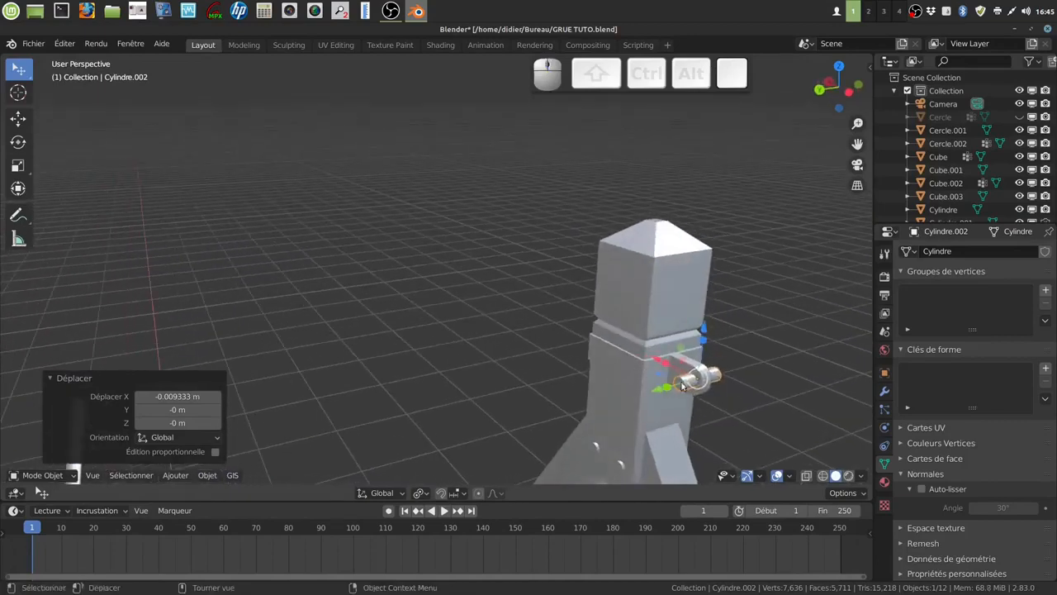
{"action": "middle_click_drag", "start_coordinate": [720, 386], "coordinate": [660, 336], "text": "shift"}
{"action": "scroll", "coordinate": [574, 331], "scroll_direction": "up", "scroll_amount": 3}
{"action": "right_click", "coordinate": [661, 336]}
{"action": "left_click", "coordinate": [660, 336]}
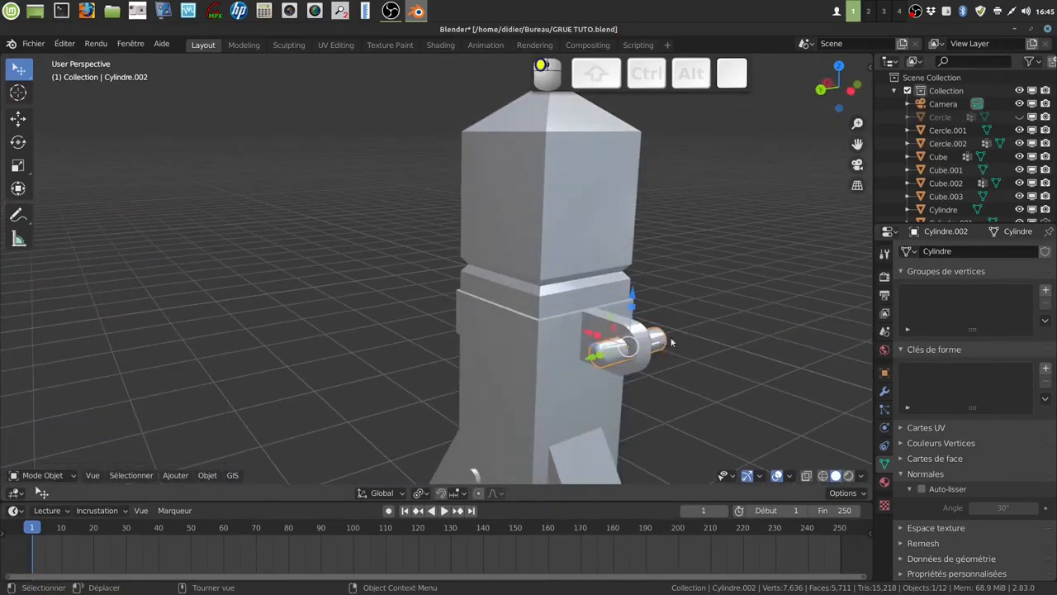
Step: Turn on auto smooth at 30° for the cylinder and subtract it from the tower post with a Boolean difference
{"action": "left_click", "coordinate": [922, 489]}
{"action": "mouse_move", "coordinate": [735, 361]}
{"action": "middle_mouse_down"}
{"action": "mouse_move", "coordinate": [745, 355]}
{"action": "mouse_move", "coordinate": [624, 319]}
{"action": "middle_mouse_up"}
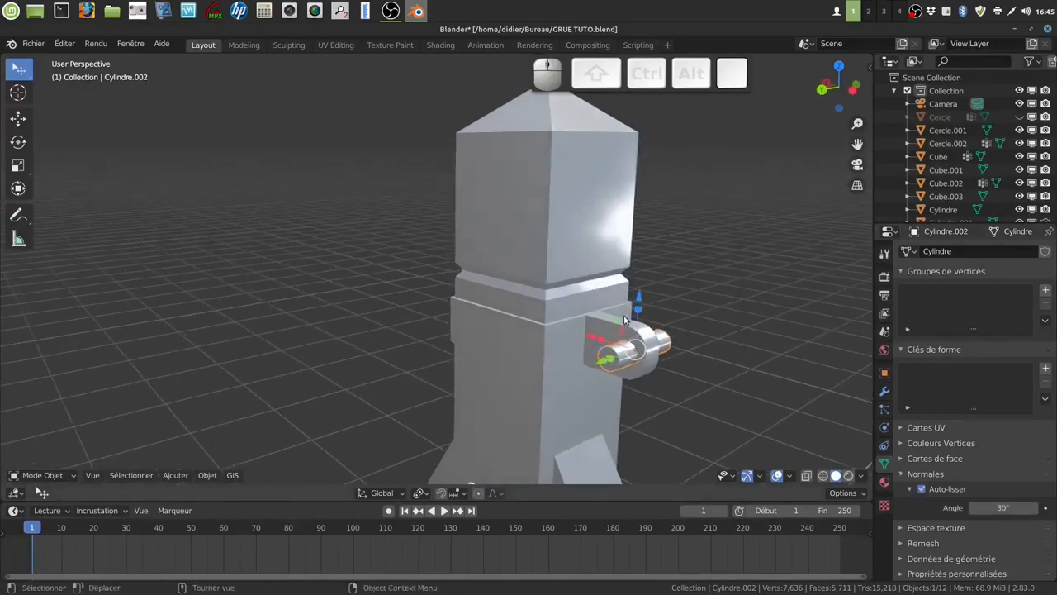
{"action": "left_click", "coordinate": [563, 327], "text": "shift"}
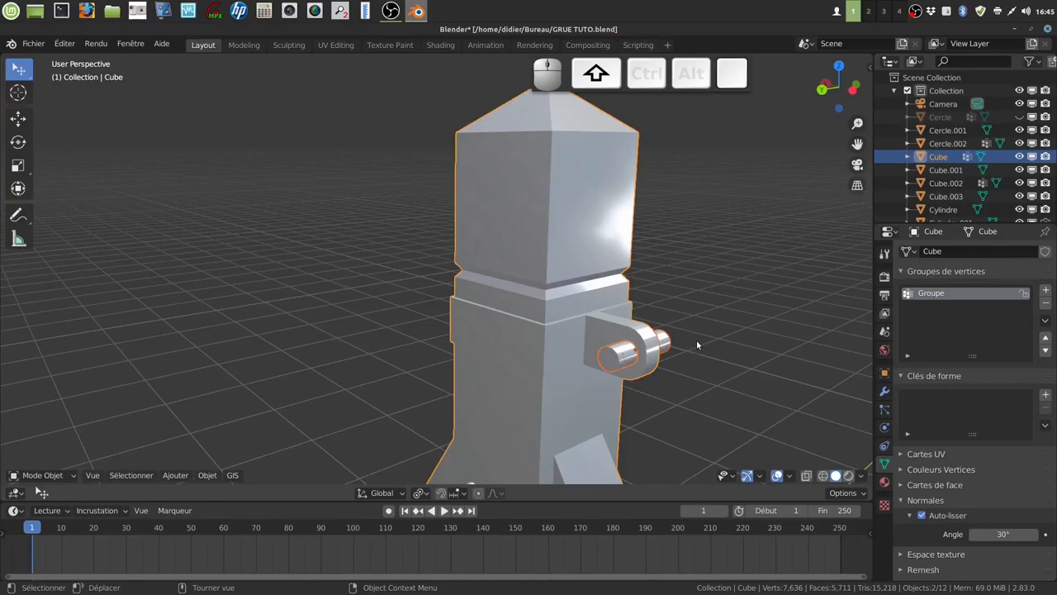
{"action": "key", "text": "ctrl"}
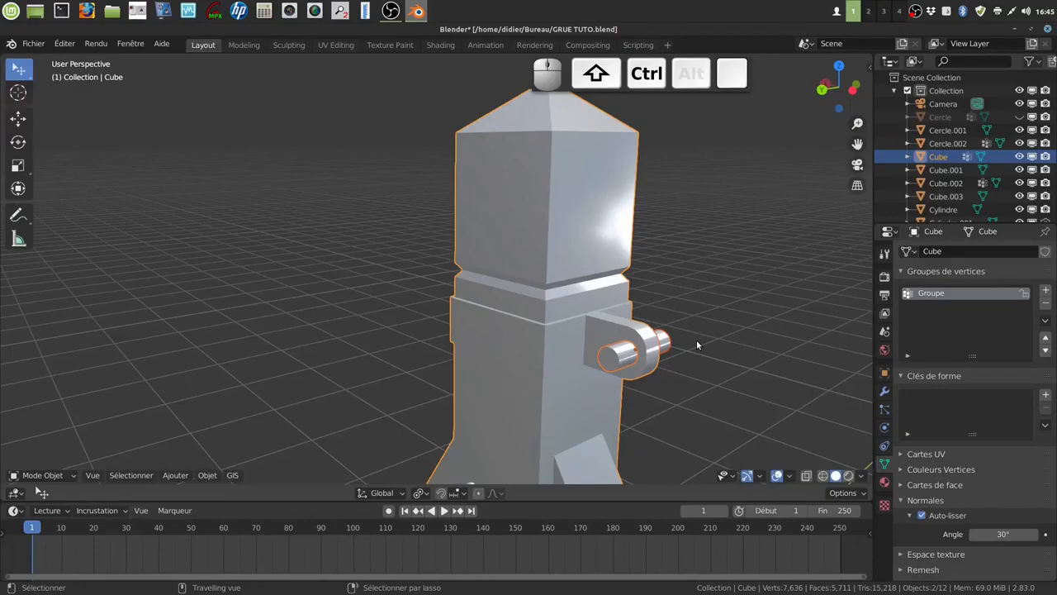
{"action": "key", "text": "ctrl+shift+minus"}
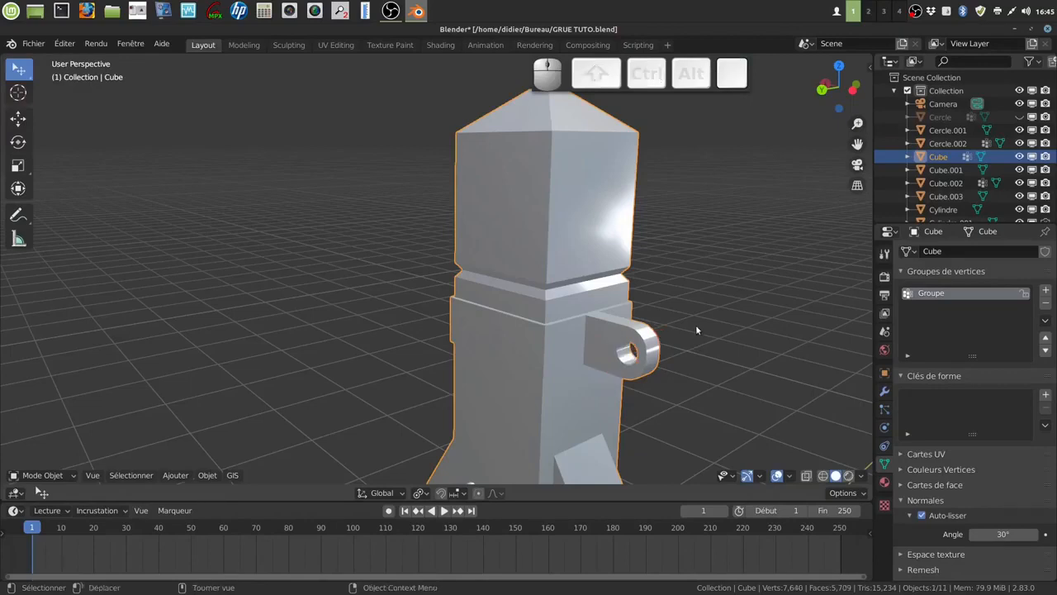
Step: Open the tower post's mesh for editing and examine the drilled lug on the collar from both sides and its rounded end
{"action": "key", "text": "a"}
{"action": "key", "text": "Tab"}
{"action": "middle_click_drag", "start_coordinate": [638, 368], "coordinate": [556, 356]}
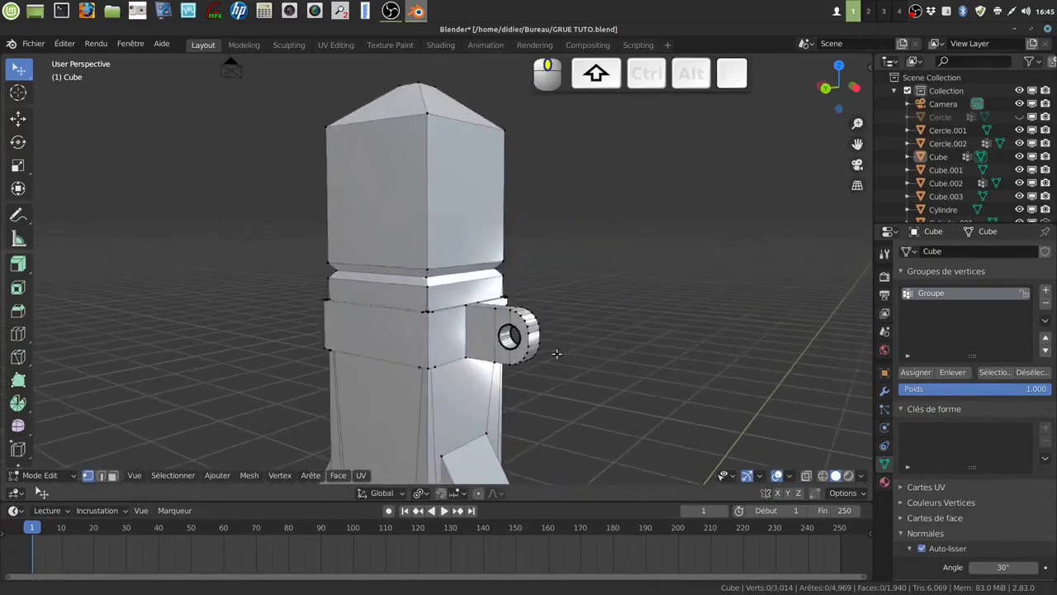
{"action": "scroll", "coordinate": [570, 350], "scroll_direction": "up", "scroll_amount": 2}
{"action": "scroll", "coordinate": [575, 349], "scroll_direction": "up", "scroll_amount": 2}
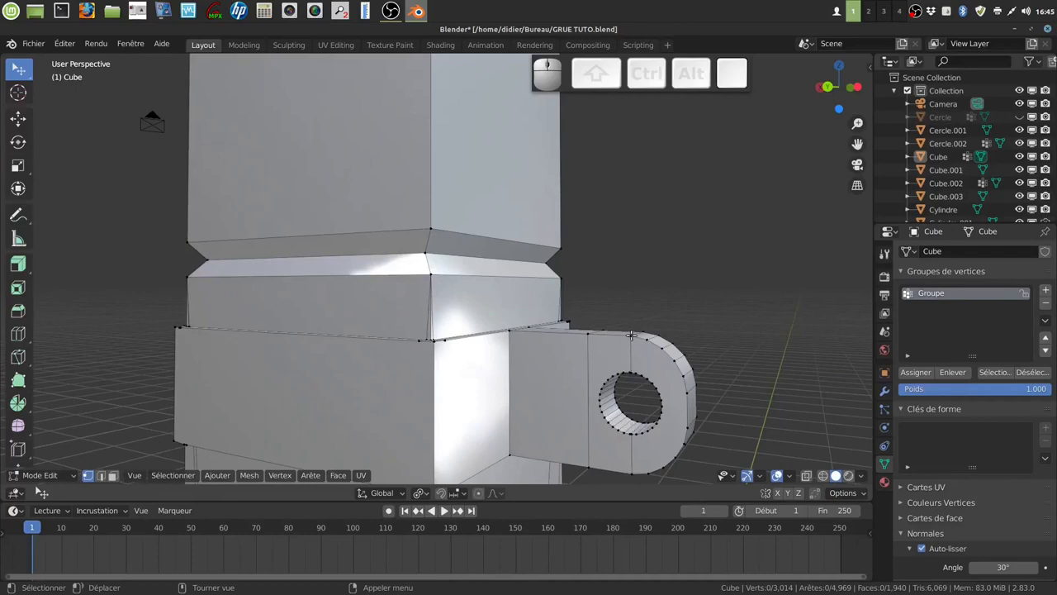
{"action": "middle_click_drag", "start_coordinate": [630, 423], "coordinate": [594, 411]}
{"action": "scroll", "coordinate": [675, 397], "scroll_direction": "down", "scroll_amount": 3}
{"action": "middle_click_drag", "start_coordinate": [675, 397], "coordinate": [471, 400]}
{"action": "middle_click_drag", "start_coordinate": [674, 372], "coordinate": [541, 354], "text": "shift"}
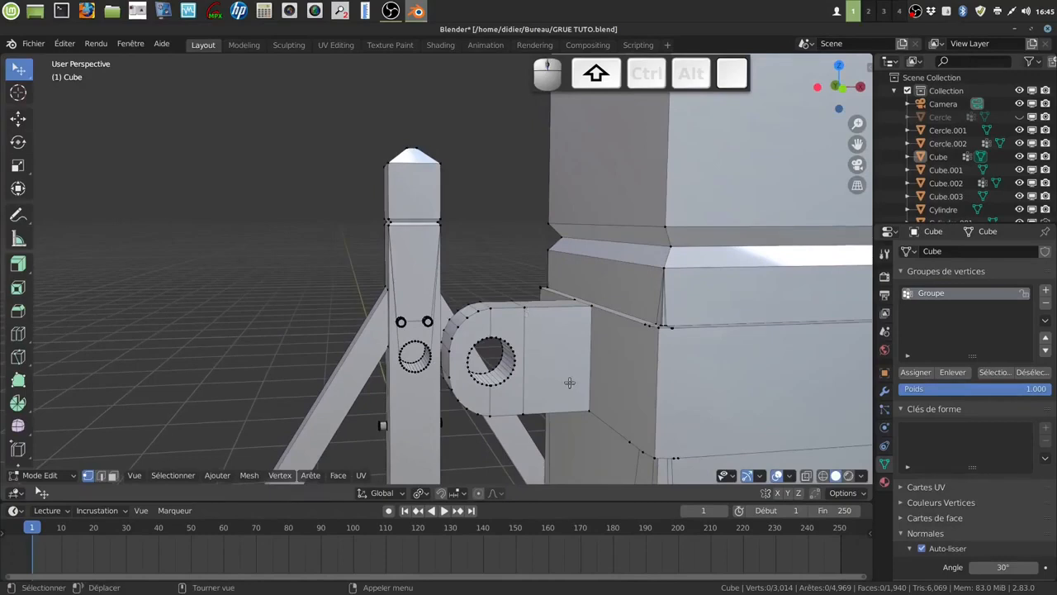
{"action": "left_click", "coordinate": [88, 477]}
{"action": "middle_click_drag", "start_coordinate": [573, 366], "coordinate": [552, 326]}
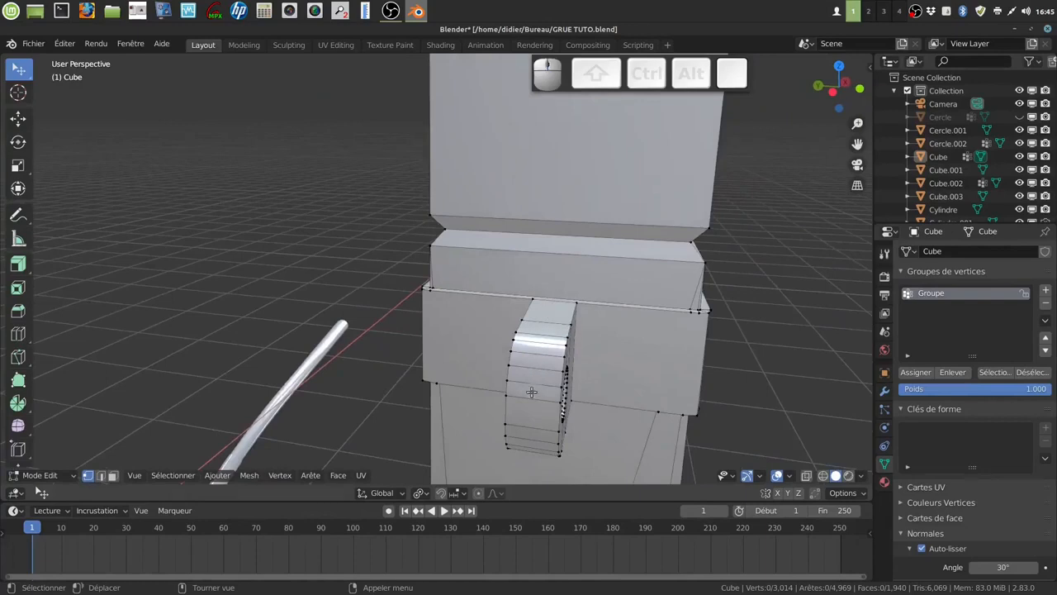
{"action": "middle_click_drag", "start_coordinate": [548, 319], "coordinate": [475, 291]}
{"action": "middle_click_drag", "start_coordinate": [602, 336], "coordinate": [604, 236], "text": "shift"}
{"action": "middle_click_drag", "start_coordinate": [525, 315], "coordinate": [534, 261]}
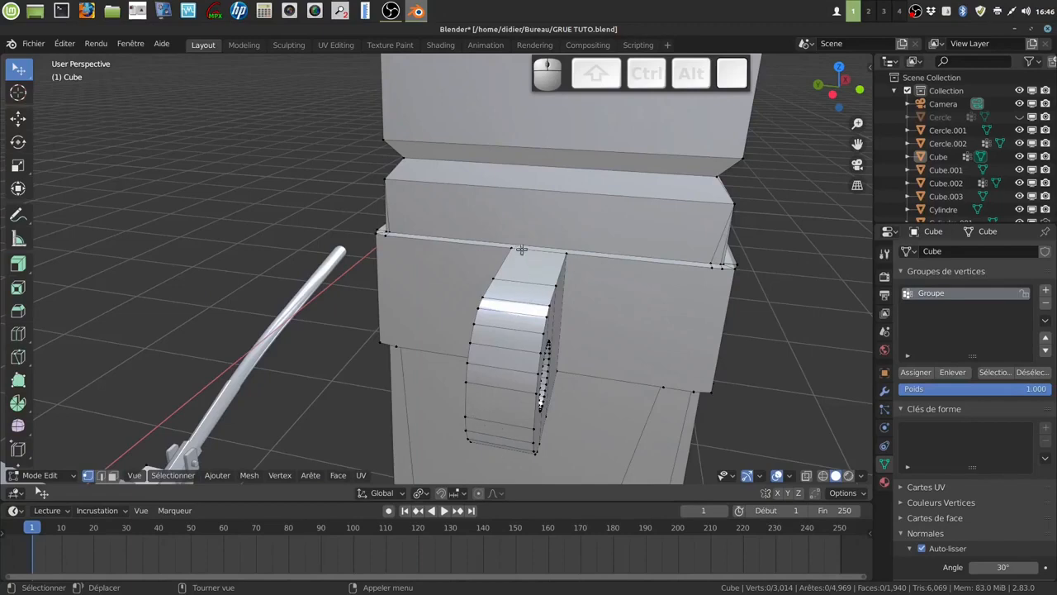
{"action": "middle_click_drag", "start_coordinate": [520, 328], "coordinate": [512, 328]}
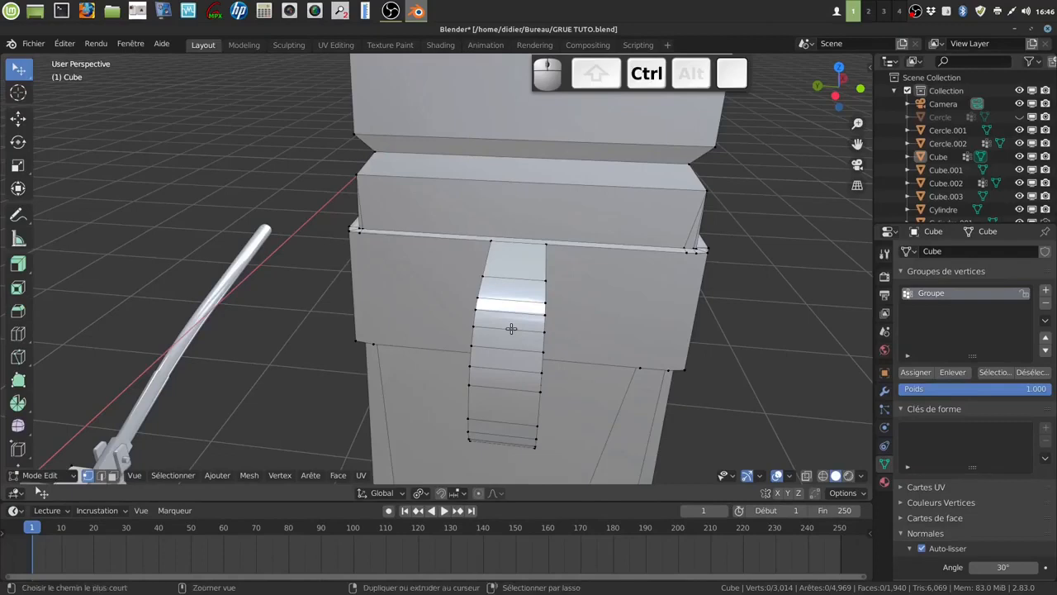
Step: Cut a lengthwise edge loop along the middle of the lug's rounded rim, nudging it along Y with a final move of -0.000524 m
{"action": "key", "text": "ctrl+r"}
{"action": "left_click", "coordinate": [513, 329]}
{"action": "left_click", "coordinate": [502, 339]}
{"action": "left_click_drag", "start_coordinate": [450, 368], "coordinate": [453, 365]}
{"action": "middle_click_drag", "start_coordinate": [452, 365], "coordinate": [522, 360]}
{"action": "key", "text": "2"}
{"action": "left_click_drag", "start_coordinate": [449, 368], "coordinate": [450, 366]}
Step: Bevel the rim's centre loop by 0.00244 m with 2 segments and scale its middle edges inward to form a groove
{"action": "key", "text": "ctrl"}
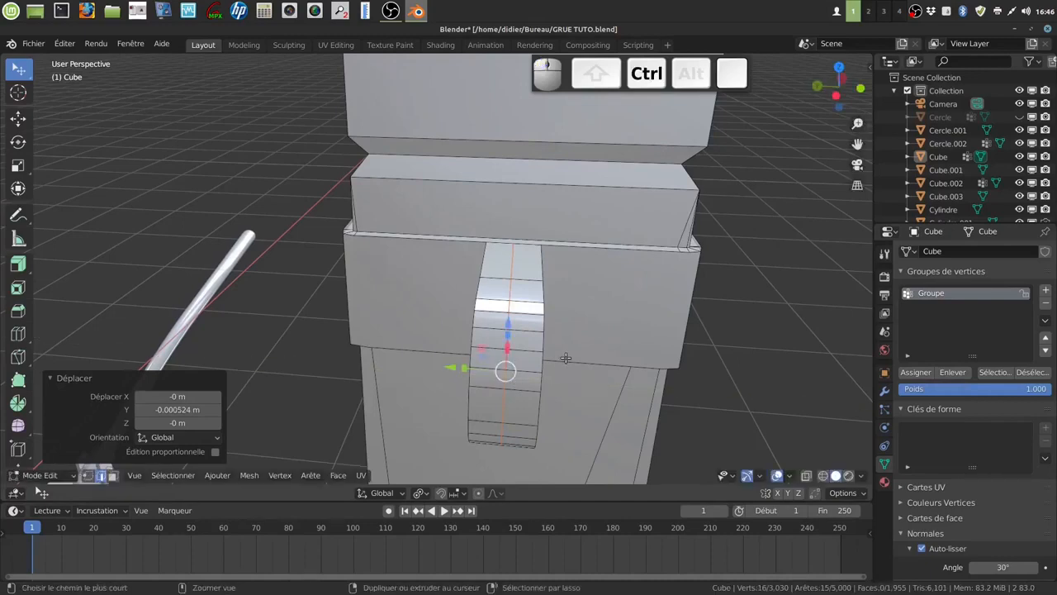
{"action": "key", "text": "ctrl+b"}
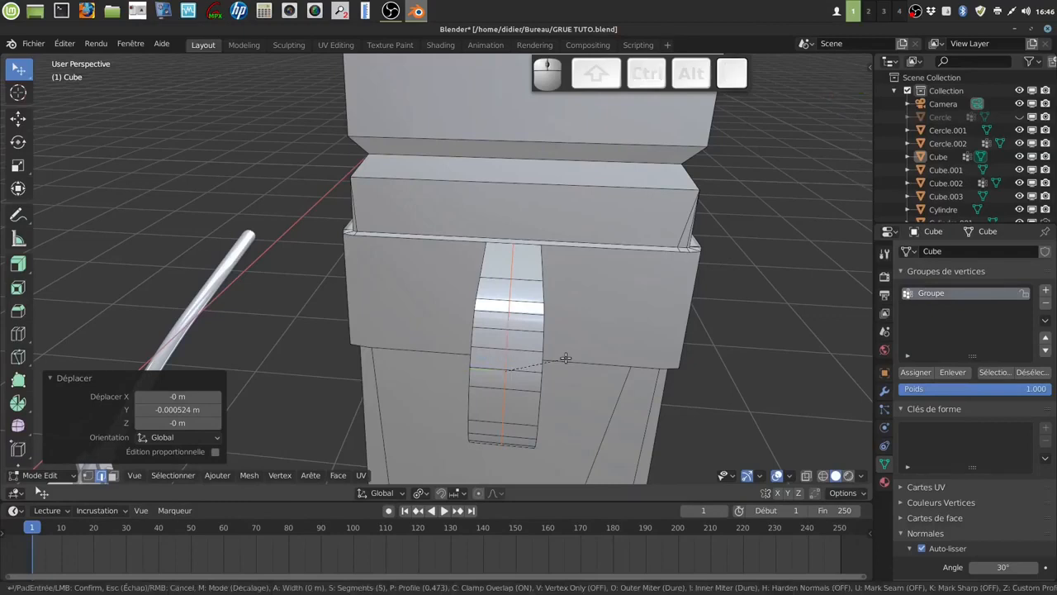
{"action": "scroll", "coordinate": [567, 353], "scroll_direction": "down", "scroll_amount": 1}
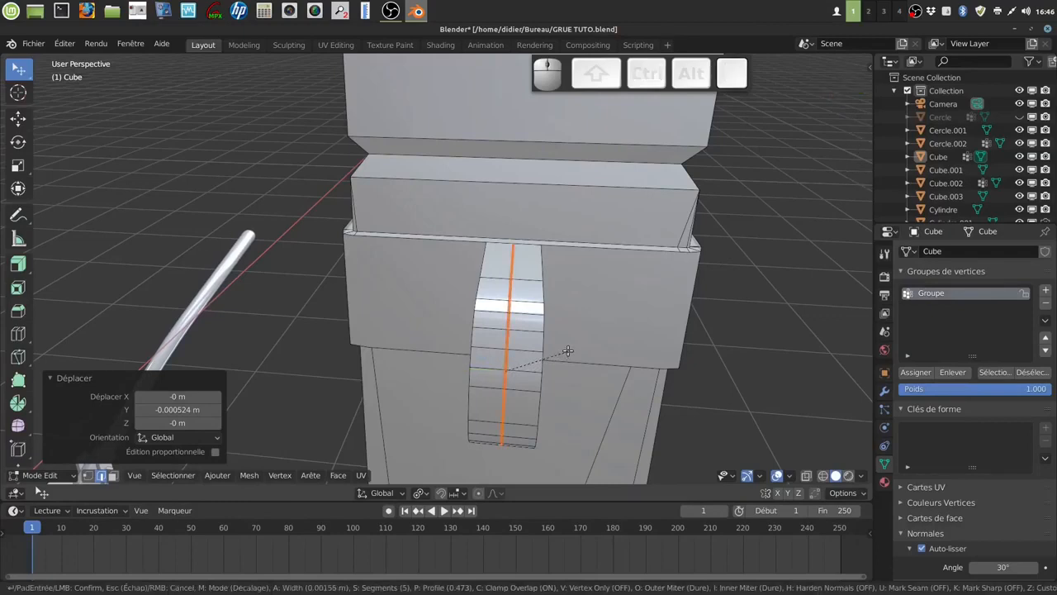
{"action": "scroll", "coordinate": [573, 349], "scroll_direction": "down", "scroll_amount": 3}
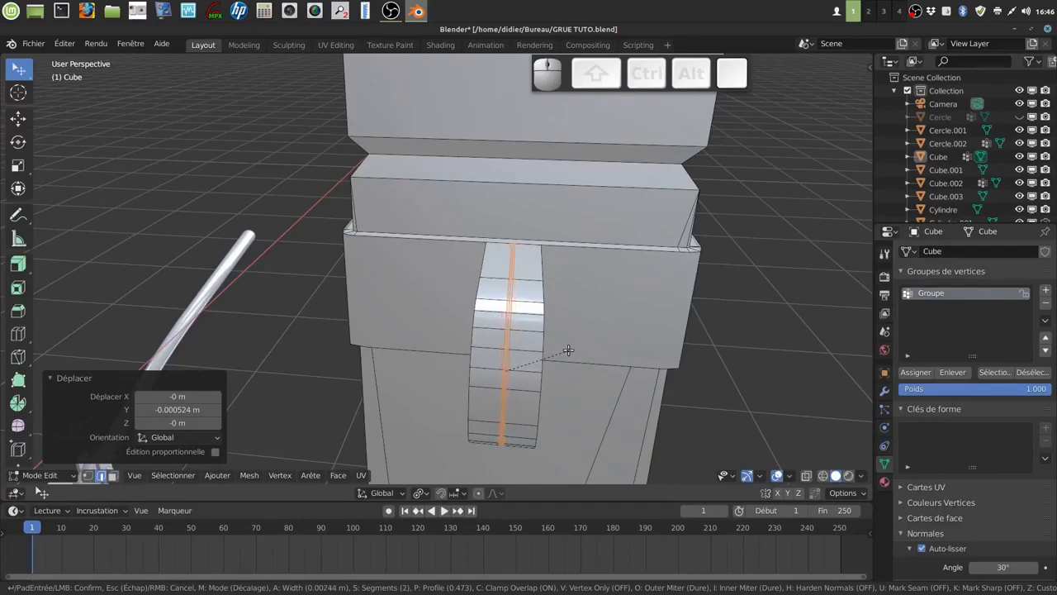
{"action": "left_click", "coordinate": [569, 351]}
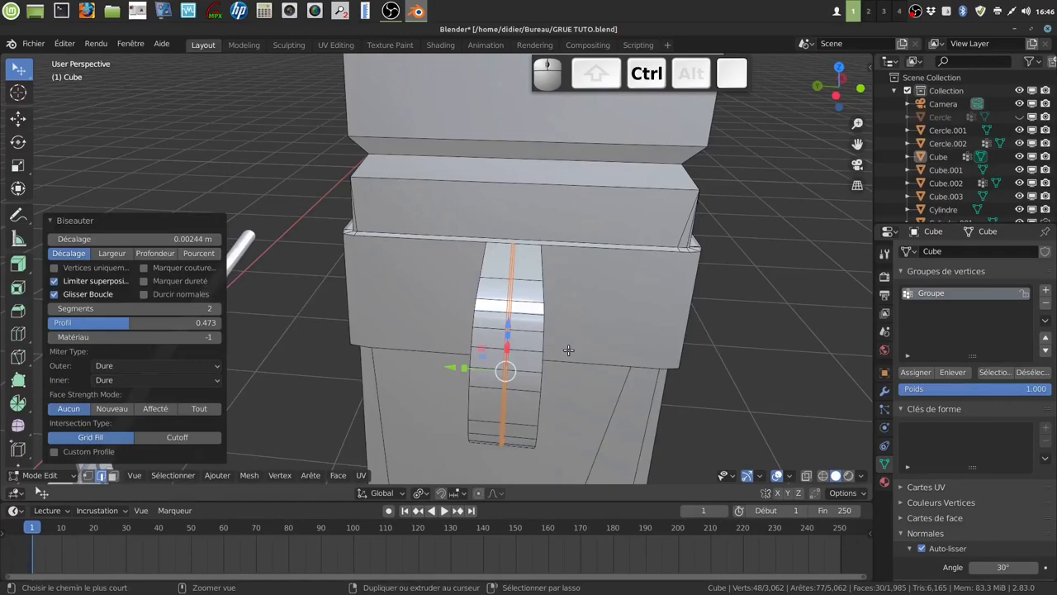
{"action": "key", "text": "ctrl+KP_Subtract"}
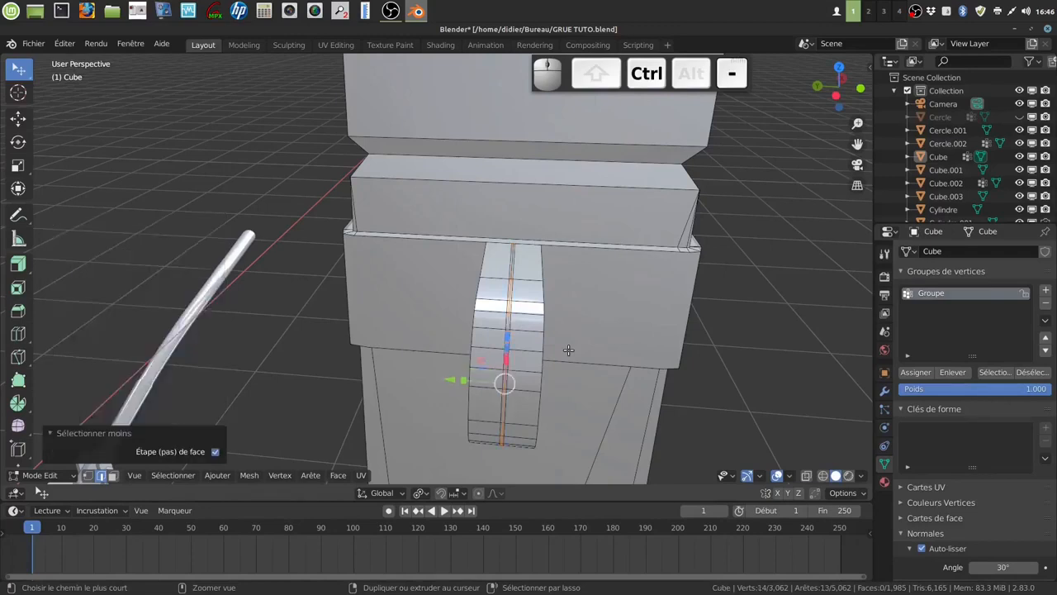
{"action": "key", "text": "s"}
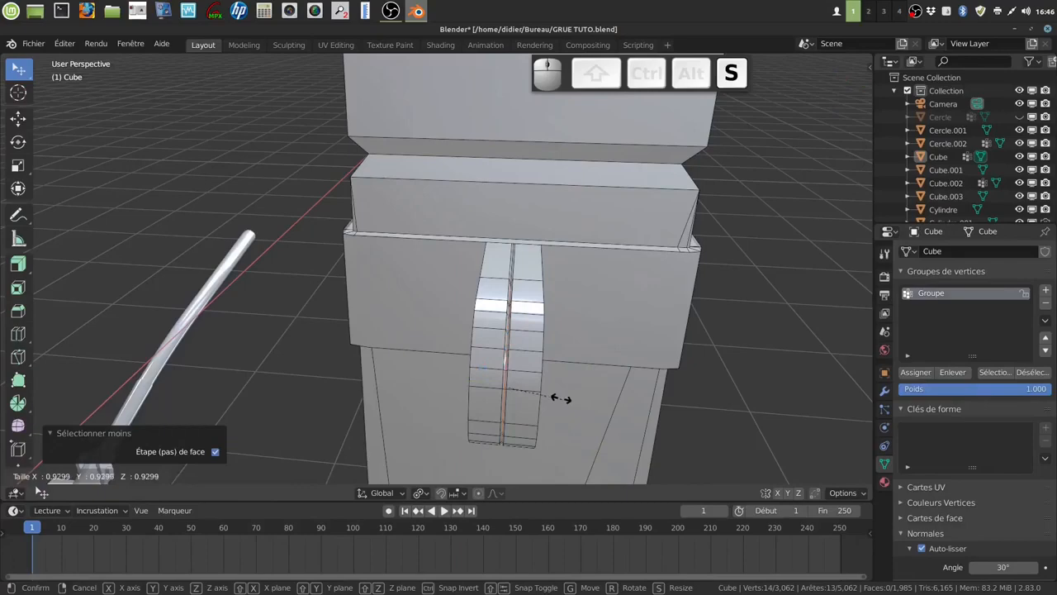
{"action": "left_click", "coordinate": [548, 392]}
{"action": "key", "text": "Tab"}
Step: On the square block on the collar's other side, add centred lengthwise cuts across its top and underside faces
{"action": "middle_click_drag", "start_coordinate": [570, 369], "coordinate": [518, 380]}
{"action": "scroll", "coordinate": [612, 304], "scroll_direction": "down", "scroll_amount": 3}
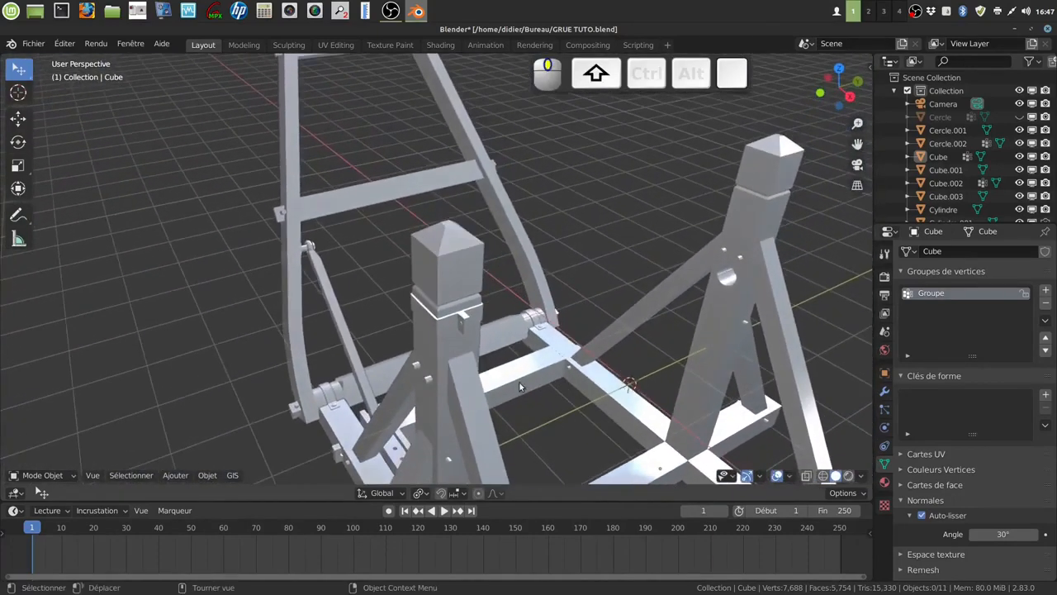
{"action": "scroll", "coordinate": [519, 380], "scroll_direction": "up", "scroll_amount": 5}
{"action": "middle_click_drag", "start_coordinate": [505, 335], "coordinate": [513, 377], "text": "shift"}
{"action": "key", "text": "Tab"}
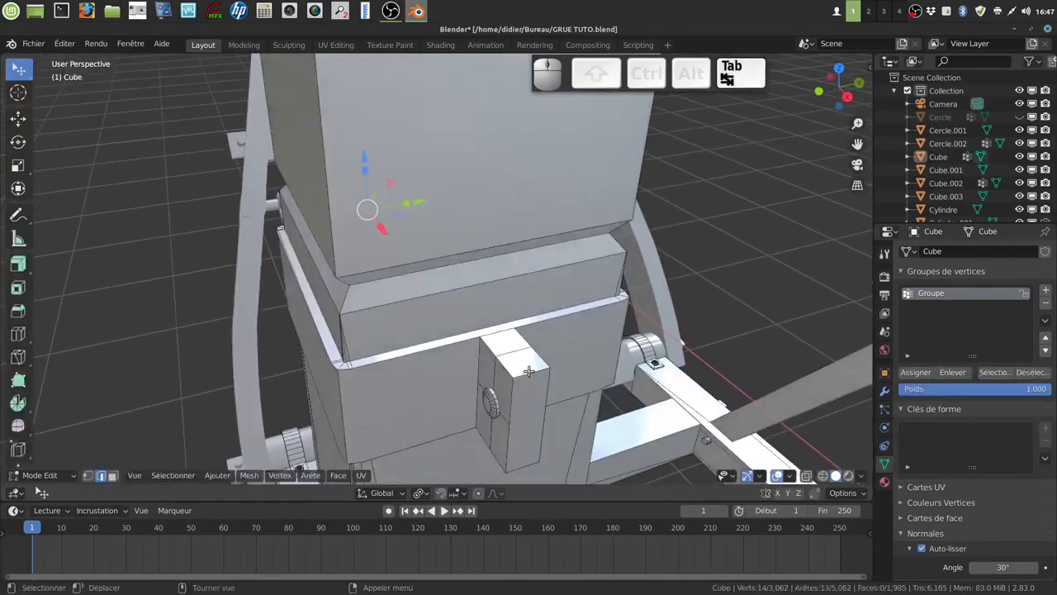
{"action": "key", "text": "ctrl"}
{"action": "key", "text": "ctrl+r"}
{"action": "left_click", "coordinate": [527, 388]}
{"action": "right_click", "coordinate": [527, 387]}
{"action": "middle_click_drag", "start_coordinate": [527, 388], "coordinate": [482, 257]}
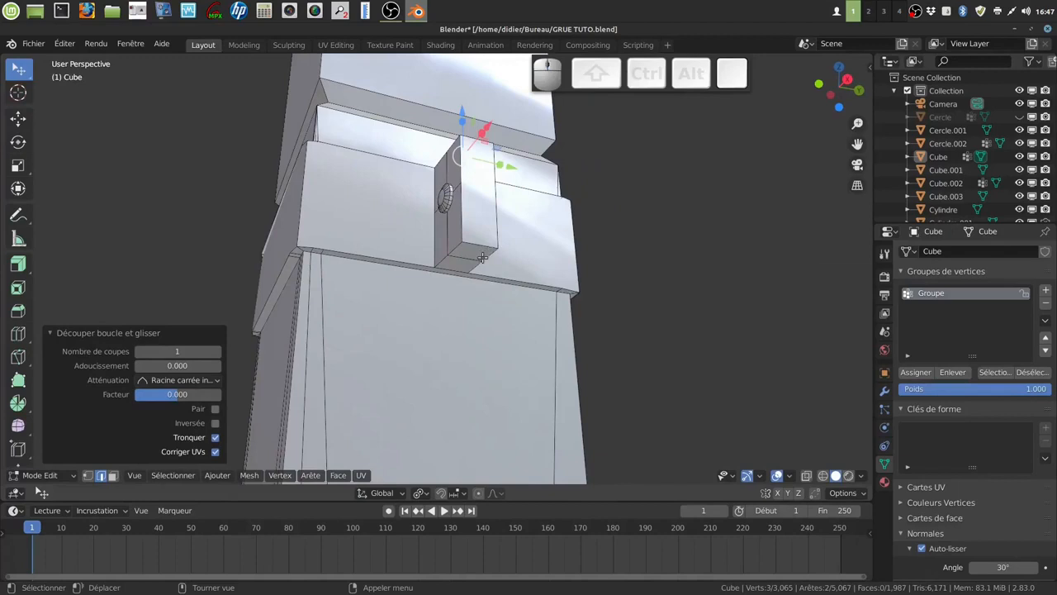
{"action": "key", "text": "ctrl+r"}
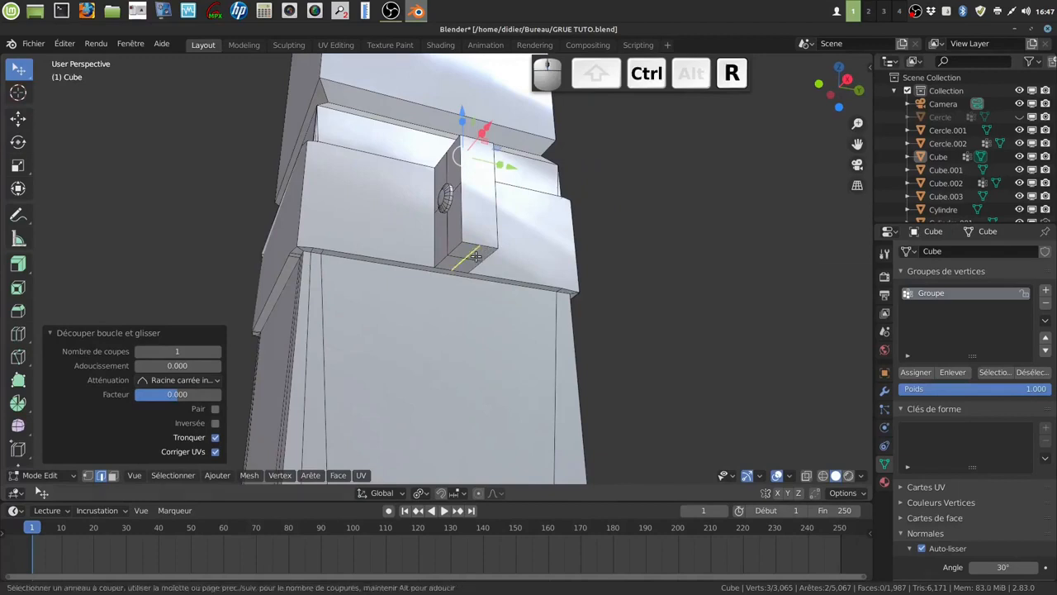
{"action": "double_click", "coordinate": [476, 256]}
Step: Join the upper and lower centre vertices of the square block with an edge down its front face
{"action": "middle_click_drag", "start_coordinate": [491, 255], "coordinate": [472, 295]}
{"action": "left_click", "coordinate": [87, 475]}
{"action": "middle_click_drag", "start_coordinate": [501, 214], "coordinate": [468, 309]}
{"action": "left_click", "coordinate": [468, 312], "text": "shift"}
{"action": "key", "text": "j"}
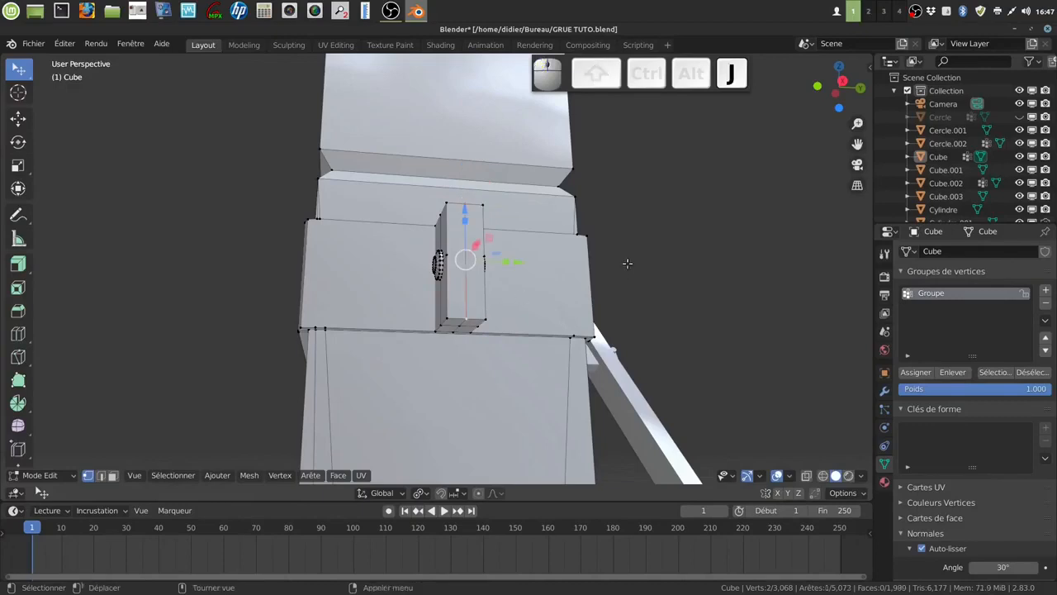
Step: Select the square block's centre edges along its underside, front and top, and bevel them by 0.00205 m with 2 segments
{"action": "middle_click_drag", "start_coordinate": [628, 260], "coordinate": [421, 361]}
{"action": "left_click", "coordinate": [102, 478]}
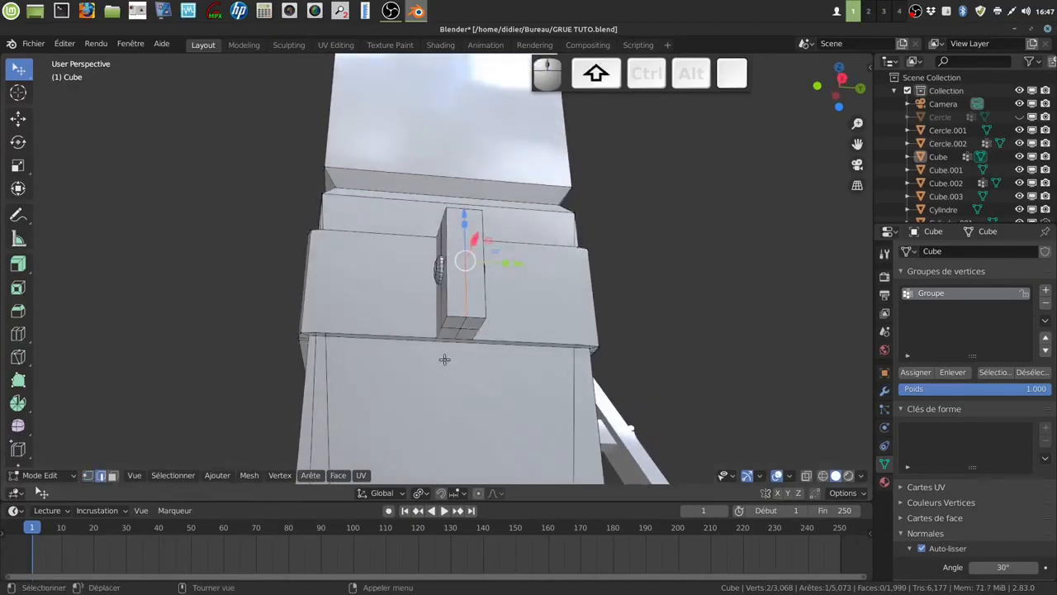
{"action": "left_click", "coordinate": [470, 337], "text": "shift"}
{"action": "left_click", "coordinate": [456, 333], "text": "shift"}
{"action": "middle_click_drag", "start_coordinate": [456, 334], "coordinate": [493, 279]}
{"action": "left_click", "coordinate": [456, 263], "text": "shift"}
{"action": "left_click", "coordinate": [465, 279], "text": "shift"}
{"action": "key", "text": "ctrl+b"}
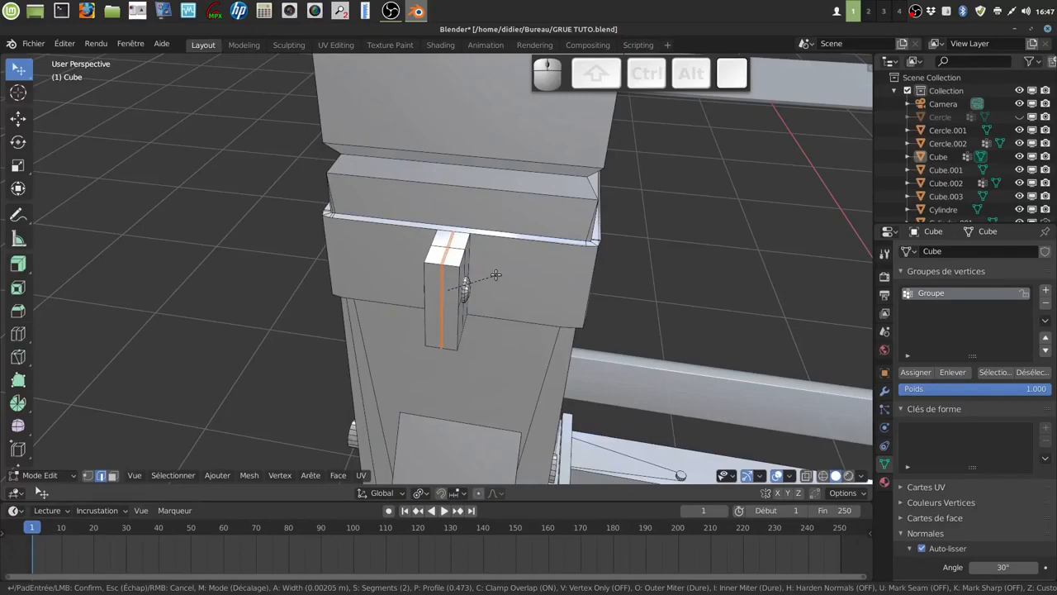
{"action": "left_click", "coordinate": [496, 274]}
{"action": "middle_click_drag", "start_coordinate": [496, 276], "coordinate": [546, 279]}
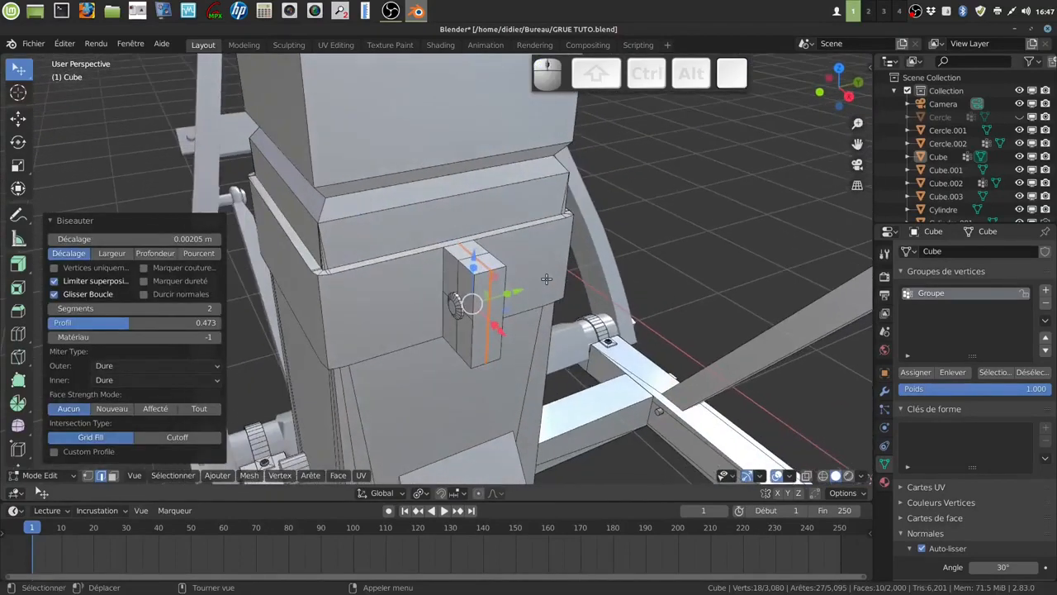
Step: Reduce the selection to the bevel's middle edges and scale them inward to form a groove around the square block
{"action": "key", "text": "ctrl"}
{"action": "key", "text": "ctrl+KP_Subtract"}
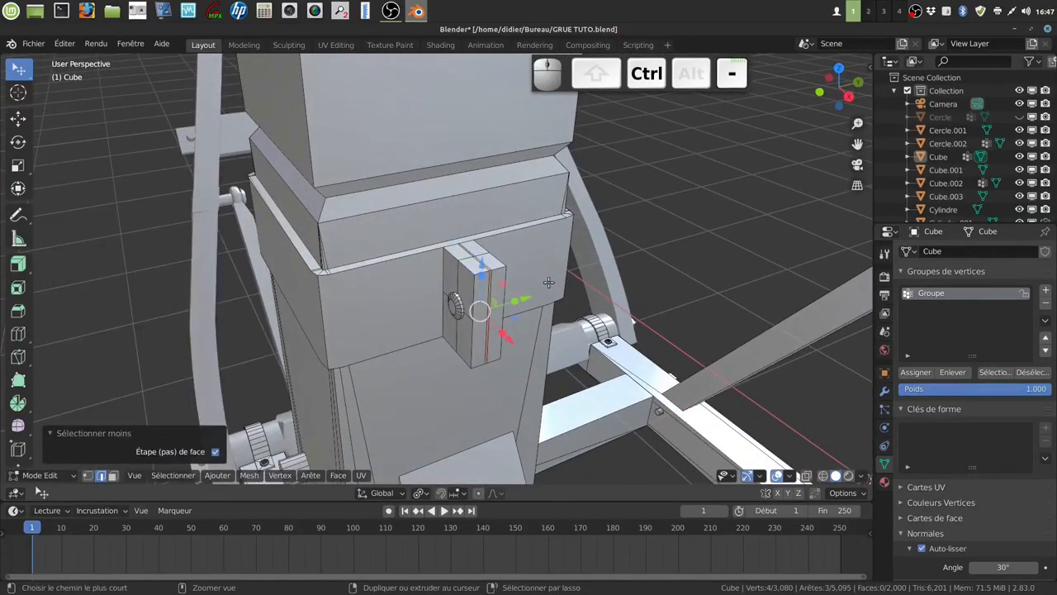
{"action": "key", "text": "s"}
{"action": "left_click", "coordinate": [551, 304]}
{"action": "key", "text": "Tab"}
Step: Connect the opposite corners of the drilled lug's side face beside the collar with two crossing diagonal edges
{"action": "mouse_move", "coordinate": [496, 301]}
{"action": "middle_mouse_down"}
{"action": "mouse_move", "coordinate": [480, 305]}
{"action": "mouse_move", "coordinate": [558, 330]}
{"action": "mouse_move", "coordinate": [539, 312]}
{"action": "mouse_move", "coordinate": [548, 306]}
{"action": "mouse_move", "coordinate": [384, 327]}
{"action": "mouse_move", "coordinate": [626, 263]}
{"action": "mouse_move", "coordinate": [588, 306]}
{"action": "mouse_move", "coordinate": [501, 297]}
{"action": "mouse_move", "coordinate": [567, 276]}
{"action": "mouse_move", "coordinate": [510, 309]}
{"action": "mouse_move", "coordinate": [514, 317]}
{"action": "mouse_move", "coordinate": [460, 289]}
{"action": "mouse_move", "coordinate": [460, 313]}
{"action": "middle_mouse_up"}
{"action": "scroll", "coordinate": [506, 310], "scroll_direction": "up", "scroll_amount": 3}
{"action": "key", "text": "Tab"}
{"action": "scroll", "coordinate": [496, 305], "scroll_direction": "up", "scroll_amount": 2}
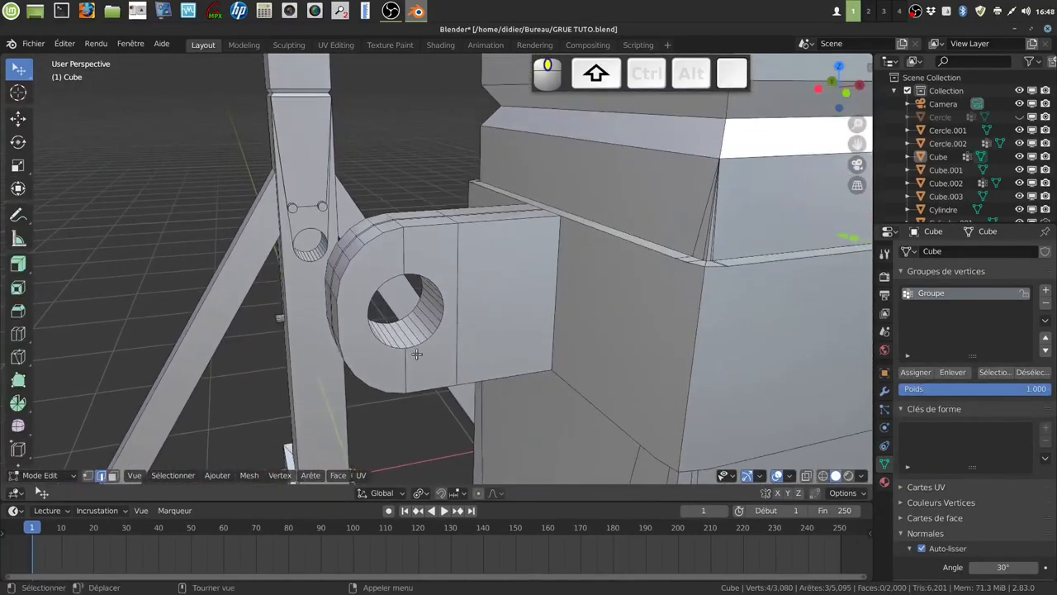
{"action": "key", "text": "1"}
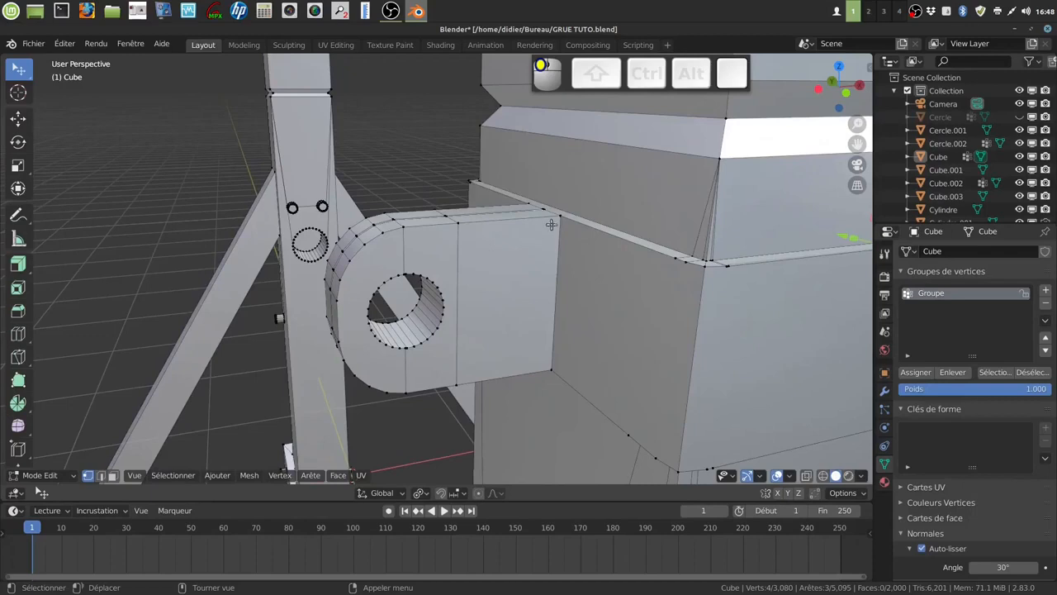
{"action": "left_click_drag", "start_coordinate": [551, 224], "coordinate": [554, 228]}
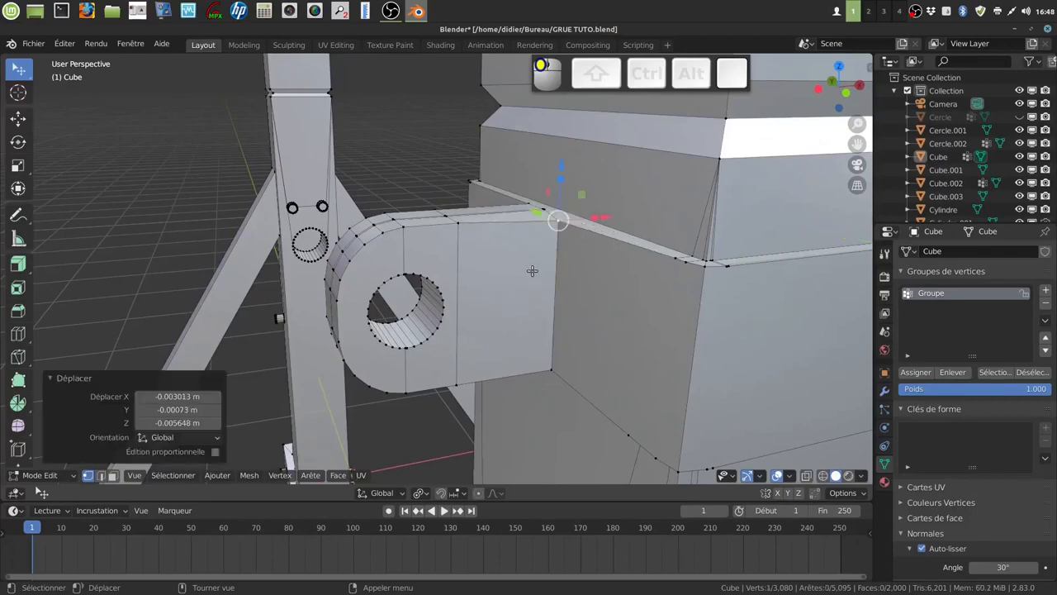
{"action": "key", "text": "alt+a"}
{"action": "middle_click_drag", "start_coordinate": [541, 272], "coordinate": [559, 267]}
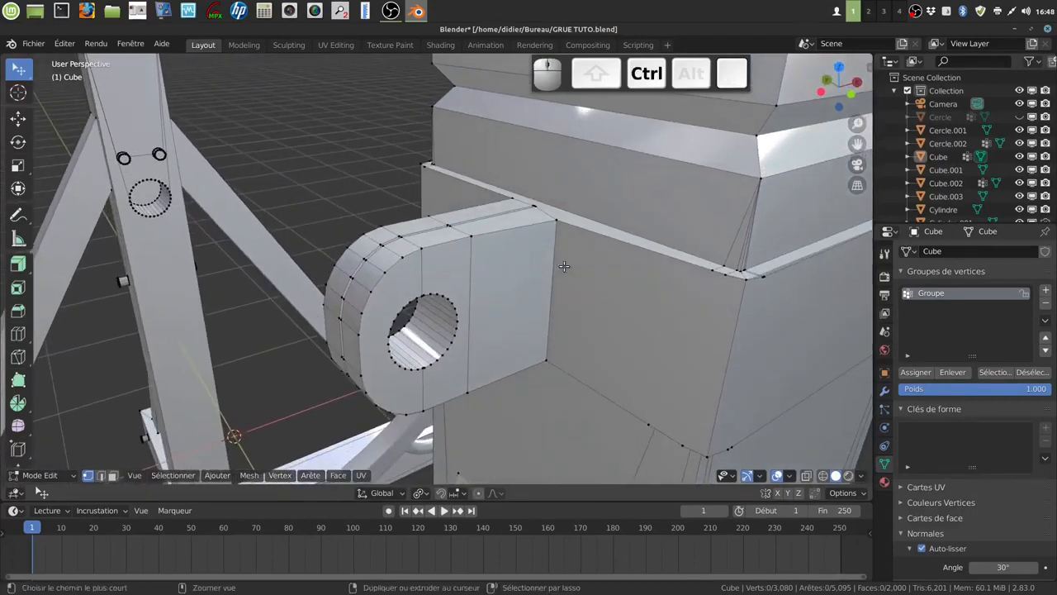
{"action": "key", "text": "ctrl+z"}
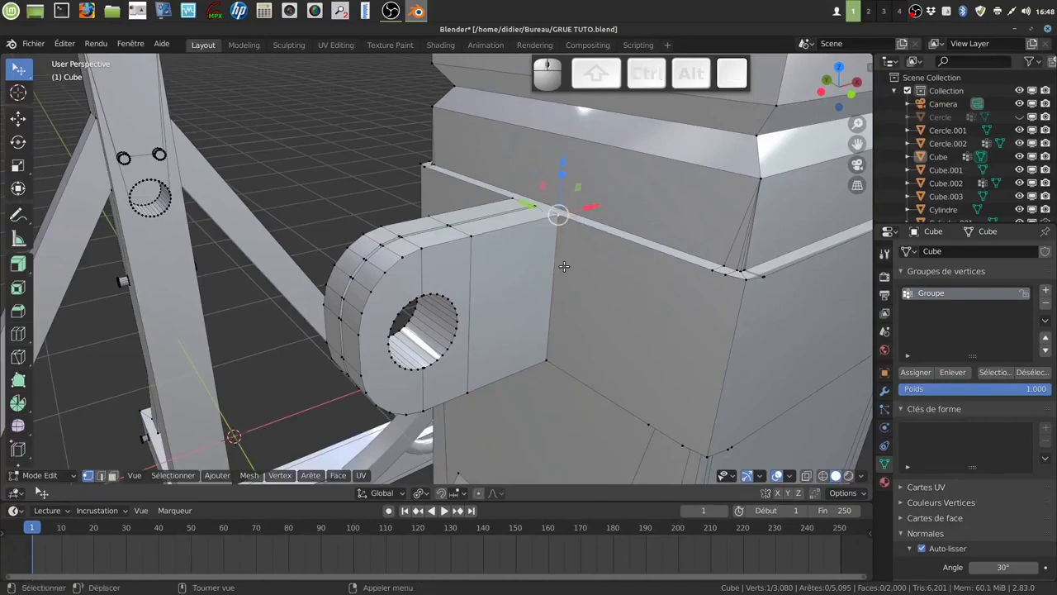
{"action": "middle_click_drag", "start_coordinate": [575, 282], "coordinate": [493, 373]}
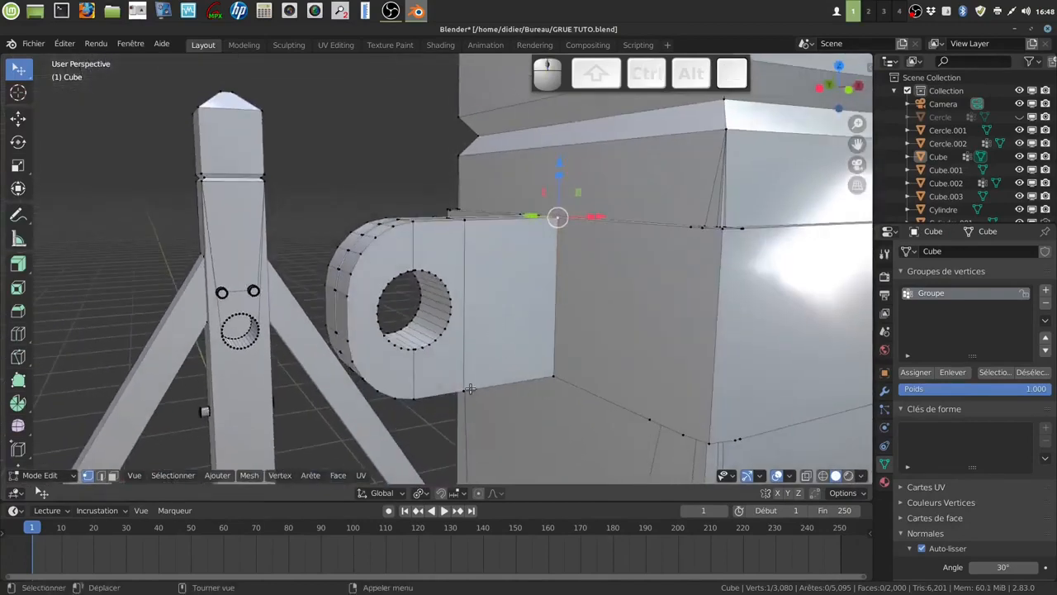
{"action": "left_click", "coordinate": [465, 390], "text": "shift"}
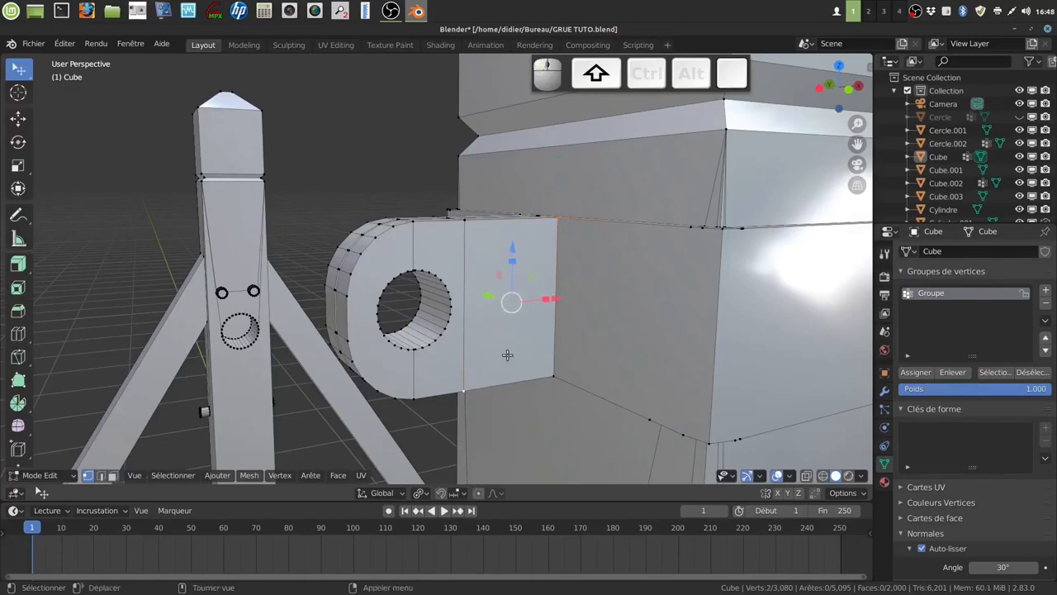
{"action": "middle_click_drag", "start_coordinate": [507, 354], "coordinate": [474, 304]}
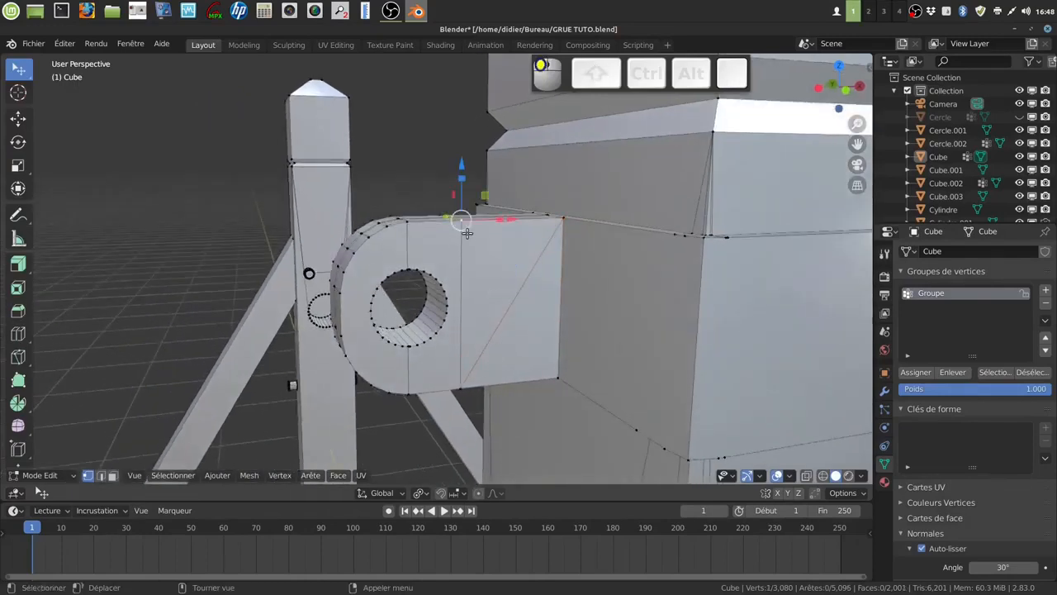
{"action": "middle_click_drag", "start_coordinate": [532, 349], "coordinate": [523, 276]}
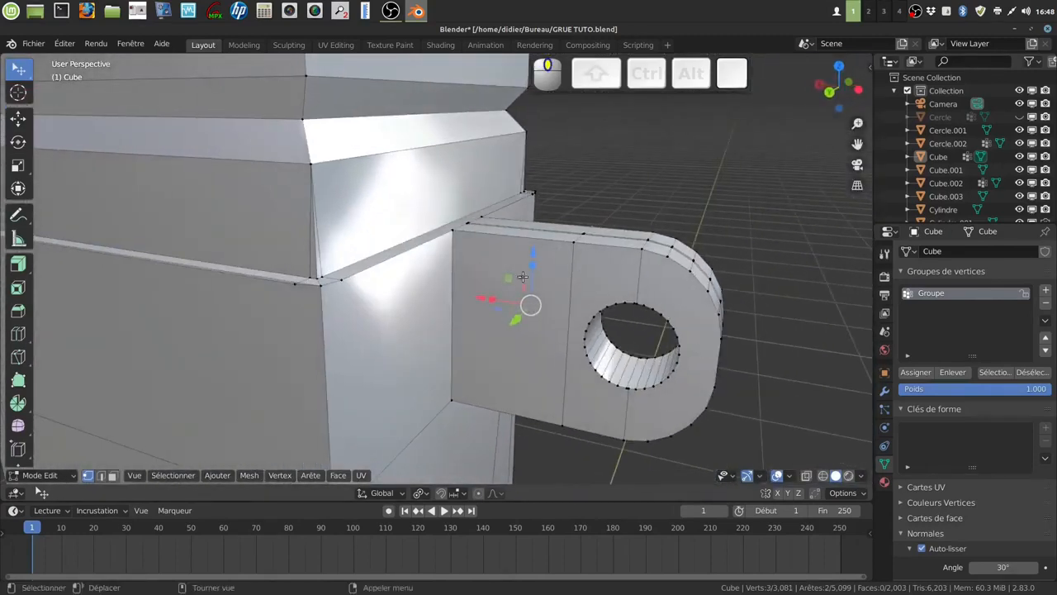
Step: Connect the opposite corners of the lug's other side face with two crossing diagonal edges, leaving both faces' centre vertices selected
{"action": "left_click", "coordinate": [551, 417], "text": "shift"}
{"action": "left_click", "coordinate": [573, 239]}
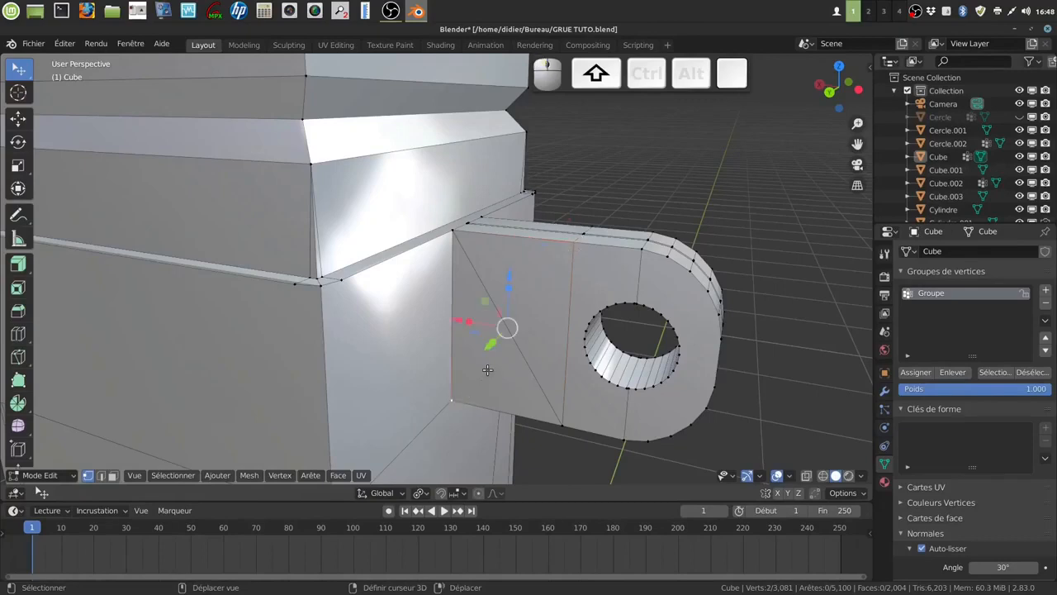
{"action": "middle_click_drag", "start_coordinate": [488, 370], "coordinate": [642, 377]}
{"action": "key", "text": "alt+a"}
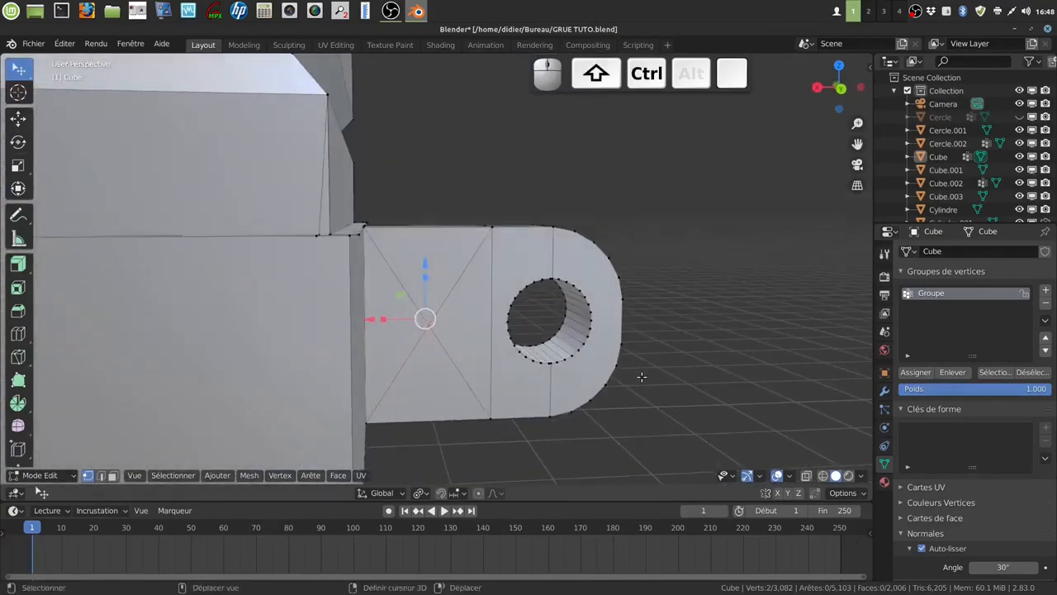
Step: Bevel the lug's selected centre vertices by 0.0743 m with 5 segments and profile 0.100, and round the outlines with LoopTools Circle
{"action": "key", "text": "ctrl+shift+b"}
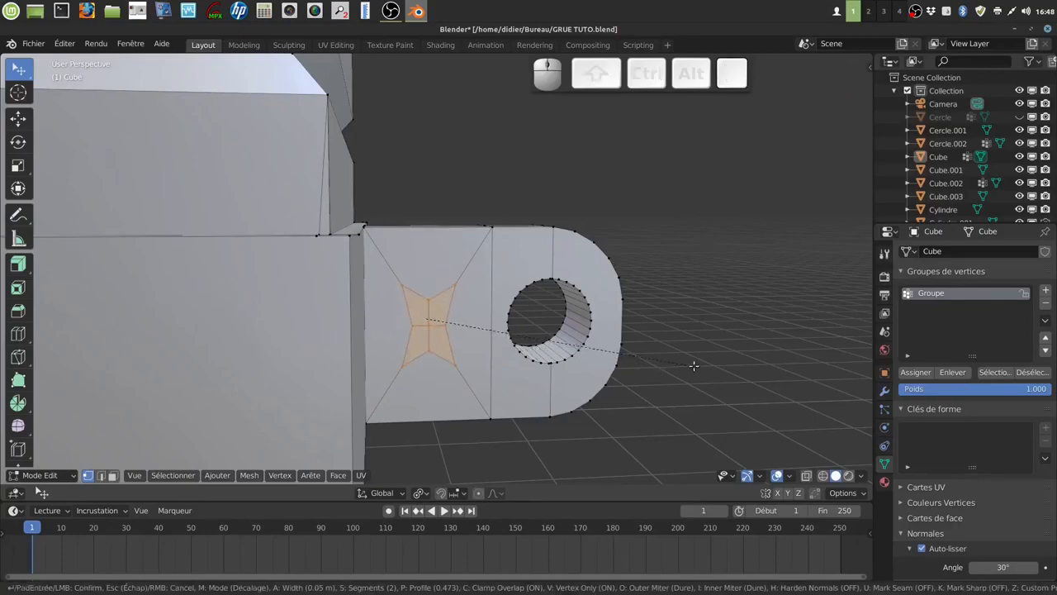
{"action": "scroll", "coordinate": [717, 360], "scroll_direction": "up", "scroll_amount": 3}
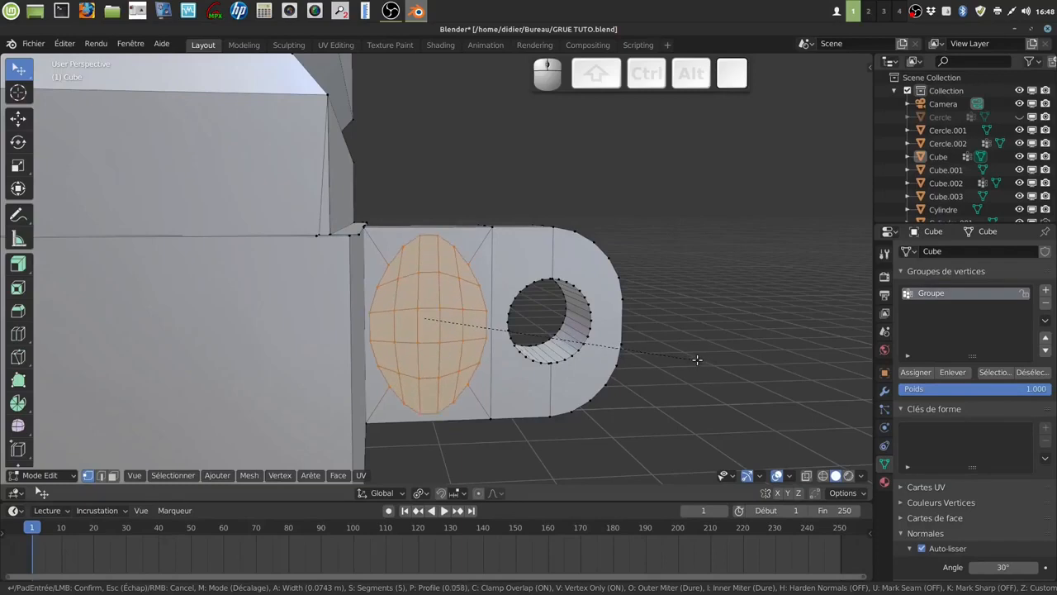
{"action": "left_click", "coordinate": [698, 360]}
{"action": "right_click", "coordinate": [701, 261]}
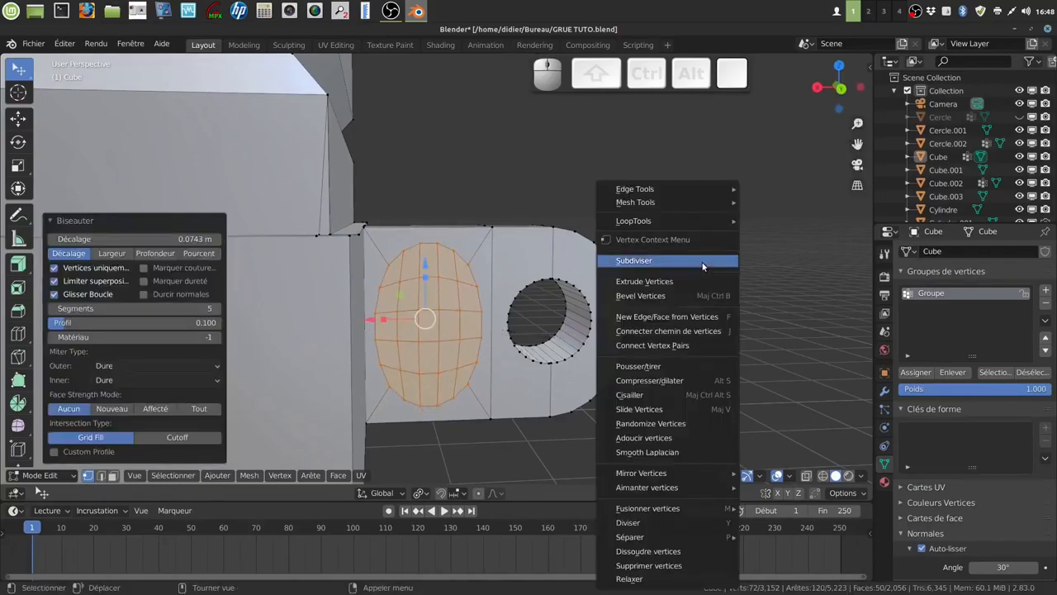
{"action": "mouse_move", "coordinate": [686, 219]}
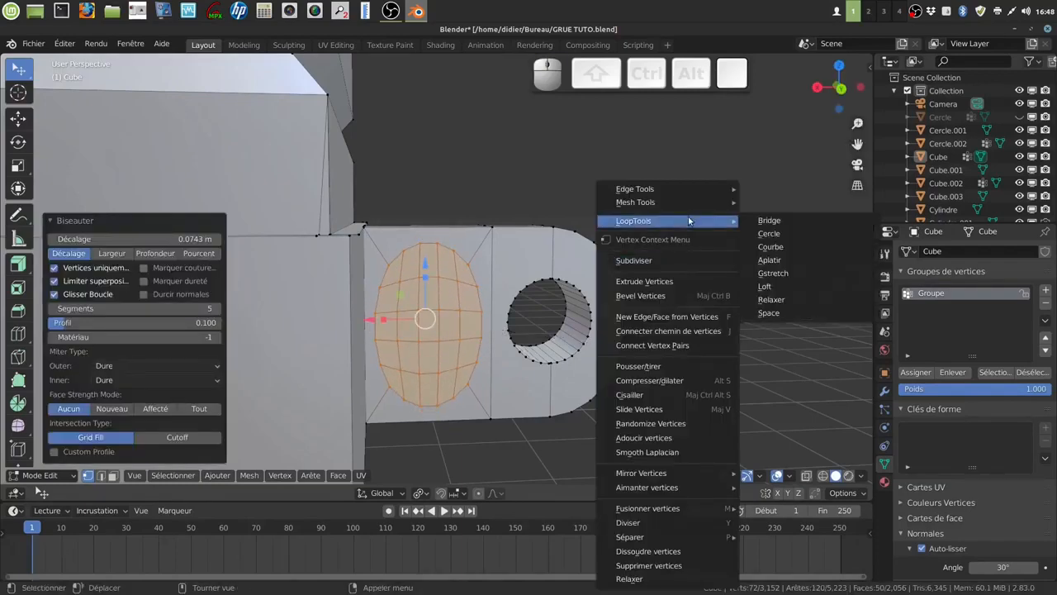
{"action": "left_click", "coordinate": [770, 234]}
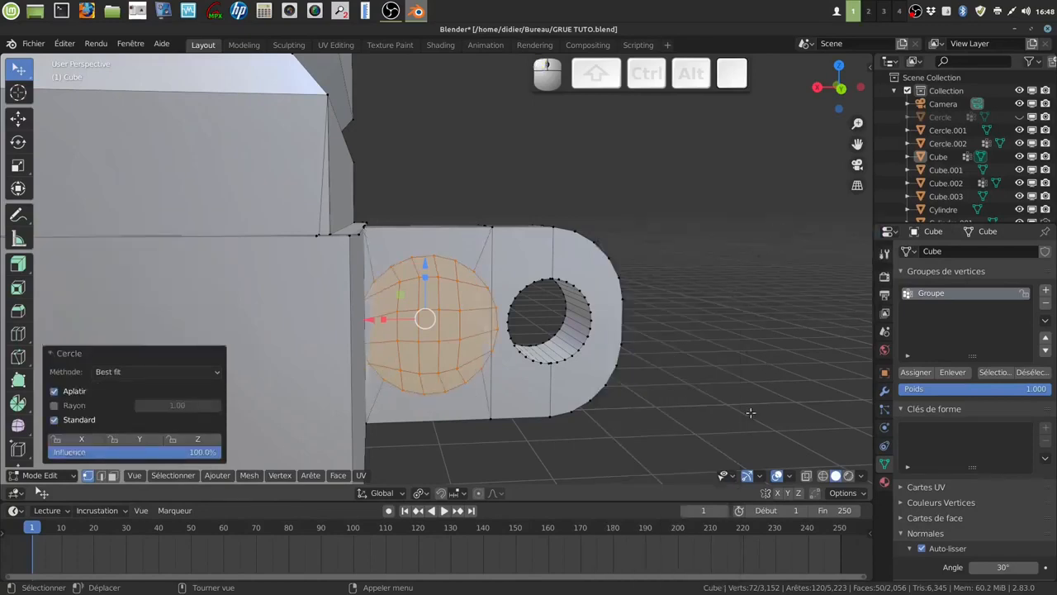
Step: Scale the circular patches on the lug down by 0.488 and again by 0.788
{"action": "key", "text": "s"}
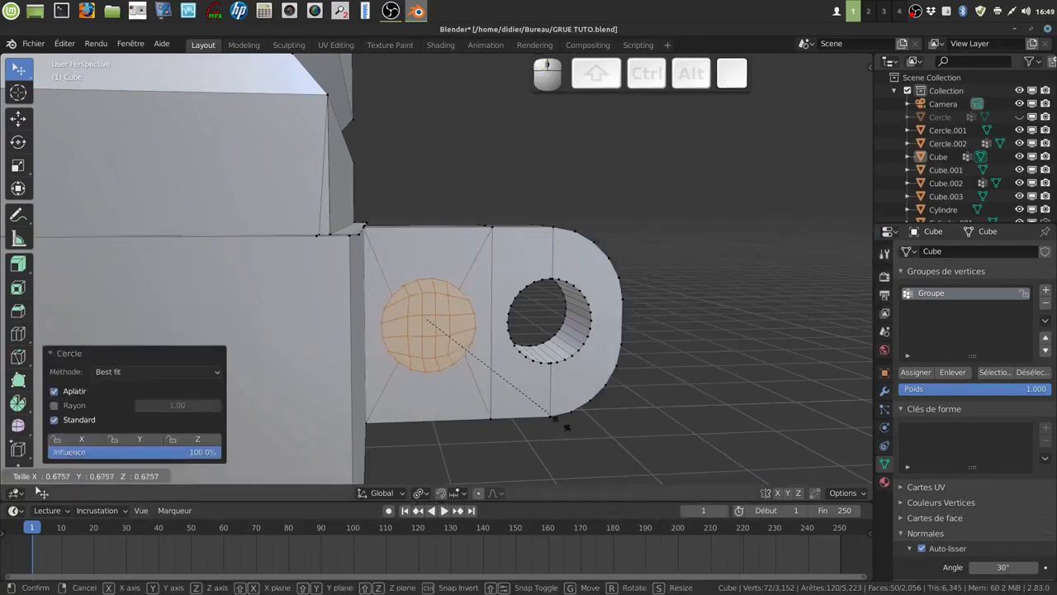
{"action": "left_click", "coordinate": [516, 400]}
{"action": "mouse_move", "coordinate": [578, 383]}
{"action": "middle_mouse_down"}
{"action": "mouse_move", "coordinate": [499, 397]}
{"action": "mouse_move", "coordinate": [484, 377]}
{"action": "mouse_move", "coordinate": [559, 392]}
{"action": "mouse_move", "coordinate": [570, 374]}
{"action": "mouse_move", "coordinate": [550, 378]}
{"action": "mouse_move", "coordinate": [568, 376]}
{"action": "middle_mouse_up"}
{"action": "key", "text": "s"}
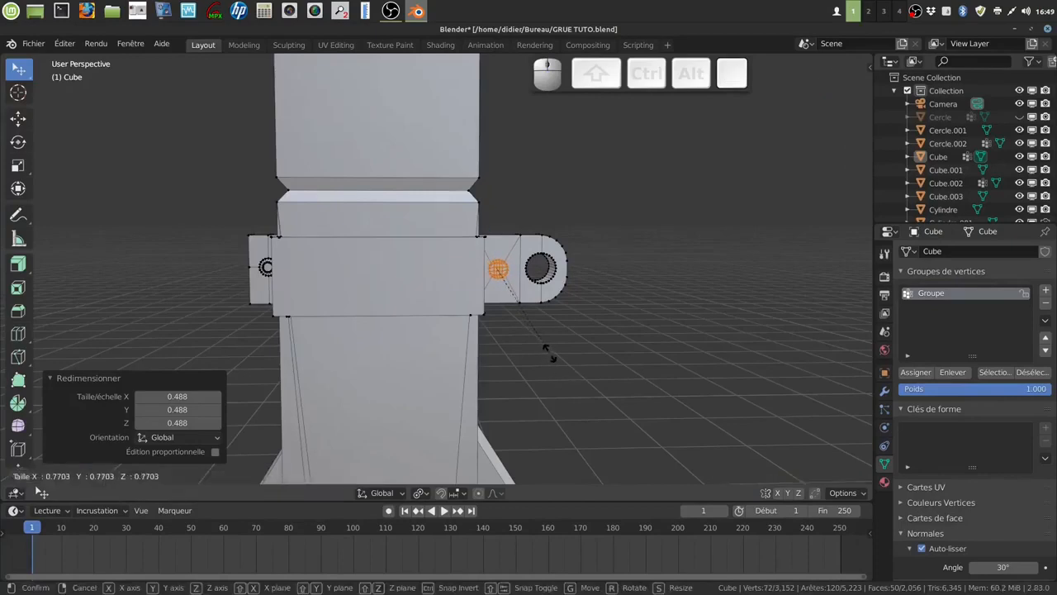
{"action": "left_click", "coordinate": [552, 353]}
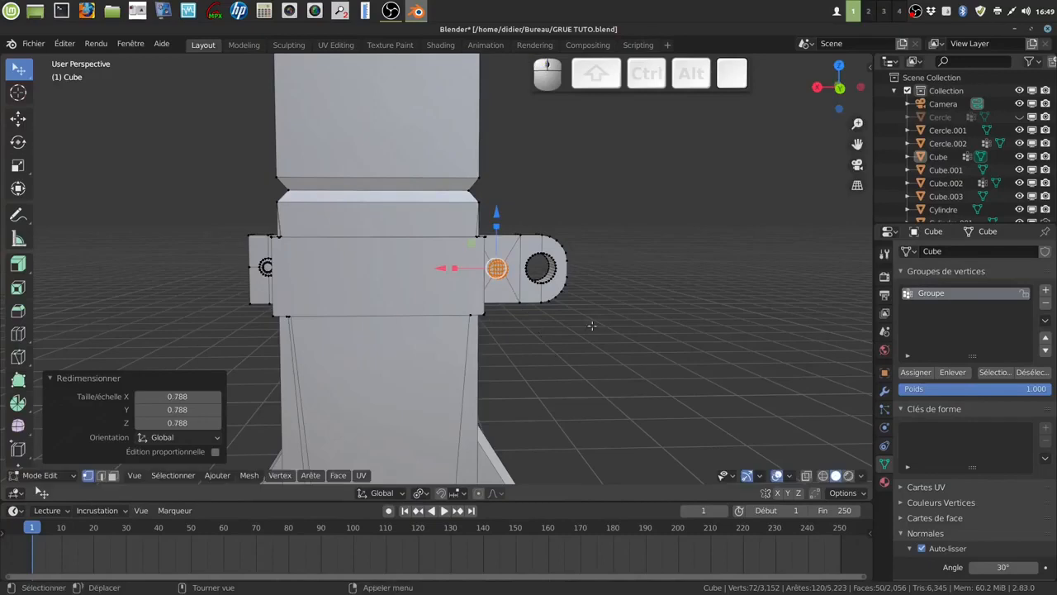
Step: Extrude the lug's circular faces outward by 0.006317 m in face selection mode to form bolt heads
{"action": "middle_click_drag", "start_coordinate": [592, 326], "coordinate": [519, 355]}
{"action": "scroll", "coordinate": [548, 328], "scroll_direction": "up", "scroll_amount": 5}
{"action": "middle_click_drag", "start_coordinate": [555, 325], "coordinate": [432, 351], "text": "shift"}
{"action": "scroll", "coordinate": [488, 350], "scroll_direction": "up", "scroll_amount": 1}
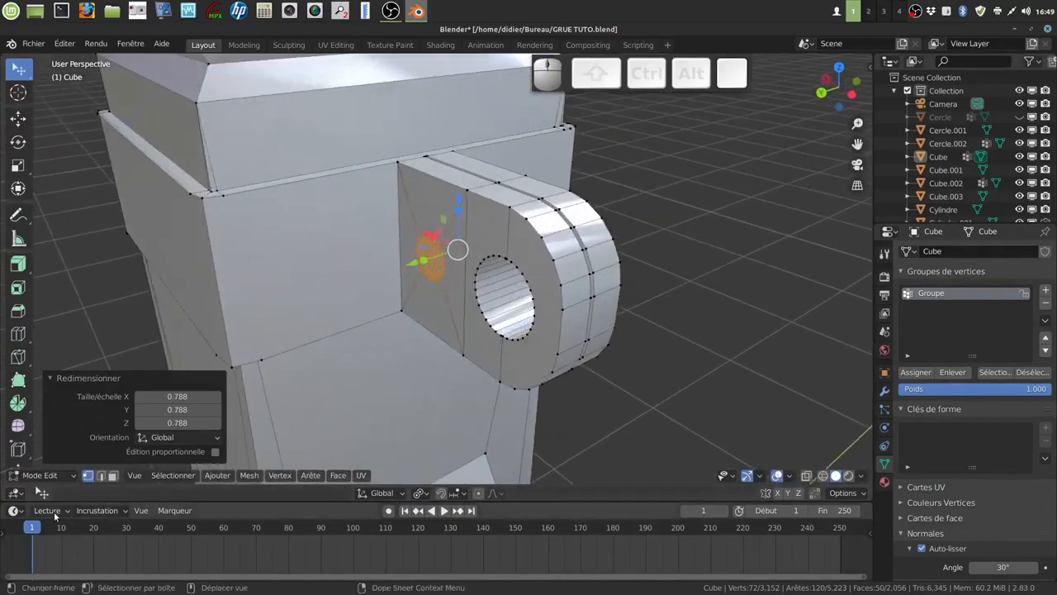
{"action": "left_click", "coordinate": [112, 477]}
{"action": "middle_click_drag", "start_coordinate": [490, 390], "coordinate": [489, 396]}
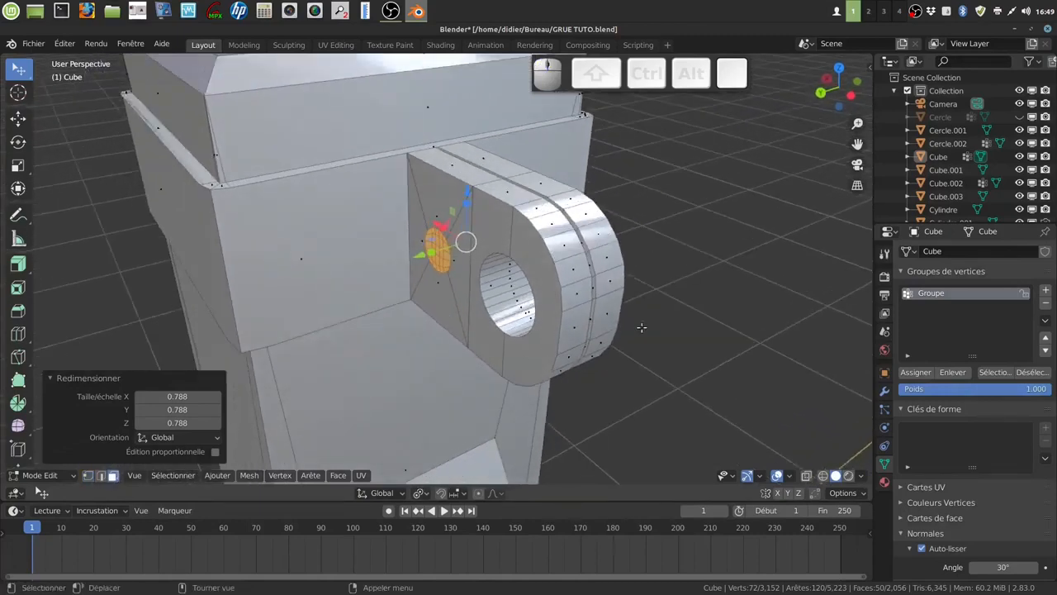
{"action": "key", "text": "e"}
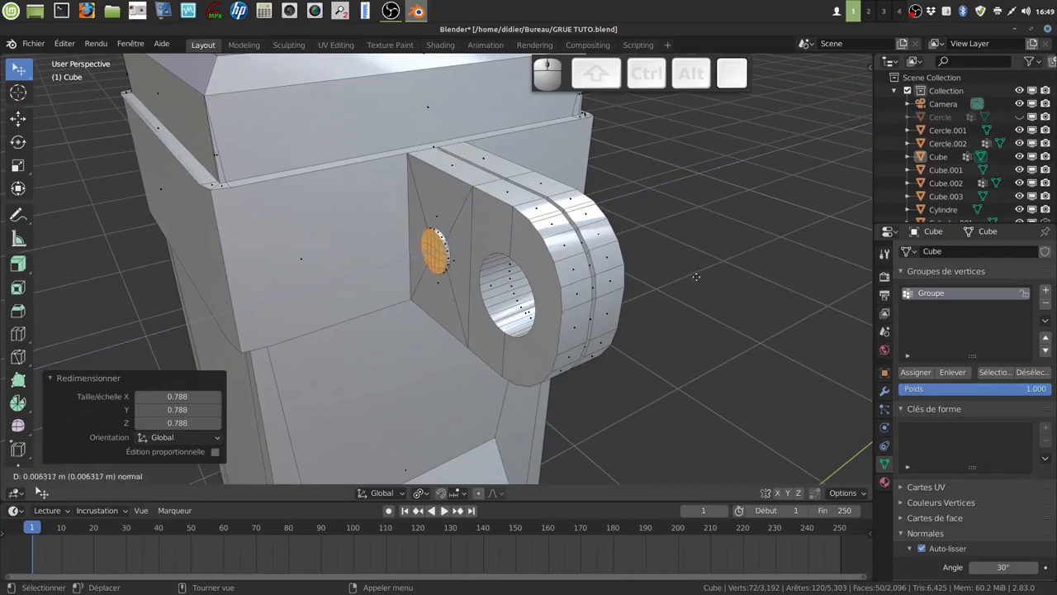
{"action": "left_click", "coordinate": [696, 277]}
Step: Extrude the bolt-head faces a little further, scale their ends by 0.574 and dissolve each end into a single face
{"action": "key", "text": "e"}
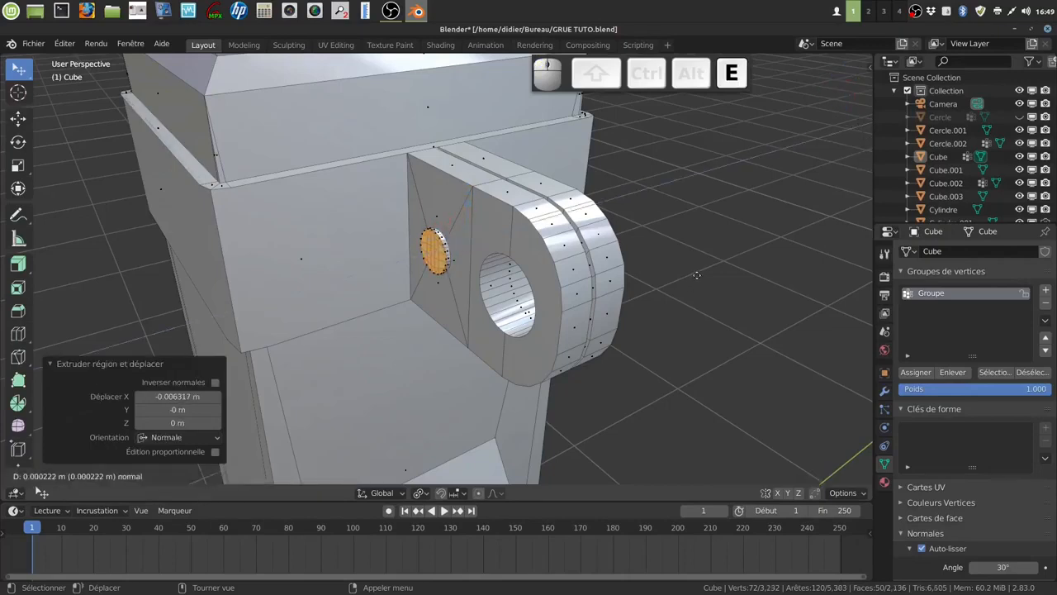
{"action": "left_click", "coordinate": [656, 329]}
{"action": "key", "text": "s"}
{"action": "left_click", "coordinate": [568, 313]}
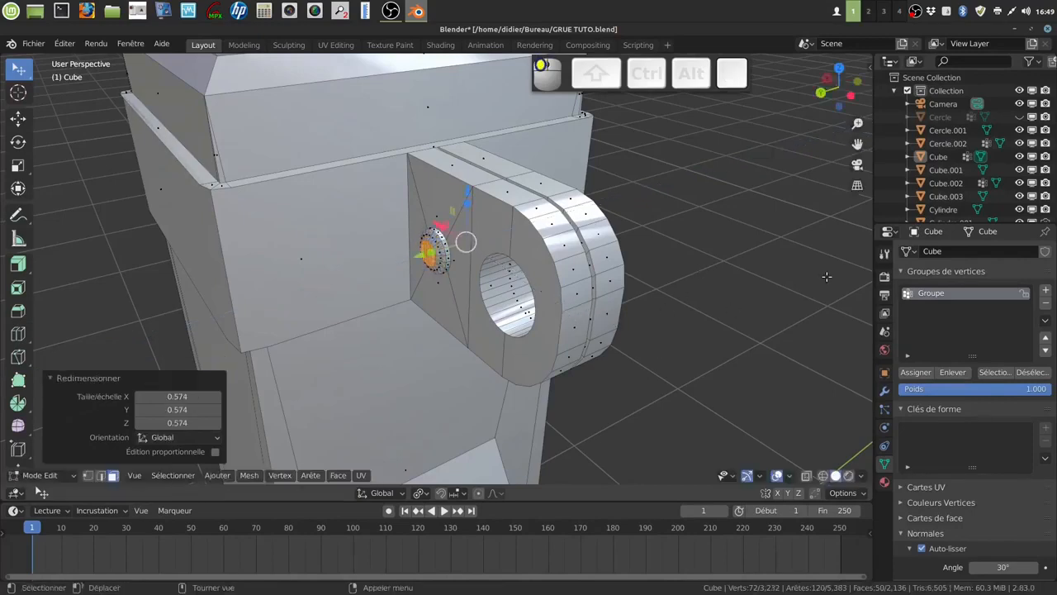
{"action": "key", "text": "ctrl+x"}
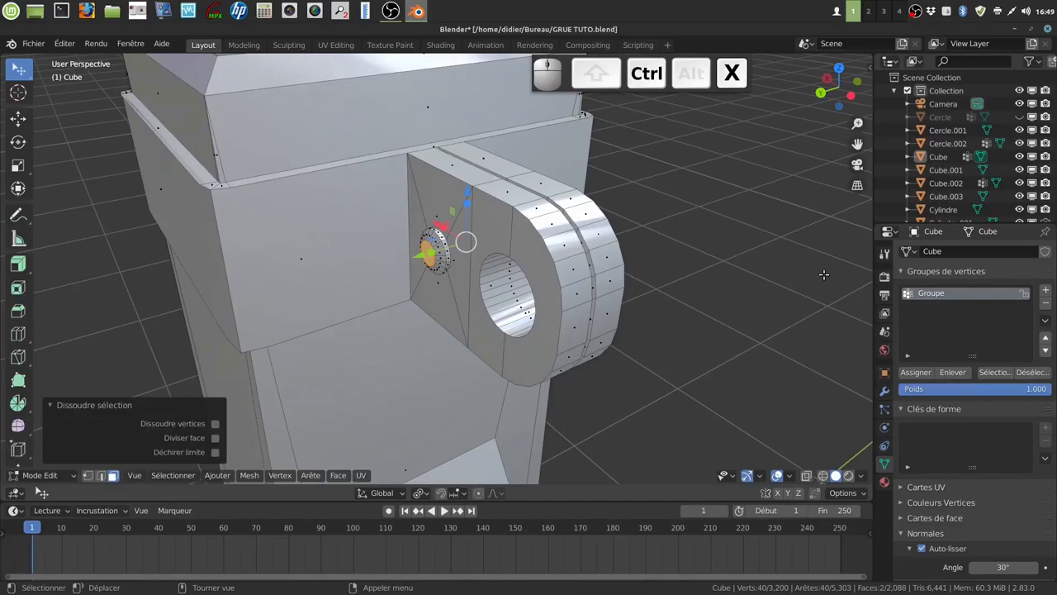
Step: Examine the detailed collar, both tower posts and the crane frame from several angles in object and edit mode
{"action": "key", "text": "Tab"}
{"action": "scroll", "coordinate": [754, 265], "scroll_direction": "down", "scroll_amount": 2}
{"action": "middle_click_drag", "start_coordinate": [753, 265], "coordinate": [579, 291]}
{"action": "scroll", "coordinate": [541, 302], "scroll_direction": "down", "scroll_amount": 6}
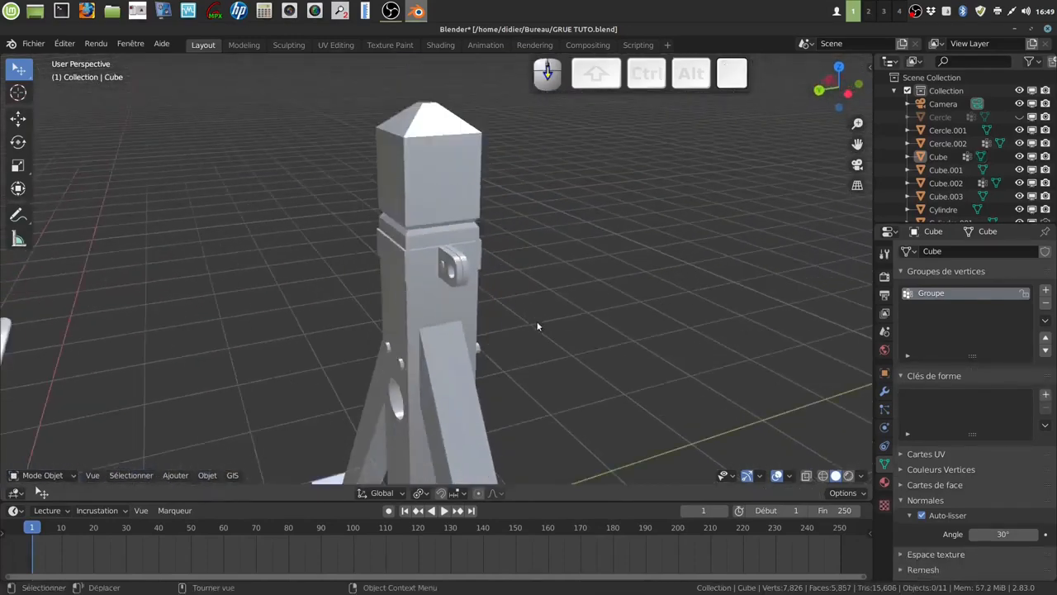
{"action": "middle_click_drag", "start_coordinate": [479, 335], "coordinate": [503, 353]}
{"action": "scroll", "coordinate": [521, 360], "scroll_direction": "up", "scroll_amount": 5}
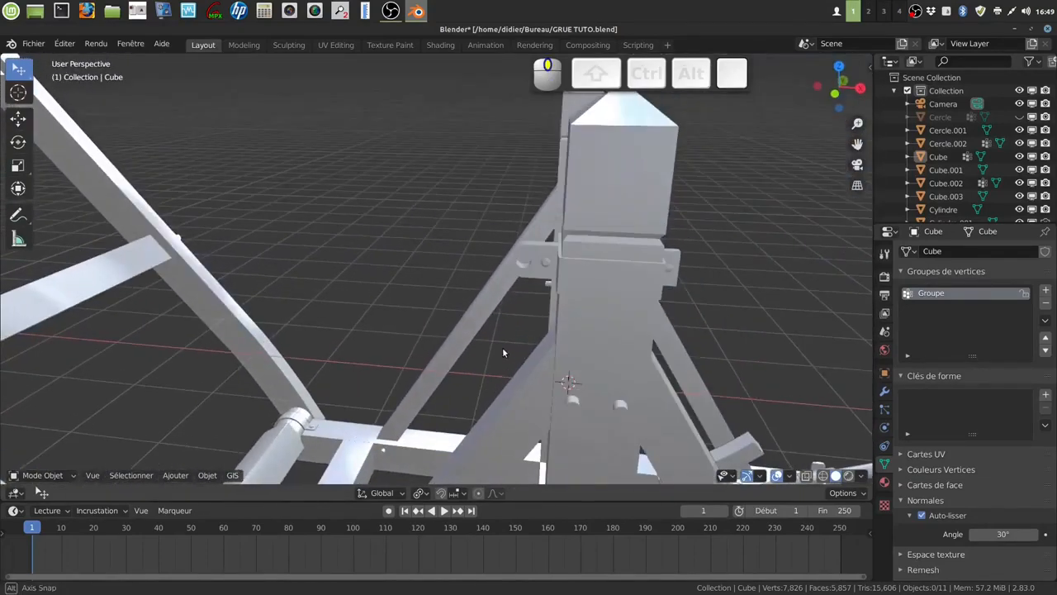
{"action": "scroll", "coordinate": [506, 352], "scroll_direction": "down", "scroll_amount": 5}
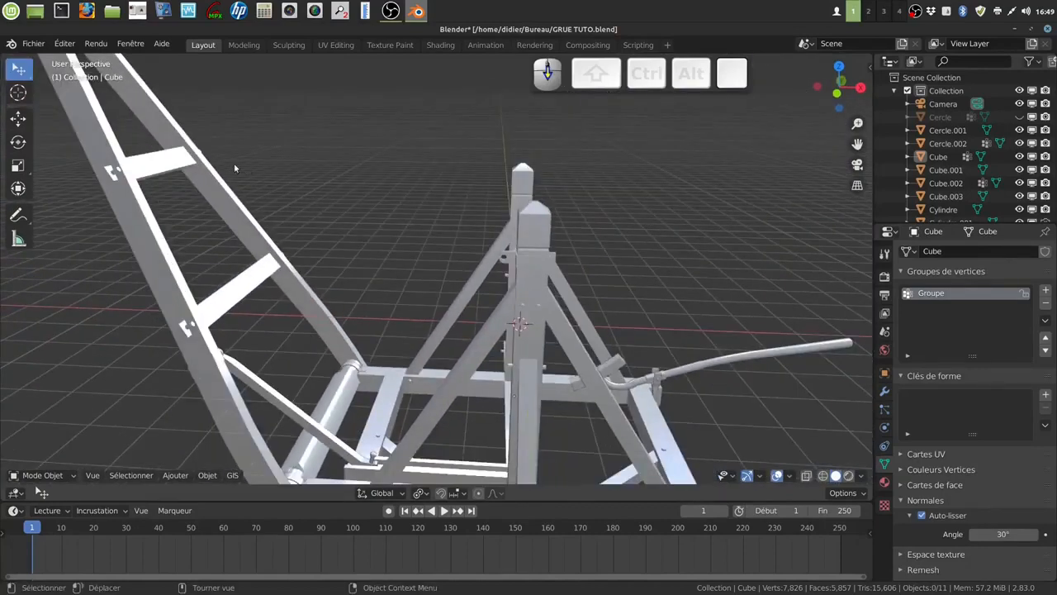
{"action": "scroll", "coordinate": [607, 304], "scroll_direction": "up", "scroll_amount": 3}
{"action": "middle_click_drag", "start_coordinate": [626, 318], "coordinate": [658, 321]}
{"action": "middle_click_drag", "start_coordinate": [584, 328], "coordinate": [584, 324]}
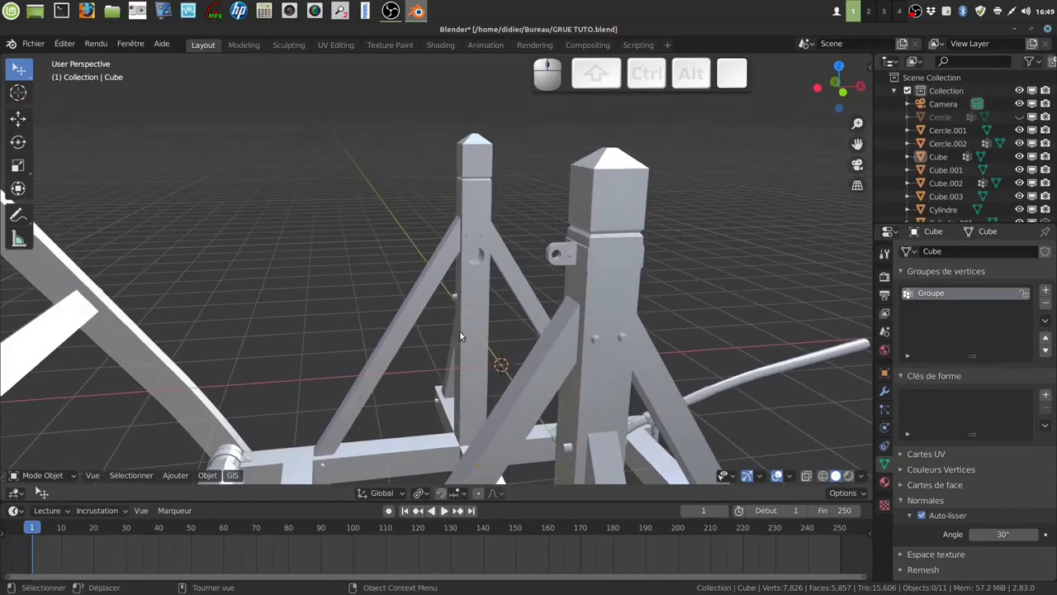
{"action": "key", "text": "Tab"}
{"action": "middle_click_drag", "start_coordinate": [464, 333], "coordinate": [488, 332]}
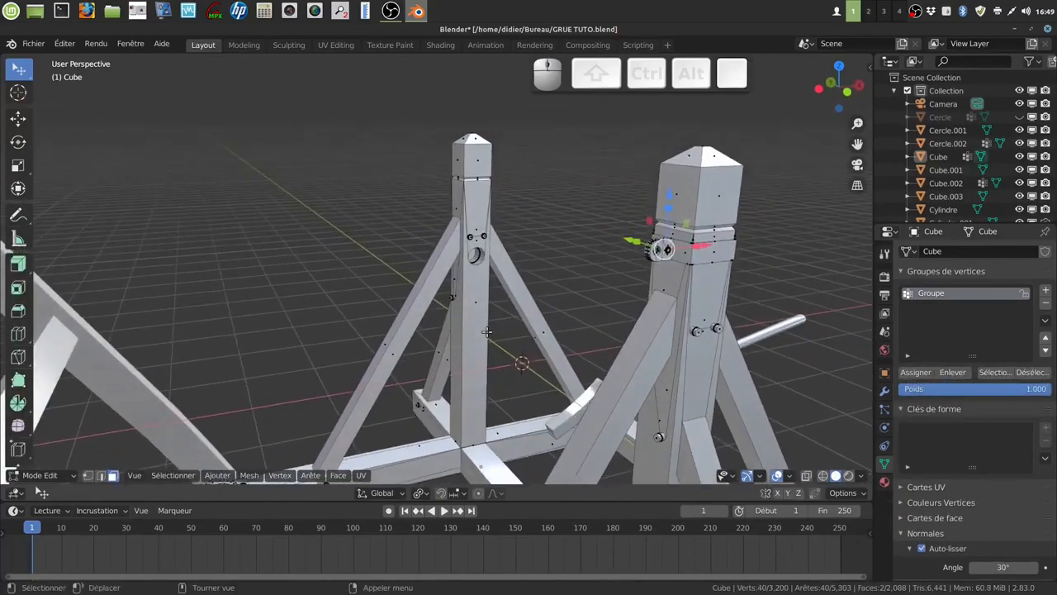
{"action": "scroll", "coordinate": [487, 331], "scroll_direction": "down", "scroll_amount": 4}
{"action": "key", "text": "a"}
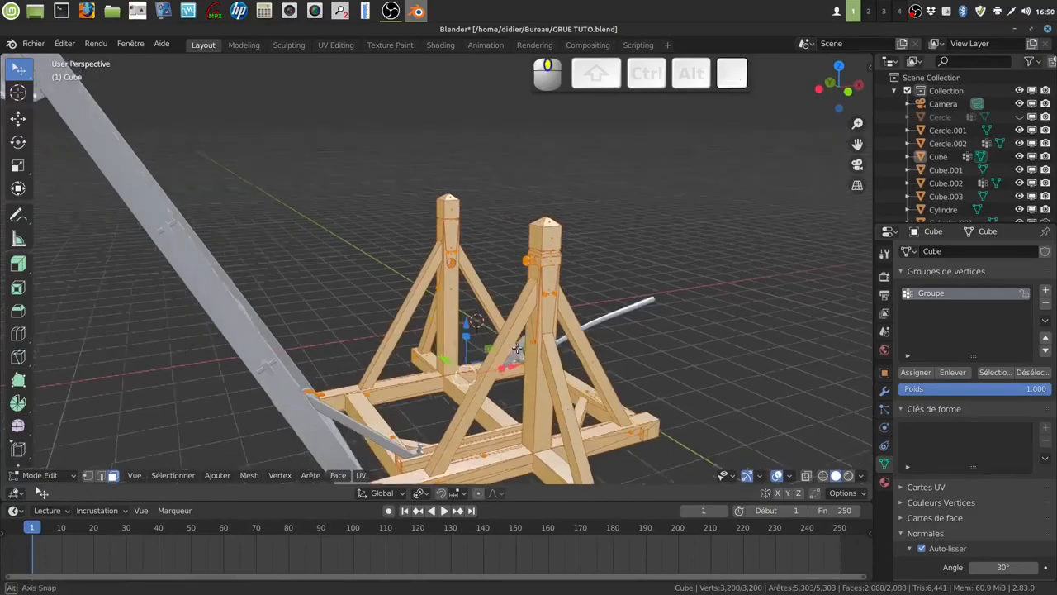
{"action": "key", "text": "alt+a"}
{"action": "middle_click_drag", "start_coordinate": [517, 343], "coordinate": [453, 350]}
{"action": "scroll", "coordinate": [531, 369], "scroll_direction": "up", "scroll_amount": 2}
{"action": "middle_click_drag", "start_coordinate": [531, 368], "coordinate": [455, 324]}
{"action": "scroll", "coordinate": [594, 326], "scroll_direction": "up", "scroll_amount": 1}
{"action": "middle_click_drag", "start_coordinate": [594, 327], "coordinate": [552, 321]}
{"action": "key", "text": "Tab"}
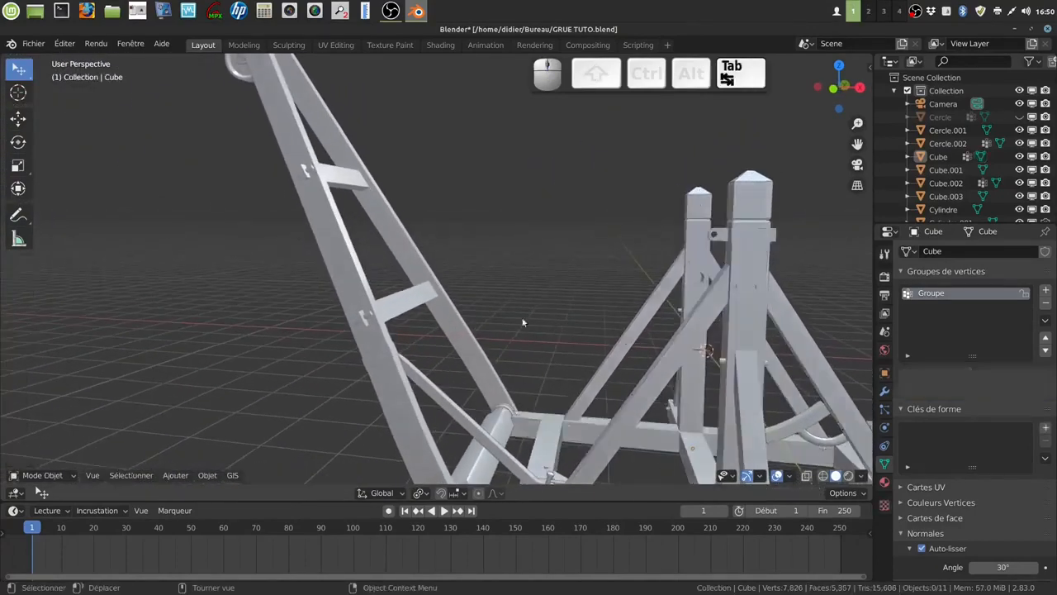
{"action": "middle_click_drag", "start_coordinate": [496, 302], "coordinate": [525, 307]}
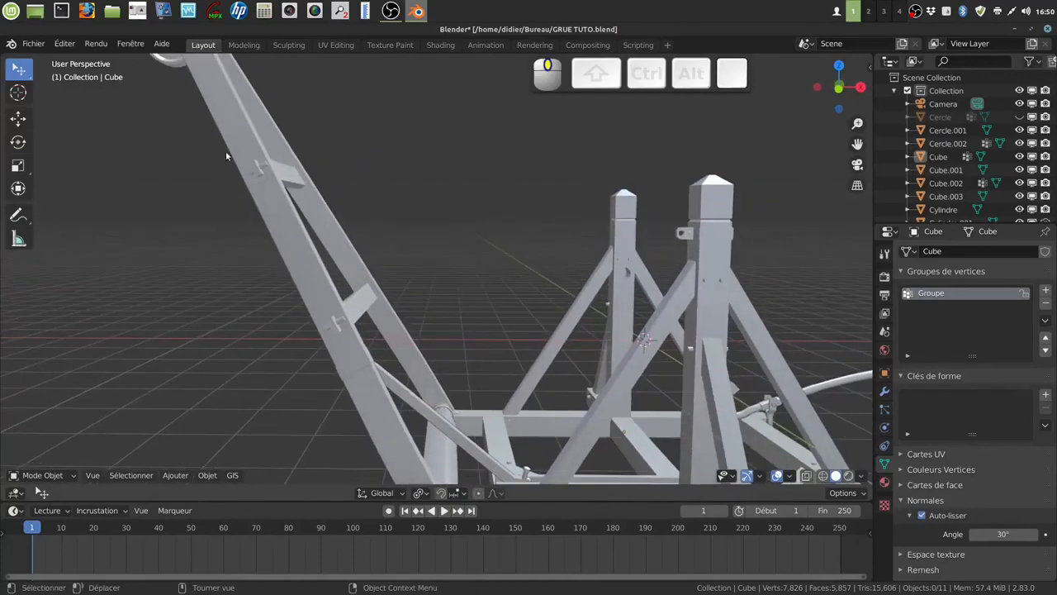
Step: Save the Blender file
{"action": "left_click", "coordinate": [33, 43]}
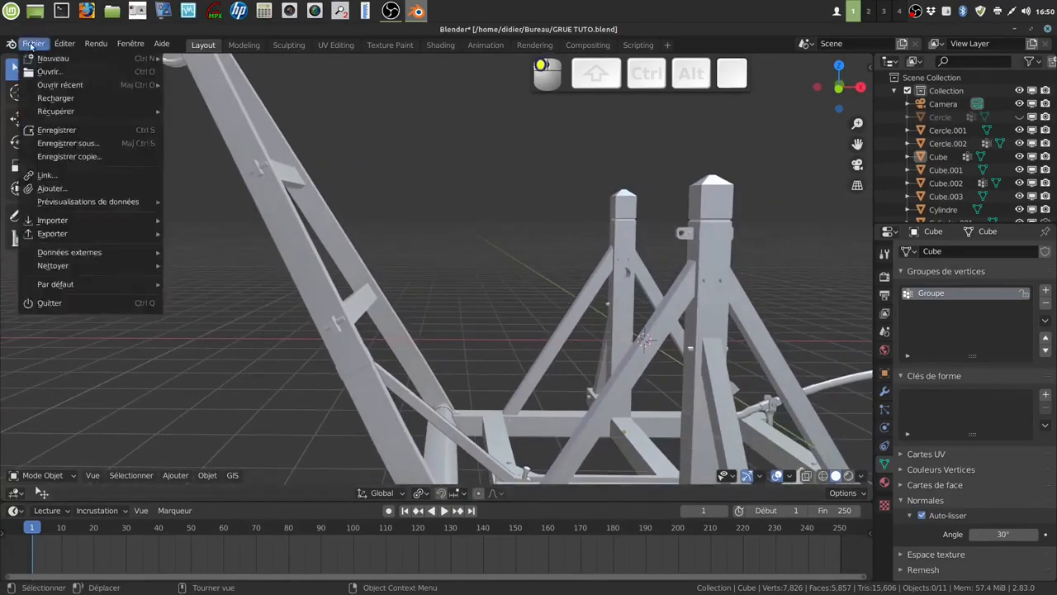
{"action": "left_click", "coordinate": [56, 130]}
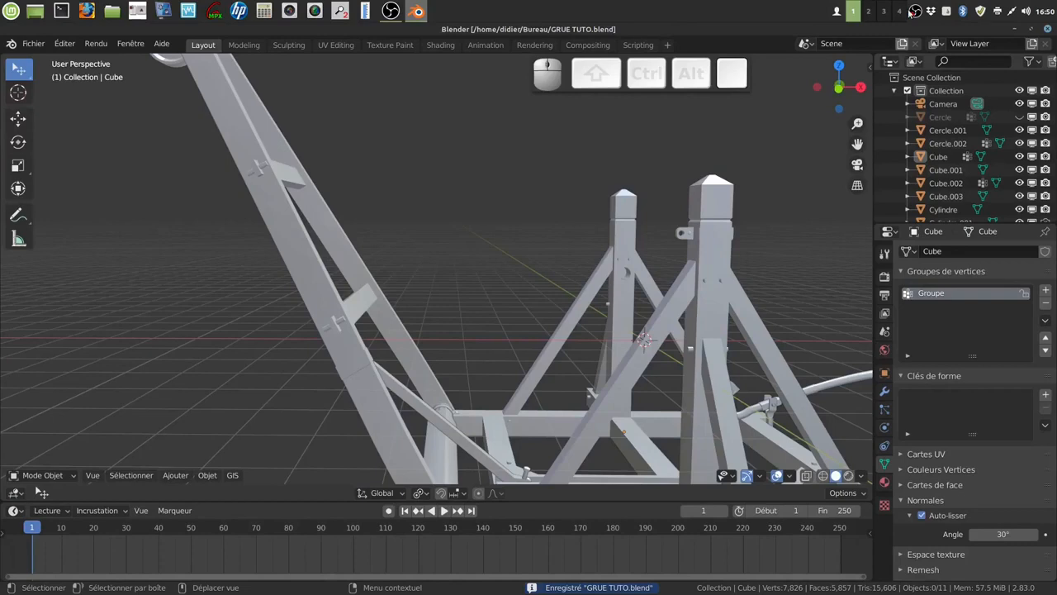
{"action": "left_click", "coordinate": [911, 12]}
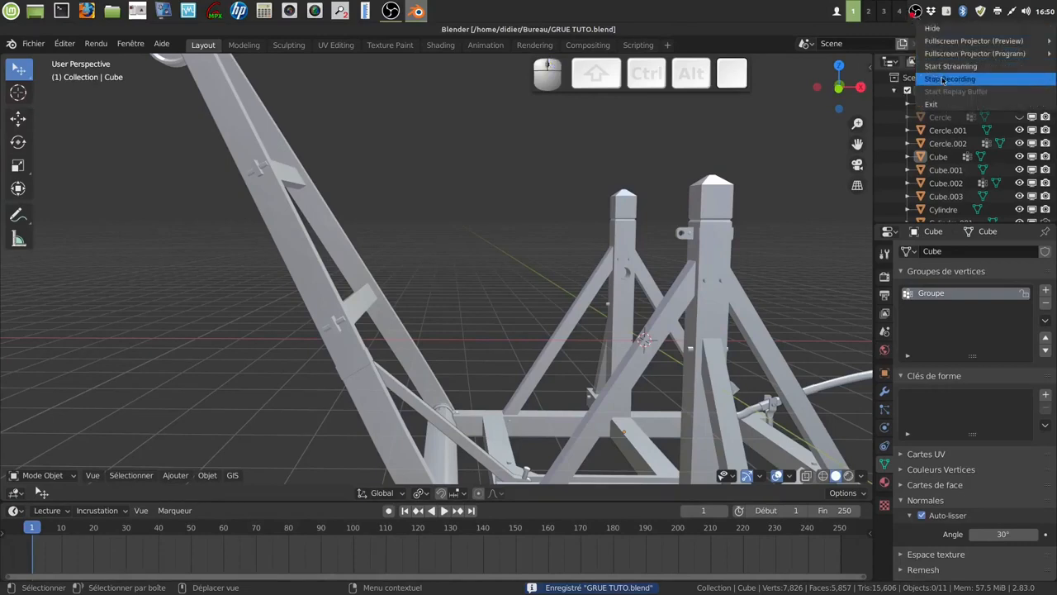
{"action": "left_click", "coordinate": [944, 80]}
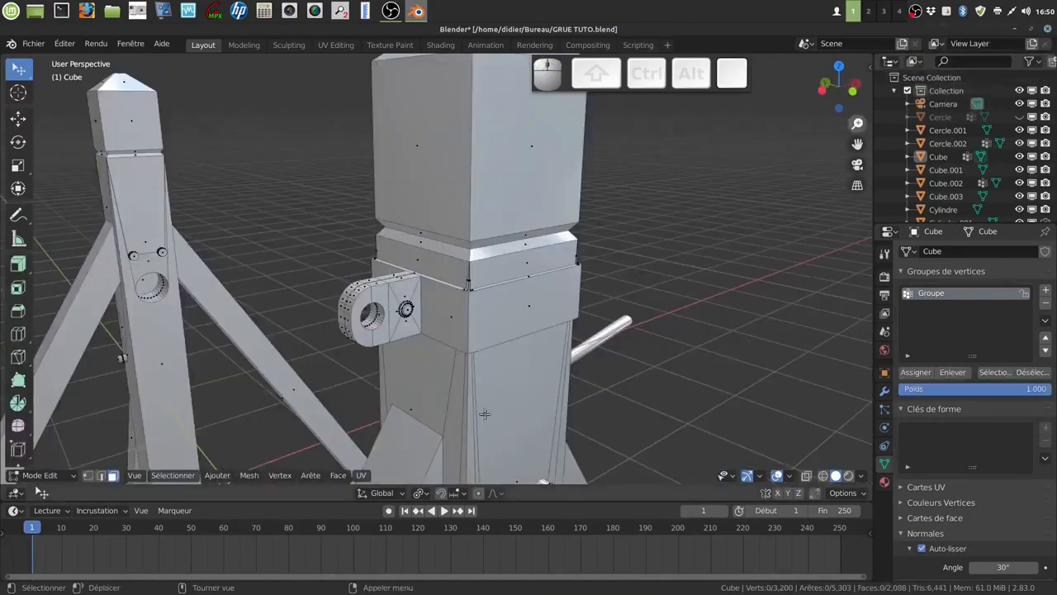
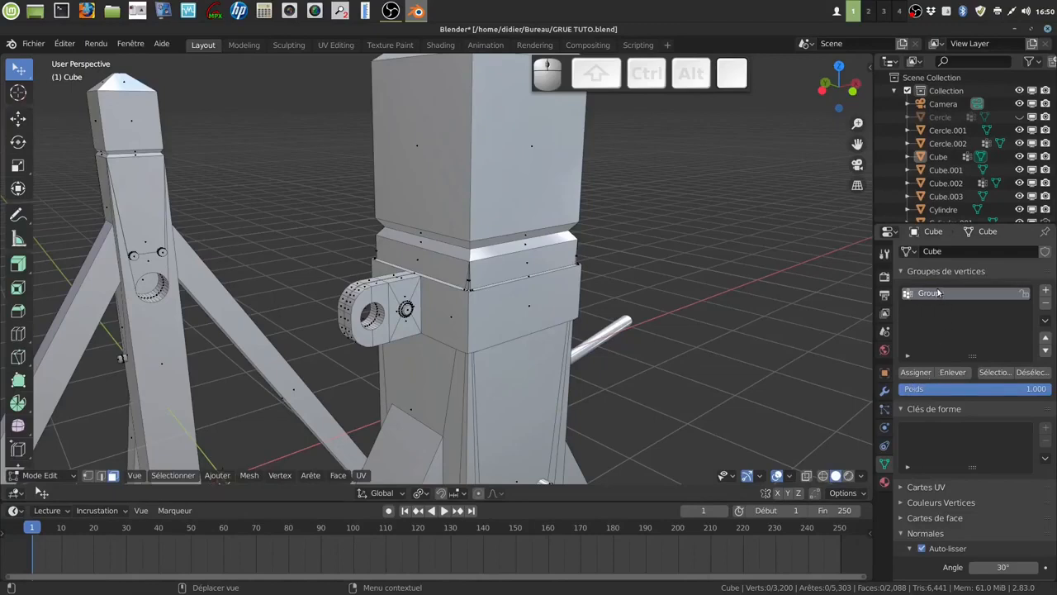
Step: Select the Groupe vertex group on the collar and add the lug's rounded, drilled end to the selection in wireframe display
{"action": "left_click", "coordinate": [999, 374]}
{"action": "middle_click_drag", "start_coordinate": [529, 313], "coordinate": [699, 347]}
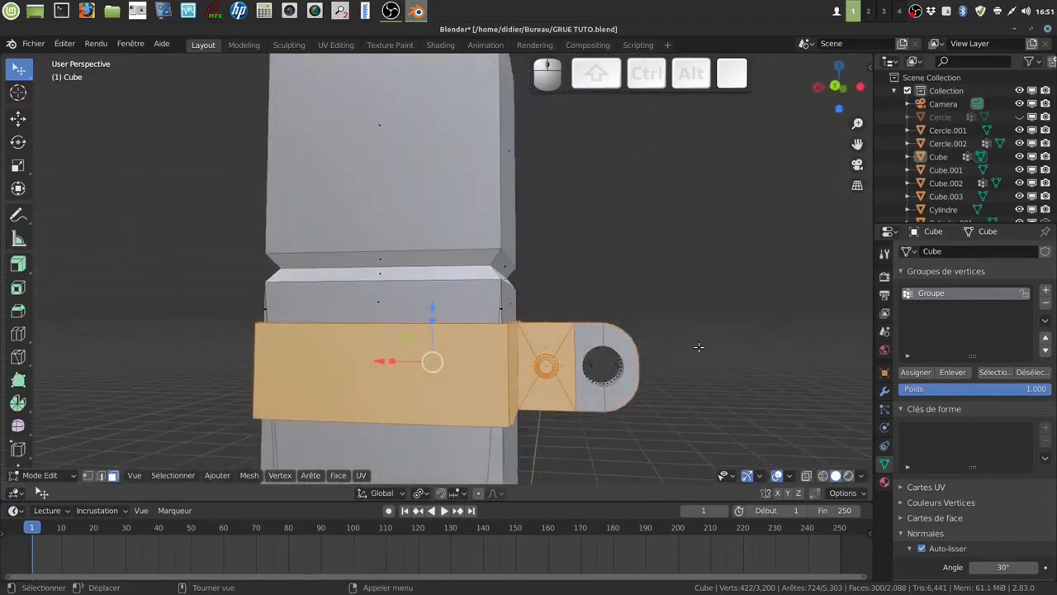
{"action": "key", "text": "z"}
{"action": "key", "text": "b"}
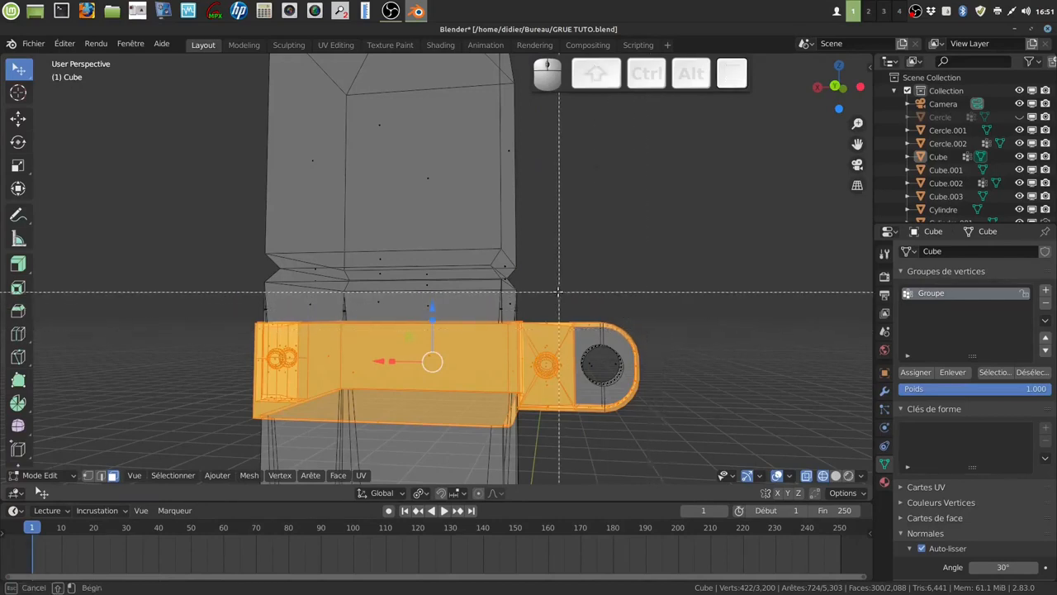
{"action": "left_click_drag", "start_coordinate": [563, 297], "coordinate": [673, 433]}
{"action": "mouse_move", "coordinate": [673, 434]}
{"action": "middle_mouse_down"}
{"action": "mouse_move", "coordinate": [617, 307]}
{"action": "mouse_move", "coordinate": [703, 300]}
{"action": "mouse_move", "coordinate": [660, 316]}
{"action": "mouse_move", "coordinate": [614, 313]}
{"action": "middle_mouse_up"}
{"action": "key", "text": "z"}
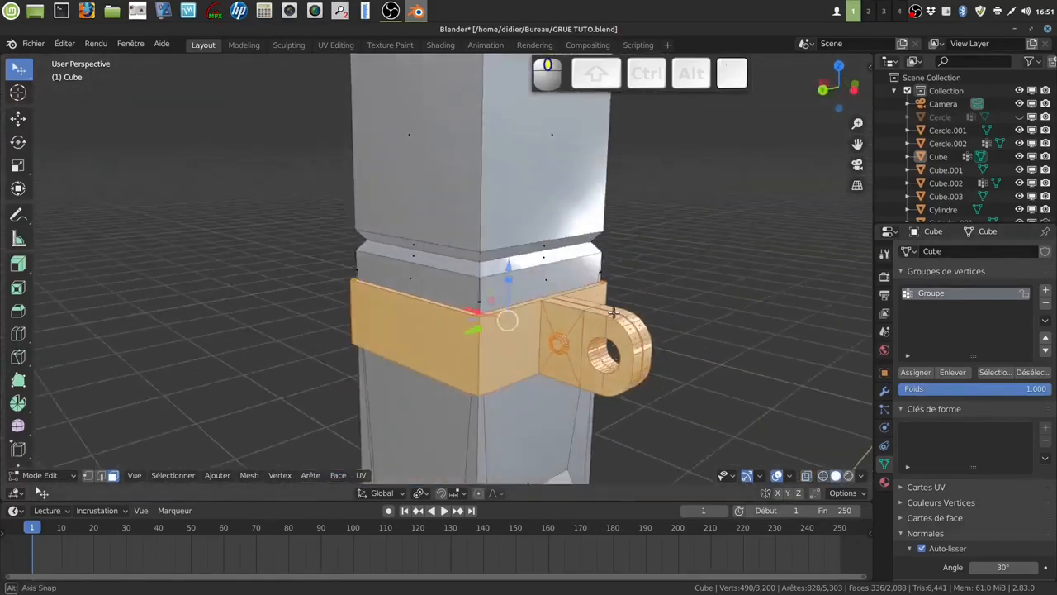
Step: Add a new material slot holding Matériau.001 and assign it to the selected collar and lug faces
{"action": "scroll", "coordinate": [614, 313], "scroll_direction": "down", "scroll_amount": 2}
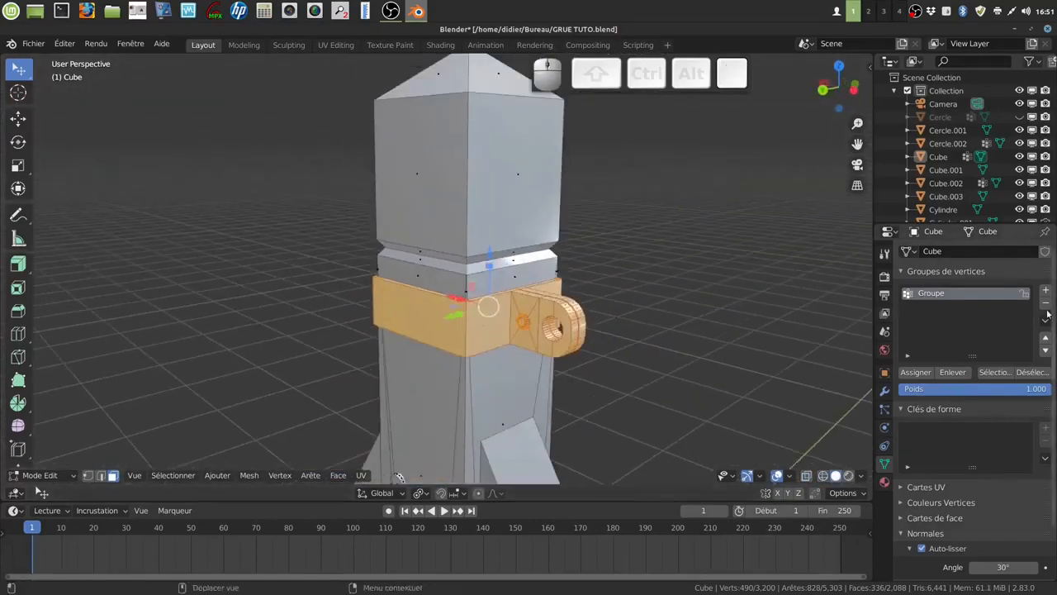
{"action": "left_click", "coordinate": [884, 481]}
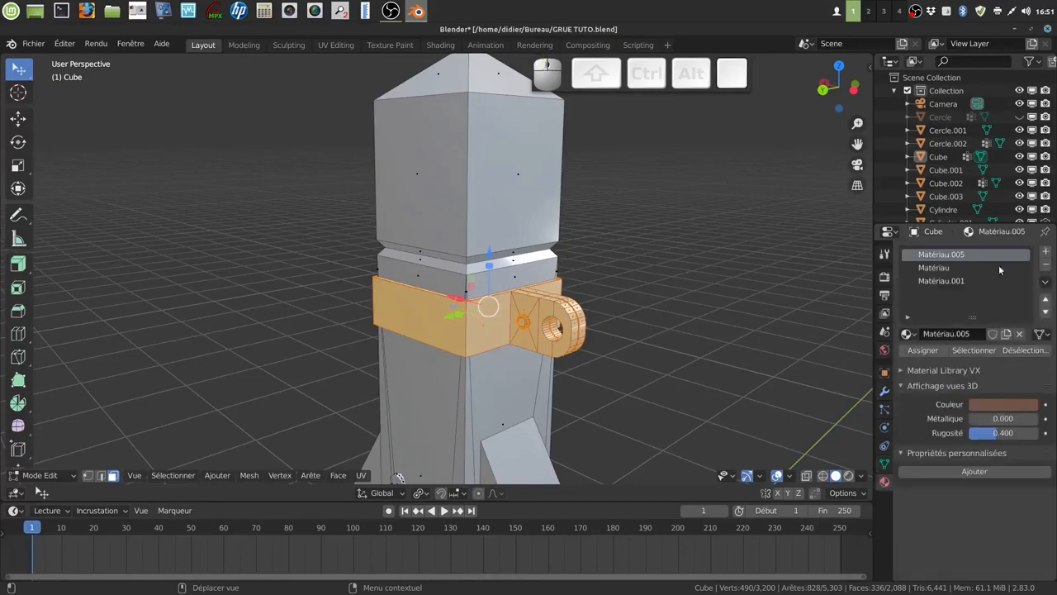
{"action": "left_click", "coordinate": [1046, 254]}
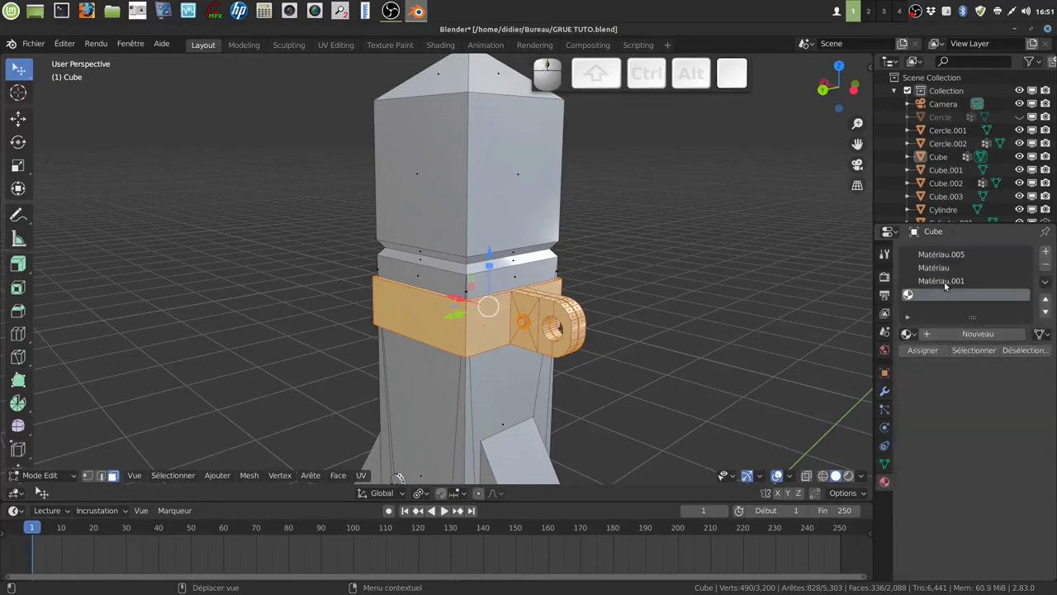
{"action": "left_click", "coordinate": [912, 334]}
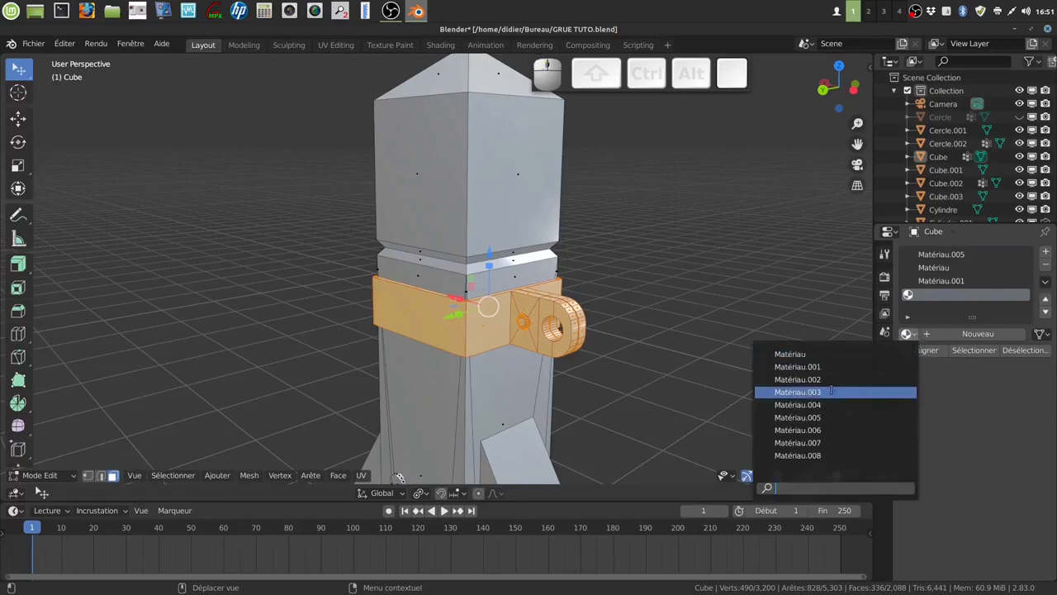
{"action": "left_click", "coordinate": [835, 367]}
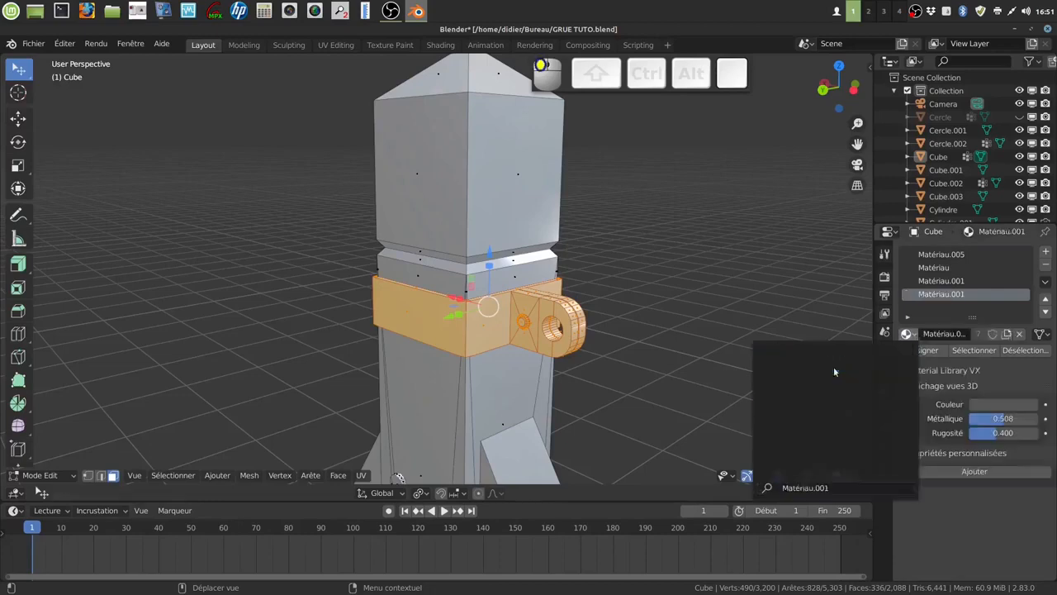
{"action": "left_click", "coordinate": [973, 350]}
{"action": "scroll", "coordinate": [657, 355], "scroll_direction": "down", "scroll_amount": 3}
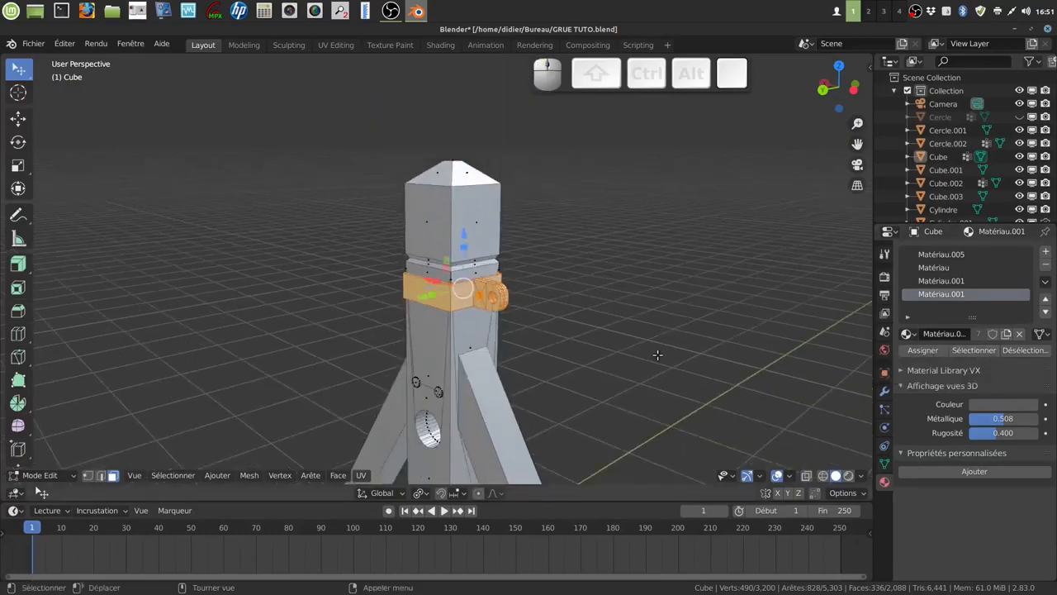
{"action": "scroll", "coordinate": [658, 355], "scroll_direction": "down", "scroll_amount": 5}
{"action": "scroll", "coordinate": [639, 377], "scroll_direction": "up", "scroll_amount": 5}
{"action": "middle_click_drag", "start_coordinate": [644, 380], "coordinate": [607, 374]}
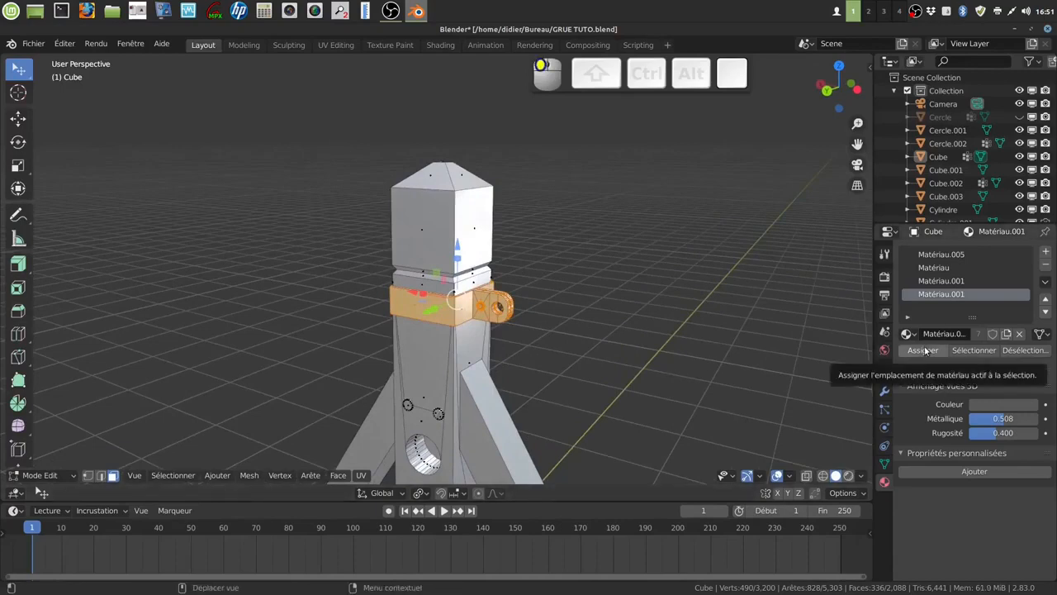
Step: Examine the whole crane in object mode with its materials displayed, then return to solid shading
{"action": "scroll", "coordinate": [603, 317], "scroll_direction": "down", "scroll_amount": 3}
{"action": "mouse_move", "coordinate": [578, 356]}
{"action": "middle_mouse_down"}
{"action": "mouse_move", "coordinate": [539, 356]}
{"action": "mouse_move", "coordinate": [559, 330]}
{"action": "mouse_move", "coordinate": [590, 331]}
{"action": "mouse_move", "coordinate": [604, 345]}
{"action": "mouse_move", "coordinate": [524, 361]}
{"action": "mouse_move", "coordinate": [535, 355]}
{"action": "mouse_move", "coordinate": [523, 348]}
{"action": "mouse_move", "coordinate": [527, 341]}
{"action": "mouse_move", "coordinate": [578, 385]}
{"action": "mouse_move", "coordinate": [578, 357]}
{"action": "mouse_move", "coordinate": [603, 311]}
{"action": "mouse_move", "coordinate": [352, 326]}
{"action": "middle_mouse_up"}
{"action": "scroll", "coordinate": [539, 355], "scroll_direction": "down", "scroll_amount": 3}
{"action": "key", "text": "Tab"}
{"action": "left_click", "coordinate": [848, 475]}
{"action": "scroll", "coordinate": [524, 379], "scroll_direction": "up", "scroll_amount": 3}
{"action": "scroll", "coordinate": [538, 338], "scroll_direction": "down", "scroll_amount": 4}
{"action": "scroll", "coordinate": [567, 357], "scroll_direction": "up", "scroll_amount": 2}
{"action": "left_click", "coordinate": [836, 475]}
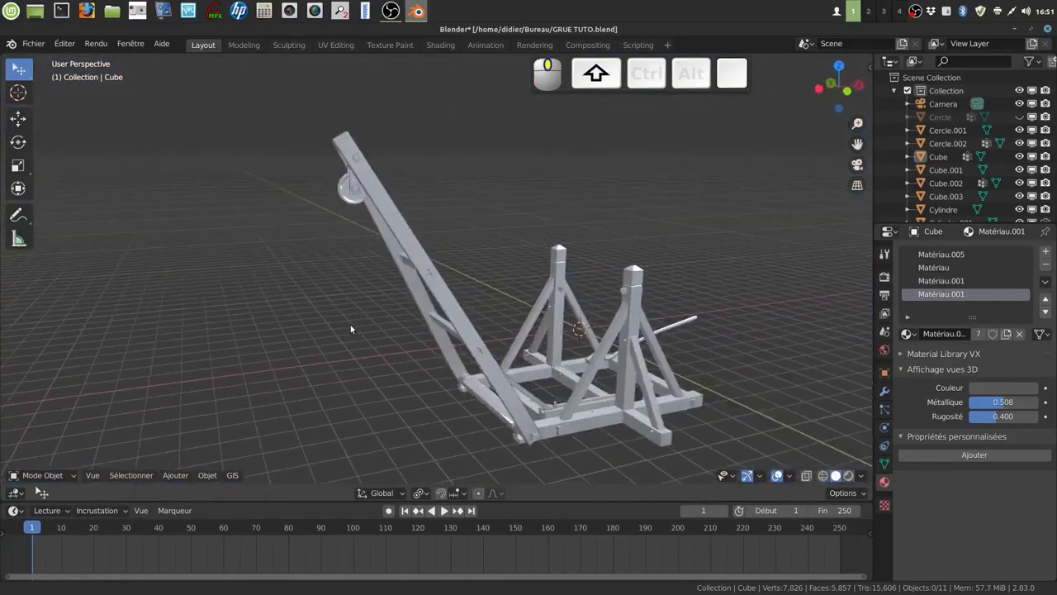
Step: Select the crane's jib (Cube.002) and enter edit mode around the upper crosspiece between its two beams
{"action": "middle_click_drag", "start_coordinate": [532, 329], "coordinate": [488, 356], "text": "shift"}
{"action": "scroll", "coordinate": [540, 327], "scroll_direction": "up", "scroll_amount": 3}
{"action": "middle_click_drag", "start_coordinate": [540, 325], "coordinate": [543, 302]}
{"action": "key", "text": "Tab"}
{"action": "key", "text": "Tab"}
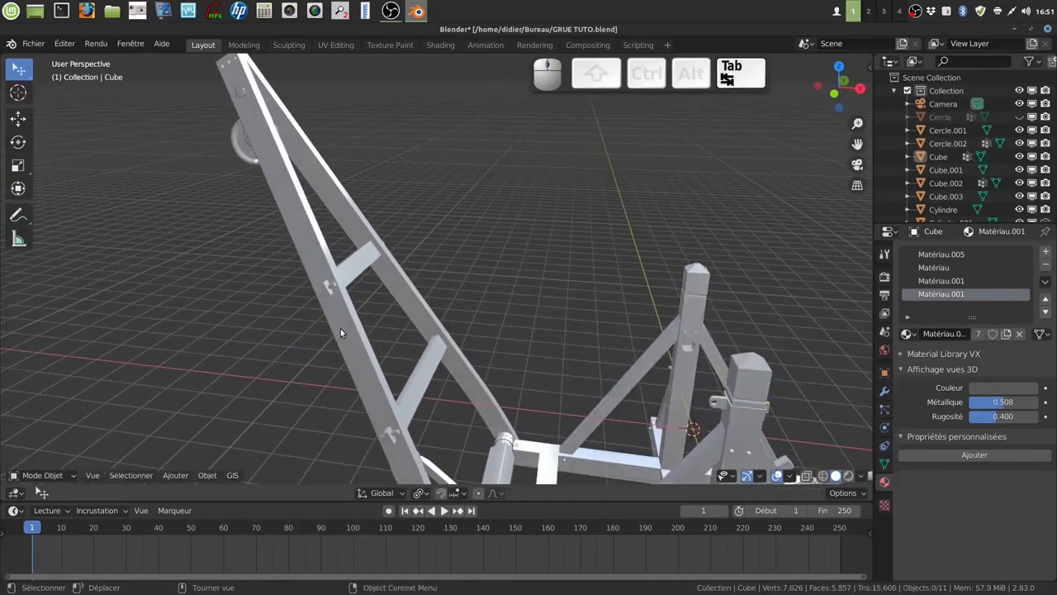
{"action": "left_click", "coordinate": [340, 328]}
{"action": "key", "text": "Tab"}
{"action": "middle_click_drag", "start_coordinate": [387, 350], "coordinate": [431, 334]}
{"action": "scroll", "coordinate": [461, 323], "scroll_direction": "up", "scroll_amount": 3}
{"action": "middle_click_drag", "start_coordinate": [431, 333], "coordinate": [458, 320], "text": "shift"}
{"action": "scroll", "coordinate": [413, 365], "scroll_direction": "up", "scroll_amount": 2}
{"action": "scroll", "coordinate": [450, 307], "scroll_direction": "down", "scroll_amount": 3}
{"action": "middle_click_drag", "start_coordinate": [455, 320], "coordinate": [501, 241]}
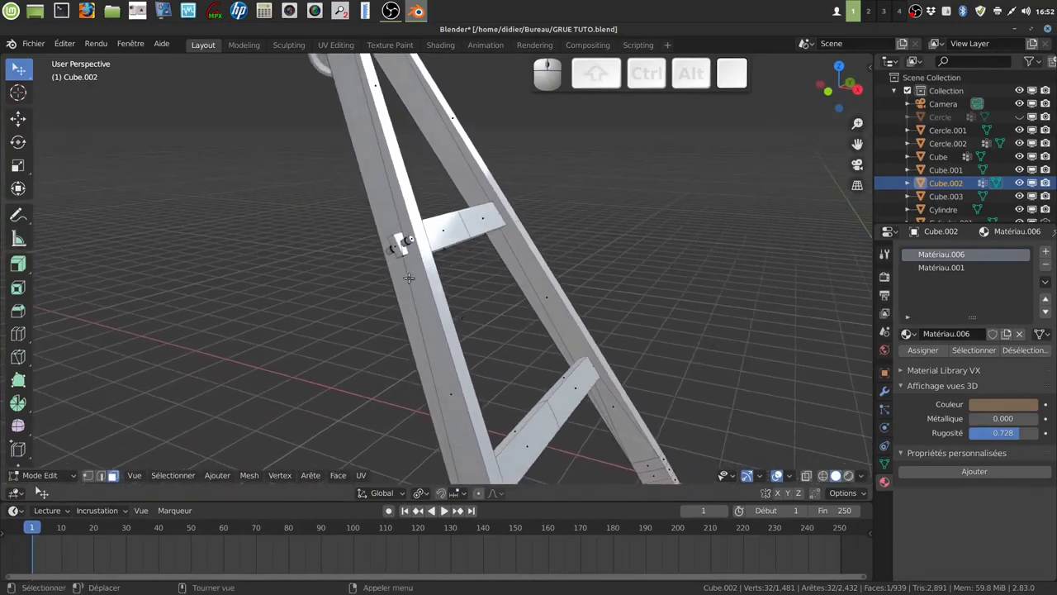
{"action": "scroll", "coordinate": [497, 307], "scroll_direction": "down", "scroll_amount": 3}
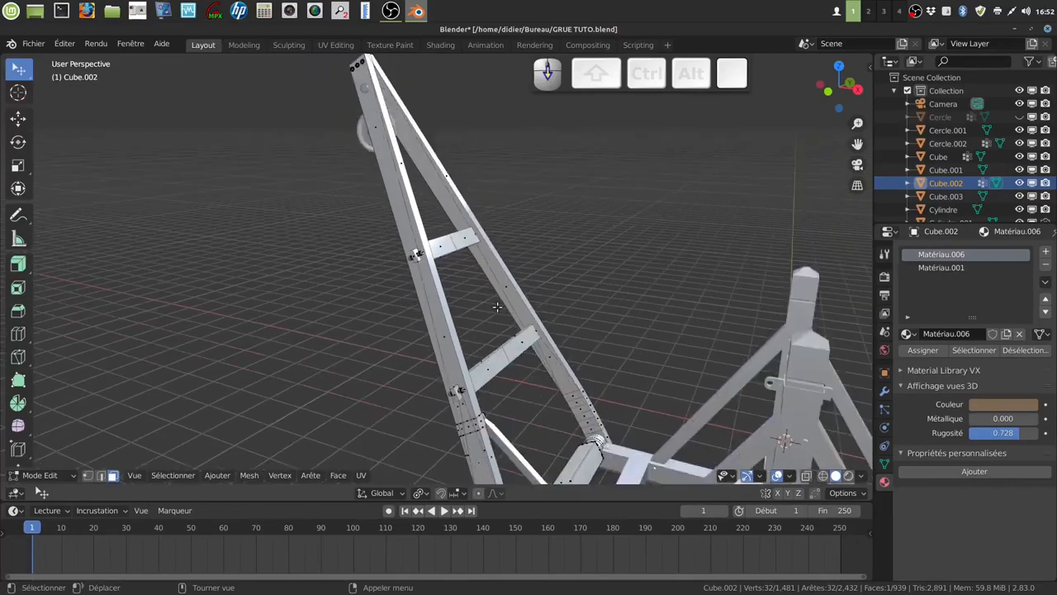
Step: Bisect the whole jib mesh in front view, squarely across the beams just below the upper crosspiece, through about X -7.23 m, Z 3.72 m
{"action": "key", "text": "KP_1"}
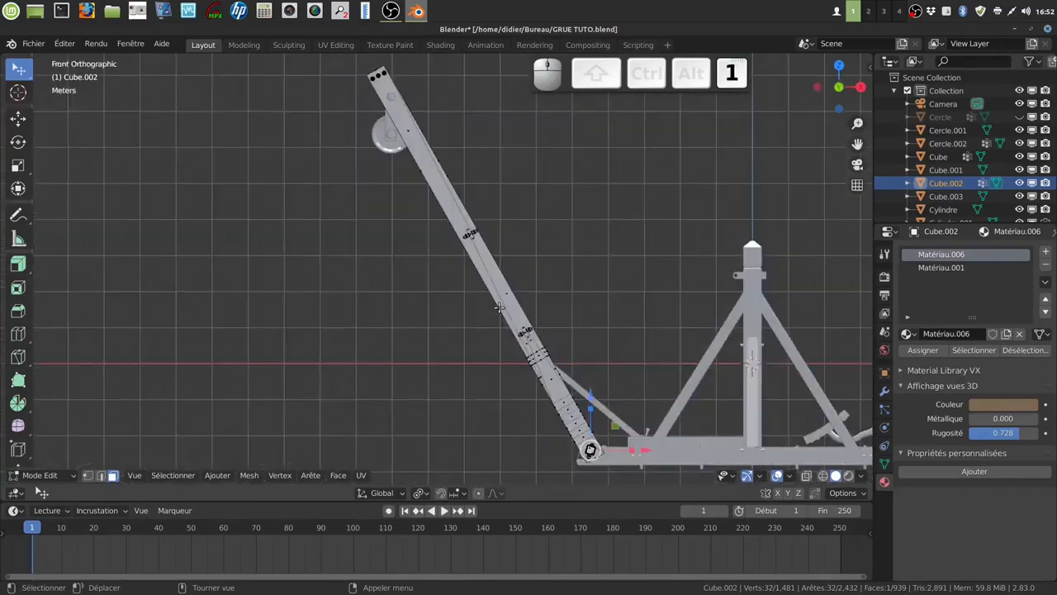
{"action": "scroll", "coordinate": [499, 307], "scroll_direction": "up", "scroll_amount": 4}
{"action": "middle_click_drag", "start_coordinate": [541, 263], "coordinate": [495, 308], "text": "shift"}
{"action": "scroll", "coordinate": [514, 326], "scroll_direction": "up", "scroll_amount": 2}
{"action": "key", "text": "a"}
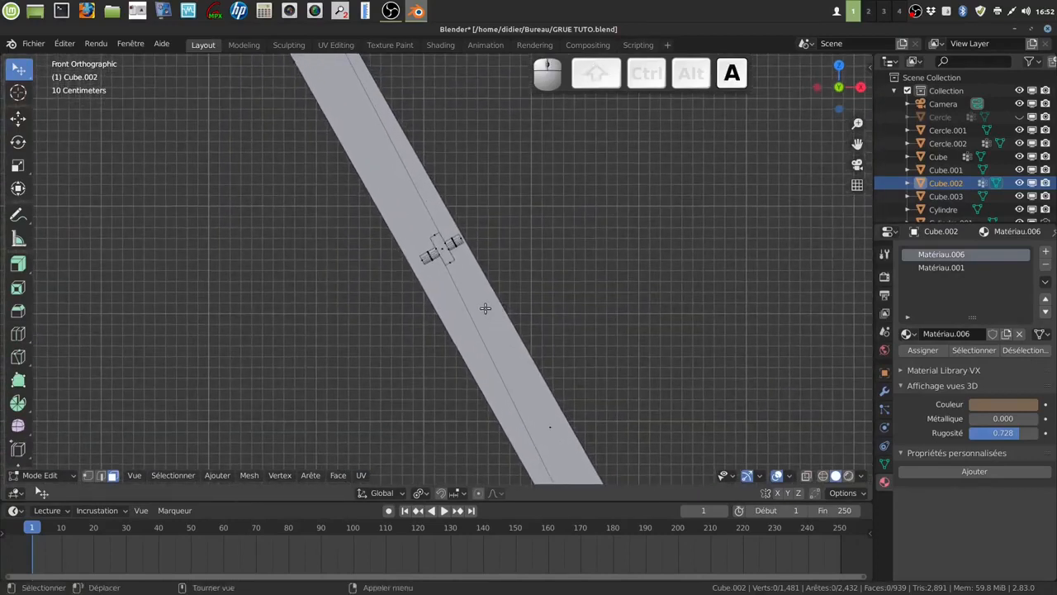
{"action": "key", "text": "a"}
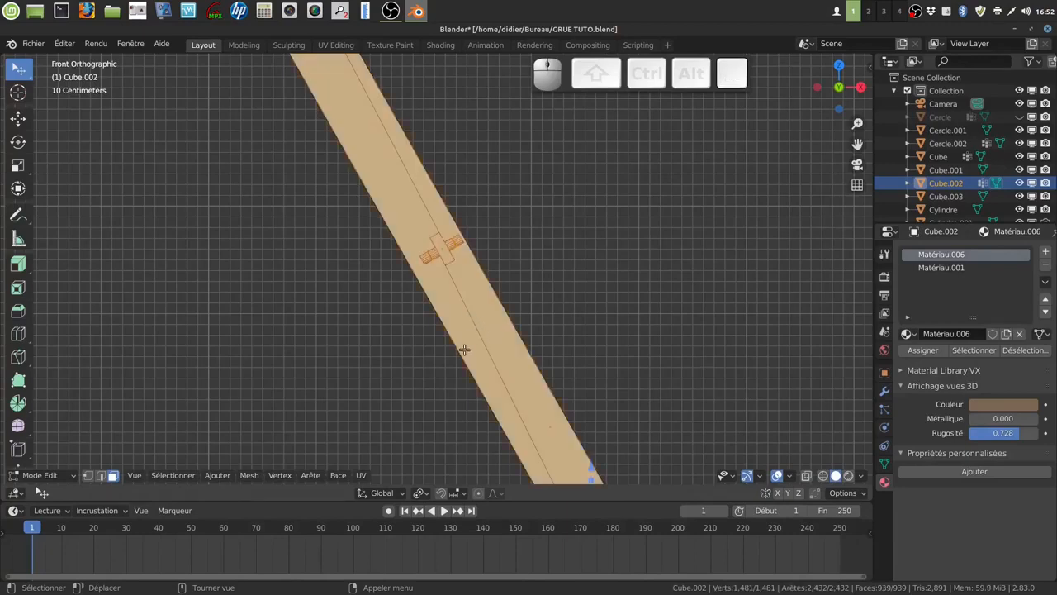
{"action": "left_click", "coordinate": [248, 475]}
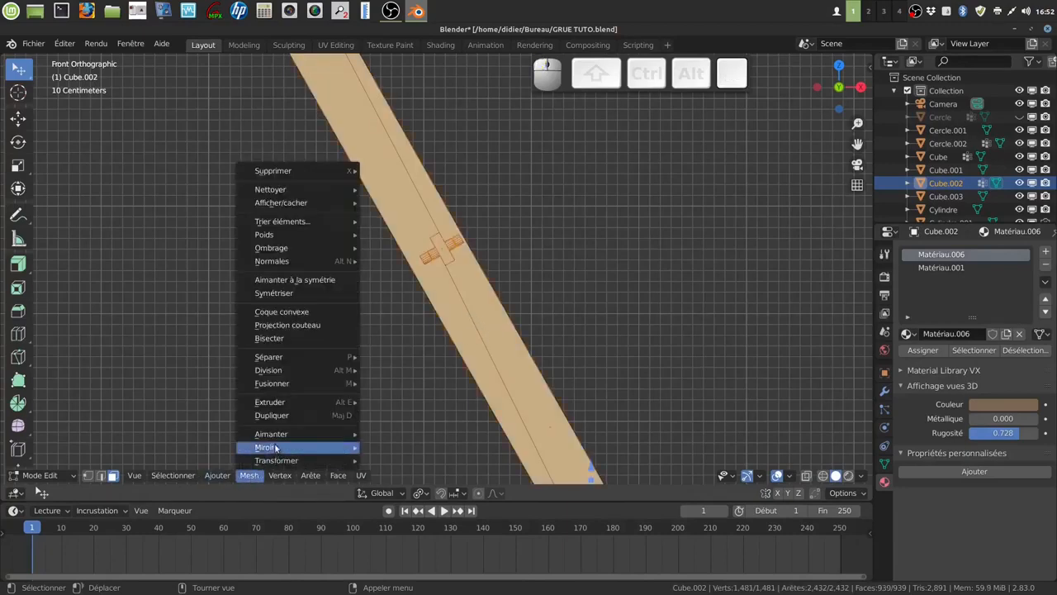
{"action": "left_click", "coordinate": [269, 339]}
{"action": "left_click_drag", "start_coordinate": [506, 234], "coordinate": [404, 295]}
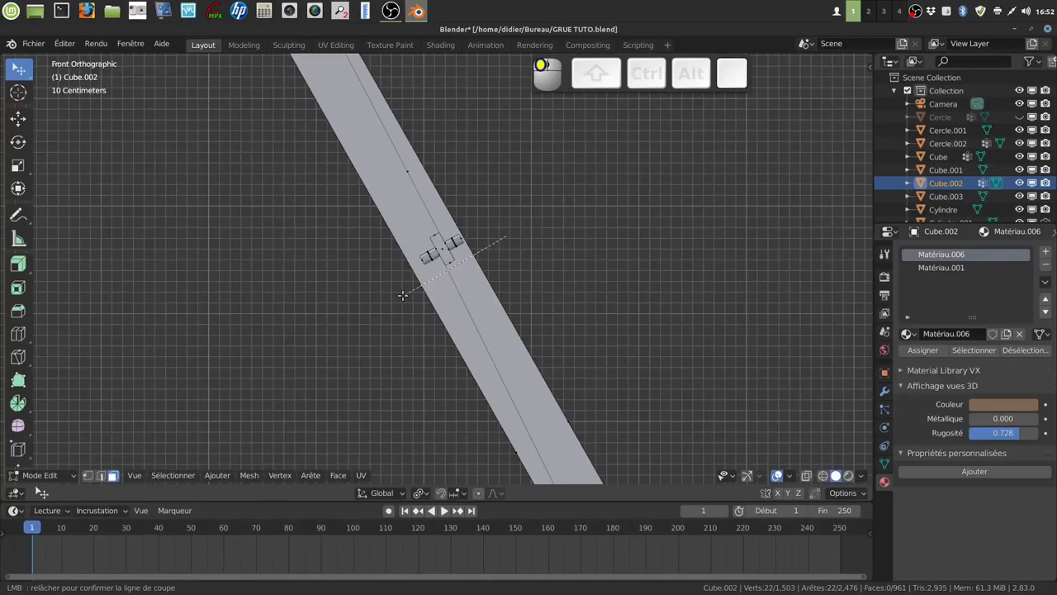
{"action": "left_click_drag", "start_coordinate": [402, 295], "coordinate": [403, 294]}
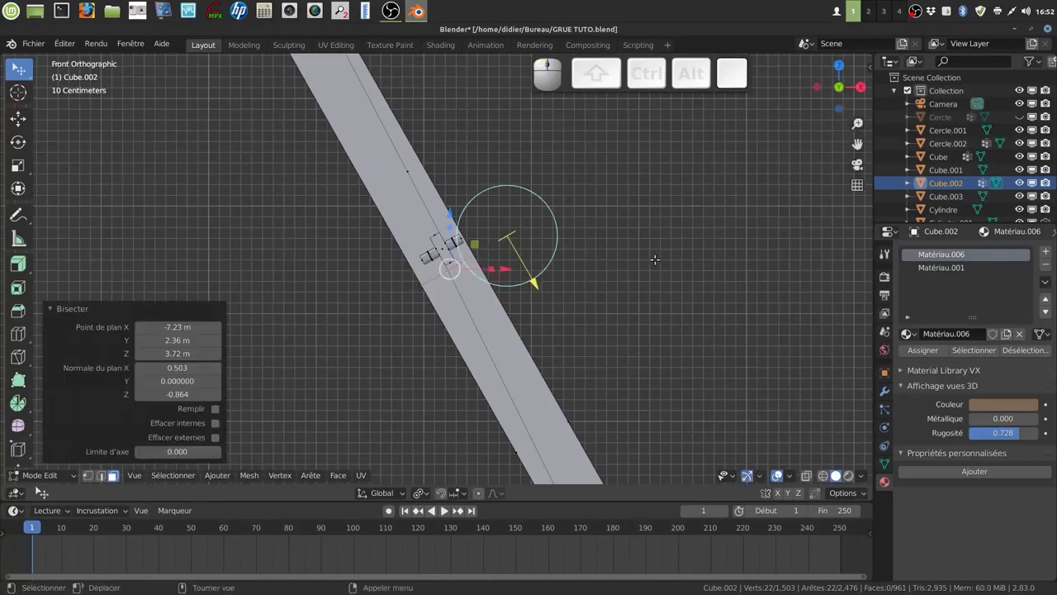
Step: Bisect the whole jib mesh again just below the first cut, through about X -7.33 m, Z 3.32 m
{"action": "scroll", "coordinate": [654, 260], "scroll_direction": "down", "scroll_amount": 2}
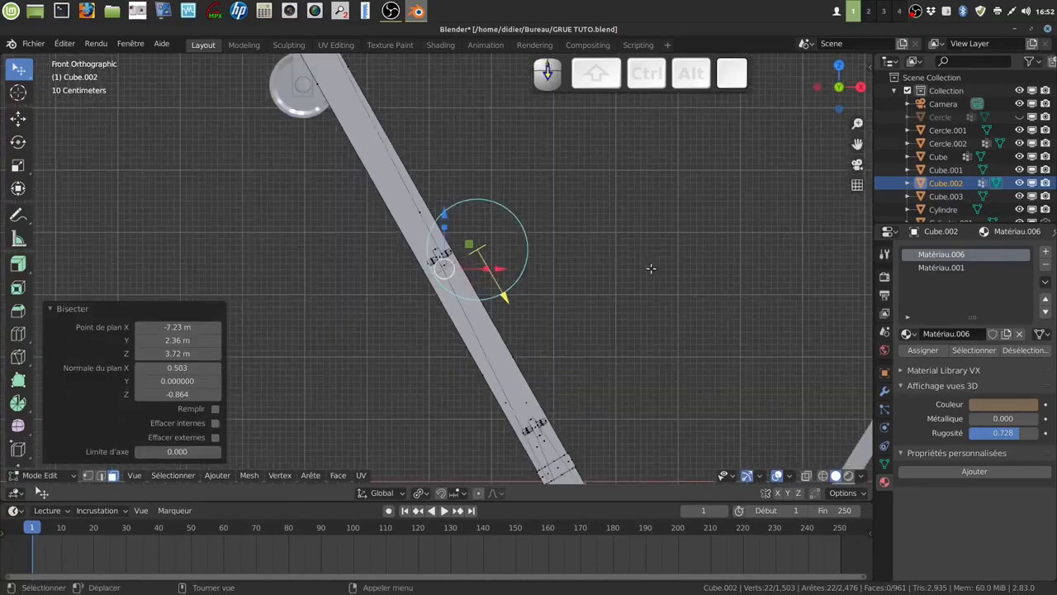
{"action": "scroll", "coordinate": [601, 313], "scroll_direction": "up", "scroll_amount": 3}
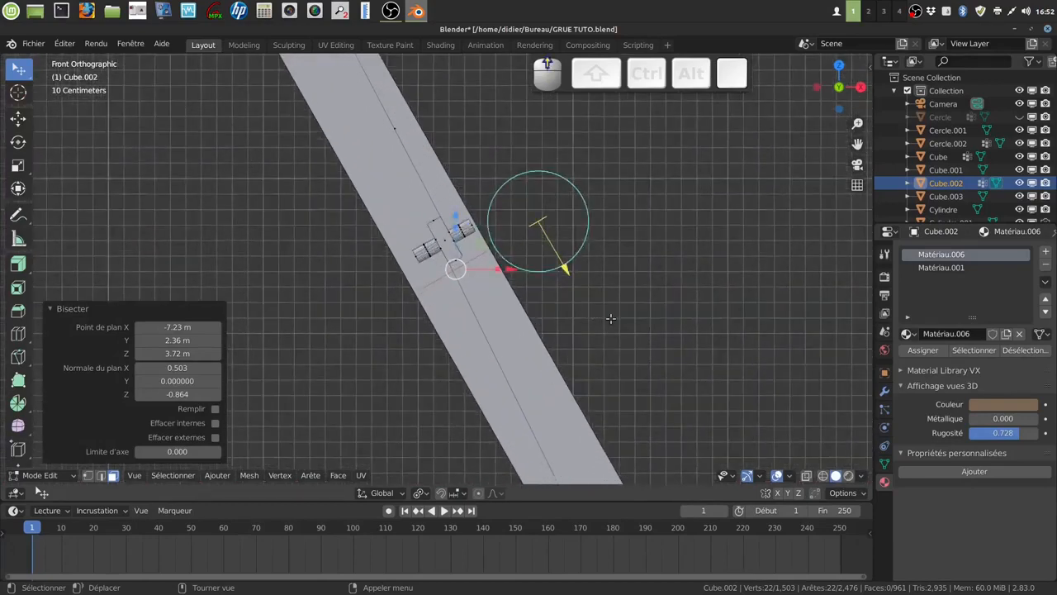
{"action": "left_click", "coordinate": [611, 319]}
{"action": "key", "text": "a"}
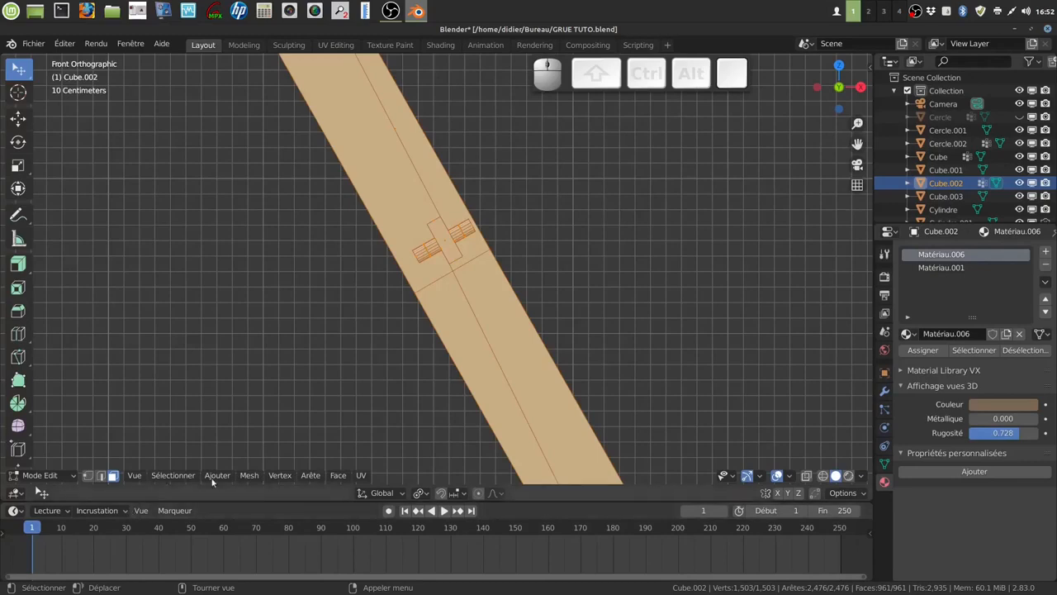
{"action": "left_click", "coordinate": [249, 476]}
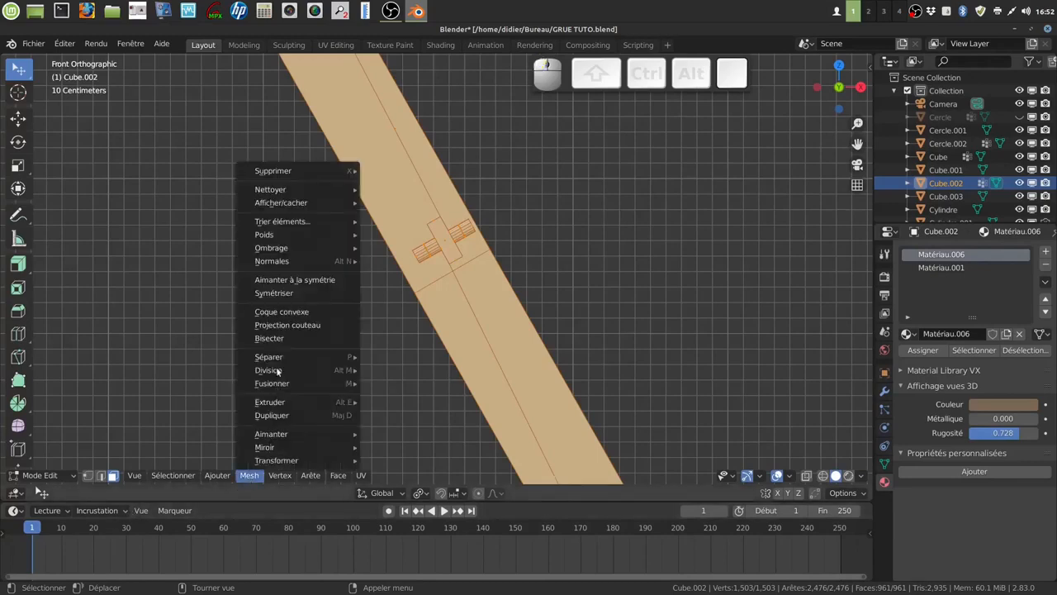
{"action": "left_click", "coordinate": [273, 339]}
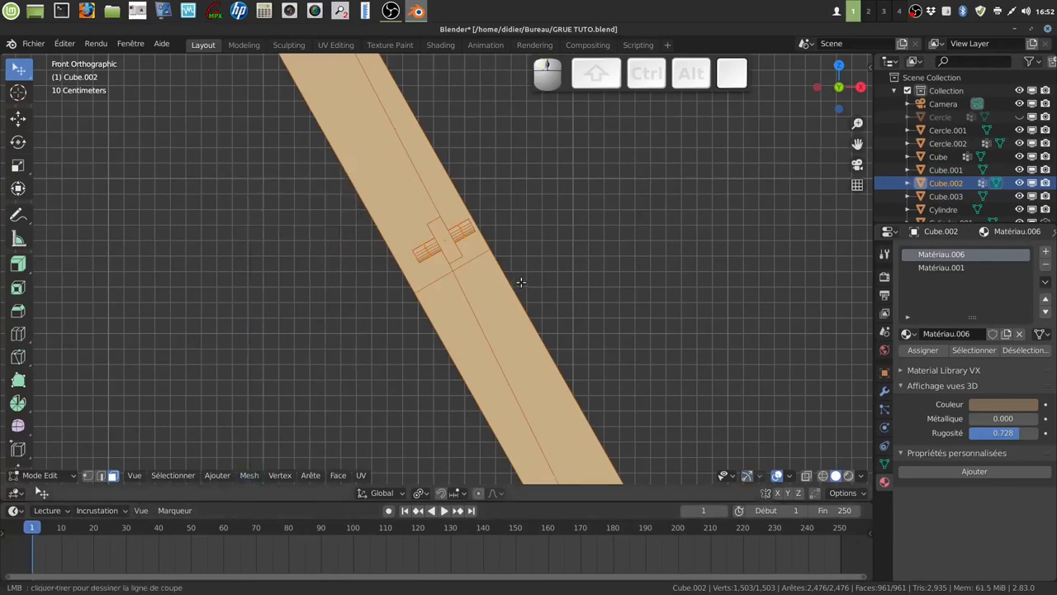
{"action": "left_click_drag", "start_coordinate": [520, 284], "coordinate": [421, 337]}
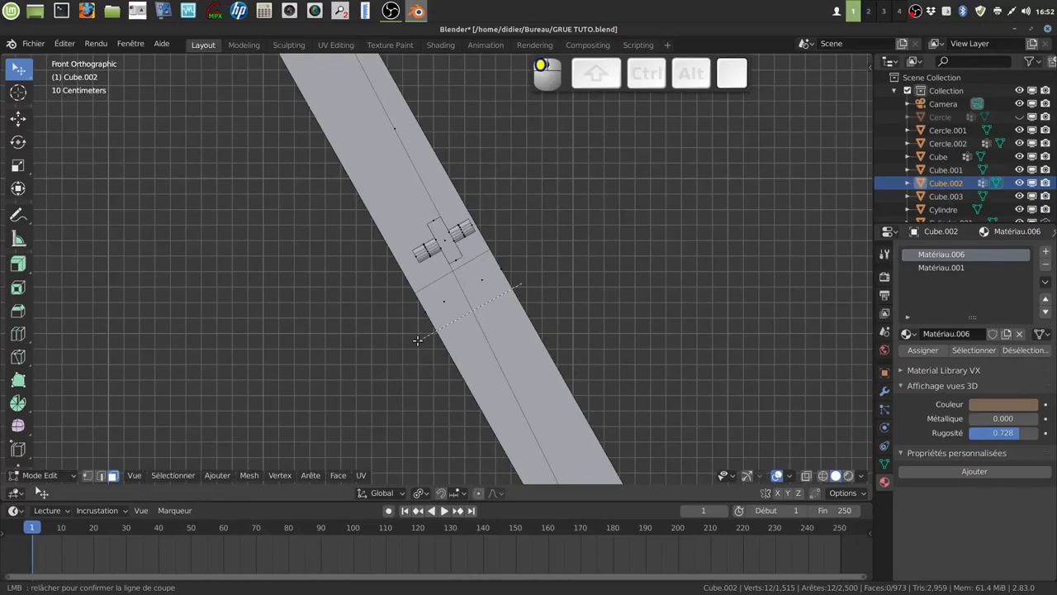
{"action": "left_click_drag", "start_coordinate": [417, 340], "coordinate": [417, 340]}
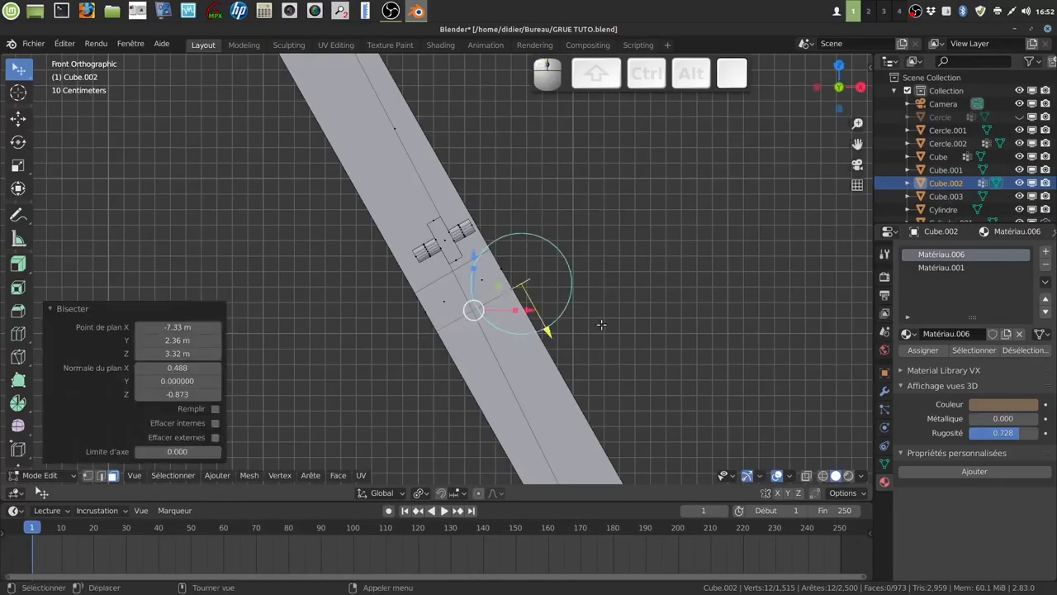
Step: Slide the near beam's upper cut loop down the beam by a factor of about 0.204, away from the crosspiece
{"action": "key", "text": "alt+a"}
{"action": "middle_click_drag", "start_coordinate": [600, 320], "coordinate": [573, 307]}
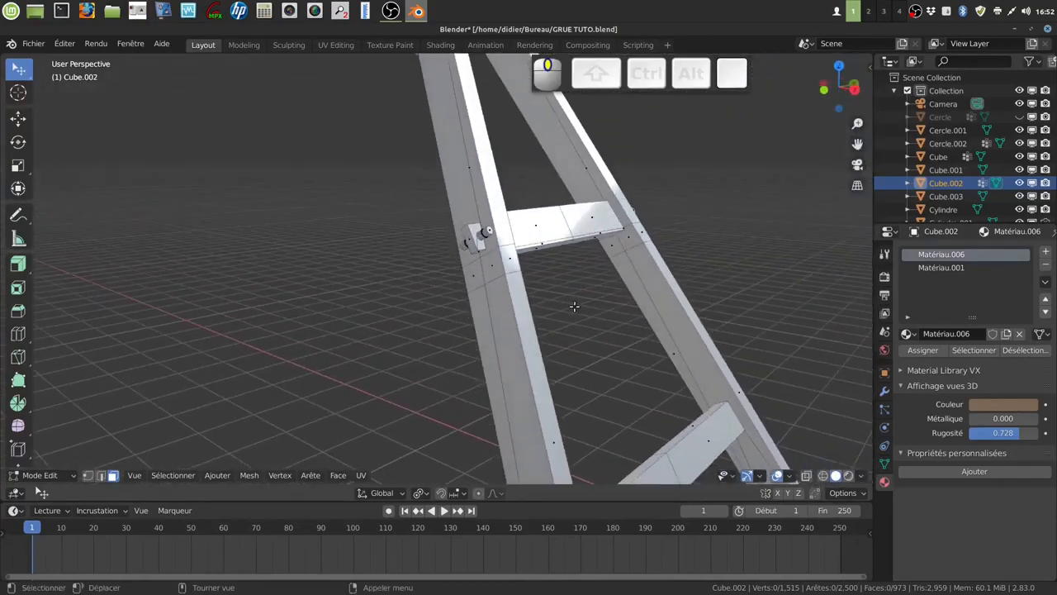
{"action": "left_click", "coordinate": [494, 249], "text": "shift"}
{"action": "key", "text": "a"}
{"action": "key", "text": "a"}
{"action": "left_click", "coordinate": [493, 250], "text": "shift"}
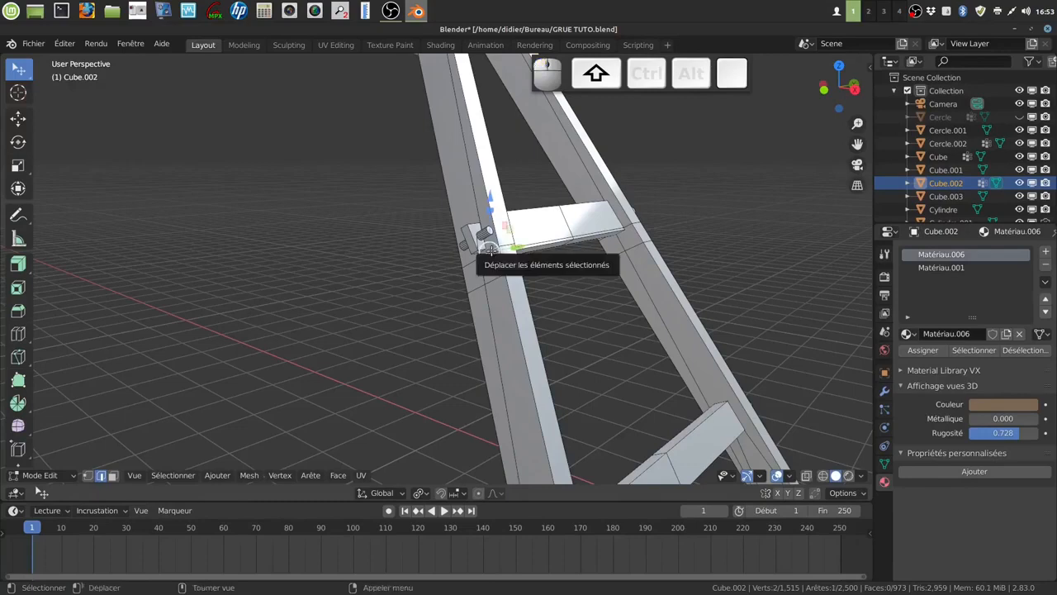
{"action": "left_click", "coordinate": [486, 240], "text": "alt+shift"}
{"action": "middle_click_drag", "start_coordinate": [486, 240], "coordinate": [534, 278]}
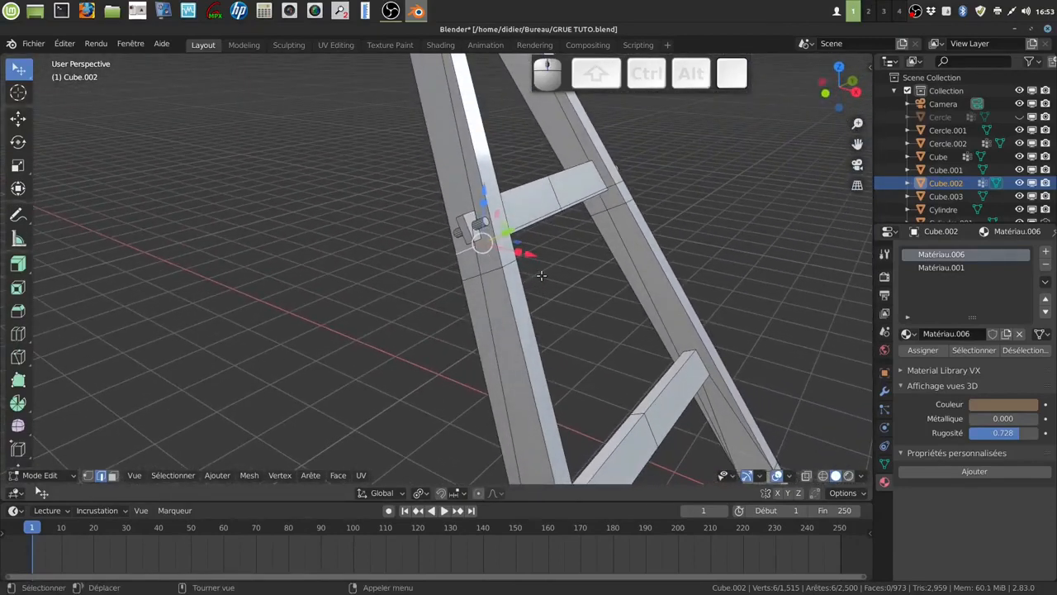
{"action": "key", "text": "g"}
{"action": "key", "text": "g"}
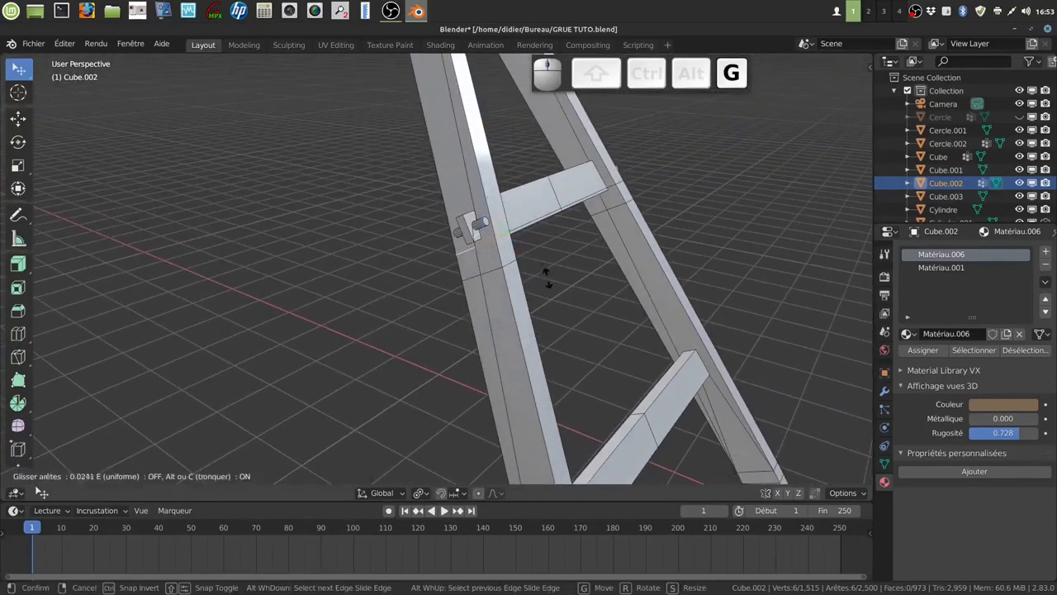
{"action": "left_click", "coordinate": [564, 318]}
Step: Slide the opposite beam's upper cut loop down the beam by a factor of about 0.185
{"action": "middle_click_drag", "start_coordinate": [529, 272], "coordinate": [732, 185]}
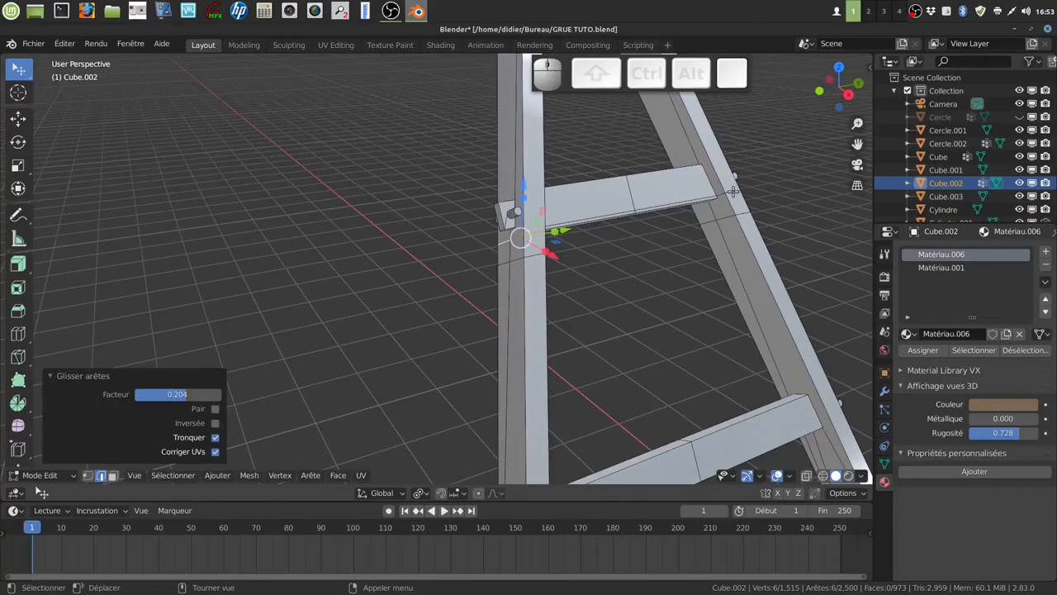
{"action": "left_click", "coordinate": [732, 190], "text": "alt"}
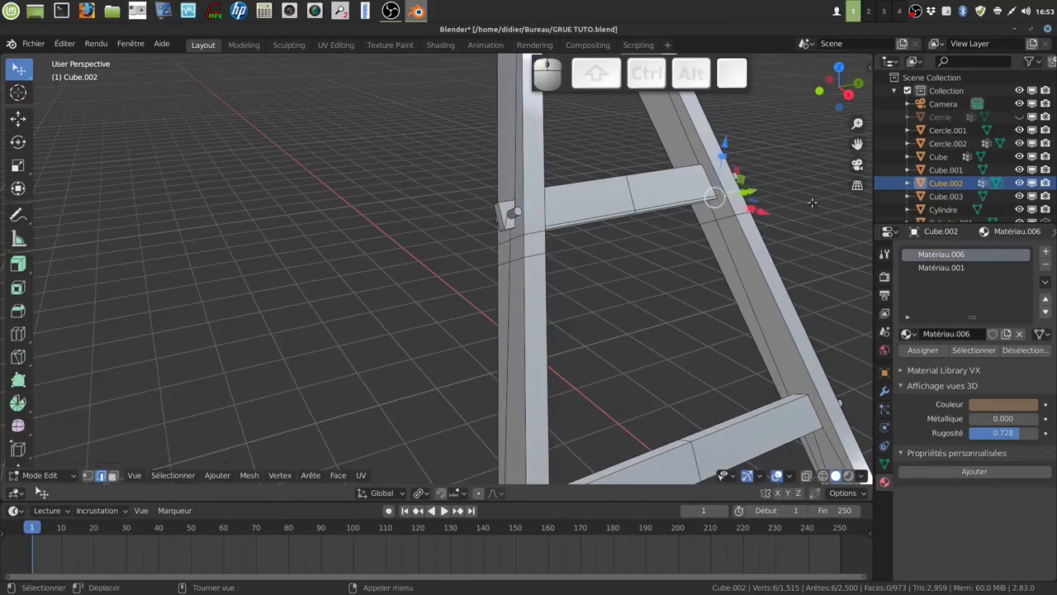
{"action": "key", "text": "g"}
{"action": "key", "text": "g"}
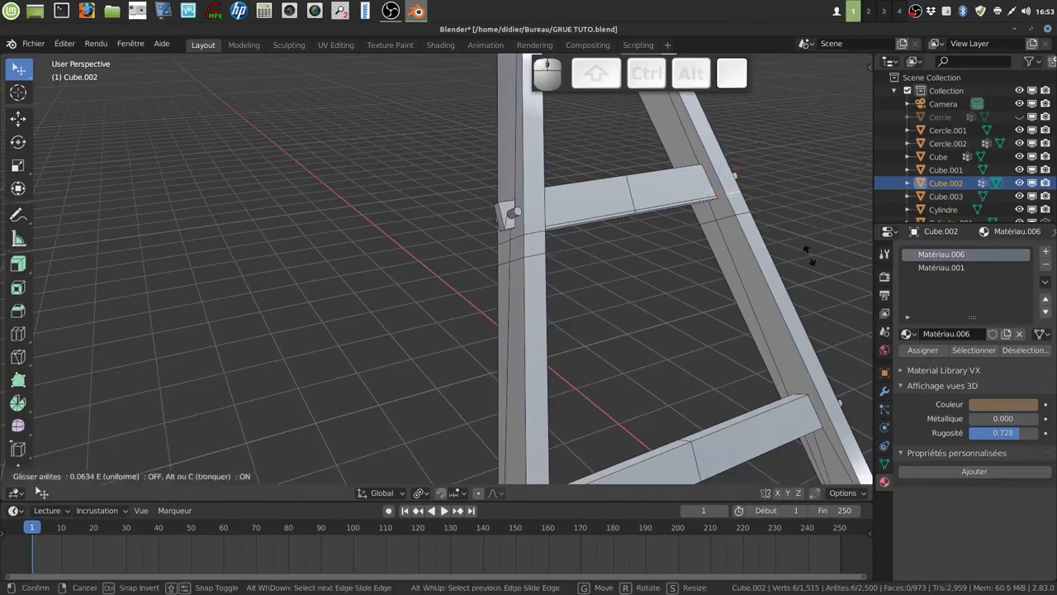
{"action": "left_click", "coordinate": [818, 281]}
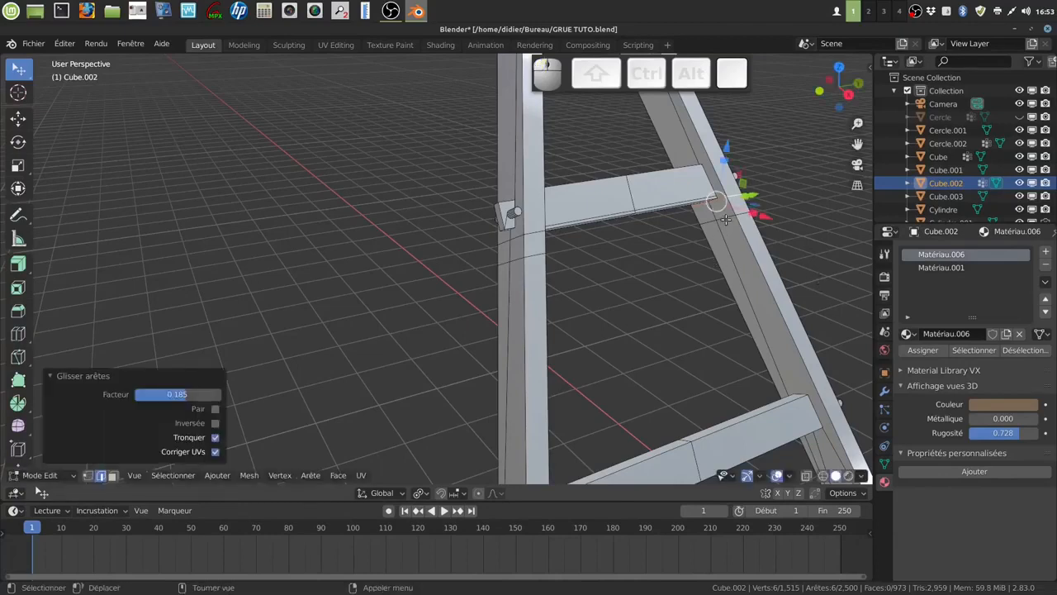
Step: Slide the lower cut loops of both beams together down the beams by a factor of about 0.018
{"action": "left_click", "coordinate": [724, 218], "text": "alt"}
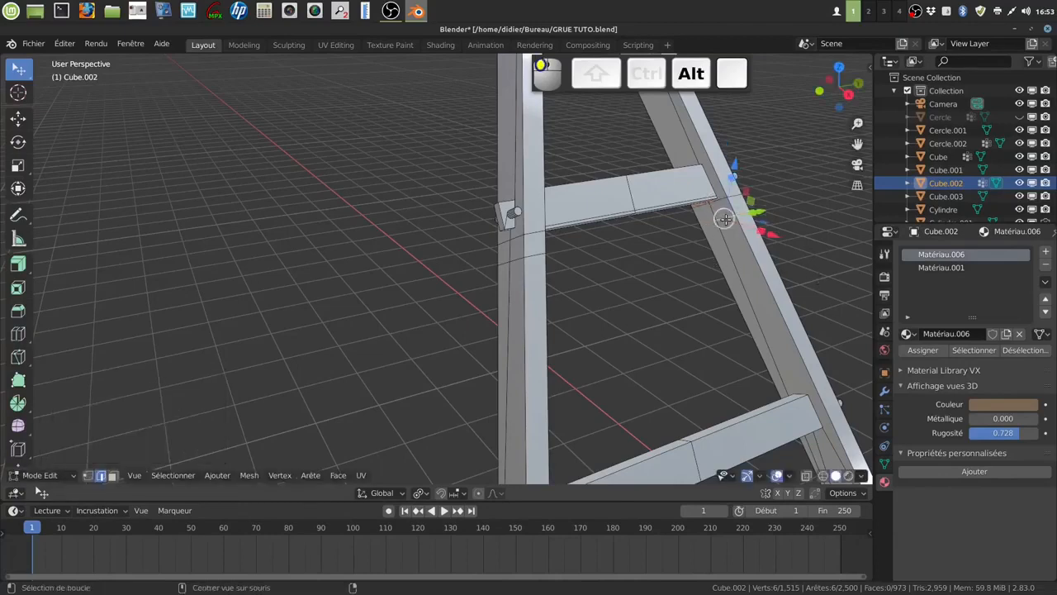
{"action": "left_click", "coordinate": [531, 256], "text": "alt+shift"}
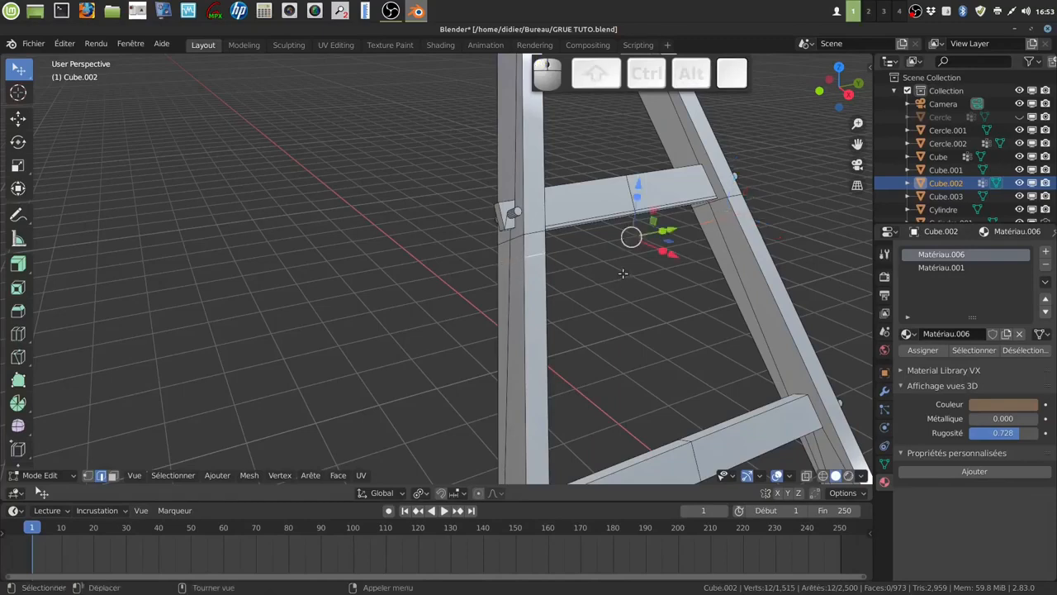
{"action": "key", "text": "g"}
{"action": "key", "text": "g"}
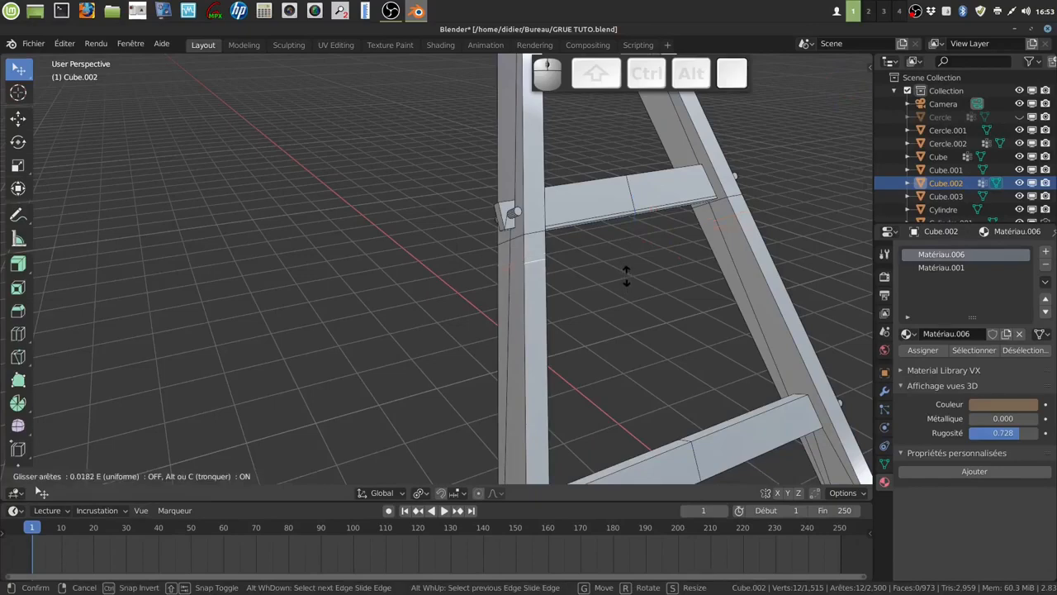
{"action": "left_click", "coordinate": [626, 277]}
Step: Slide the lower cut's middle vertex on the near beam's outer face along its lengthwise edge by a factor of about 0.004
{"action": "middle_click_drag", "start_coordinate": [628, 279], "coordinate": [719, 268]}
{"action": "key", "text": "a"}
{"action": "key", "text": "a"}
{"action": "left_click", "coordinate": [88, 476]}
{"action": "left_click", "coordinate": [578, 303]}
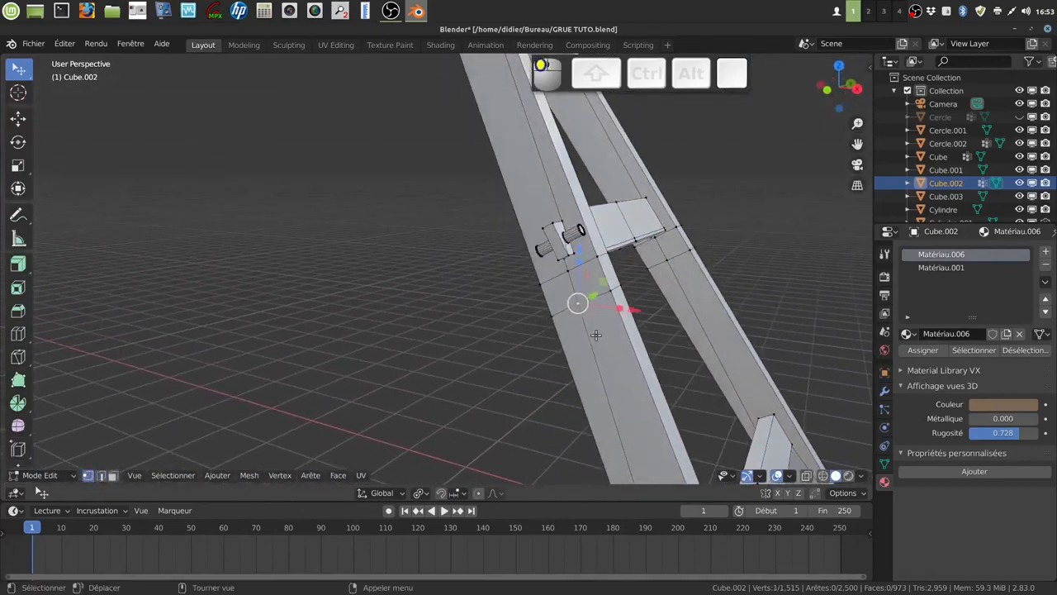
{"action": "key", "text": "g"}
{"action": "key", "text": "g"}
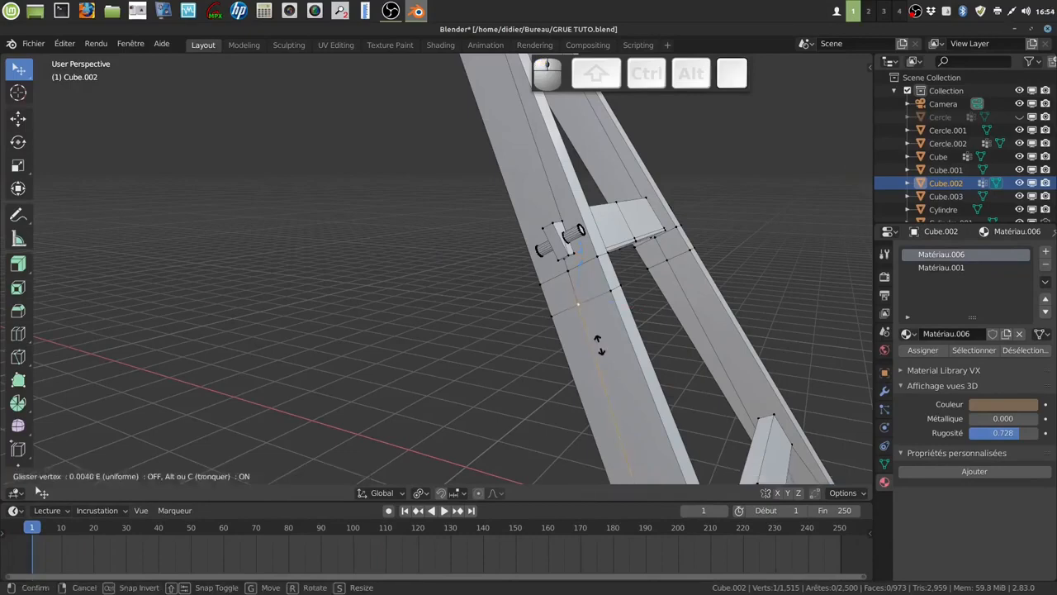
{"action": "left_click", "coordinate": [599, 345]}
{"action": "key", "text": "q"}
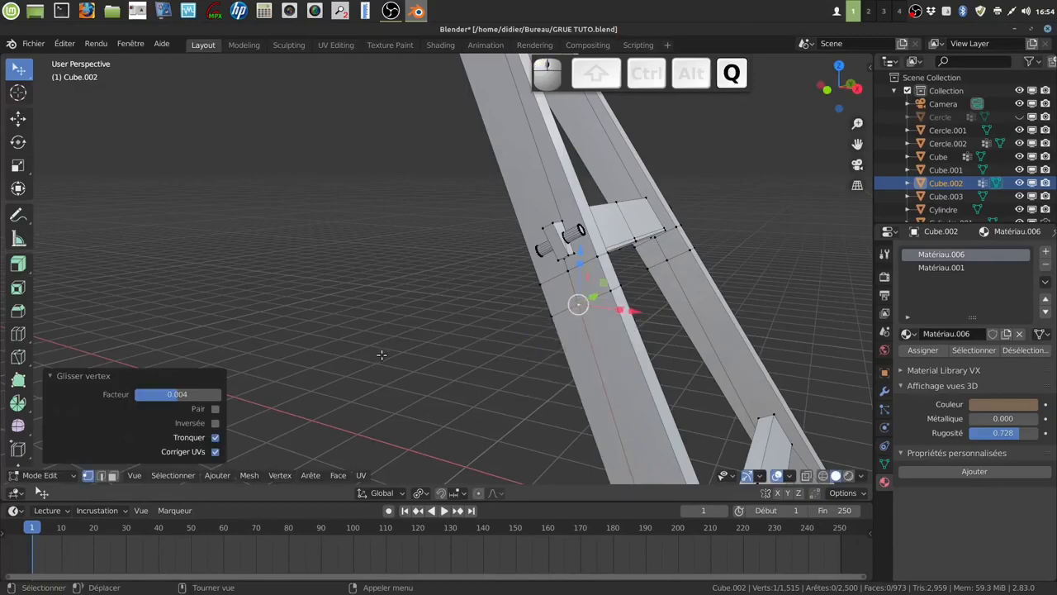
Step: Try to extrude the face rings between the two cuts on both beams slightly outward along their normals
{"action": "middle_click_drag", "start_coordinate": [476, 342], "coordinate": [396, 388]}
{"action": "key", "text": "3"}
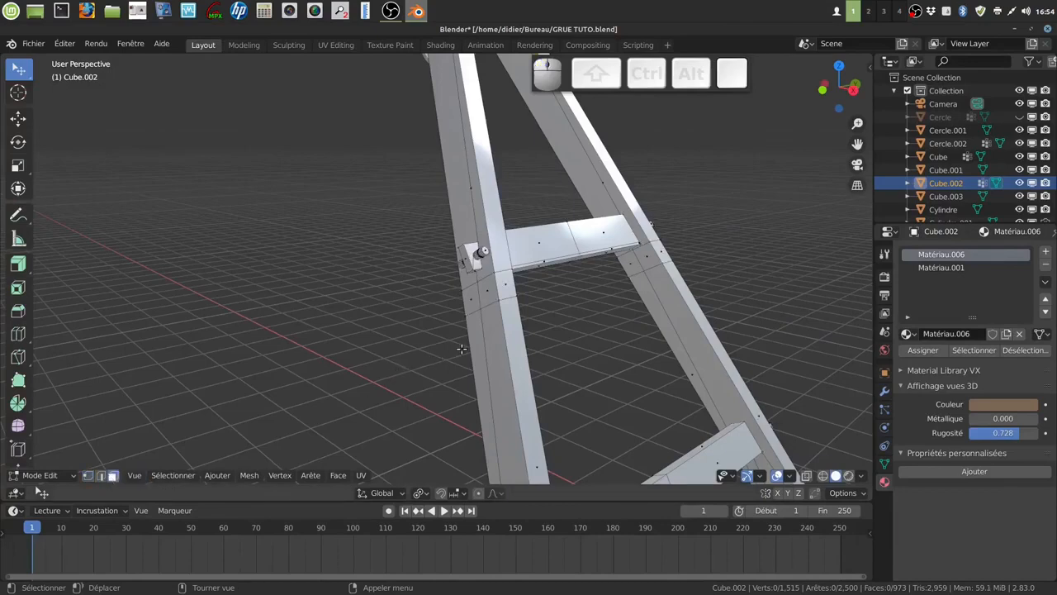
{"action": "left_click", "coordinate": [498, 304], "text": "alt"}
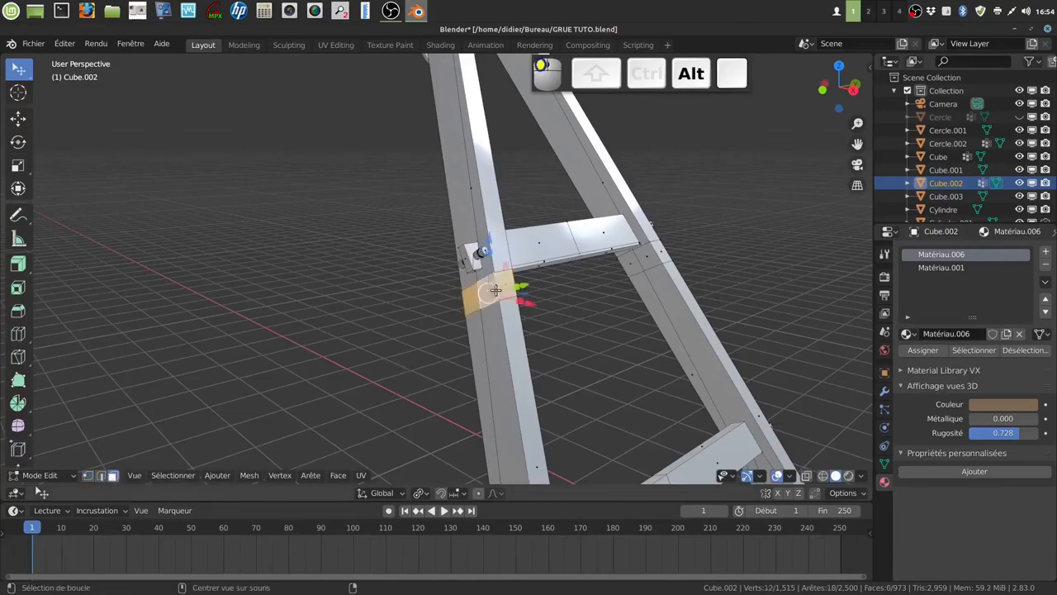
{"action": "left_click", "coordinate": [661, 254], "text": "alt+shift"}
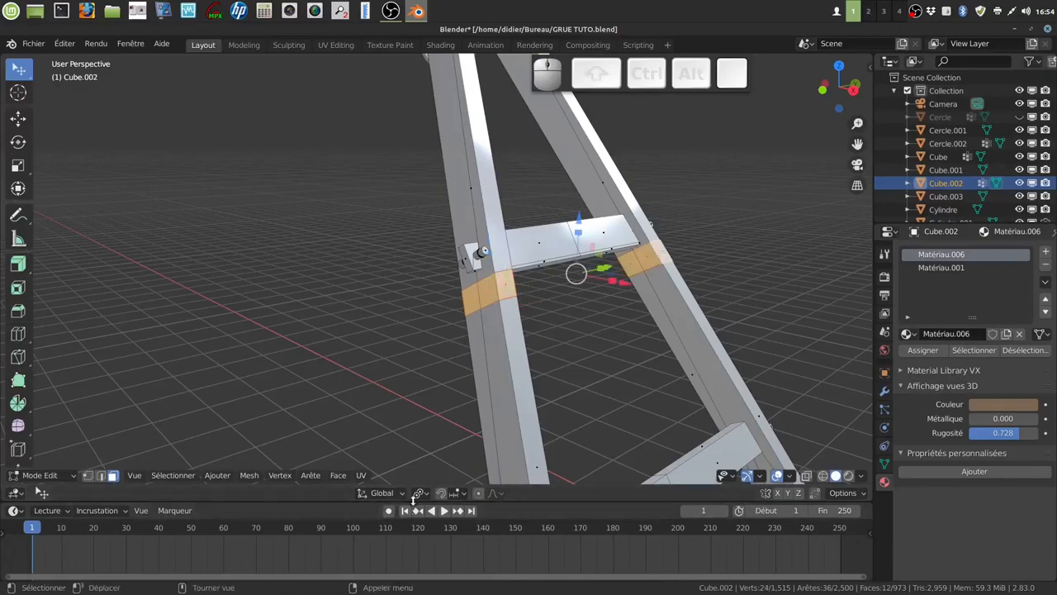
{"action": "middle_click_drag", "start_coordinate": [380, 362], "coordinate": [390, 365]}
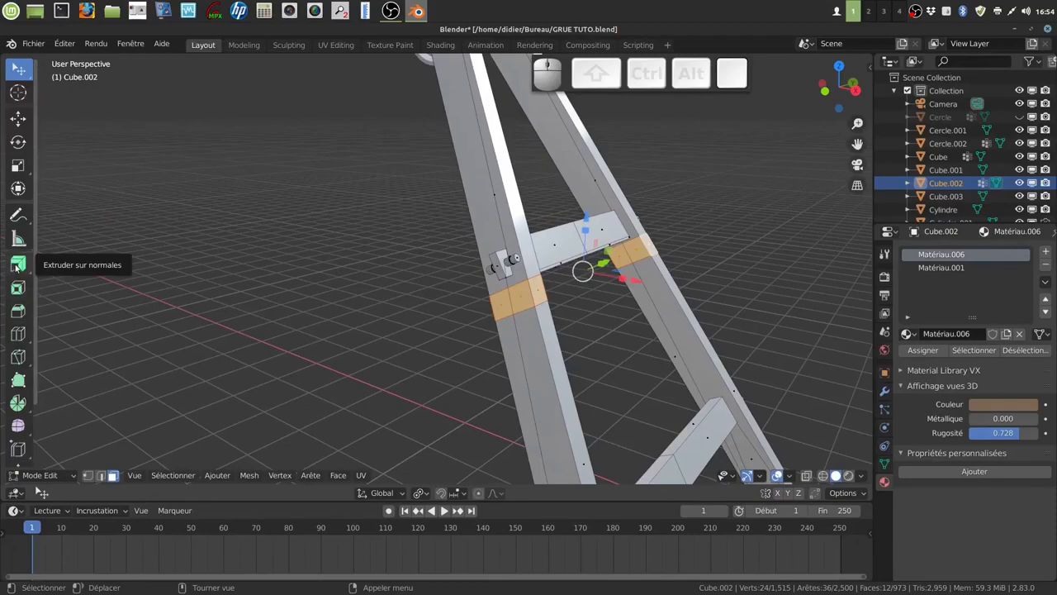
{"action": "left_click_drag", "start_coordinate": [16, 266], "coordinate": [78, 297]}
{"action": "left_click_drag", "start_coordinate": [554, 205], "coordinate": [556, 206]}
Step: Grow the selection around both extruded rings, replace the existing vertex group with a new one and assign the selected faces to it
{"action": "middle_click_drag", "start_coordinate": [545, 269], "coordinate": [554, 319]}
{"action": "key", "text": "alt+a"}
{"action": "key", "text": "ctrl+z"}
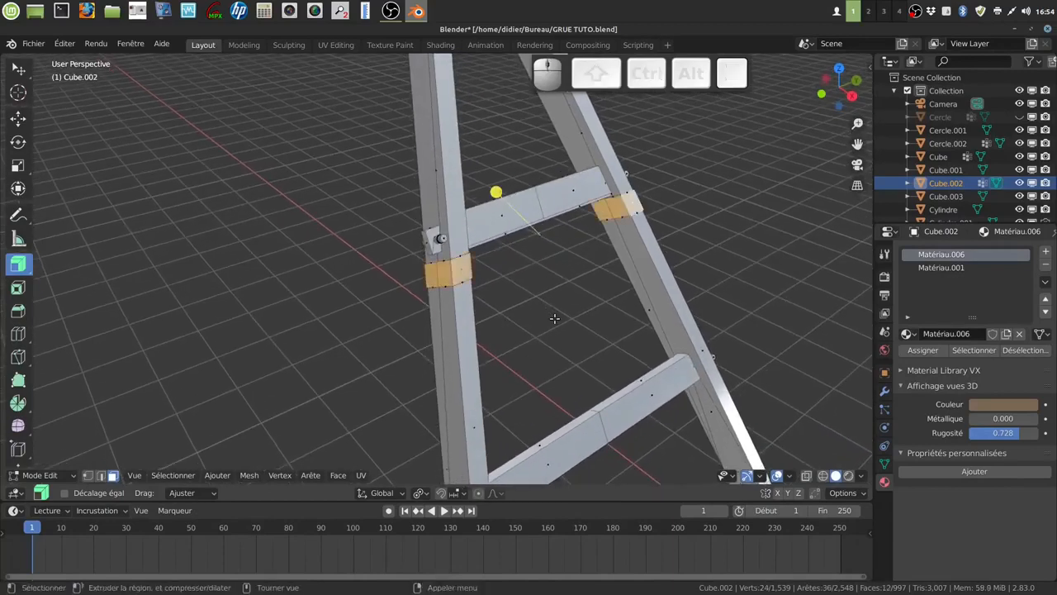
{"action": "scroll", "coordinate": [549, 143], "scroll_direction": "up", "scroll_amount": 2}
{"action": "middle_click_drag", "start_coordinate": [609, 297], "coordinate": [633, 309]}
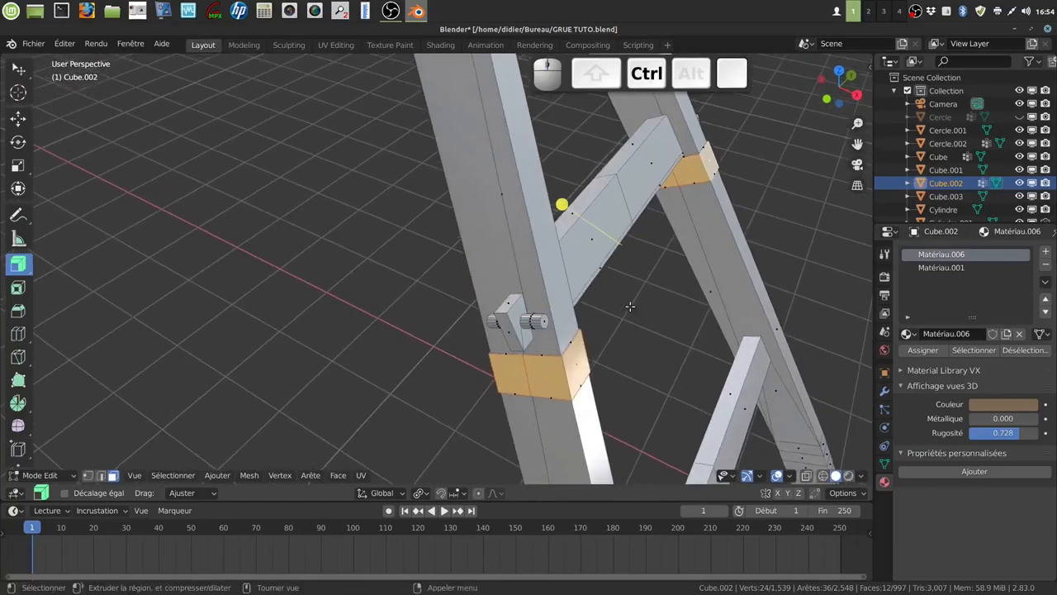
{"action": "key", "text": "ctrl+KP_Add"}
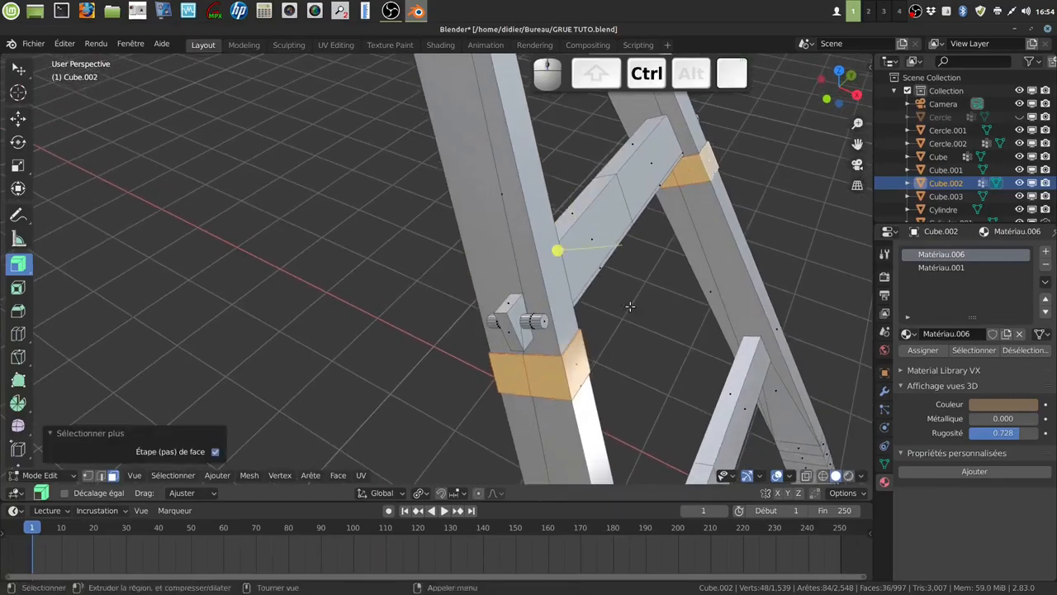
{"action": "scroll", "coordinate": [829, 288], "scroll_direction": "down", "scroll_amount": 3}
{"action": "left_click", "coordinate": [885, 392]}
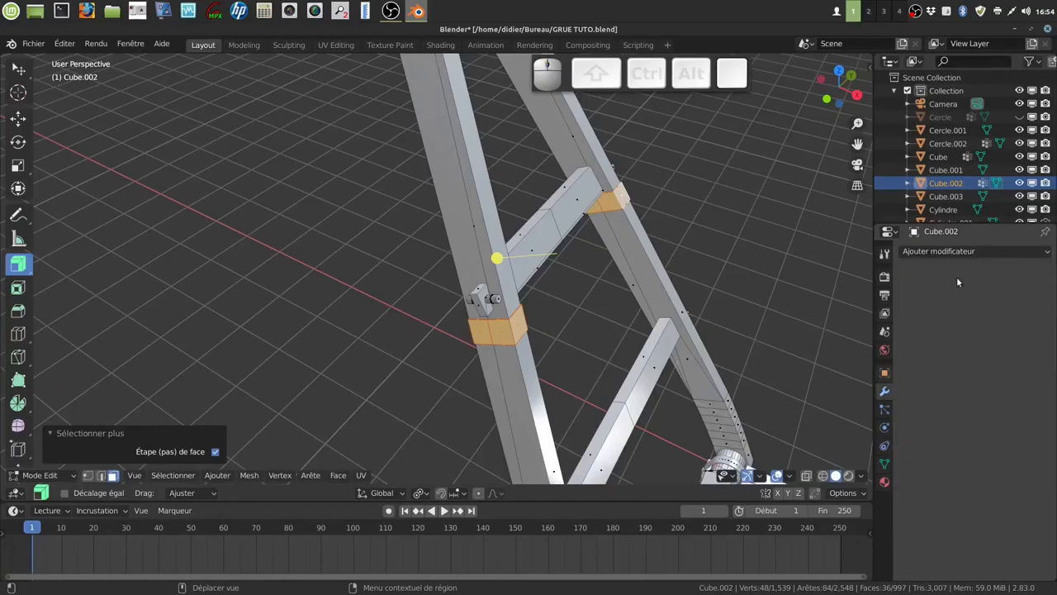
{"action": "left_click", "coordinate": [885, 463]}
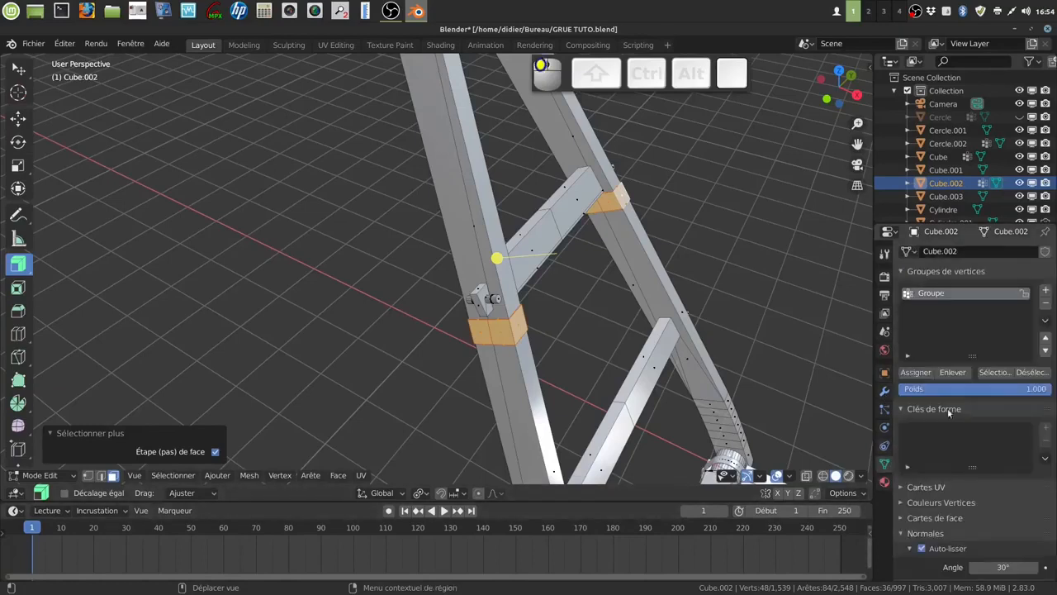
{"action": "left_click", "coordinate": [1046, 304]}
{"action": "left_click", "coordinate": [1046, 291]}
{"action": "left_click", "coordinate": [917, 374]}
Step: Examine the extruded rings on both beams from below, checking how they meet the underside of the upper crosspiece
{"action": "middle_click_drag", "start_coordinate": [577, 266], "coordinate": [600, 284]}
{"action": "scroll", "coordinate": [566, 300], "scroll_direction": "up", "scroll_amount": 2}
{"action": "scroll", "coordinate": [526, 339], "scroll_direction": "up", "scroll_amount": 3}
{"action": "key", "text": "a"}
{"action": "scroll", "coordinate": [605, 324], "scroll_direction": "up", "scroll_amount": 1}
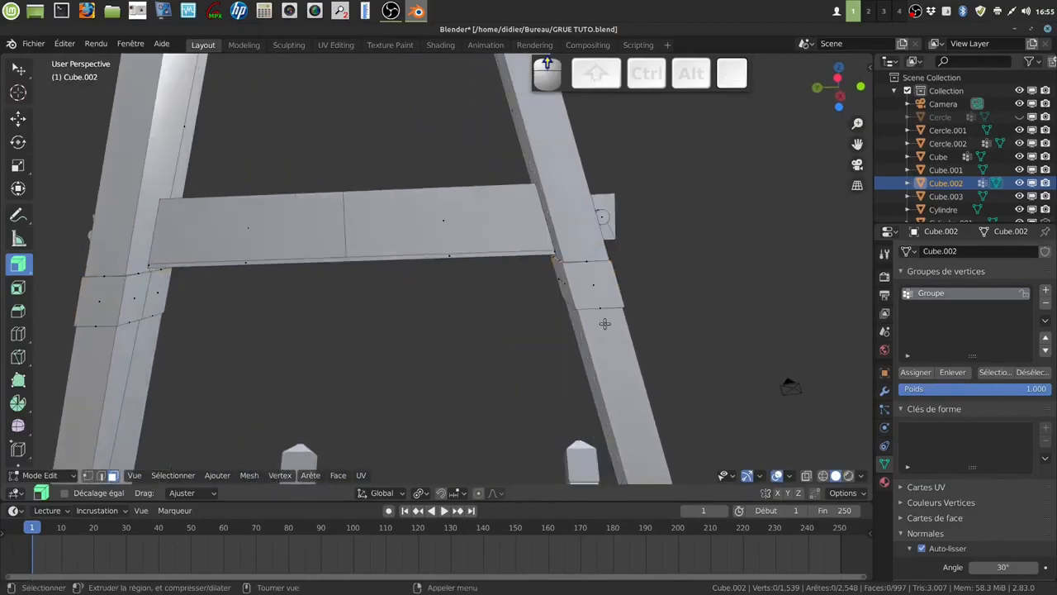
{"action": "mouse_move", "coordinate": [618, 305]}
{"action": "middle_mouse_down"}
{"action": "mouse_move", "coordinate": [596, 313]}
{"action": "mouse_move", "coordinate": [610, 305]}
{"action": "middle_mouse_up"}
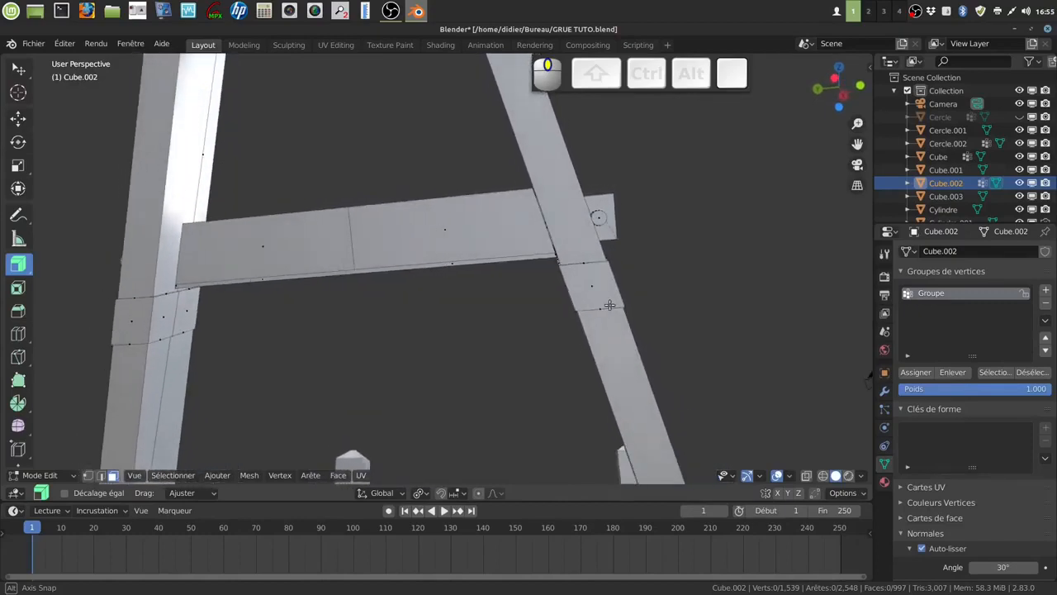
{"action": "middle_click_drag", "start_coordinate": [610, 305], "coordinate": [609, 306]}
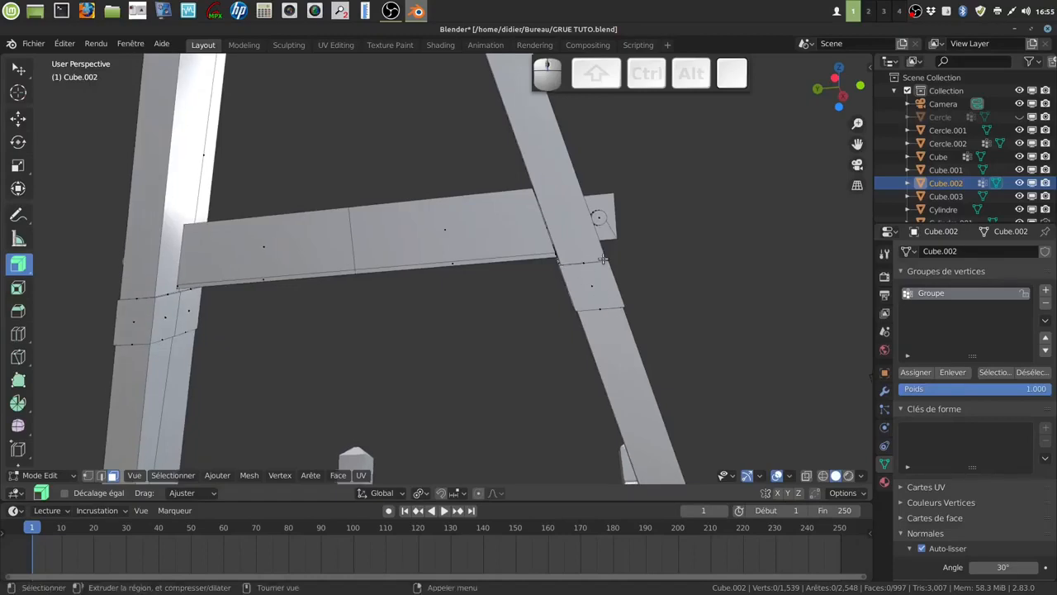
{"action": "middle_click_drag", "start_coordinate": [595, 263], "coordinate": [637, 284]}
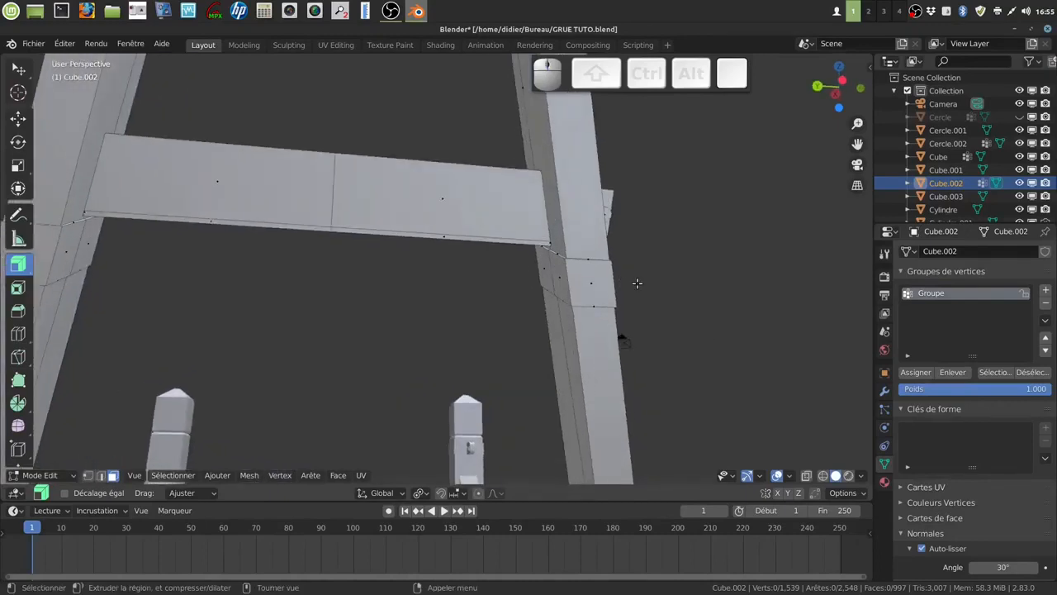
Step: Undo the vertex group replacement and the ring extrusion on both beams, then clear the selection
{"action": "key", "text": "ctrl+z"}
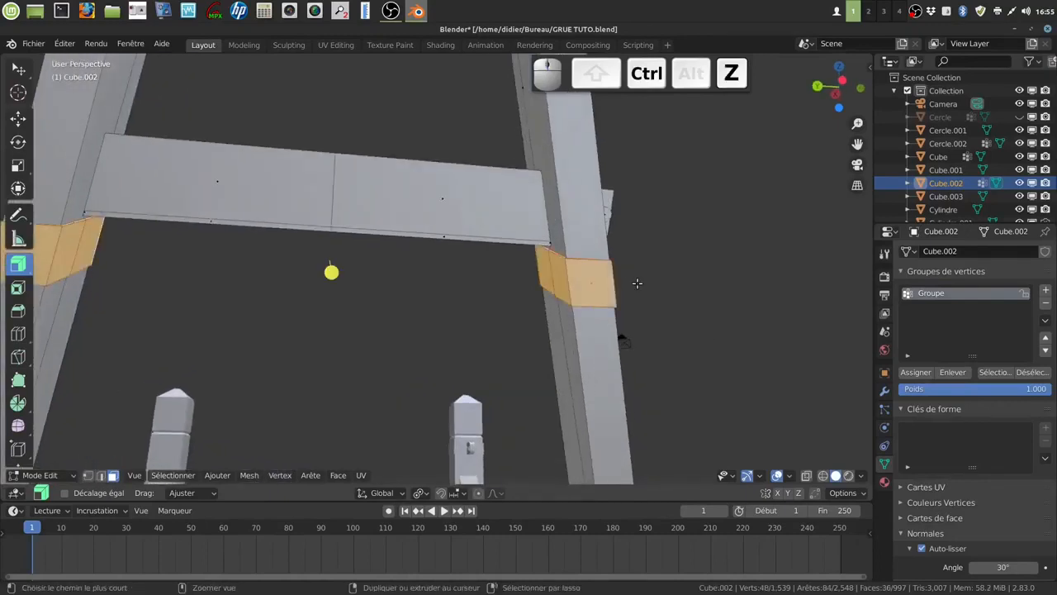
{"action": "key", "text": "ctrl+z"}
{"action": "key", "text": "ctrl+z"}
{"action": "key", "text": "ctrl+z"}
{"action": "key", "text": "ctrl+z"}
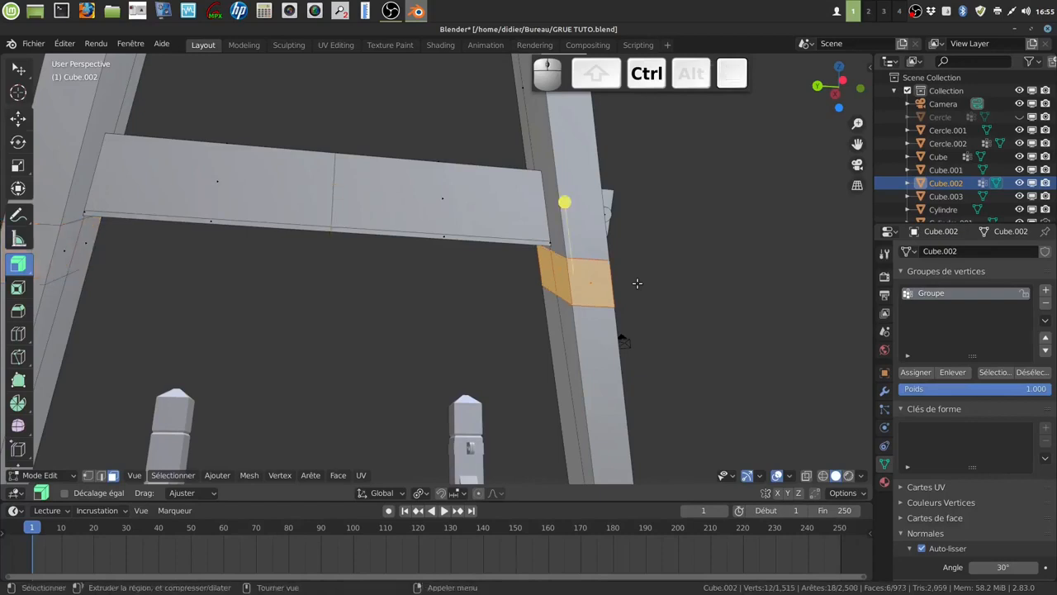
{"action": "key", "text": "alt+a"}
Step: Slide the inner-face edges of both cuts on the two beams together along the beams by a factor of about -0.021
{"action": "middle_click_drag", "start_coordinate": [637, 284], "coordinate": [566, 295]}
{"action": "left_click", "coordinate": [100, 475]}
{"action": "left_click", "coordinate": [64, 198]}
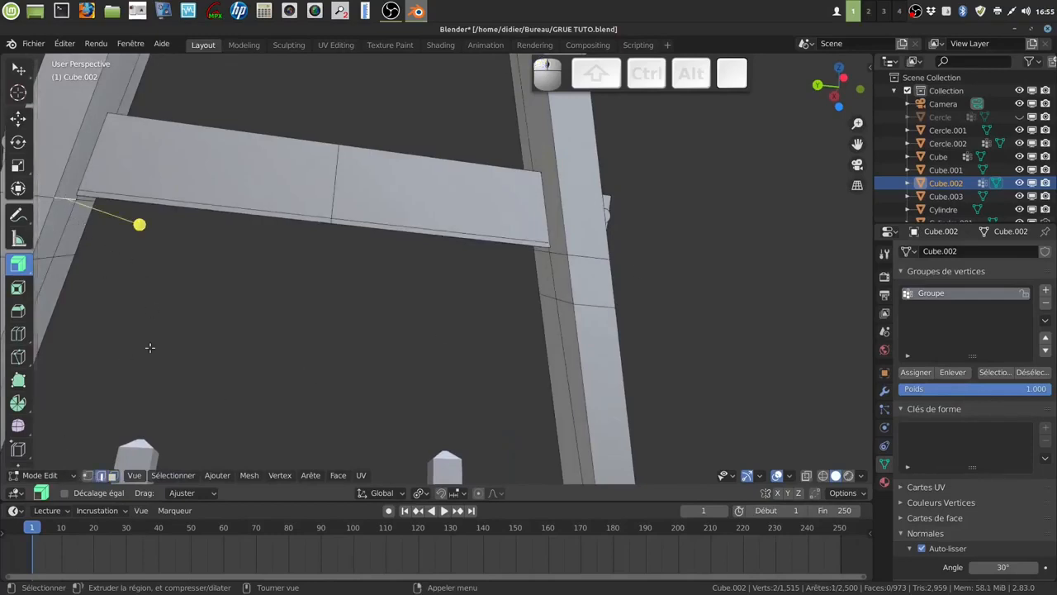
{"action": "left_click", "coordinate": [19, 73]}
{"action": "middle_click_drag", "start_coordinate": [132, 218], "coordinate": [114, 212]}
{"action": "left_click", "coordinate": [79, 201], "text": "shift"}
{"action": "left_click", "coordinate": [76, 258], "text": "shift"}
{"action": "scroll", "coordinate": [116, 266], "scroll_direction": "down", "scroll_amount": 2}
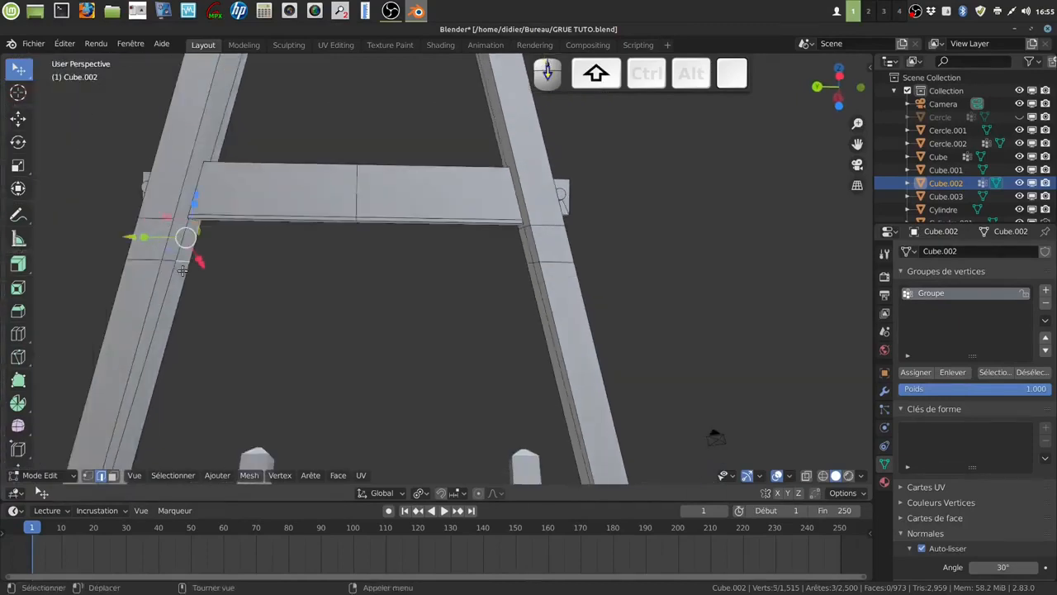
{"action": "middle_click_drag", "start_coordinate": [481, 309], "coordinate": [482, 302]}
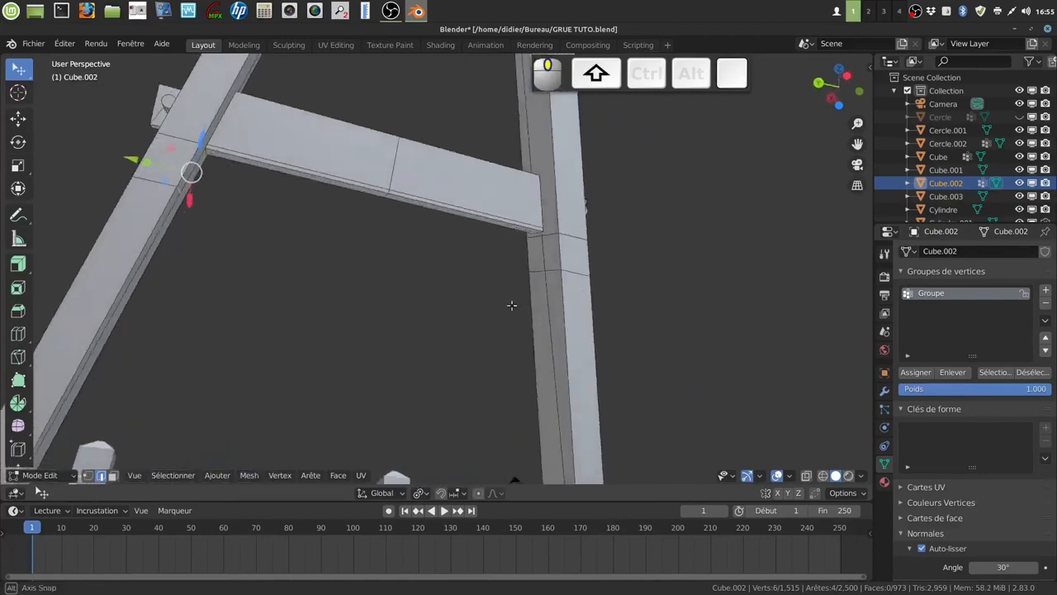
{"action": "left_click", "coordinate": [534, 247], "text": "shift"}
{"action": "left_click", "coordinate": [537, 251], "text": "shift"}
{"action": "left_click", "coordinate": [536, 273], "text": "shift"}
{"action": "left_click", "coordinate": [555, 269], "text": "shift"}
{"action": "middle_click_drag", "start_coordinate": [555, 269], "coordinate": [508, 286]}
{"action": "middle_click_drag", "start_coordinate": [574, 351], "coordinate": [554, 351]}
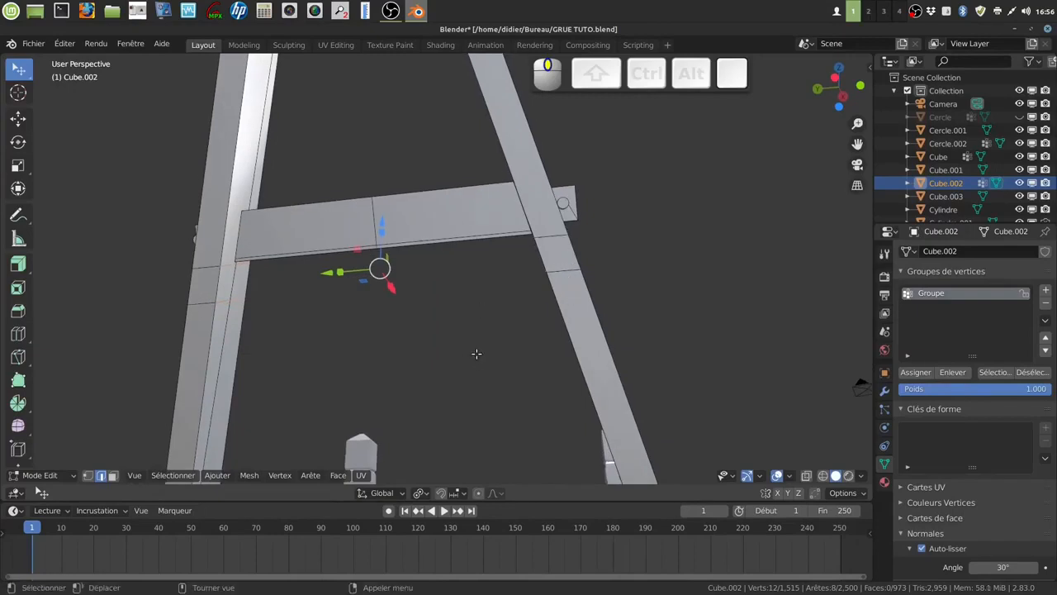
{"action": "key", "text": "g"}
{"action": "key", "text": "g"}
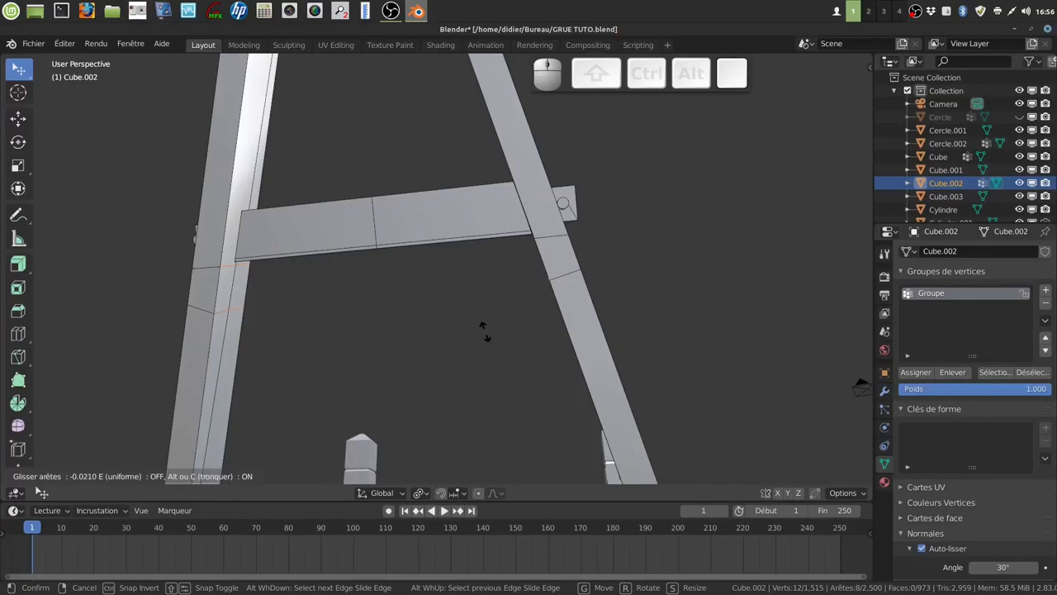
{"action": "left_click", "coordinate": [483, 330]}
{"action": "middle_click_drag", "start_coordinate": [484, 326], "coordinate": [439, 303]}
Step: Slide only the upper cut's inner-face edges on both beams down away from the crosspiece by a factor of about 0.166
{"action": "key", "text": "a"}
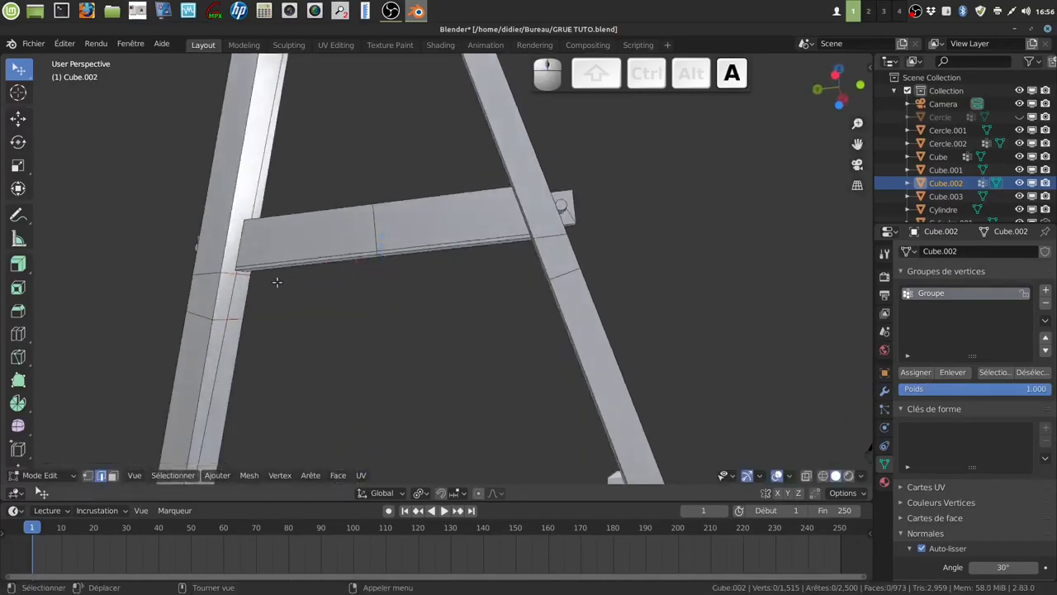
{"action": "left_click", "coordinate": [244, 275], "text": "shift"}
{"action": "middle_click_drag", "start_coordinate": [325, 295], "coordinate": [471, 314]}
{"action": "left_click", "coordinate": [485, 281], "text": "shift"}
{"action": "left_click", "coordinate": [487, 297], "text": "shift"}
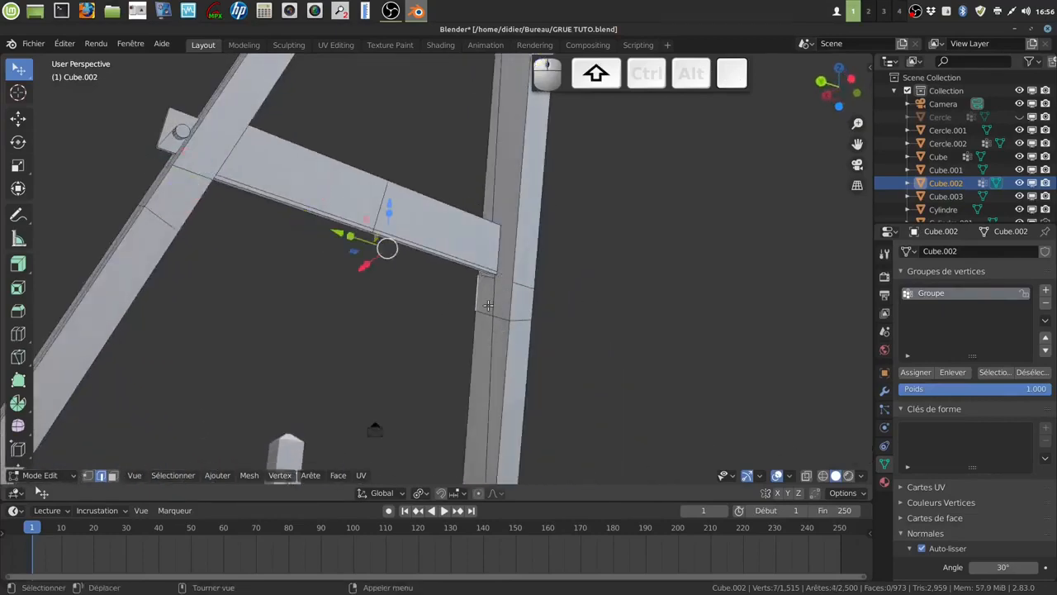
{"action": "left_click", "coordinate": [486, 286], "text": "shift"}
{"action": "left_click", "coordinate": [488, 275], "text": "shift"}
{"action": "middle_click_drag", "start_coordinate": [487, 276], "coordinate": [450, 300]}
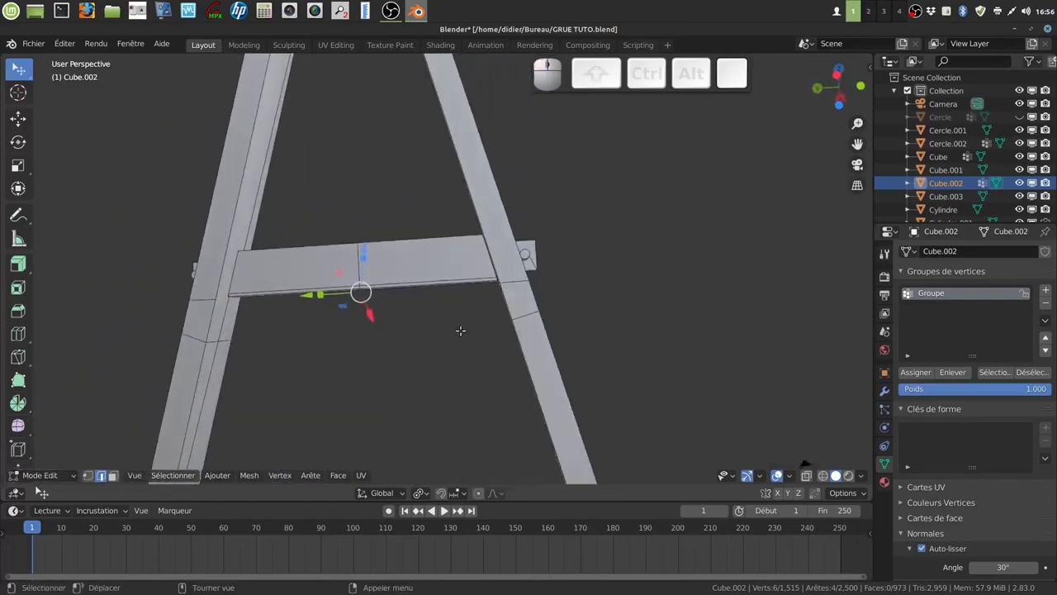
{"action": "key", "text": "g"}
{"action": "key", "text": "g"}
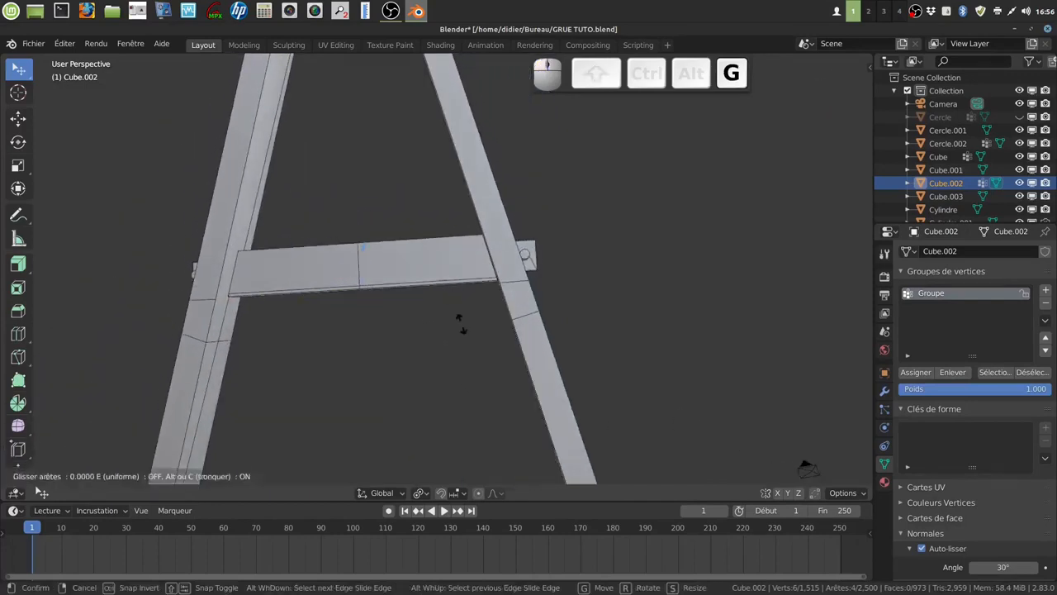
{"action": "left_click", "coordinate": [446, 374]}
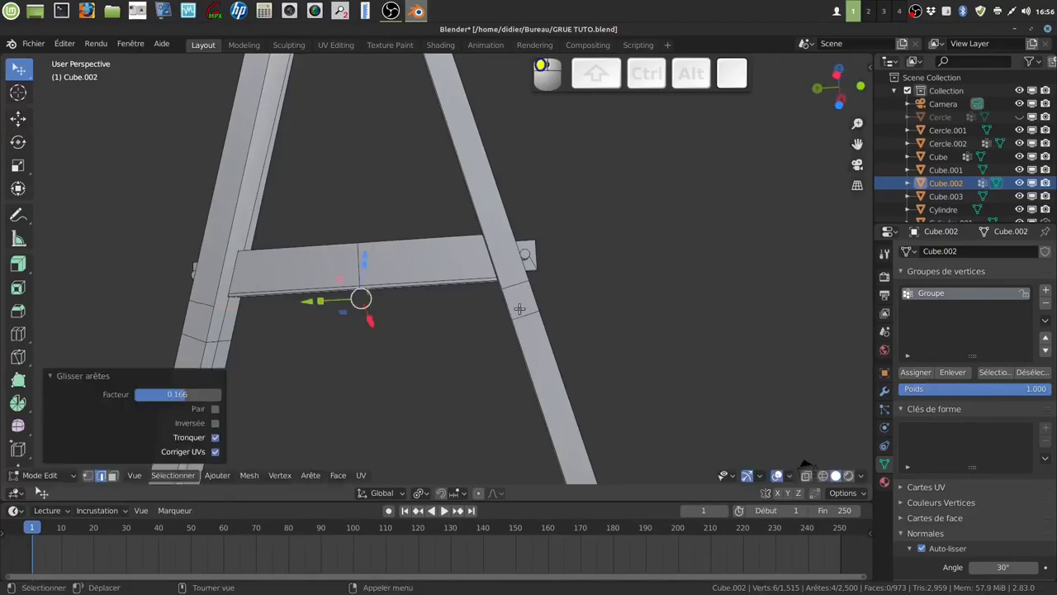
{"action": "mouse_move", "coordinate": [521, 303]}
{"action": "middle_mouse_down"}
{"action": "mouse_move", "coordinate": [574, 307]}
{"action": "mouse_move", "coordinate": [535, 310]}
{"action": "middle_mouse_up"}
{"action": "middle_click_drag", "start_coordinate": [210, 362], "coordinate": [350, 319], "text": "shift"}
{"action": "left_click", "coordinate": [283, 314]}
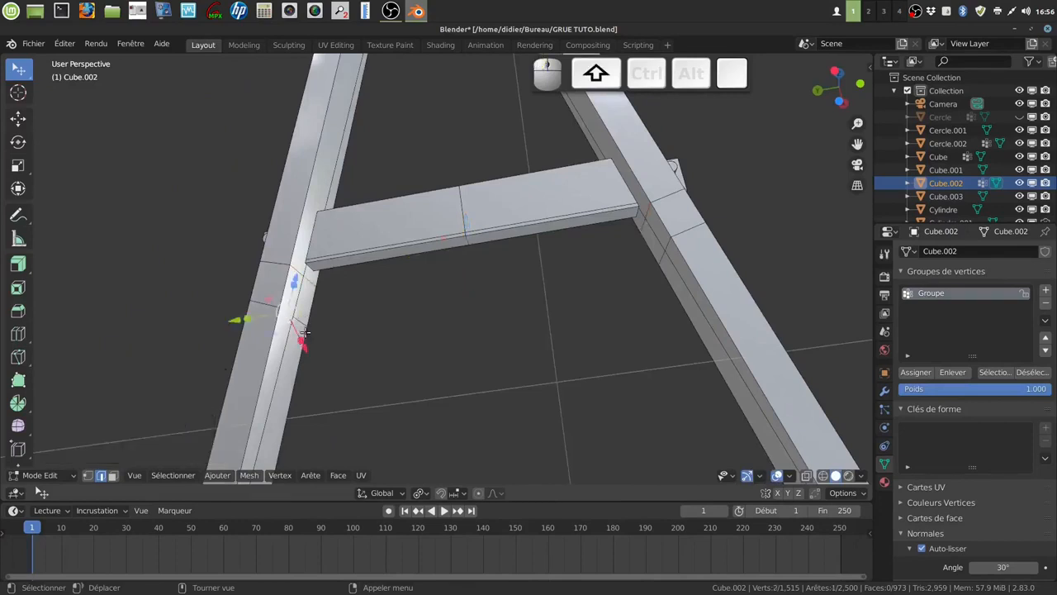
{"action": "left_click", "coordinate": [304, 321], "text": "shift"}
{"action": "middle_click_drag", "start_coordinate": [336, 323], "coordinate": [319, 328]}
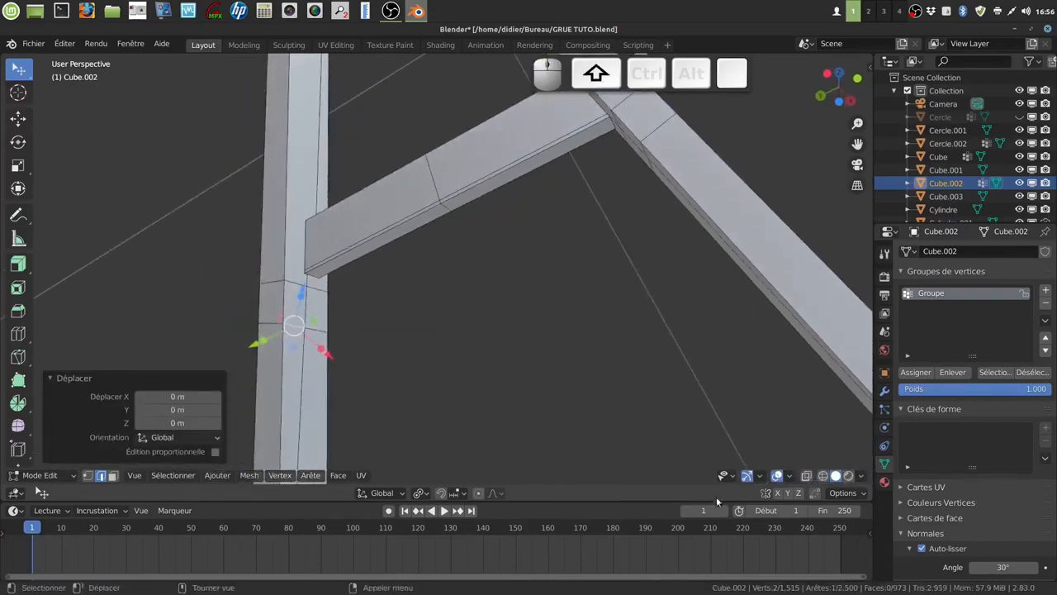
{"action": "left_click", "coordinate": [741, 481]}
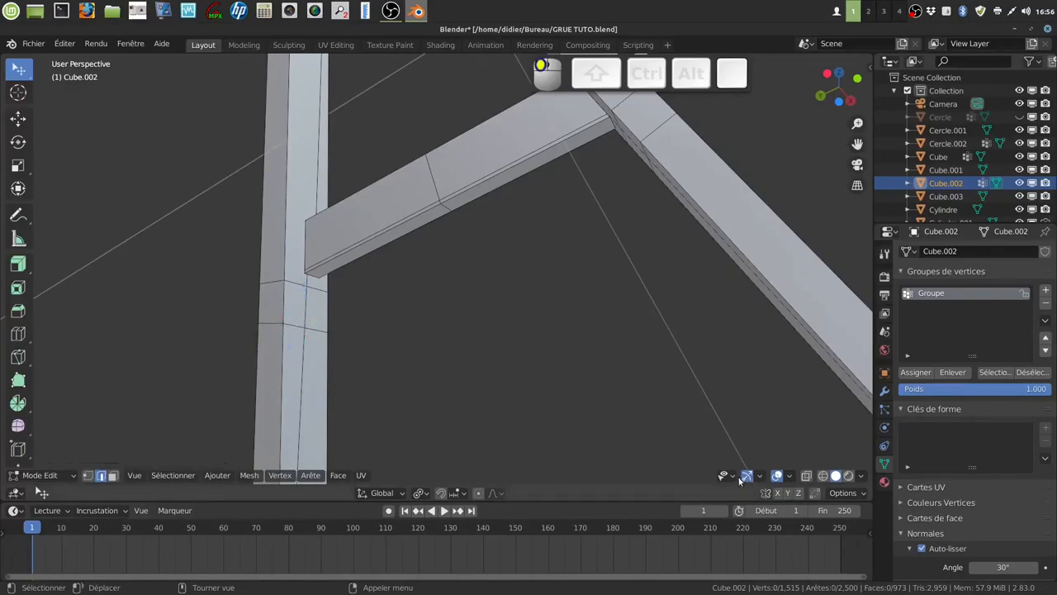
Step: Slide the lower cut's two inner-face edges on the left-hand beam only by a factor of about -0.063 and clear the selection
{"action": "left_click", "coordinate": [295, 324], "text": "shift"}
{"action": "left_click", "coordinate": [319, 328], "text": "shift"}
{"action": "mouse_move", "coordinate": [595, 397]}
{"action": "middle_mouse_down"}
{"action": "mouse_move", "coordinate": [538, 359]}
{"action": "mouse_move", "coordinate": [581, 384]}
{"action": "middle_mouse_up"}
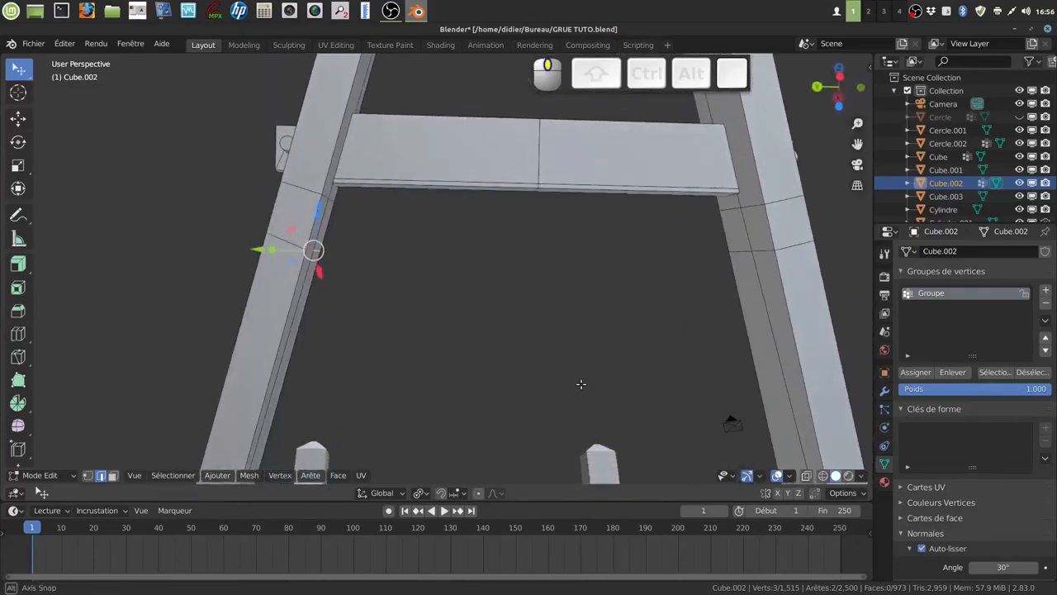
{"action": "scroll", "coordinate": [496, 359], "scroll_direction": "down", "scroll_amount": 3}
{"action": "middle_click_drag", "start_coordinate": [496, 360], "coordinate": [495, 358]}
{"action": "key", "text": "g"}
{"action": "key", "text": "g"}
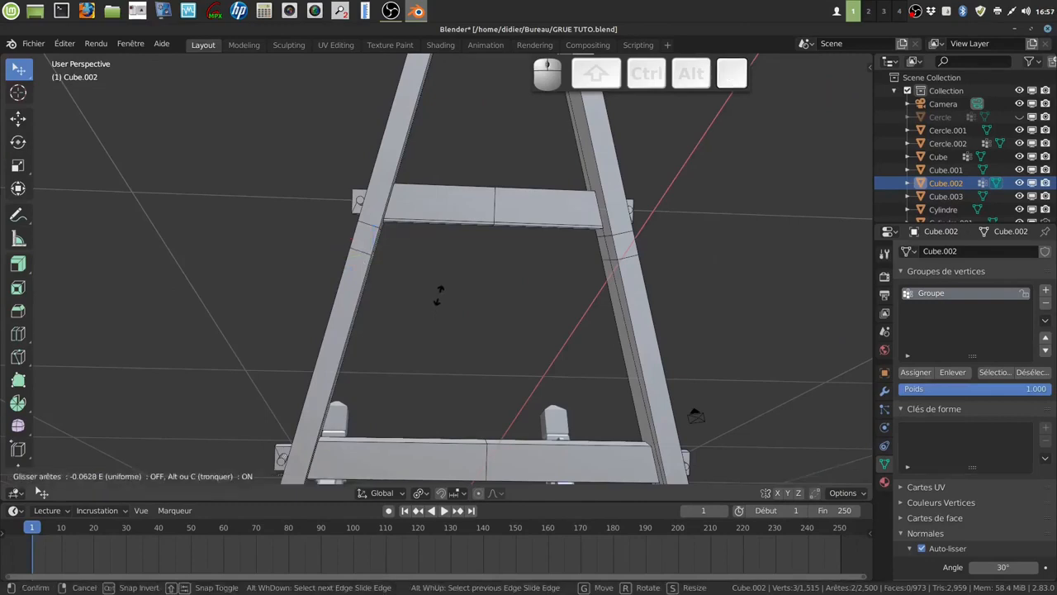
{"action": "left_click", "coordinate": [439, 293]}
{"action": "key", "text": "a"}
Step: Extrude the face rings between the two cuts on both beams outward along their normals by about 0.03 m to form raised collars
{"action": "mouse_move", "coordinate": [444, 278]}
{"action": "middle_mouse_down"}
{"action": "mouse_move", "coordinate": [415, 285]}
{"action": "mouse_move", "coordinate": [433, 286]}
{"action": "middle_mouse_up"}
{"action": "left_click", "coordinate": [113, 475]}
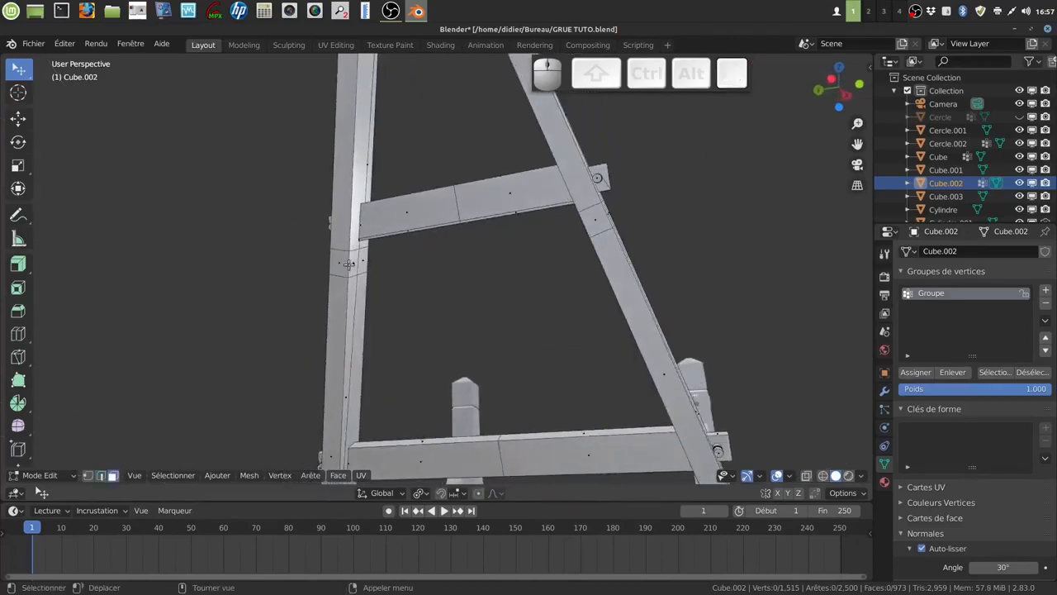
{"action": "left_click", "coordinate": [349, 263], "text": "alt"}
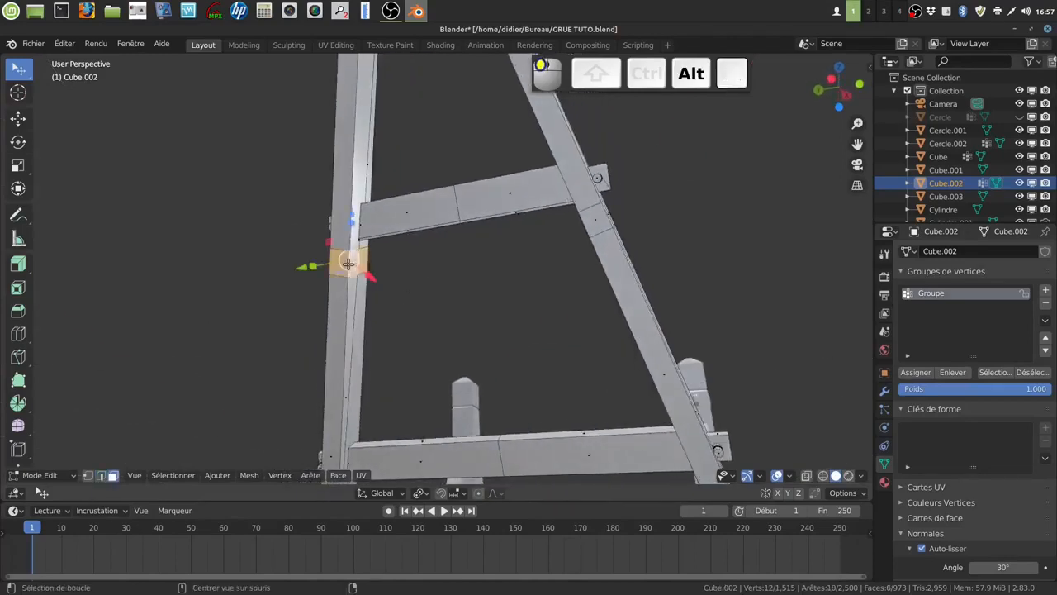
{"action": "left_click", "coordinate": [580, 225], "text": "alt+shift"}
{"action": "middle_click_drag", "start_coordinate": [567, 285], "coordinate": [274, 346]}
{"action": "left_click_drag", "start_coordinate": [18, 264], "coordinate": [83, 294]}
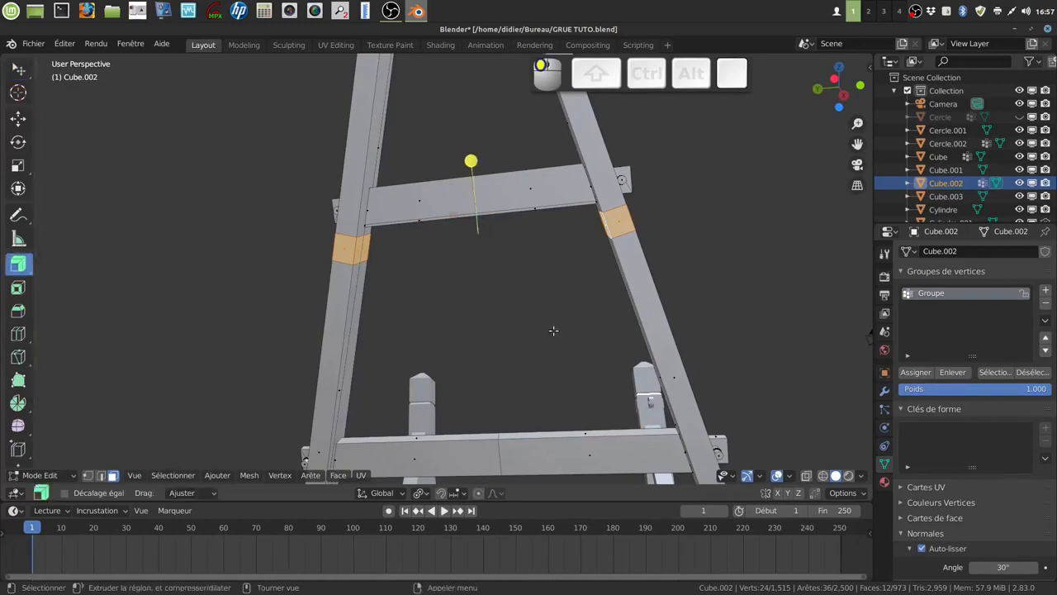
{"action": "scroll", "coordinate": [560, 325], "scroll_direction": "up", "scroll_amount": 3}
{"action": "middle_click_drag", "start_coordinate": [561, 324], "coordinate": [561, 371]}
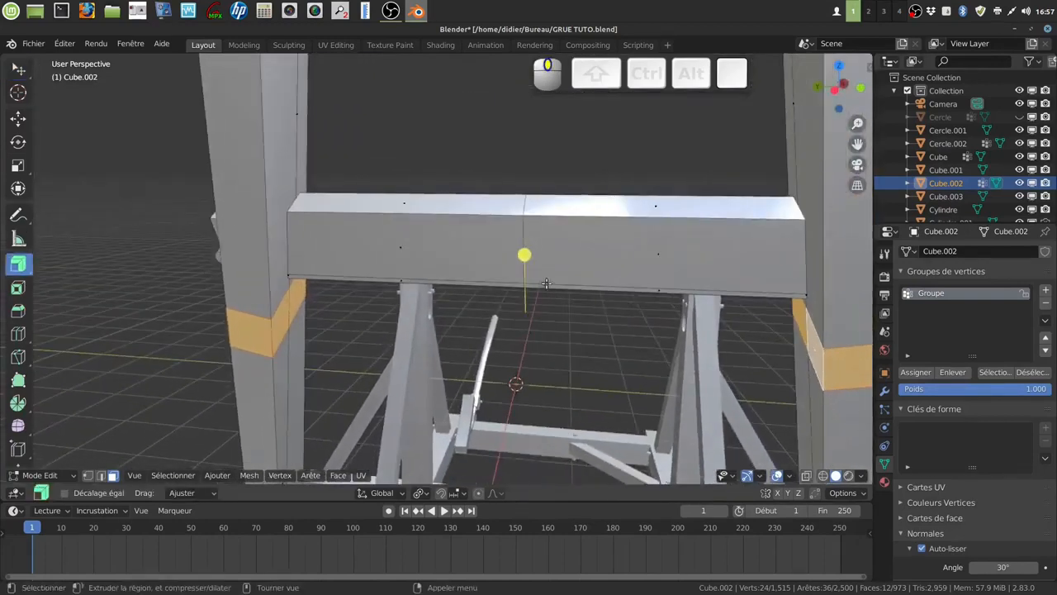
{"action": "left_click_drag", "start_coordinate": [525, 255], "coordinate": [529, 253]}
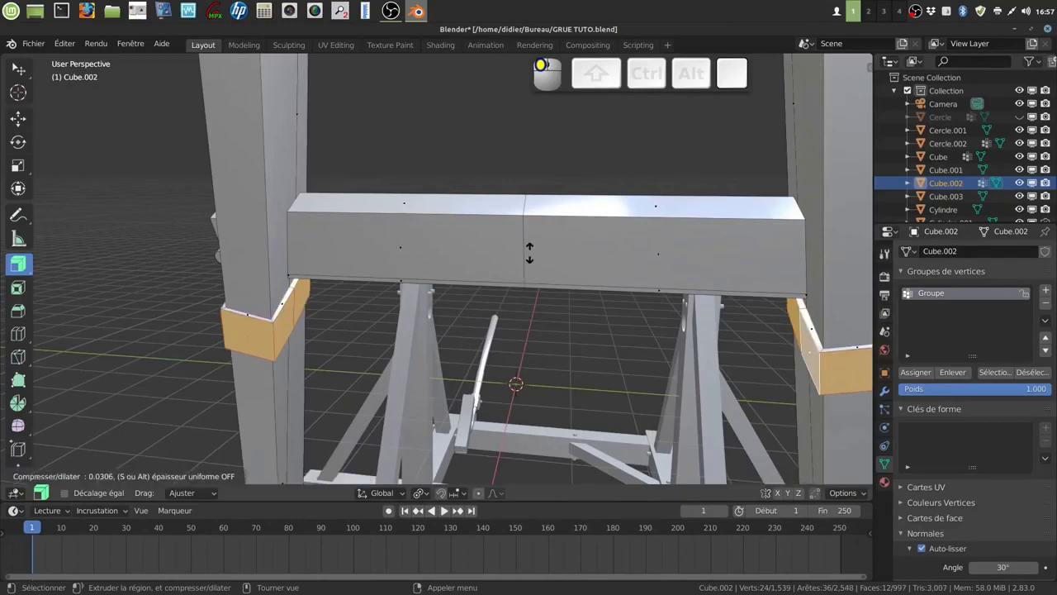
{"action": "left_click_drag", "start_coordinate": [529, 253], "coordinate": [530, 253]}
{"action": "mouse_move", "coordinate": [561, 330]}
{"action": "middle_mouse_down"}
{"action": "mouse_move", "coordinate": [578, 345]}
{"action": "mouse_move", "coordinate": [570, 314]}
{"action": "middle_mouse_up"}
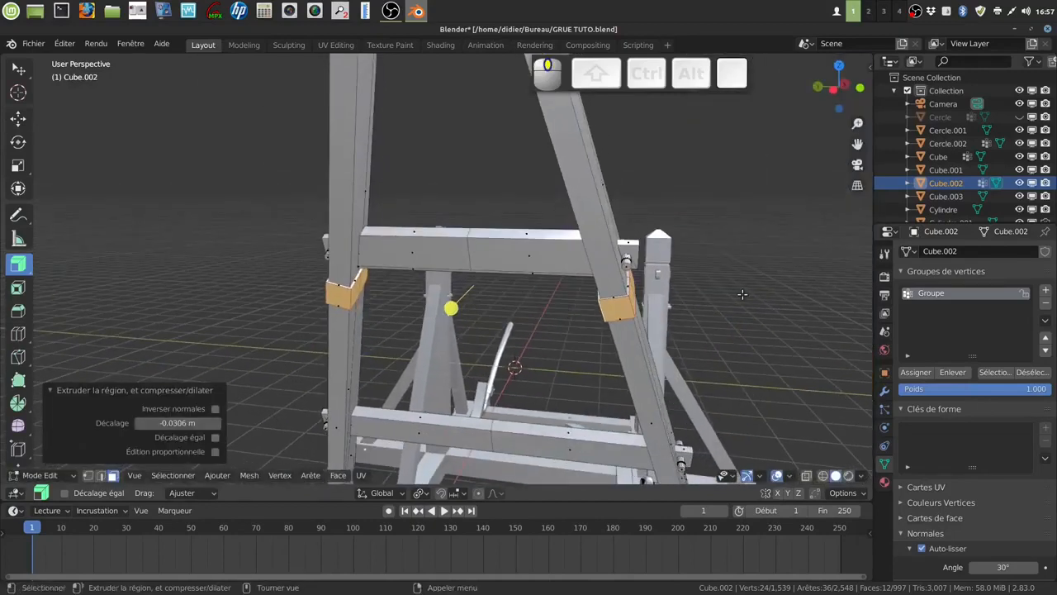
Step: Grow the selection to take in both collars' side faces, assign it to the vertex group Groupe and clear the selection
{"action": "key", "text": "ctrl"}
{"action": "key", "text": "ctrl+KP_Add"}
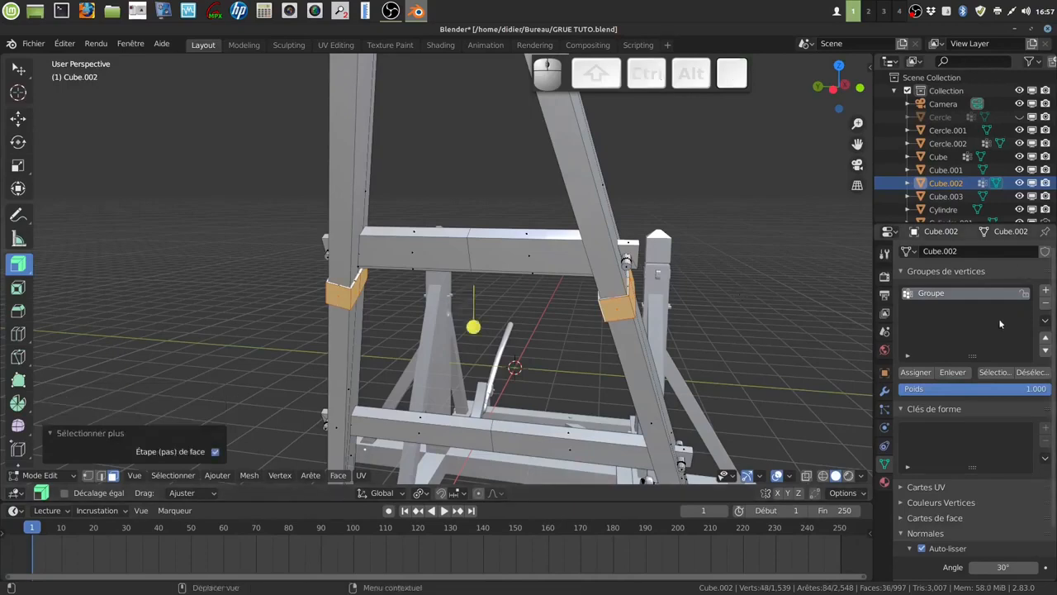
{"action": "left_click", "coordinate": [921, 377]}
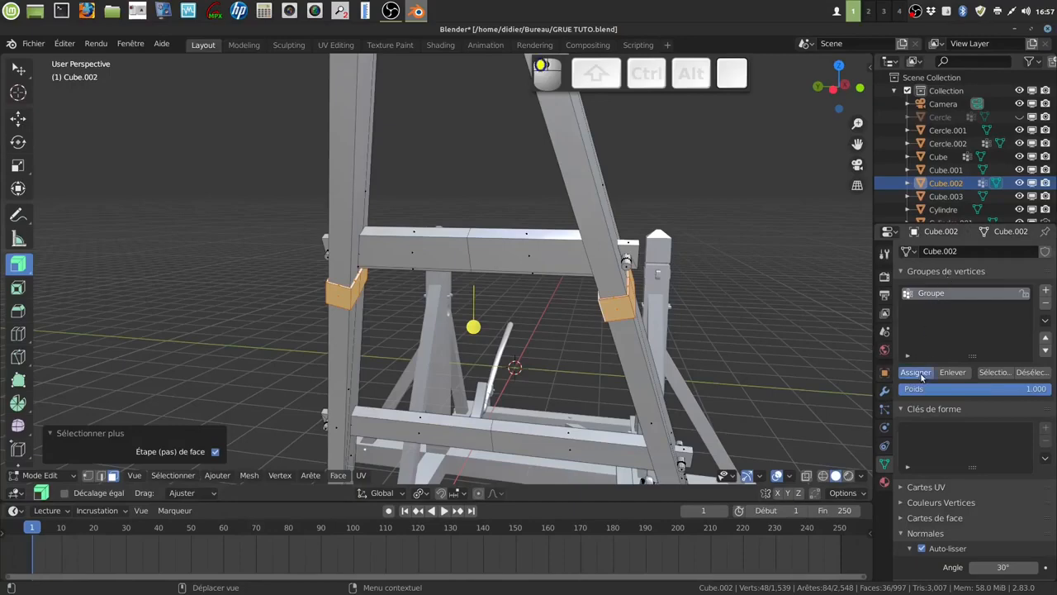
{"action": "middle_click_drag", "start_coordinate": [628, 289], "coordinate": [662, 269]}
{"action": "middle_click_drag", "start_coordinate": [670, 314], "coordinate": [540, 349], "text": "shift"}
{"action": "scroll", "coordinate": [610, 332], "scroll_direction": "up", "scroll_amount": 3}
{"action": "key", "text": "a"}
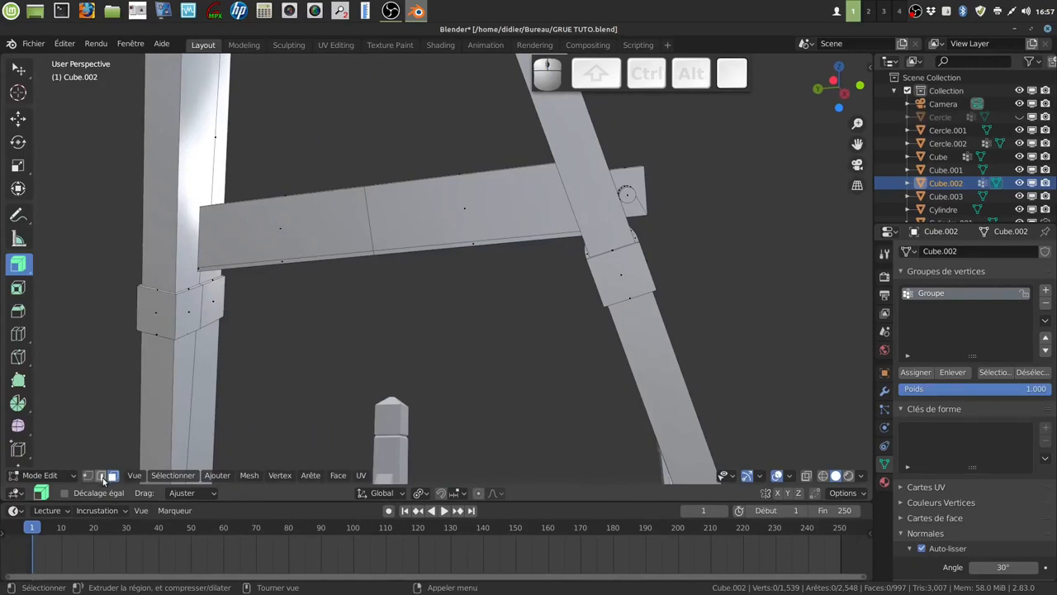
Step: Knife a lengthwise cut near the middle of the right-hand collar's front face, from its upper edge to its lower edge
{"action": "left_click", "coordinate": [87, 476]}
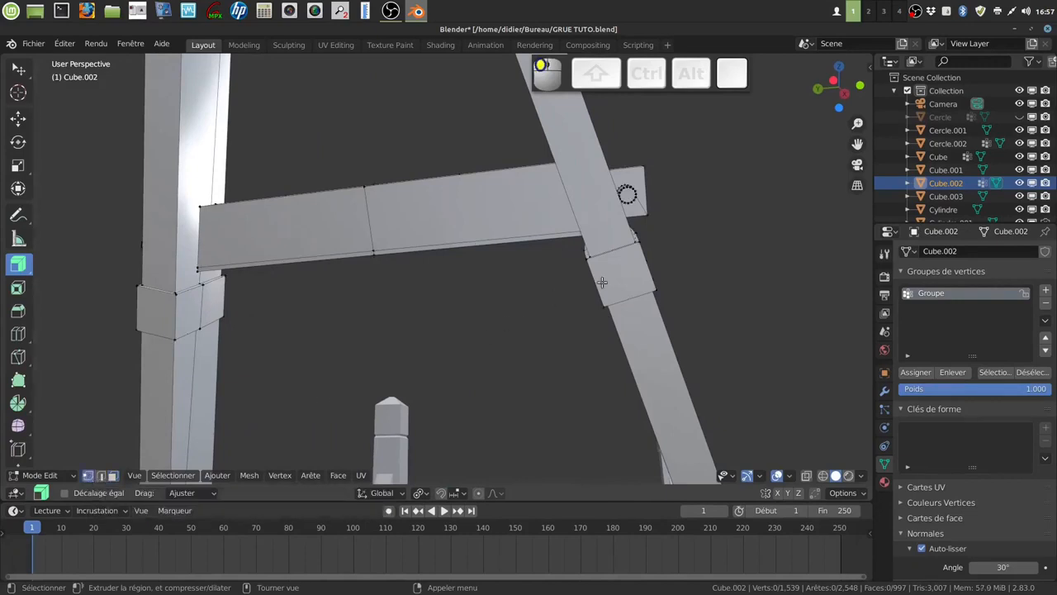
{"action": "key", "text": "k"}
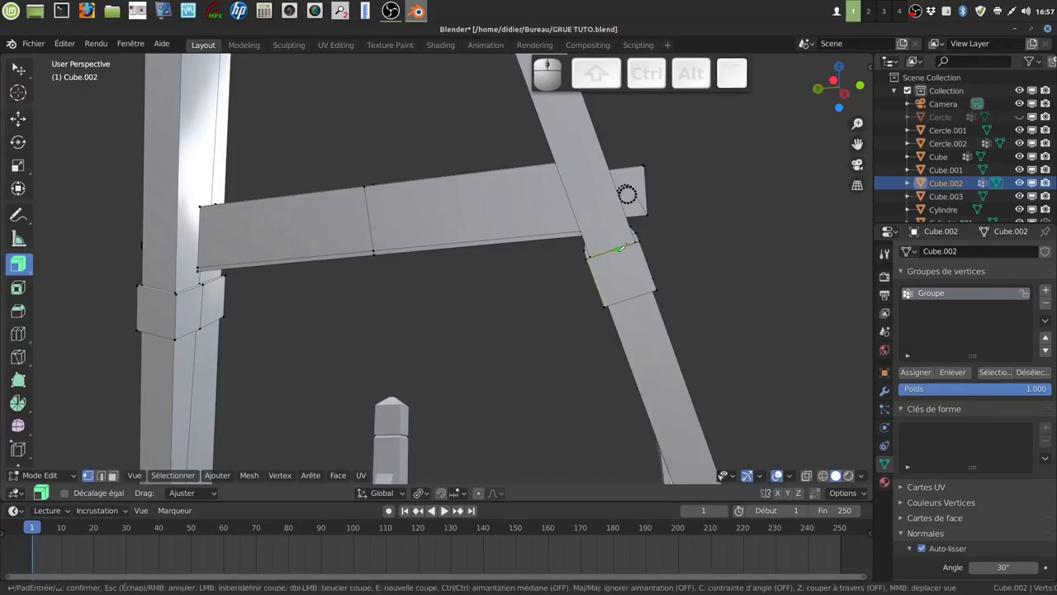
{"action": "left_click", "coordinate": [619, 248]}
{"action": "left_click", "coordinate": [634, 295]}
{"action": "key", "text": "Return"}
{"action": "key", "text": "a"}
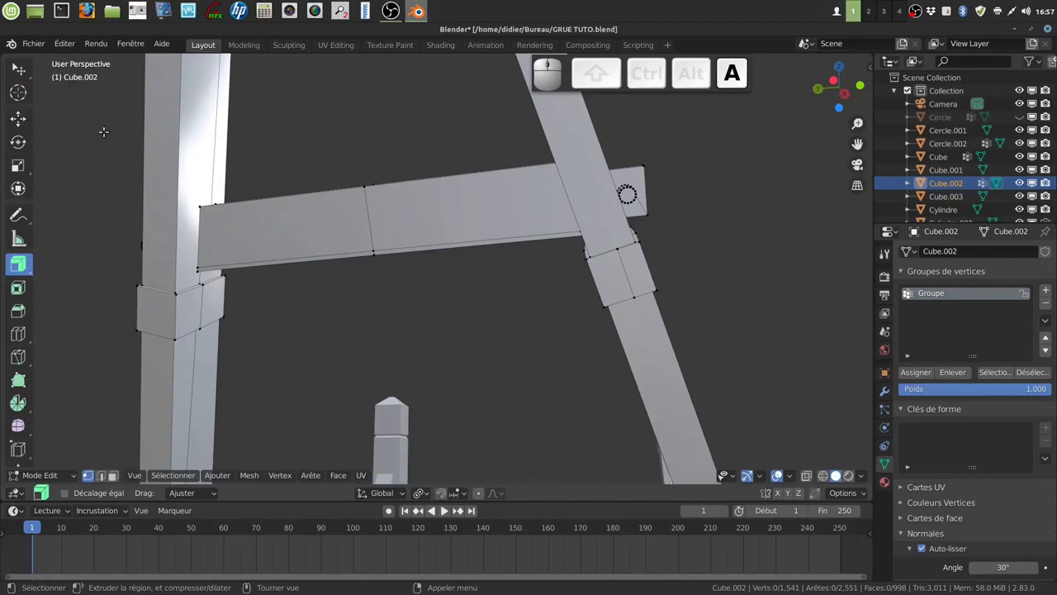
Step: Slide the lower vertex of the new cut along the right-hand collar's bottom edge by a factor of about 0.051
{"action": "left_click", "coordinate": [637, 297]}
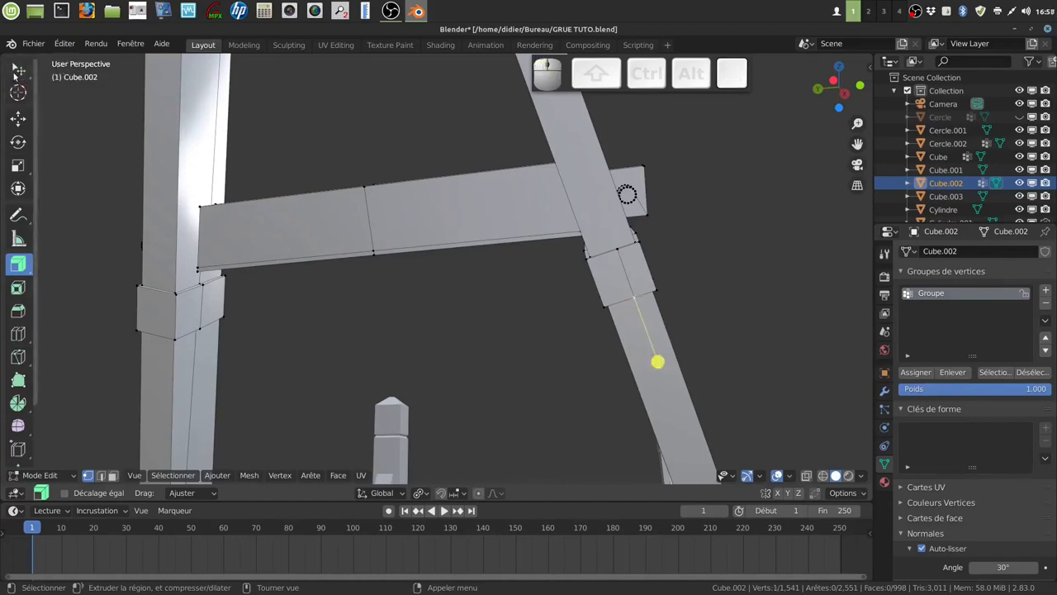
{"action": "left_click", "coordinate": [19, 70]}
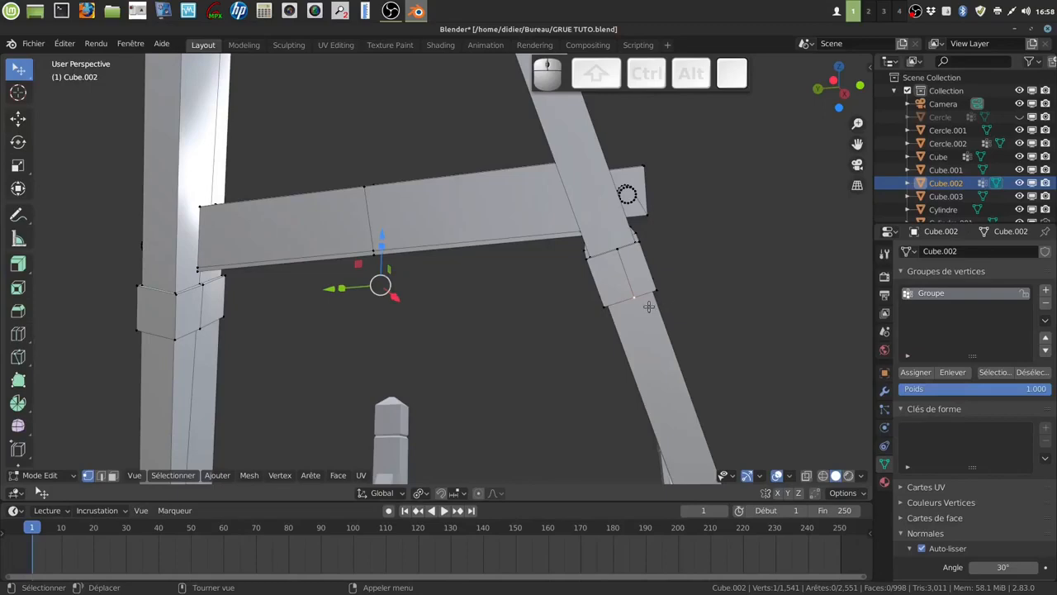
{"action": "key", "text": "g"}
{"action": "key", "text": "g"}
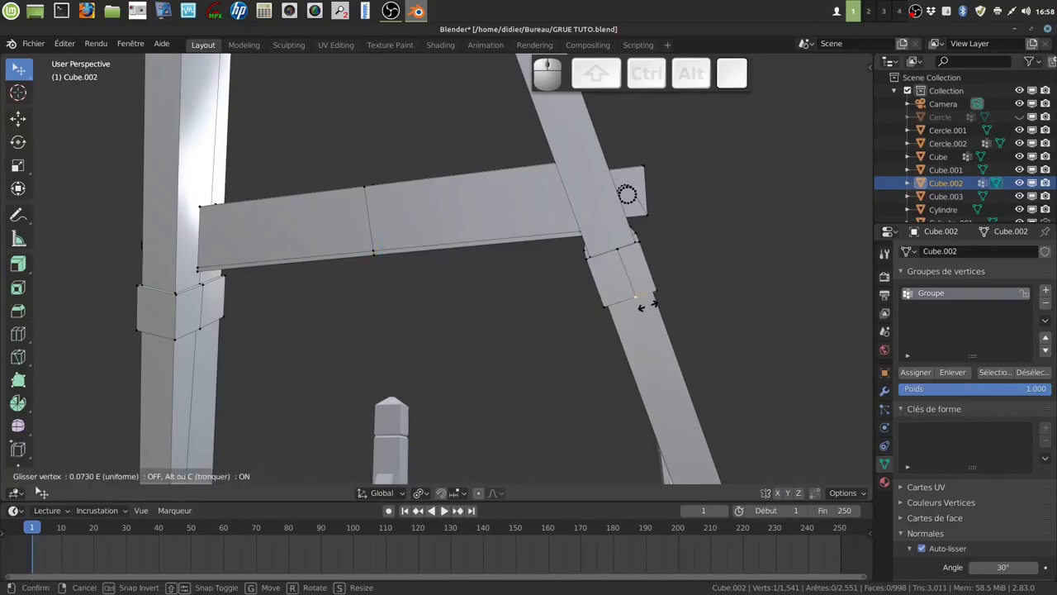
{"action": "left_click", "coordinate": [643, 306]}
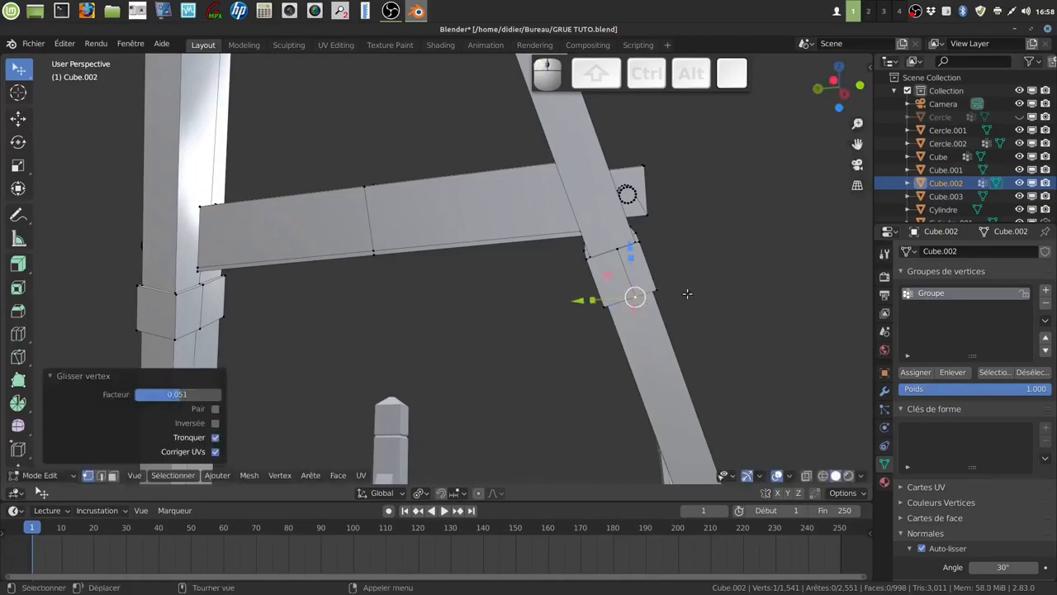
{"action": "key", "text": "a"}
Step: Knife a second lengthwise cut on the right-hand collar's front face, close beside the first, leaving a narrow strip between them
{"action": "key", "text": "k"}
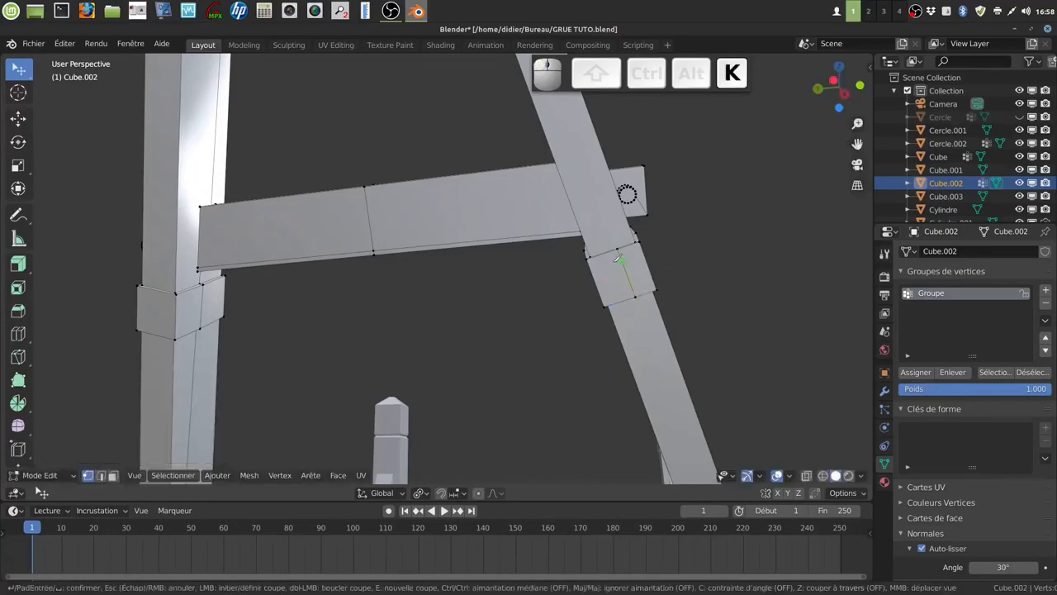
{"action": "left_click", "coordinate": [608, 252]}
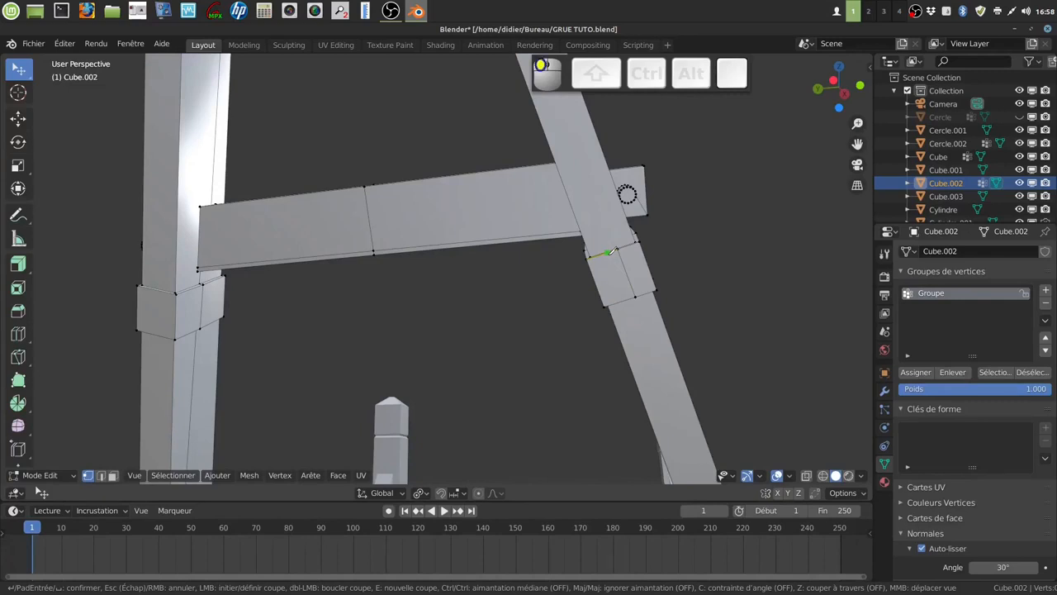
{"action": "left_click", "coordinate": [627, 299]}
{"action": "key", "text": "Return"}
{"action": "key", "text": "a"}
Step: Knife a lengthwise cut across the left-hand collar's front face, from its upper edge to its lower edge
{"action": "middle_click_drag", "start_coordinate": [206, 333], "coordinate": [321, 295]}
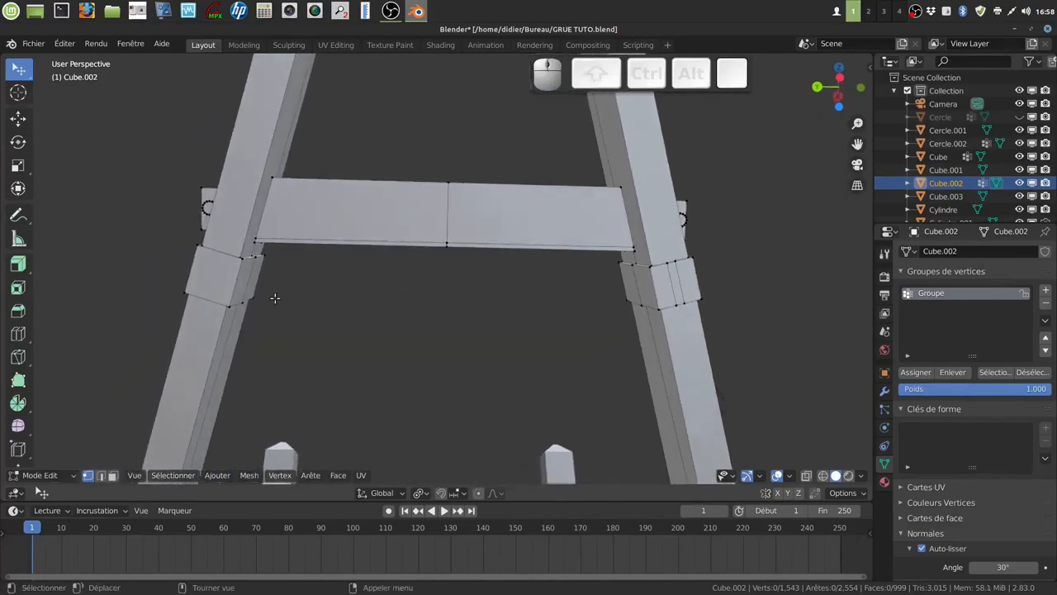
{"action": "key", "text": "k"}
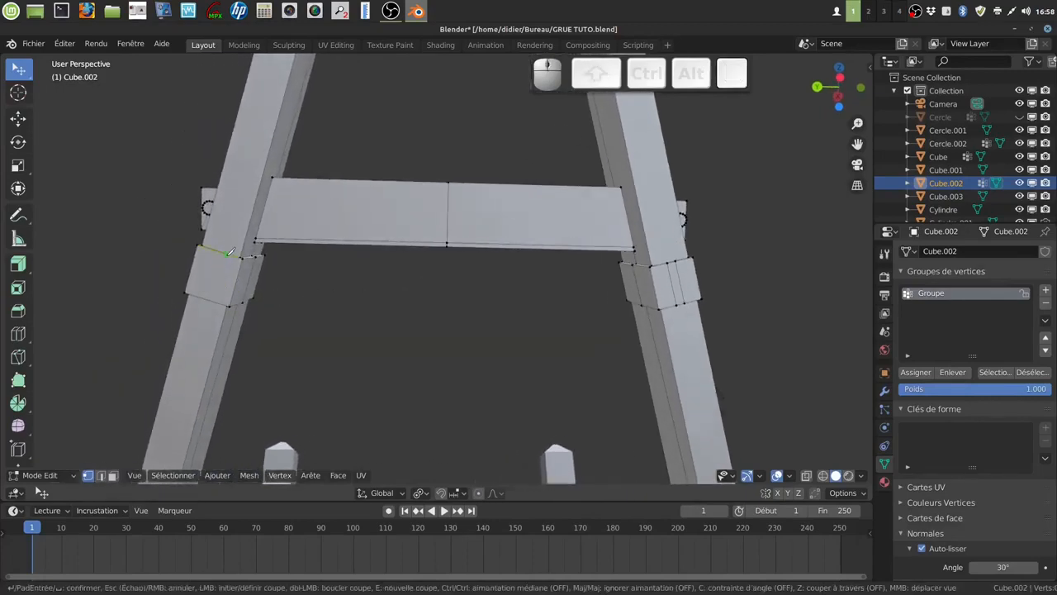
{"action": "left_click", "coordinate": [229, 252]}
{"action": "left_click", "coordinate": [217, 299]}
{"action": "key", "text": "Return"}
{"action": "key", "text": "alt+a"}
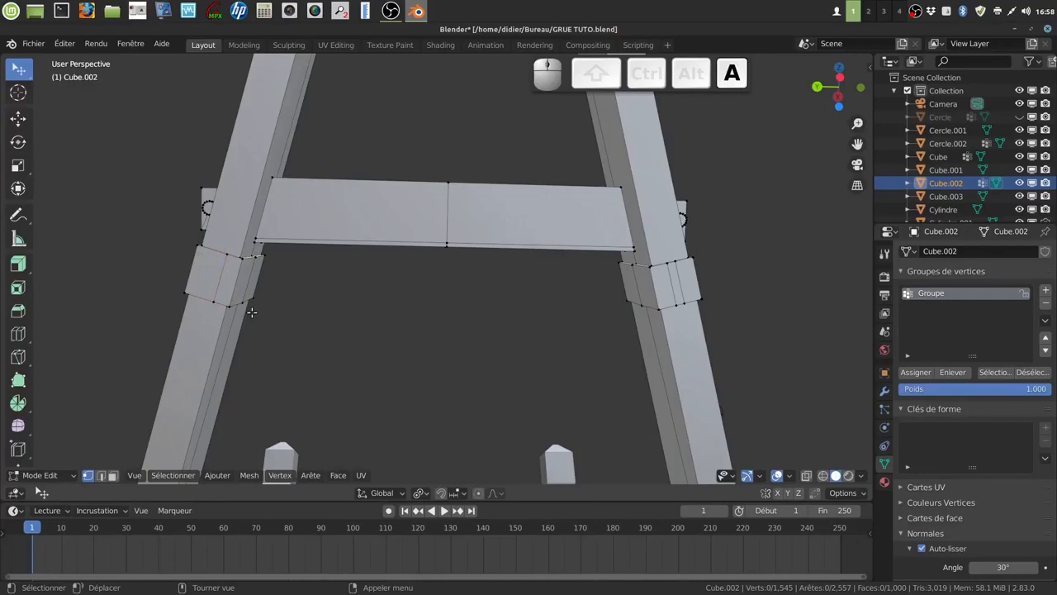
Step: Knife a parallel cut beside the one on the left-hand collar's front face, leaving a narrow strip, and clear the selection
{"action": "key", "text": "k"}
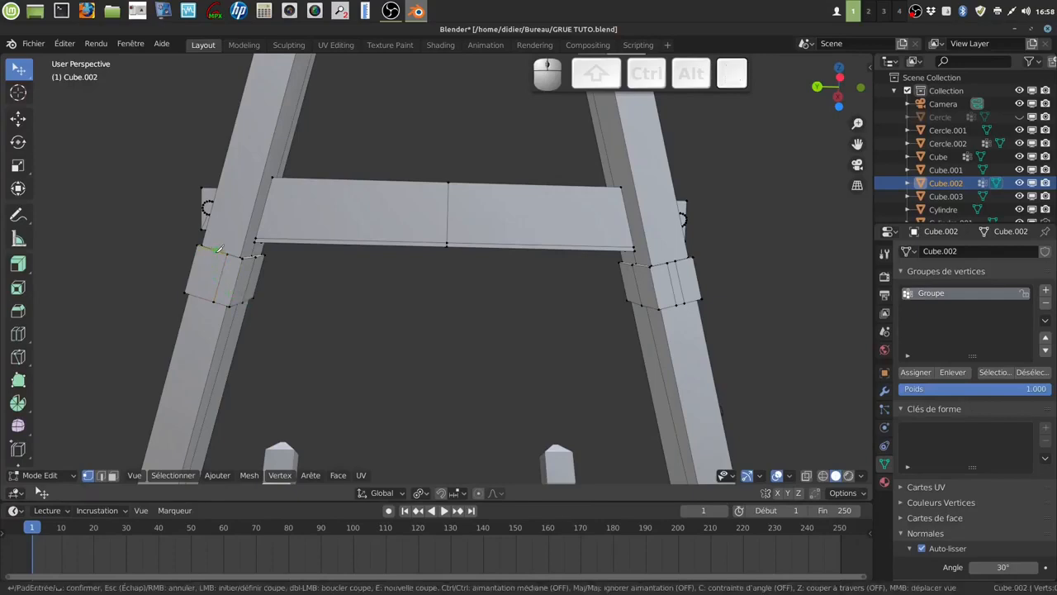
{"action": "left_click", "coordinate": [216, 250]}
{"action": "left_click", "coordinate": [207, 291]}
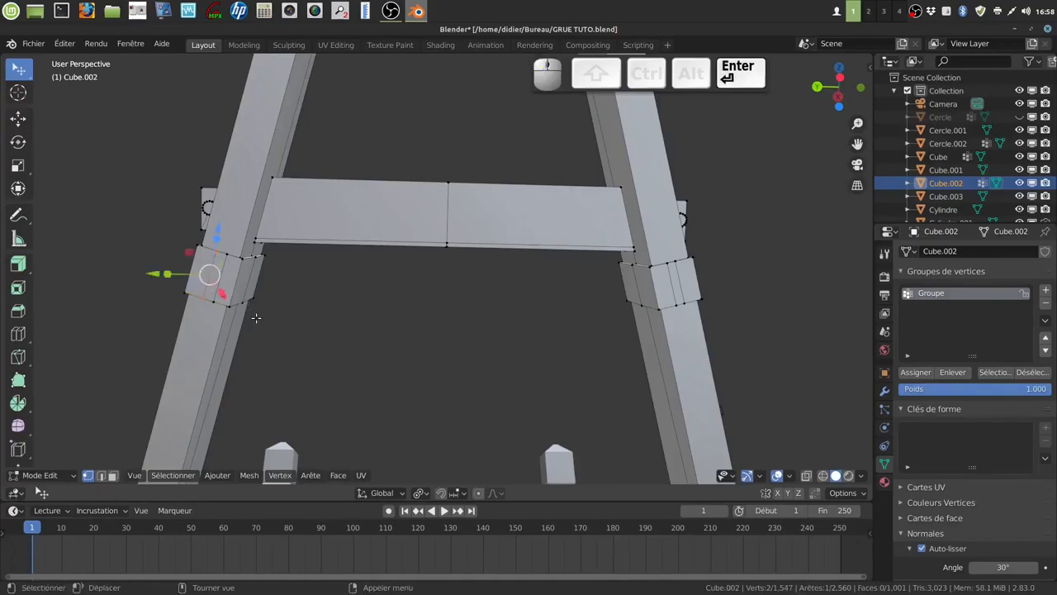
{"action": "key", "text": "a"}
{"action": "key", "text": "a"}
Step: Select the narrow face strip between the two cuts on the left-hand collar in face selection mode
{"action": "left_click", "coordinate": [112, 476]}
{"action": "left_click", "coordinate": [221, 265]}
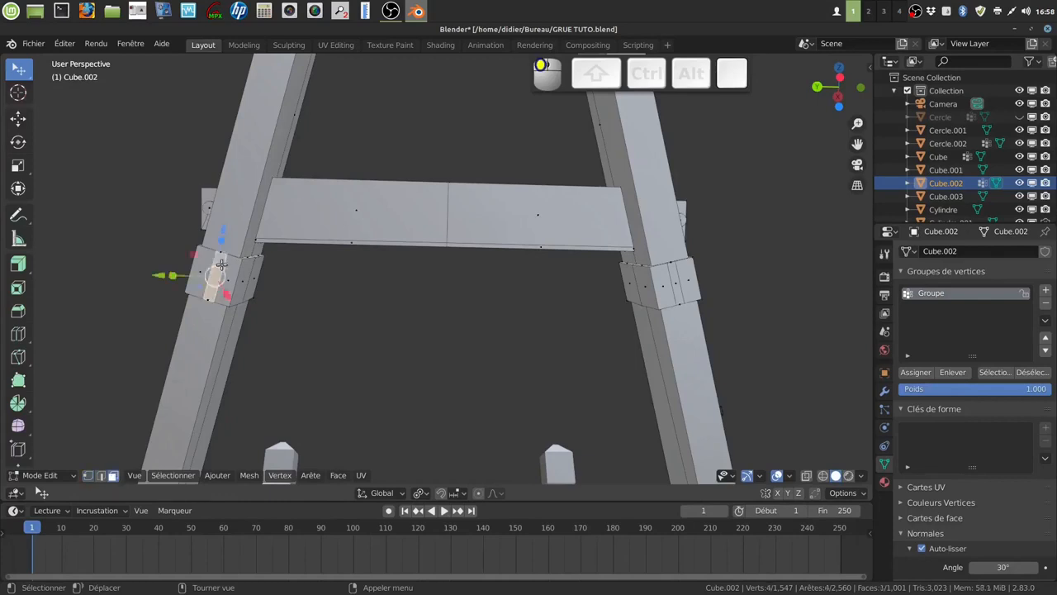
Step: Extrude the narrow faces on both leg collars outward about 0.2 m along the Normal transform orientation to form two projecting lugs
{"action": "left_click", "coordinate": [676, 285], "text": "shift"}
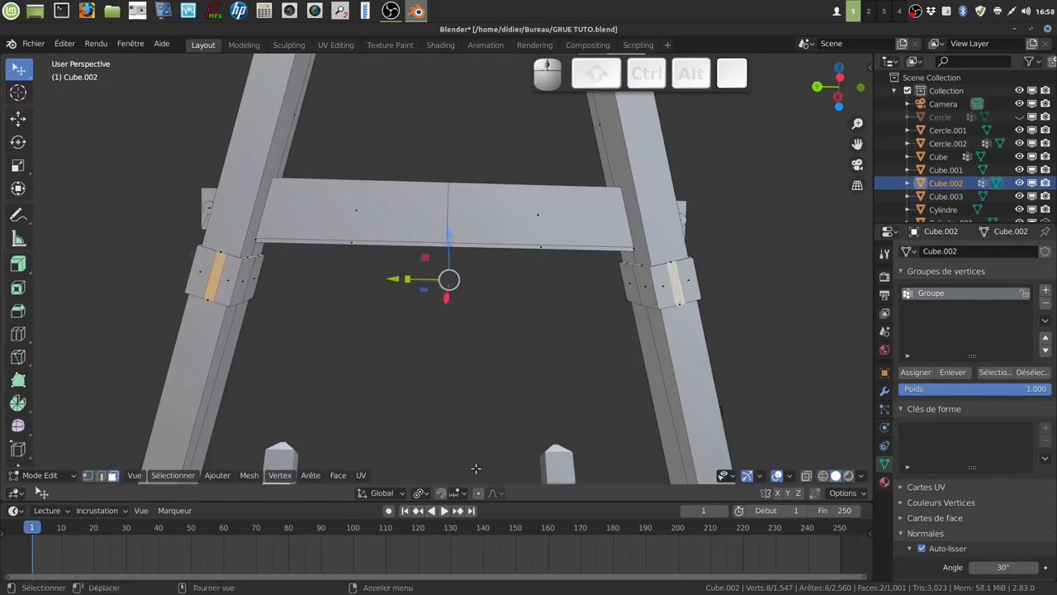
{"action": "middle_click_drag", "start_coordinate": [701, 342], "coordinate": [572, 380]}
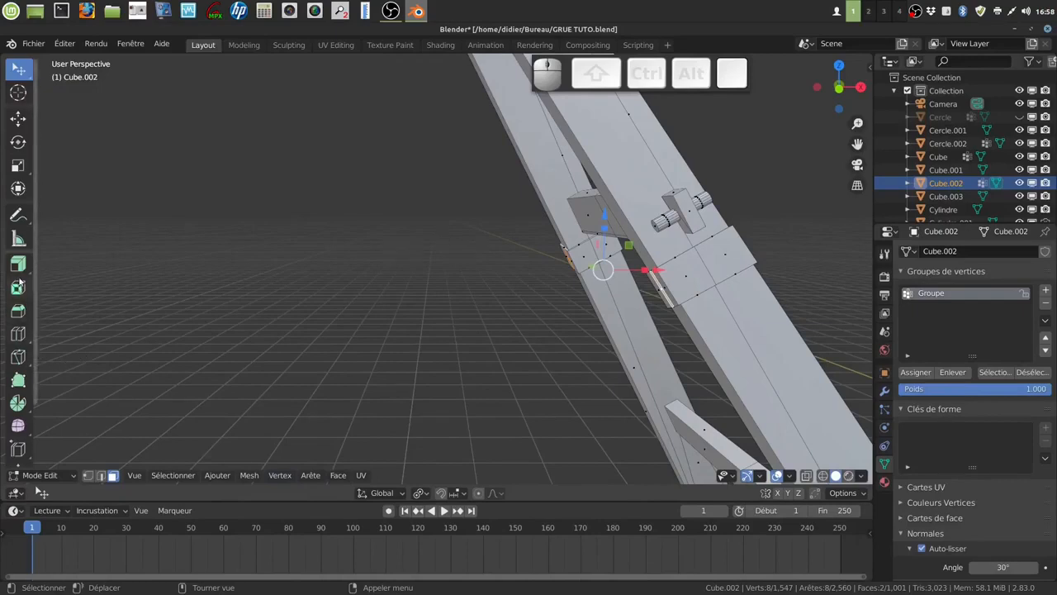
{"action": "left_click", "coordinate": [382, 493]}
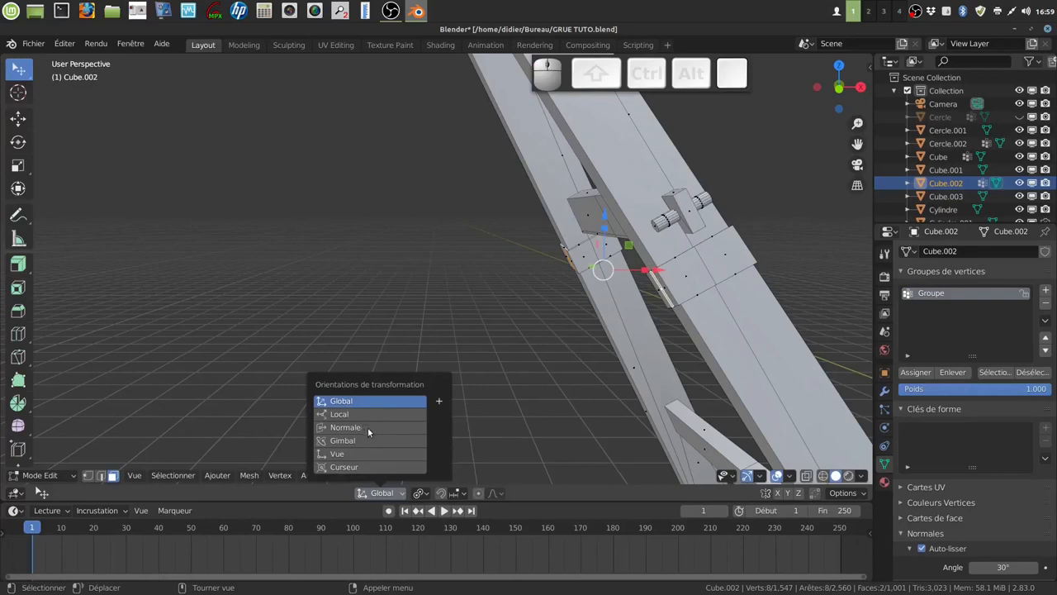
{"action": "left_click", "coordinate": [367, 427]}
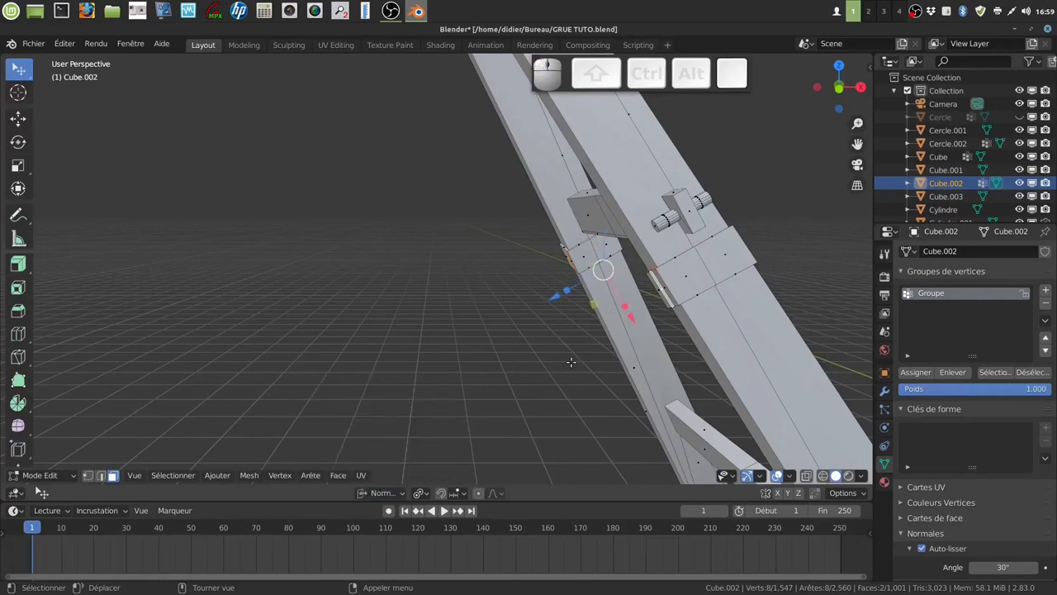
{"action": "key", "text": "e"}
{"action": "right_click", "coordinate": [571, 361]}
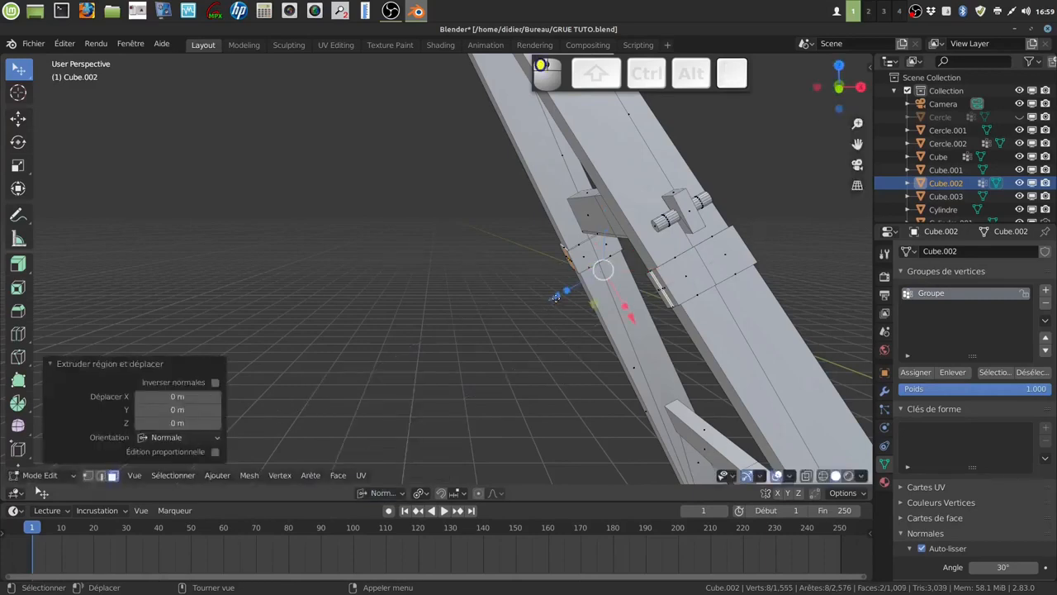
{"action": "key", "text": "e"}
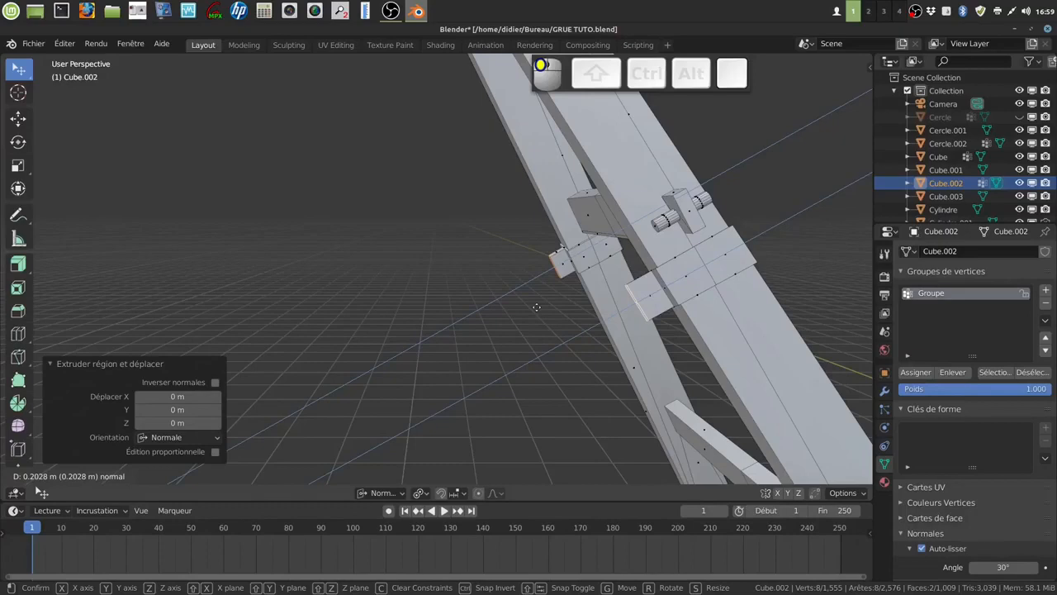
{"action": "left_click", "coordinate": [536, 306]}
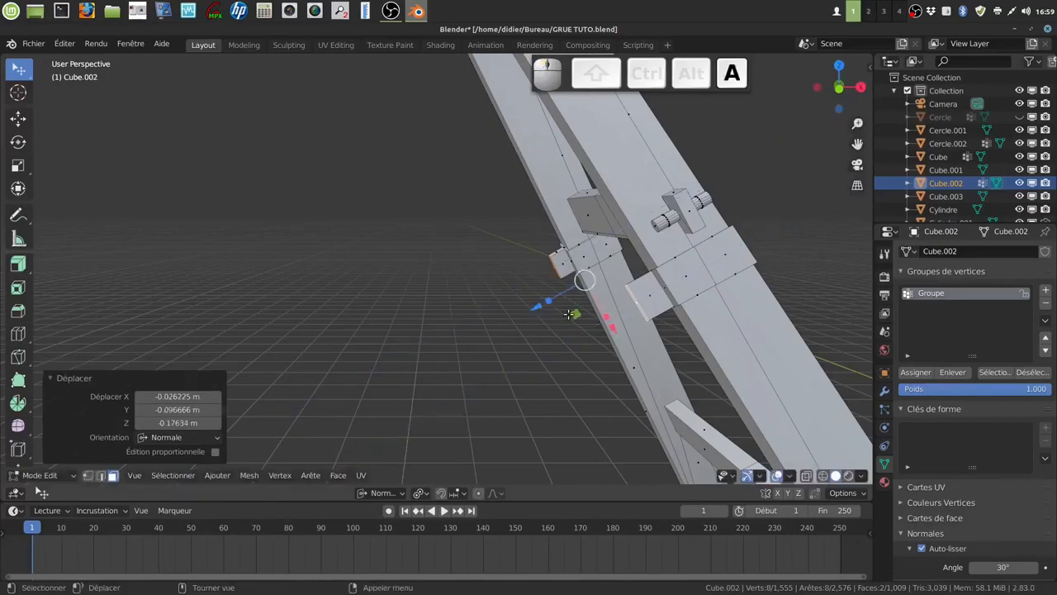
{"action": "key", "text": "a"}
{"action": "key", "text": "a"}
Step: In vertex selection mode, connect the opposite corners of the nearer lug's outer side face with two crossing diagonal edges
{"action": "scroll", "coordinate": [568, 314], "scroll_direction": "up", "scroll_amount": 2}
{"action": "middle_click_drag", "start_coordinate": [568, 314], "coordinate": [596, 321]}
{"action": "middle_click_drag", "start_coordinate": [596, 320], "coordinate": [589, 364], "text": "shift"}
{"action": "scroll", "coordinate": [587, 352], "scroll_direction": "down", "scroll_amount": 3}
{"action": "scroll", "coordinate": [589, 364], "scroll_direction": "up", "scroll_amount": 1}
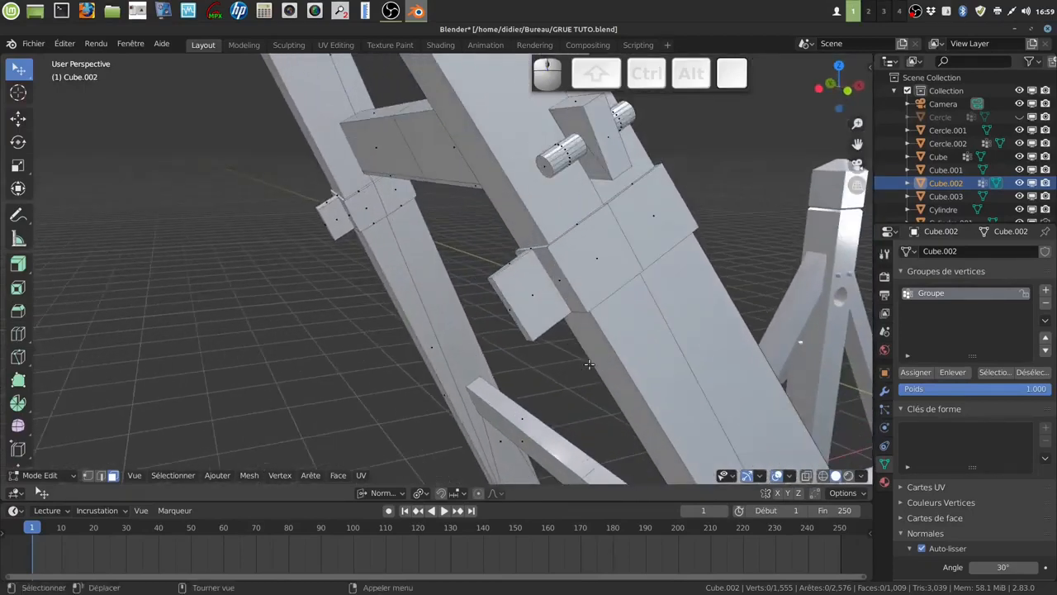
{"action": "left_click", "coordinate": [87, 475]}
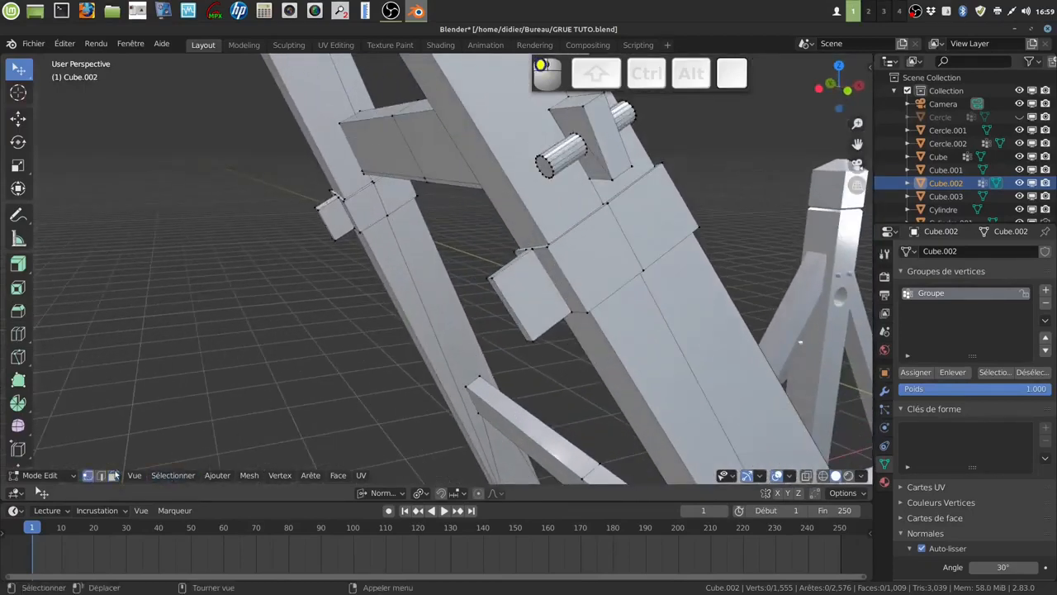
{"action": "left_click", "coordinate": [530, 253]}
{"action": "key", "text": "alt+a"}
{"action": "scroll", "coordinate": [537, 264], "scroll_direction": "up", "scroll_amount": 4}
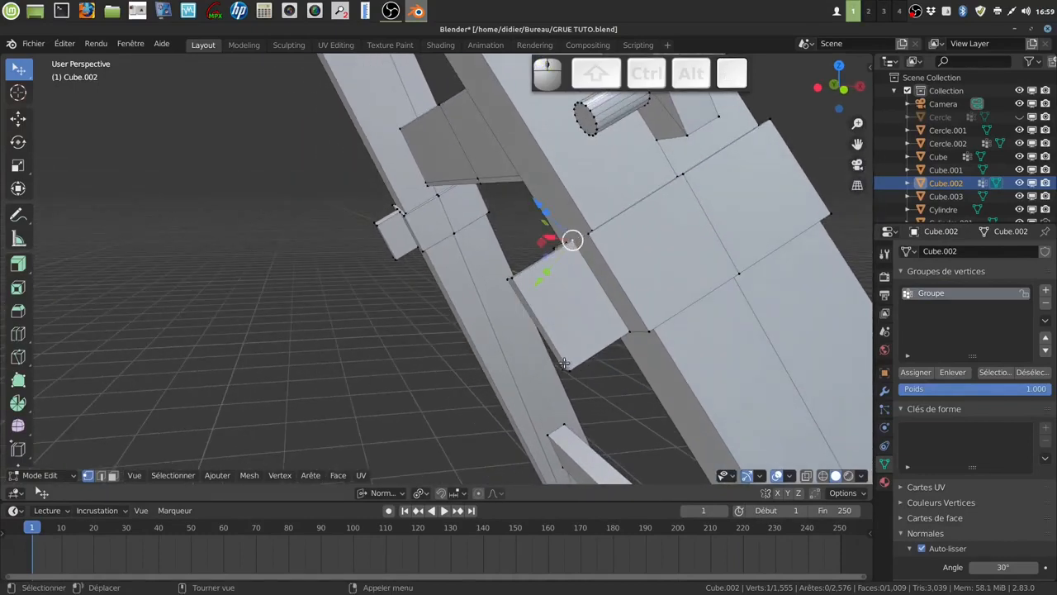
{"action": "key", "text": "shift"}
{"action": "left_click", "coordinate": [570, 363], "text": "shift"}
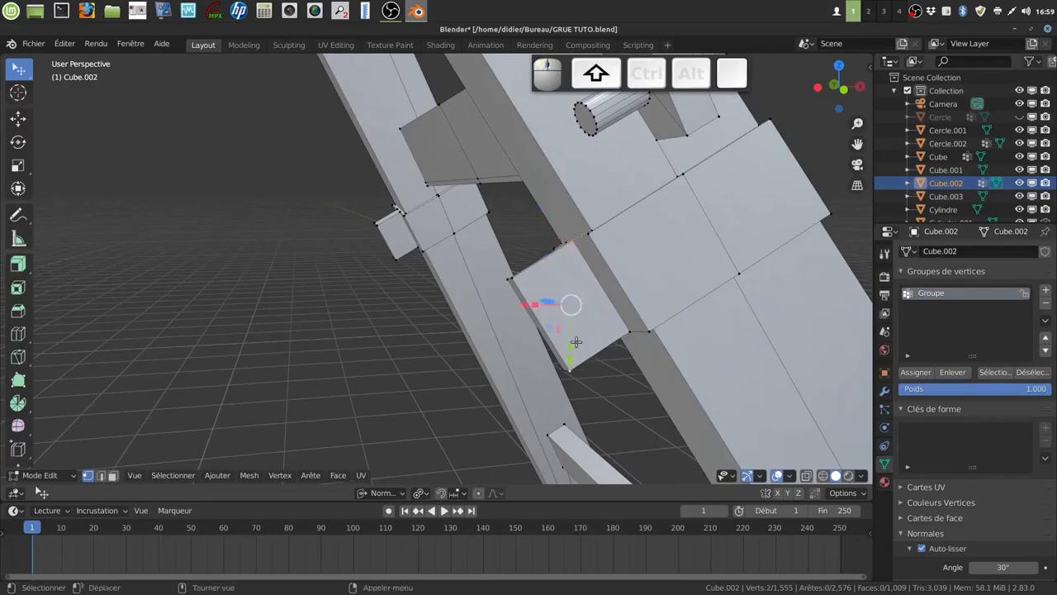
{"action": "key", "text": "j"}
{"action": "left_click", "coordinate": [627, 328]}
{"action": "key", "text": "shift"}
{"action": "left_click", "coordinate": [513, 278], "text": "shift"}
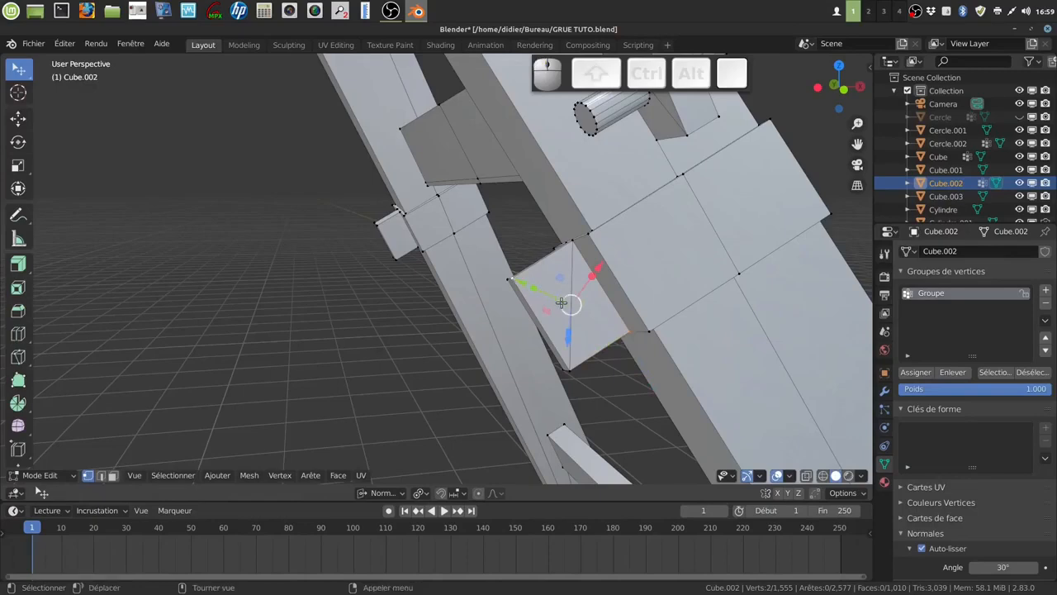
{"action": "key", "text": "j"}
Step: Connect the opposite corners of the same lug's inner side face with two crossing diagonal edges
{"action": "middle_click_drag", "start_coordinate": [560, 299], "coordinate": [667, 304]}
{"action": "left_click", "coordinate": [553, 247]}
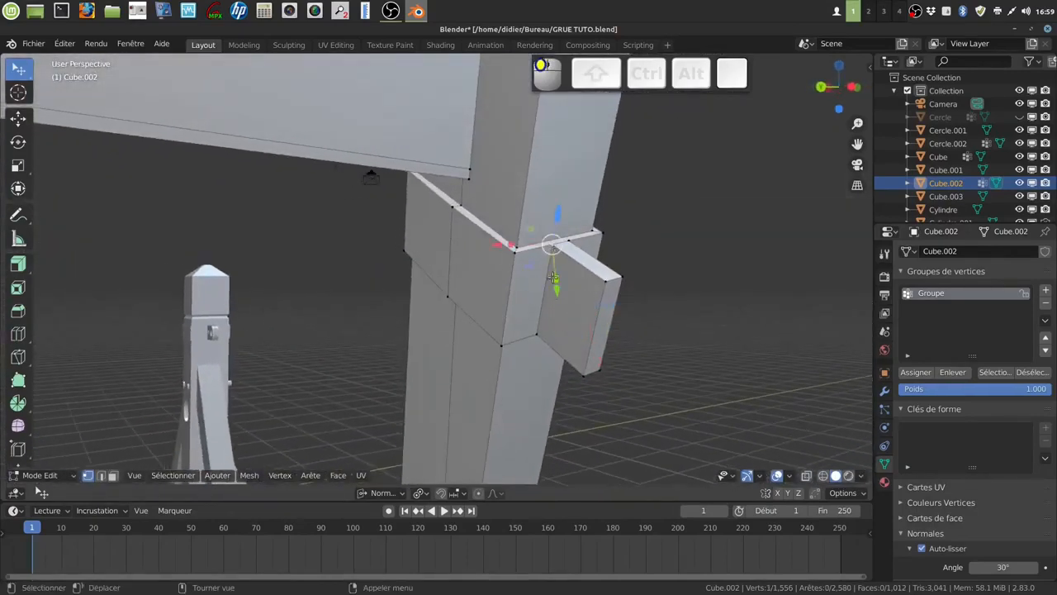
{"action": "left_click", "coordinate": [580, 369], "text": "shift"}
{"action": "key", "text": "j"}
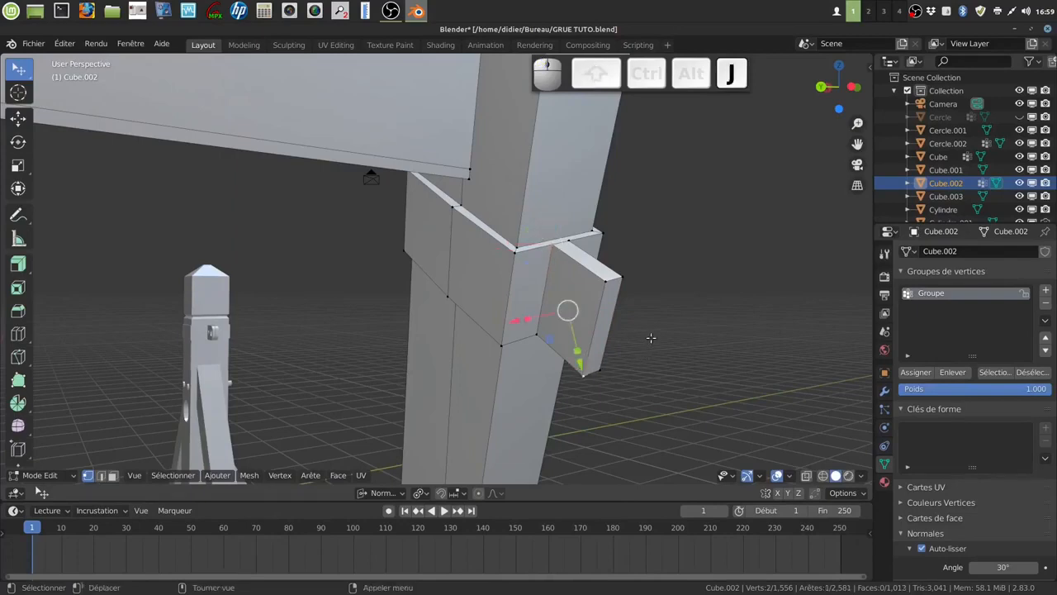
{"action": "middle_click_drag", "start_coordinate": [650, 338], "coordinate": [654, 334]}
{"action": "left_click", "coordinate": [543, 337]}
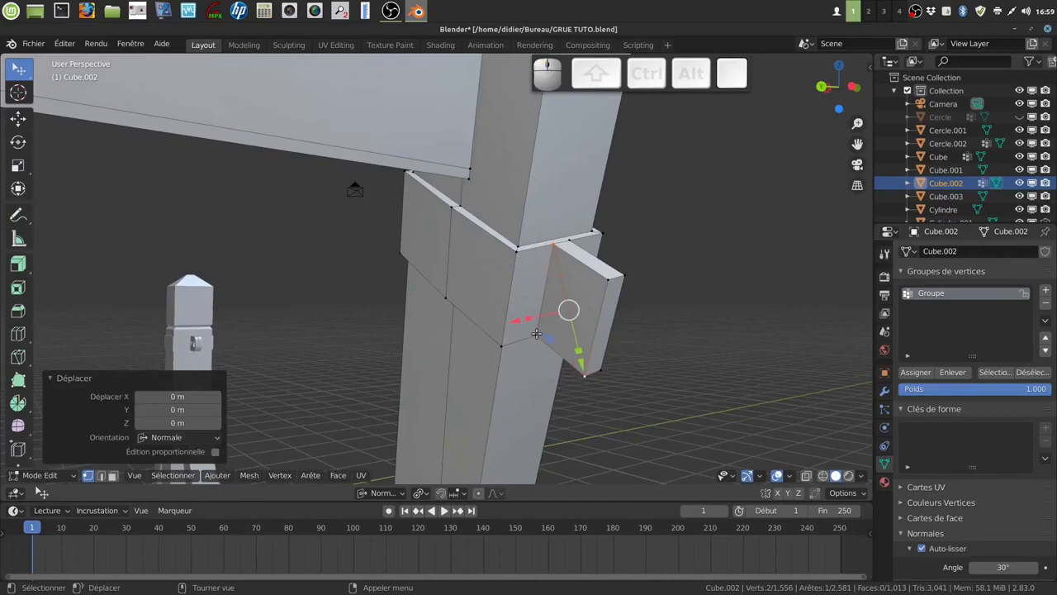
{"action": "left_click", "coordinate": [537, 333]}
{"action": "left_click", "coordinate": [604, 280], "text": "shift"}
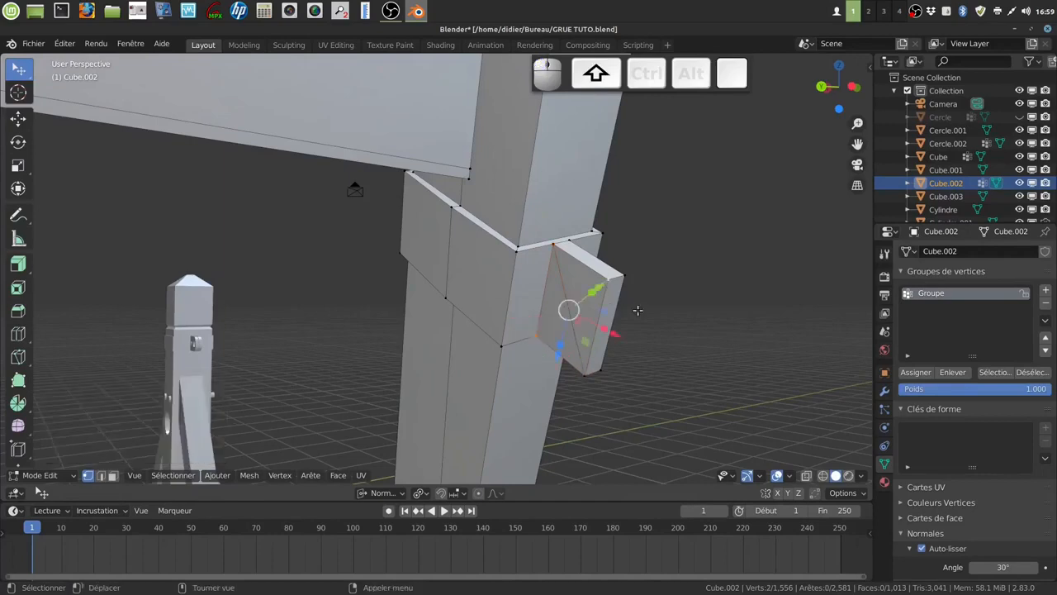
{"action": "key", "text": "j"}
Step: On the other leg's lug, connect the opposite corners of the inner side face with two crossing diagonals
{"action": "middle_click_drag", "start_coordinate": [639, 319], "coordinate": [390, 346]}
{"action": "middle_click_drag", "start_coordinate": [270, 328], "coordinate": [459, 302], "text": "shift"}
{"action": "middle_click_drag", "start_coordinate": [378, 303], "coordinate": [350, 287]}
{"action": "scroll", "coordinate": [346, 300], "scroll_direction": "up", "scroll_amount": 3}
{"action": "middle_click_drag", "start_coordinate": [224, 276], "coordinate": [432, 335], "text": "shift"}
{"action": "scroll", "coordinate": [421, 329], "scroll_direction": "up", "scroll_amount": 1}
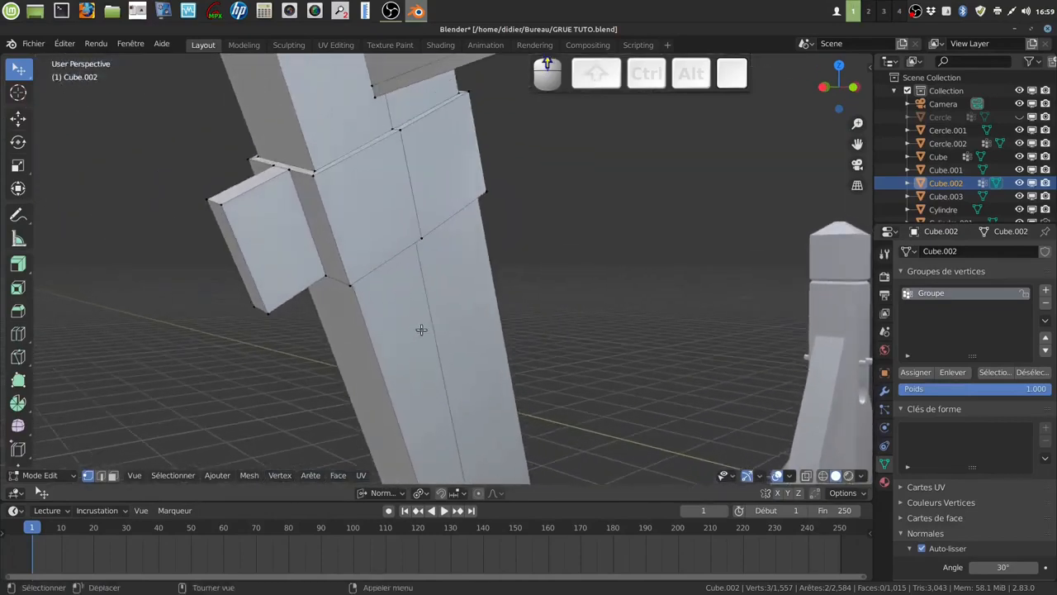
{"action": "left_click", "coordinate": [289, 171]}
{"action": "left_click", "coordinate": [269, 308], "text": "shift"}
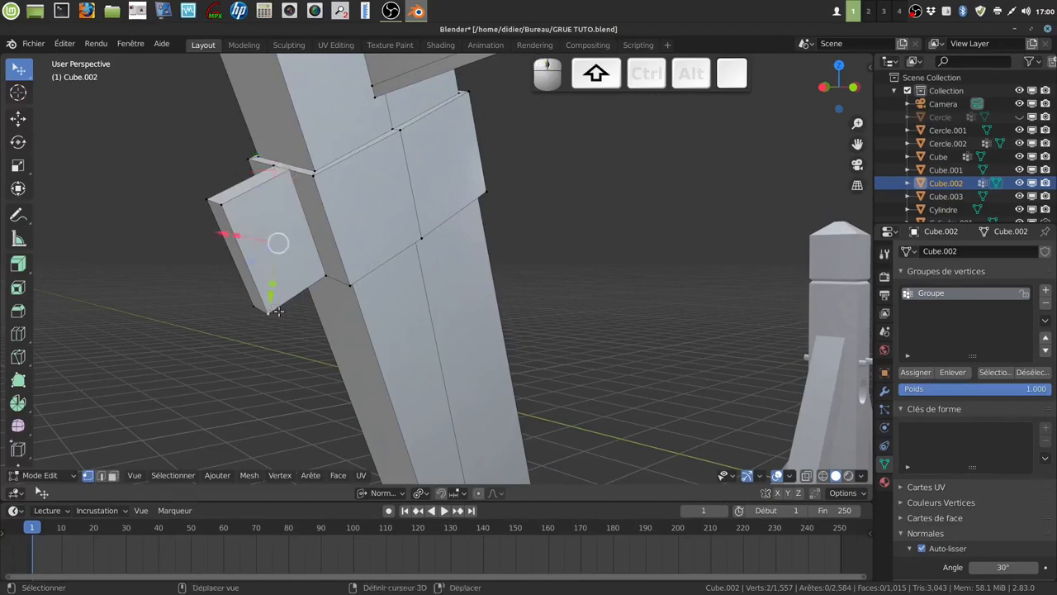
{"action": "key", "text": "j"}
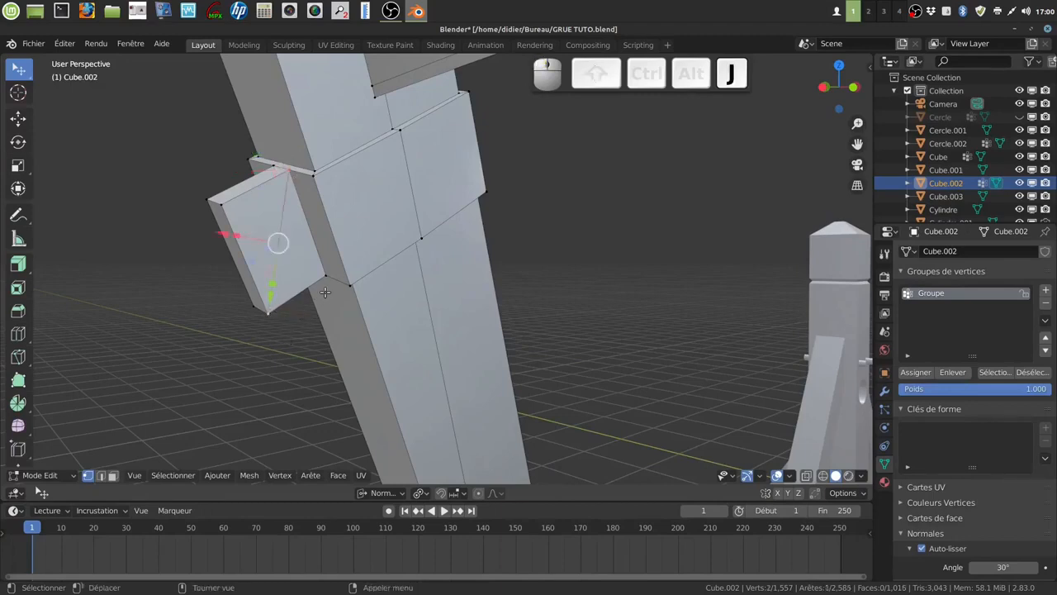
{"action": "left_click", "coordinate": [322, 273]}
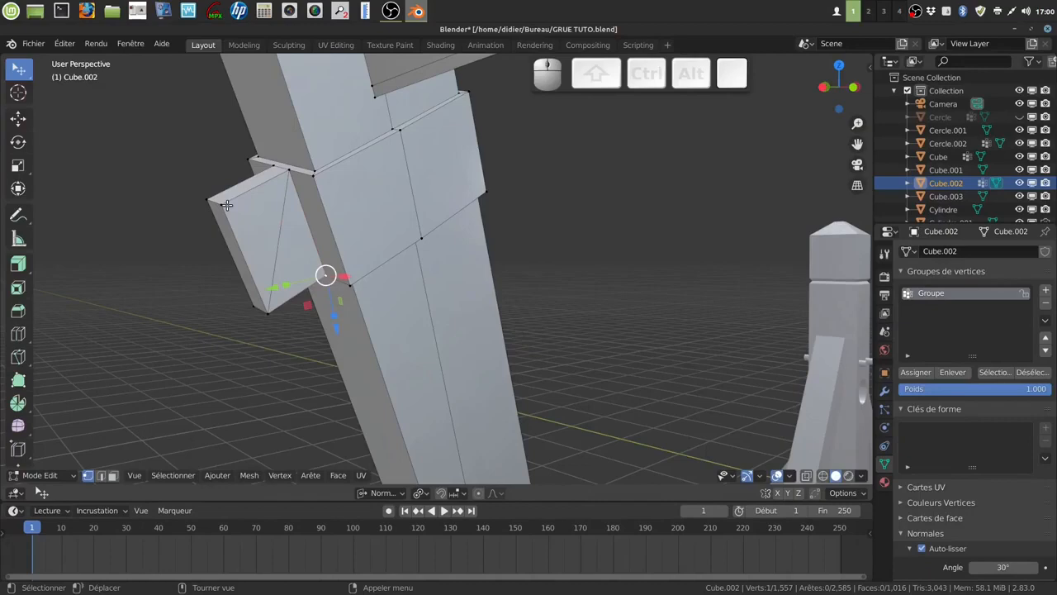
{"action": "left_click", "coordinate": [214, 202], "text": "shift"}
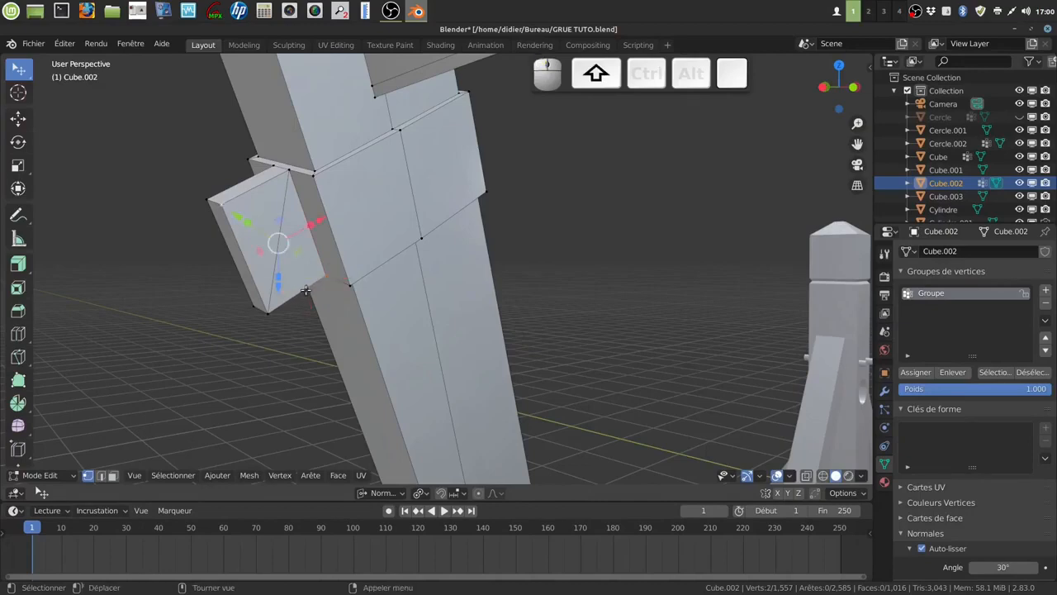
{"action": "key", "text": "j"}
Step: Connect the opposite corners of the second lug's outer side face with two crossing diagonal edges
{"action": "middle_click_drag", "start_coordinate": [303, 288], "coordinate": [493, 331]}
{"action": "scroll", "coordinate": [493, 329], "scroll_direction": "up", "scroll_amount": 3}
{"action": "scroll", "coordinate": [493, 327], "scroll_direction": "down", "scroll_amount": 3}
{"action": "scroll", "coordinate": [486, 331], "scroll_direction": "up", "scroll_amount": 3}
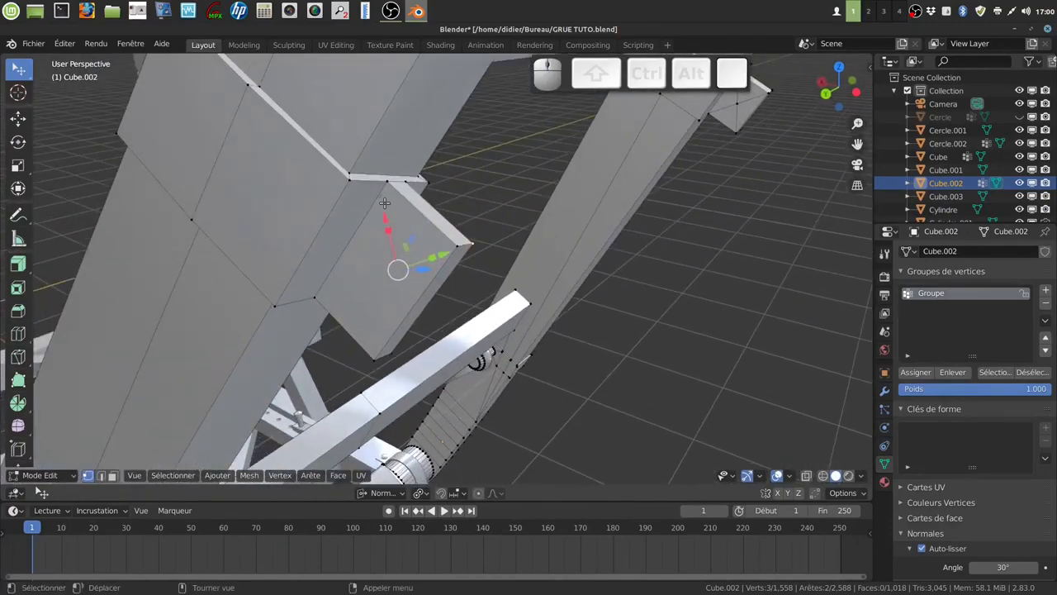
{"action": "left_click", "coordinate": [386, 187]}
{"action": "left_click", "coordinate": [374, 353], "text": "shift"}
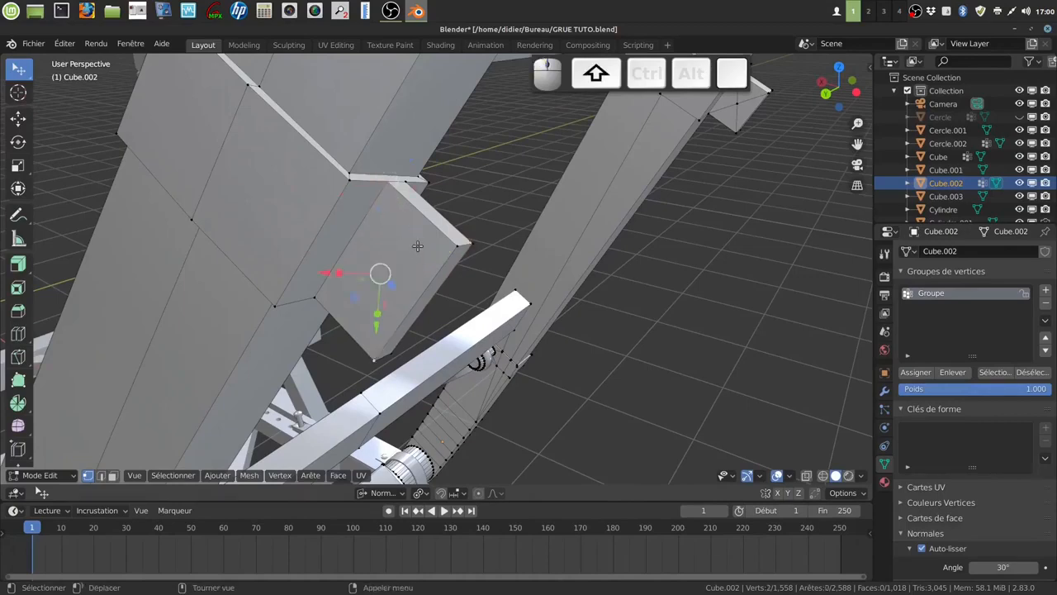
{"action": "key", "text": "j"}
{"action": "left_click", "coordinate": [316, 299]}
{"action": "left_click", "coordinate": [455, 249], "text": "shift"}
{"action": "key", "text": "j"}
Step: Hide the gizmos and vertex-bevel the centre points of all four crossed lug faces about 0.08 m wide with 5 segments and profile 0.1
{"action": "middle_click_drag", "start_coordinate": [464, 297], "coordinate": [460, 295]}
{"action": "key", "text": "a"}
{"action": "key", "text": "a"}
{"action": "left_click", "coordinate": [380, 212]}
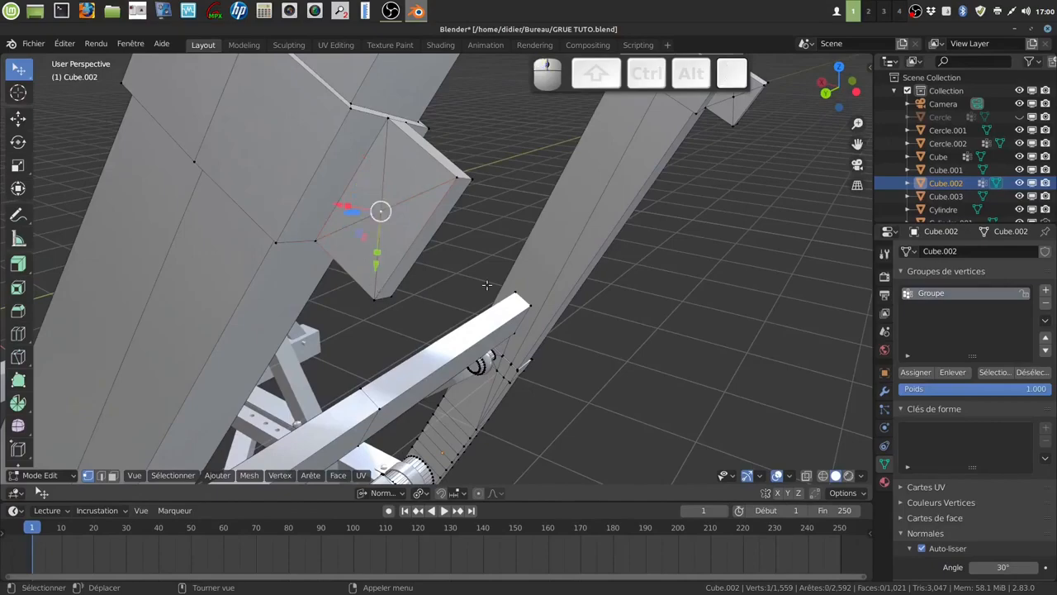
{"action": "scroll", "coordinate": [527, 281], "scroll_direction": "down", "scroll_amount": 4}
{"action": "middle_click_drag", "start_coordinate": [535, 298], "coordinate": [496, 350]}
{"action": "scroll", "coordinate": [517, 382], "scroll_direction": "up", "scroll_amount": 4}
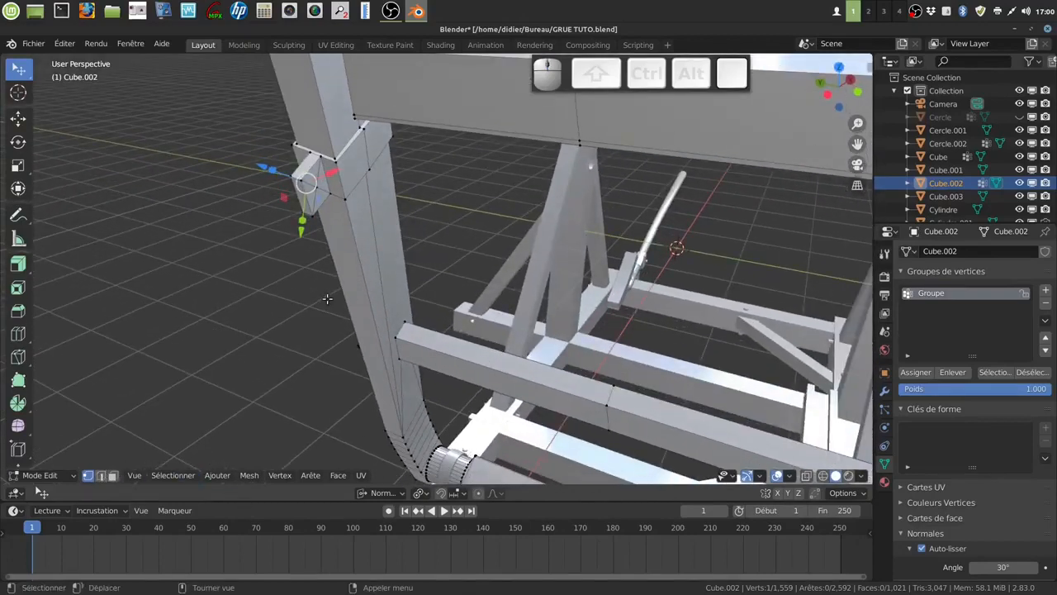
{"action": "left_click", "coordinate": [746, 477]}
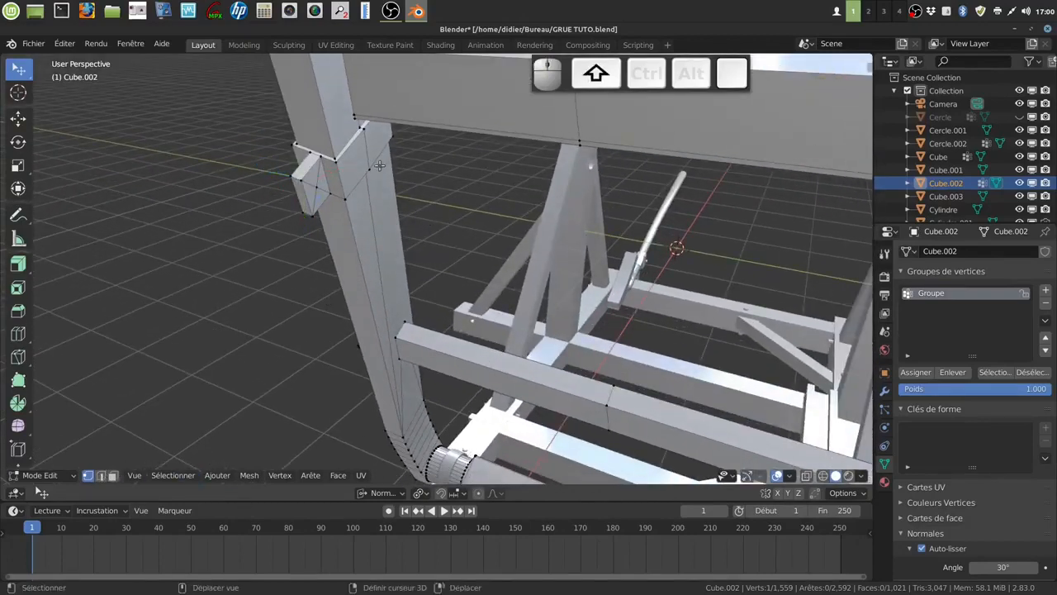
{"action": "middle_click_drag", "start_coordinate": [533, 301], "coordinate": [377, 350]}
{"action": "scroll", "coordinate": [431, 351], "scroll_direction": "up", "scroll_amount": 2}
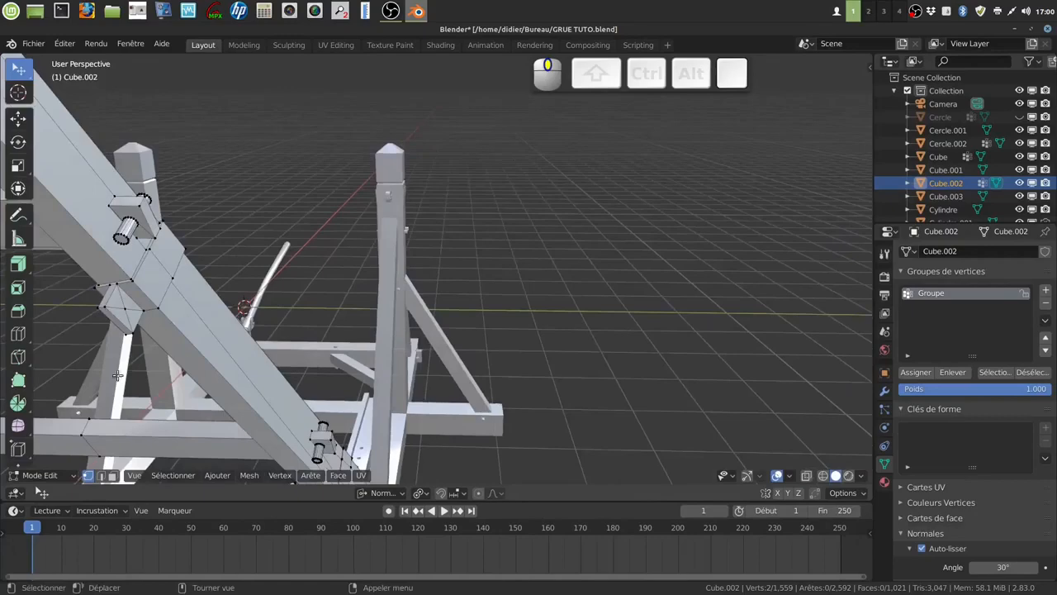
{"action": "middle_click_drag", "start_coordinate": [124, 308], "coordinate": [518, 276], "text": "shift"}
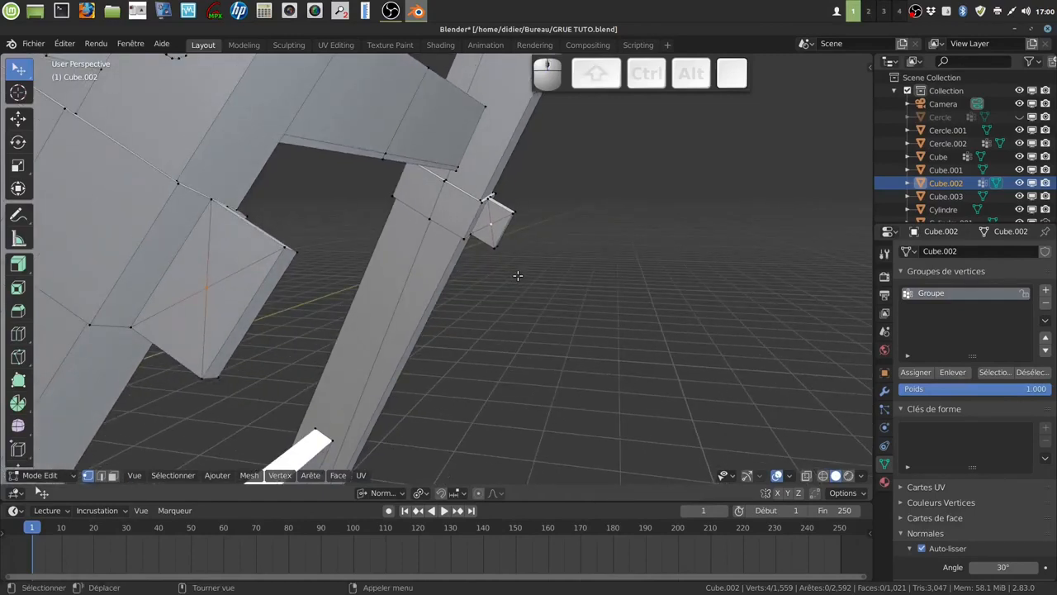
{"action": "key", "text": "ctrl+shift"}
{"action": "key", "text": "ctrl+shift+b"}
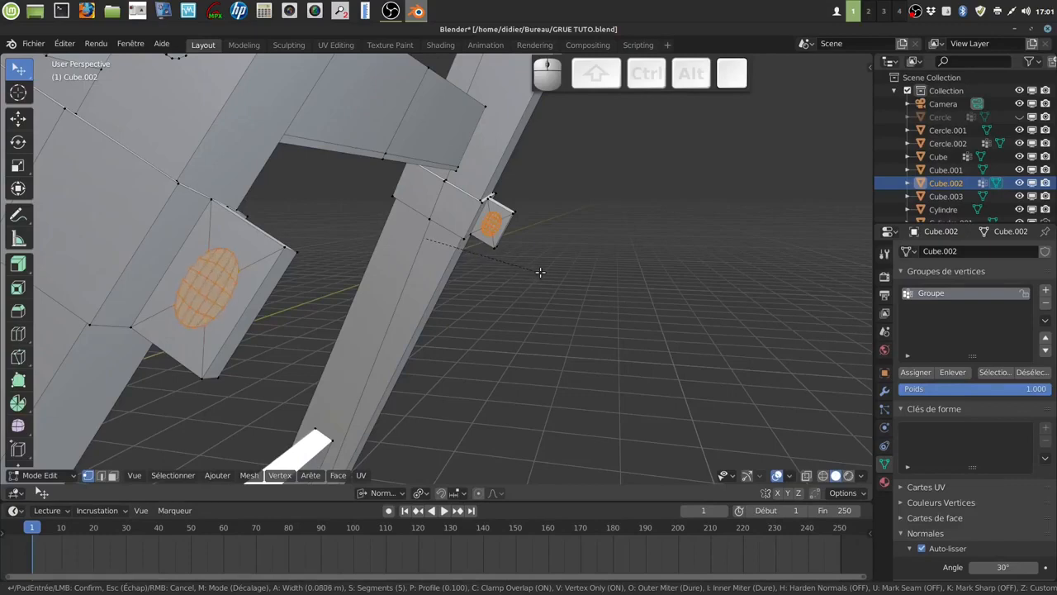
{"action": "left_click", "coordinate": [540, 272]}
Step: Round the four bevelled patches with the LoopTools Circle operation and scale them down to about 0.775
{"action": "right_click", "coordinate": [655, 225]}
{"action": "mouse_move", "coordinate": [655, 225]}
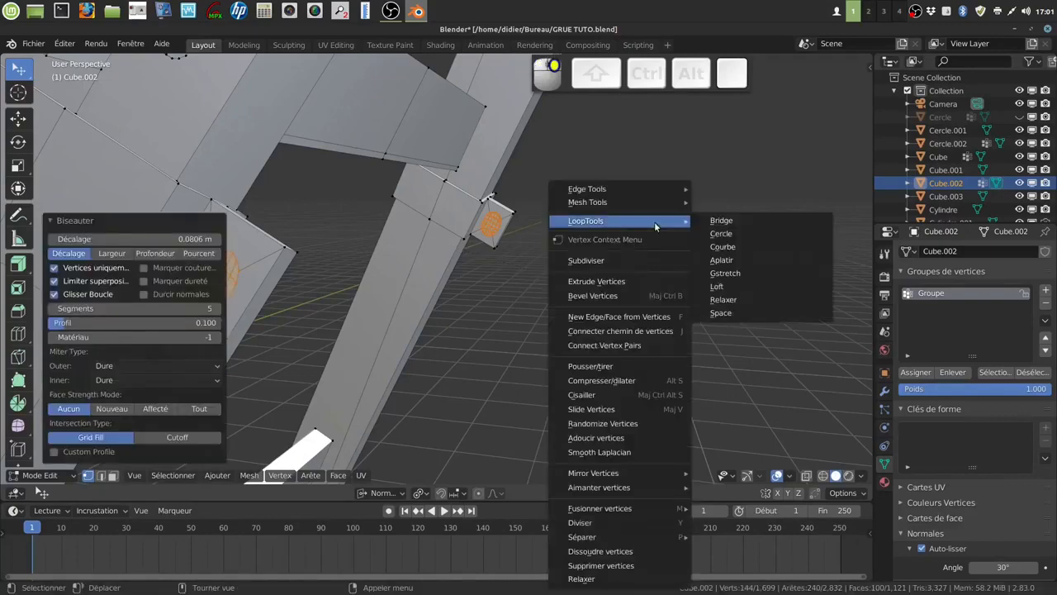
{"action": "left_click", "coordinate": [720, 234]}
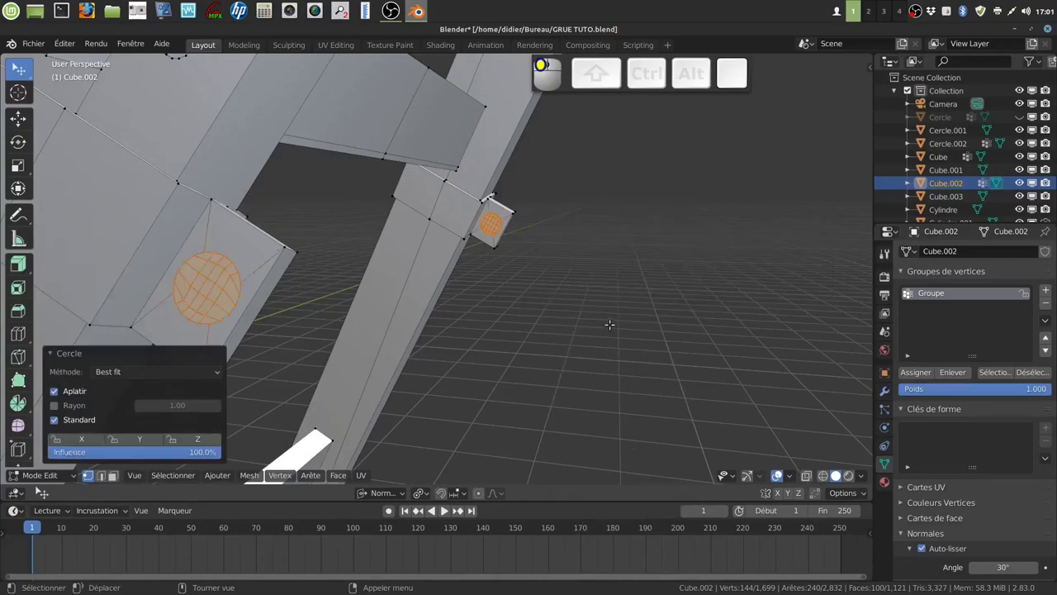
{"action": "key", "text": "s"}
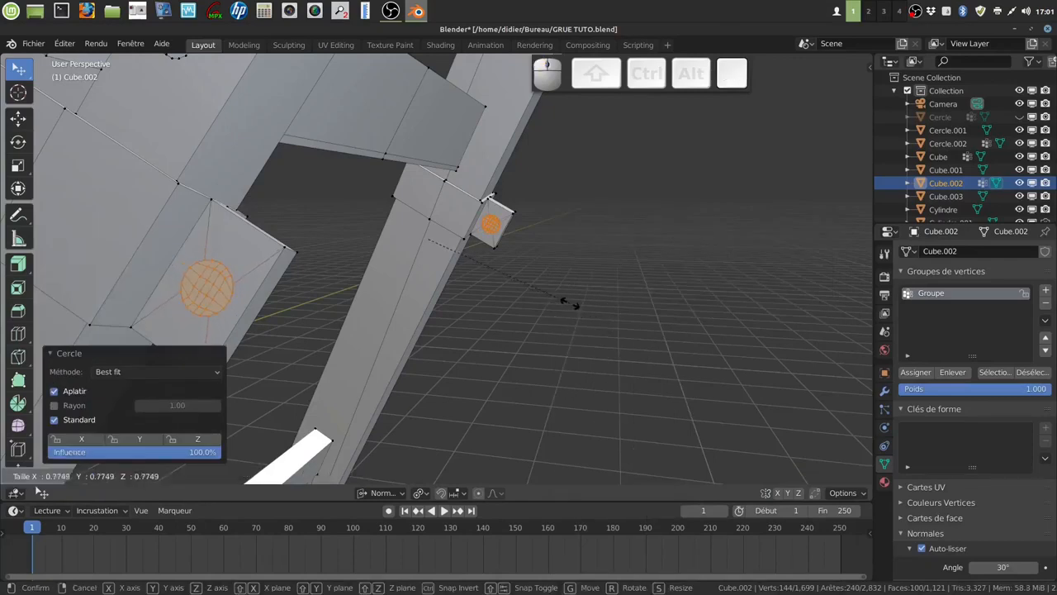
{"action": "left_click", "coordinate": [564, 303]}
{"action": "middle_click_drag", "start_coordinate": [563, 303], "coordinate": [397, 331]}
{"action": "scroll", "coordinate": [397, 330], "scroll_direction": "down", "scroll_amount": 4}
{"action": "scroll", "coordinate": [433, 366], "scroll_direction": "up", "scroll_amount": 3}
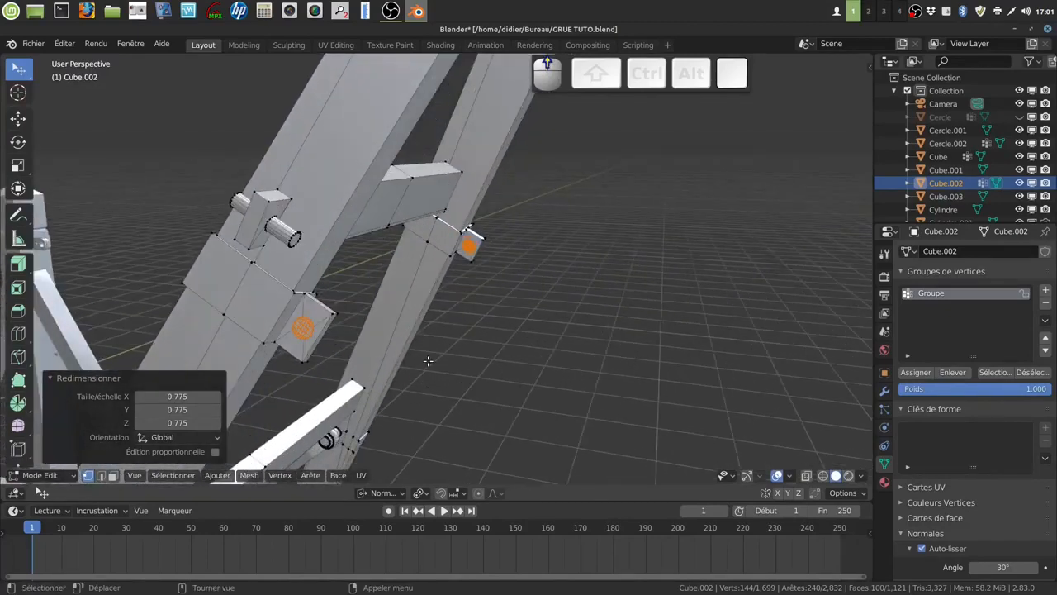
Step: In face selection mode, extrude the four round patches on the lugs about 0.013 m along their normals
{"action": "middle_click_drag", "start_coordinate": [376, 344], "coordinate": [321, 293]}
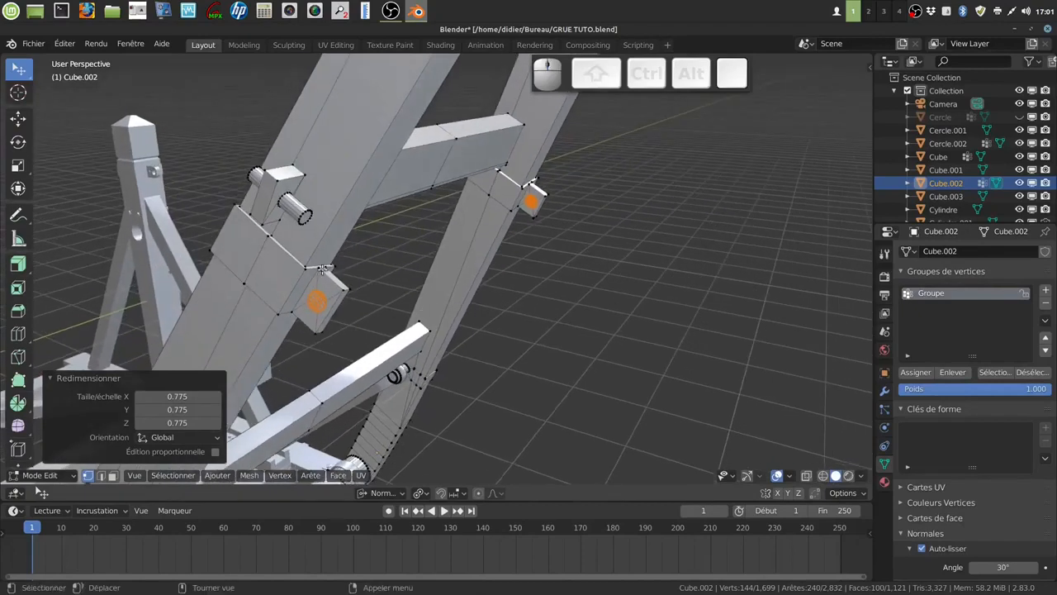
{"action": "middle_click_drag", "start_coordinate": [468, 314], "coordinate": [451, 329]}
{"action": "left_click", "coordinate": [113, 477]}
{"action": "scroll", "coordinate": [521, 365], "scroll_direction": "up", "scroll_amount": 2}
{"action": "middle_click_drag", "start_coordinate": [447, 370], "coordinate": [442, 330]}
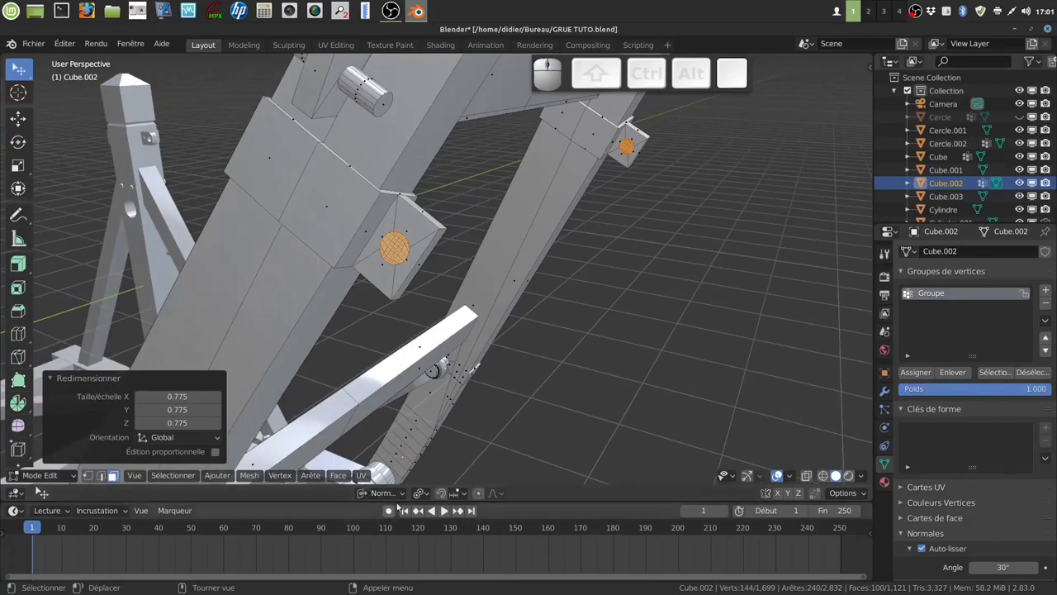
{"action": "key", "text": "e"}
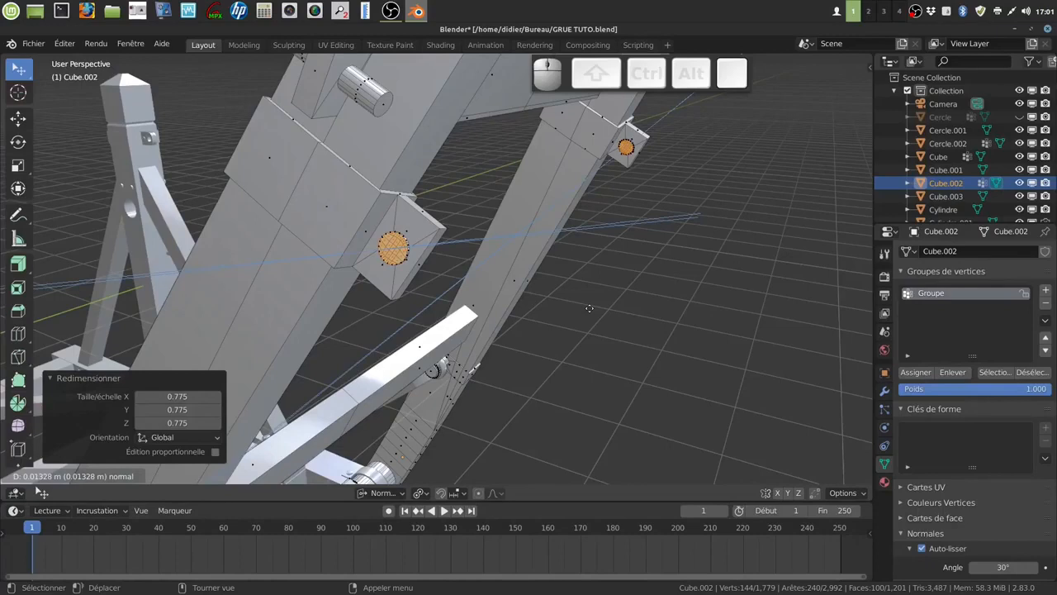
{"action": "left_click", "coordinate": [589, 308]}
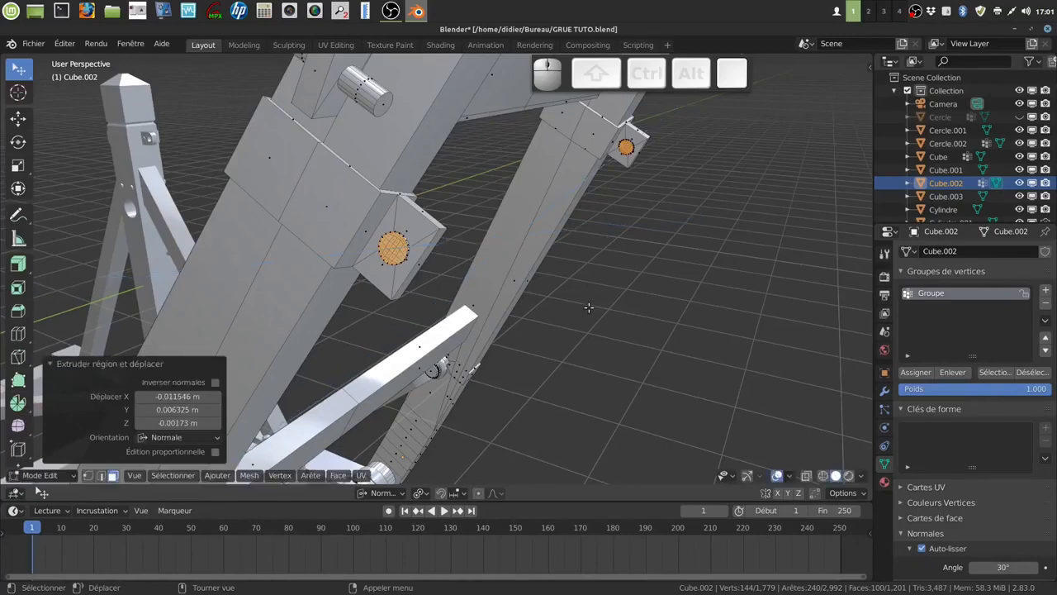
Step: Extrude the round caps again about 0.027 m, scale them to about 0.525, and dissolve each cap into one face
{"action": "key", "text": "e"}
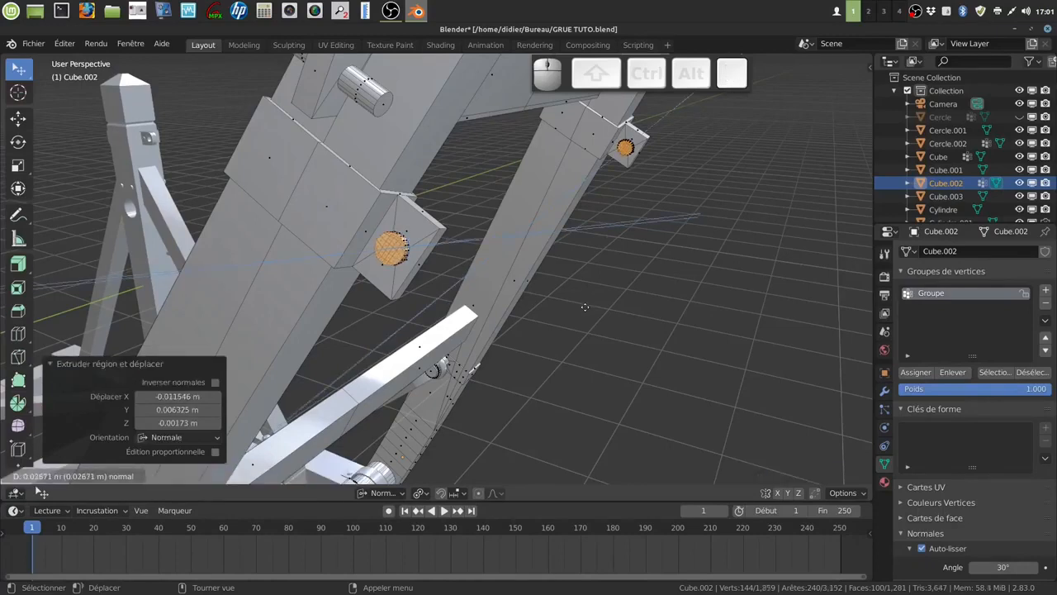
{"action": "left_click", "coordinate": [584, 309]}
{"action": "key", "text": "s"}
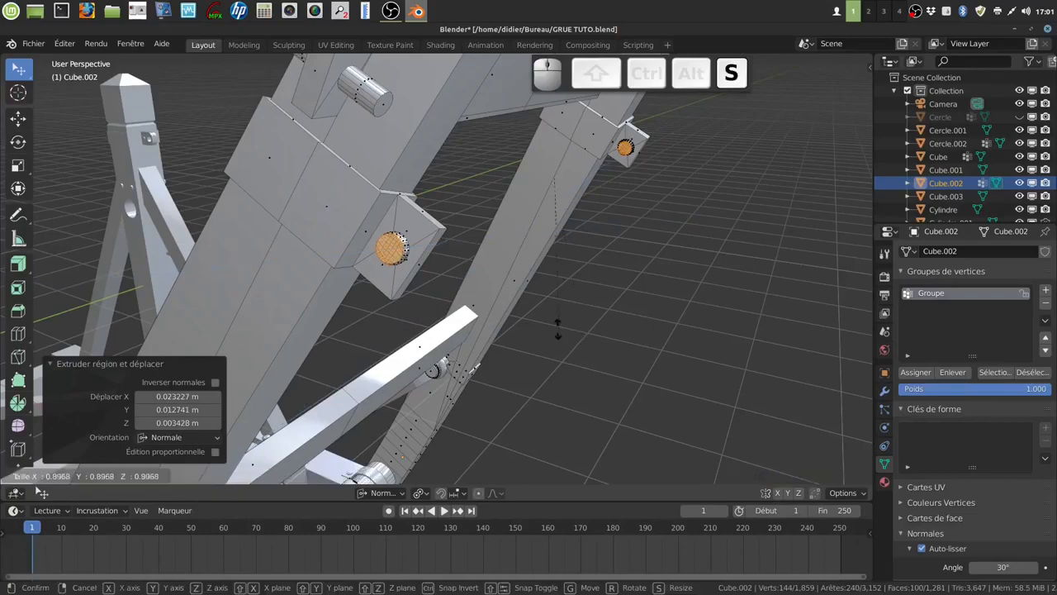
{"action": "left_click", "coordinate": [526, 261]}
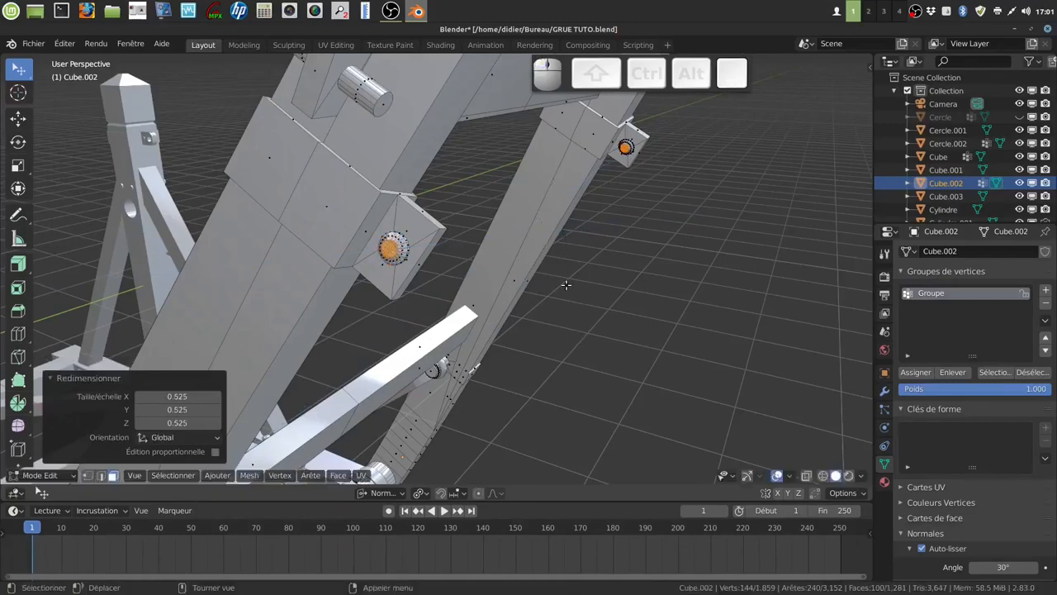
{"action": "key", "text": "ctrl"}
{"action": "key", "text": "ctrl+x"}
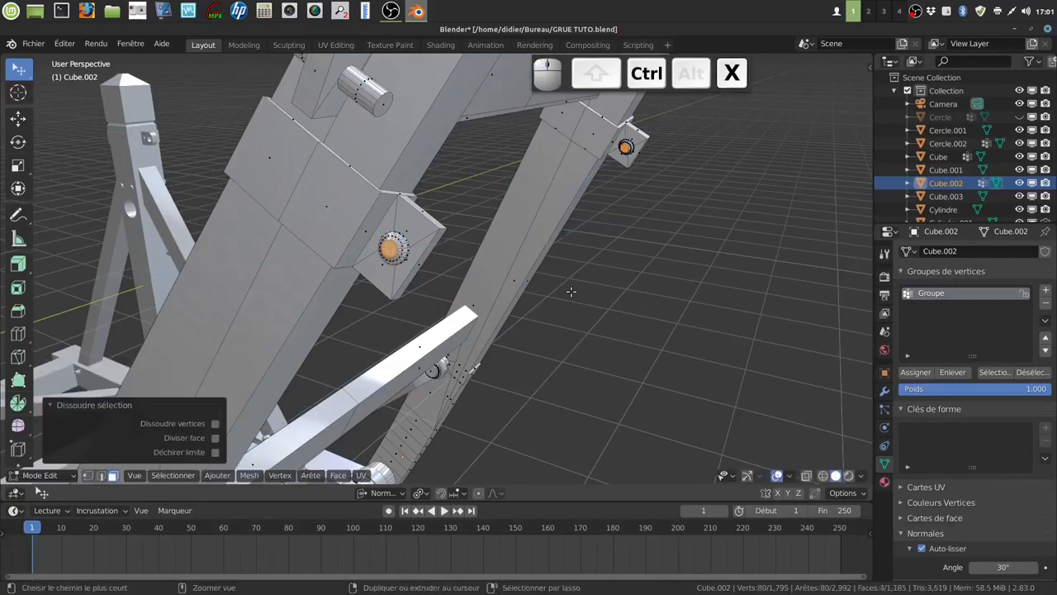
Step: Return to object mode and save the crane scene as GRUE TUTO.blend
{"action": "key", "text": "Tab"}
{"action": "scroll", "coordinate": [468, 282], "scroll_direction": "down", "scroll_amount": 4}
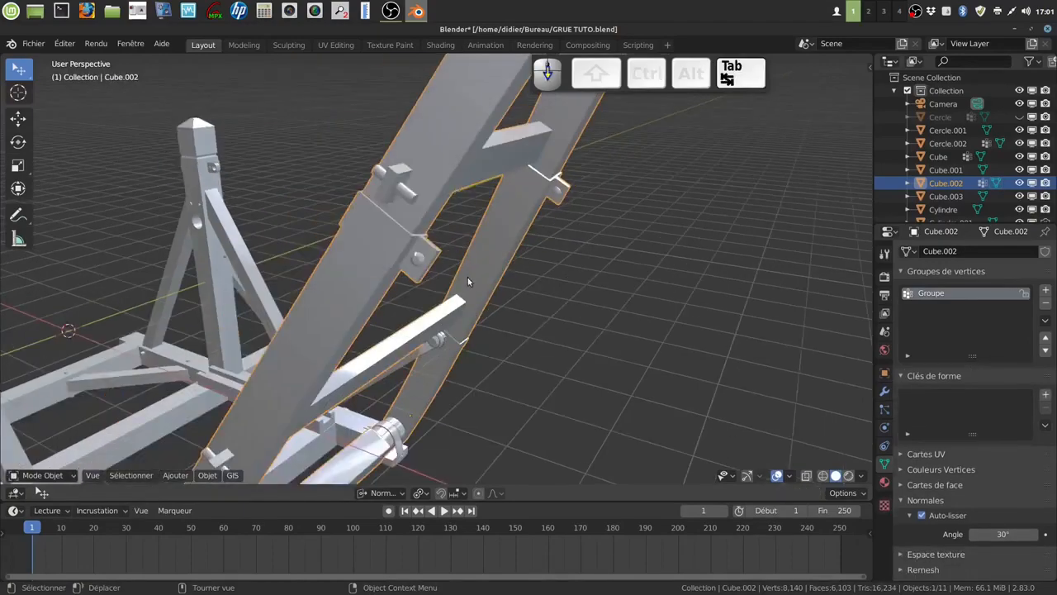
{"action": "scroll", "coordinate": [468, 281], "scroll_direction": "down", "scroll_amount": 2}
{"action": "middle_click_drag", "start_coordinate": [467, 279], "coordinate": [421, 313]}
{"action": "scroll", "coordinate": [338, 324], "scroll_direction": "up", "scroll_amount": 3}
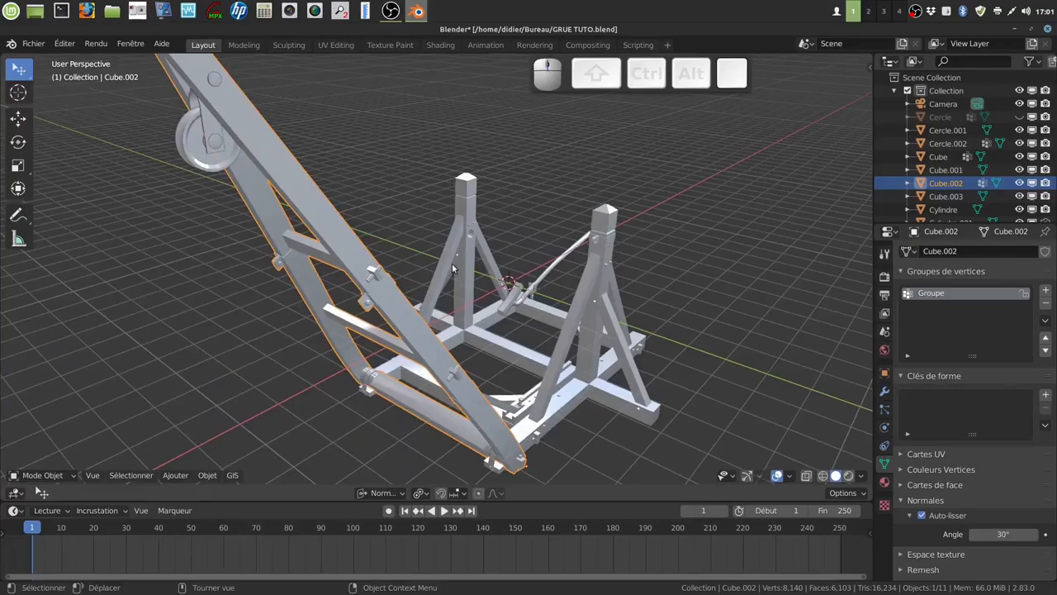
{"action": "middle_click_drag", "start_coordinate": [451, 292], "coordinate": [437, 312]}
{"action": "middle_click_drag", "start_coordinate": [376, 323], "coordinate": [434, 301], "text": "shift"}
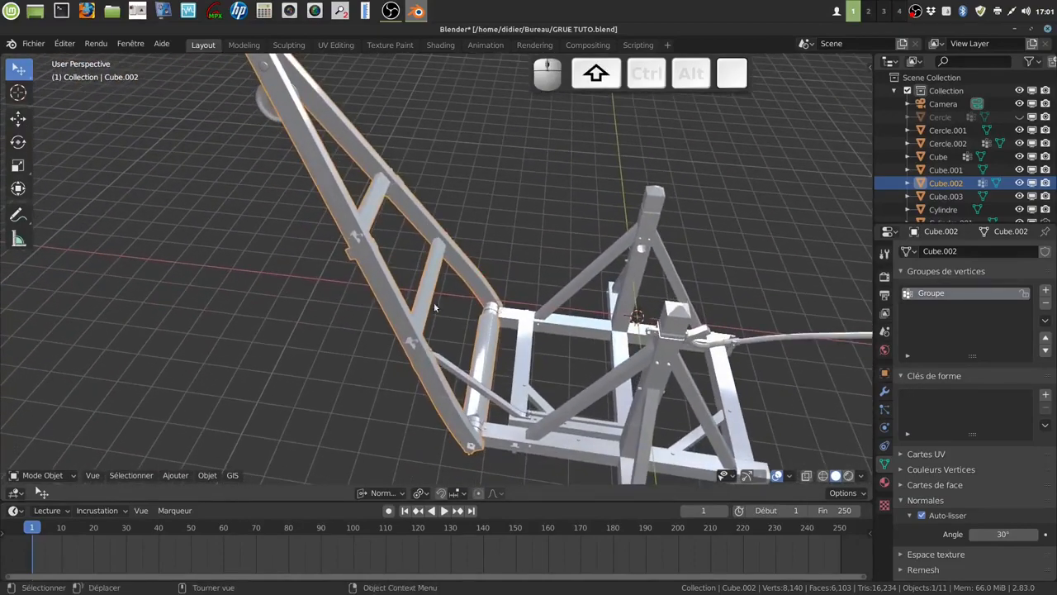
{"action": "left_click", "coordinate": [33, 44]}
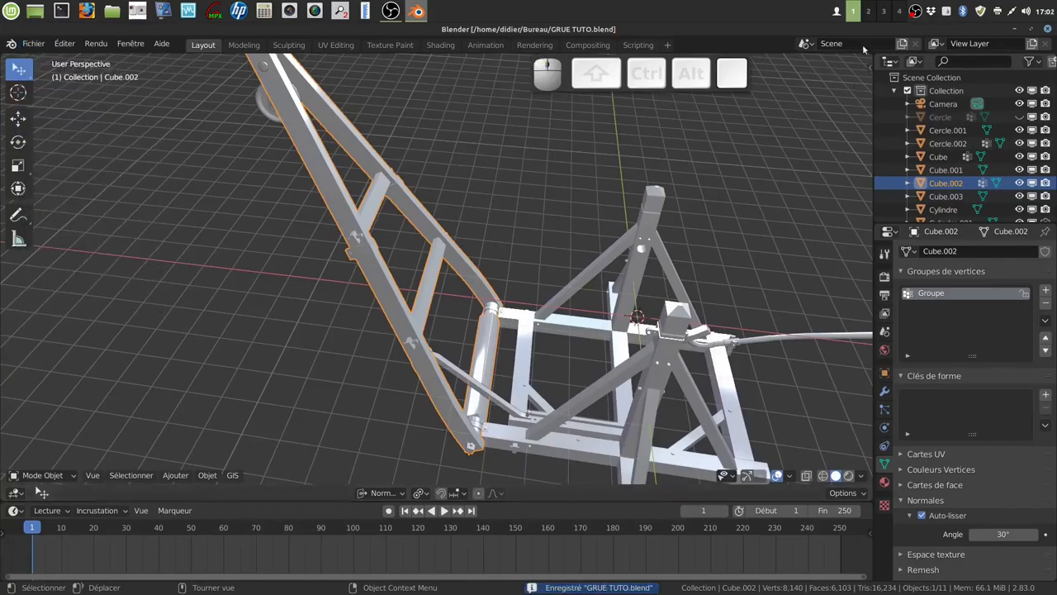
{"action": "right_click", "coordinate": [915, 11]}
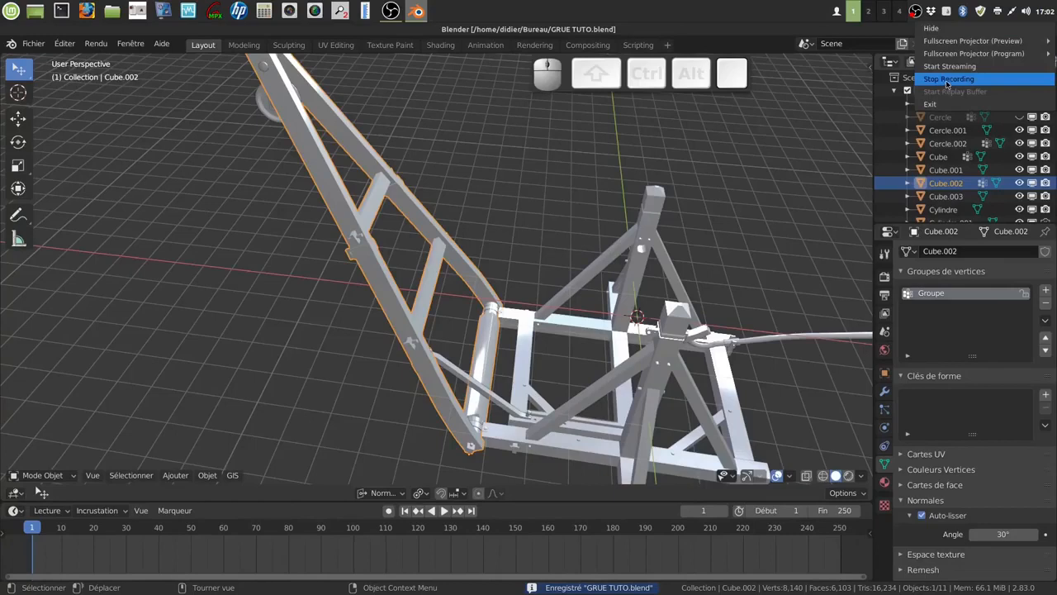
{"action": "left_click", "coordinate": [948, 78]}
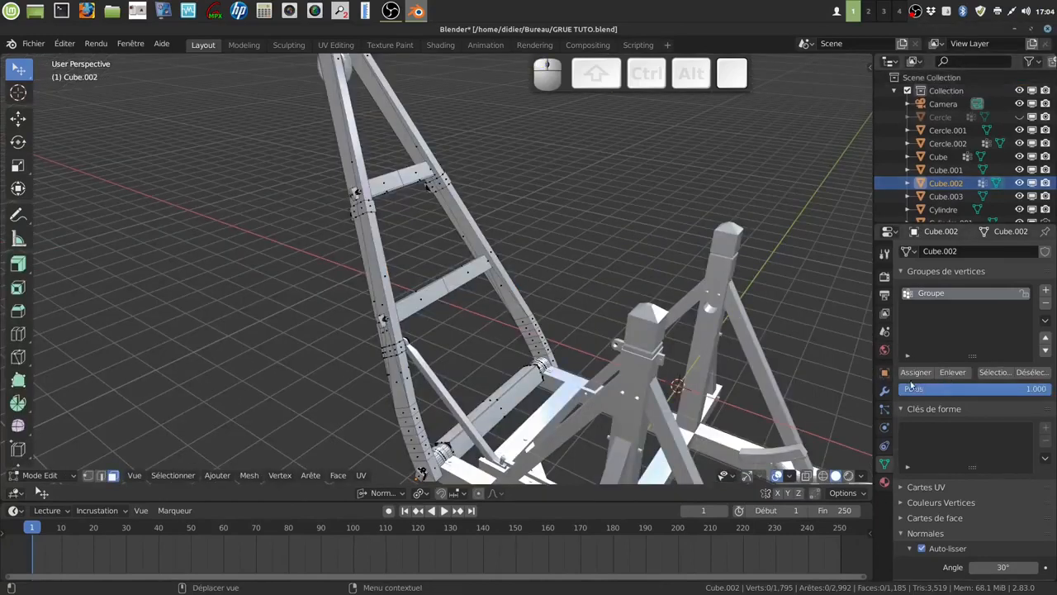
Step: Select the stored vertex group's faces, then deselect the leg stretch and lower collar, keeping only the two upper collars
{"action": "left_click", "coordinate": [994, 374]}
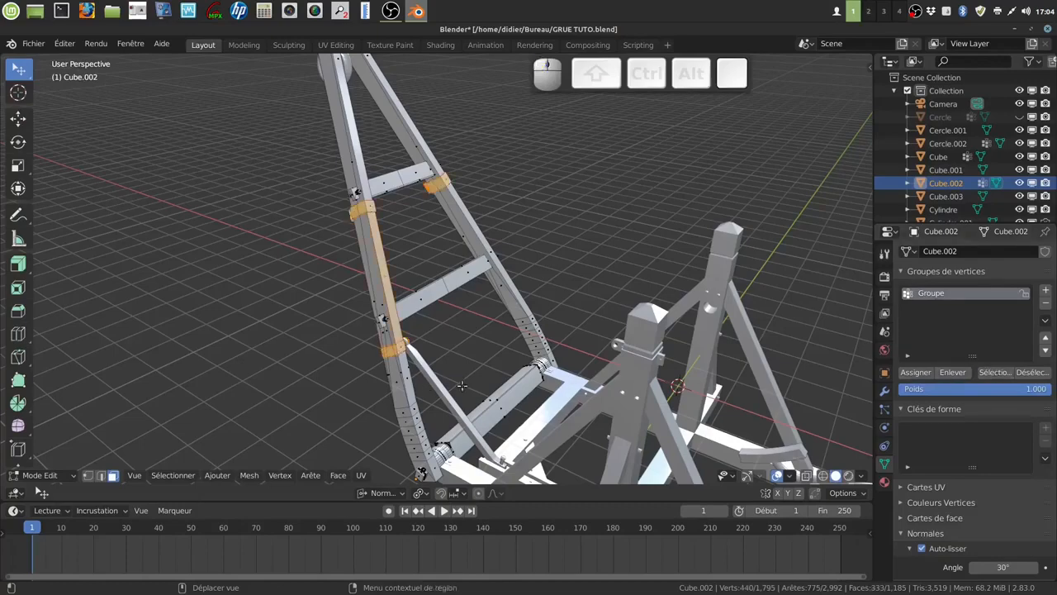
{"action": "scroll", "coordinate": [462, 373], "scroll_direction": "up", "scroll_amount": 3}
{"action": "mouse_move", "coordinate": [463, 374]}
{"action": "middle_mouse_down"}
{"action": "mouse_move", "coordinate": [438, 376]}
{"action": "mouse_move", "coordinate": [446, 369]}
{"action": "middle_mouse_up"}
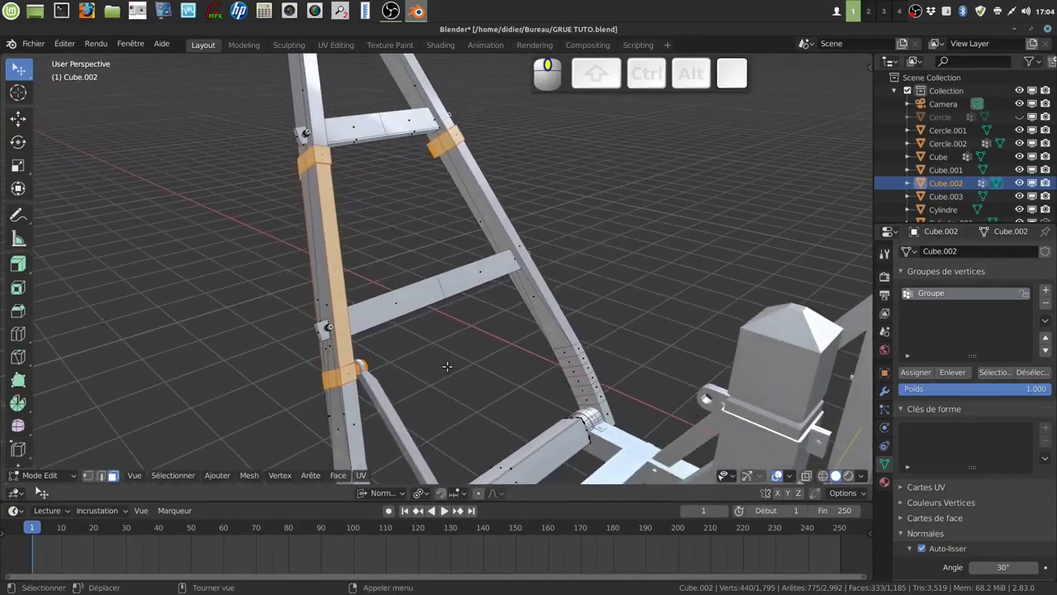
{"action": "middle_click_drag", "start_coordinate": [459, 329], "coordinate": [437, 332], "text": "shift"}
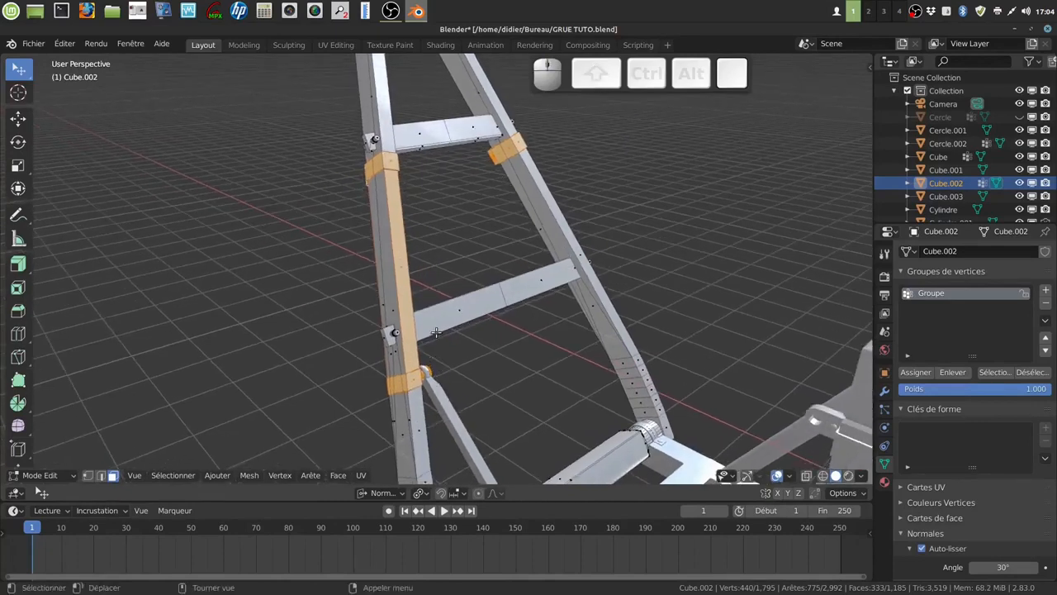
{"action": "key", "text": "z"}
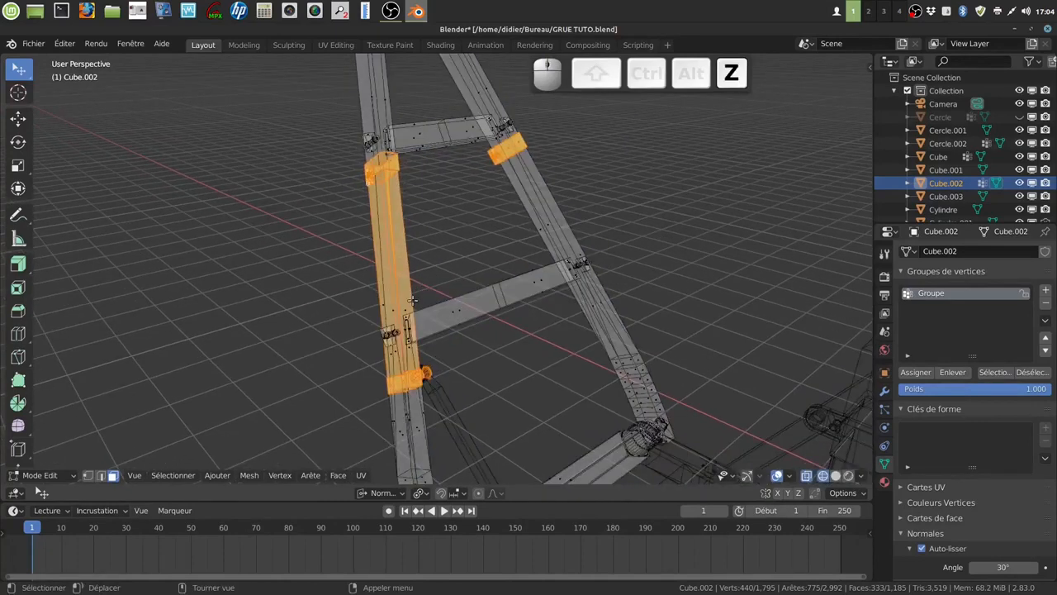
{"action": "key", "text": "b"}
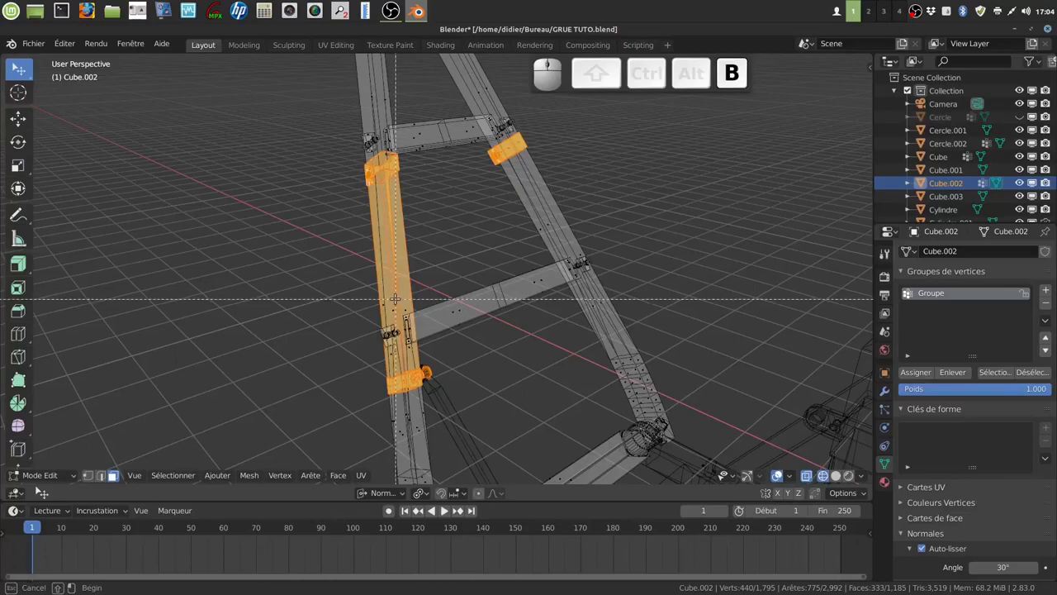
{"action": "left_click_drag", "start_coordinate": [317, 224], "coordinate": [486, 419], "text": "shift"}
{"action": "key", "text": "alt+z"}
{"action": "middle_click_drag", "start_coordinate": [498, 364], "coordinate": [594, 376]}
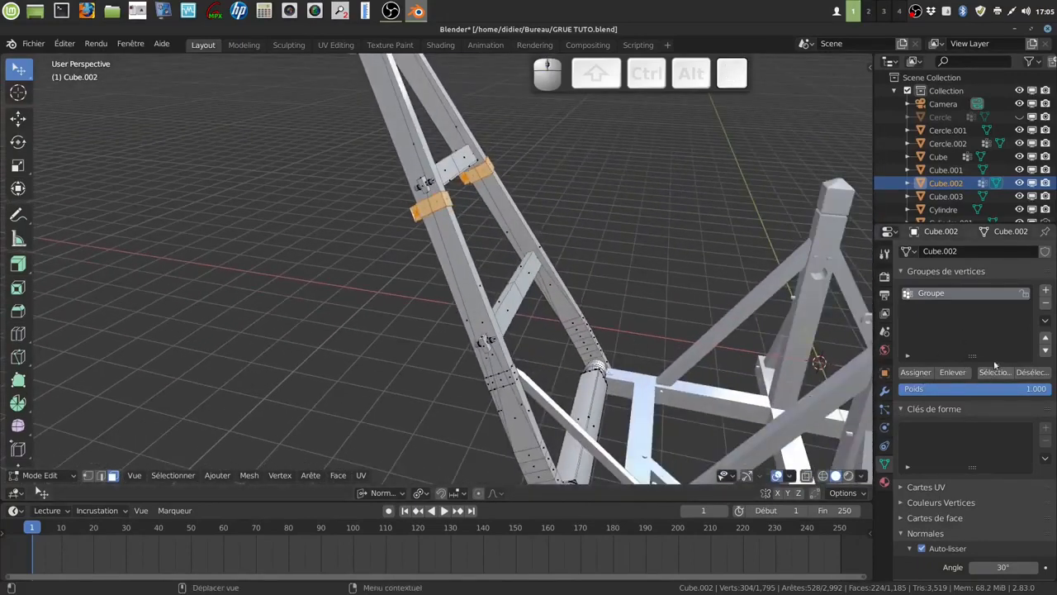
Step: Replace the existing vertex group with a new one and assign the two selected upper collars to it
{"action": "left_click", "coordinate": [1045, 304]}
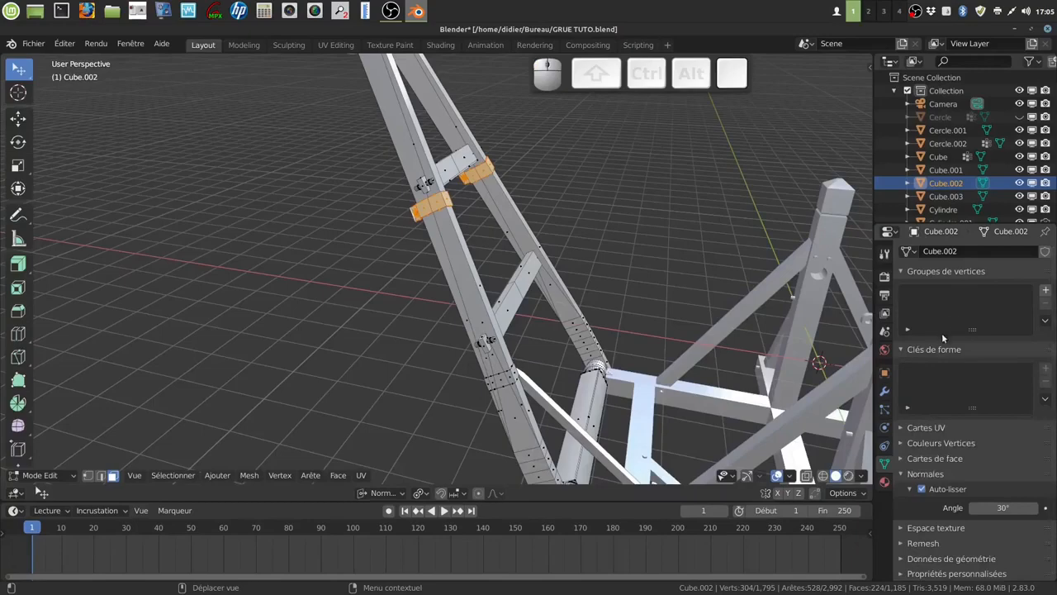
{"action": "left_click", "coordinate": [1045, 290]}
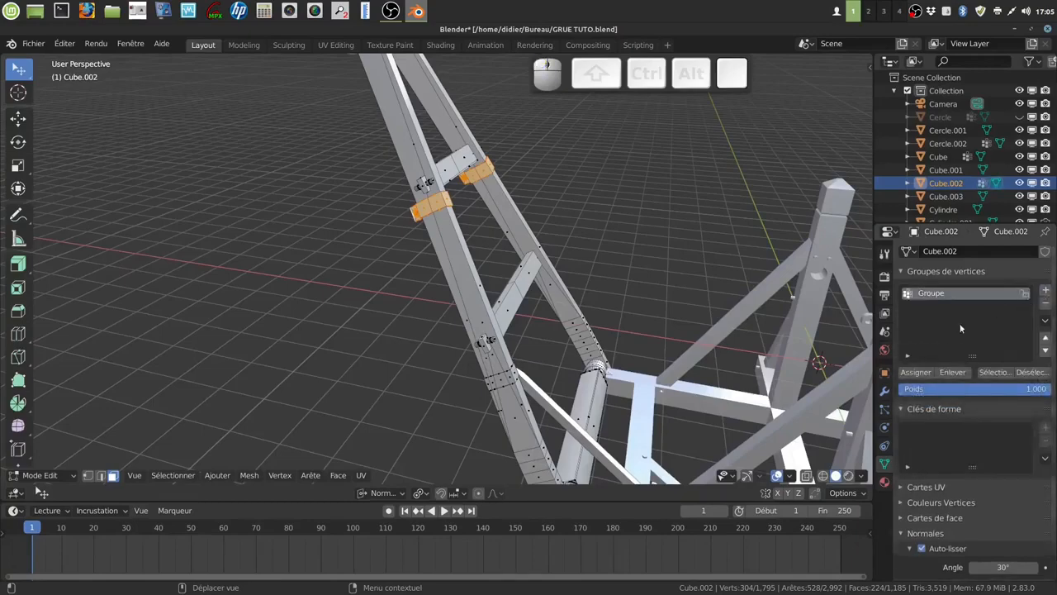
{"action": "left_click", "coordinate": [921, 376]}
Step: In vertex mode, knife-cut a lengthwise edge across one upper collar's face opposite its lug, nearer the inner side of the frame
{"action": "middle_click_drag", "start_coordinate": [575, 259], "coordinate": [471, 333]}
{"action": "scroll", "coordinate": [517, 348], "scroll_direction": "up", "scroll_amount": 2}
{"action": "key", "text": "alt+a"}
{"action": "scroll", "coordinate": [512, 339], "scroll_direction": "up", "scroll_amount": 2}
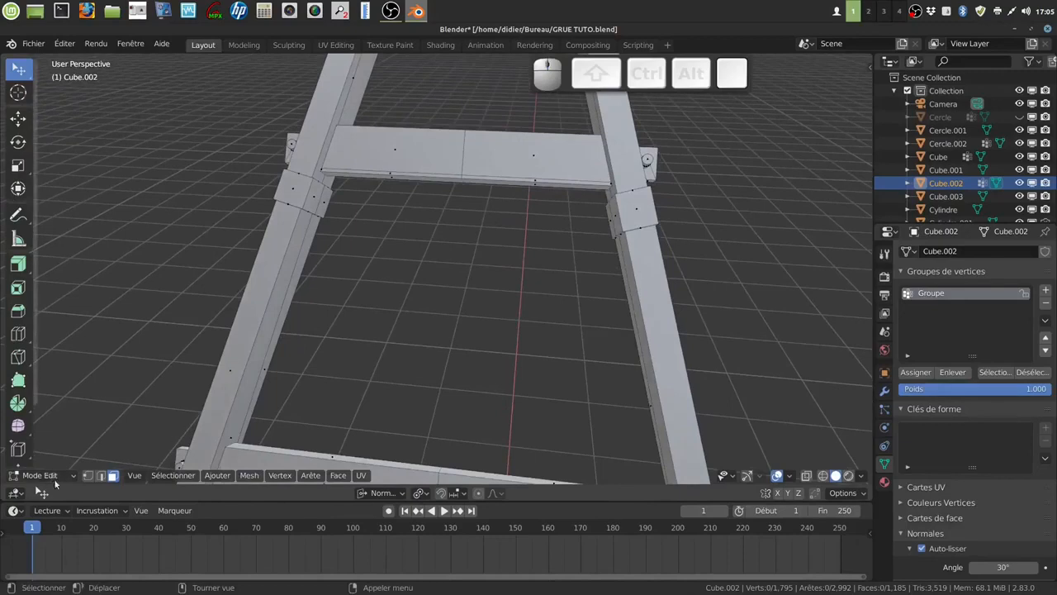
{"action": "left_click", "coordinate": [87, 476]}
{"action": "middle_click_drag", "start_coordinate": [303, 306], "coordinate": [443, 386]}
{"action": "scroll", "coordinate": [341, 305], "scroll_direction": "up", "scroll_amount": 1}
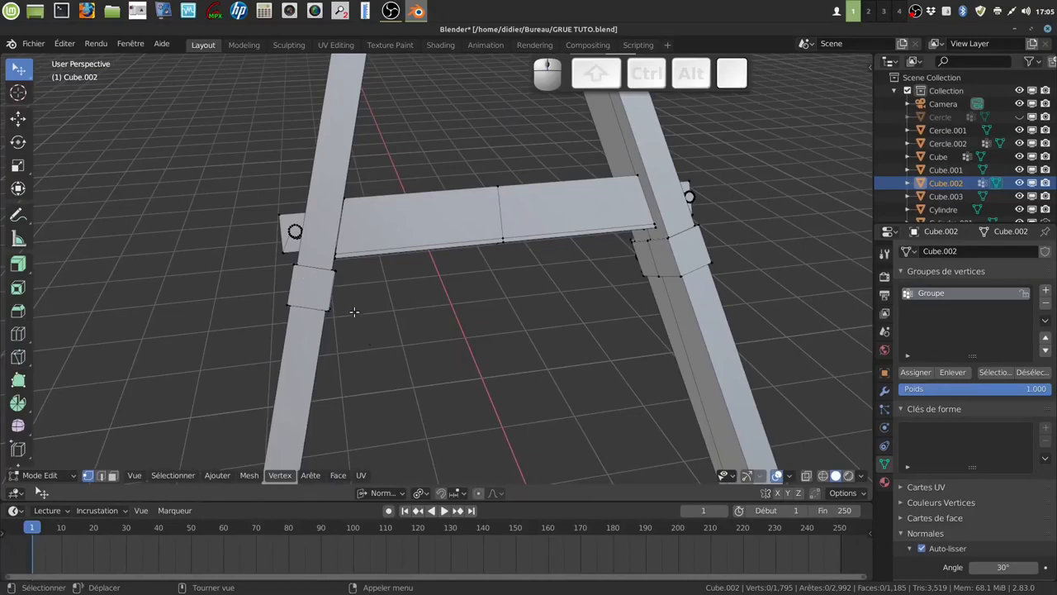
{"action": "key", "text": "k"}
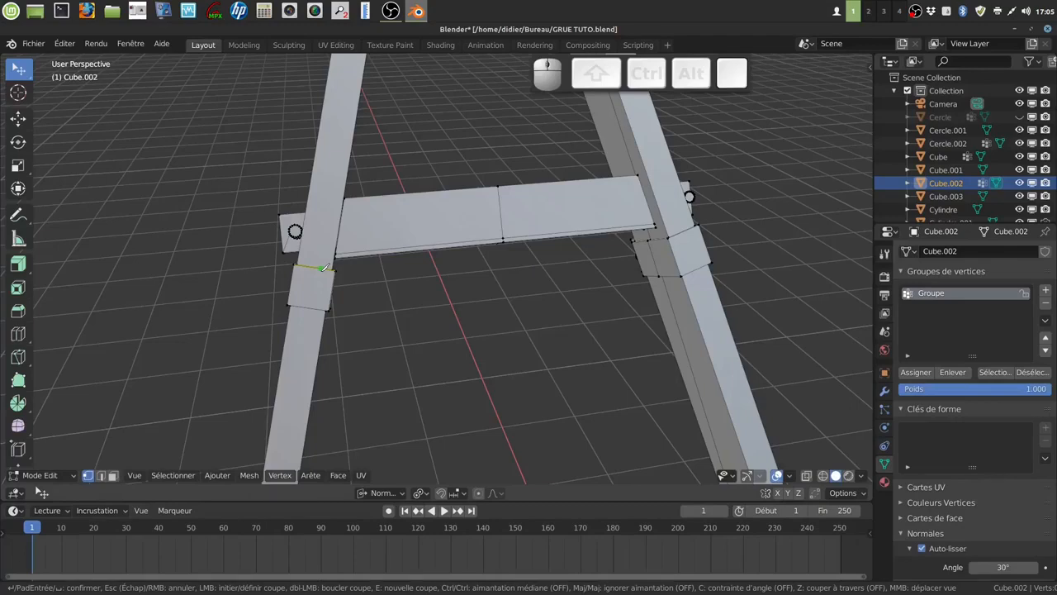
{"action": "left_click", "coordinate": [323, 268]}
{"action": "left_click", "coordinate": [318, 302]}
{"action": "key", "text": "Return"}
{"action": "key", "text": "a"}
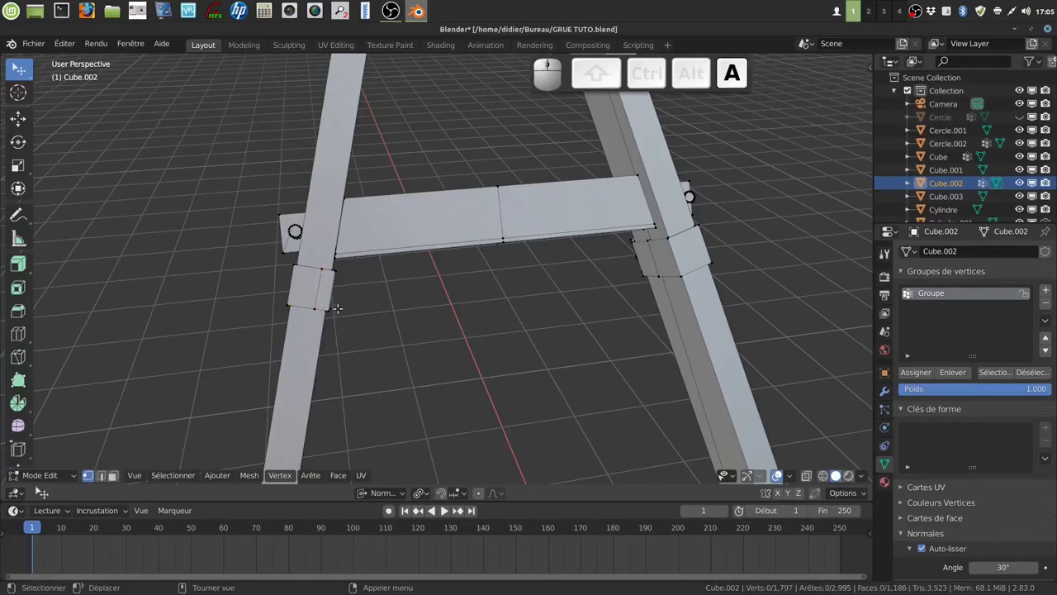
Step: Knife-cut a second lengthwise edge beside the first on the same collar face, leaving a narrow middle strip
{"action": "key", "text": "k"}
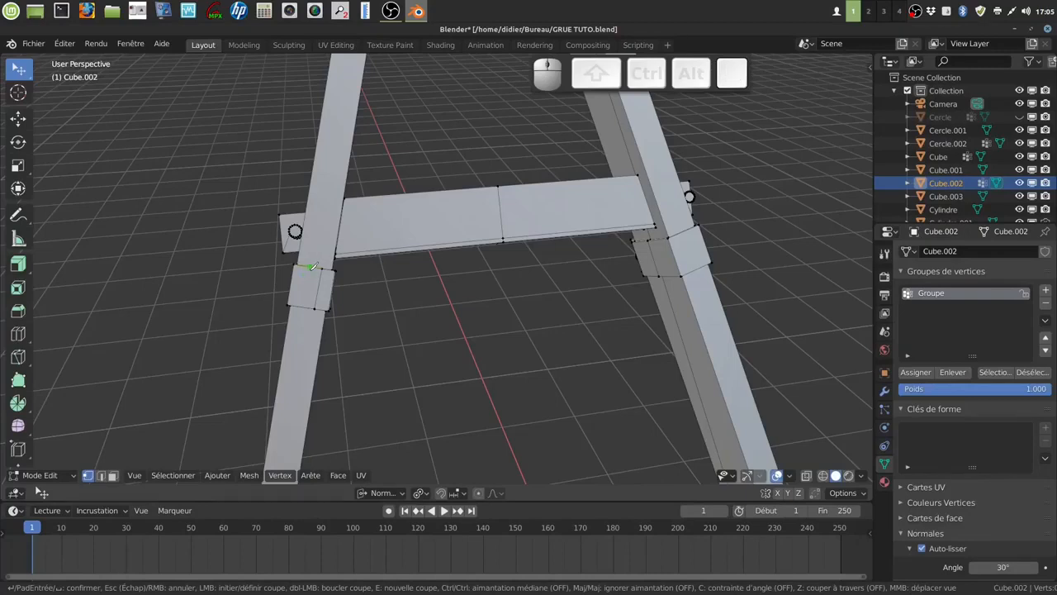
{"action": "left_click", "coordinate": [311, 266]}
{"action": "left_click", "coordinate": [306, 303]}
{"action": "key", "text": "Return"}
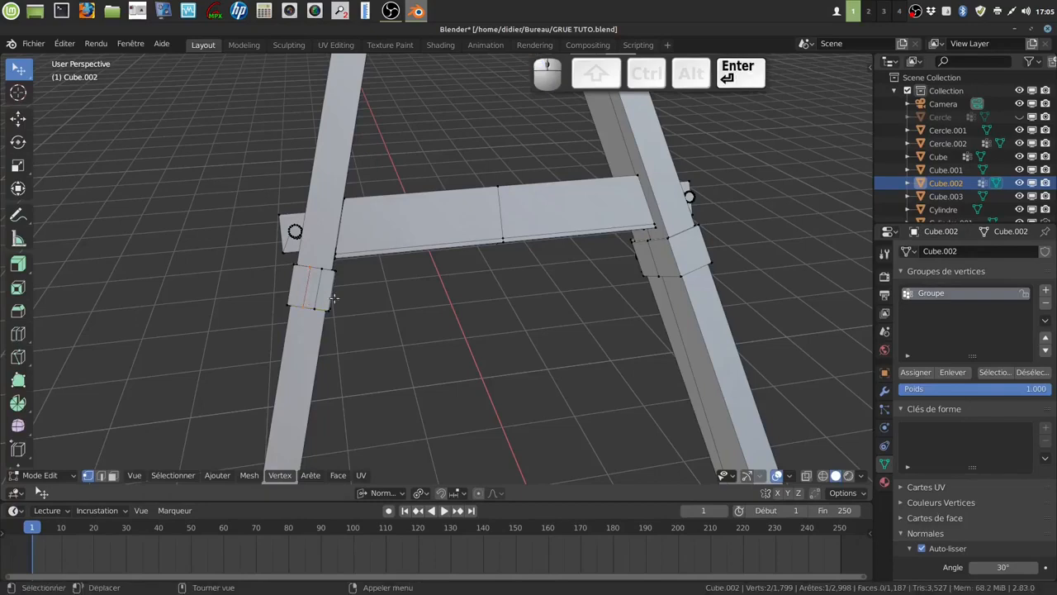
{"action": "key", "text": "a"}
Step: On the other leg's upper collar, knife-cut a lengthwise edge across the matching face, nearer its outer side
{"action": "middle_click_drag", "start_coordinate": [698, 273], "coordinate": [645, 271]}
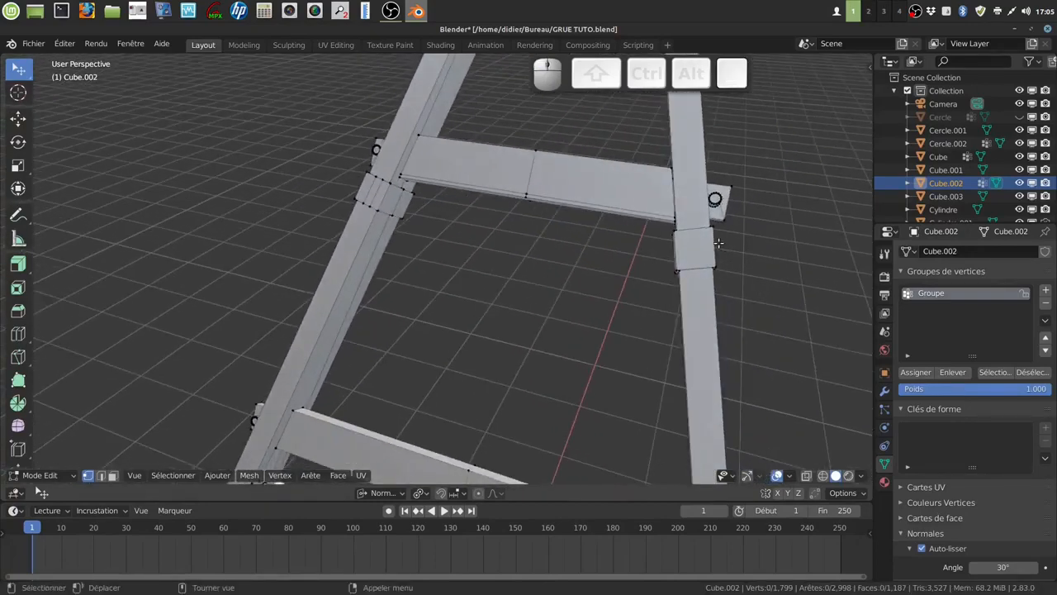
{"action": "key", "text": "k"}
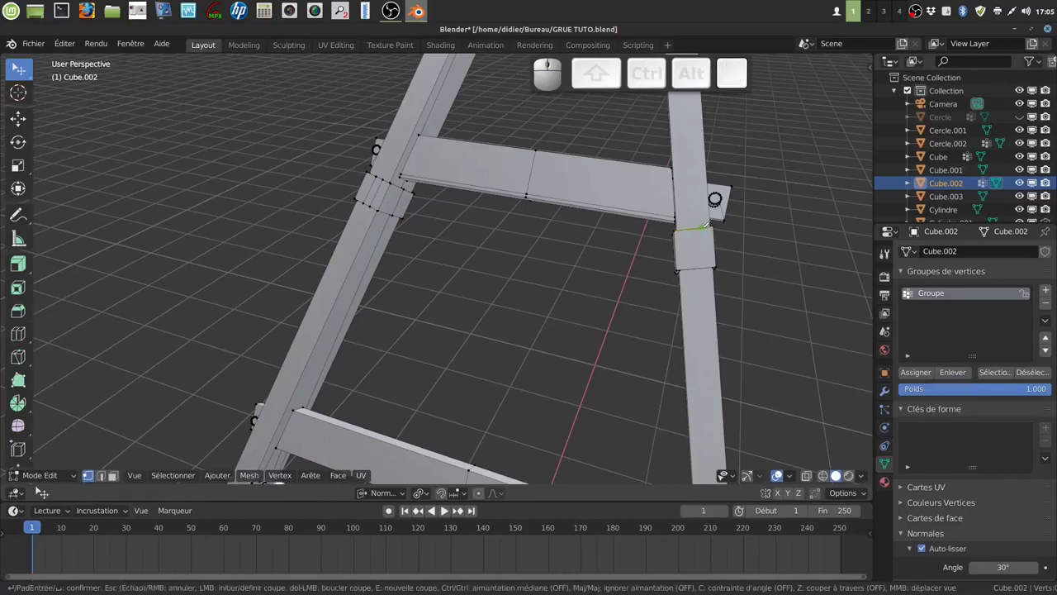
{"action": "left_click", "coordinate": [701, 228]}
{"action": "left_click", "coordinate": [703, 266]}
{"action": "key", "text": "Return"}
{"action": "key", "text": "z"}
{"action": "key", "text": "z"}
{"action": "key", "text": "a"}
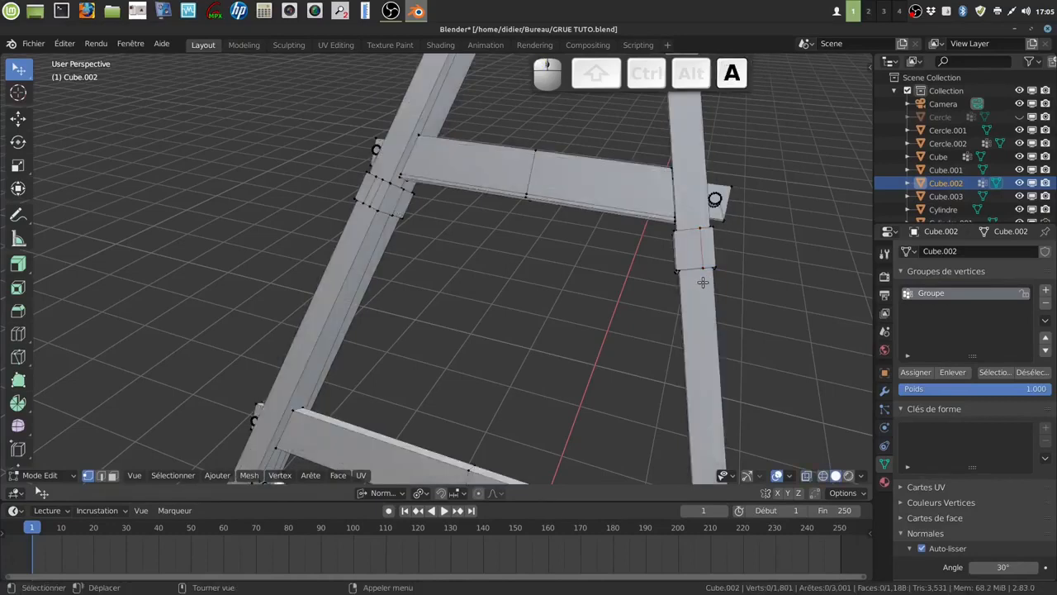
Step: Knife-cut a second lengthwise edge on the other collar's face to bound its narrow middle strip
{"action": "key", "text": "k"}
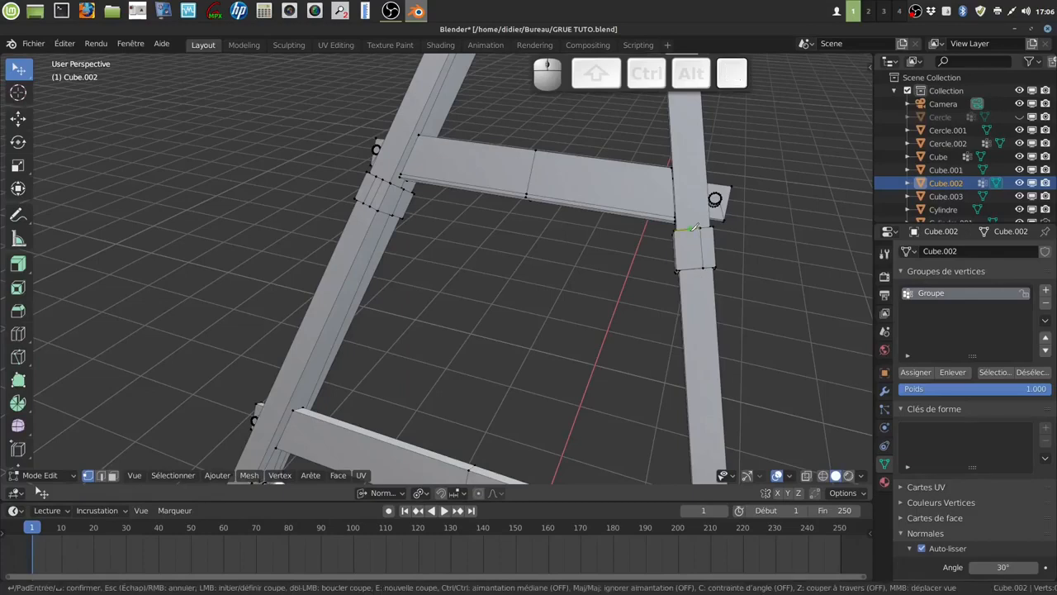
{"action": "left_click", "coordinate": [692, 229]}
{"action": "key", "text": "Return"}
Step: In face mode, select the middle strips on both upper collars' faces and extrude them outward about 0.167 m
{"action": "middle_click_drag", "start_coordinate": [712, 291], "coordinate": [624, 330]}
{"action": "left_click", "coordinate": [113, 475]}
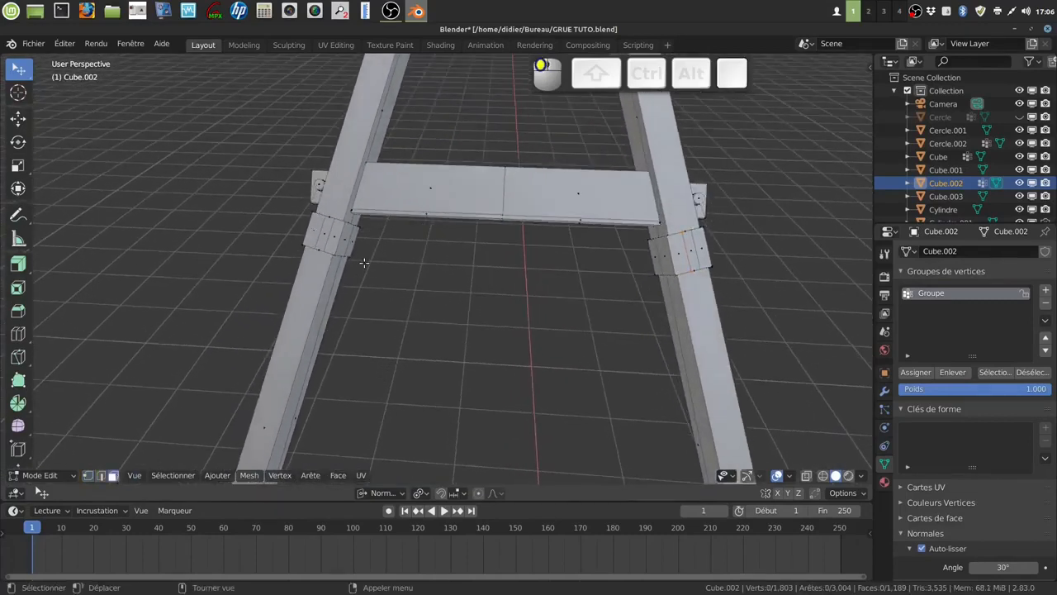
{"action": "left_click", "coordinate": [325, 235]}
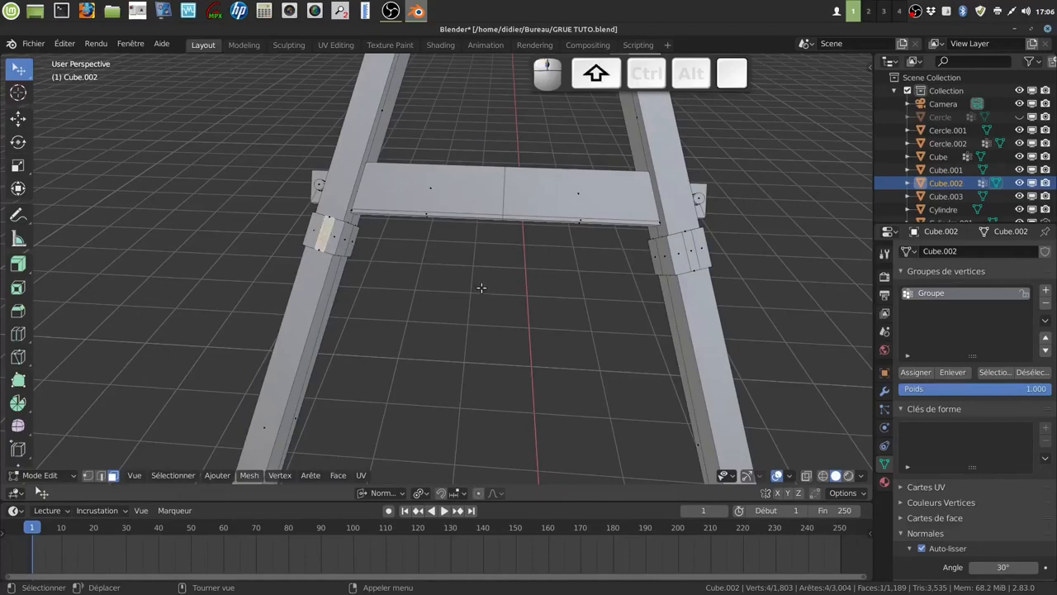
{"action": "left_click", "coordinate": [689, 252], "text": "shift"}
{"action": "middle_click_drag", "start_coordinate": [567, 239], "coordinate": [498, 331]}
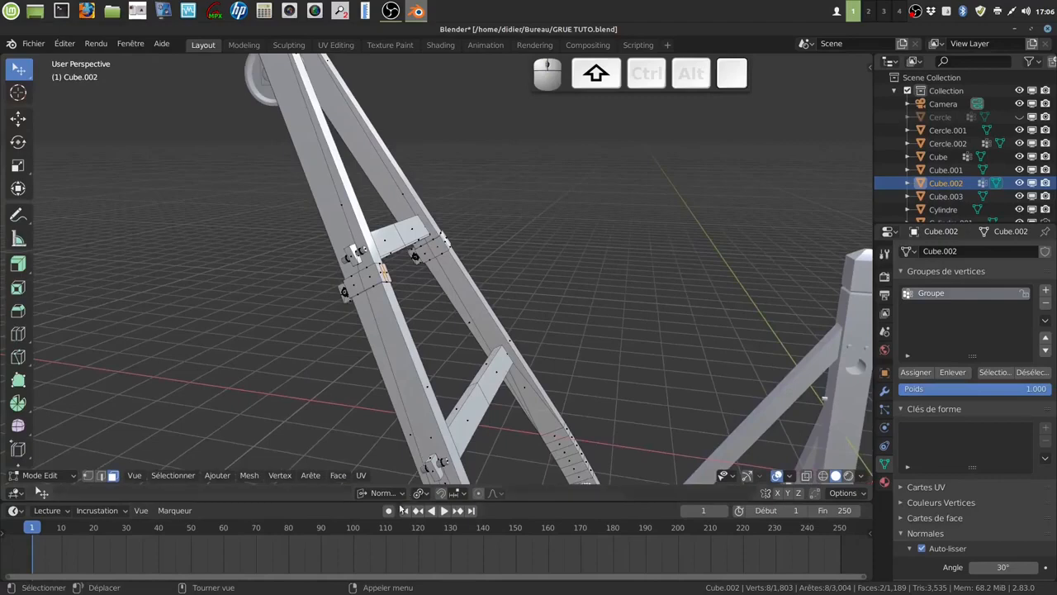
{"action": "middle_click_drag", "start_coordinate": [505, 378], "coordinate": [502, 392]}
{"action": "left_click", "coordinate": [747, 475]}
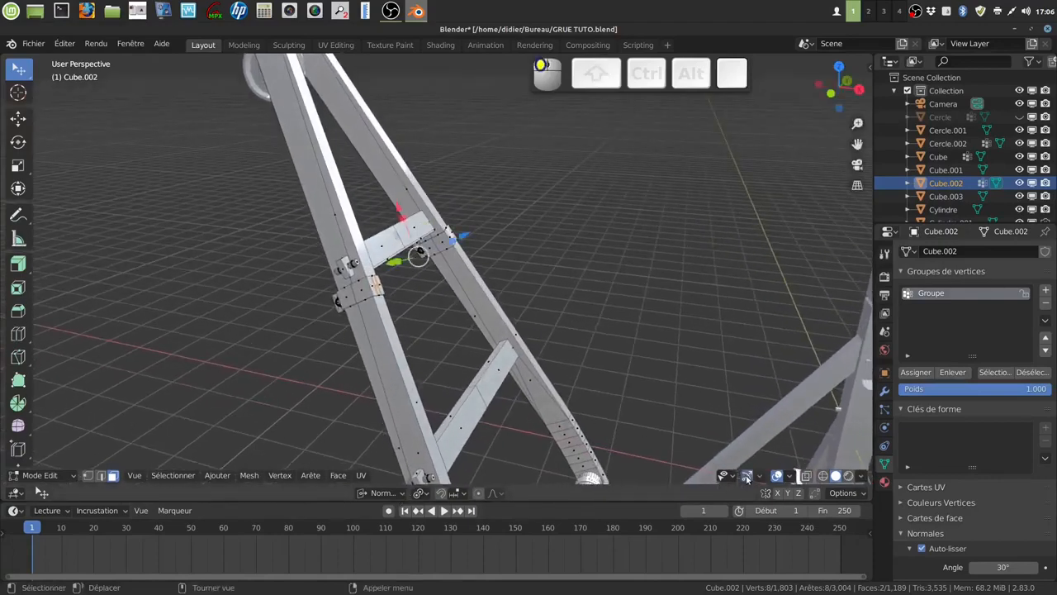
{"action": "middle_click_drag", "start_coordinate": [503, 320], "coordinate": [505, 280]}
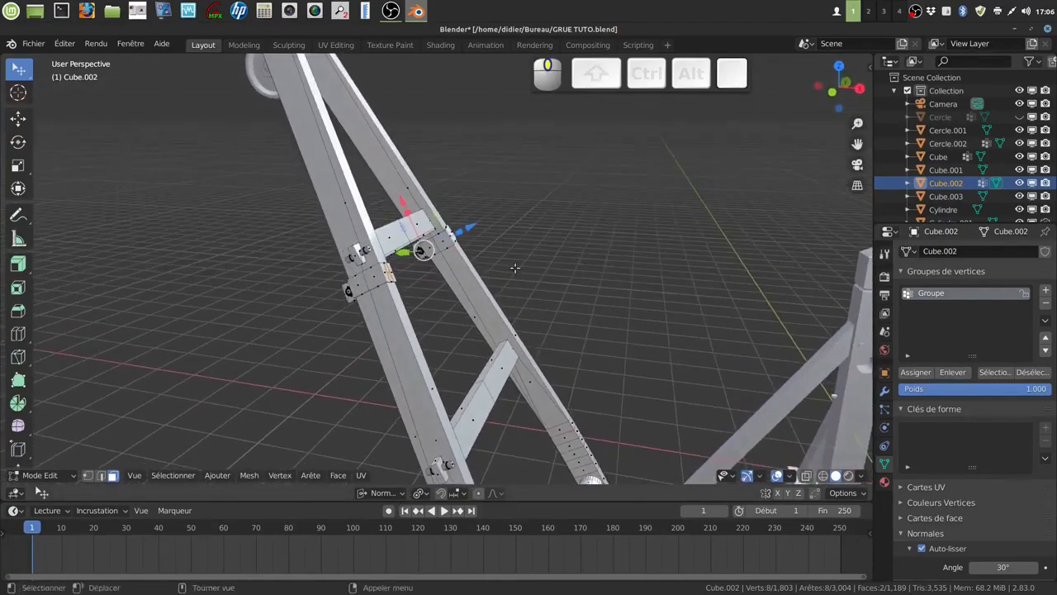
{"action": "key", "text": "e"}
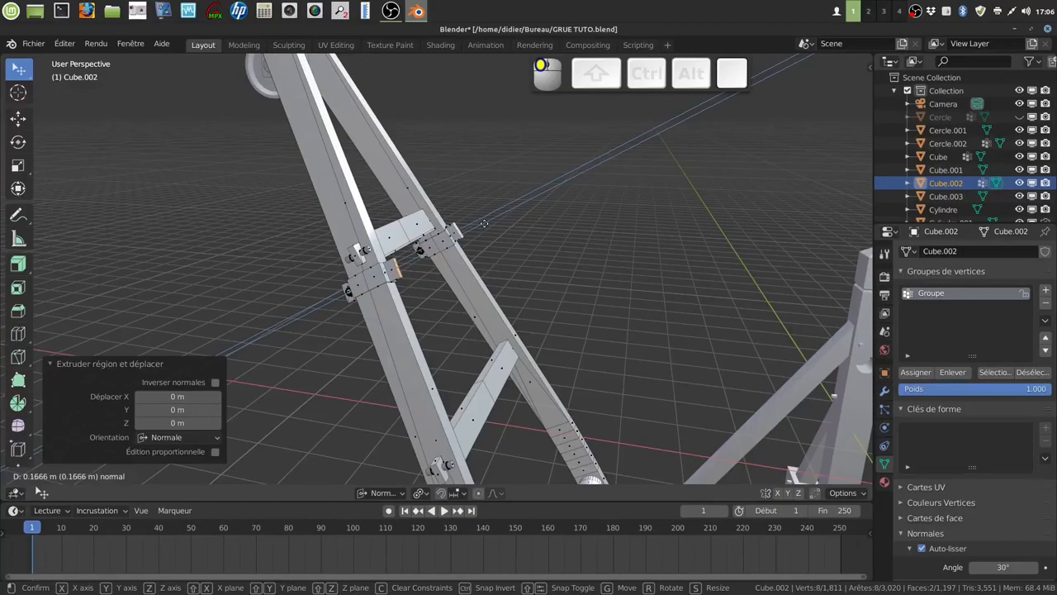
{"action": "left_click", "coordinate": [484, 223]}
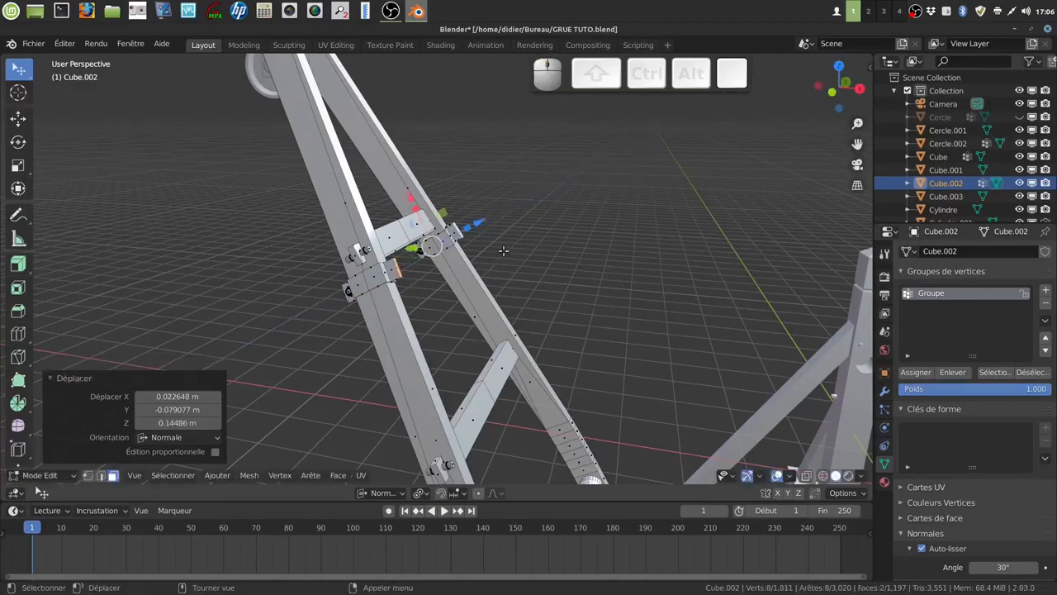
Step: Extrude the same two strip ends outward a second time by about 0.209 m to lengthen the tabs
{"action": "key", "text": "e"}
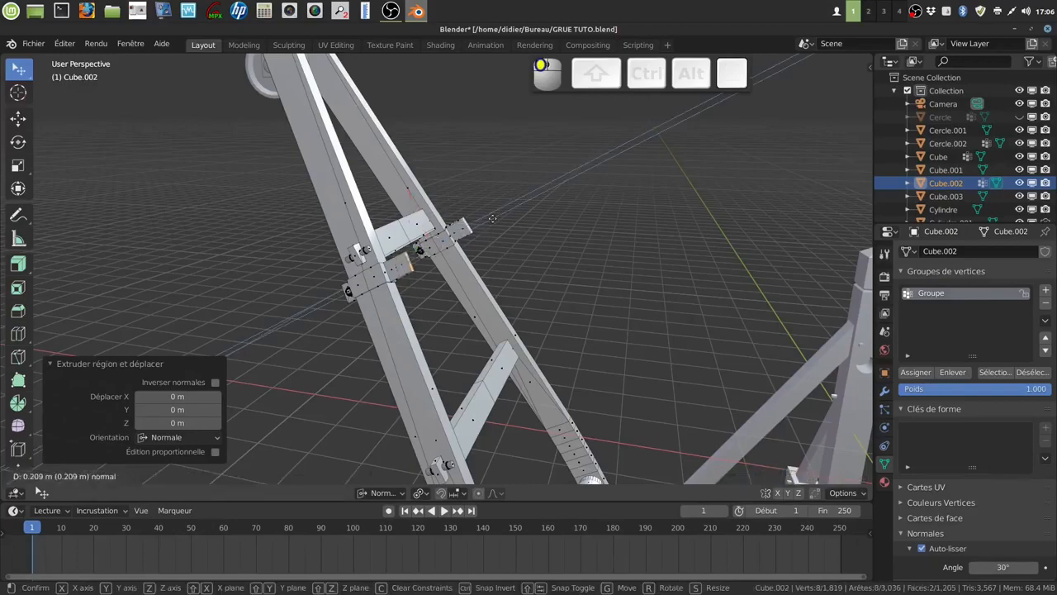
{"action": "left_click", "coordinate": [493, 218]}
{"action": "middle_click_drag", "start_coordinate": [475, 320], "coordinate": [427, 311]}
{"action": "middle_click_drag", "start_coordinate": [444, 355], "coordinate": [444, 353]}
Step: Apply rotation and scale to the boom object in object mode and return to editing its mesh
{"action": "key", "text": "Tab"}
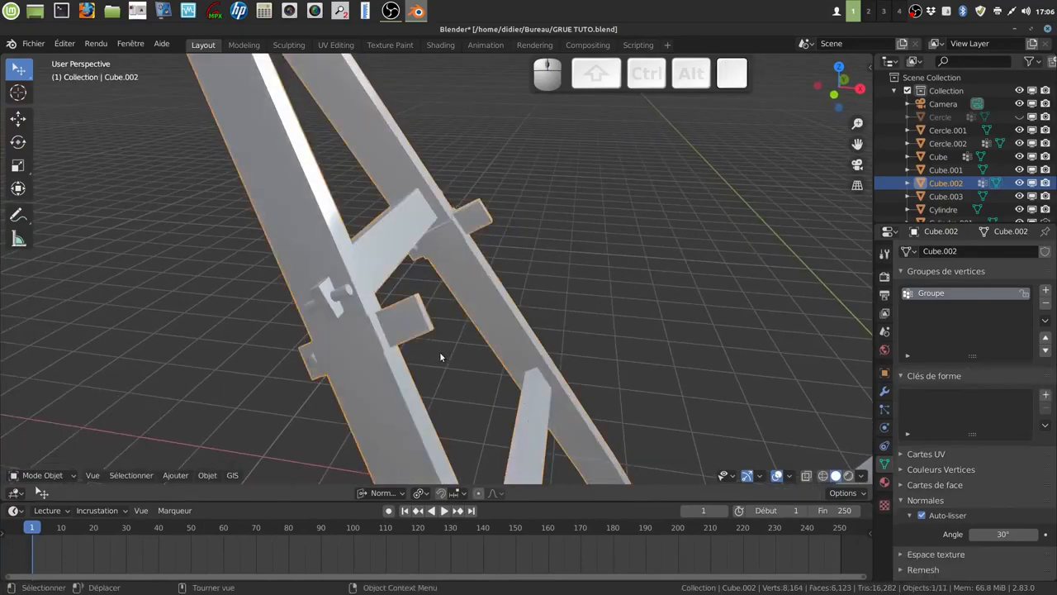
{"action": "key", "text": "ctrl"}
{"action": "key", "text": "ctrl+a"}
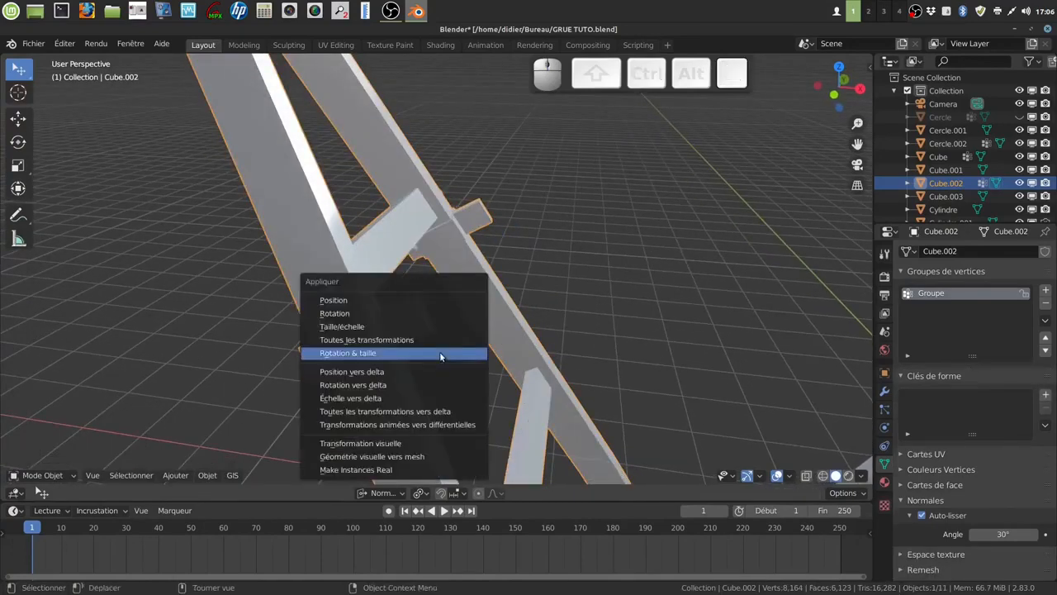
{"action": "left_click", "coordinate": [439, 353]}
{"action": "key", "text": "Tab"}
Step: Select the four short end edges of both collar tabs and bevel them about 0.113 m with 5 segments into rounded ends
{"action": "middle_click_drag", "start_coordinate": [440, 351], "coordinate": [441, 255]}
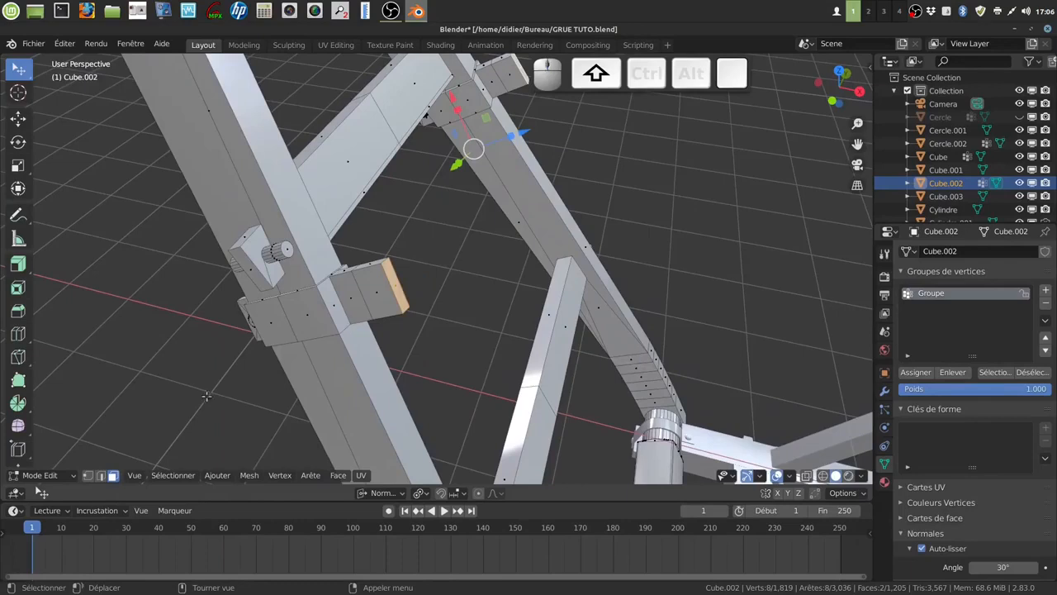
{"action": "left_click", "coordinate": [100, 477]}
{"action": "left_click", "coordinate": [386, 287], "text": "shift"}
{"action": "left_click", "coordinate": [405, 283], "text": "shift"}
{"action": "left_click", "coordinate": [516, 72], "text": "shift"}
{"action": "middle_click_drag", "start_coordinate": [539, 116], "coordinate": [380, 278]}
{"action": "left_click", "coordinate": [475, 97], "text": "shift"}
{"action": "key", "text": "ctrl"}
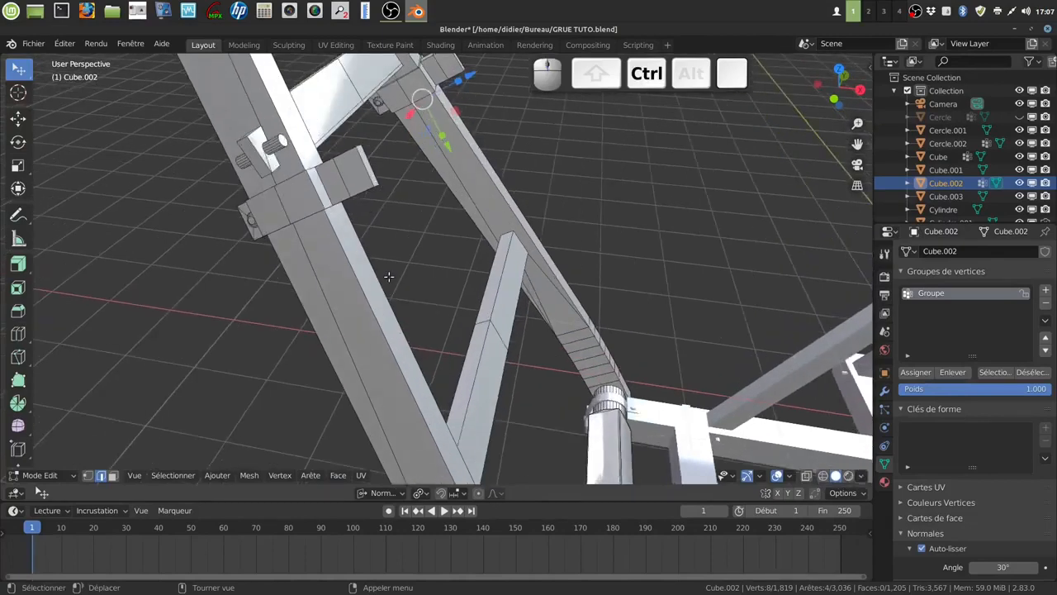
{"action": "key", "text": "ctrl+b"}
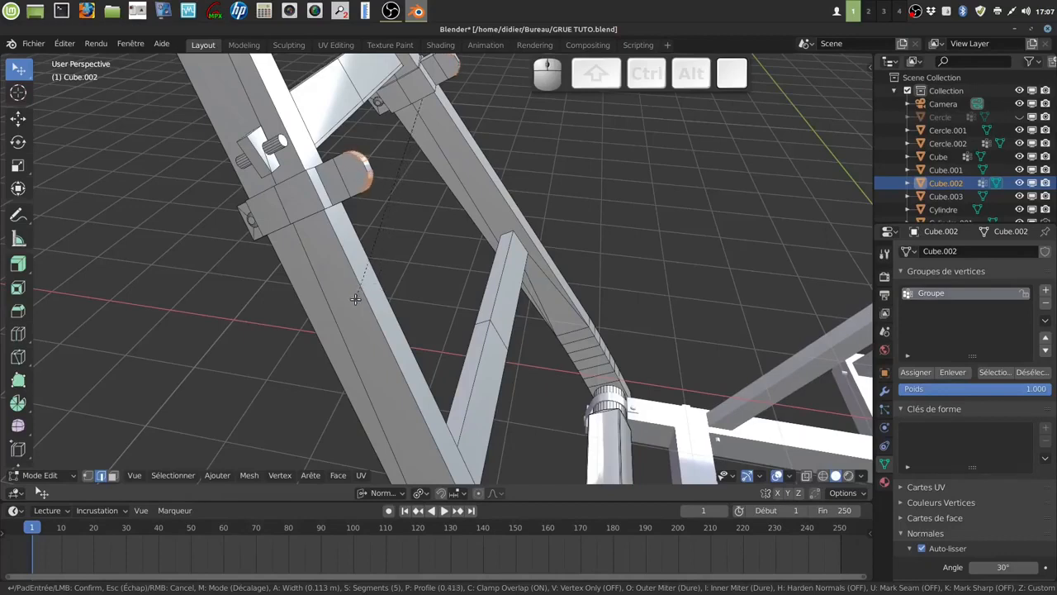
{"action": "left_click", "coordinate": [356, 299]}
Step: Try a larger bevel offset of 0.123 m on the tab ends and set it back to 0.113 m
{"action": "middle_click_drag", "start_coordinate": [356, 299], "coordinate": [3, 154]}
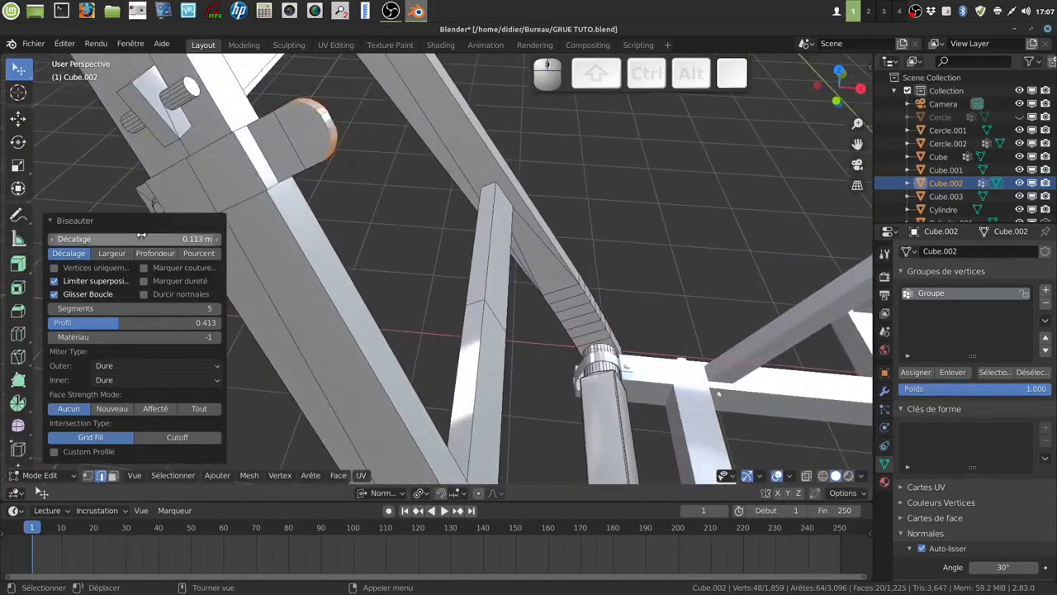
{"action": "left_click", "coordinate": [216, 240]}
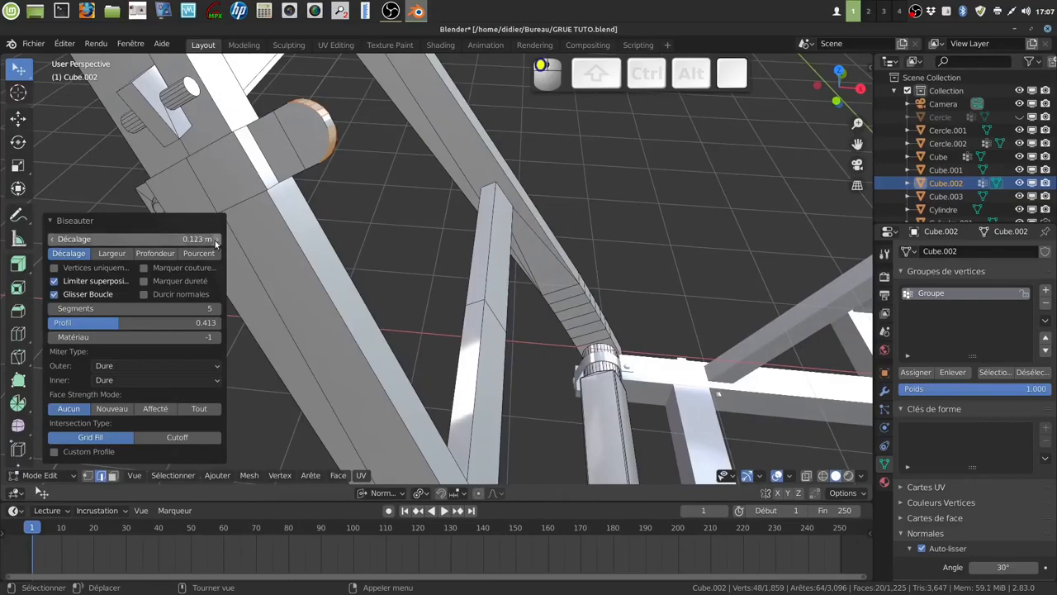
{"action": "left_click", "coordinate": [216, 239]}
{"action": "middle_click_drag", "start_coordinate": [380, 154], "coordinate": [421, 131]}
{"action": "left_click", "coordinate": [51, 240]}
{"action": "left_click", "coordinate": [51, 240]}
{"action": "middle_click_drag", "start_coordinate": [239, 170], "coordinate": [275, 165]}
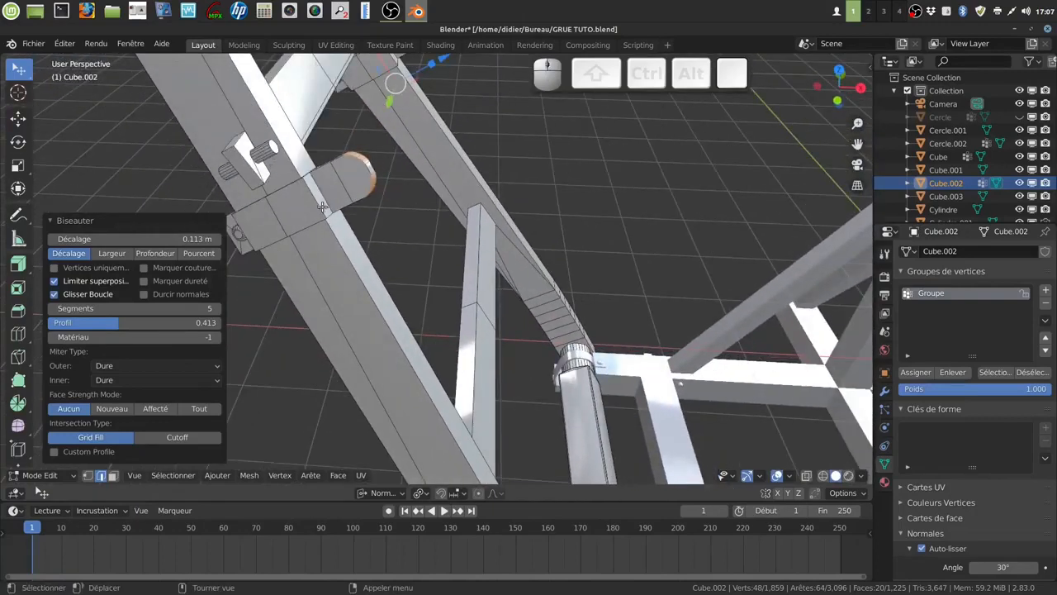
Step: In vertex mode, connect the two vertices where the rounding begins across one side of the nearer tab
{"action": "middle_click_drag", "start_coordinate": [353, 220], "coordinate": [387, 258], "text": "shift"}
{"action": "key", "text": "alt+a"}
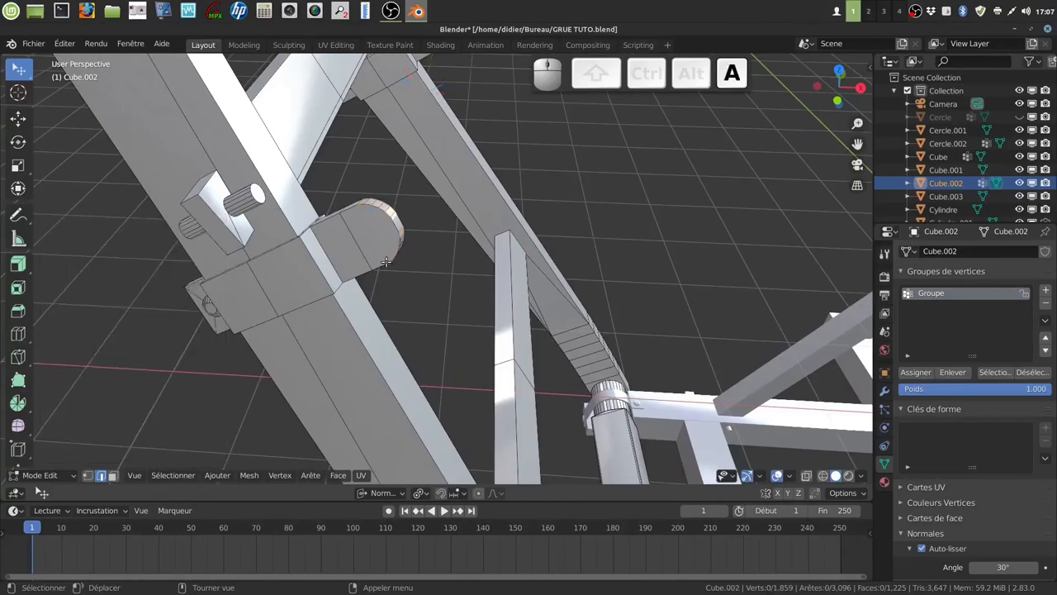
{"action": "left_click", "coordinate": [88, 475]}
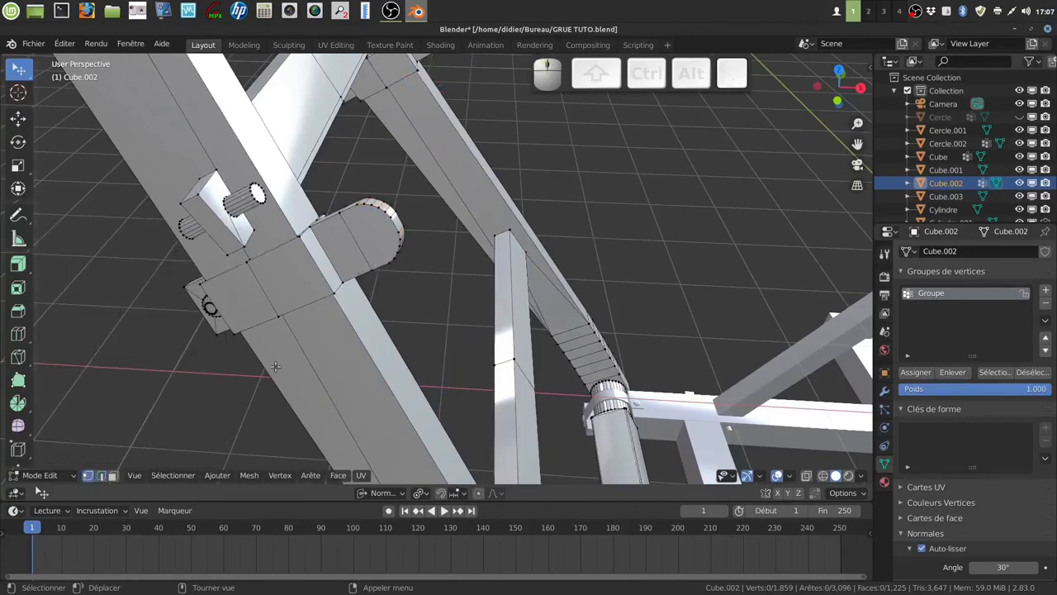
{"action": "left_click", "coordinate": [360, 213]}
{"action": "left_click", "coordinate": [392, 230], "text": "shift"}
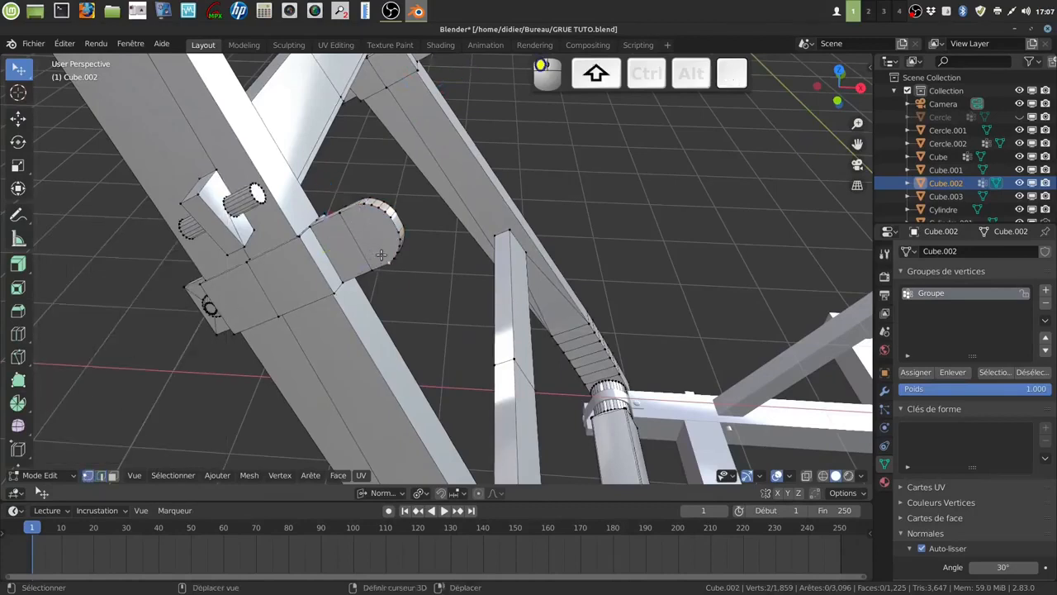
{"action": "key", "text": "j"}
Step: Connect the vertex pairs at the start of the rounding across both sides of the other leg's tab
{"action": "middle_click_drag", "start_coordinate": [406, 202], "coordinate": [471, 276], "text": "shift"}
{"action": "left_click", "coordinate": [402, 109]}
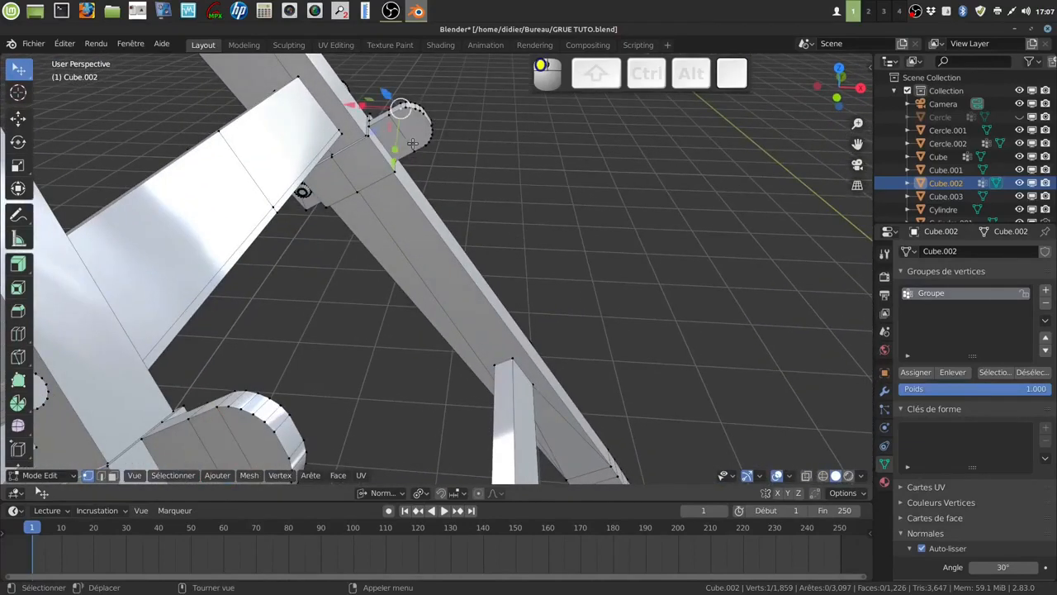
{"action": "left_click", "coordinate": [422, 141], "text": "shift"}
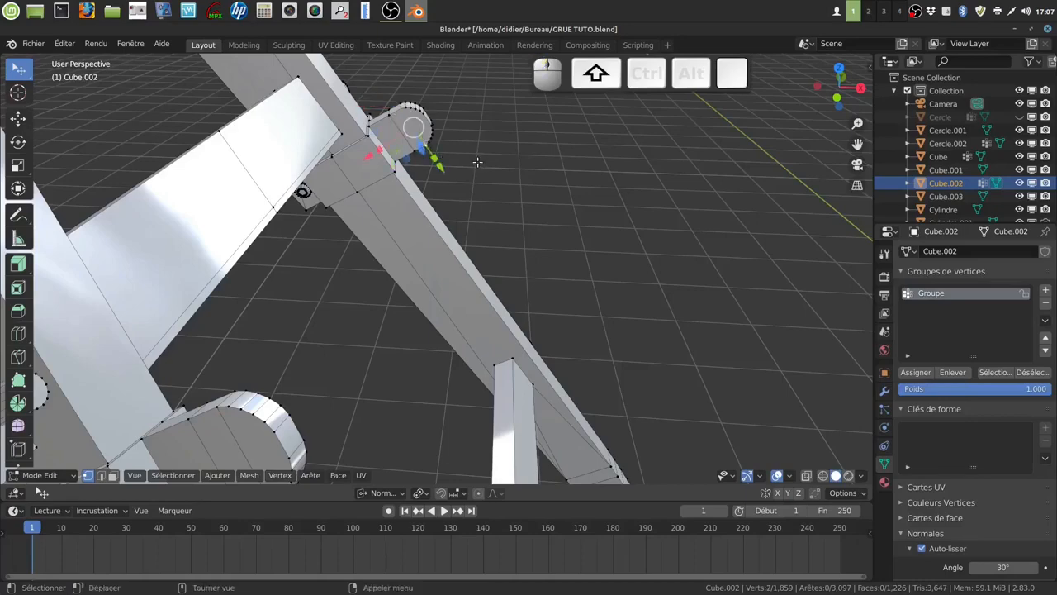
{"action": "middle_click_drag", "start_coordinate": [479, 160], "coordinate": [422, 316]}
{"action": "scroll", "coordinate": [423, 316], "scroll_direction": "up", "scroll_amount": 3}
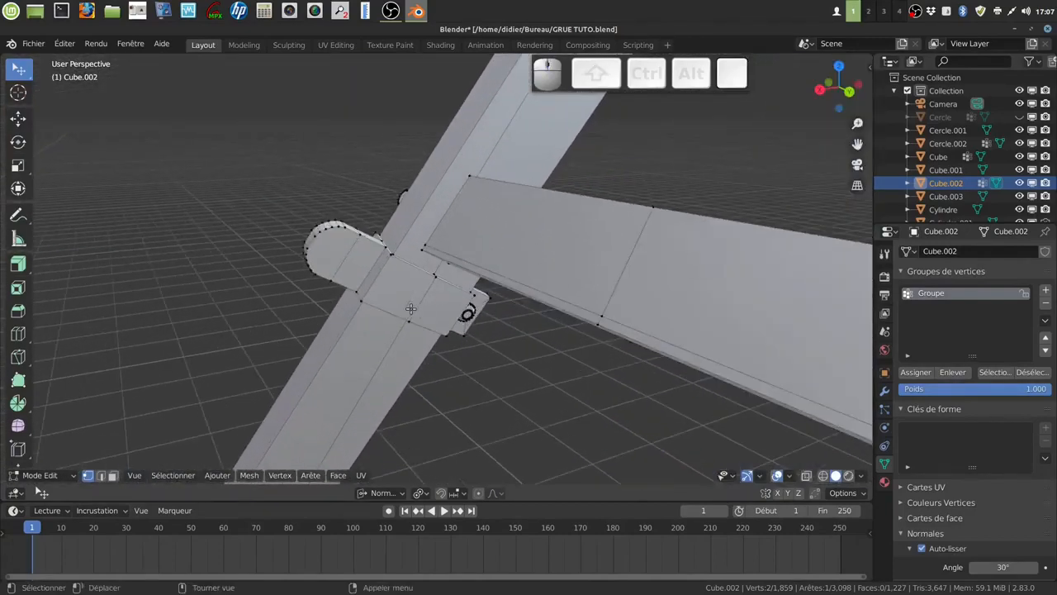
{"action": "left_click", "coordinate": [346, 234]}
{"action": "left_click", "coordinate": [321, 272], "text": "shift"}
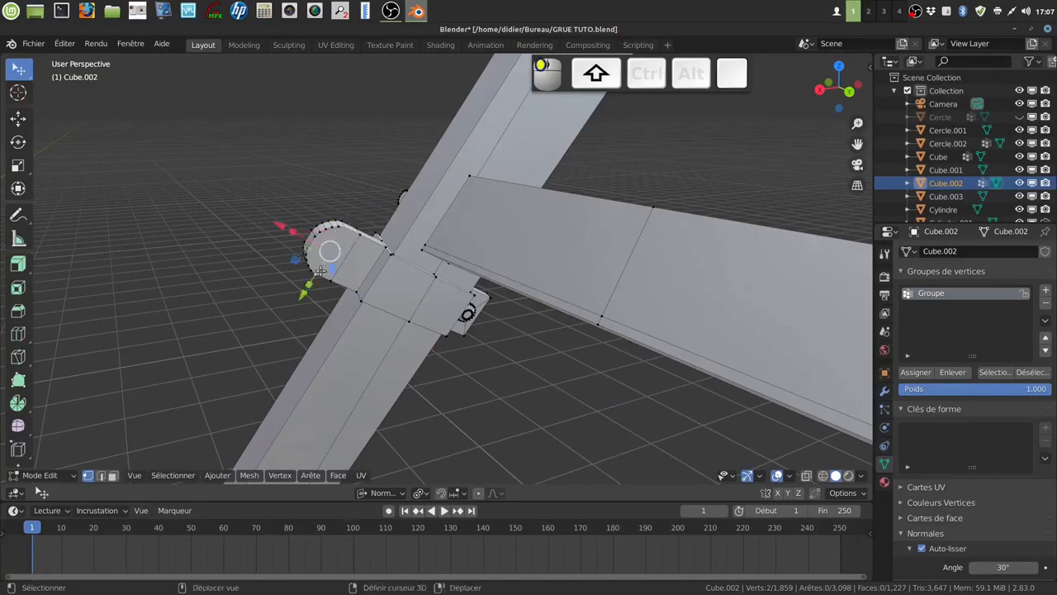
Step: Connect the matching vertex pair on the first tab's remaining side, clear the selection and return to object mode
{"action": "middle_click_drag", "start_coordinate": [374, 269], "coordinate": [477, 274]}
{"action": "left_click", "coordinate": [468, 264]}
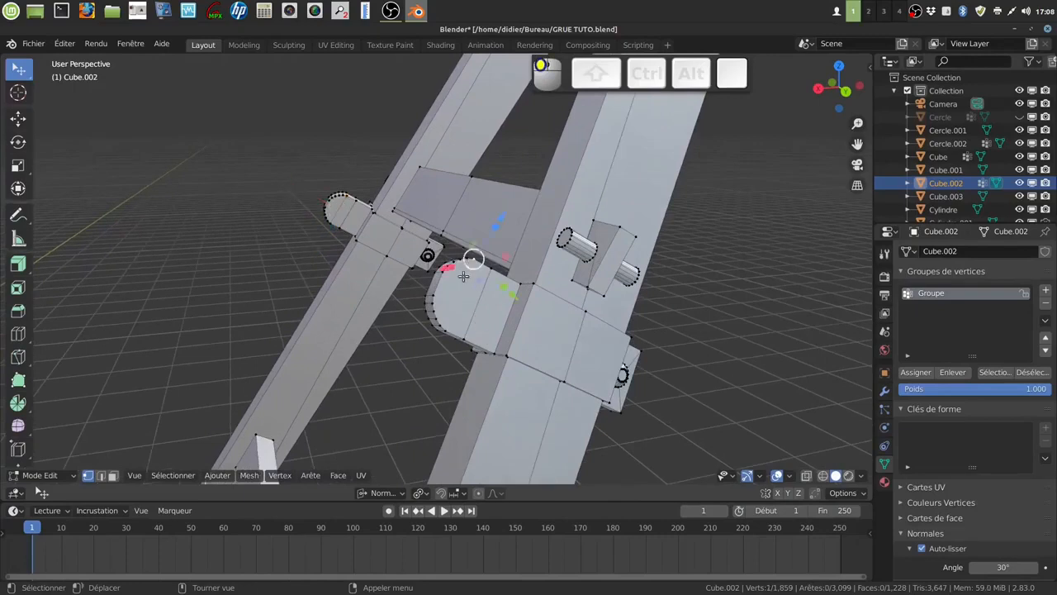
{"action": "left_click", "coordinate": [452, 324], "text": "shift"}
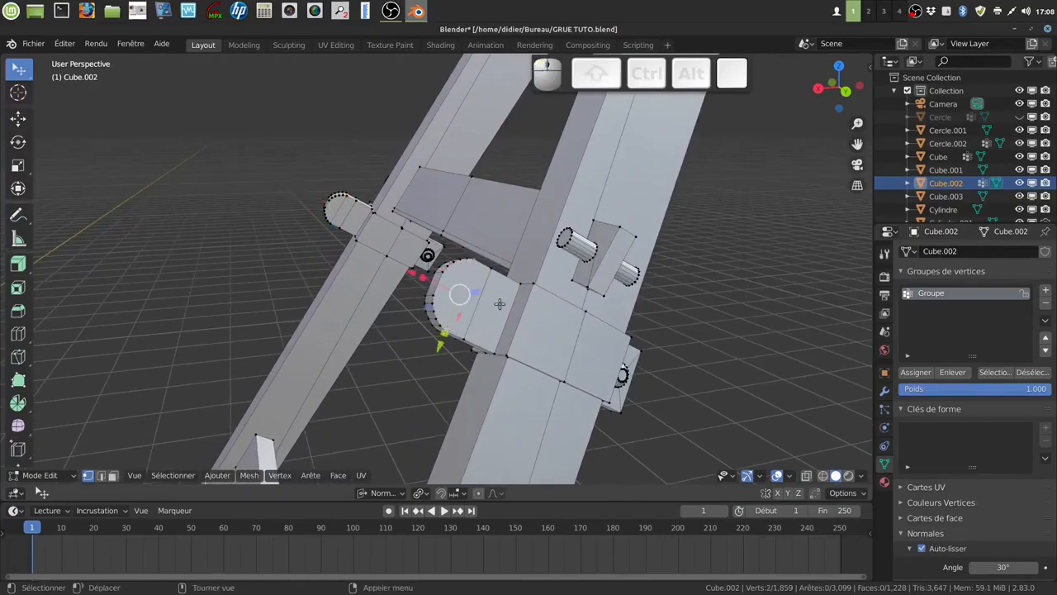
{"action": "middle_click_drag", "start_coordinate": [493, 302], "coordinate": [455, 332]}
{"action": "key", "text": "a"}
{"action": "scroll", "coordinate": [515, 336], "scroll_direction": "down", "scroll_amount": 3}
{"action": "key", "text": "Tab"}
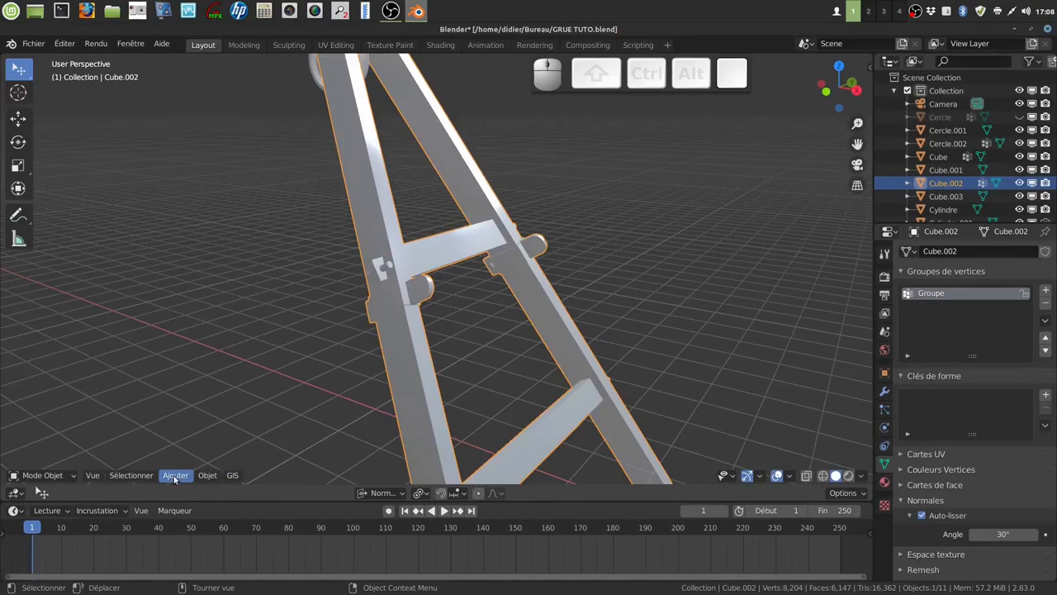
Step: Add a cylinder mesh and raise it about 6.92 m above the crane base
{"action": "left_click", "coordinate": [175, 477]}
{"action": "mouse_move", "coordinate": [187, 463]}
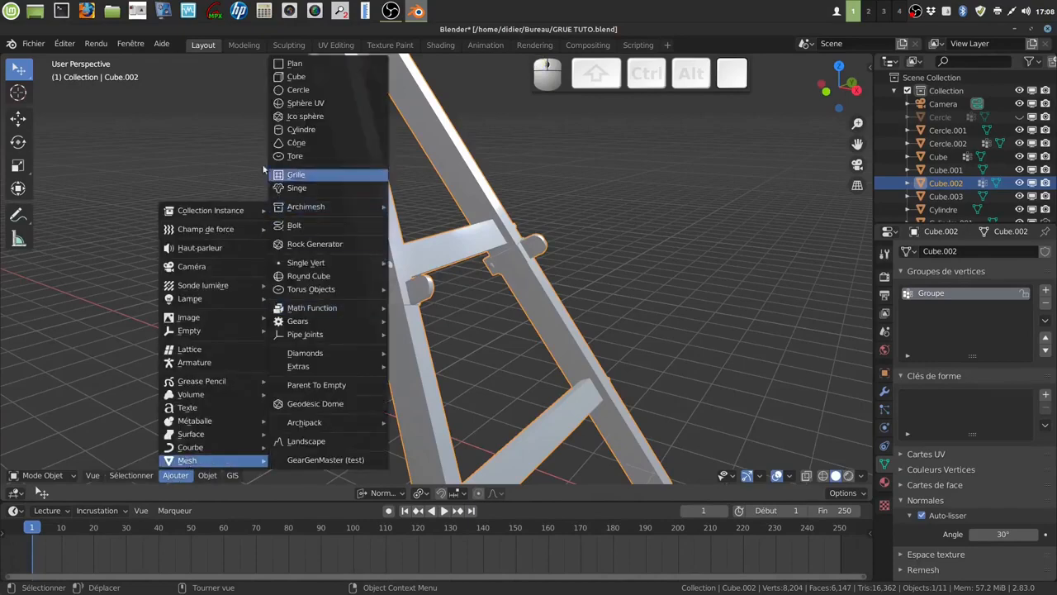
{"action": "left_click", "coordinate": [297, 130]}
{"action": "scroll", "coordinate": [590, 321], "scroll_direction": "down", "scroll_amount": 8}
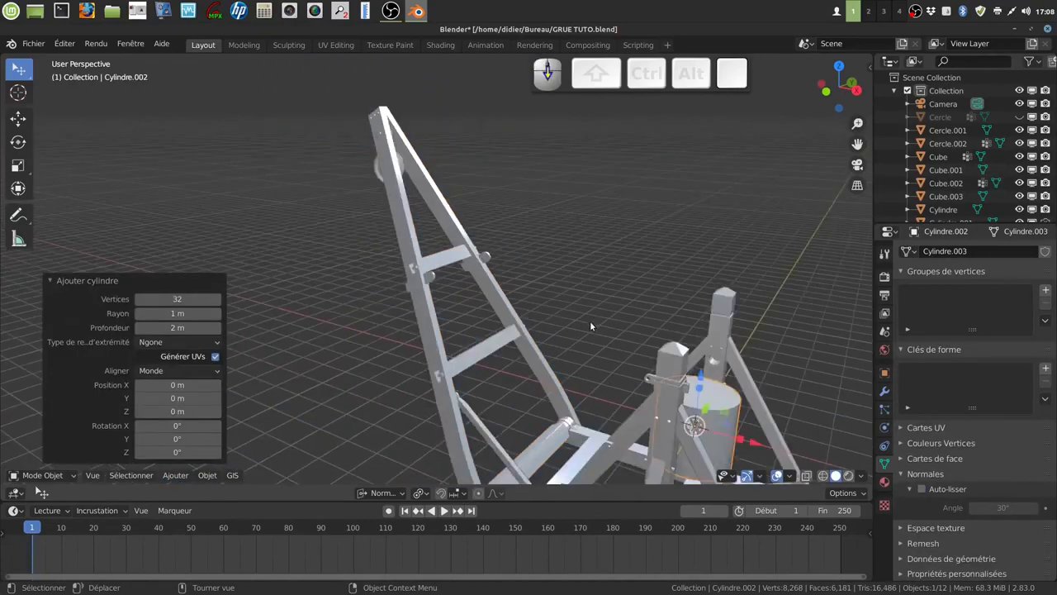
{"action": "left_click_drag", "start_coordinate": [583, 304], "coordinate": [576, 172]}
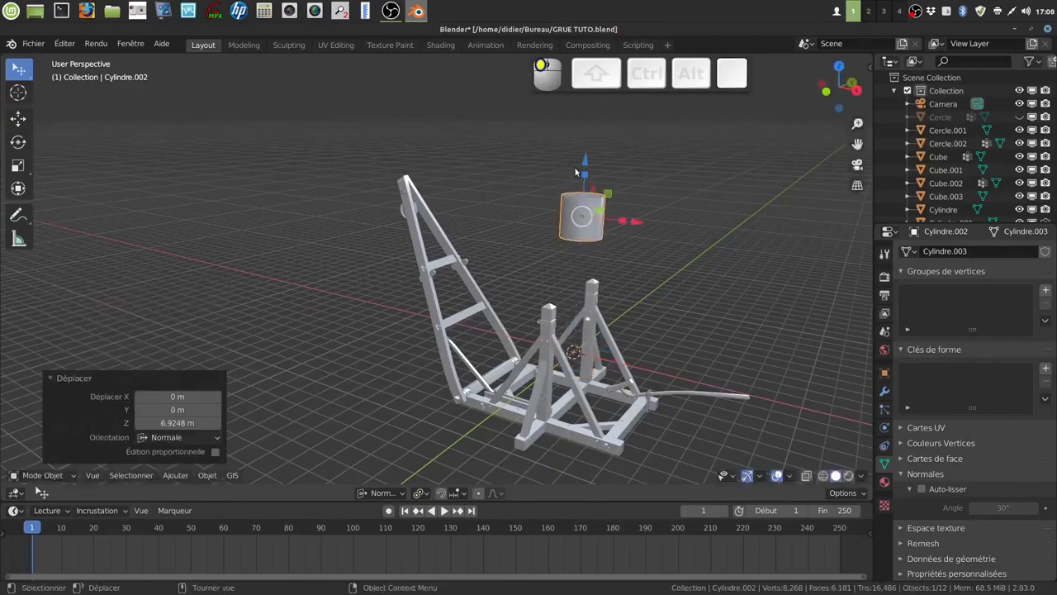
Step: Move the cylinder toward the boom, stretch it to 5.087 along Z and scale it uniformly to 0.156
{"action": "left_click_drag", "start_coordinate": [637, 227], "coordinate": [490, 82]}
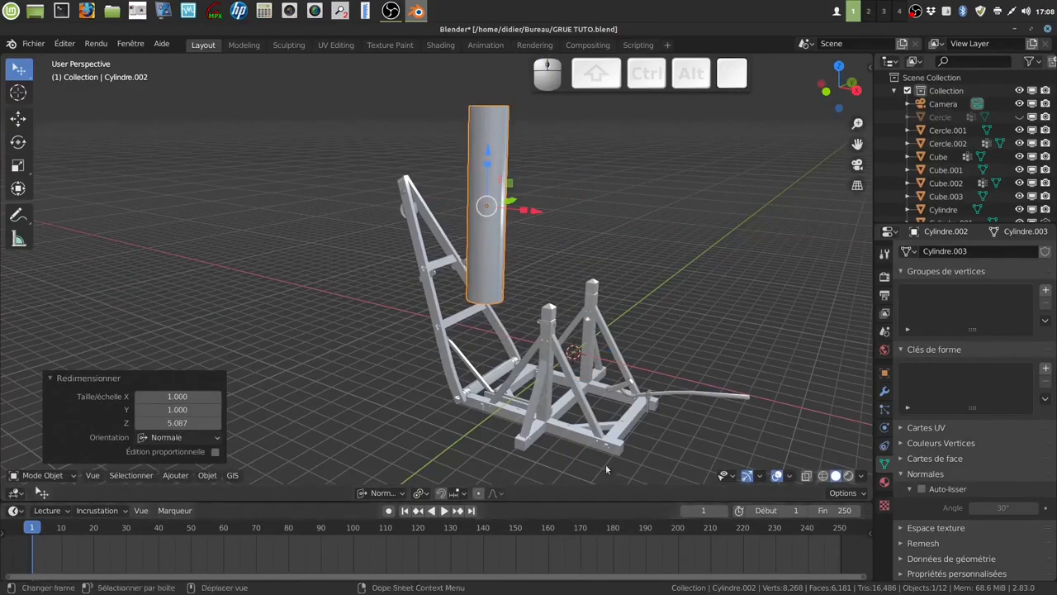
{"action": "key", "text": "s"}
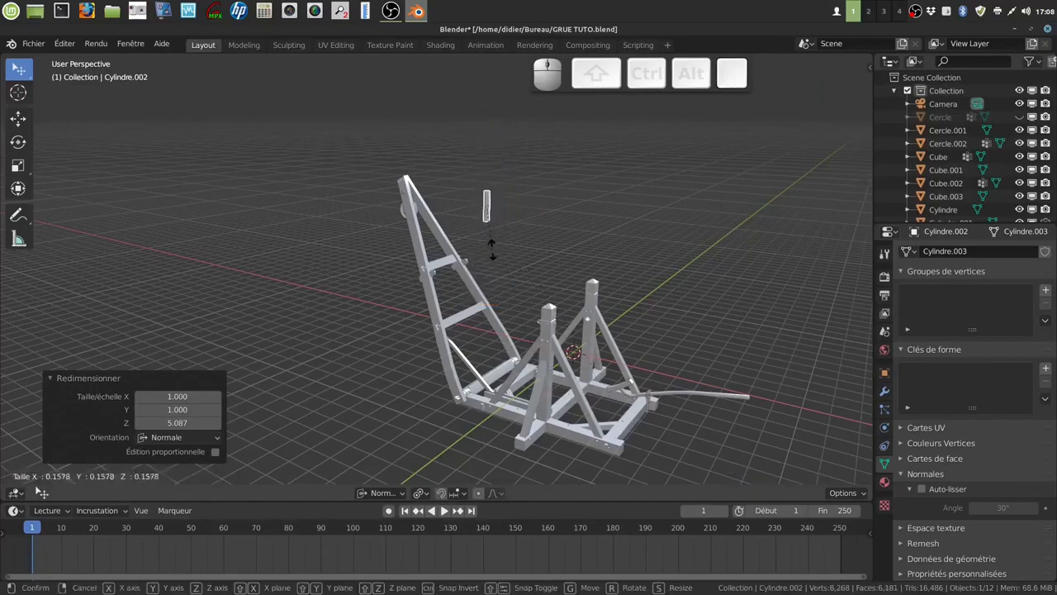
{"action": "left_click", "coordinate": [491, 247]}
Step: Shade the cylinder smooth and enable Auto Smooth on its normals
{"action": "right_click", "coordinate": [492, 232]}
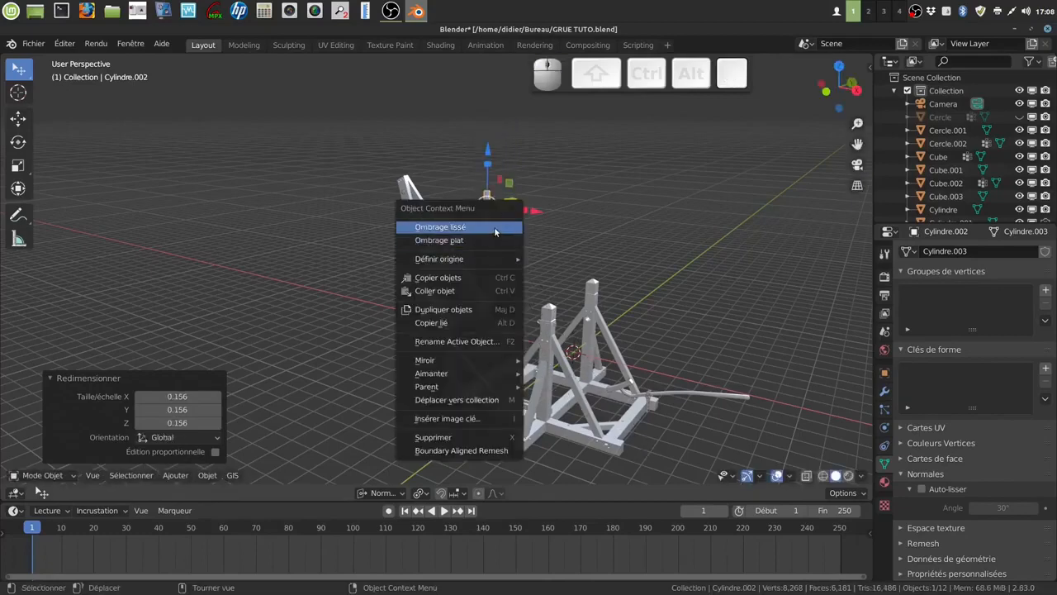
{"action": "left_click", "coordinate": [494, 225]}
{"action": "left_click", "coordinate": [920, 490]}
Step: Rotate the new cylinder 90° about its X axis so it lies horizontally
{"action": "middle_click_drag", "start_coordinate": [543, 252], "coordinate": [524, 275]}
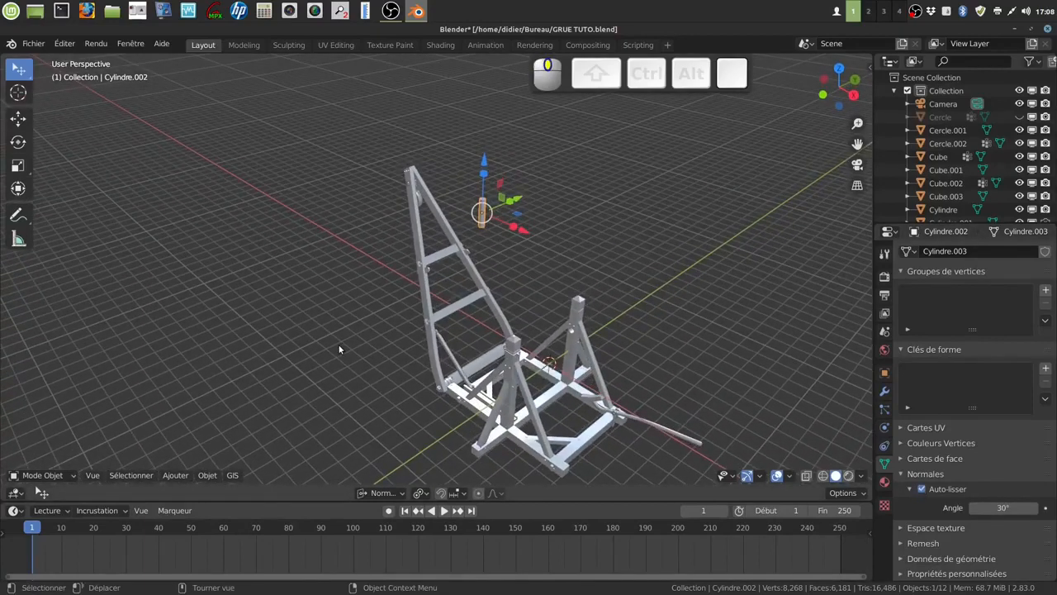
{"action": "type", "text": "rx"}
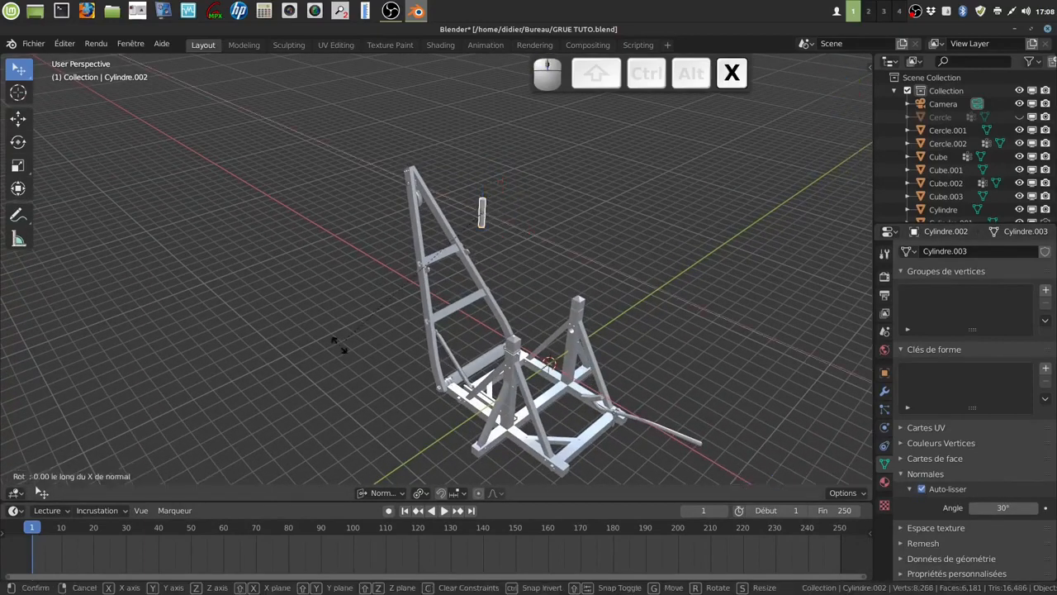
{"action": "type", "text": "90"}
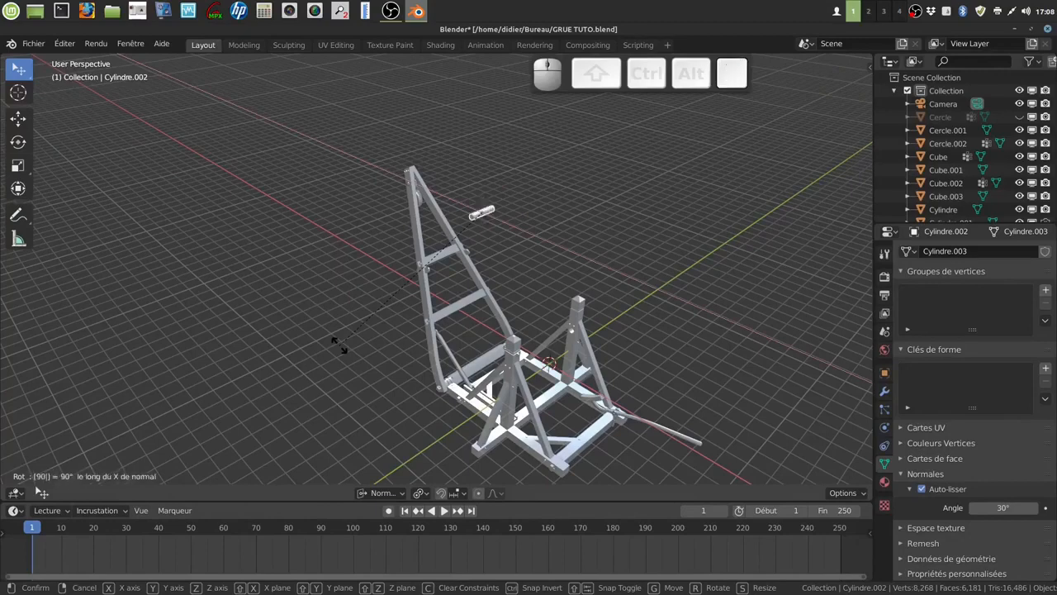
{"action": "left_click", "coordinate": [340, 347]}
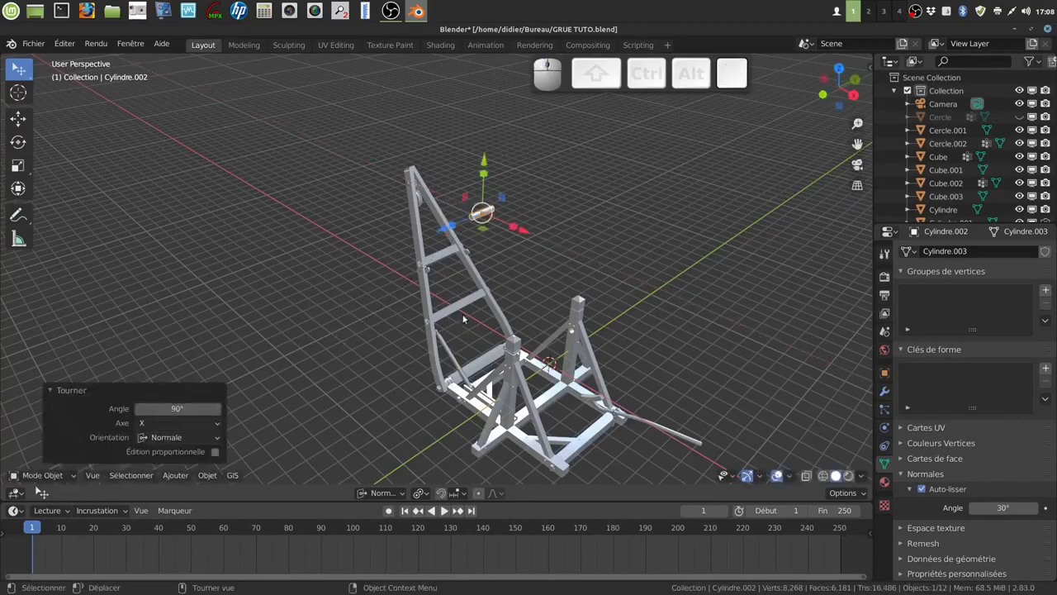
Step: Slide the cylinder 2.1547 m along its normal Z axis toward the boom leg with the tab and scale it uniformly to 0.246
{"action": "scroll", "coordinate": [464, 318], "scroll_direction": "up", "scroll_amount": 5}
{"action": "middle_click_drag", "start_coordinate": [461, 321], "coordinate": [411, 314]}
{"action": "left_click_drag", "start_coordinate": [531, 76], "coordinate": [341, 257]}
{"action": "key", "text": "s"}
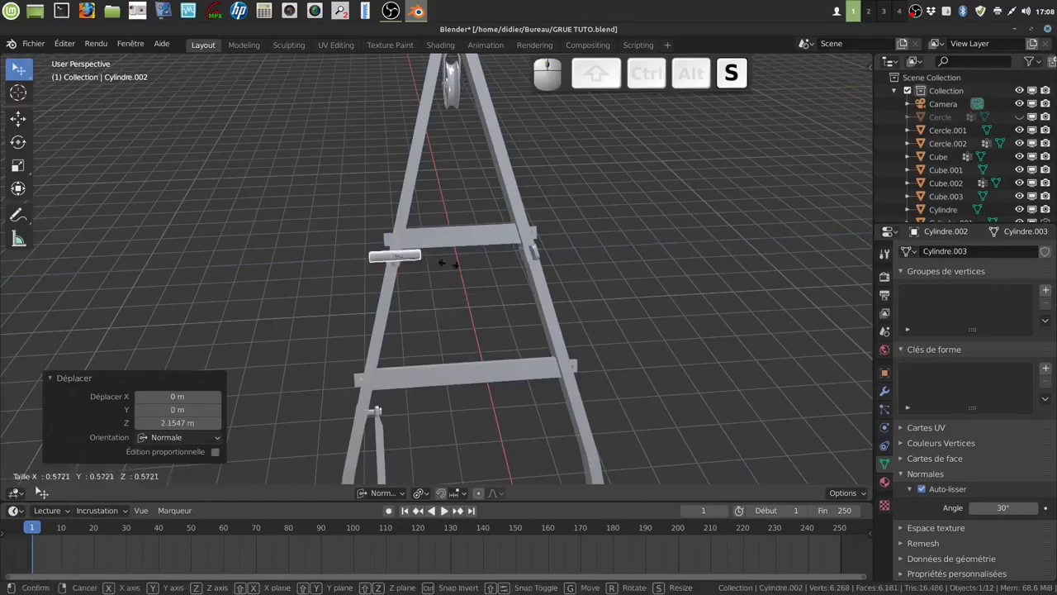
{"action": "left_click", "coordinate": [411, 248]}
Step: In front view, move the cylinder -1.9115 m in X and -1.2528 m in Z onto the boom leg's rounded tab
{"action": "middle_click_drag", "start_coordinate": [411, 249], "coordinate": [549, 254]}
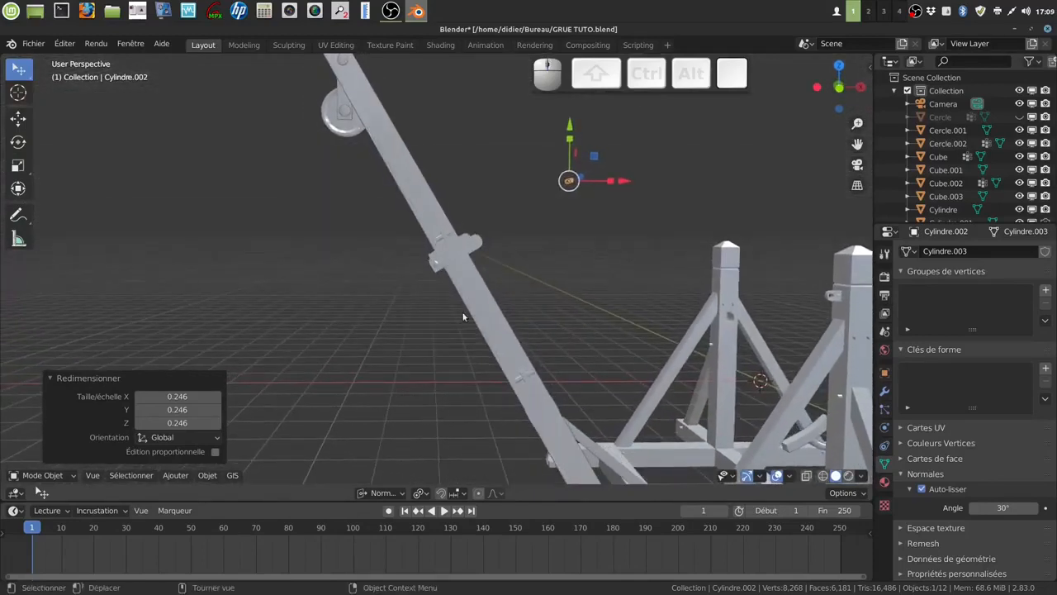
{"action": "key", "text": "3"}
{"action": "key", "text": "1"}
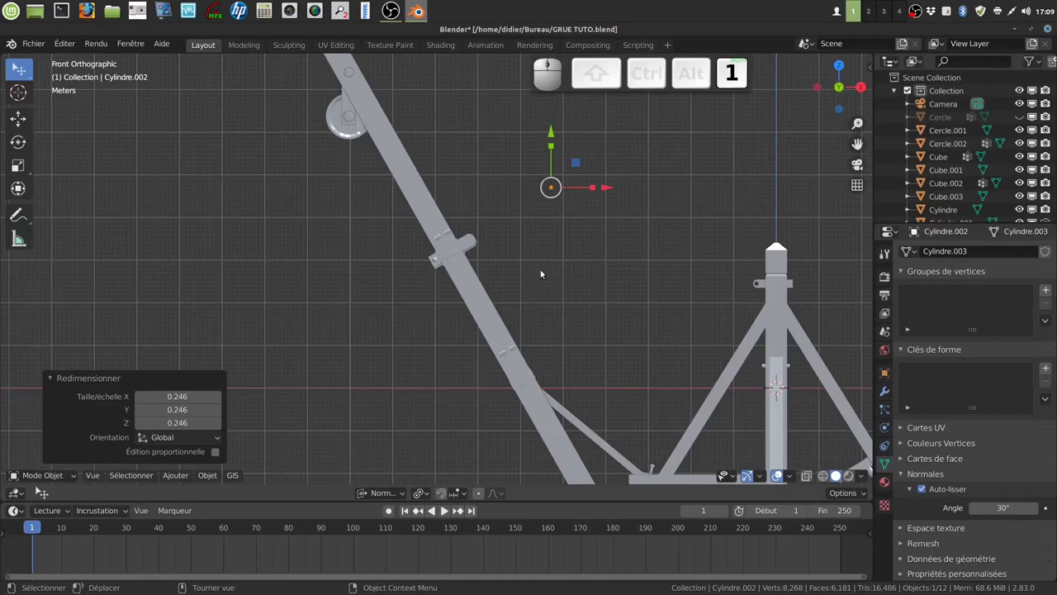
{"action": "left_click", "coordinate": [470, 323]}
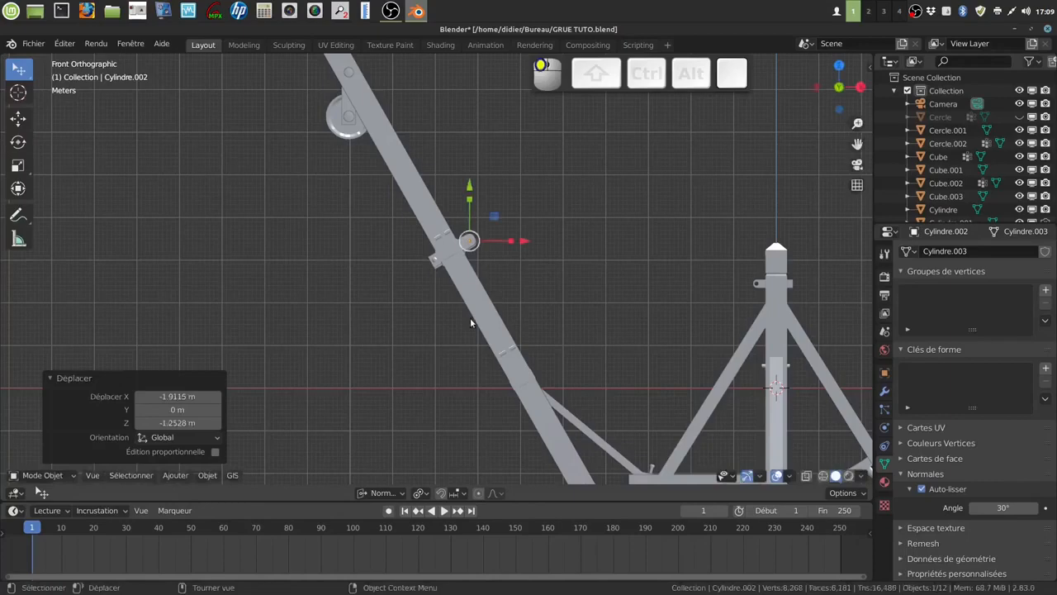
Step: Enlarge the cylinder uniformly by 2.045 and again by 1.143 so it forms a thicker pin through the tab
{"action": "scroll", "coordinate": [543, 320], "scroll_direction": "up", "scroll_amount": 3}
{"action": "middle_click_drag", "start_coordinate": [545, 276], "coordinate": [494, 357]}
{"action": "key", "text": "s"}
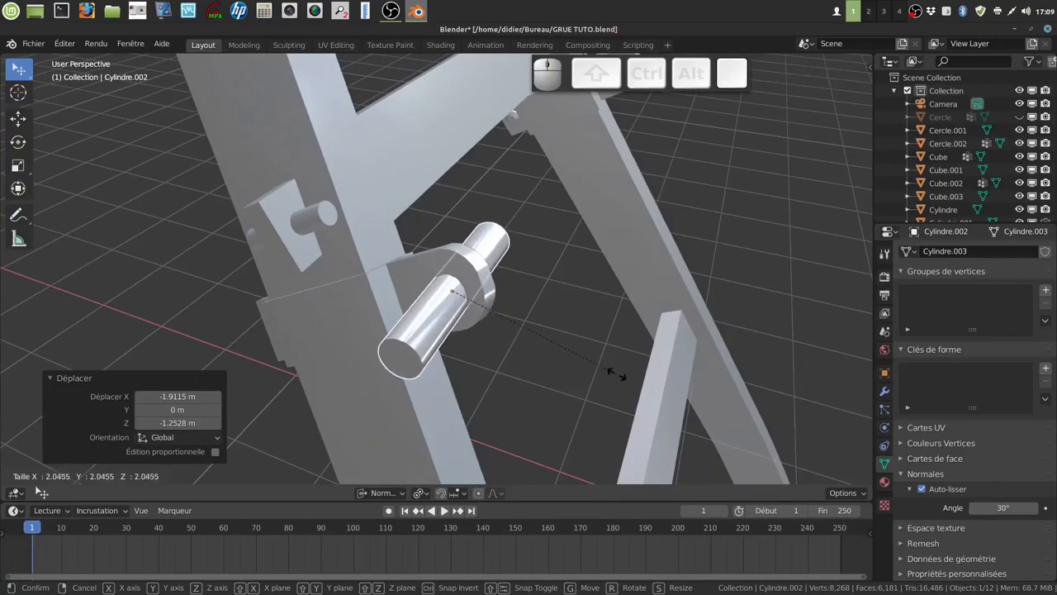
{"action": "left_click", "coordinate": [616, 374]}
{"action": "mouse_move", "coordinate": [525, 324]}
{"action": "middle_mouse_down"}
{"action": "mouse_move", "coordinate": [539, 310]}
{"action": "mouse_move", "coordinate": [467, 382]}
{"action": "mouse_move", "coordinate": [523, 333]}
{"action": "middle_mouse_up"}
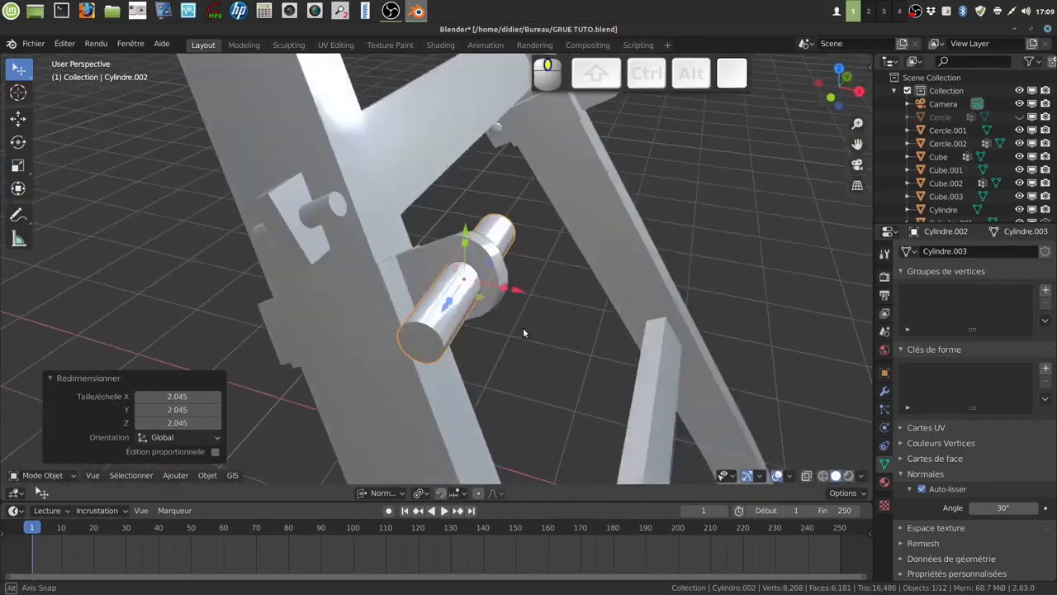
{"action": "key", "text": "s"}
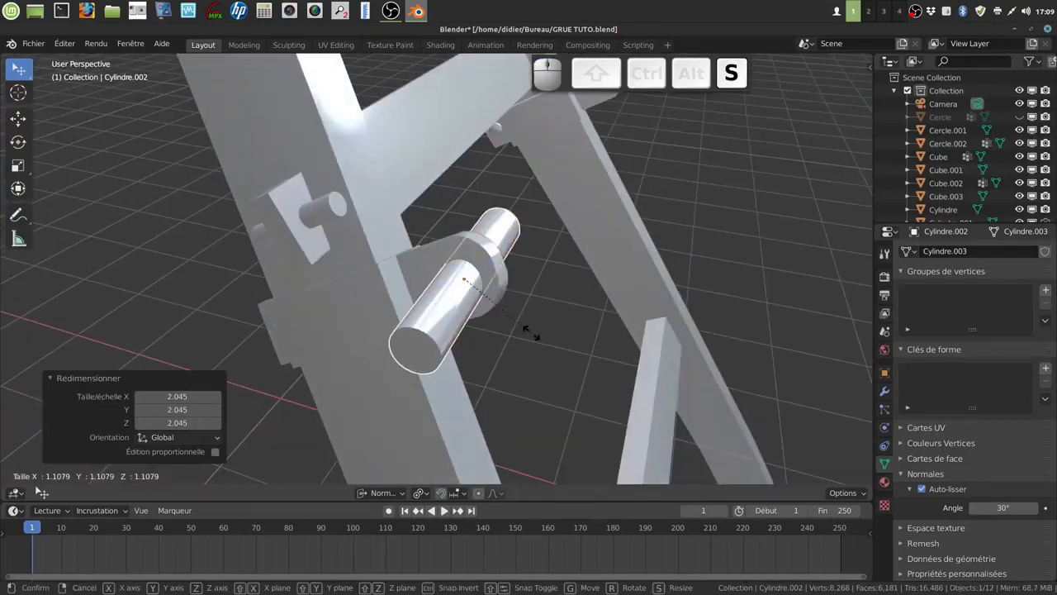
{"action": "left_click", "coordinate": [535, 331]}
Step: Centre the pin in the tab's rounded end with small X and Y moves and scale it uniformly by 0.845
{"action": "middle_click_drag", "start_coordinate": [535, 330], "coordinate": [552, 308]}
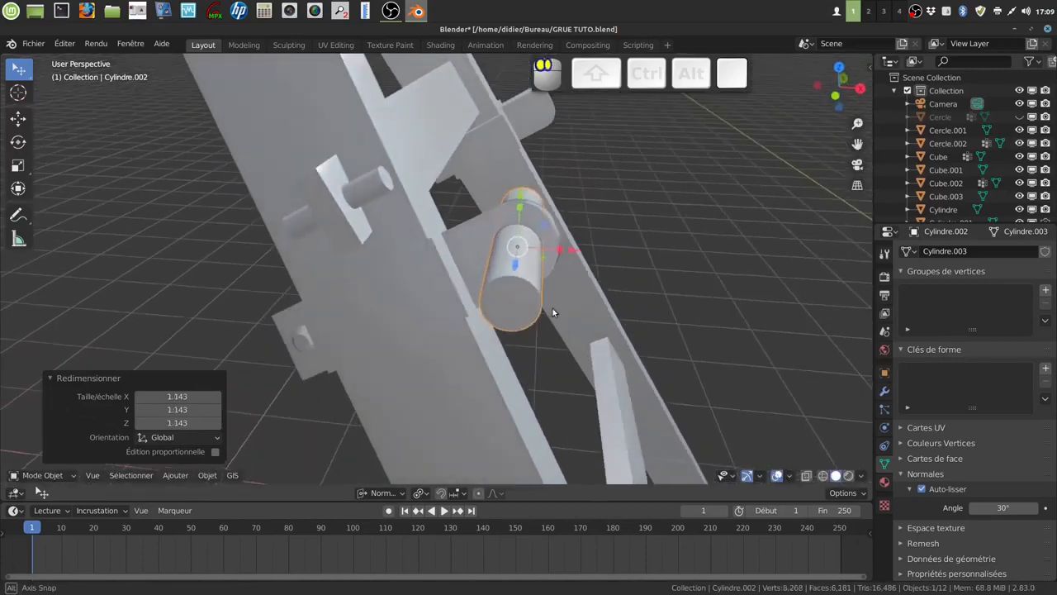
{"action": "left_click_drag", "start_coordinate": [576, 249], "coordinate": [583, 250]}
{"action": "middle_click_drag", "start_coordinate": [601, 265], "coordinate": [594, 234]}
{"action": "left_click_drag", "start_coordinate": [531, 105], "coordinate": [530, 99]}
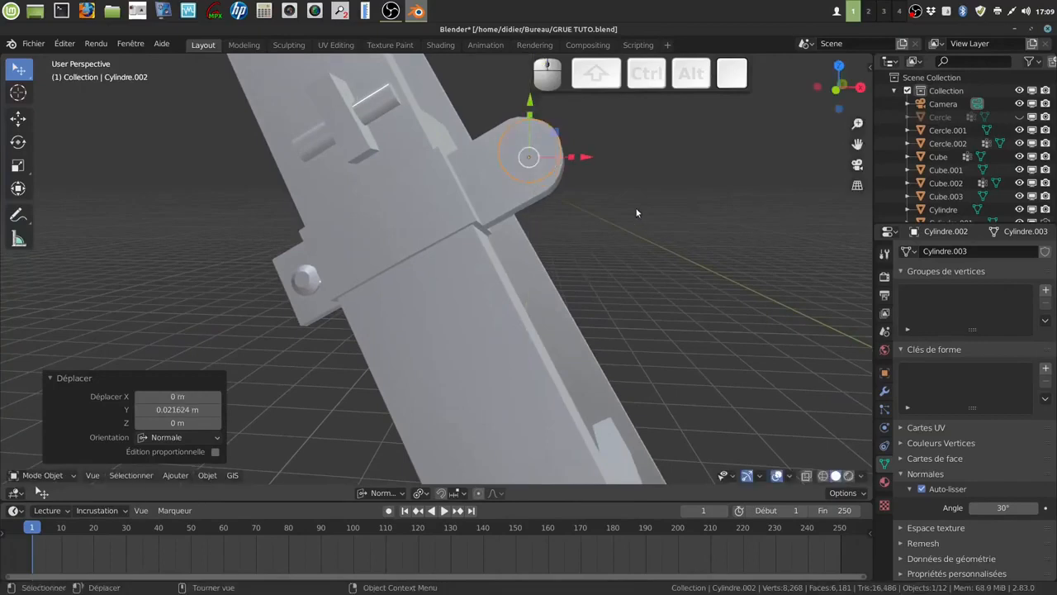
{"action": "key", "text": "s"}
{"action": "left_click", "coordinate": [621, 204]}
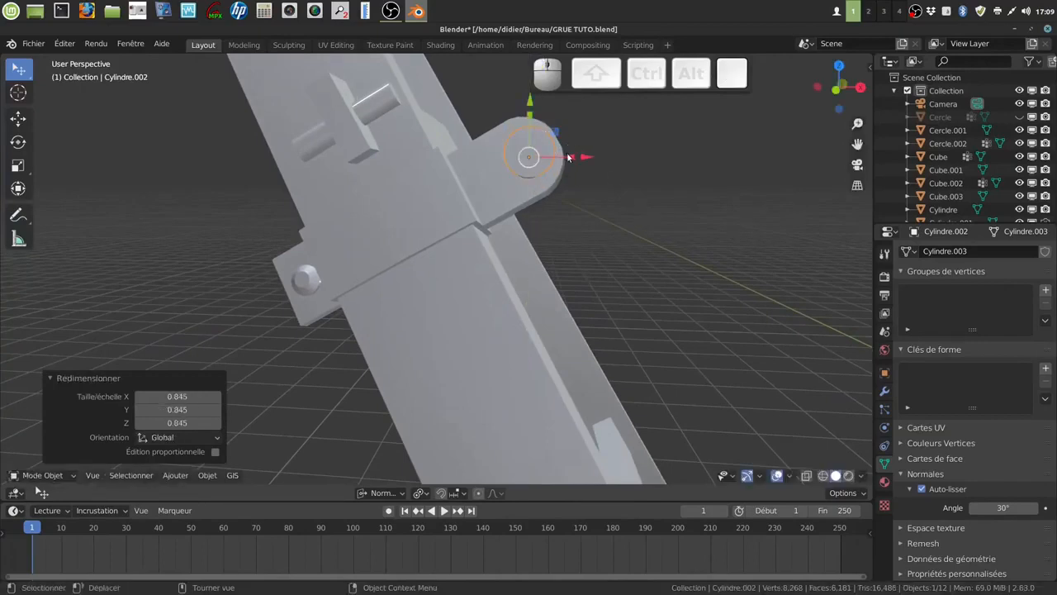
{"action": "left_click_drag", "start_coordinate": [587, 165], "coordinate": [582, 163]}
{"action": "left_click_drag", "start_coordinate": [527, 95], "coordinate": [529, 103]}
Step: In right view, rotate the pin 17.2° so it sits perpendicular to the sloping boom leg
{"action": "middle_click_drag", "start_coordinate": [528, 103], "coordinate": [483, 226]}
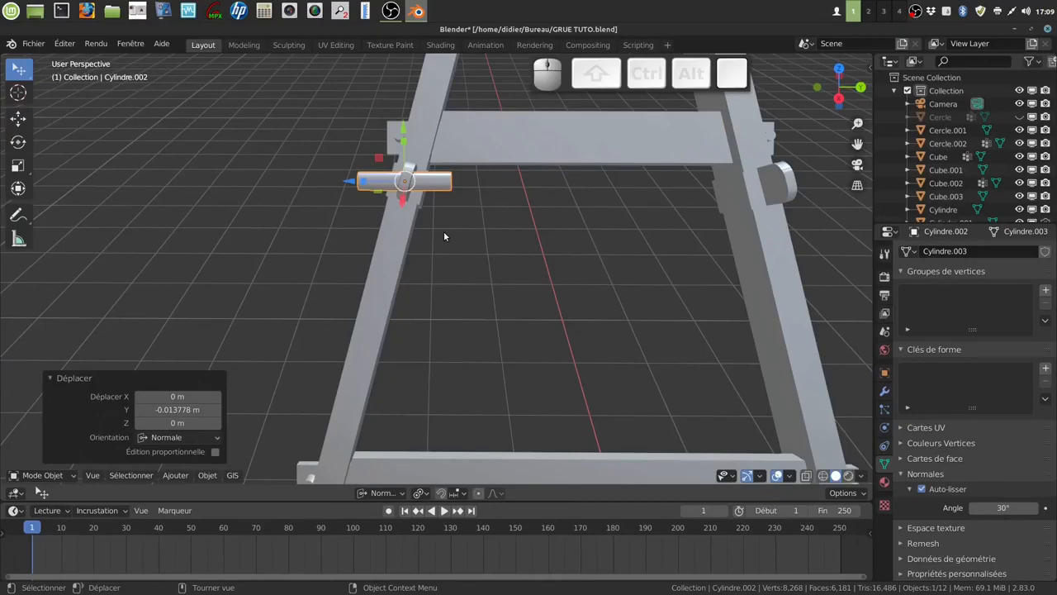
{"action": "key", "text": "KP_3"}
{"action": "scroll", "coordinate": [483, 223], "scroll_direction": "up", "scroll_amount": 1}
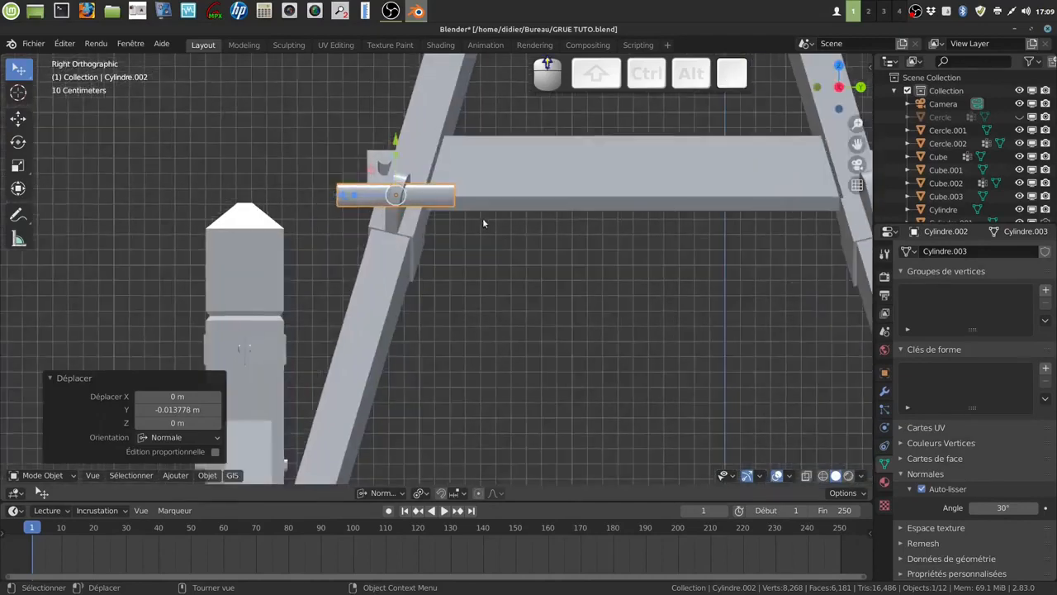
{"action": "key", "text": "r"}
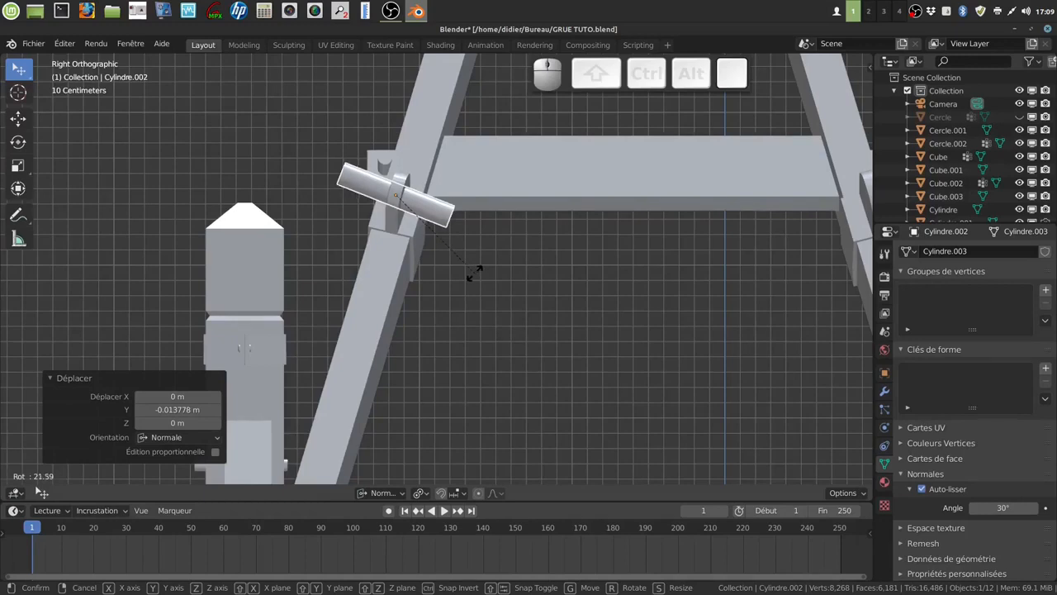
{"action": "left_click", "coordinate": [478, 265]}
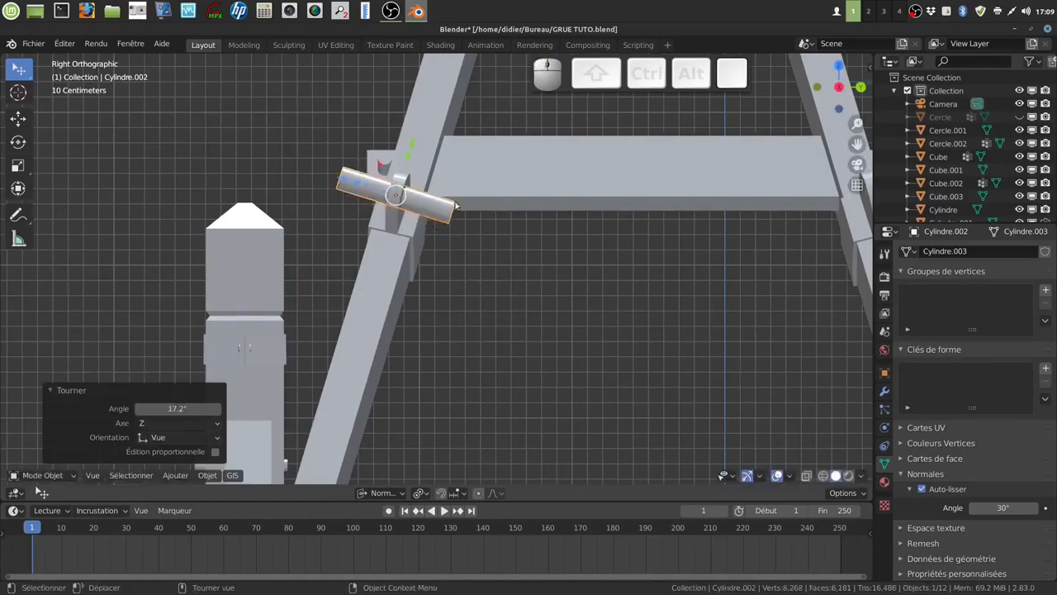
Step: Switch the transform orientation to Global and rotate the pin -4.75° about the Z axis
{"action": "middle_click_drag", "start_coordinate": [460, 254], "coordinate": [575, 352]}
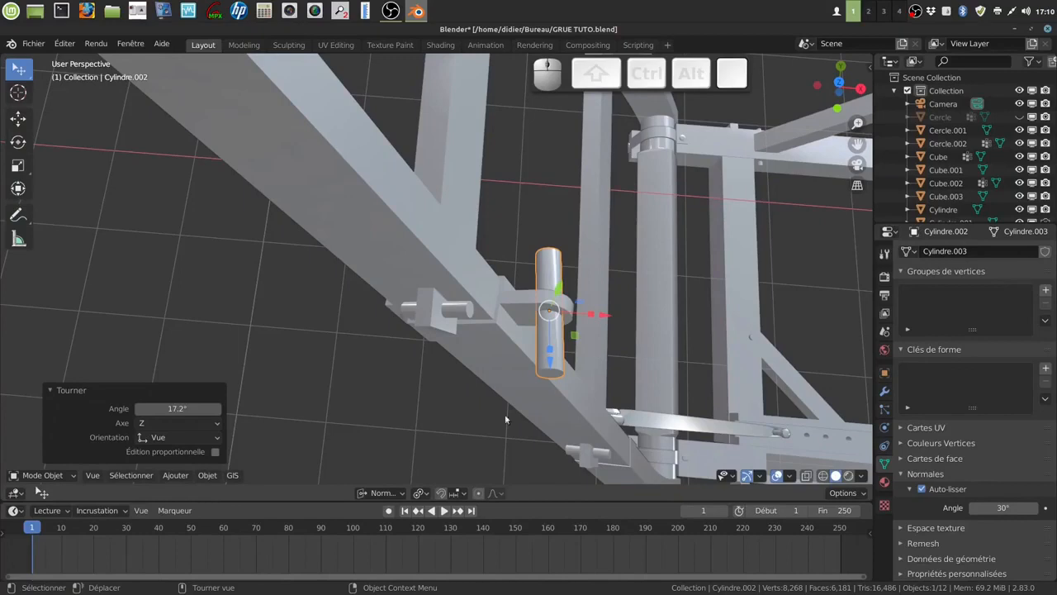
{"action": "left_click", "coordinate": [400, 492]}
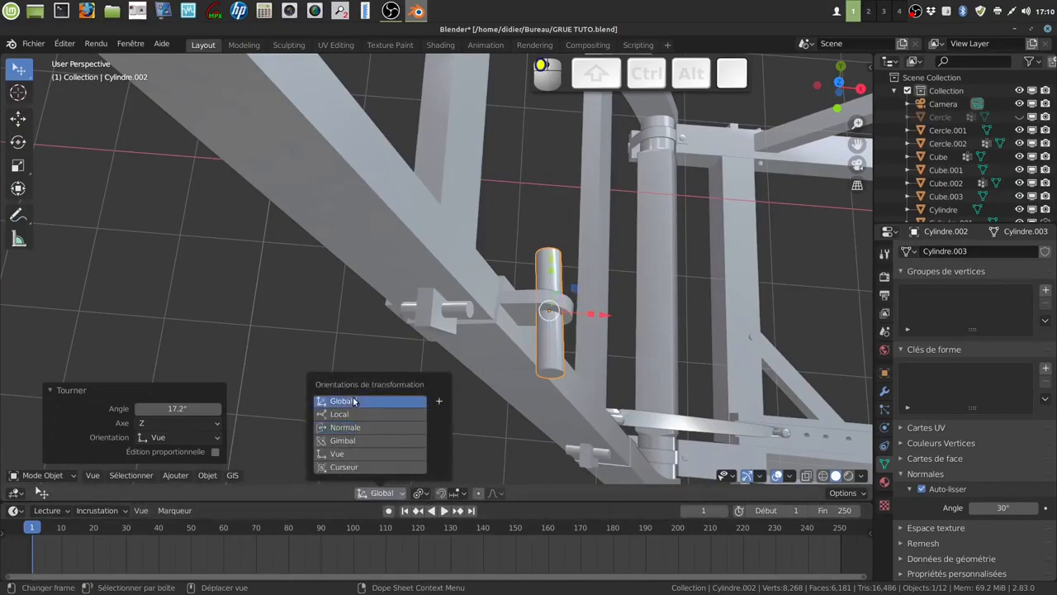
{"action": "left_click", "coordinate": [350, 401]}
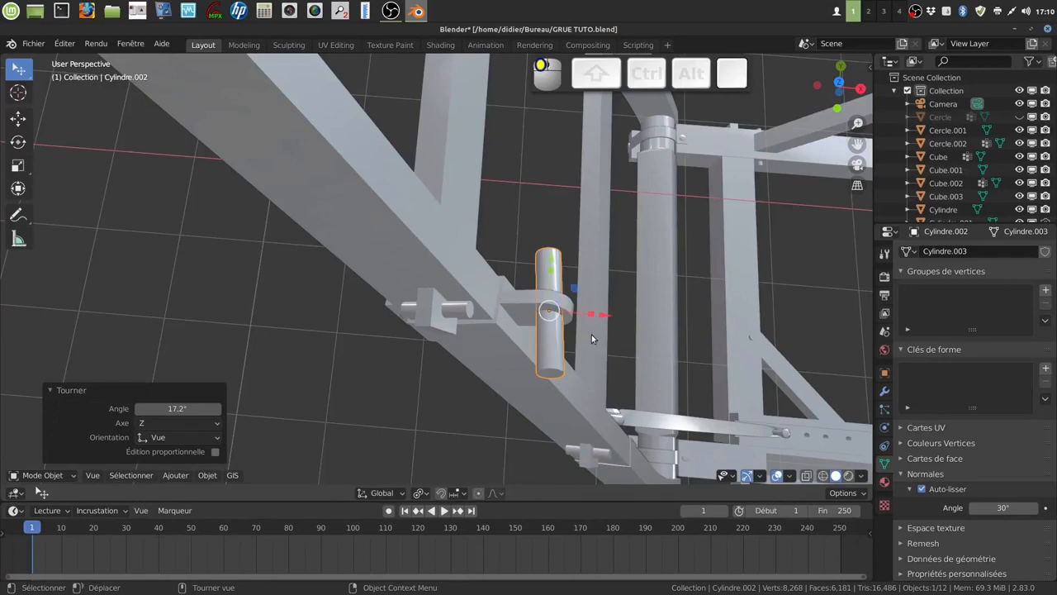
{"action": "mouse_move", "coordinate": [591, 334]}
{"action": "middle_mouse_down"}
{"action": "mouse_move", "coordinate": [595, 364]}
{"action": "mouse_move", "coordinate": [598, 319]}
{"action": "mouse_move", "coordinate": [593, 329]}
{"action": "middle_mouse_up"}
{"action": "key", "text": "r"}
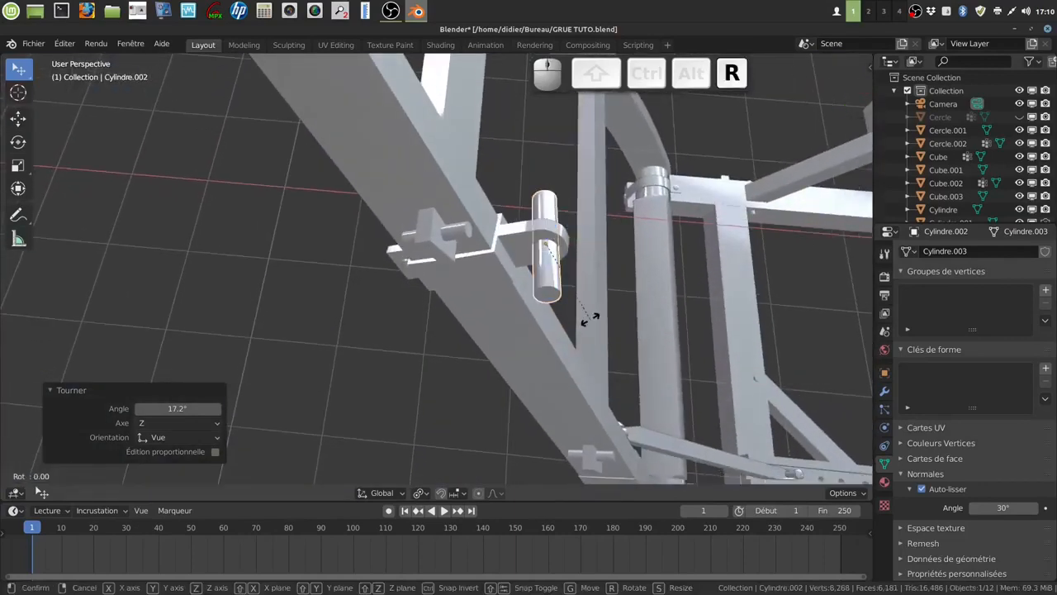
{"action": "right_click", "coordinate": [589, 319]}
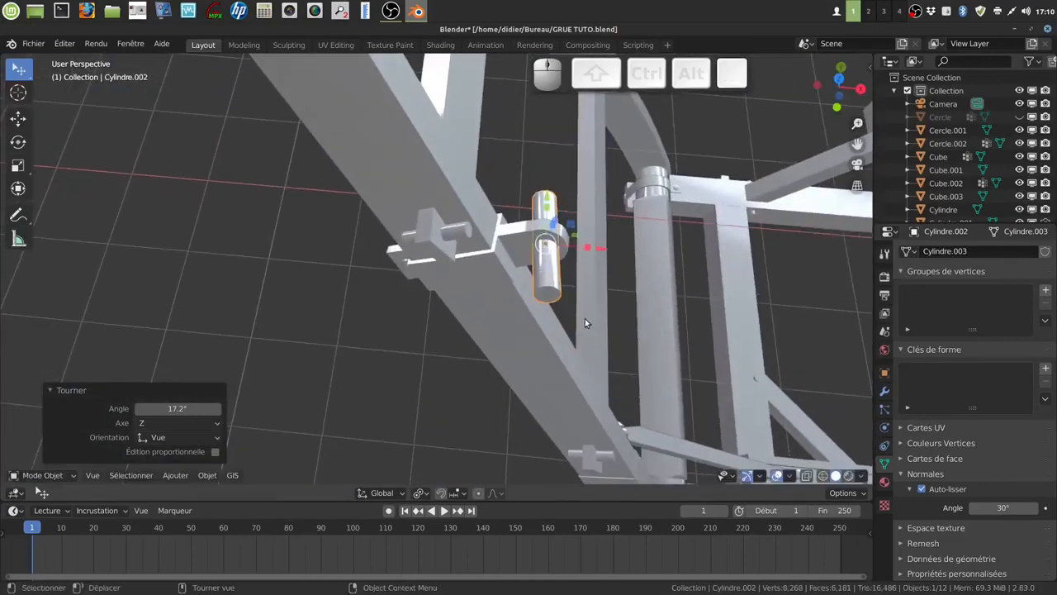
{"action": "key", "text": "r"}
{"action": "key", "text": "z"}
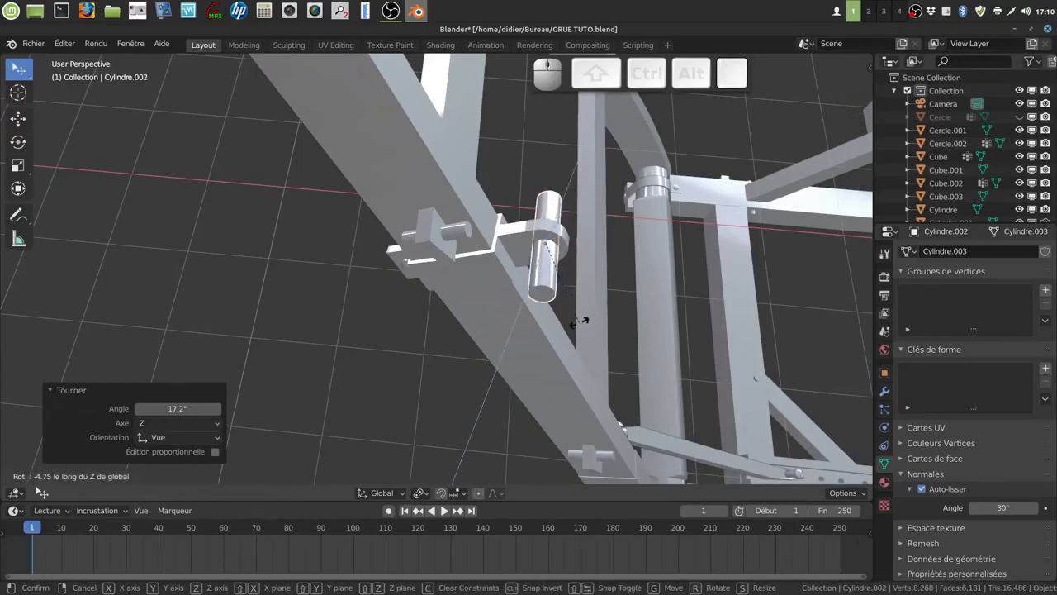
{"action": "left_click", "coordinate": [581, 321]}
Step: Duplicate the pin's mesh in edit mode and move the copy 3.1352 m along Y to the opposite leg's tab
{"action": "middle_click_drag", "start_coordinate": [579, 322], "coordinate": [540, 251]}
{"action": "middle_click_drag", "start_coordinate": [613, 273], "coordinate": [425, 370], "text": "shift"}
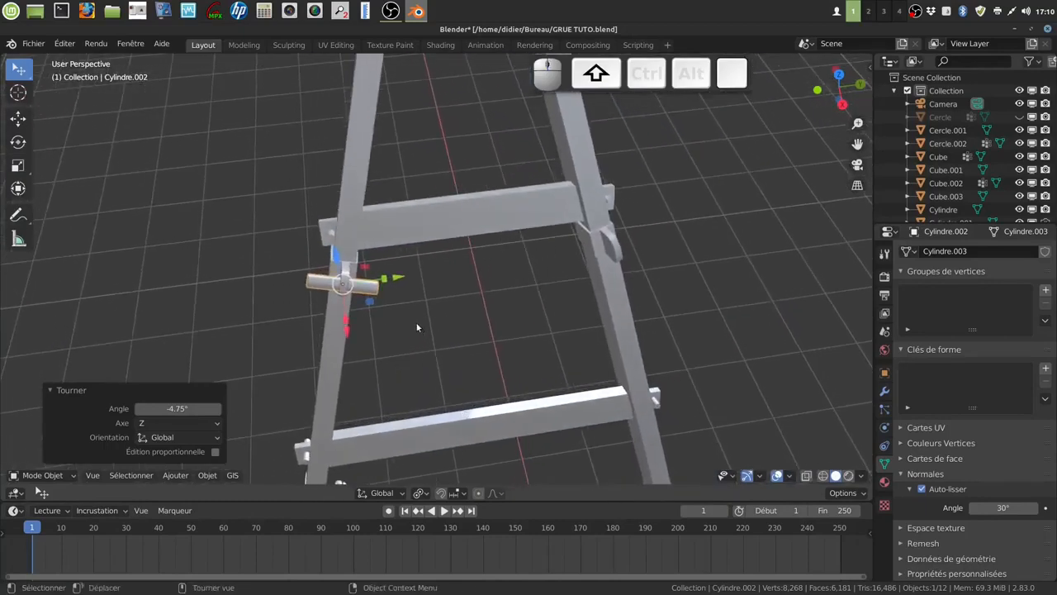
{"action": "key", "text": "Tab"}
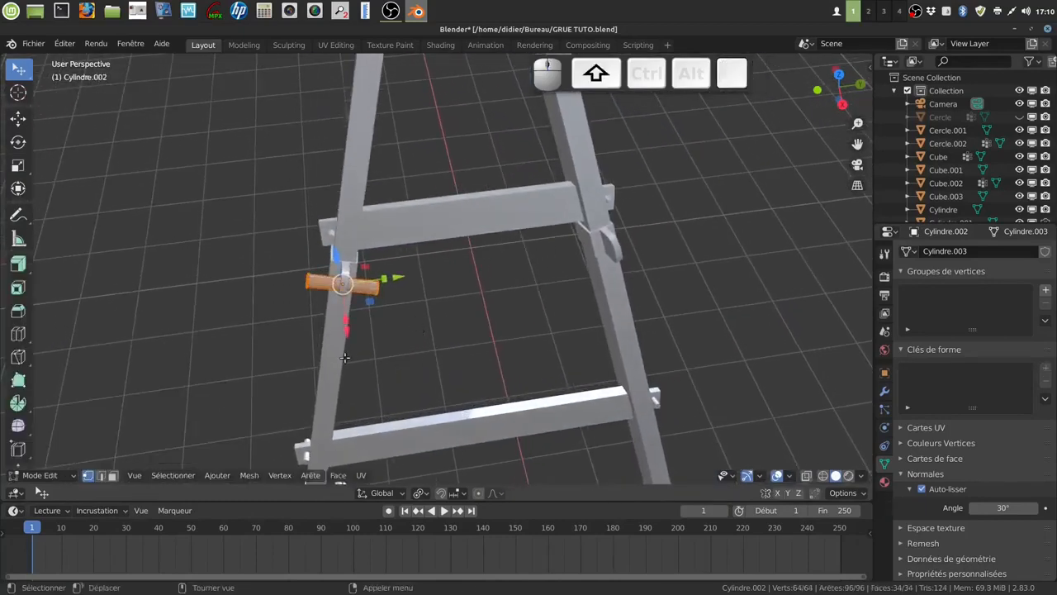
{"action": "key", "text": "shift+d"}
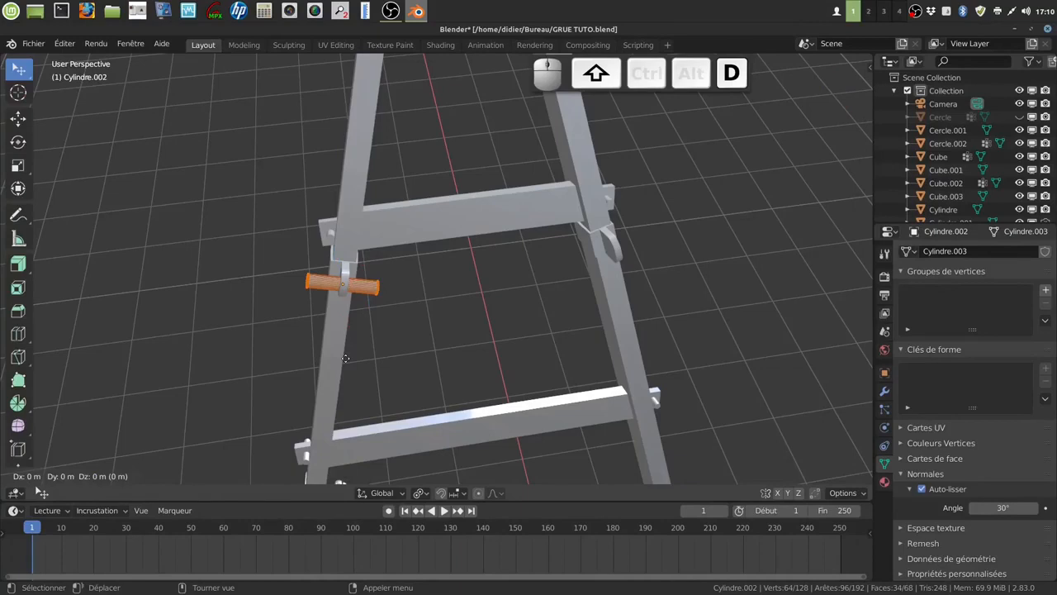
{"action": "left_click", "coordinate": [346, 358]}
{"action": "left_click_drag", "start_coordinate": [397, 281], "coordinate": [665, 240]}
{"action": "middle_click_drag", "start_coordinate": [679, 289], "coordinate": [422, 406]}
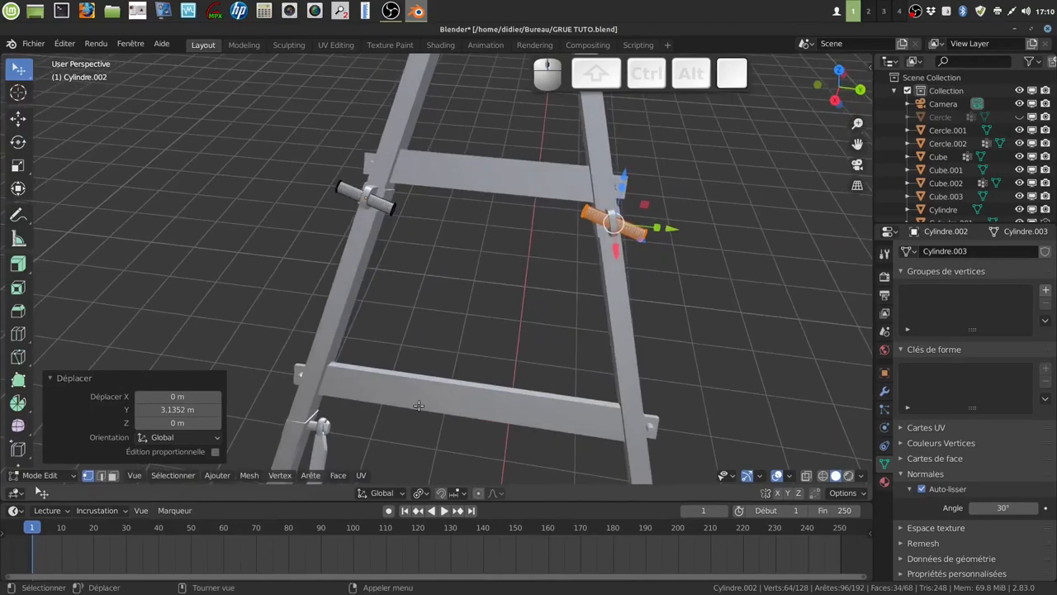
Step: In right view, rotate the copied pin -31.3° so it mirrors the first pin's tilt
{"action": "key", "text": "KP_1"}
{"action": "key", "text": "KP_3"}
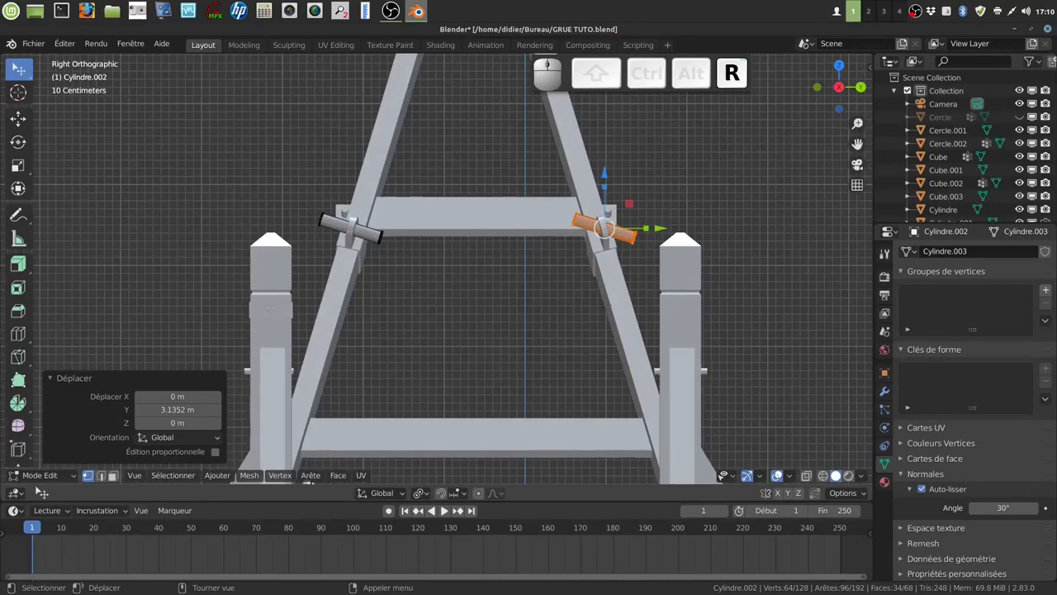
{"action": "key", "text": "r"}
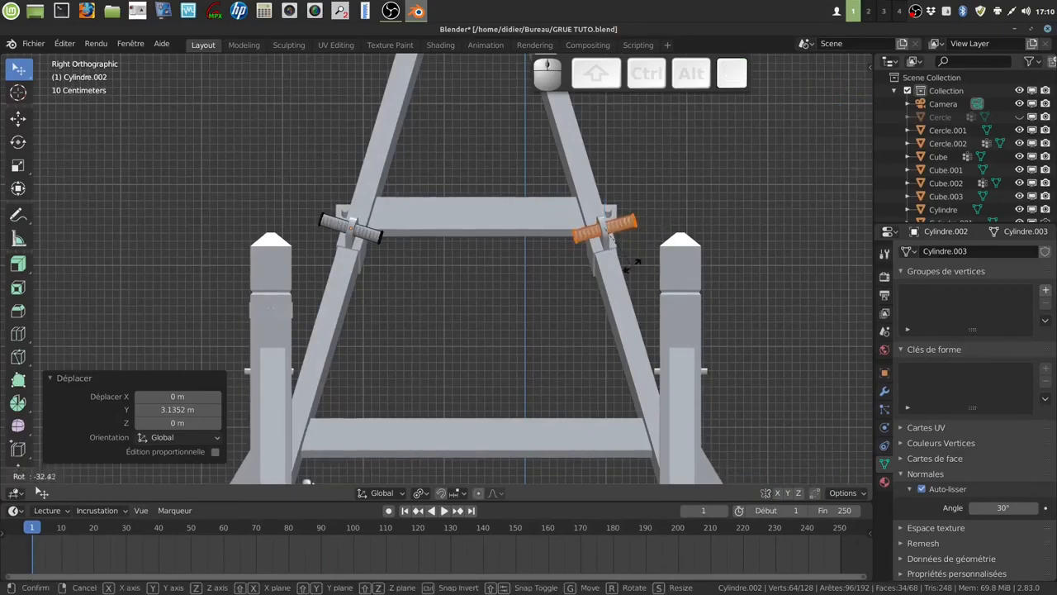
{"action": "left_click", "coordinate": [631, 264]}
{"action": "middle_click_drag", "start_coordinate": [632, 265], "coordinate": [667, 395]}
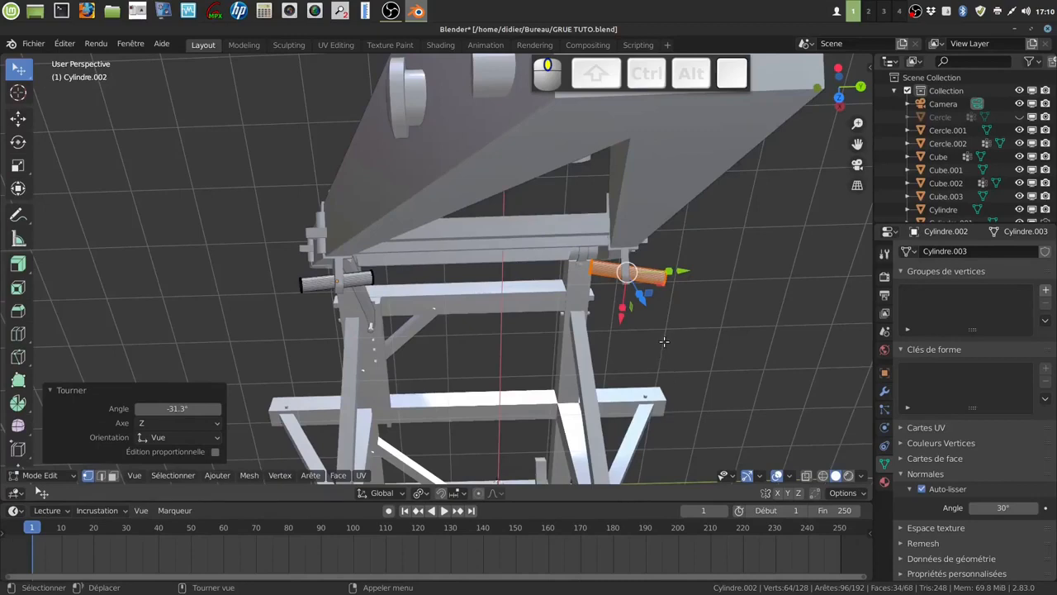
Step: Rotate the copied pin 14.7° about global Z, turn it back slightly to align with its tab, and return to object mode
{"action": "key", "text": "r"}
{"action": "key", "text": "z"}
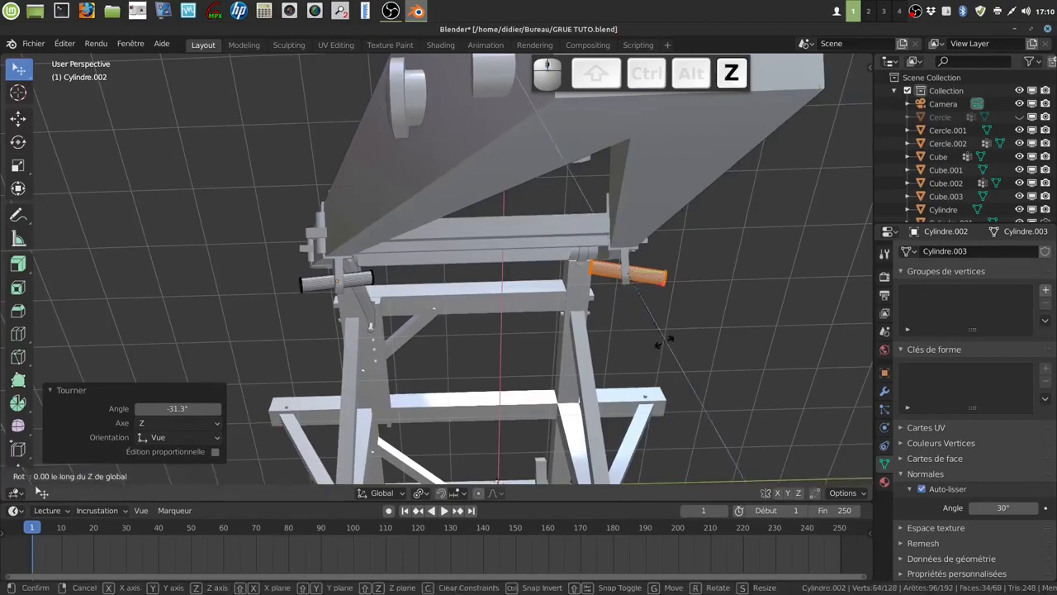
{"action": "left_click", "coordinate": [672, 318]}
{"action": "middle_click_drag", "start_coordinate": [672, 318], "coordinate": [506, 359]}
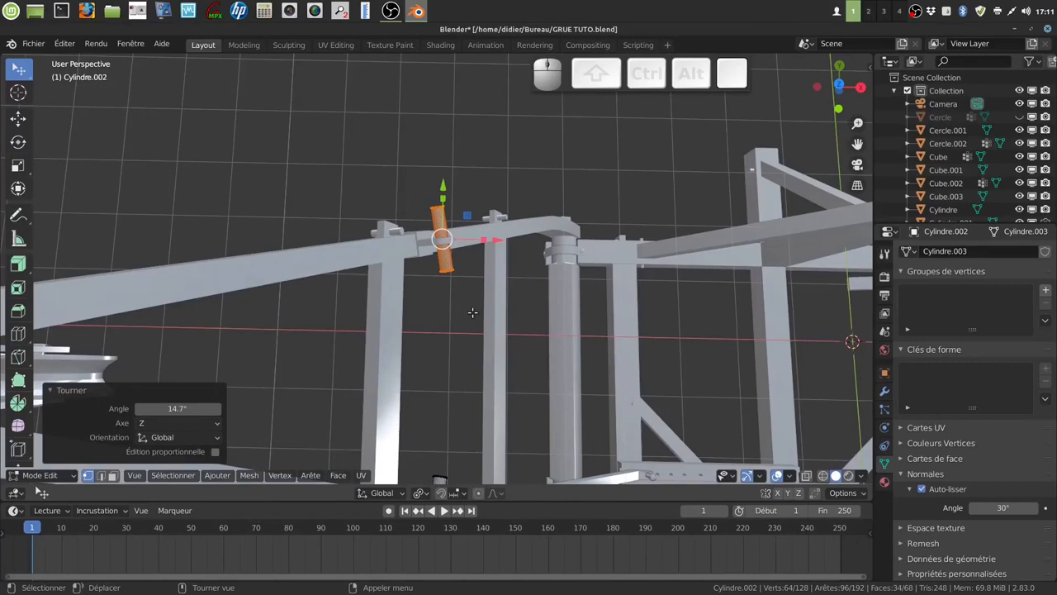
{"action": "key", "text": "r"}
{"action": "key", "text": "z"}
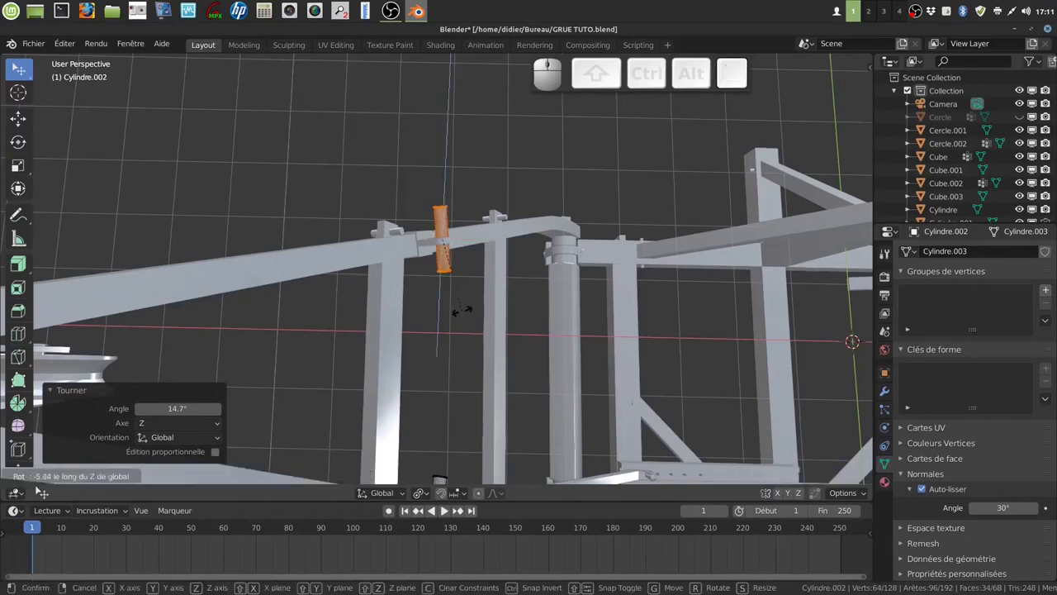
{"action": "left_click", "coordinate": [457, 310]}
{"action": "middle_click_drag", "start_coordinate": [465, 314], "coordinate": [437, 379]}
{"action": "key", "text": "Tab"}
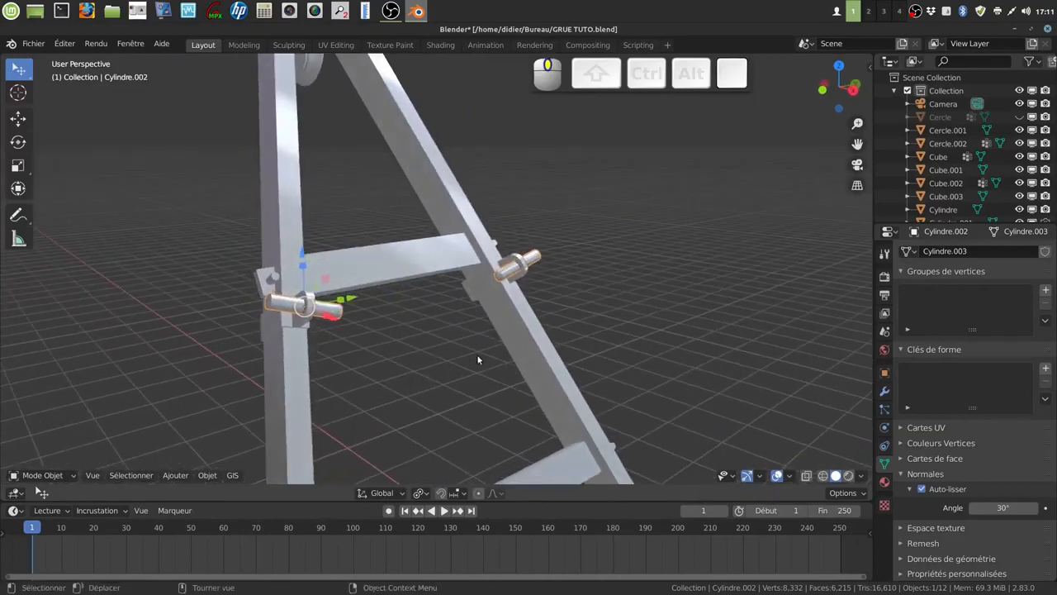
Step: Cut the pins out of the boom with a Boolean difference to make a hole through each tab, and inspect the cuts
{"action": "middle_click_drag", "start_coordinate": [498, 360], "coordinate": [517, 355]}
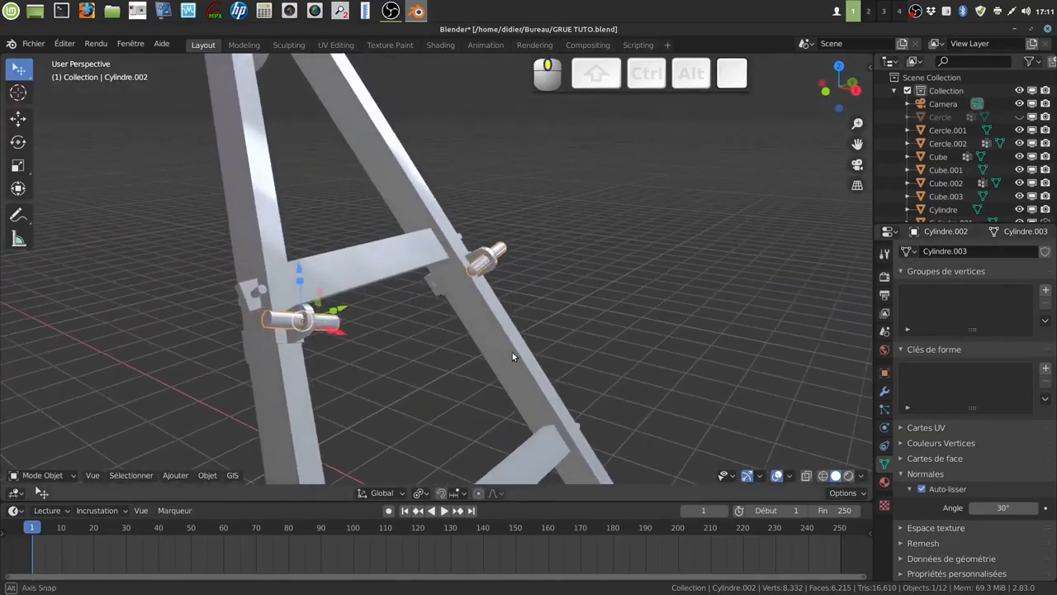
{"action": "left_click", "coordinate": [290, 385], "text": "shift"}
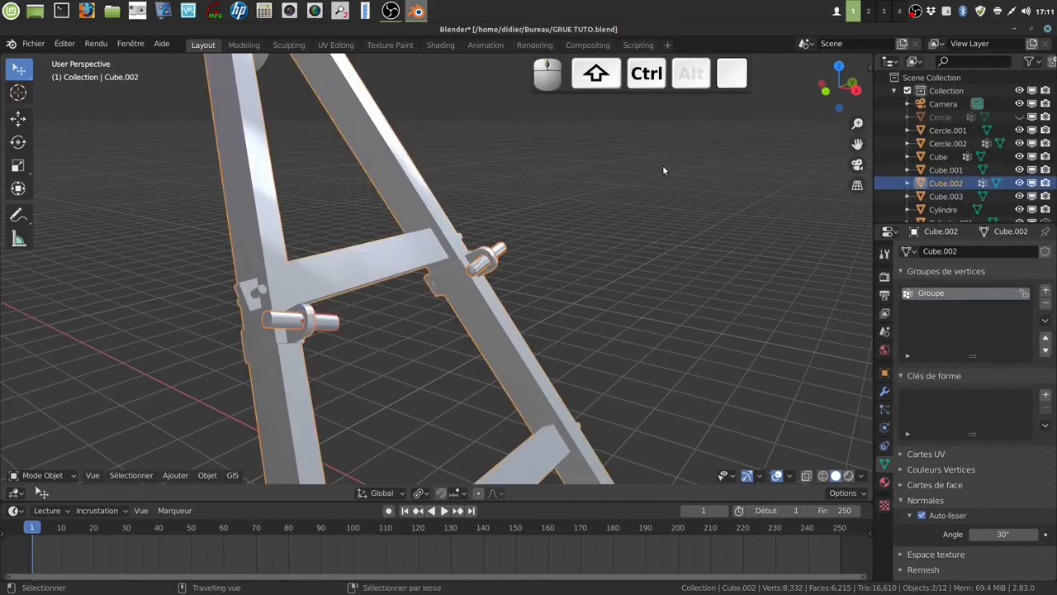
{"action": "key", "text": "ctrl+shift+KP_Subtract"}
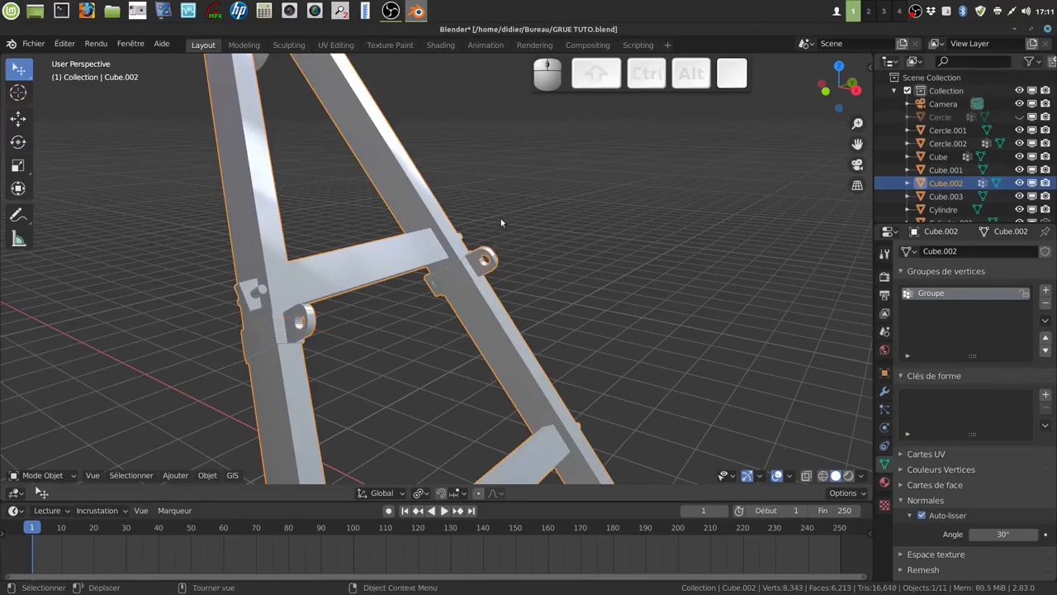
{"action": "key", "text": "Tab"}
{"action": "middle_click_drag", "start_coordinate": [423, 273], "coordinate": [470, 268]}
{"action": "scroll", "coordinate": [461, 268], "scroll_direction": "up", "scroll_amount": 2}
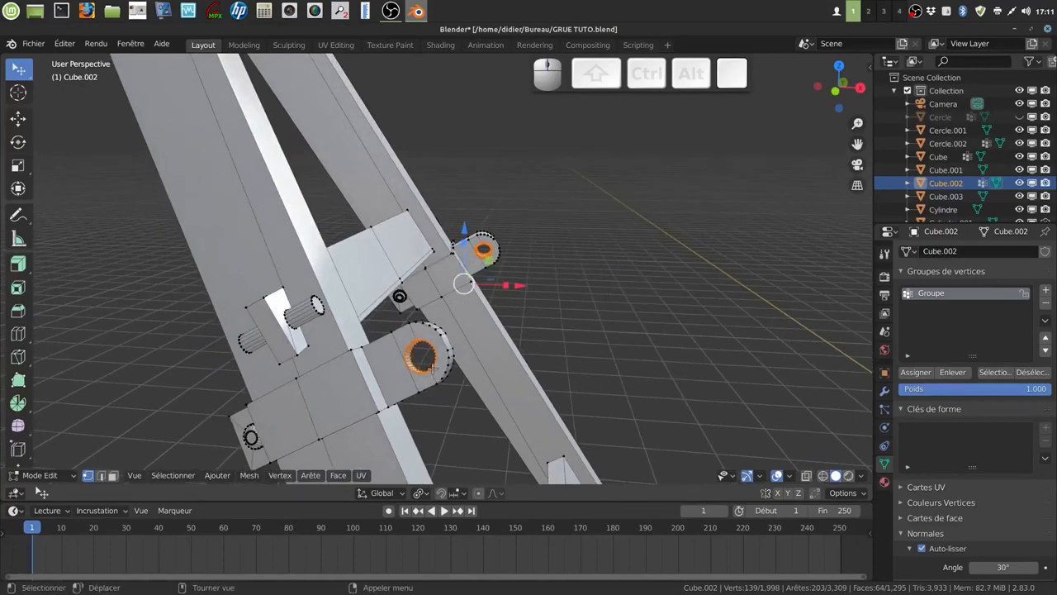
{"action": "middle_click_drag", "start_coordinate": [434, 353], "coordinate": [443, 320]}
{"action": "key", "text": "Tab"}
{"action": "scroll", "coordinate": [442, 314], "scroll_direction": "down", "scroll_amount": 8}
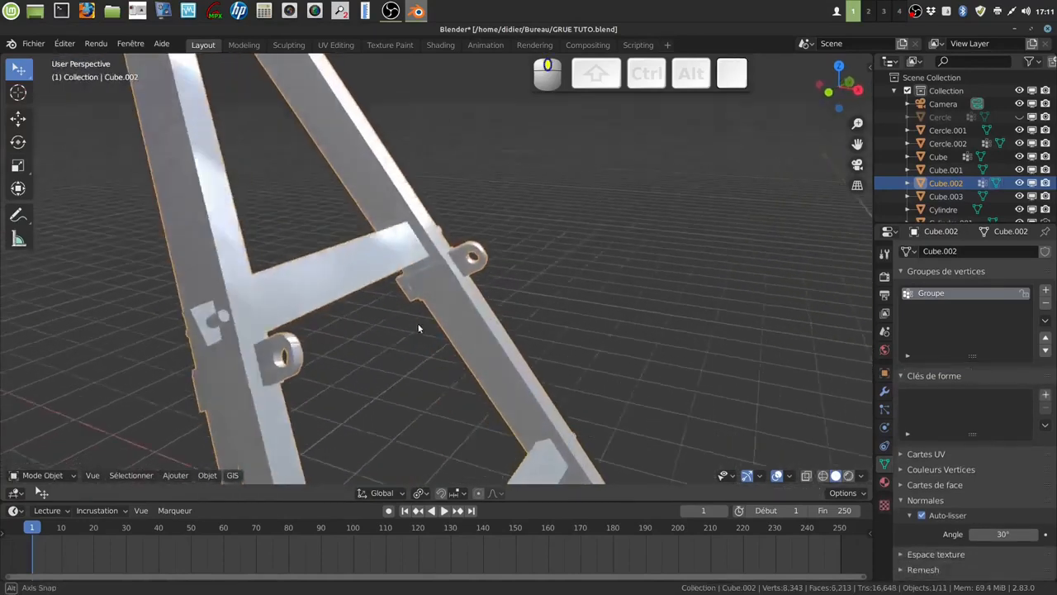
Step: Save the crane file
{"action": "middle_click_drag", "start_coordinate": [442, 300], "coordinate": [477, 262]}
{"action": "left_click", "coordinate": [34, 44]}
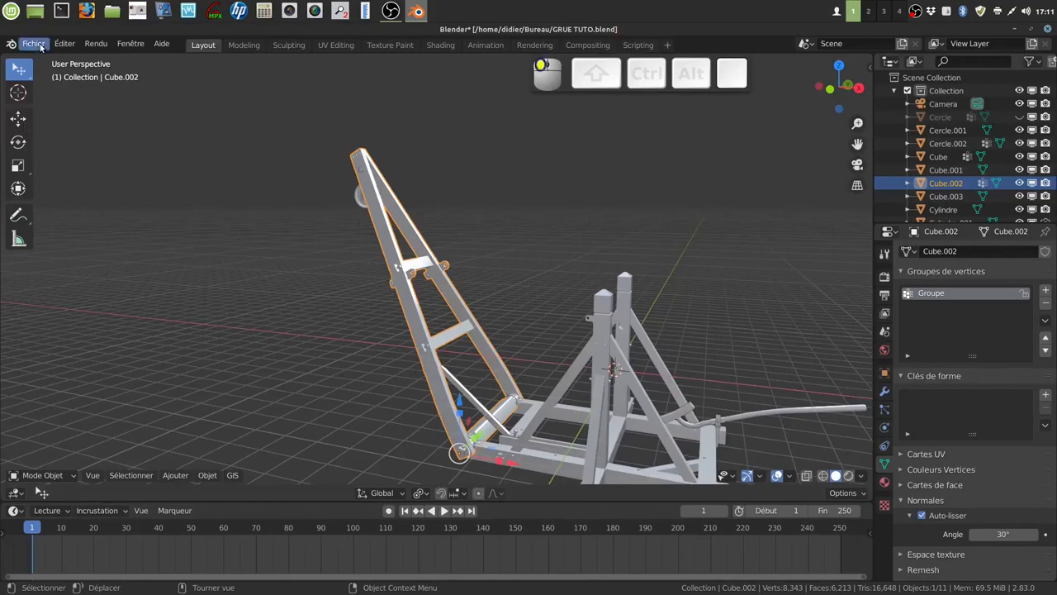
{"action": "left_click", "coordinate": [75, 128]}
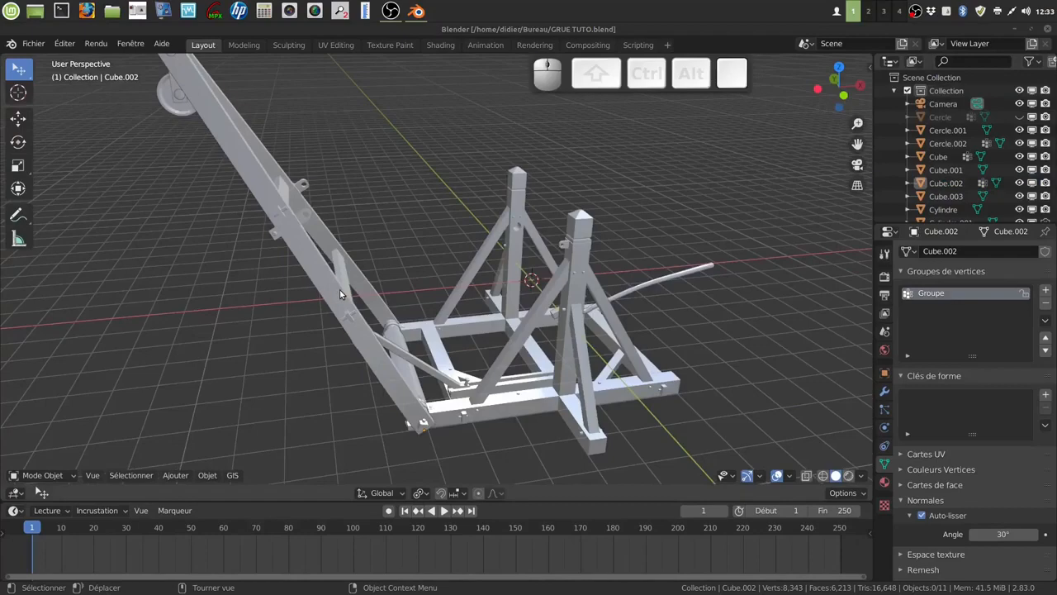
Step: Edit the boom's mesh and select the collars and tabs stored in the vertex group Groupe
{"action": "left_click", "coordinate": [342, 292]}
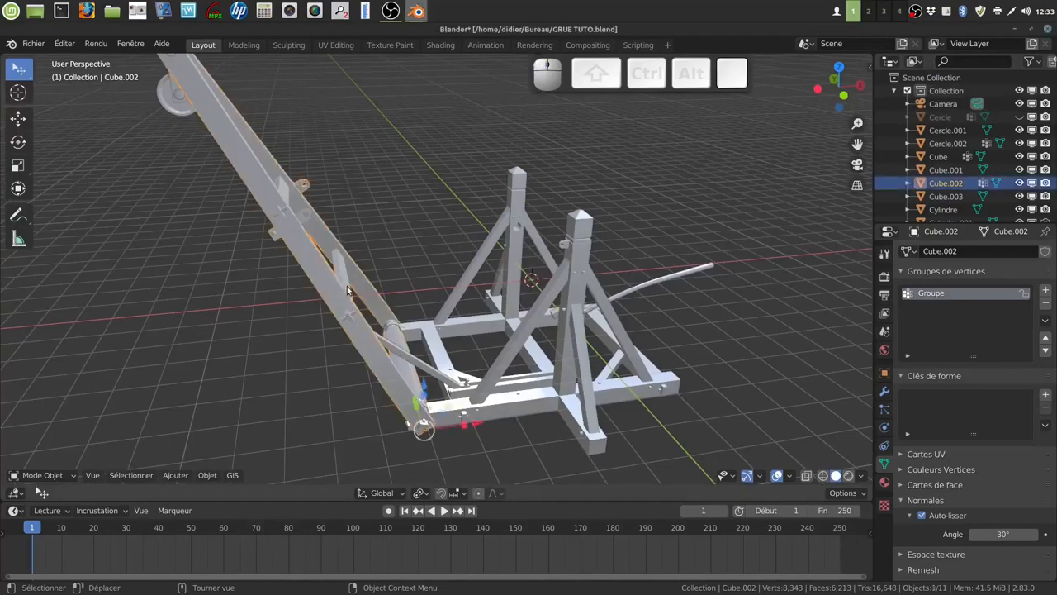
{"action": "key", "text": "Tab"}
{"action": "middle_click_drag", "start_coordinate": [371, 200], "coordinate": [329, 225]}
{"action": "key", "text": "a"}
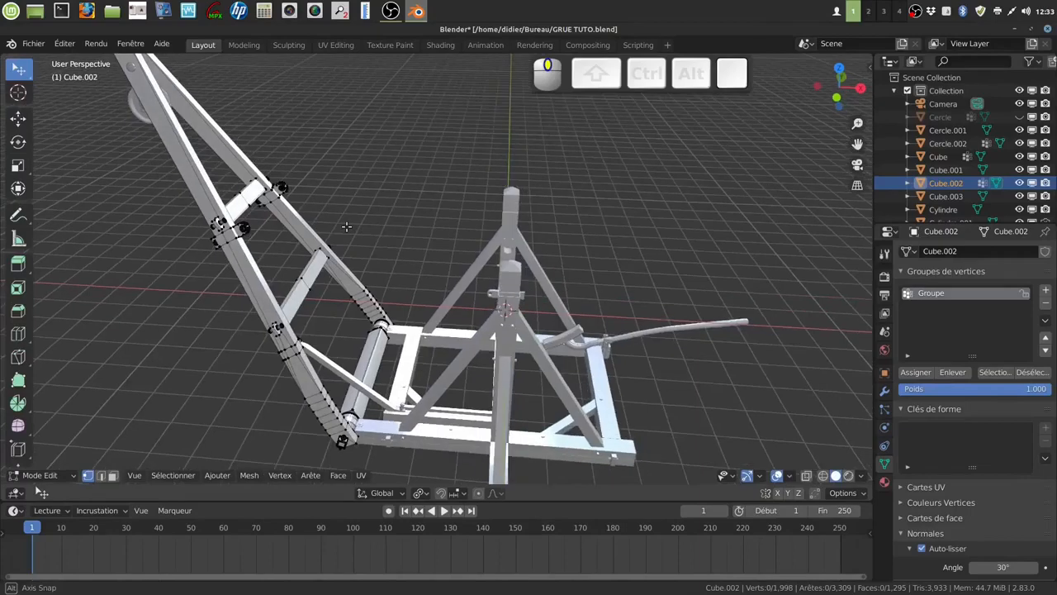
{"action": "scroll", "coordinate": [347, 229], "scroll_direction": "down", "scroll_amount": 2}
{"action": "middle_click_drag", "start_coordinate": [419, 245], "coordinate": [472, 283], "text": "shift"}
{"action": "scroll", "coordinate": [572, 304], "scroll_direction": "up", "scroll_amount": 4}
{"action": "middle_click_drag", "start_coordinate": [573, 304], "coordinate": [572, 287]}
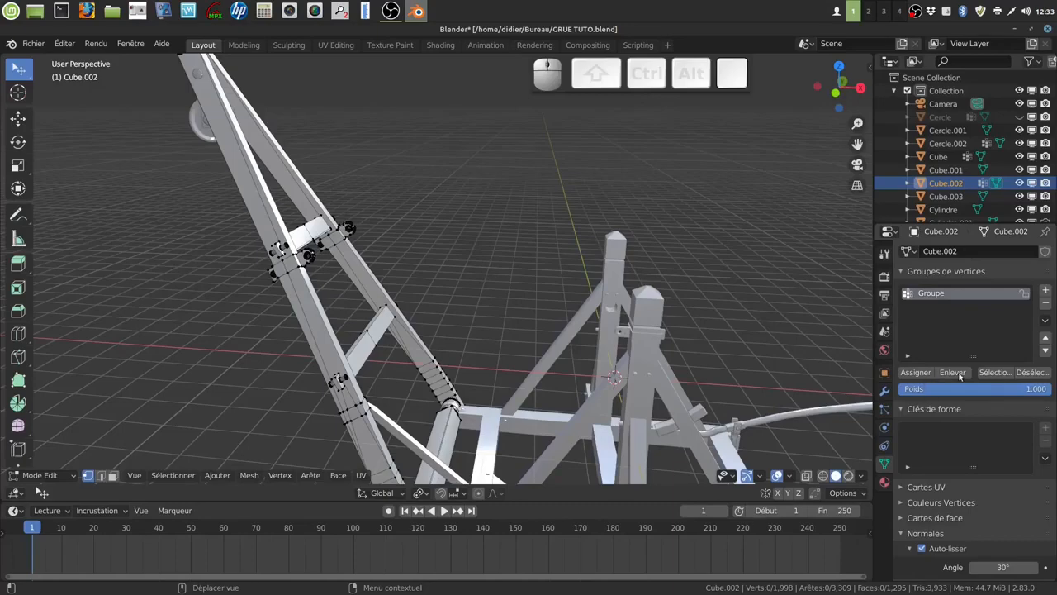
{"action": "left_click", "coordinate": [995, 372]}
{"action": "middle_click_drag", "start_coordinate": [515, 332], "coordinate": [515, 330]}
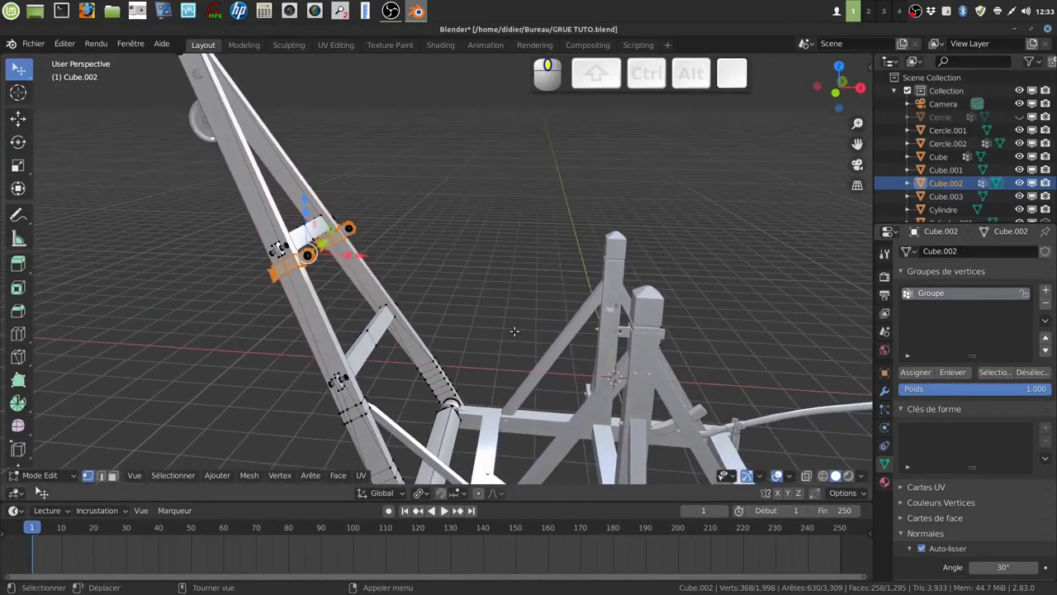
Step: Add the faces already using Matériau.001 to the selection and assign that material to all selected collars and tabs
{"action": "scroll", "coordinate": [515, 331], "scroll_direction": "down", "scroll_amount": 2}
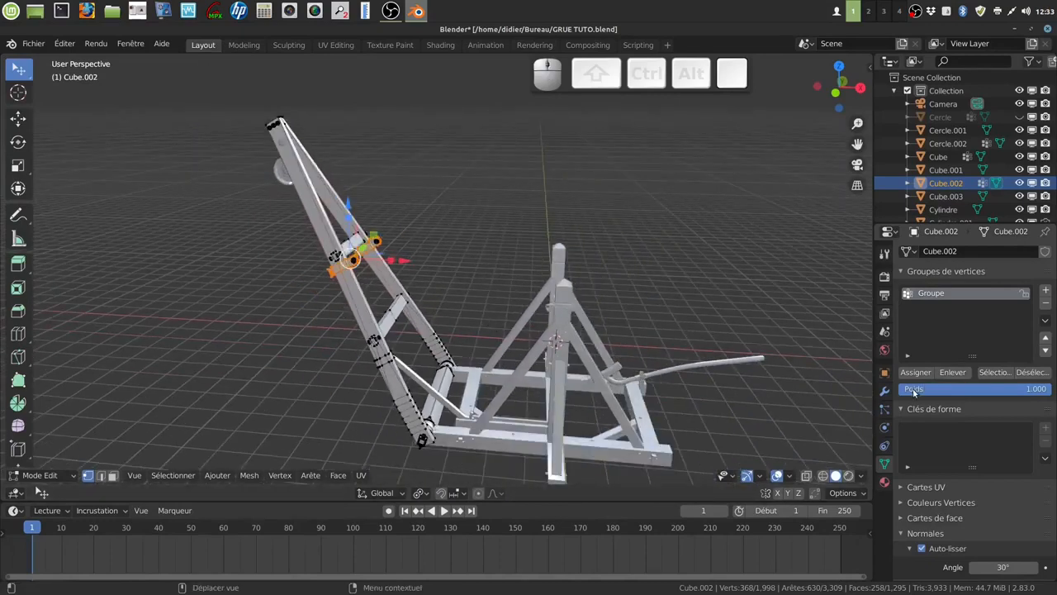
{"action": "left_click", "coordinate": [885, 483]}
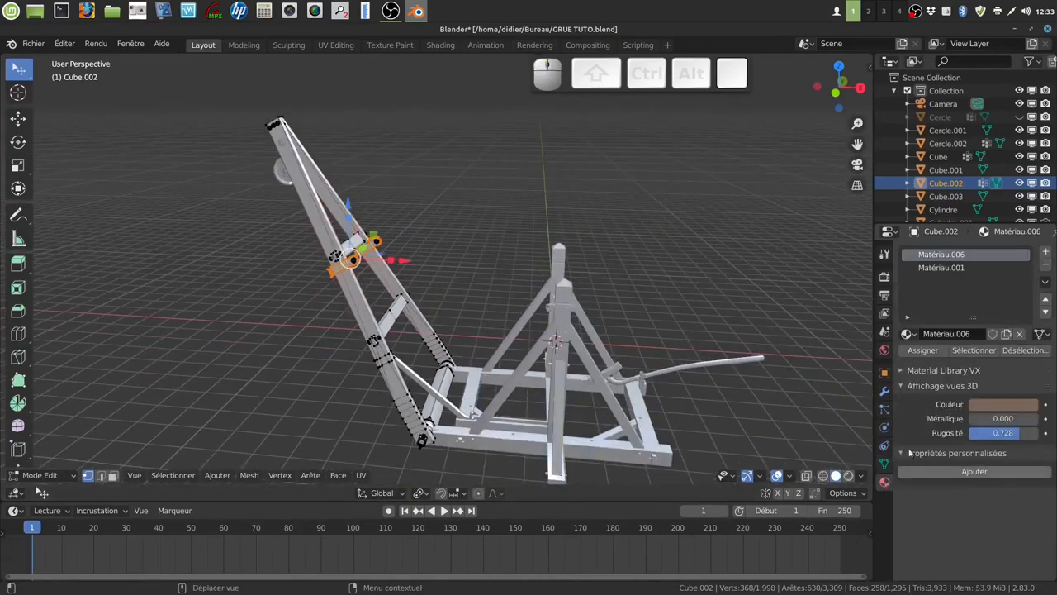
{"action": "left_click", "coordinate": [942, 267]}
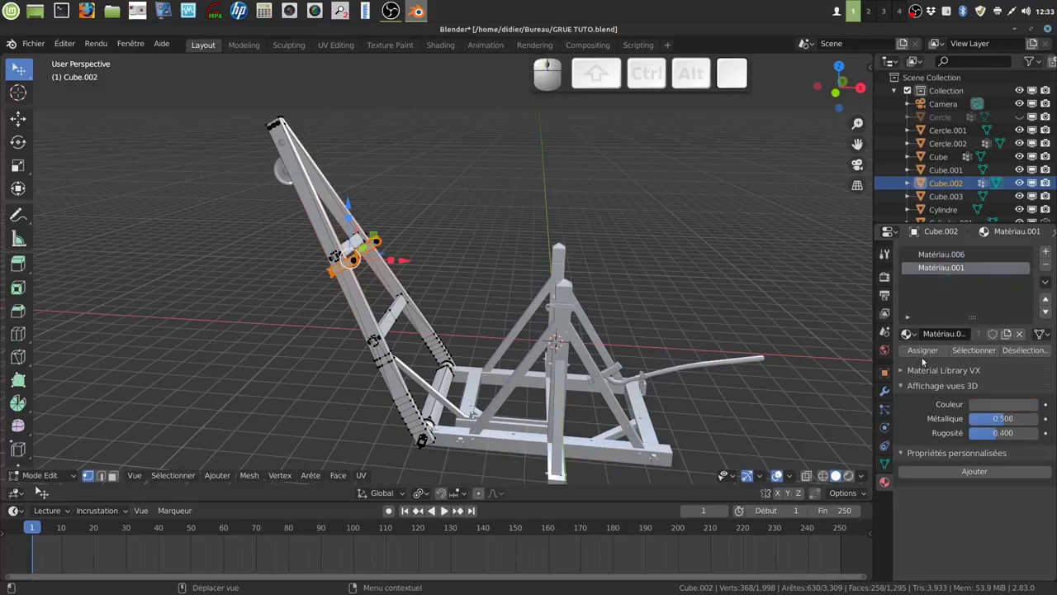
{"action": "left_click", "coordinate": [976, 350]}
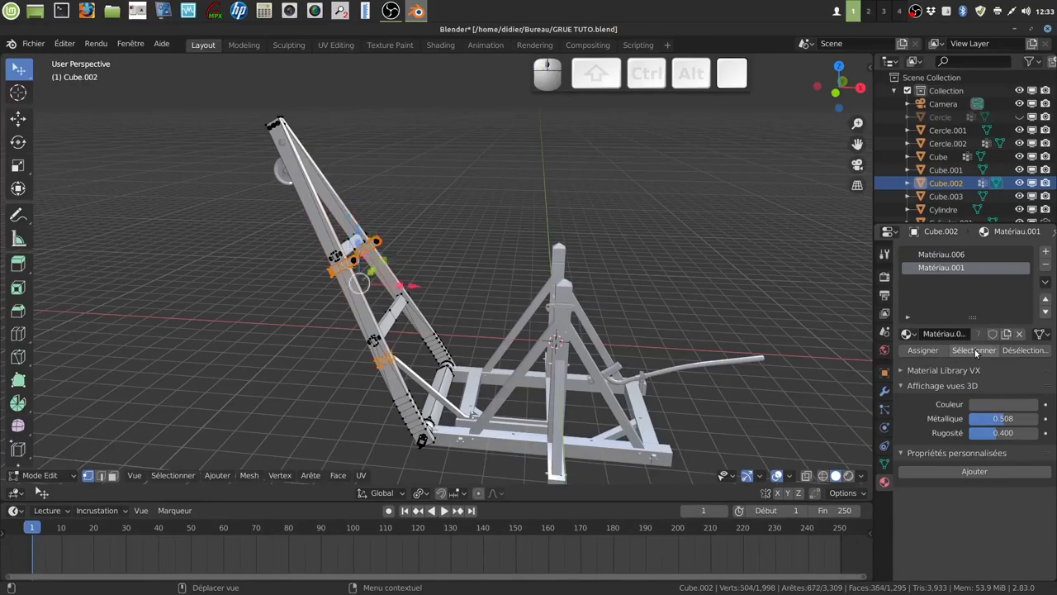
{"action": "mouse_move", "coordinate": [676, 347]}
{"action": "middle_mouse_down"}
{"action": "mouse_move", "coordinate": [640, 357]}
{"action": "mouse_move", "coordinate": [675, 337]}
{"action": "middle_mouse_up"}
{"action": "scroll", "coordinate": [671, 346], "scroll_direction": "up", "scroll_amount": 4}
{"action": "scroll", "coordinate": [675, 337], "scroll_direction": "down", "scroll_amount": 1}
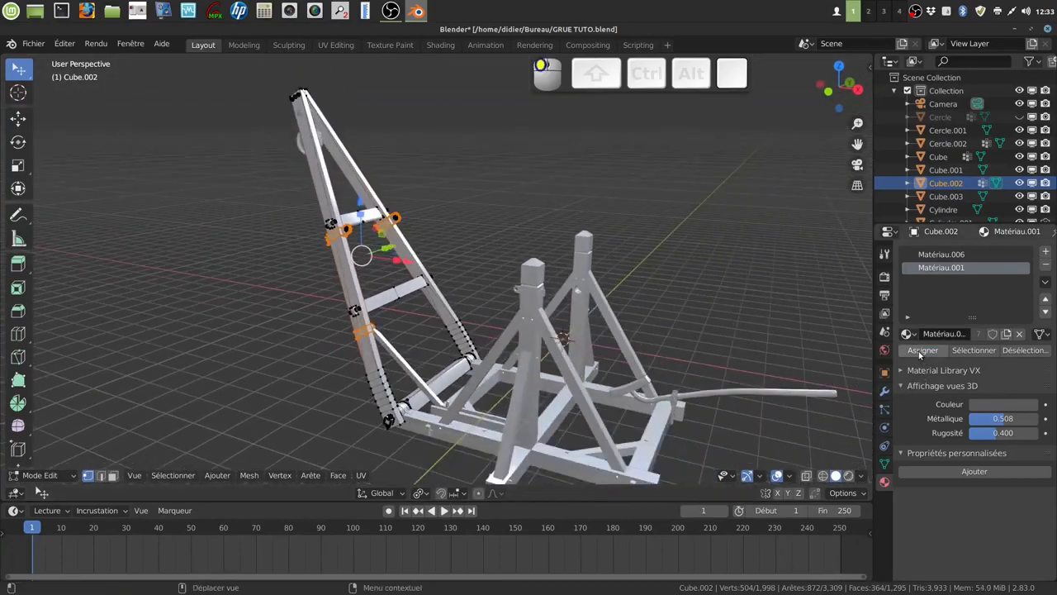
Step: Leave edit mode, switch the viewport to rendered shading and check the material on the boom's collars
{"action": "middle_click_drag", "start_coordinate": [529, 330], "coordinate": [757, 394]}
{"action": "key", "text": "Tab"}
{"action": "left_click", "coordinate": [848, 476]}
{"action": "middle_click_drag", "start_coordinate": [443, 261], "coordinate": [488, 256]}
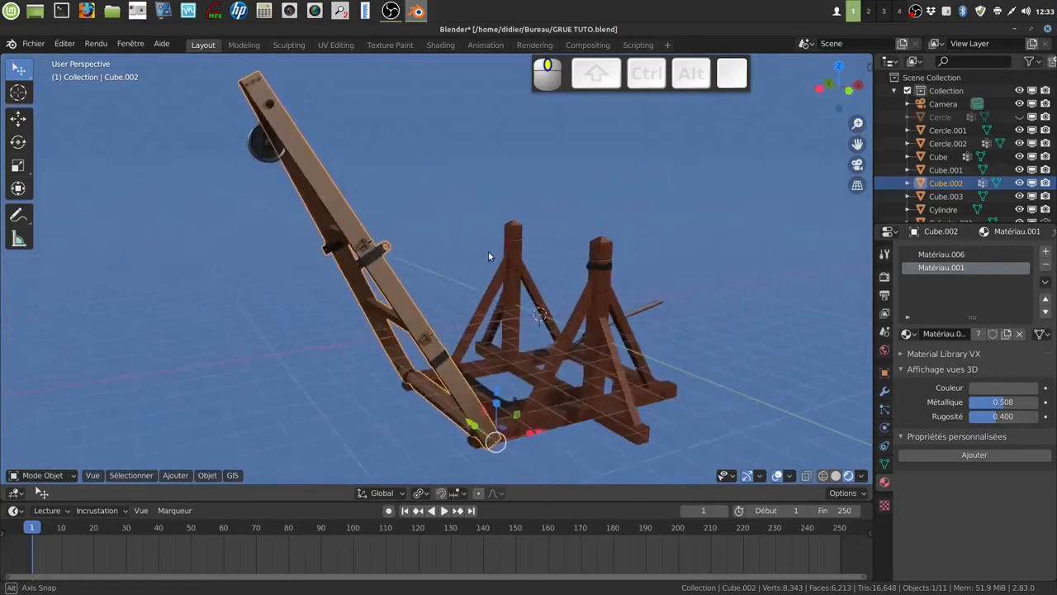
{"action": "left_click", "coordinate": [479, 255]}
{"action": "scroll", "coordinate": [442, 296], "scroll_direction": "up", "scroll_amount": 6}
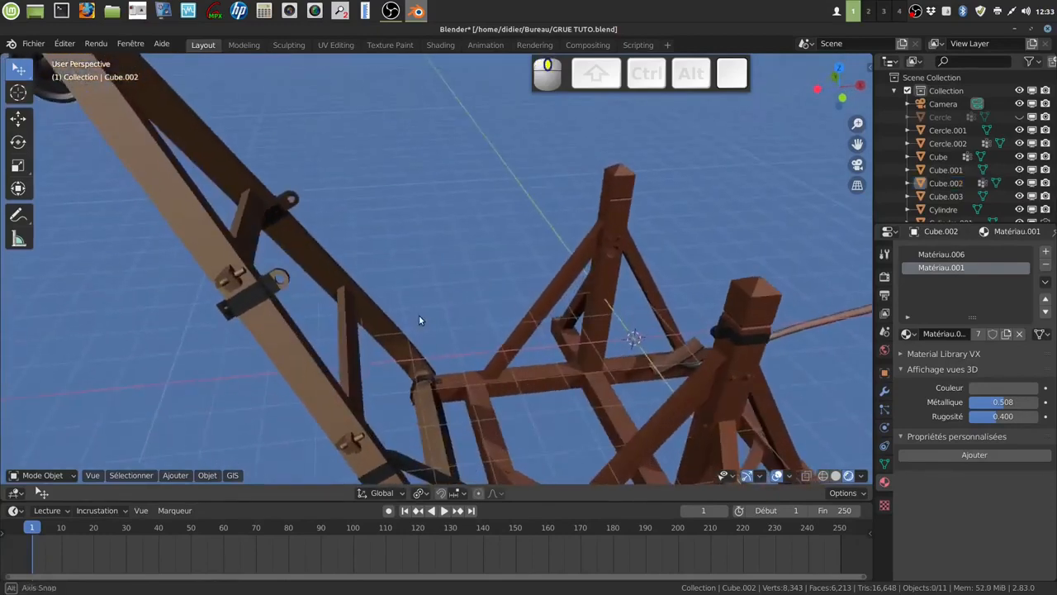
{"action": "middle_click_drag", "start_coordinate": [419, 321], "coordinate": [404, 302]}
Step: Edit the boom again in face select mode and remove the stray face on the leg between the collars from the selection
{"action": "left_click", "coordinate": [289, 257]}
{"action": "key", "text": "Tab"}
{"action": "mouse_move", "coordinate": [345, 244]}
{"action": "middle_mouse_down"}
{"action": "mouse_move", "coordinate": [356, 228]}
{"action": "mouse_move", "coordinate": [350, 237]}
{"action": "middle_mouse_up"}
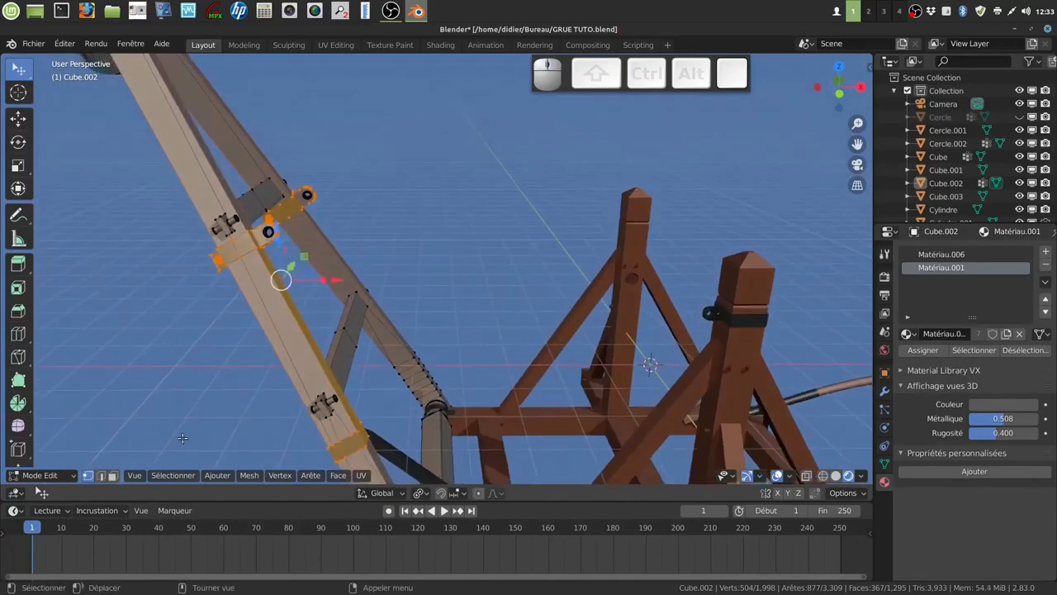
{"action": "left_click", "coordinate": [113, 478]}
{"action": "middle_click_drag", "start_coordinate": [341, 307], "coordinate": [385, 303]}
{"action": "scroll", "coordinate": [365, 300], "scroll_direction": "up", "scroll_amount": 2}
{"action": "scroll", "coordinate": [447, 305], "scroll_direction": "down", "scroll_amount": 3}
{"action": "scroll", "coordinate": [449, 304], "scroll_direction": "down", "scroll_amount": 1}
{"action": "scroll", "coordinate": [442, 301], "scroll_direction": "up", "scroll_amount": 5}
{"action": "middle_click_drag", "start_coordinate": [385, 302], "coordinate": [420, 270], "text": "shift"}
{"action": "scroll", "coordinate": [430, 232], "scroll_direction": "down", "scroll_amount": 3}
{"action": "scroll", "coordinate": [412, 310], "scroll_direction": "up", "scroll_amount": 2}
{"action": "middle_click_drag", "start_coordinate": [302, 323], "coordinate": [434, 245]}
{"action": "left_click", "coordinate": [293, 294], "text": "shift"}
{"action": "scroll", "coordinate": [412, 297], "scroll_direction": "up", "scroll_amount": 2}
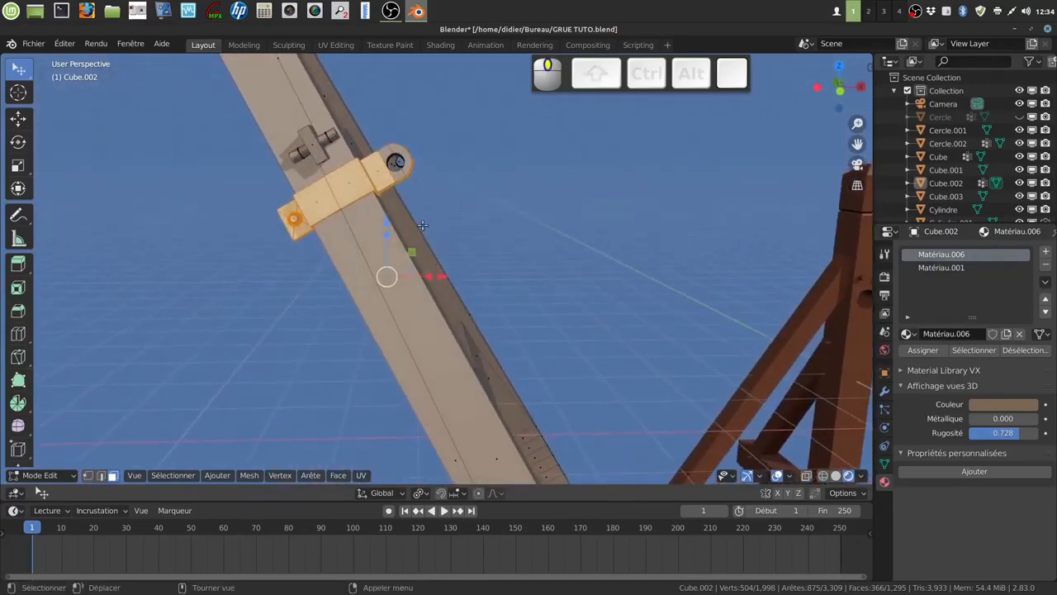
Step: In wireframe shading, circle-select the faces around the holes of both tabs to add them to the collar selection
{"action": "key", "text": "shift+z"}
{"action": "middle_click_drag", "start_coordinate": [421, 225], "coordinate": [440, 204]}
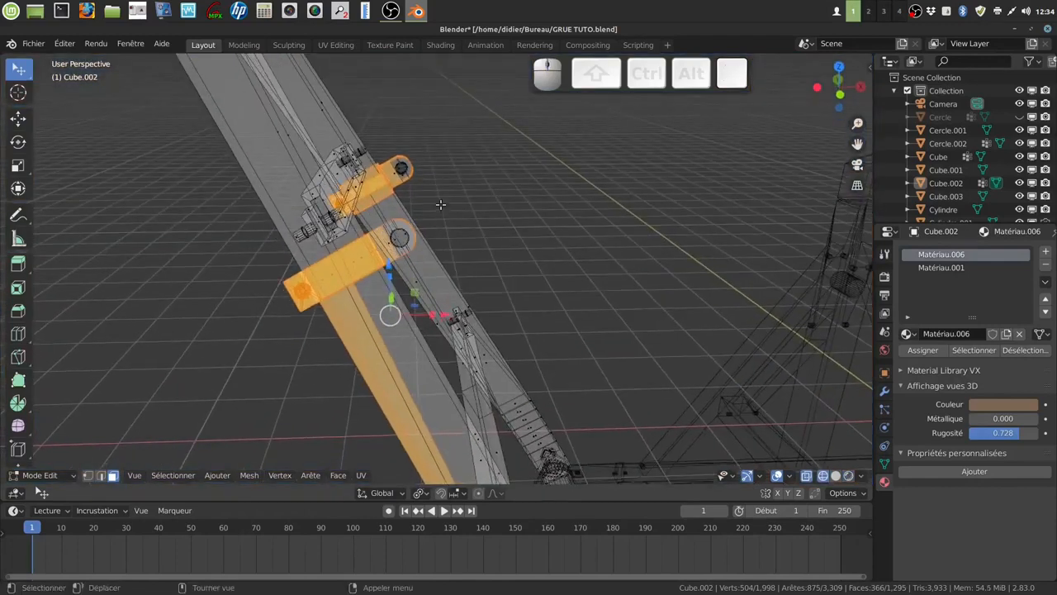
{"action": "key", "text": "c"}
{"action": "left_click", "coordinate": [401, 166]}
{"action": "right_click", "coordinate": [430, 187]}
{"action": "middle_click_drag", "start_coordinate": [430, 187], "coordinate": [446, 195]}
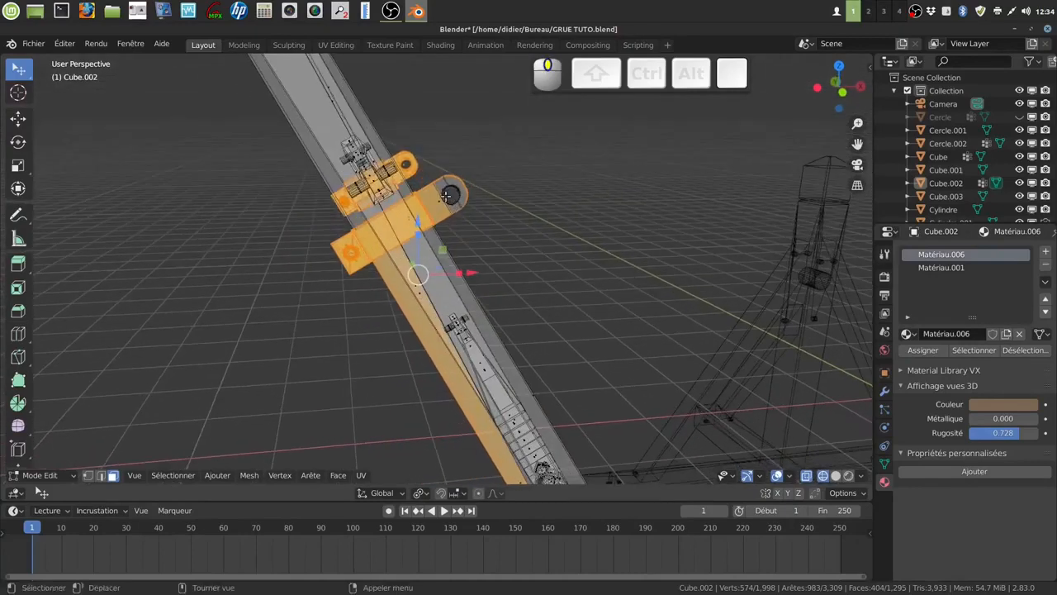
{"action": "key", "text": "c"}
{"action": "left_click_drag", "start_coordinate": [445, 179], "coordinate": [464, 201]}
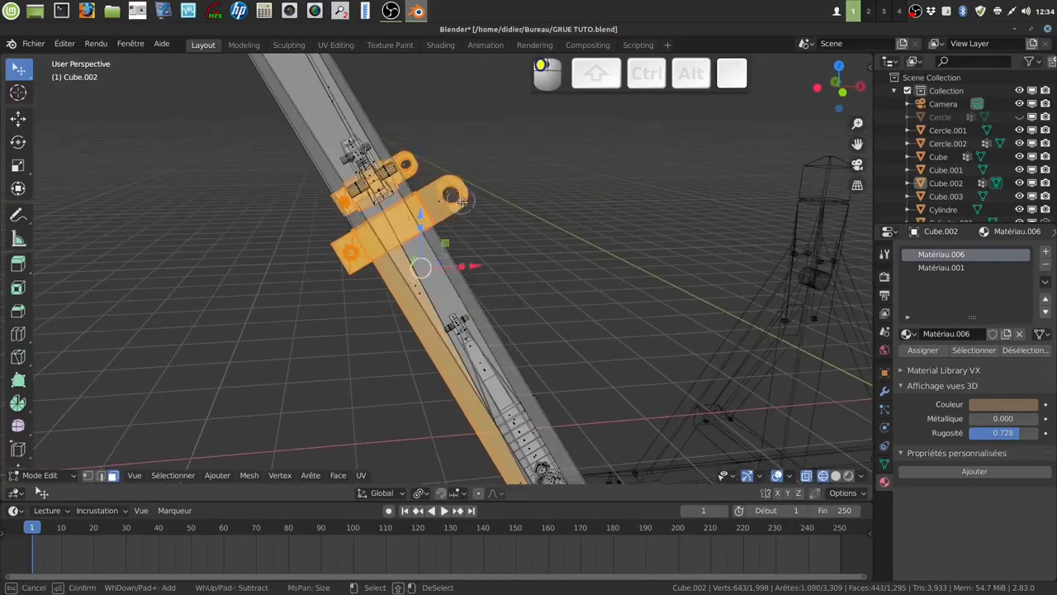
{"action": "middle_click_drag", "start_coordinate": [406, 162], "coordinate": [570, 230]}
Step: Try assigning Matériau.006 to the selected collar and tab faces, check it in rendered shading and undo the assignment
{"action": "left_click", "coordinate": [924, 353]}
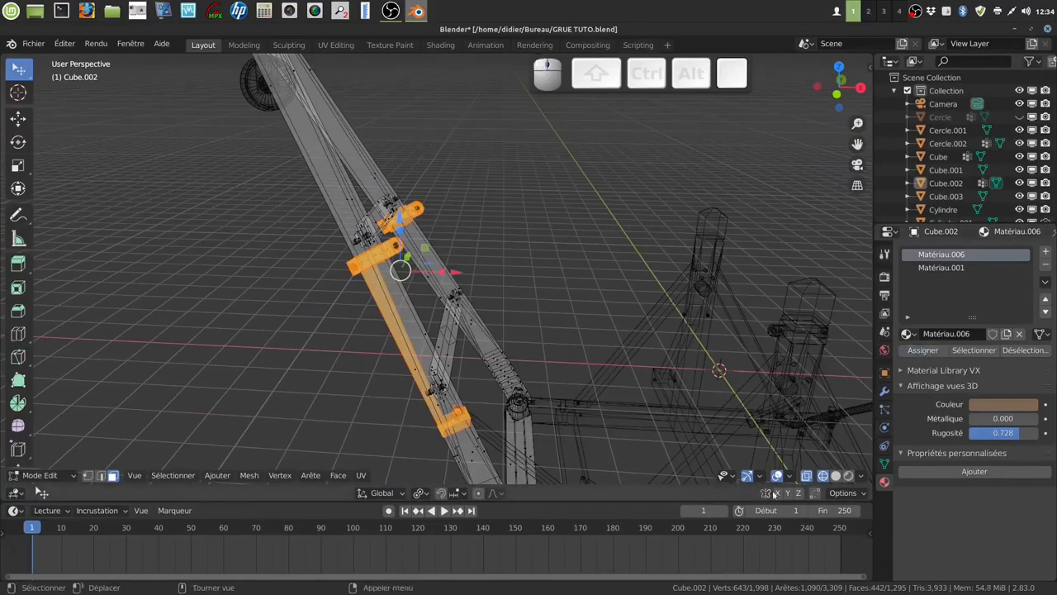
{"action": "left_click", "coordinate": [847, 476]}
{"action": "key", "text": "Caps_Lock"}
{"action": "key", "text": "Tab"}
{"action": "mouse_move", "coordinate": [513, 291]}
{"action": "middle_mouse_down"}
{"action": "mouse_move", "coordinate": [484, 295]}
{"action": "mouse_move", "coordinate": [498, 297]}
{"action": "middle_mouse_up"}
{"action": "key", "text": "ctrl"}
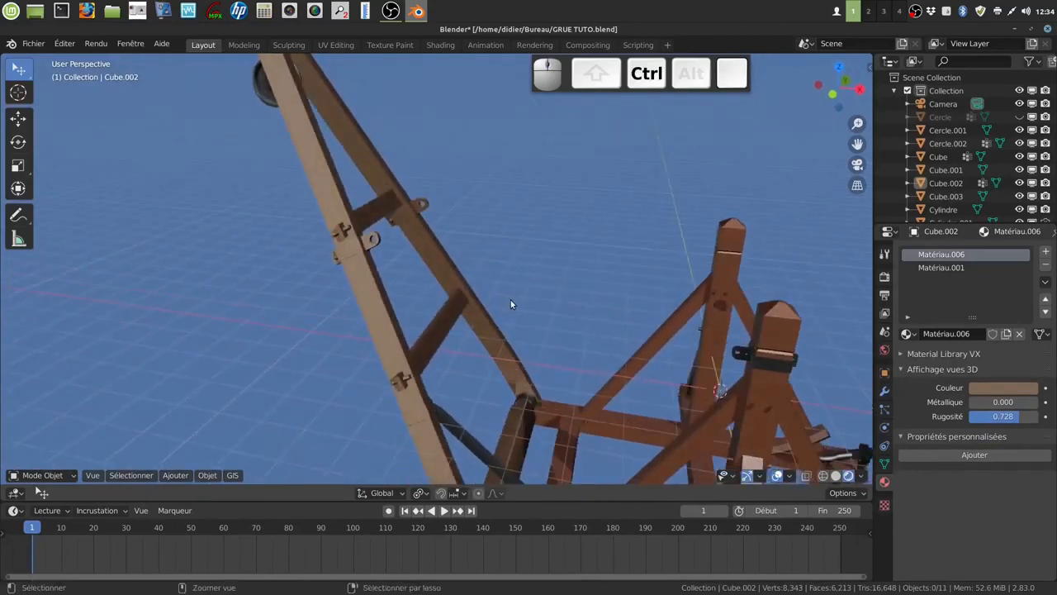
{"action": "key", "text": "ctrl+z"}
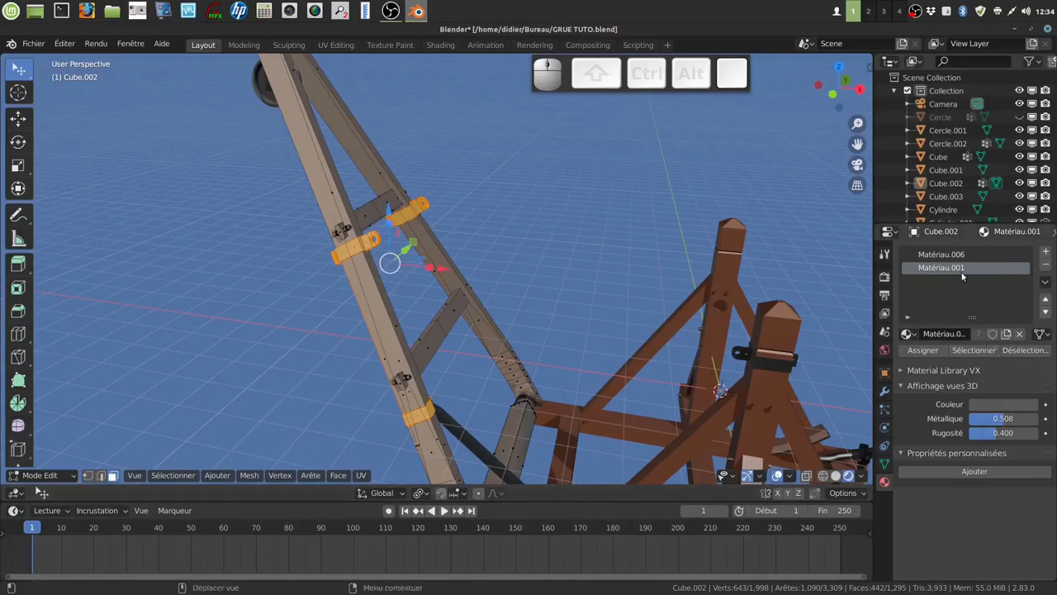
Step: Assign Matériau.001 to the selected collar and tab faces and check the boom in object mode
{"action": "scroll", "coordinate": [704, 276], "scroll_direction": "down", "scroll_amount": 4}
{"action": "mouse_move", "coordinate": [576, 349]}
{"action": "middle_mouse_down"}
{"action": "mouse_move", "coordinate": [587, 350]}
{"action": "mouse_move", "coordinate": [569, 314]}
{"action": "mouse_move", "coordinate": [581, 336]}
{"action": "middle_mouse_up"}
{"action": "scroll", "coordinate": [682, 339], "scroll_direction": "up", "scroll_amount": 2}
{"action": "middle_click_drag", "start_coordinate": [682, 338], "coordinate": [717, 347]}
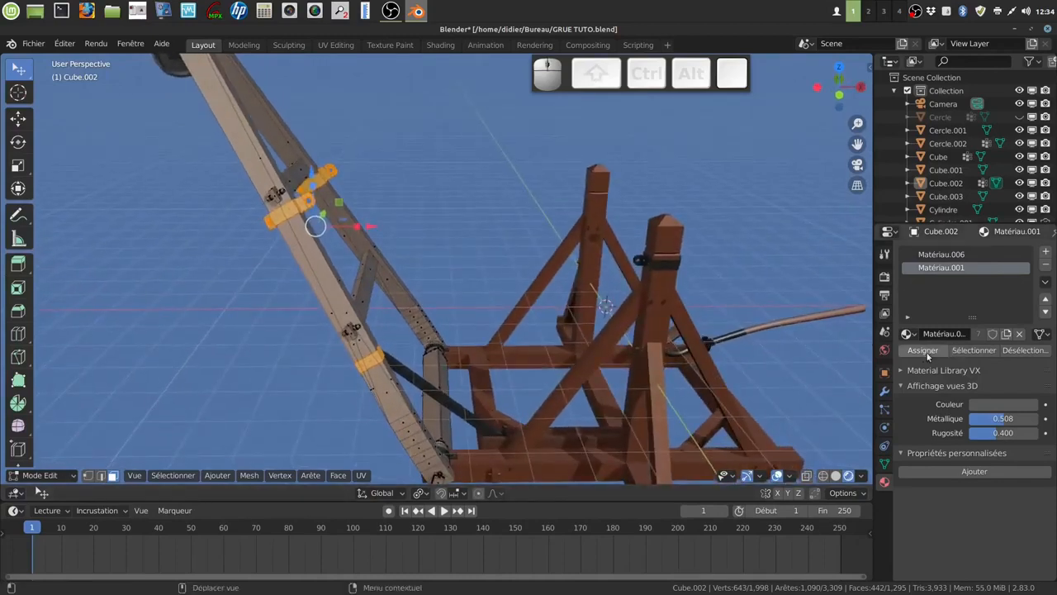
{"action": "left_click", "coordinate": [927, 350]}
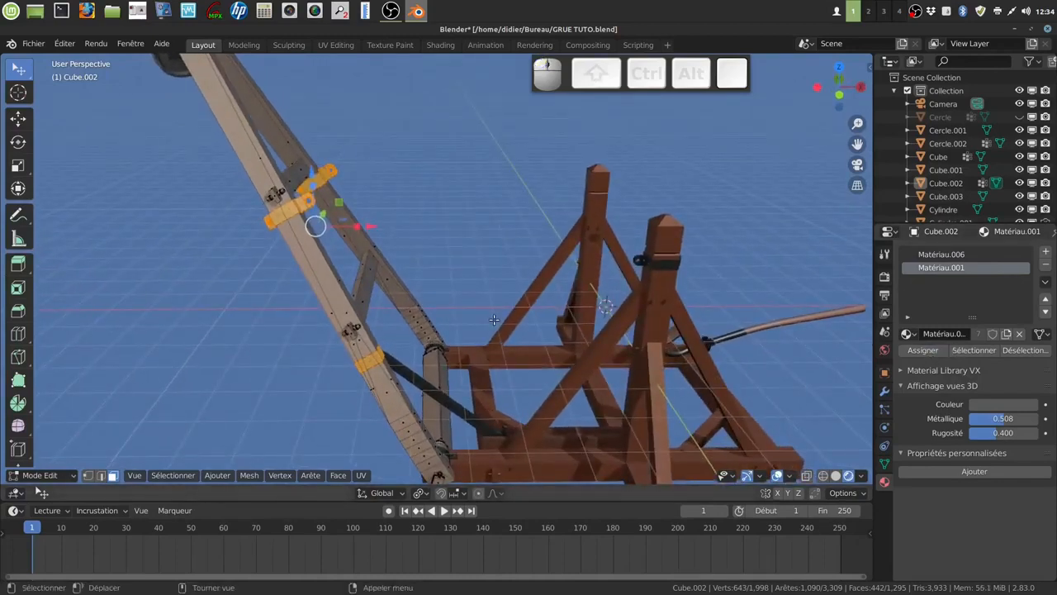
{"action": "mouse_move", "coordinate": [564, 314]}
{"action": "middle_mouse_down"}
{"action": "mouse_move", "coordinate": [535, 334]}
{"action": "mouse_move", "coordinate": [555, 350]}
{"action": "mouse_move", "coordinate": [609, 322]}
{"action": "mouse_move", "coordinate": [574, 336]}
{"action": "mouse_move", "coordinate": [558, 309]}
{"action": "middle_mouse_up"}
{"action": "key", "text": "Tab"}
{"action": "scroll", "coordinate": [532, 331], "scroll_direction": "down", "scroll_amount": 5}
{"action": "scroll", "coordinate": [555, 350], "scroll_direction": "up", "scroll_amount": 4}
{"action": "scroll", "coordinate": [578, 324], "scroll_direction": "down", "scroll_amount": 3}
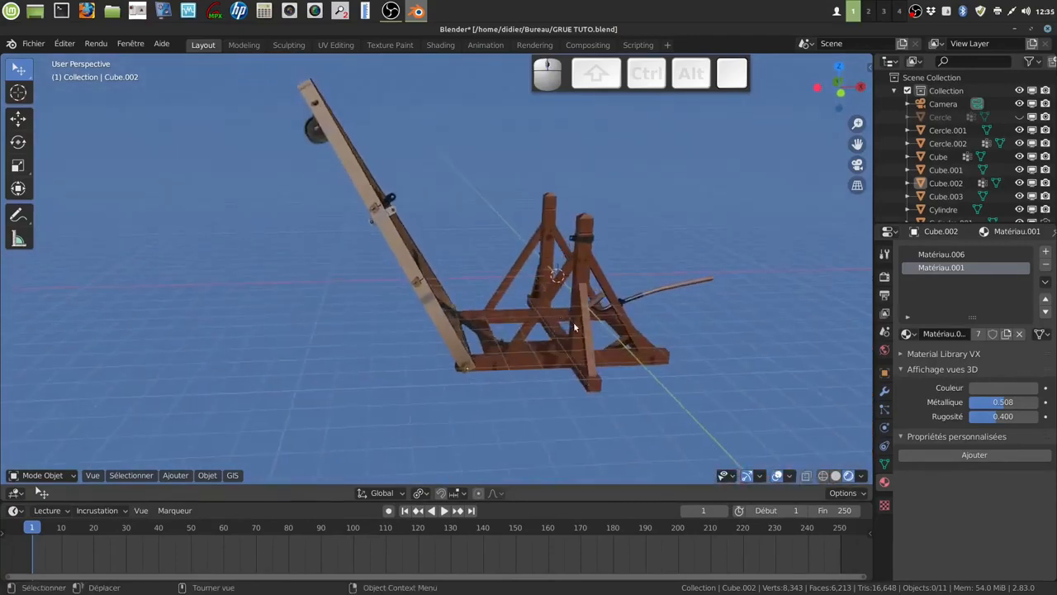
Step: Switch the viewport back to solid shading and return the boom to object mode
{"action": "key", "text": "Tab"}
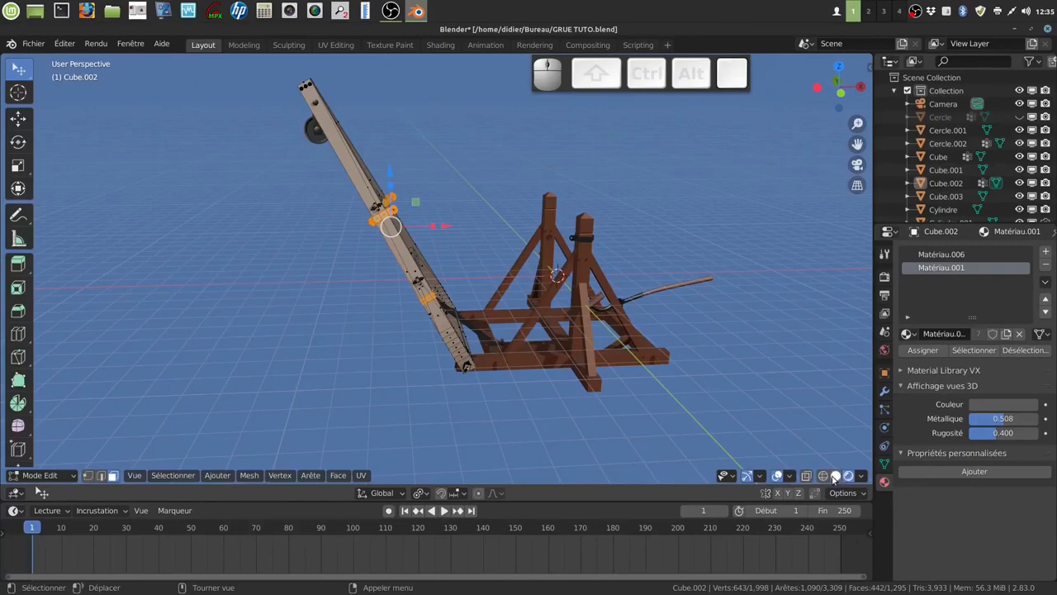
{"action": "left_click", "coordinate": [836, 476]}
{"action": "middle_click_drag", "start_coordinate": [504, 357], "coordinate": [688, 341]}
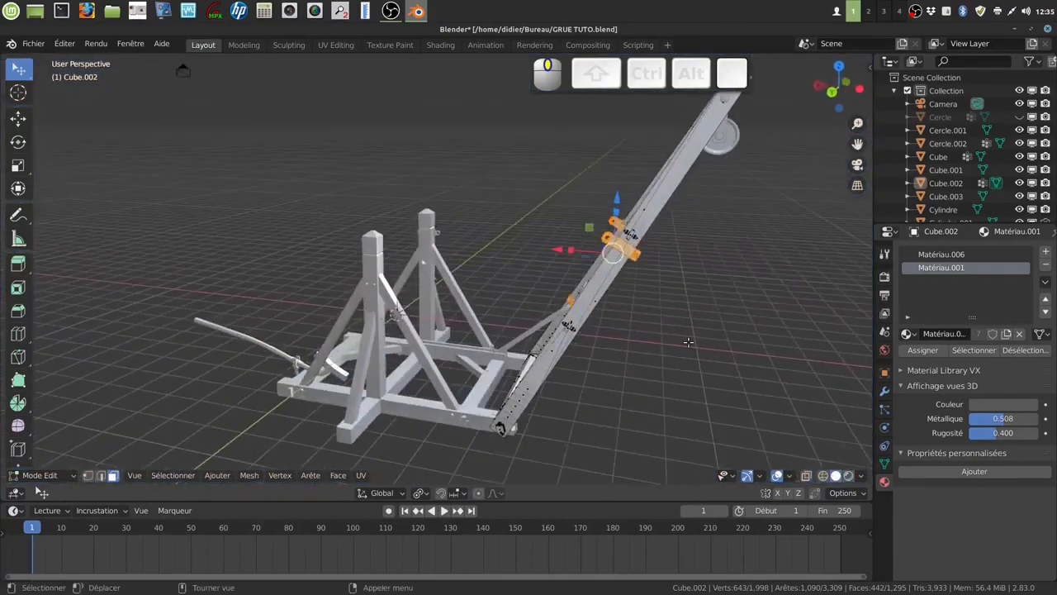
{"action": "key", "text": "Tab"}
Step: Open the base frame in edit mode and examine its posts, diagonal braces and cross beams from several sides
{"action": "middle_click_drag", "start_coordinate": [578, 330], "coordinate": [417, 252], "text": "shift"}
{"action": "scroll", "coordinate": [571, 325], "scroll_direction": "up", "scroll_amount": 3}
{"action": "scroll", "coordinate": [570, 325], "scroll_direction": "up", "scroll_amount": 2}
{"action": "left_click", "coordinate": [573, 296]}
{"action": "key", "text": "Tab"}
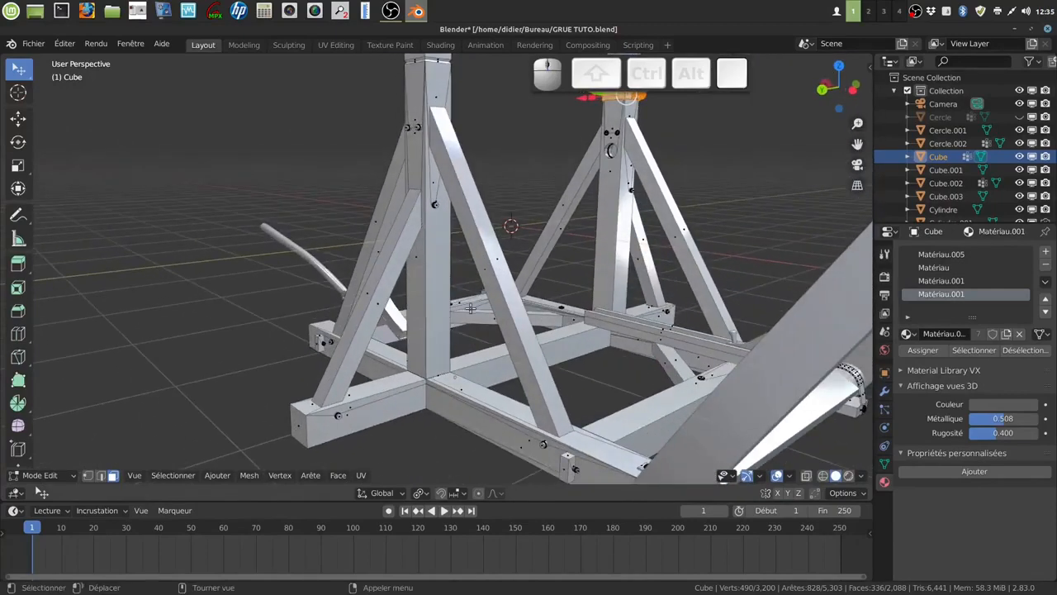
{"action": "scroll", "coordinate": [470, 308], "scroll_direction": "up", "scroll_amount": 3}
{"action": "middle_click_drag", "start_coordinate": [470, 308], "coordinate": [507, 179]}
{"action": "scroll", "coordinate": [450, 285], "scroll_direction": "down", "scroll_amount": 3}
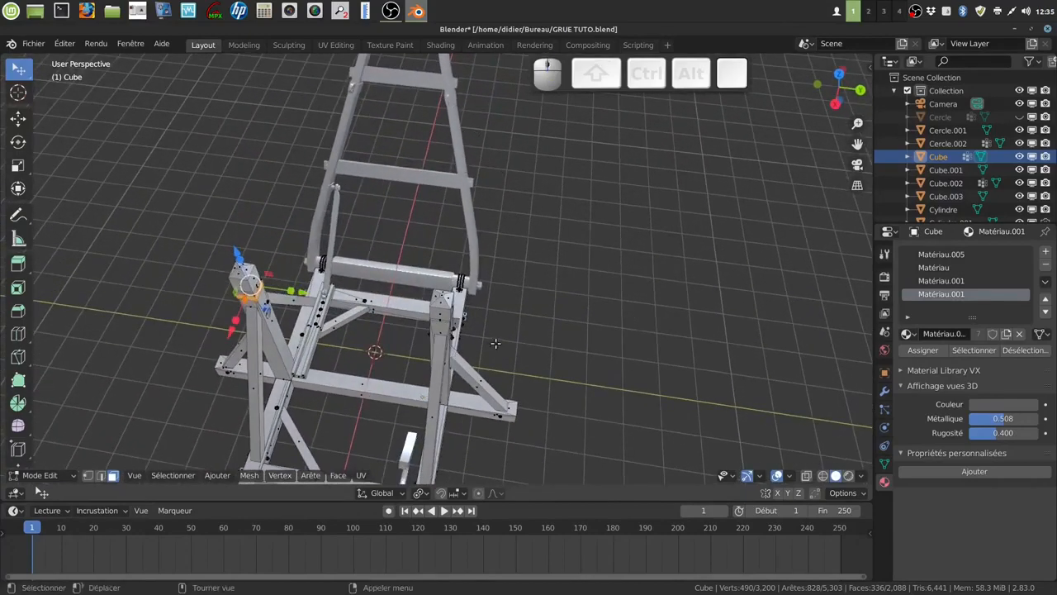
{"action": "middle_click_drag", "start_coordinate": [496, 343], "coordinate": [470, 344]}
{"action": "scroll", "coordinate": [454, 331], "scroll_direction": "up", "scroll_amount": 6}
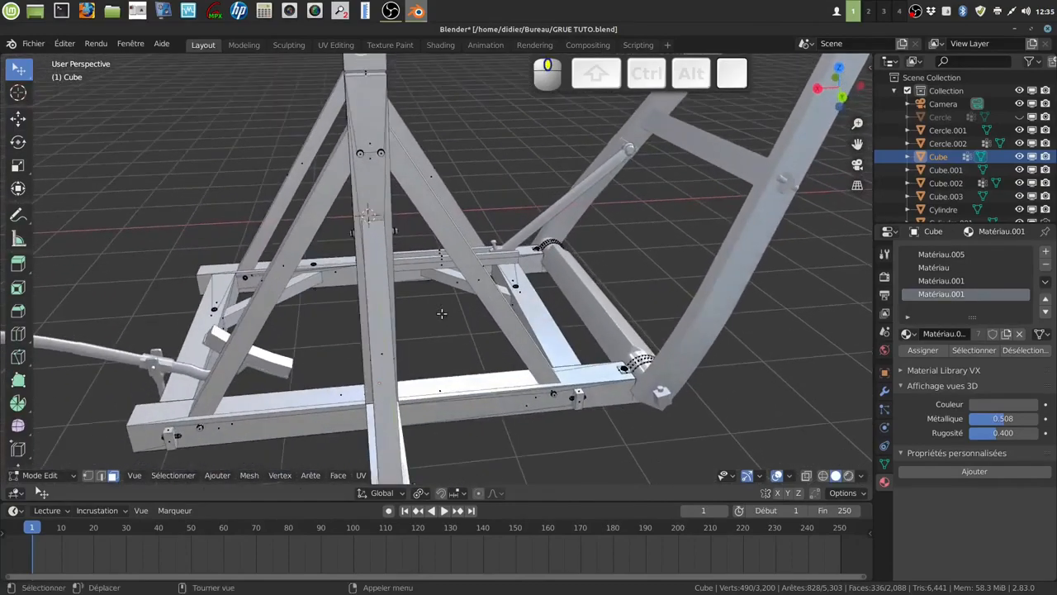
{"action": "scroll", "coordinate": [442, 313], "scroll_direction": "down", "scroll_amount": 8}
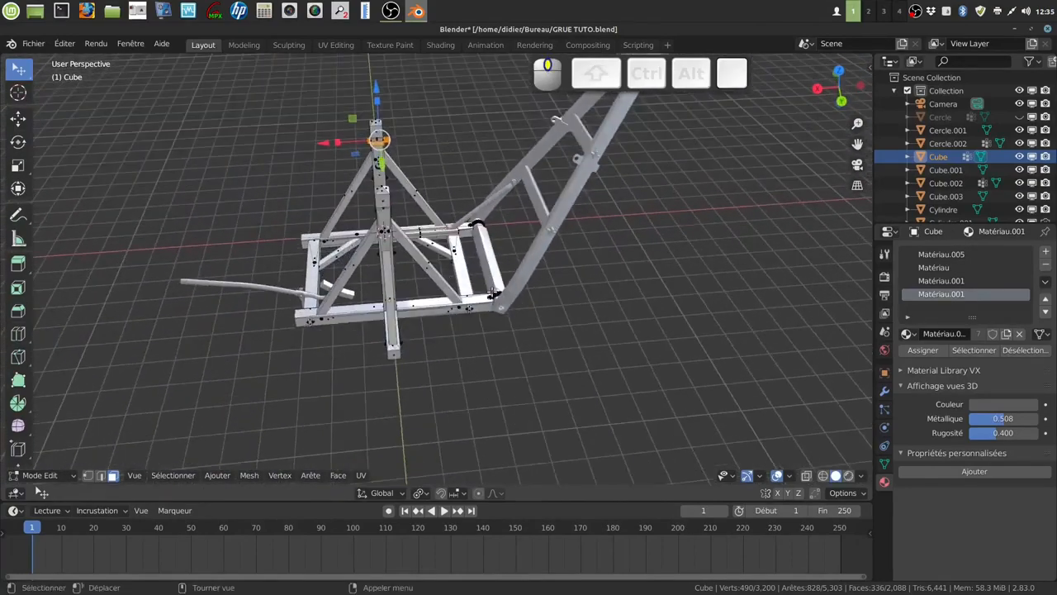
{"action": "middle_click_drag", "start_coordinate": [523, 273], "coordinate": [537, 270]}
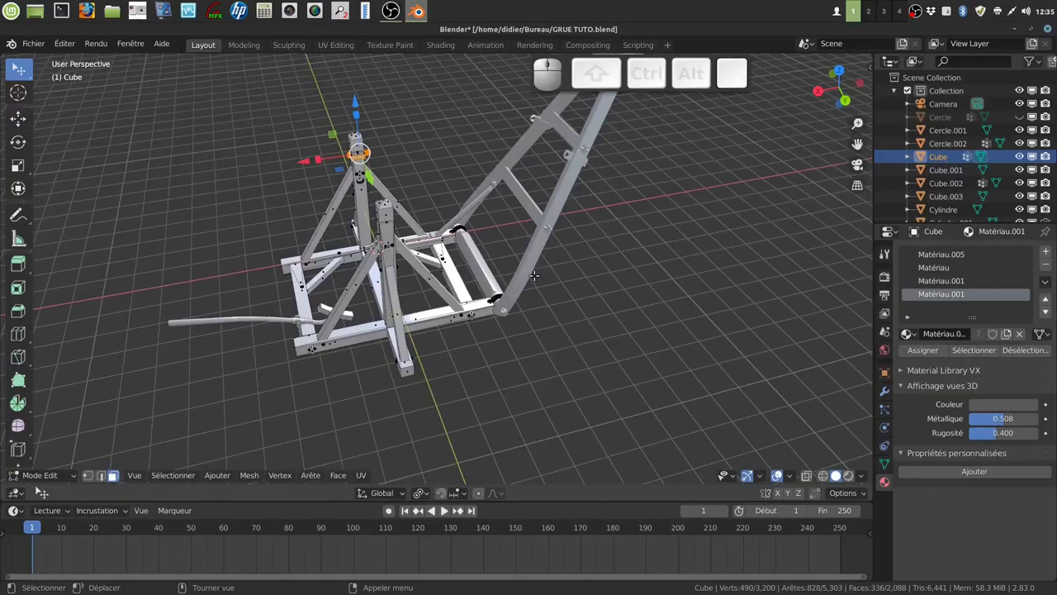
Step: From the back orthographic view, return the frame to object mode and add a single-vertex mesh, ready in vertex select mode
{"action": "key", "text": "1"}
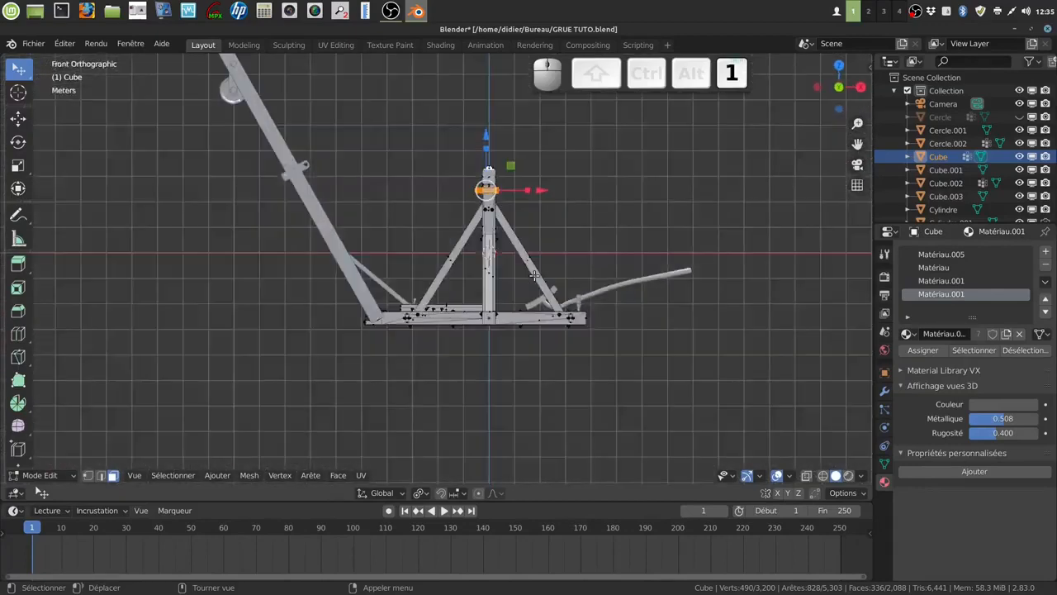
{"action": "key", "text": "ctrl+1"}
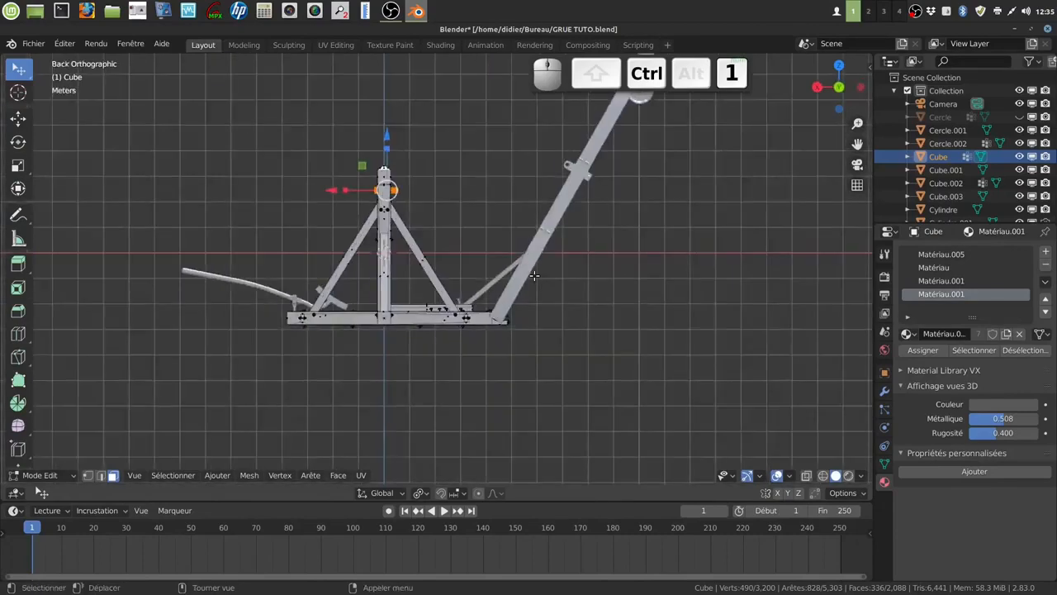
{"action": "key", "text": "a"}
{"action": "key", "text": "a"}
{"action": "middle_click_drag", "start_coordinate": [612, 229], "coordinate": [599, 244], "text": "shift"}
{"action": "key", "text": "Tab"}
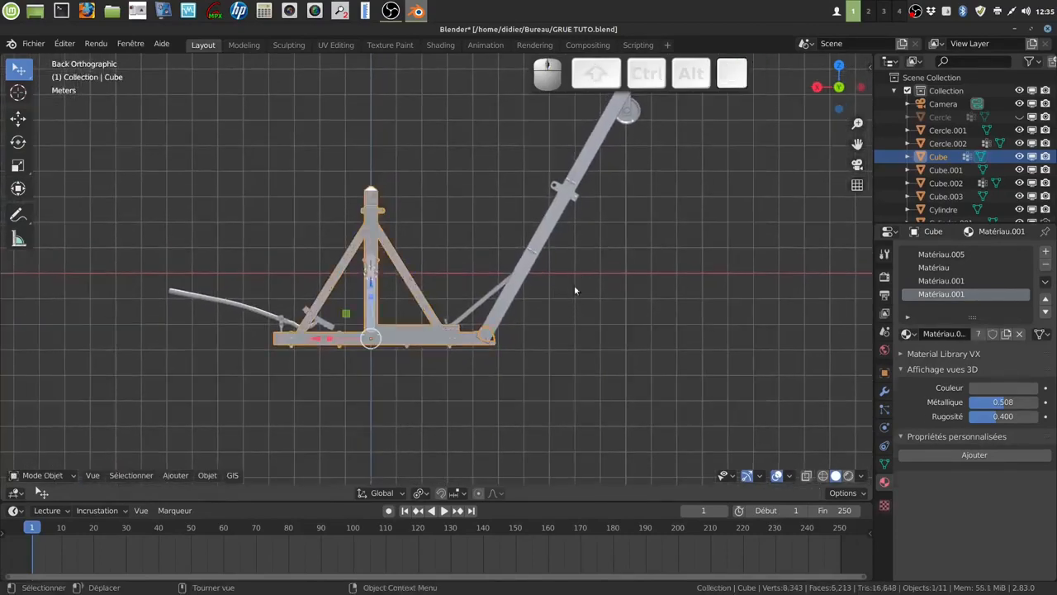
{"action": "key", "text": "a"}
{"action": "key", "text": "a"}
{"action": "left_click", "coordinate": [177, 475]}
{"action": "mouse_move", "coordinate": [194, 462]}
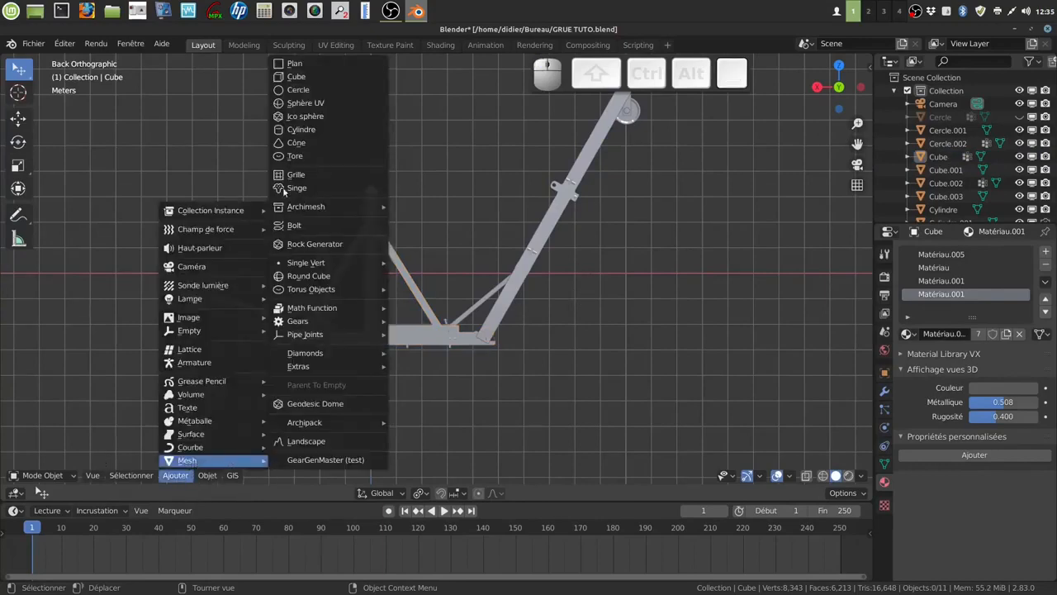
{"action": "mouse_move", "coordinate": [376, 265]}
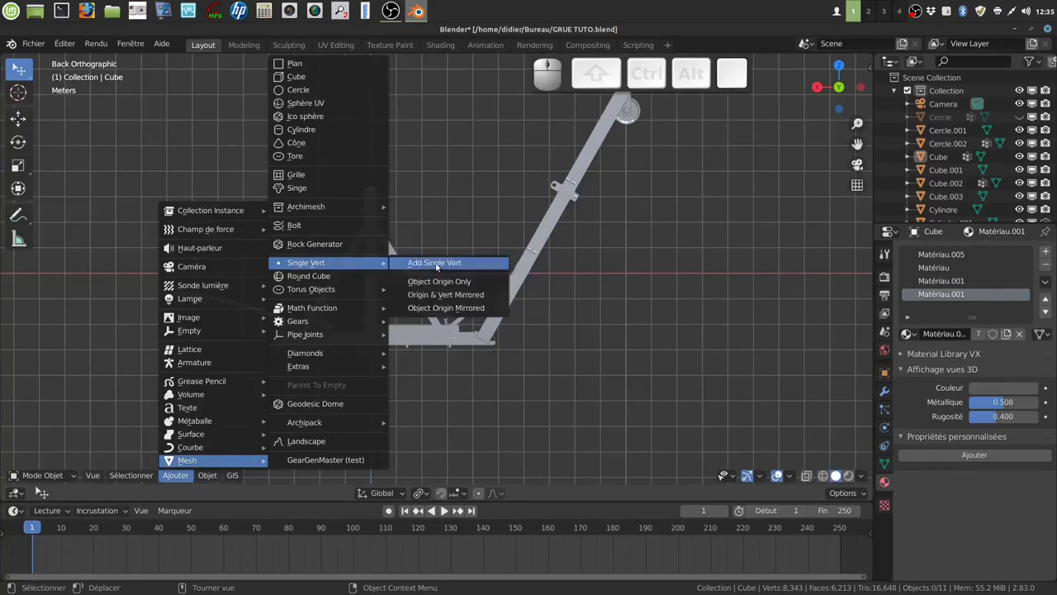
{"action": "left_click", "coordinate": [438, 263]}
{"action": "left_click", "coordinate": [88, 476]}
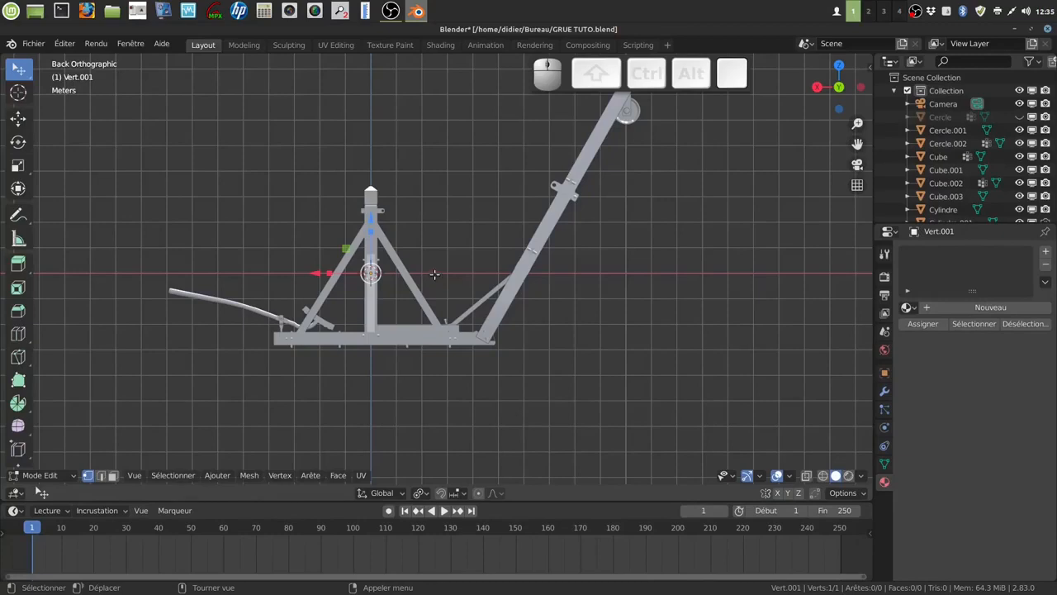
Step: Move the vertex about -7.12 m in X and 3.5 m in Z onto the boom's tab, and extrude it back to the frame's post
{"action": "key", "text": "g"}
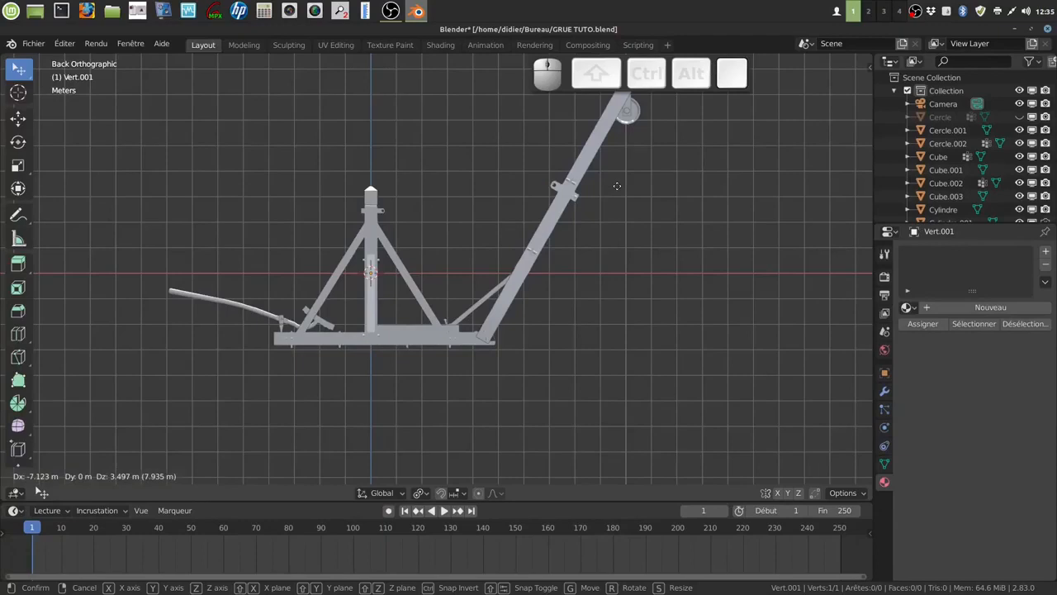
{"action": "left_click", "coordinate": [617, 186]}
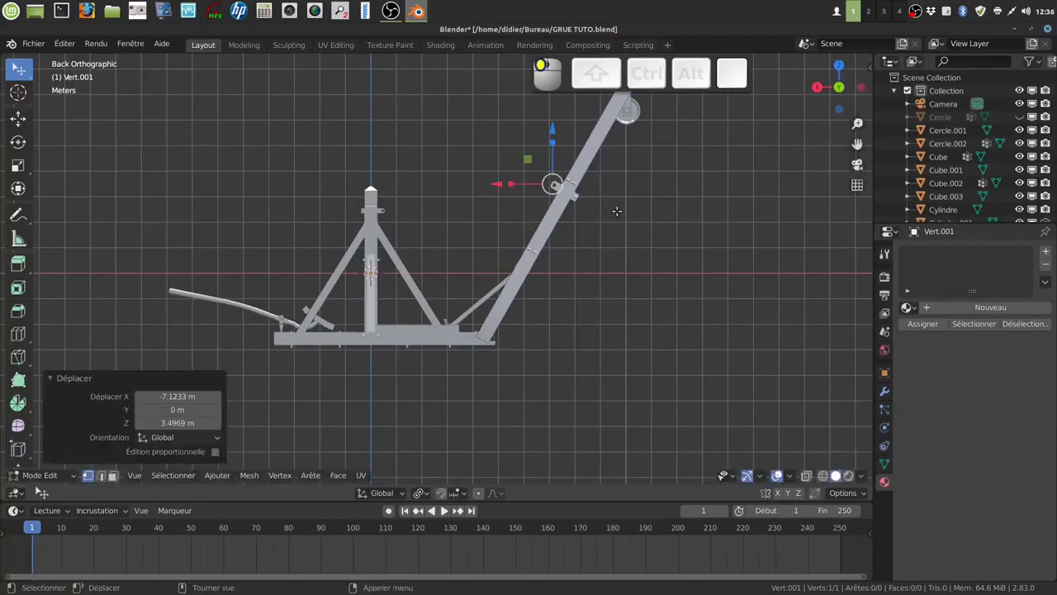
{"action": "key", "text": "e"}
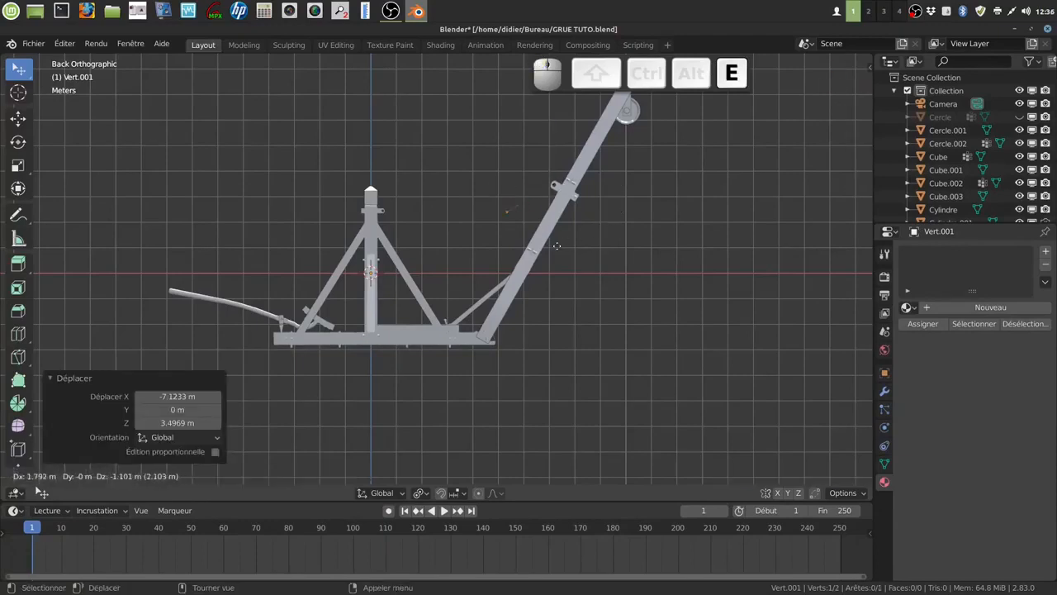
{"action": "left_click", "coordinate": [440, 291]}
{"action": "middle_click_drag", "start_coordinate": [441, 292], "coordinate": [358, 295]}
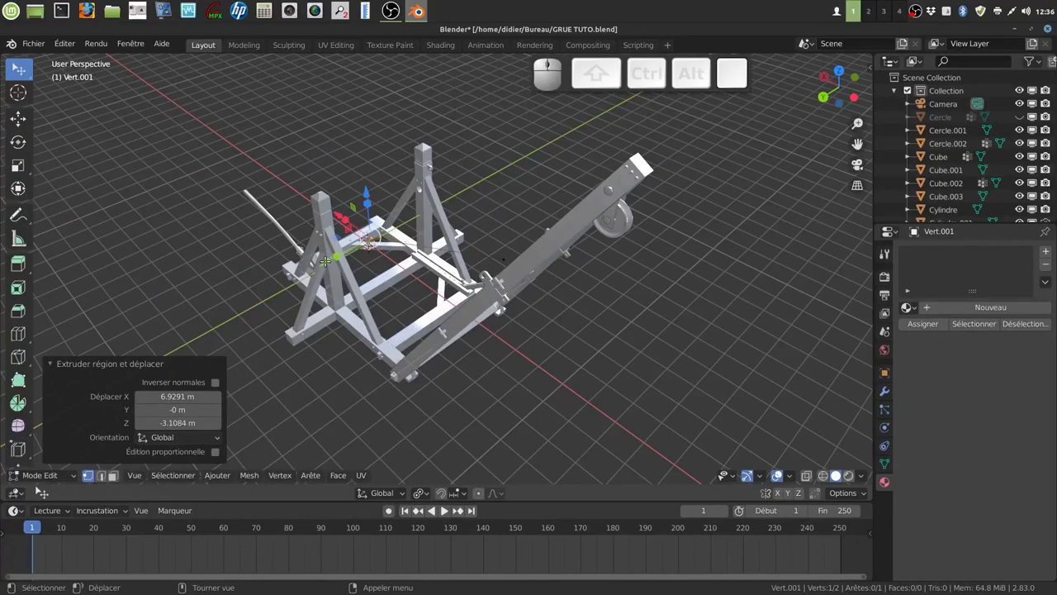
Step: Move the extruded vertex about 2.3 m along Y towards the near post and the boom vertex about 1.02 m along Y onto its tab
{"action": "key", "text": "g"}
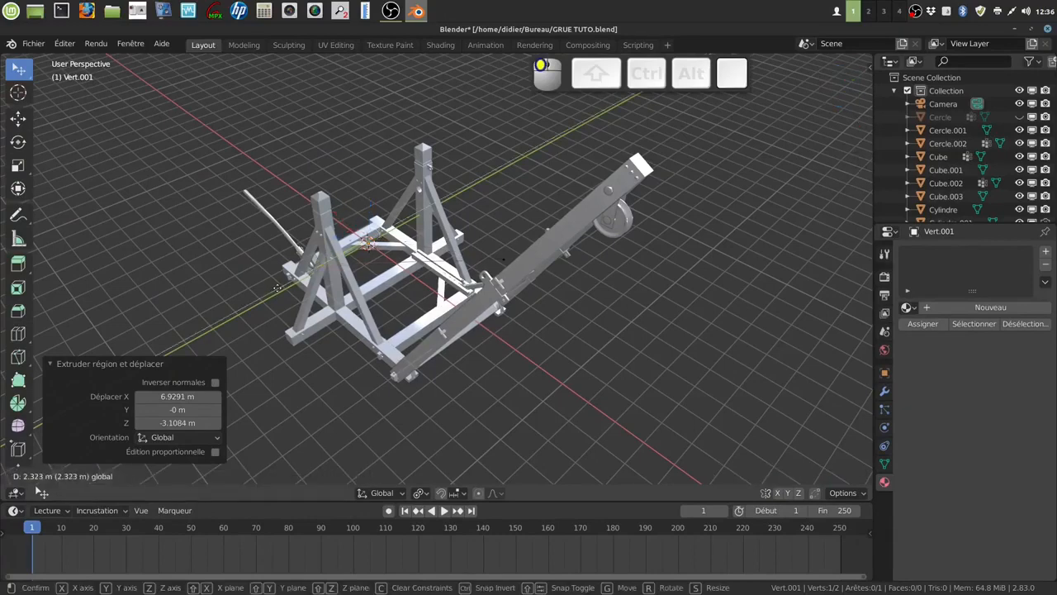
{"action": "left_click_drag", "start_coordinate": [278, 288], "coordinate": [278, 287]}
{"action": "middle_click_drag", "start_coordinate": [533, 248], "coordinate": [509, 269]}
{"action": "left_click", "coordinate": [514, 261]}
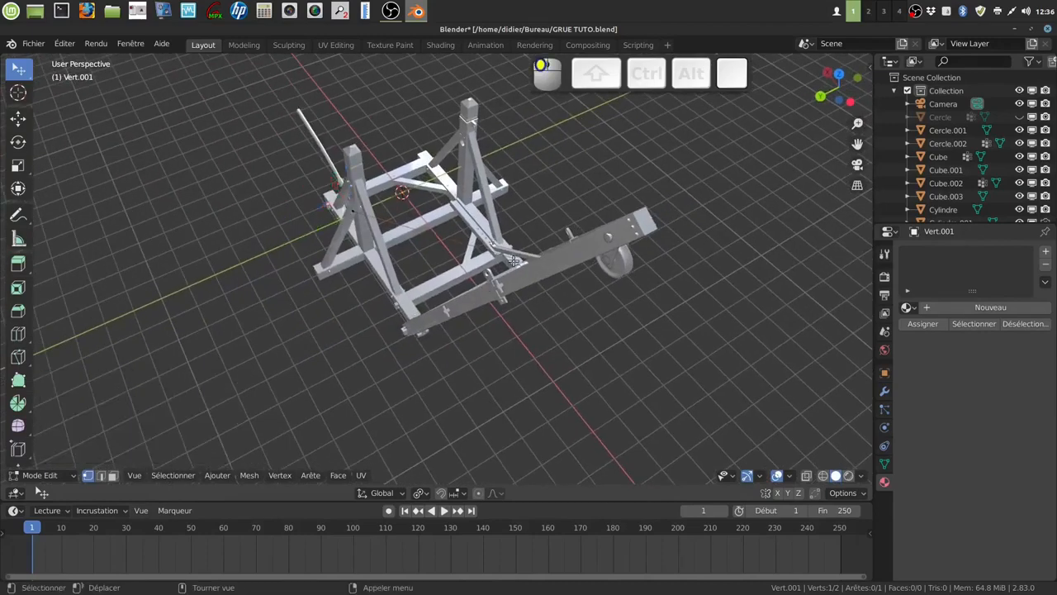
{"action": "key", "text": "g"}
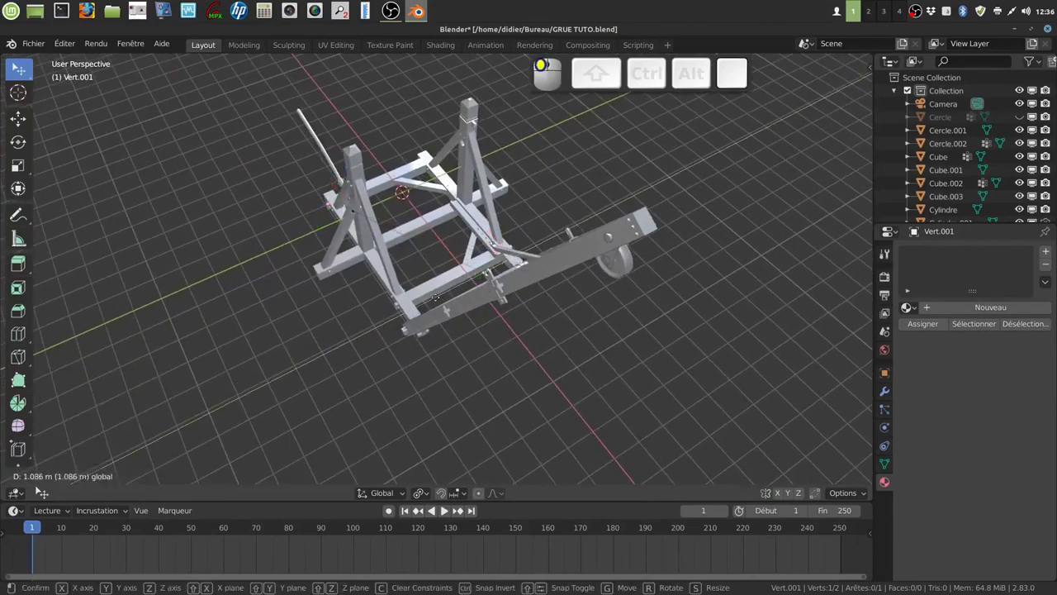
{"action": "left_click", "coordinate": [436, 295]}
{"action": "middle_click_drag", "start_coordinate": [437, 295], "coordinate": [245, 249]}
{"action": "scroll", "coordinate": [597, 252], "scroll_direction": "up", "scroll_amount": 4}
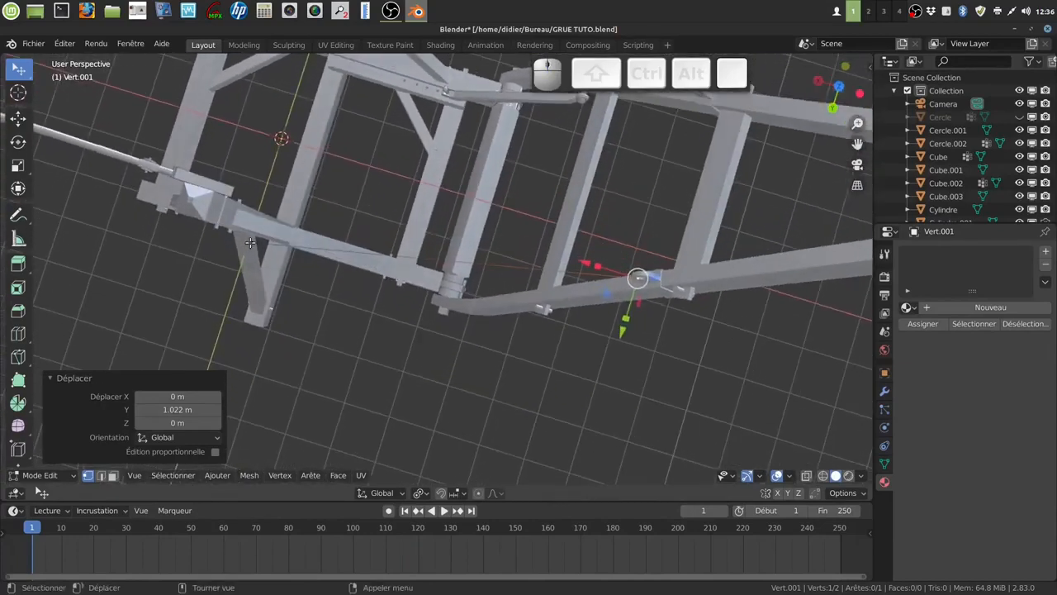
Step: Select the line's post-end vertex and adjust its position at the near post, lowering it about 0.24 m
{"action": "left_click", "coordinate": [250, 242]}
{"action": "left_click_drag", "start_coordinate": [236, 299], "coordinate": [238, 295]}
{"action": "middle_click_drag", "start_coordinate": [238, 295], "coordinate": [439, 175]}
{"action": "left_click_drag", "start_coordinate": [259, 107], "coordinate": [267, 123]}
{"action": "middle_click_drag", "start_coordinate": [266, 124], "coordinate": [396, 209]}
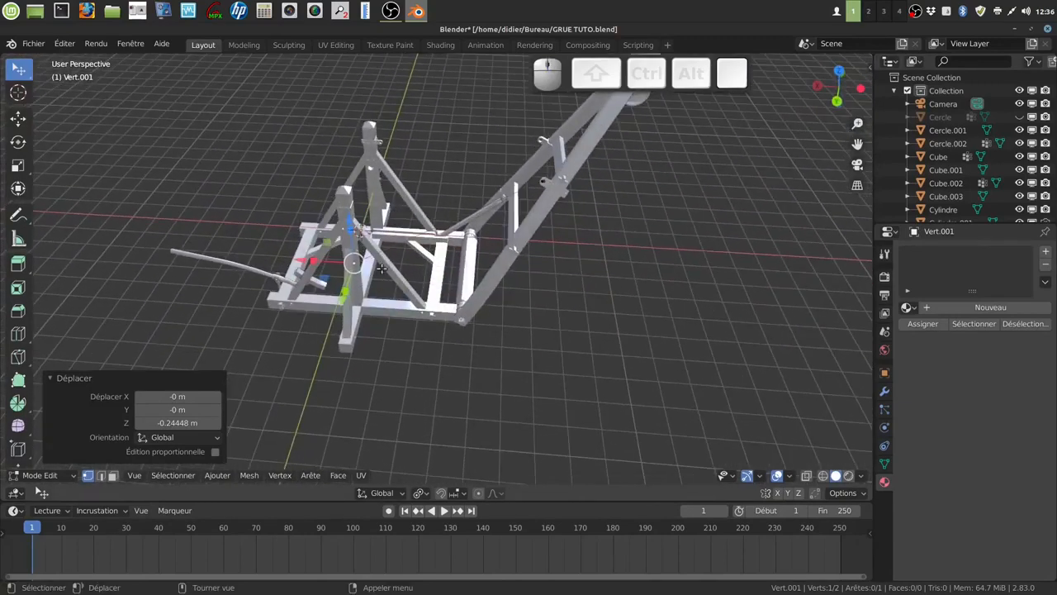
Step: Raise the post-end vertex about 2.36 m towards the post's top and shift it about -0.37 m along Y
{"action": "left_click_drag", "start_coordinate": [350, 221], "coordinate": [353, 176]}
{"action": "middle_click_drag", "start_coordinate": [352, 176], "coordinate": [322, 376]}
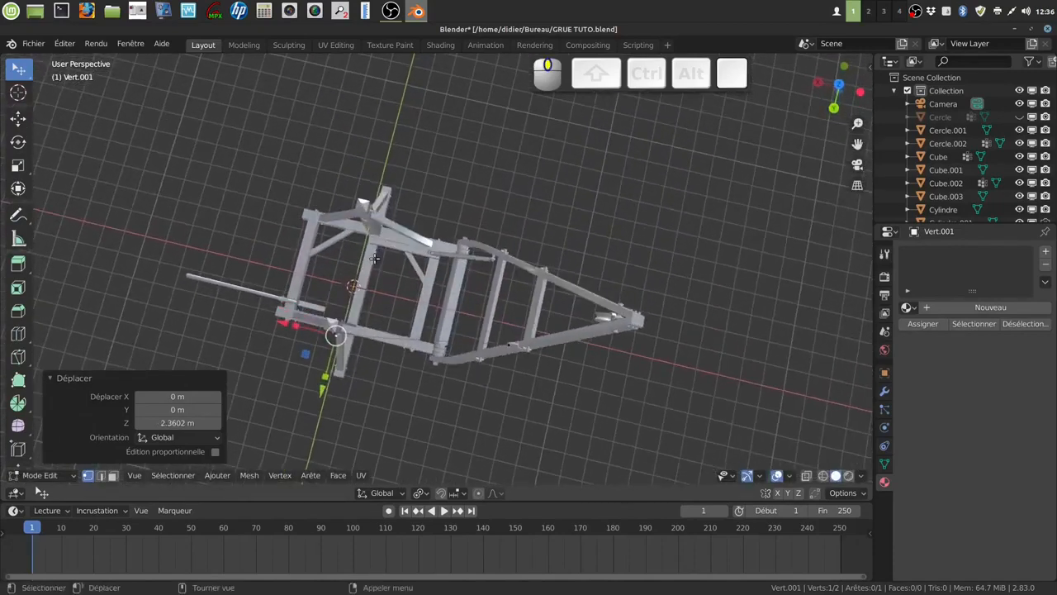
{"action": "left_click_drag", "start_coordinate": [321, 388], "coordinate": [357, 317]}
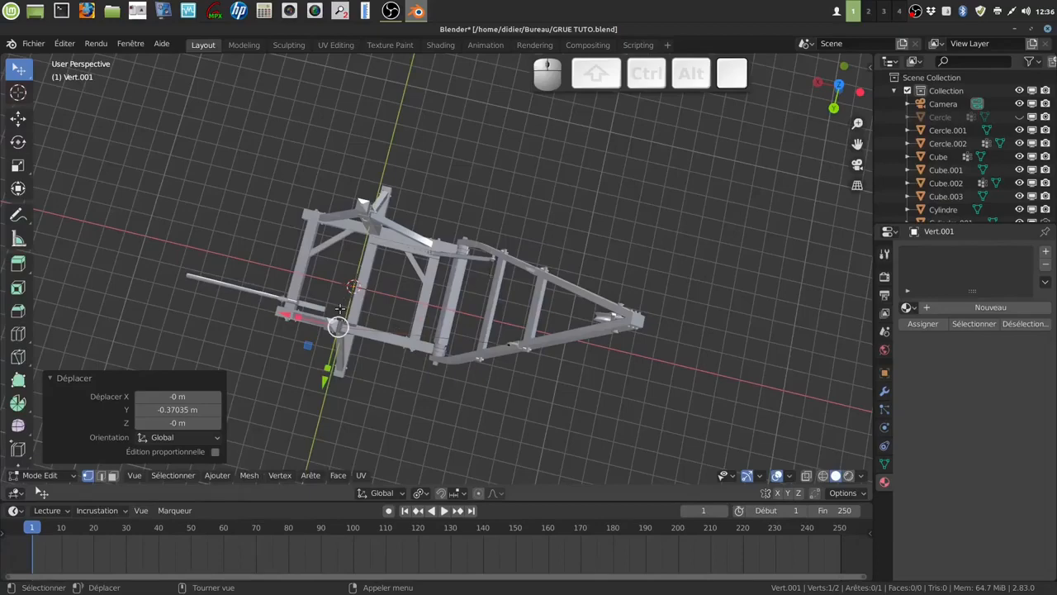
{"action": "middle_click_drag", "start_coordinate": [447, 348], "coordinate": [177, 88]}
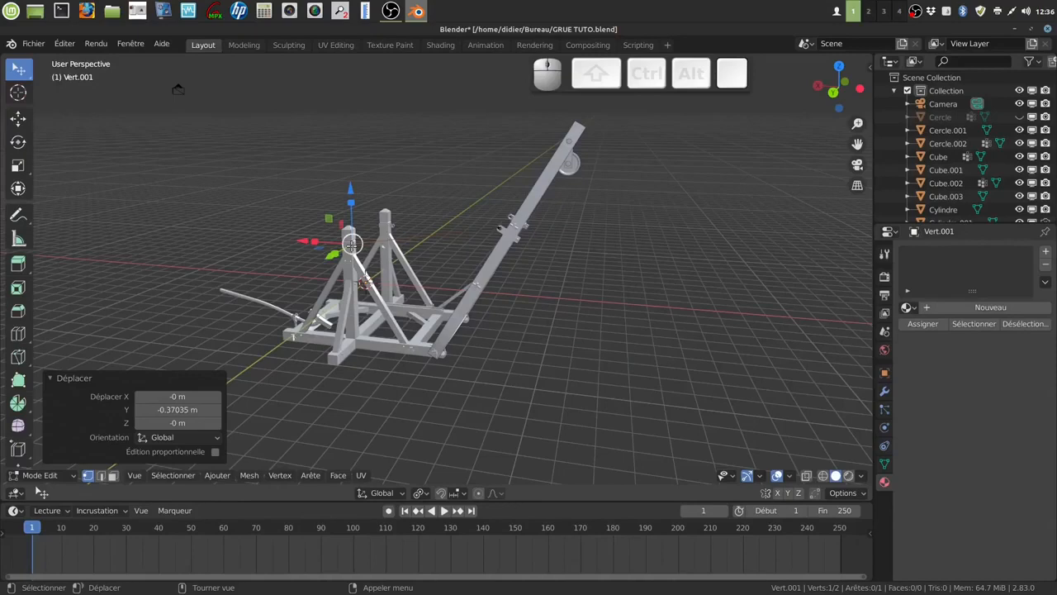
Step: Lower the post-end vertex back down the near post and shift it about 0.43 m along Y
{"action": "left_click_drag", "start_coordinate": [351, 189], "coordinate": [355, 239]}
{"action": "middle_click_drag", "start_coordinate": [355, 240], "coordinate": [372, 314]}
{"action": "left_click_drag", "start_coordinate": [290, 358], "coordinate": [286, 364]}
{"action": "middle_click_drag", "start_coordinate": [286, 364], "coordinate": [522, 300]}
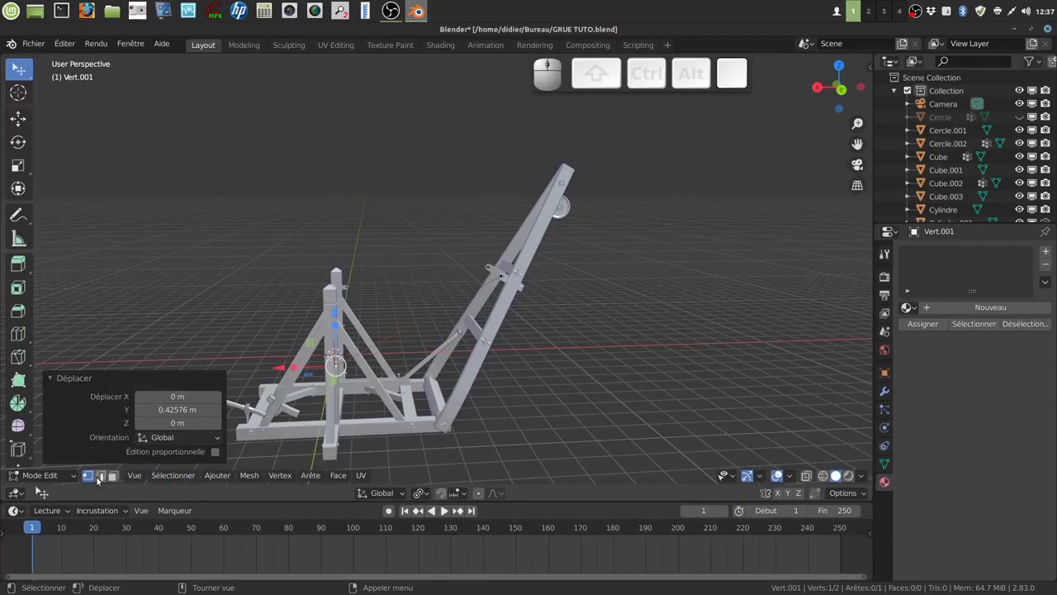
Step: Select both ends of the line between the boom tab and the post and delete the two vertices
{"action": "left_click", "coordinate": [503, 277], "text": "shift"}
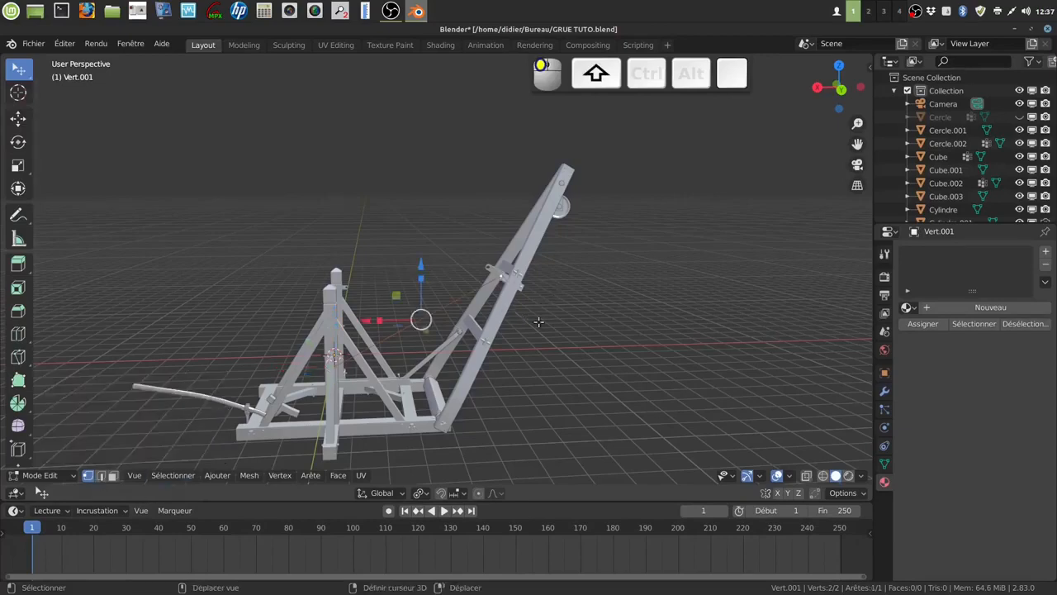
{"action": "key", "text": "x"}
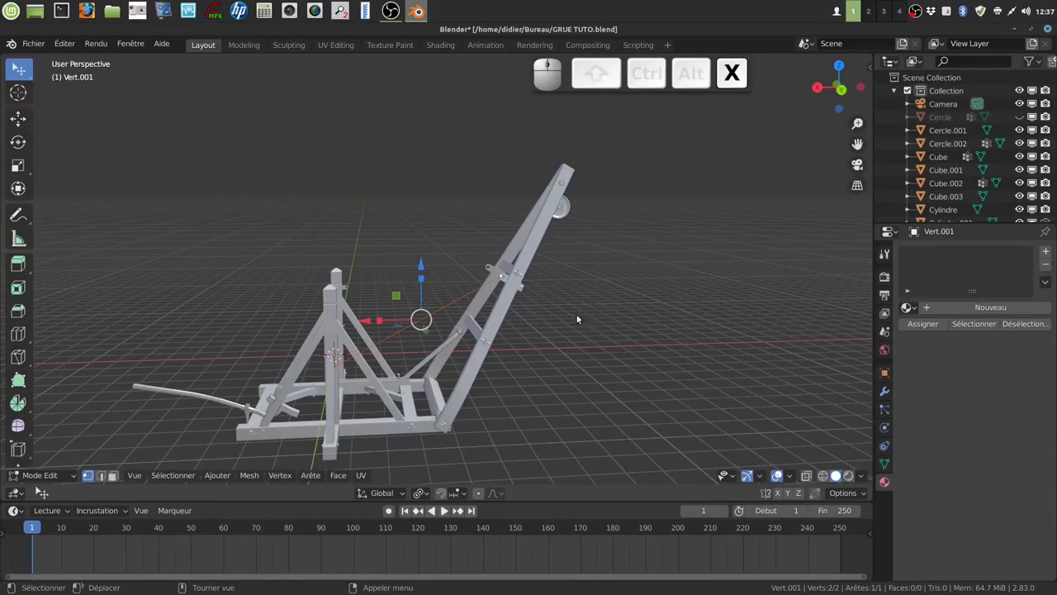
{"action": "left_click", "coordinate": [529, 308]}
Step: Leave the emptied mesh and open the base frame in edit mode with edge selection, close to the near post's outer brace
{"action": "middle_click_drag", "start_coordinate": [529, 308], "coordinate": [157, 98]}
{"action": "middle_click_drag", "start_coordinate": [492, 278], "coordinate": [434, 364], "text": "shift"}
{"action": "scroll", "coordinate": [509, 317], "scroll_direction": "up", "scroll_amount": 4}
{"action": "scroll", "coordinate": [435, 330], "scroll_direction": "up", "scroll_amount": 3}
{"action": "middle_click_drag", "start_coordinate": [433, 271], "coordinate": [397, 240]}
{"action": "middle_click_drag", "start_coordinate": [342, 324], "coordinate": [435, 331], "text": "shift"}
{"action": "scroll", "coordinate": [447, 325], "scroll_direction": "up", "scroll_amount": 3}
{"action": "middle_click_drag", "start_coordinate": [342, 294], "coordinate": [422, 283], "text": "shift"}
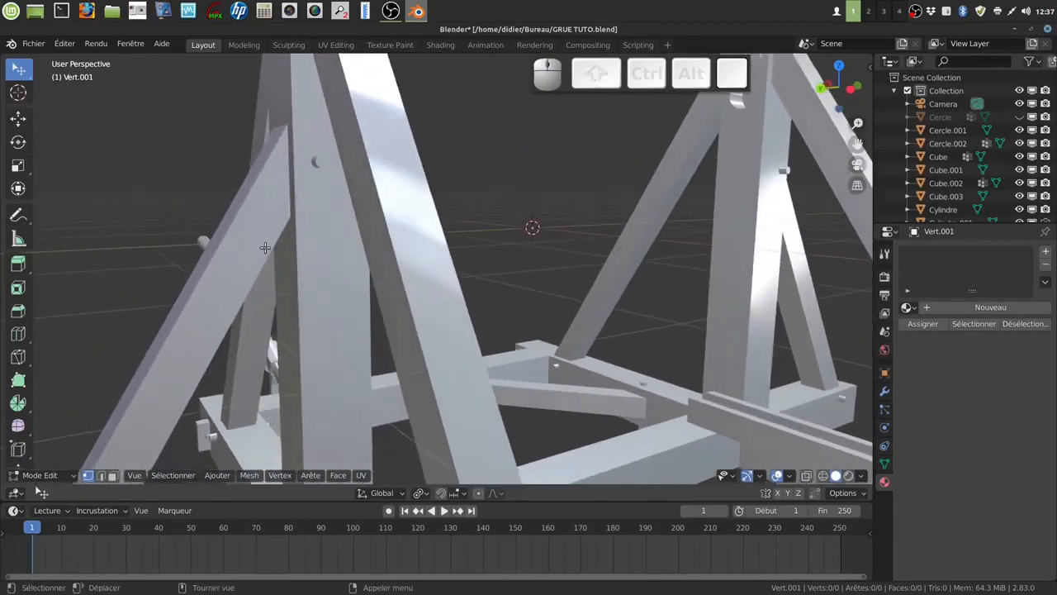
{"action": "key", "text": "Tab"}
{"action": "left_click", "coordinate": [237, 282]}
{"action": "key", "text": "Tab"}
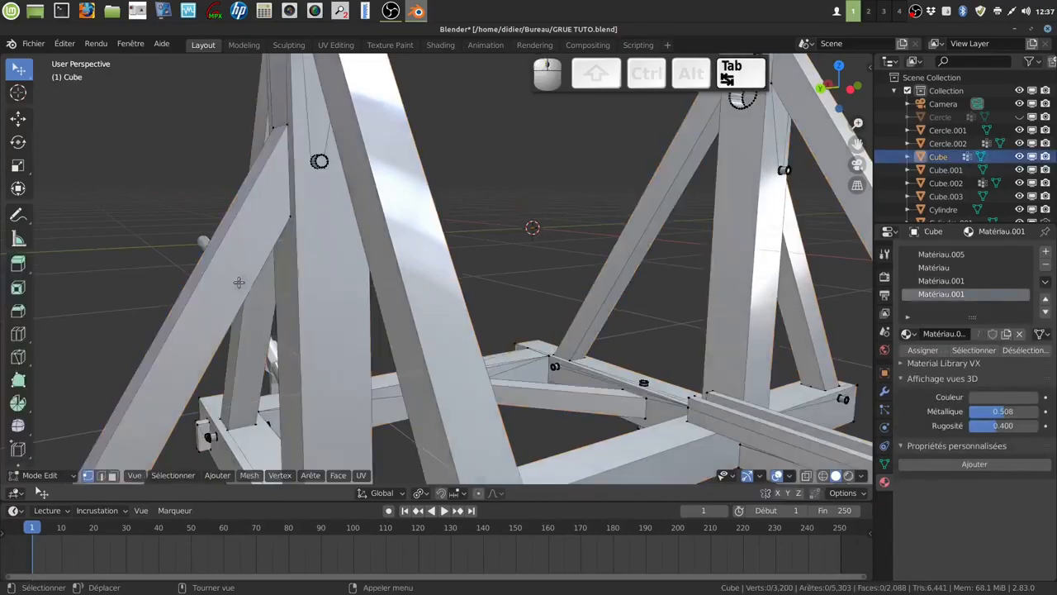
{"action": "middle_click_drag", "start_coordinate": [266, 271], "coordinate": [247, 288]}
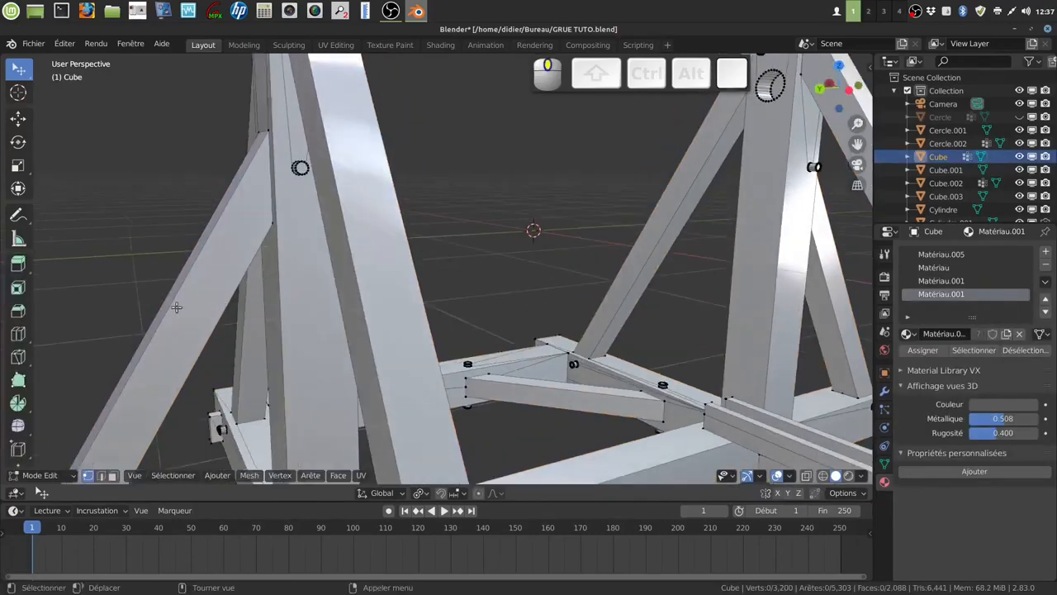
{"action": "left_click", "coordinate": [100, 475]}
Step: Knife-cut an edge across the side face of the near post's outer brace, just below its upper end
{"action": "middle_click_drag", "start_coordinate": [248, 339], "coordinate": [265, 312]}
{"action": "key", "text": "k"}
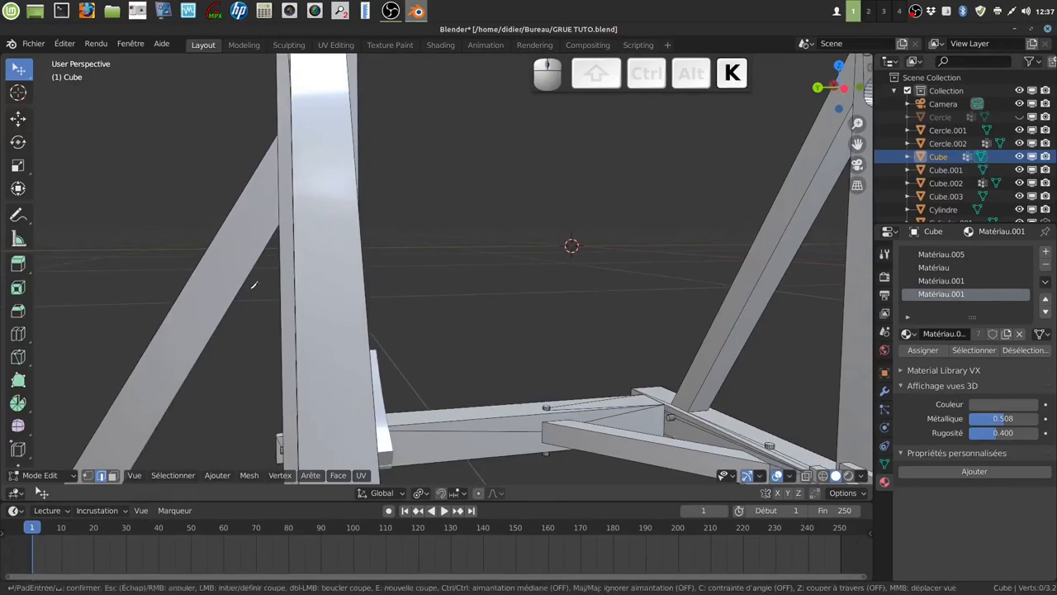
{"action": "left_click", "coordinate": [274, 233]}
{"action": "left_click", "coordinate": [235, 207]}
{"action": "key", "text": "Return"}
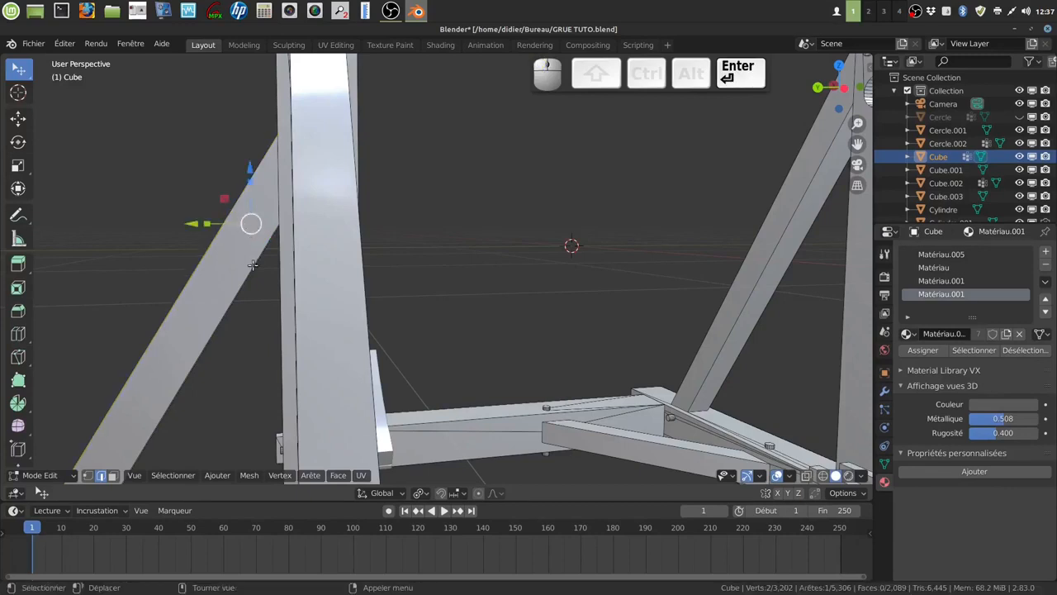
{"action": "key", "text": "a"}
Step: Knife-cut a second edge across the same brace face, parallel to and slightly below the first cut
{"action": "key", "text": "k"}
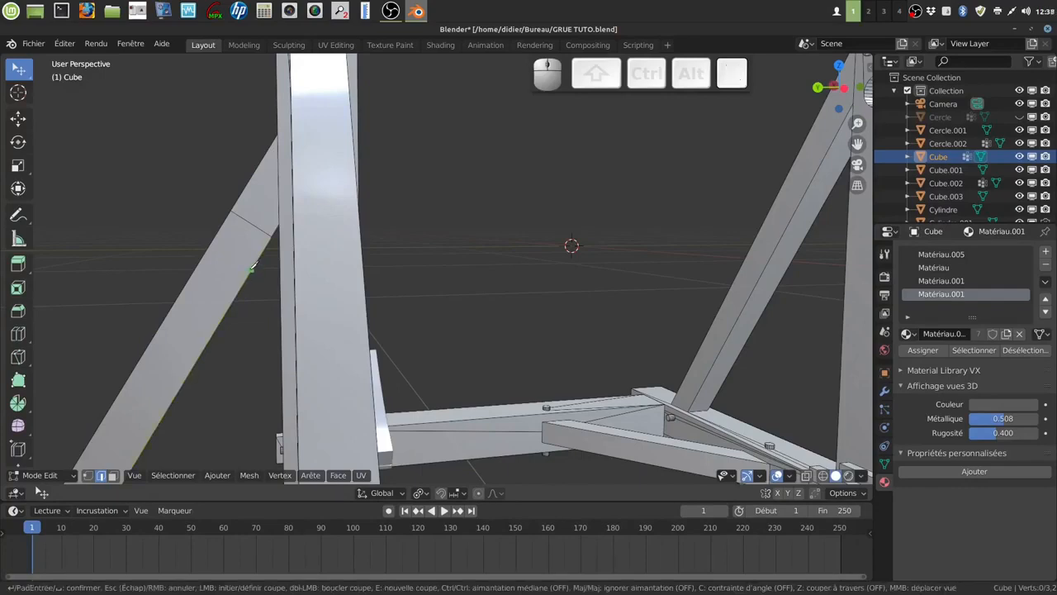
{"action": "left_click", "coordinate": [252, 269]}
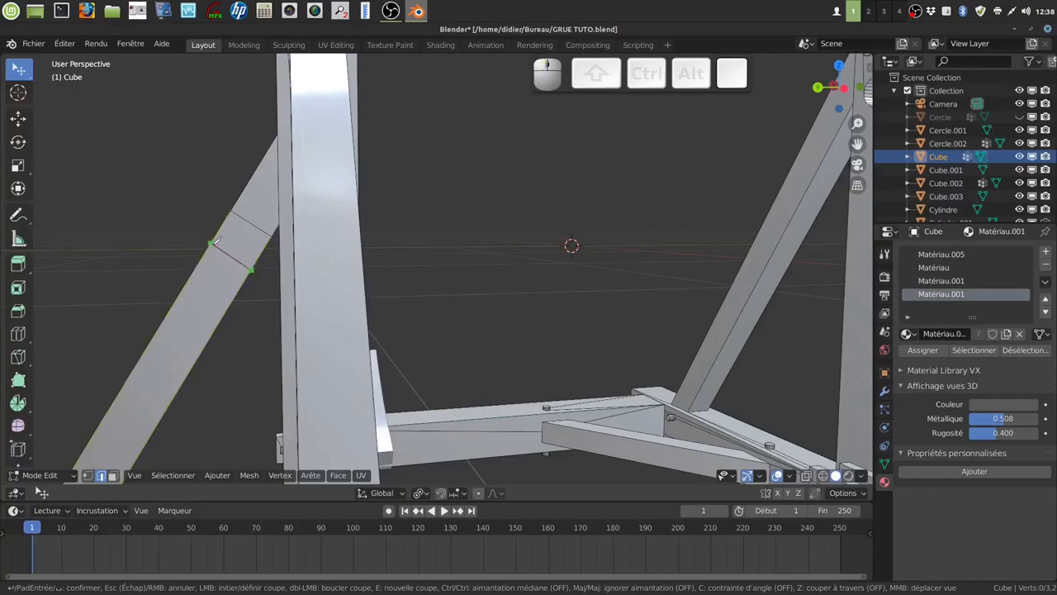
{"action": "left_click", "coordinate": [210, 244]}
{"action": "key", "text": "Return"}
{"action": "middle_click_drag", "start_coordinate": [223, 248], "coordinate": [319, 275]}
{"action": "key", "text": "a"}
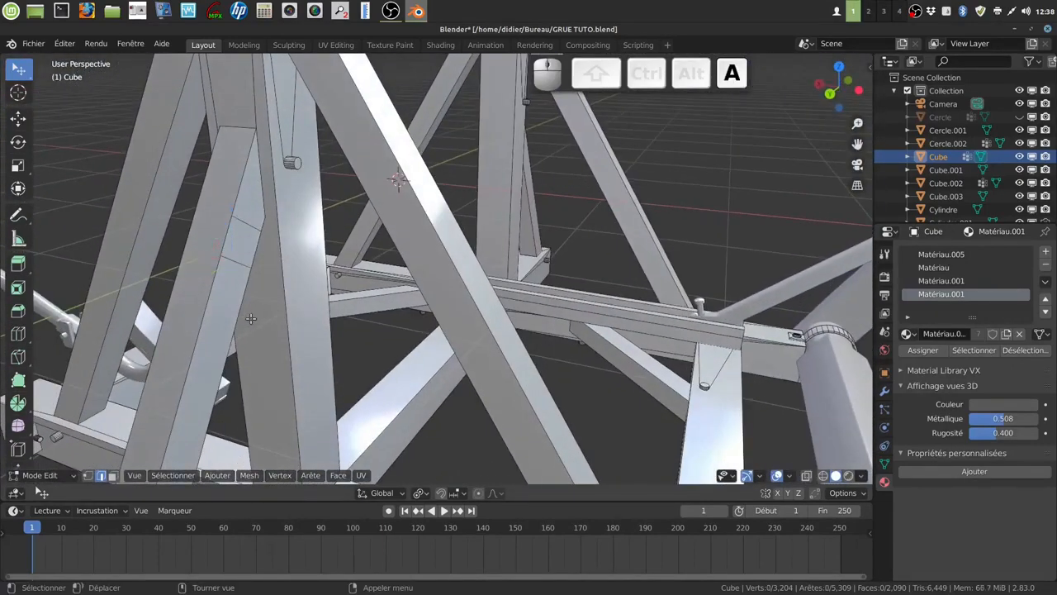
Step: In vertex selection, knife-cut across the brace's outer face, continuing the upper cut from the side face's corner
{"action": "left_click", "coordinate": [88, 475]}
{"action": "key", "text": "k"}
{"action": "left_click", "coordinate": [232, 215]}
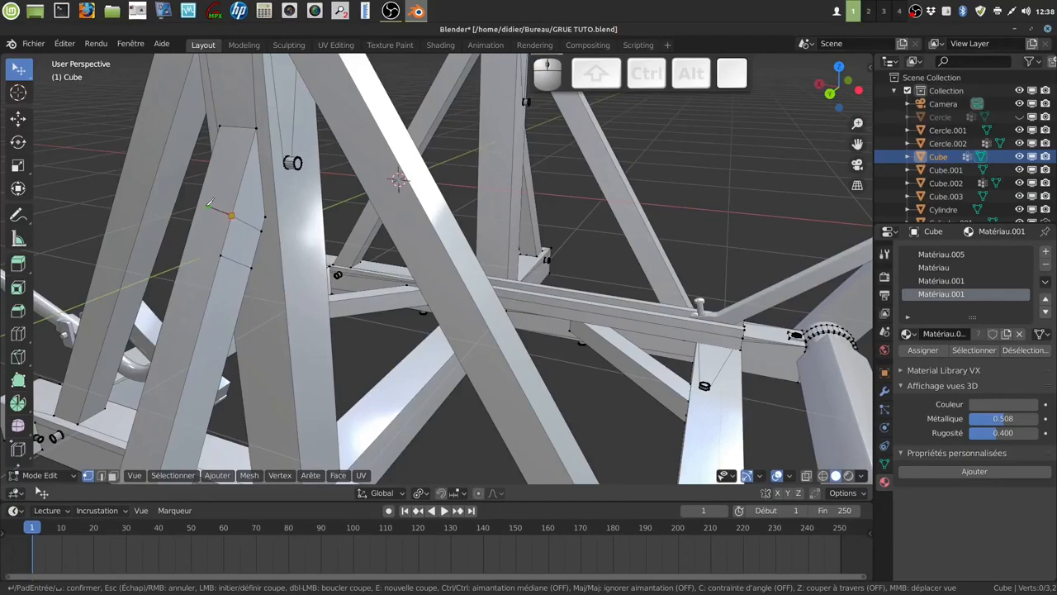
{"action": "left_click", "coordinate": [198, 207]}
{"action": "key", "text": "Return"}
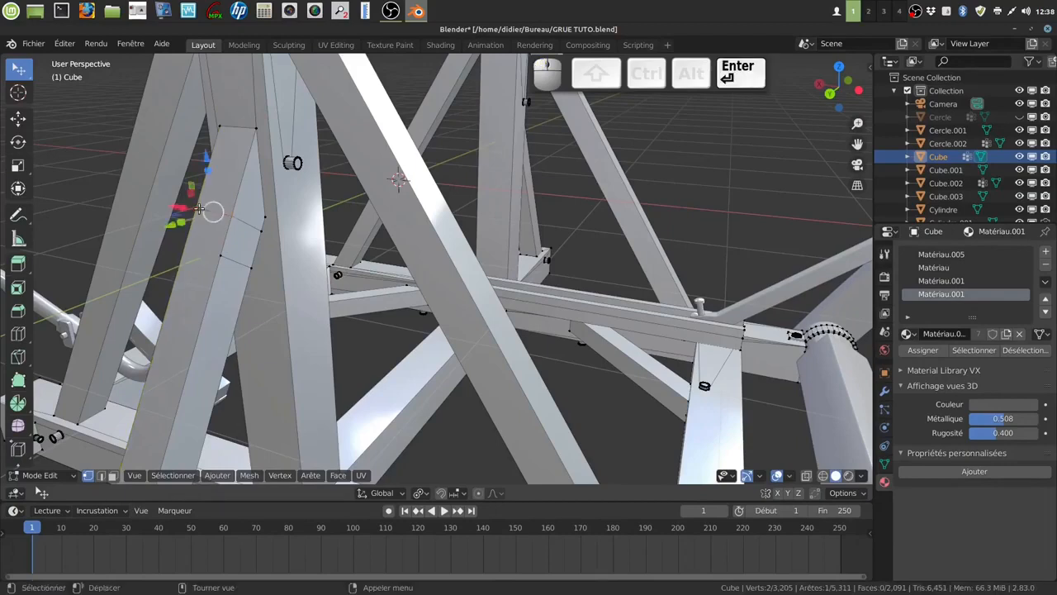
{"action": "key", "text": "a"}
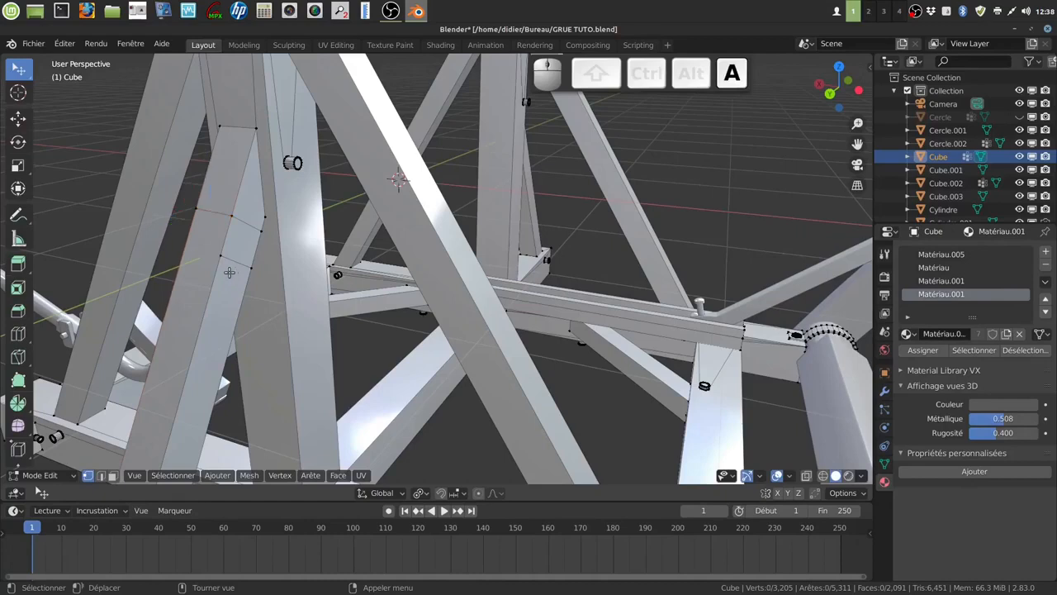
Step: Knife-cut the brace's outer face again, continuing the lower cut parallel to the one above it
{"action": "key", "text": "k"}
{"action": "left_click", "coordinate": [216, 253]}
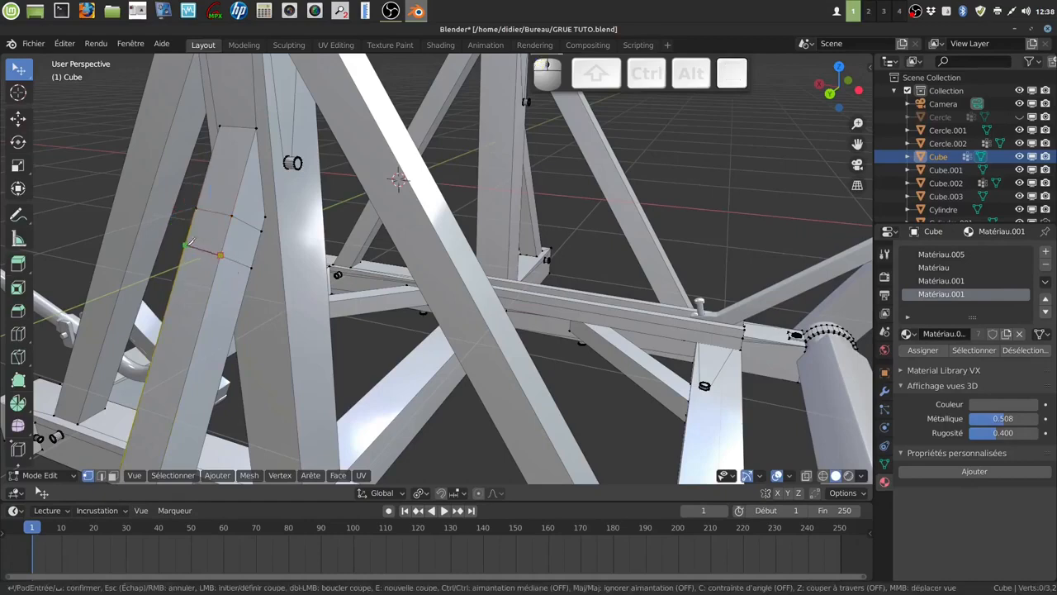
{"action": "left_click", "coordinate": [185, 247]}
{"action": "key", "text": "Return"}
{"action": "middle_click_drag", "start_coordinate": [189, 245], "coordinate": [284, 266]}
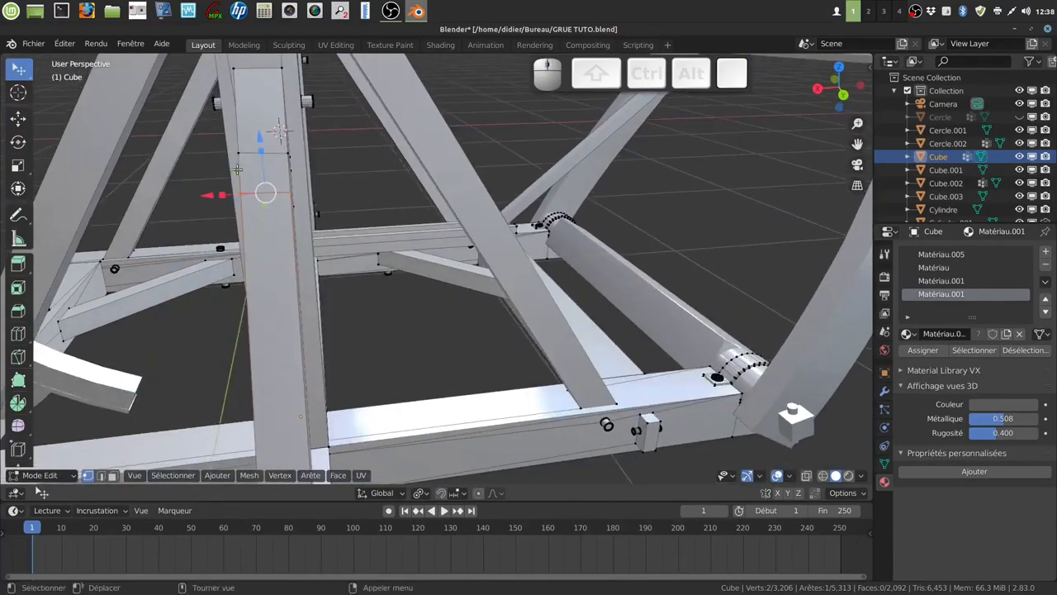
Step: Select the two far corner vertices of the outer-face cuts and edge-slide them by a factor of 0.002
{"action": "key", "text": "a"}
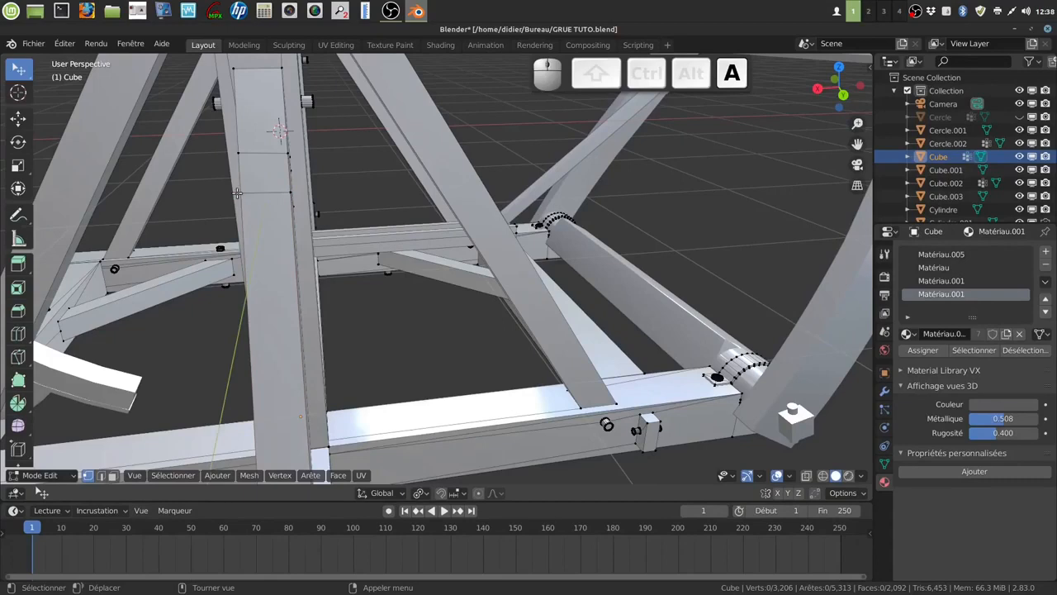
{"action": "left_click", "coordinate": [240, 193]}
{"action": "left_click", "coordinate": [240, 151], "text": "ctrl"}
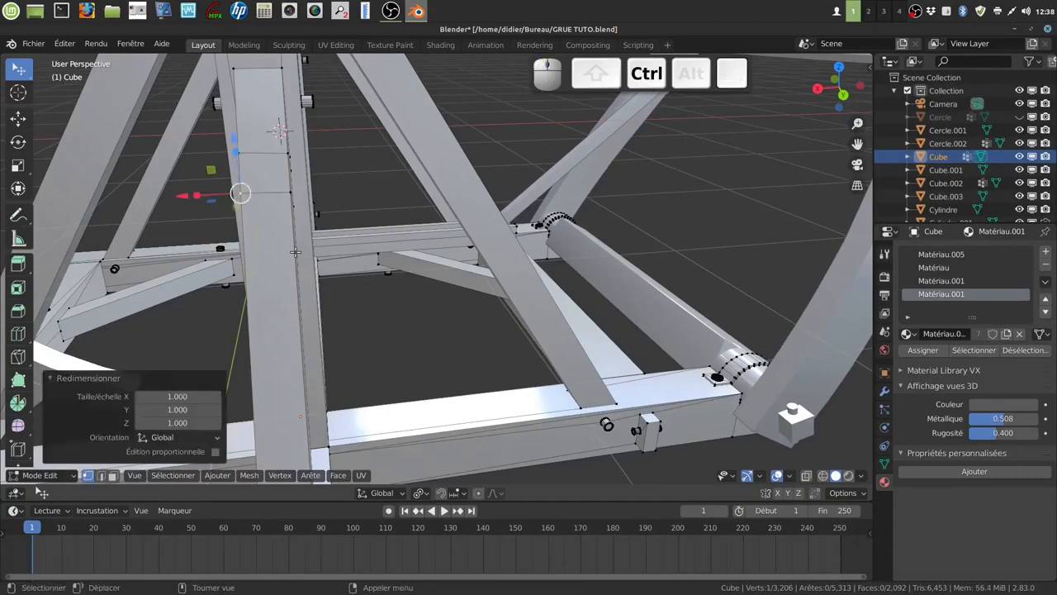
{"action": "left_click", "coordinate": [748, 476]}
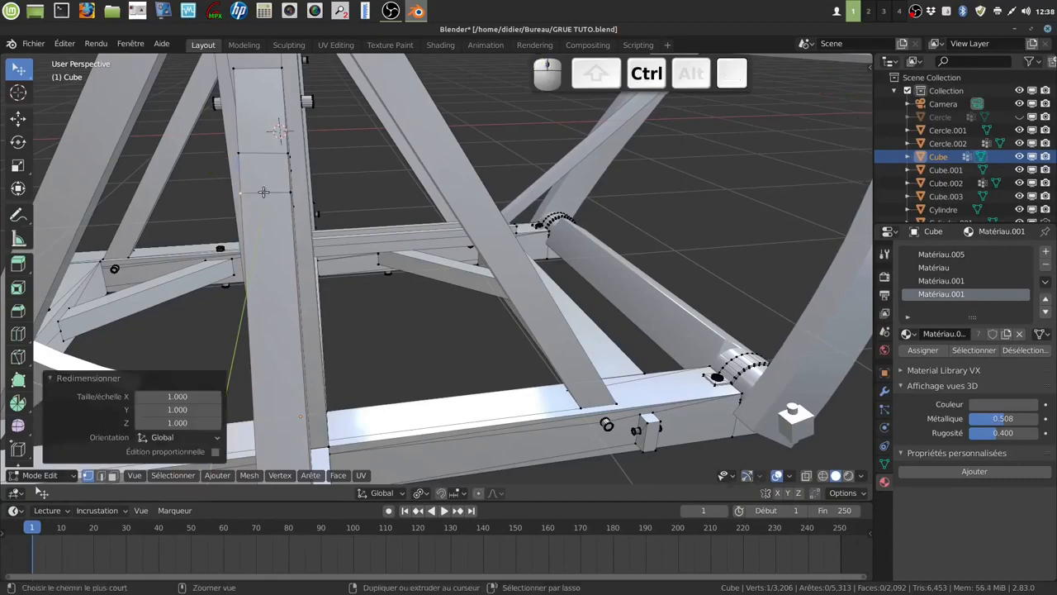
{"action": "left_click", "coordinate": [239, 149], "text": "ctrl"}
{"action": "key", "text": "g"}
{"action": "key", "text": "g"}
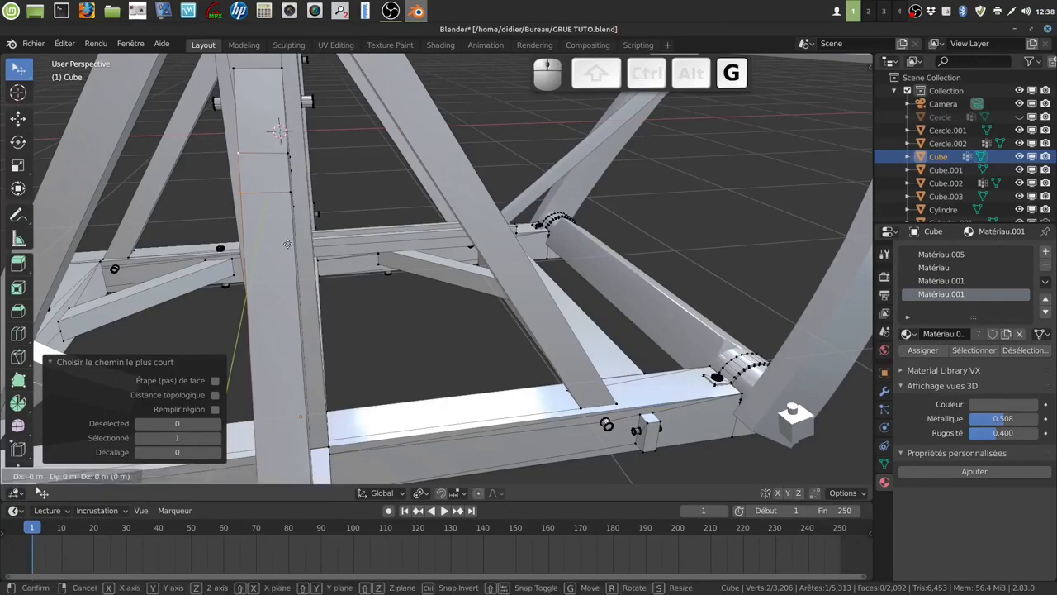
{"action": "left_click", "coordinate": [288, 240]}
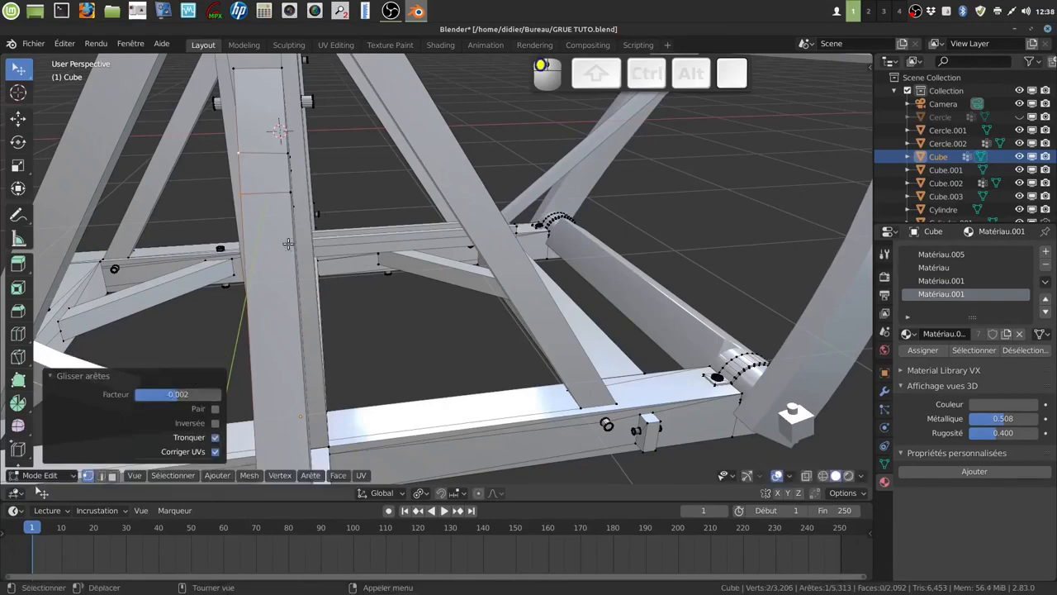
Step: Slide the upper cut's far corner vertex slightly down the brace edge, by a factor of about 0.065
{"action": "key", "text": "a"}
{"action": "left_click", "coordinate": [240, 151]}
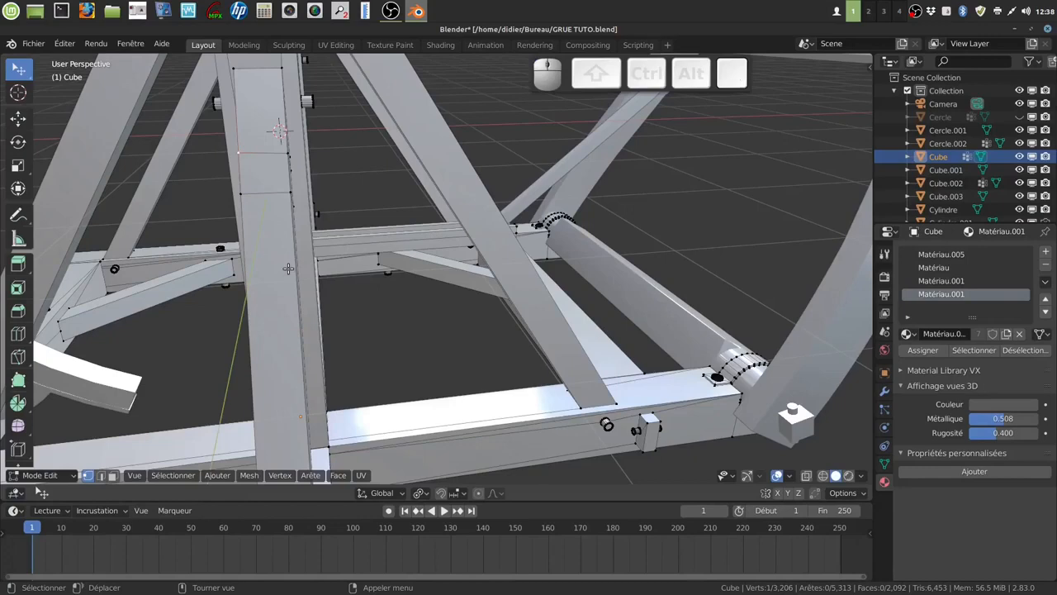
{"action": "key", "text": "g"}
{"action": "key", "text": "g"}
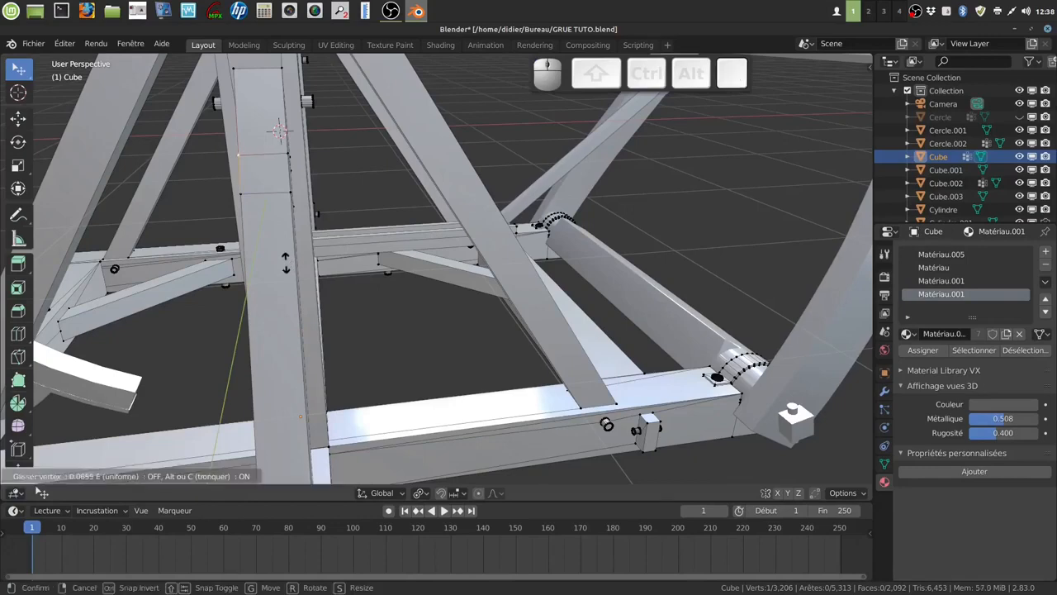
{"action": "left_click", "coordinate": [285, 262]}
{"action": "middle_click_drag", "start_coordinate": [286, 262], "coordinate": [401, 266]}
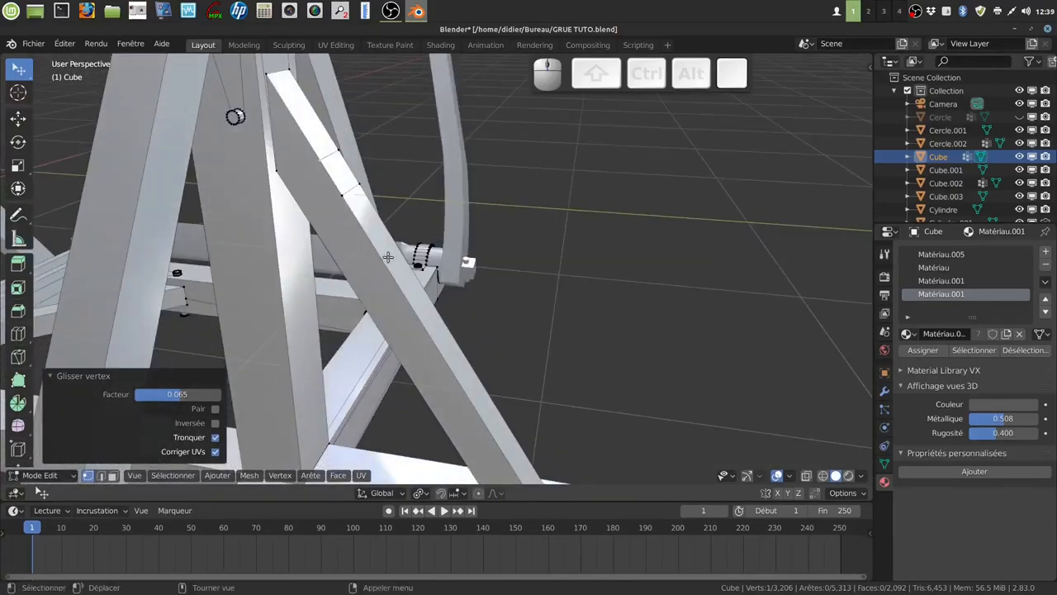
Step: Knife-cut the brace's opposite side face from the end of the upper cut to the inner edge
{"action": "key", "text": "a"}
{"action": "key", "text": "k"}
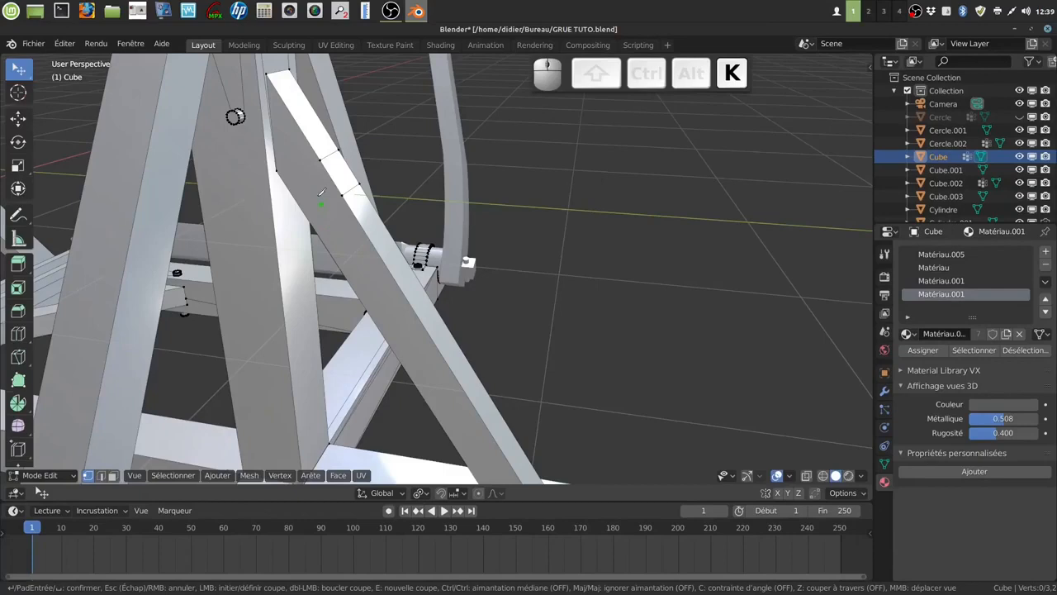
{"action": "left_click", "coordinate": [319, 160]}
{"action": "left_click", "coordinate": [286, 184]}
{"action": "key", "text": "Return"}
{"action": "mouse_move", "coordinate": [351, 230]}
{"action": "middle_mouse_down"}
{"action": "mouse_move", "coordinate": [385, 214]}
{"action": "mouse_move", "coordinate": [365, 224]}
{"action": "middle_mouse_up"}
Step: Knife-cut the same opposite side face from the end of the lower cut, parallel to the upper one
{"action": "key", "text": "a"}
{"action": "key", "text": "k"}
{"action": "left_click", "coordinate": [341, 195]}
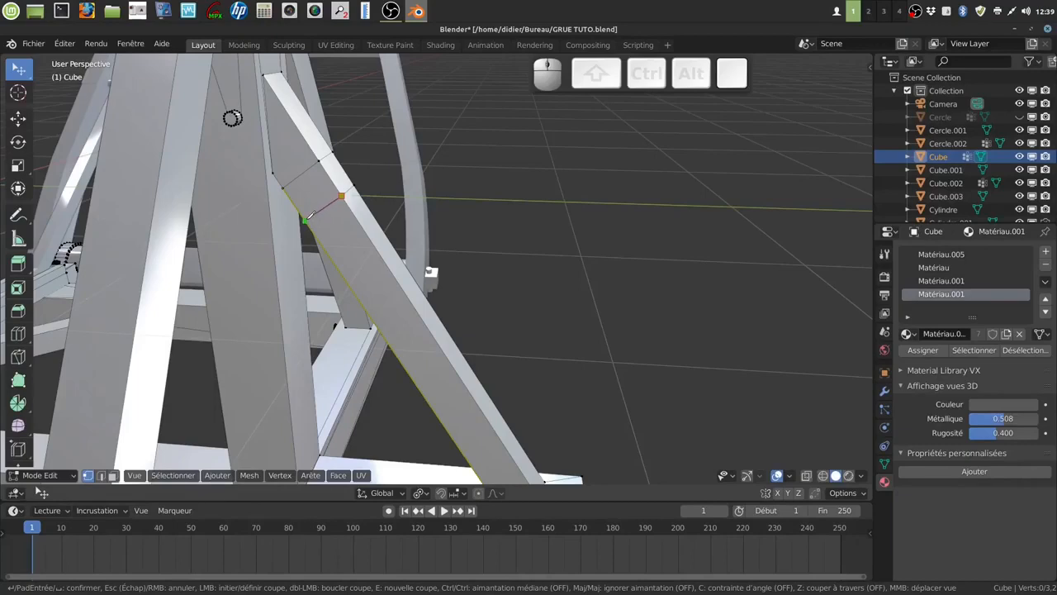
{"action": "left_click", "coordinate": [306, 219]}
{"action": "key", "text": "Return"}
{"action": "mouse_move", "coordinate": [328, 222]}
{"action": "middle_mouse_down"}
{"action": "mouse_move", "coordinate": [383, 174]}
{"action": "mouse_move", "coordinate": [353, 206]}
{"action": "mouse_move", "coordinate": [354, 237]}
{"action": "mouse_move", "coordinate": [355, 226]}
{"action": "mouse_move", "coordinate": [339, 233]}
{"action": "mouse_move", "coordinate": [342, 219]}
{"action": "mouse_move", "coordinate": [330, 240]}
{"action": "middle_mouse_up"}
Step: Connect the upper and lower pairs of cut vertices across the brace's underside, closing both cut lines around it
{"action": "key", "text": "alt+z"}
{"action": "key", "text": "alt+z"}
{"action": "key", "text": "a"}
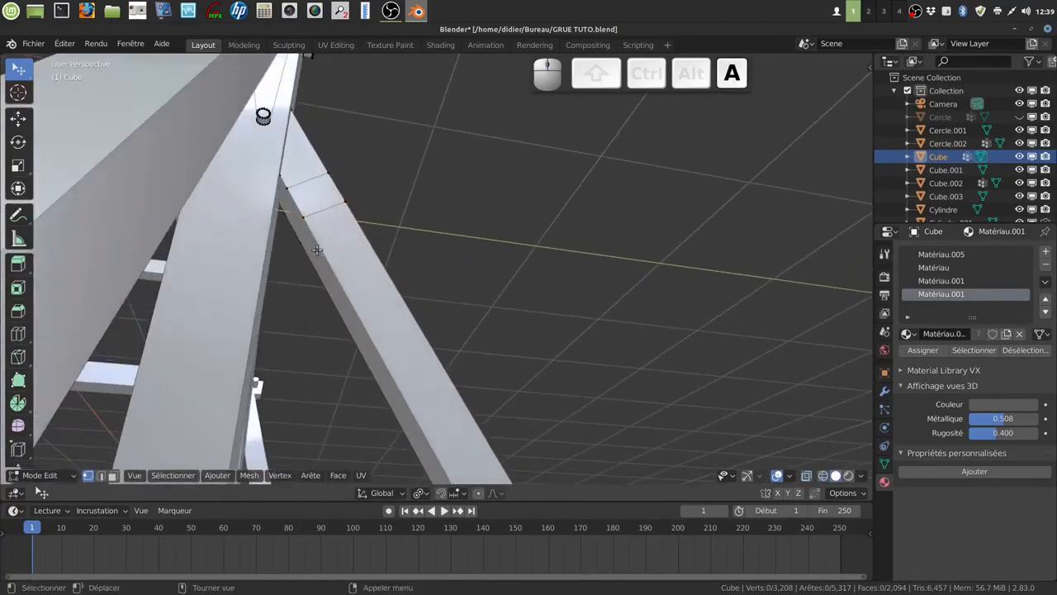
{"action": "left_click", "coordinate": [288, 189]}
{"action": "middle_click_drag", "start_coordinate": [314, 246], "coordinate": [235, 201]}
{"action": "left_click", "coordinate": [223, 197], "text": "shift"}
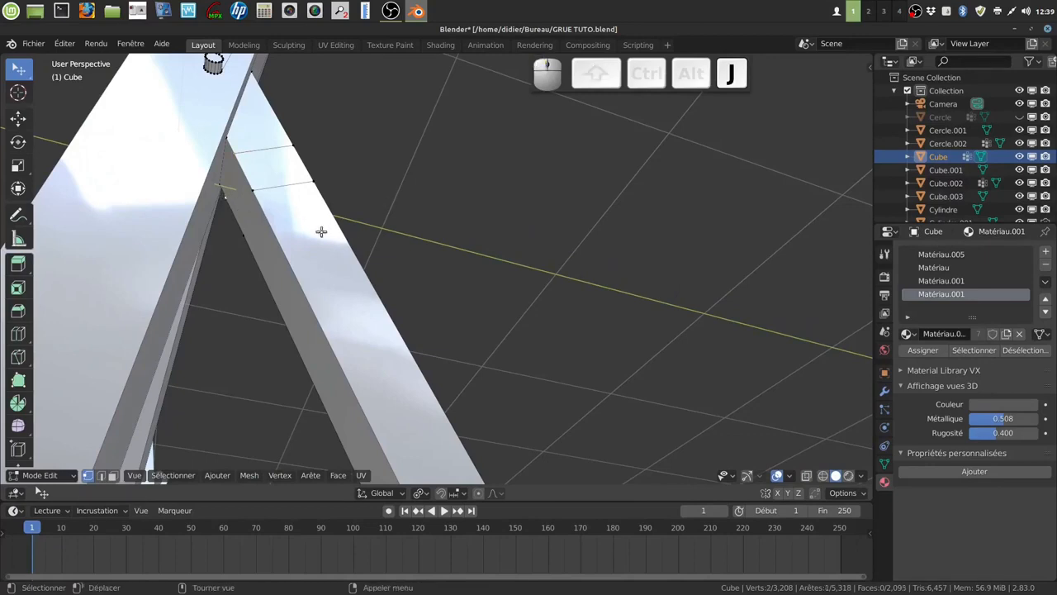
{"action": "left_click", "coordinate": [259, 237]}
{"action": "left_click", "coordinate": [244, 235], "text": "shift"}
{"action": "middle_click_drag", "start_coordinate": [386, 220], "coordinate": [291, 299]}
Step: In face selection, select the band of faces between the cuts and extrude it along its normals with an offset of -0.0172 m
{"action": "scroll", "coordinate": [290, 300], "scroll_direction": "down", "scroll_amount": 3}
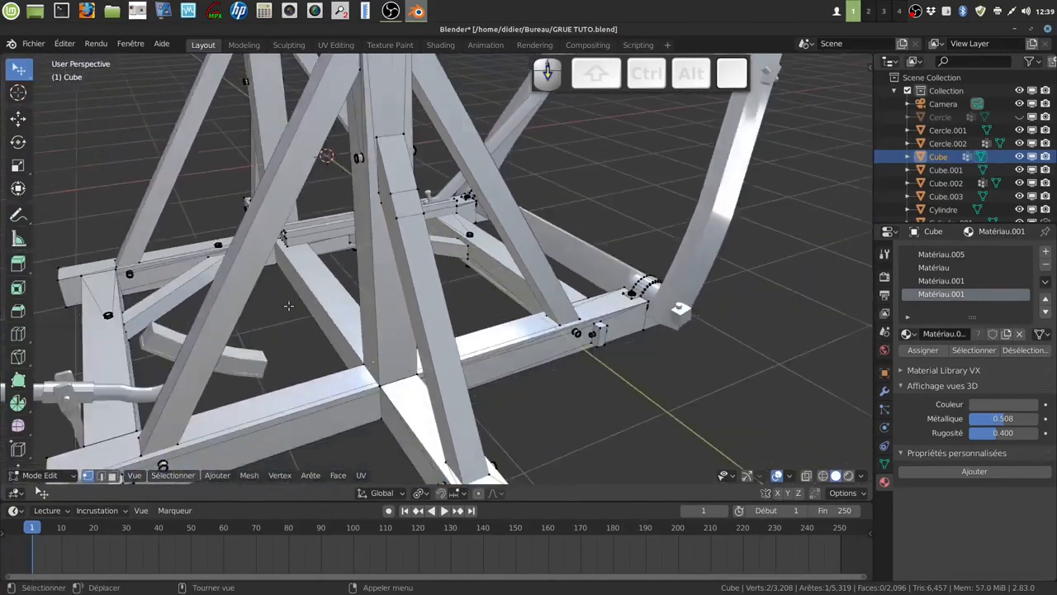
{"action": "middle_click_drag", "start_coordinate": [401, 263], "coordinate": [289, 231], "text": "shift"}
{"action": "key", "text": "a"}
{"action": "key", "text": "3"}
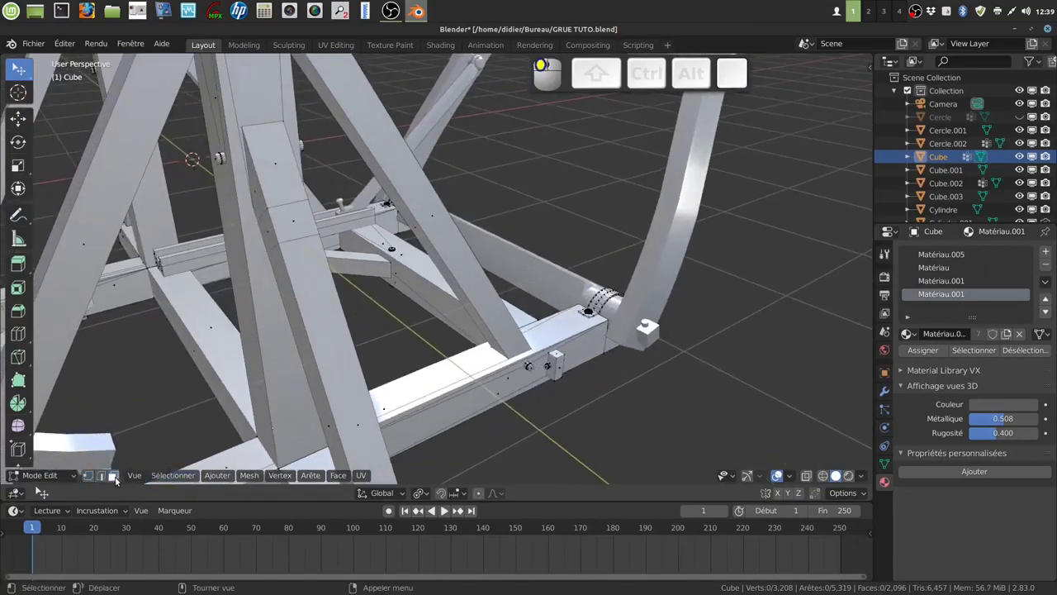
{"action": "left_click", "coordinate": [277, 228], "text": "alt"}
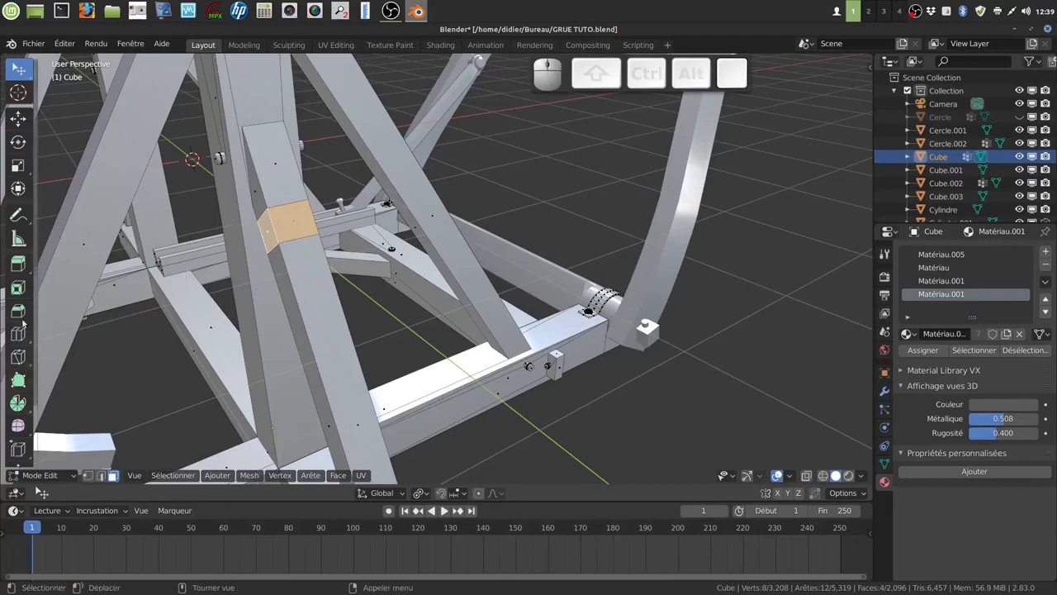
{"action": "left_click_drag", "start_coordinate": [18, 266], "coordinate": [74, 295]}
{"action": "scroll", "coordinate": [387, 226], "scroll_direction": "down", "scroll_amount": 5}
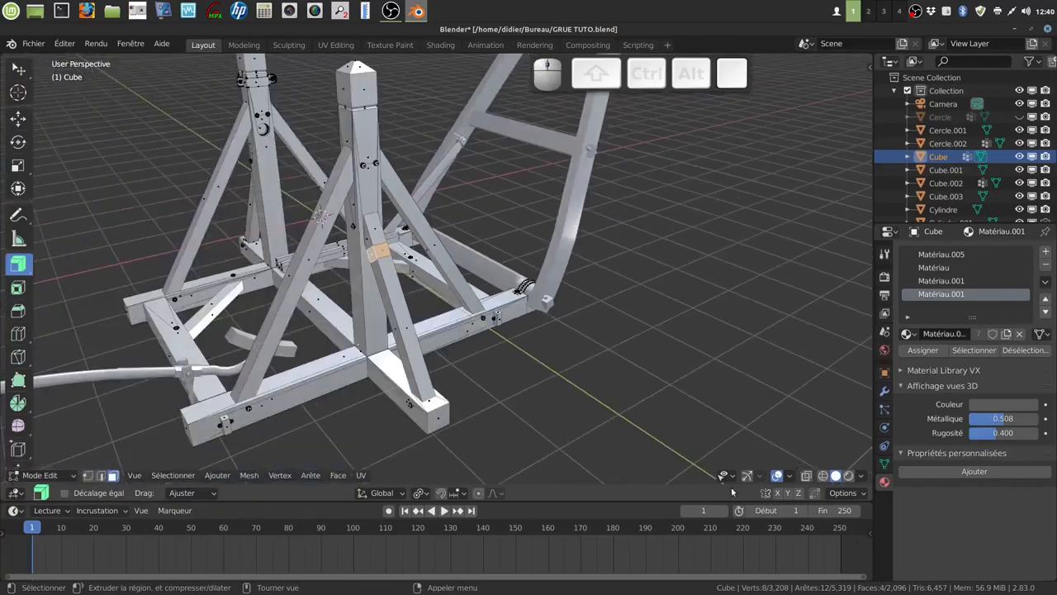
{"action": "left_click", "coordinate": [747, 476]}
{"action": "scroll", "coordinate": [468, 349], "scroll_direction": "up", "scroll_amount": 5}
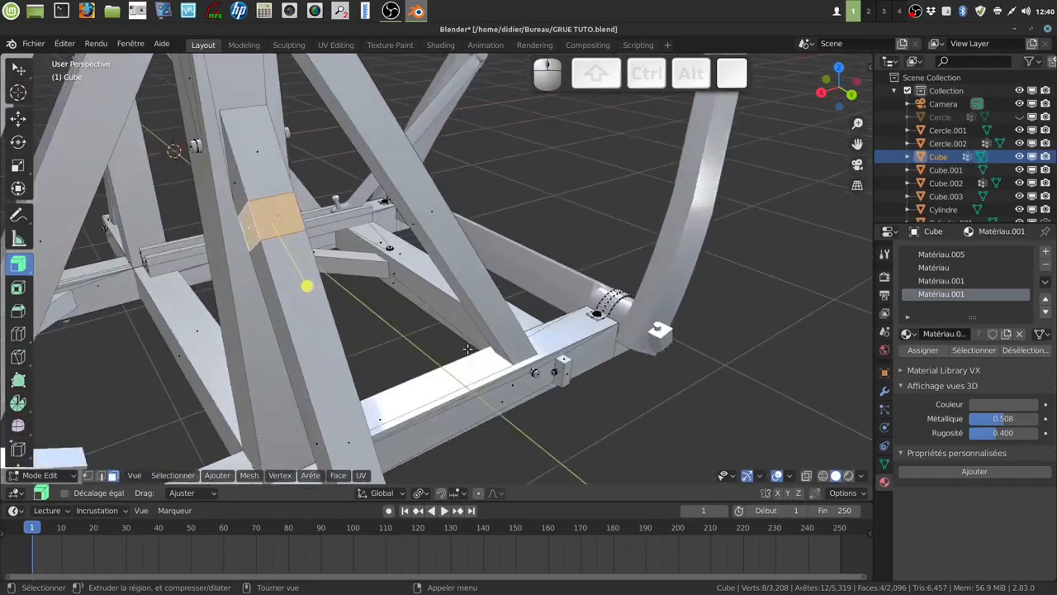
{"action": "middle_click_drag", "start_coordinate": [415, 328], "coordinate": [445, 328]}
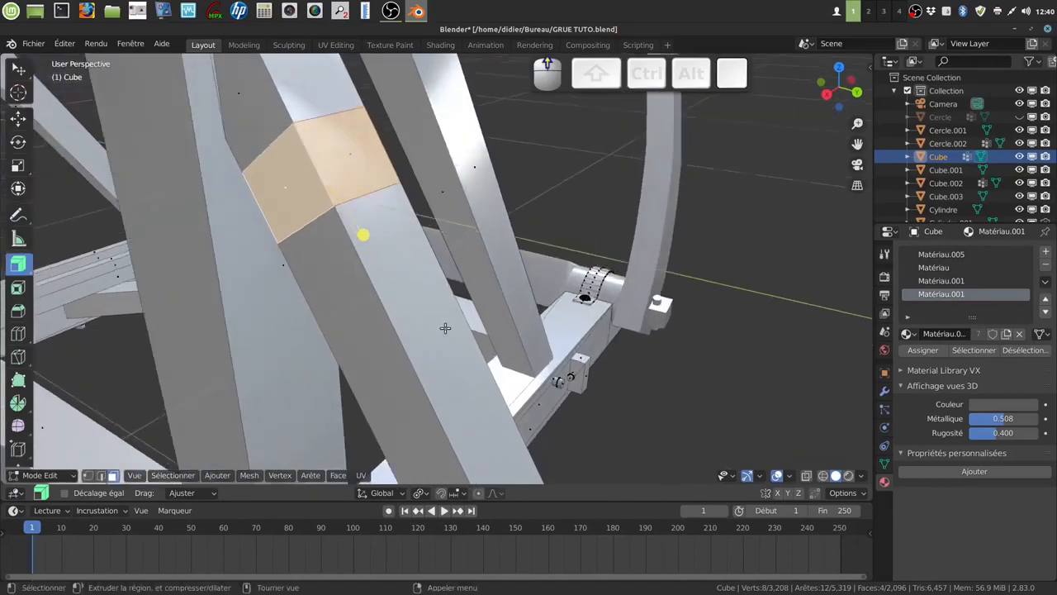
{"action": "left_click_drag", "start_coordinate": [362, 237], "coordinate": [370, 235]}
Step: Grow the selection to the whole brace collar and replace the old vertex group with a new one for these faces
{"action": "middle_click_drag", "start_coordinate": [401, 265], "coordinate": [568, 228]}
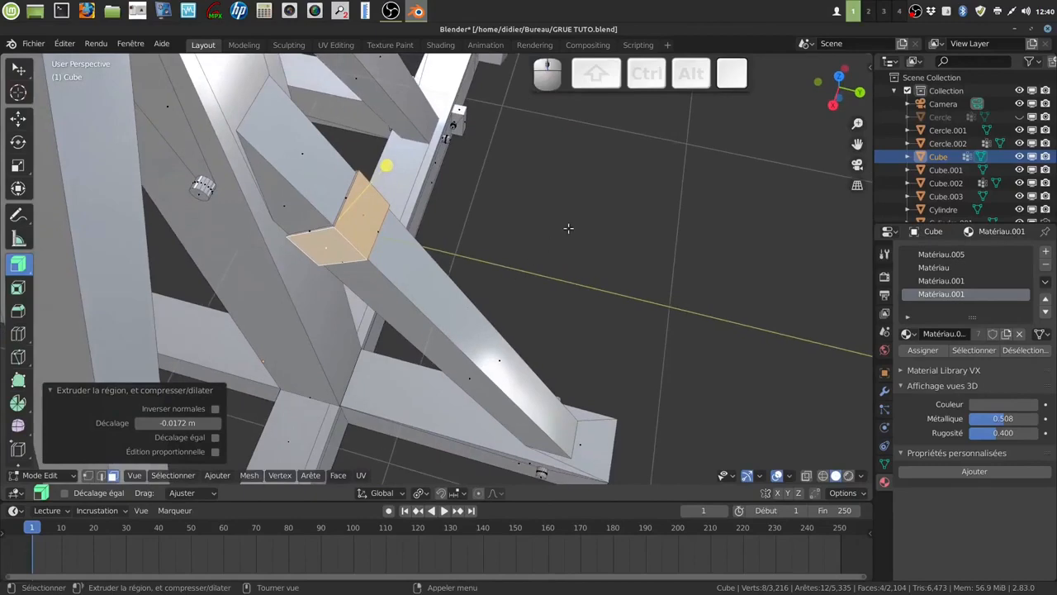
{"action": "key", "text": "ctrl"}
{"action": "key", "text": "ctrl+KP_Add"}
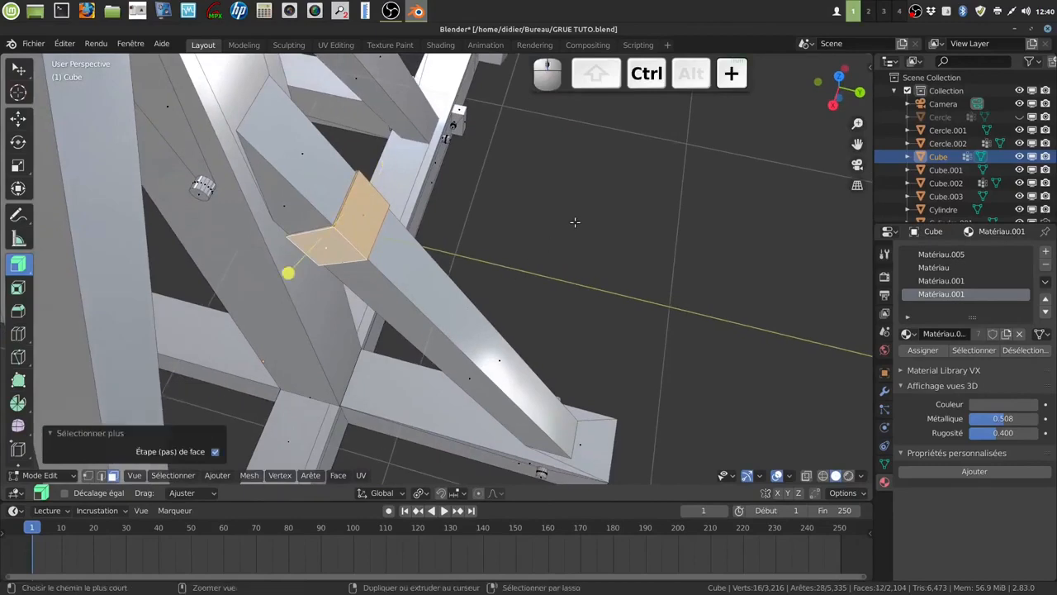
{"action": "left_click", "coordinate": [18, 71]}
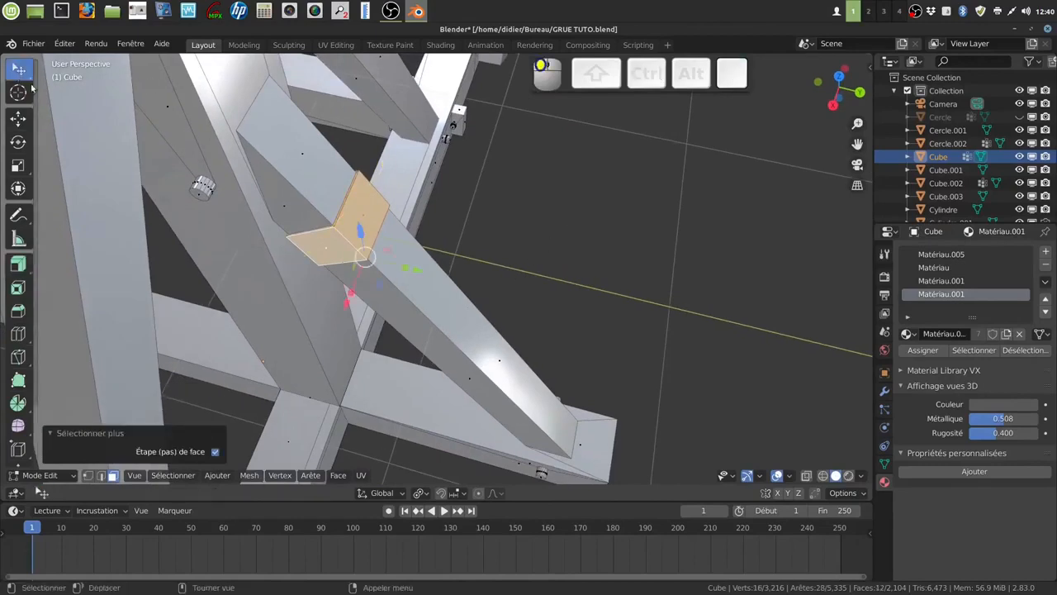
{"action": "left_click", "coordinate": [884, 465]}
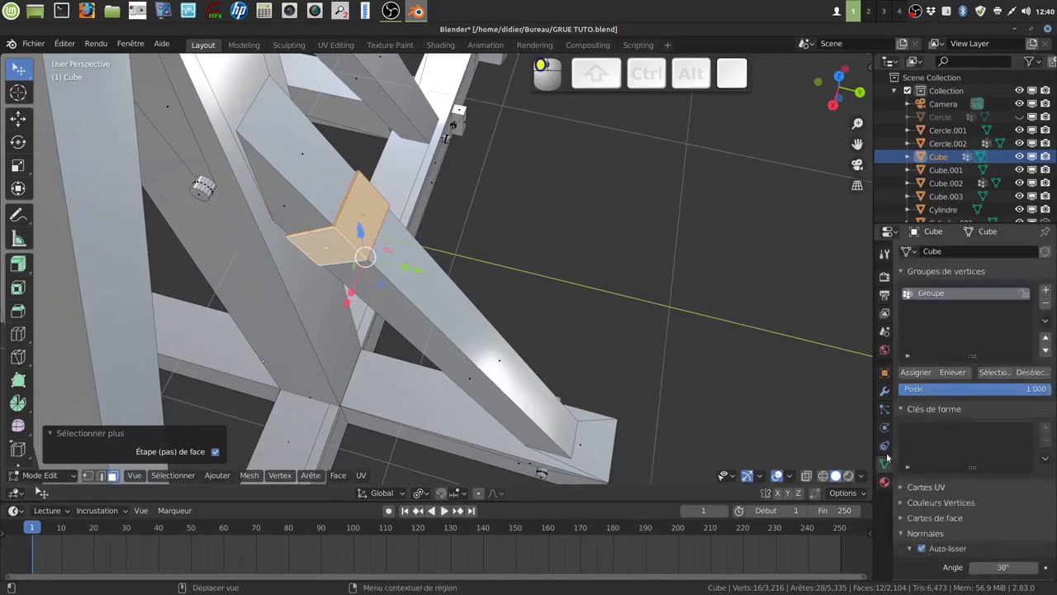
{"action": "left_click", "coordinate": [1046, 304]}
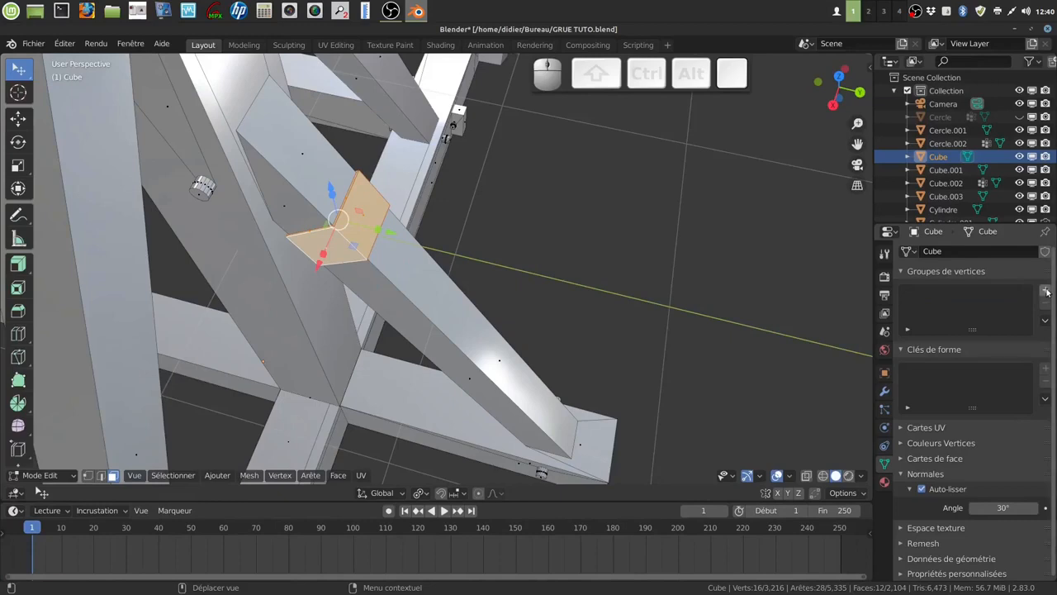
{"action": "left_click", "coordinate": [1046, 291]}
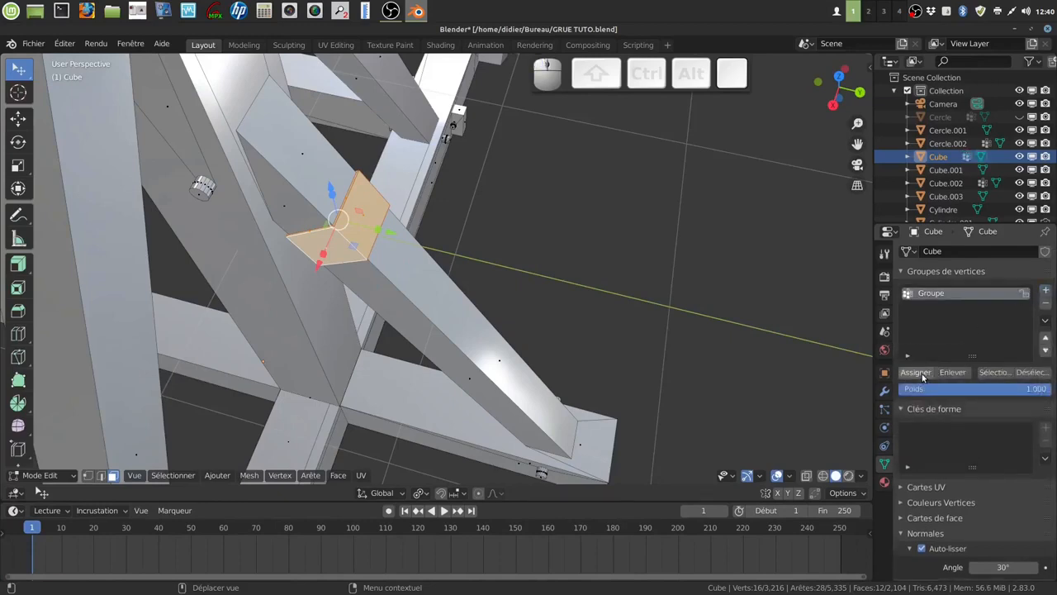
Step: Knife-cut two parallel lines along the brace direction on the collar's side face, marking a narrow strip near its middle
{"action": "middle_click_drag", "start_coordinate": [496, 215], "coordinate": [590, 175]}
{"action": "scroll", "coordinate": [590, 175], "scroll_direction": "down", "scroll_amount": 1}
{"action": "scroll", "coordinate": [590, 175], "scroll_direction": "down", "scroll_amount": 3}
{"action": "middle_click_drag", "start_coordinate": [687, 140], "coordinate": [663, 138]}
{"action": "middle_click_drag", "start_coordinate": [663, 138], "coordinate": [479, 253], "text": "shift"}
{"action": "scroll", "coordinate": [487, 260], "scroll_direction": "up", "scroll_amount": 2}
{"action": "middle_click_drag", "start_coordinate": [479, 253], "coordinate": [441, 246], "text": "shift"}
{"action": "scroll", "coordinate": [473, 253], "scroll_direction": "up", "scroll_amount": 4}
{"action": "key", "text": "alt+a"}
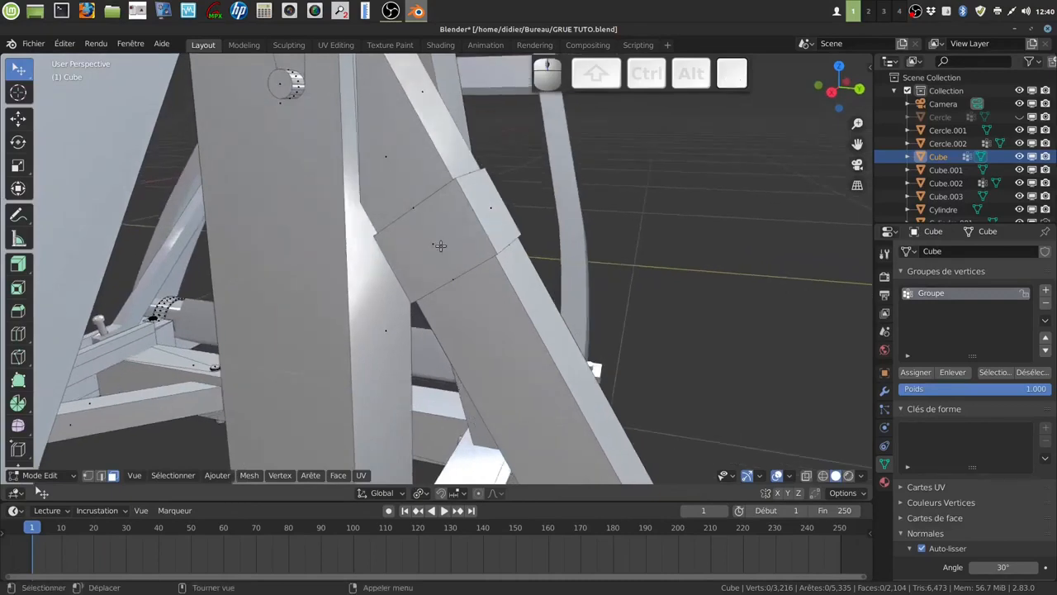
{"action": "key", "text": "k"}
{"action": "left_click", "coordinate": [426, 200]}
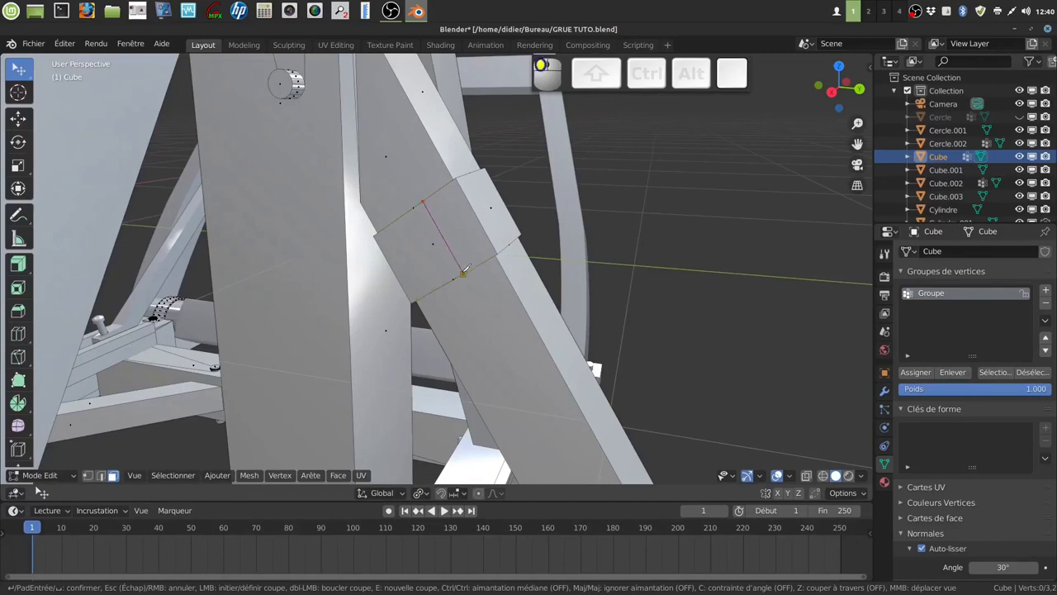
{"action": "left_click", "coordinate": [463, 273]}
{"action": "key", "text": "Return"}
{"action": "key", "text": "k"}
{"action": "left_click", "coordinate": [449, 282]}
{"action": "key", "text": "Return"}
Step: Extrude the narrow strip face on the collar's side and move it 0.12108 m along global X to form a tab
{"action": "middle_click_drag", "start_coordinate": [471, 273], "coordinate": [426, 282]}
{"action": "left_click", "coordinate": [113, 477]}
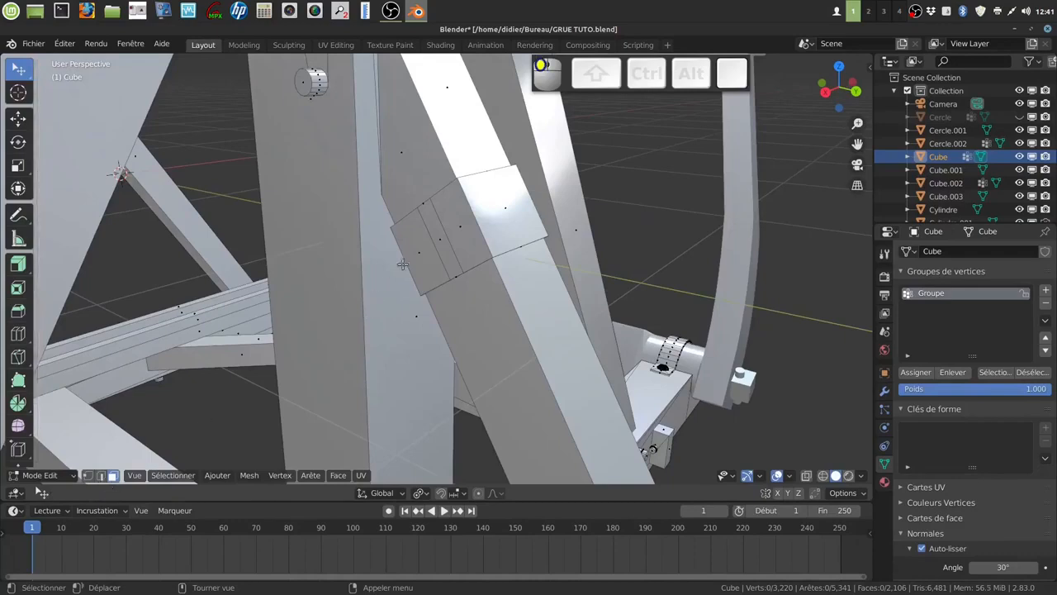
{"action": "left_click", "coordinate": [444, 238]}
{"action": "middle_click_drag", "start_coordinate": [445, 239], "coordinate": [463, 293]}
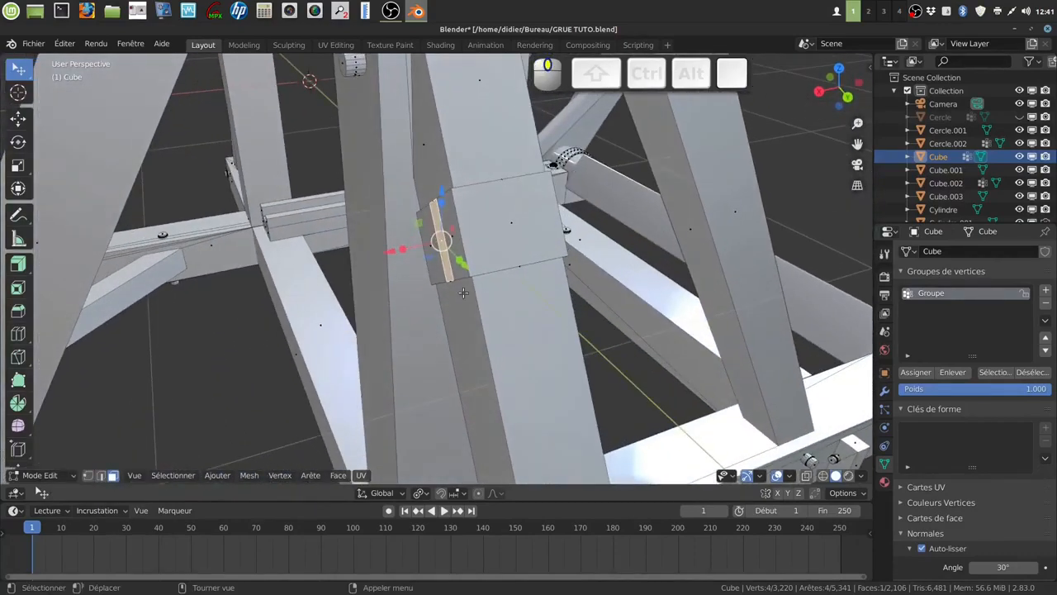
{"action": "key", "text": "e"}
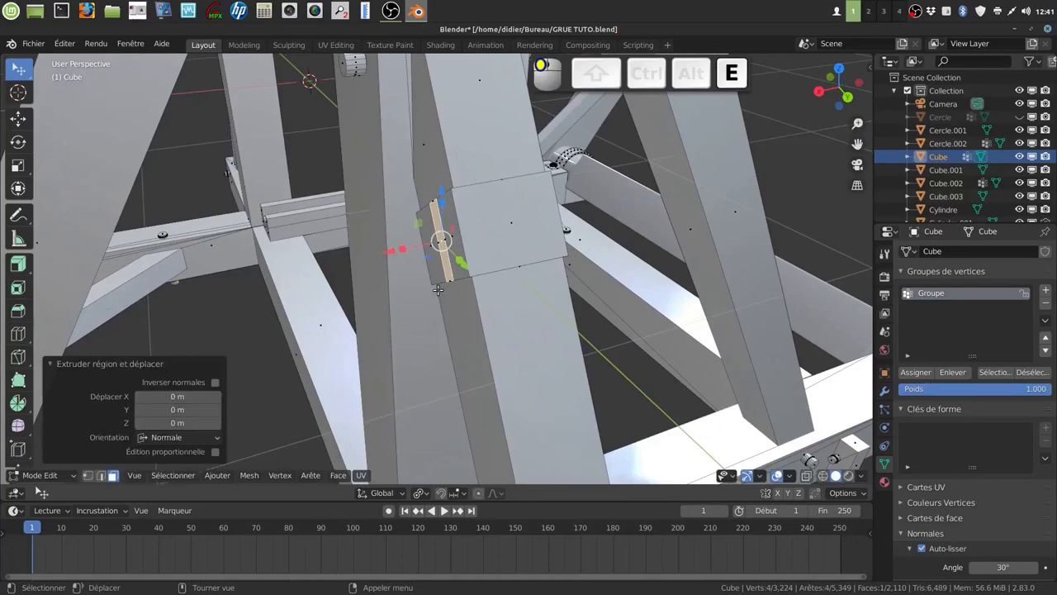
{"action": "left_click", "coordinate": [356, 266]}
{"action": "middle_click_drag", "start_coordinate": [356, 266], "coordinate": [483, 260]}
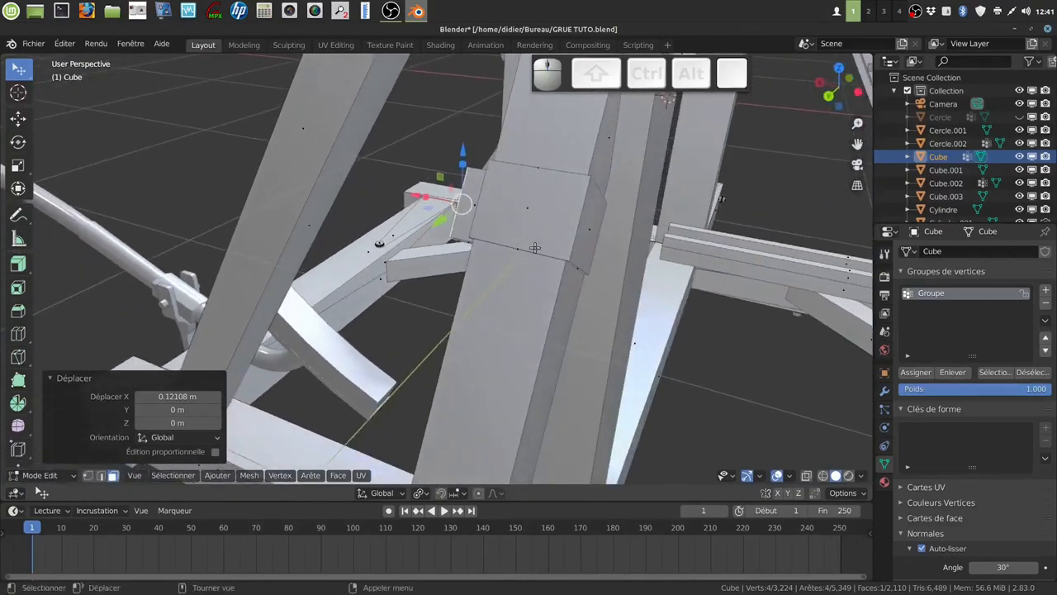
Step: Knife-cut two parallel lines along the brace direction on the collar's opposite side face, marking a narrow strip near its middle
{"action": "middle_click_drag", "start_coordinate": [567, 262], "coordinate": [345, 201], "text": "shift"}
{"action": "key", "text": "alt+a"}
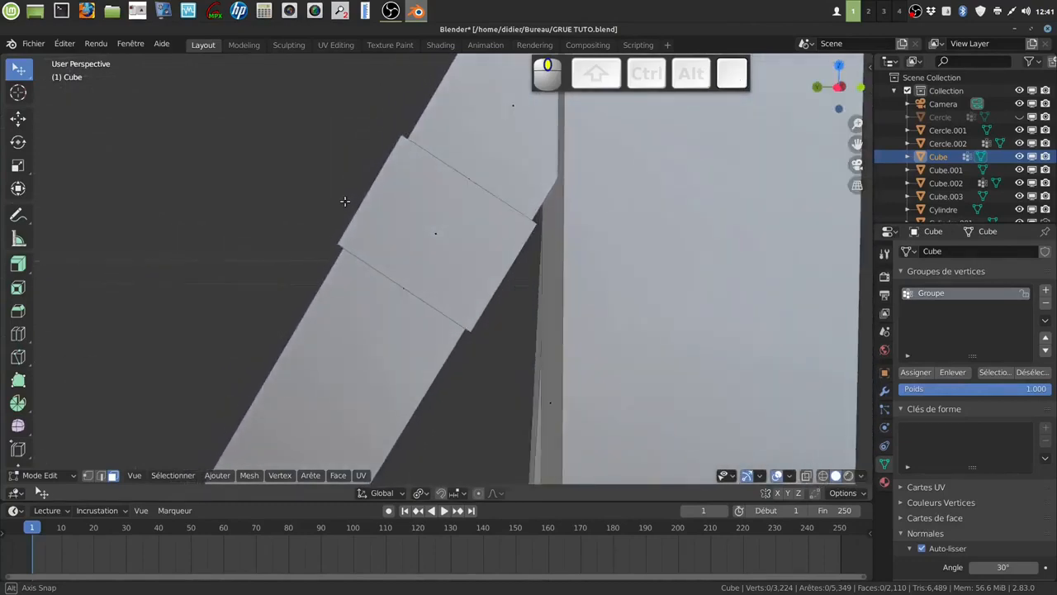
{"action": "left_click", "coordinate": [87, 475]}
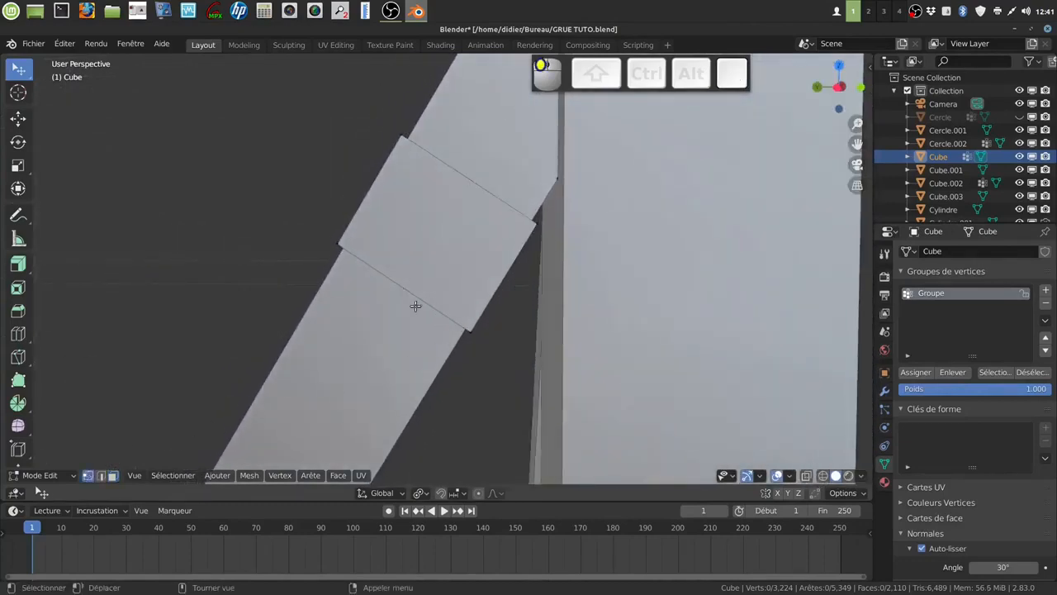
{"action": "key", "text": "k"}
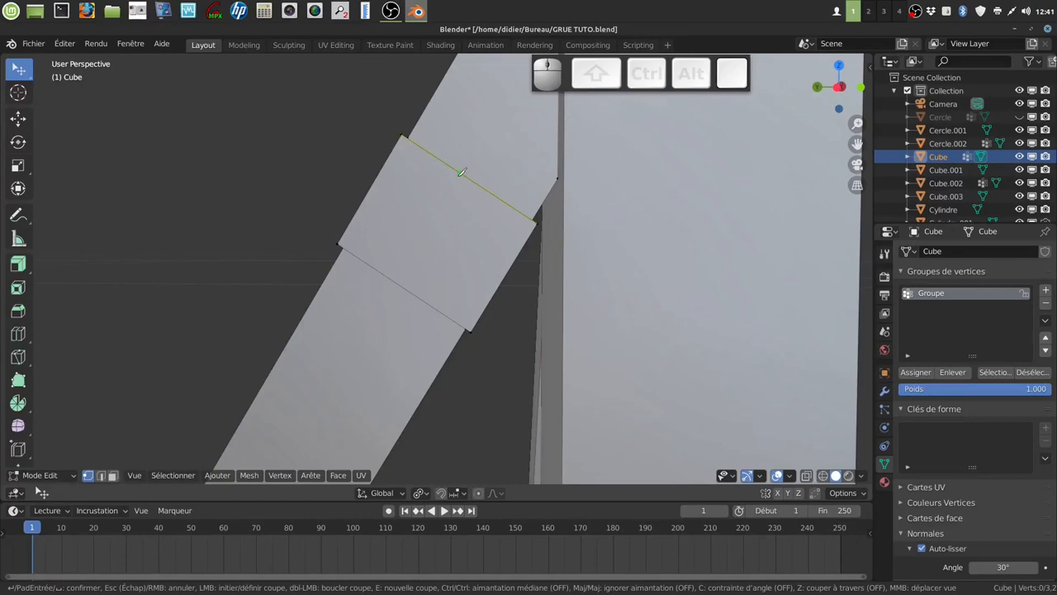
{"action": "left_click", "coordinate": [452, 189]}
{"action": "key", "text": "Return"}
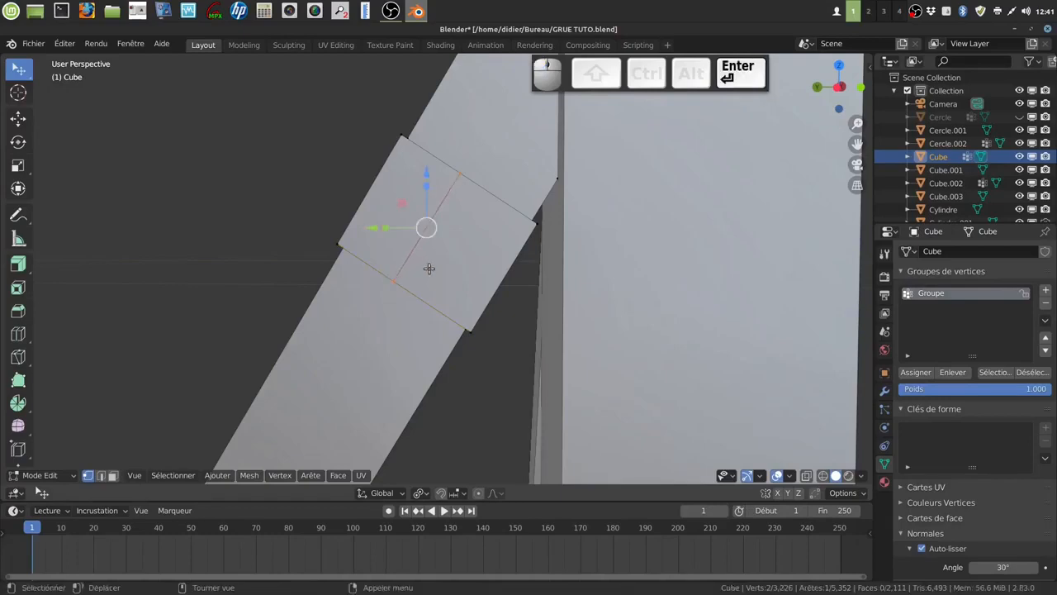
{"action": "key", "text": "a"}
{"action": "key", "text": "k"}
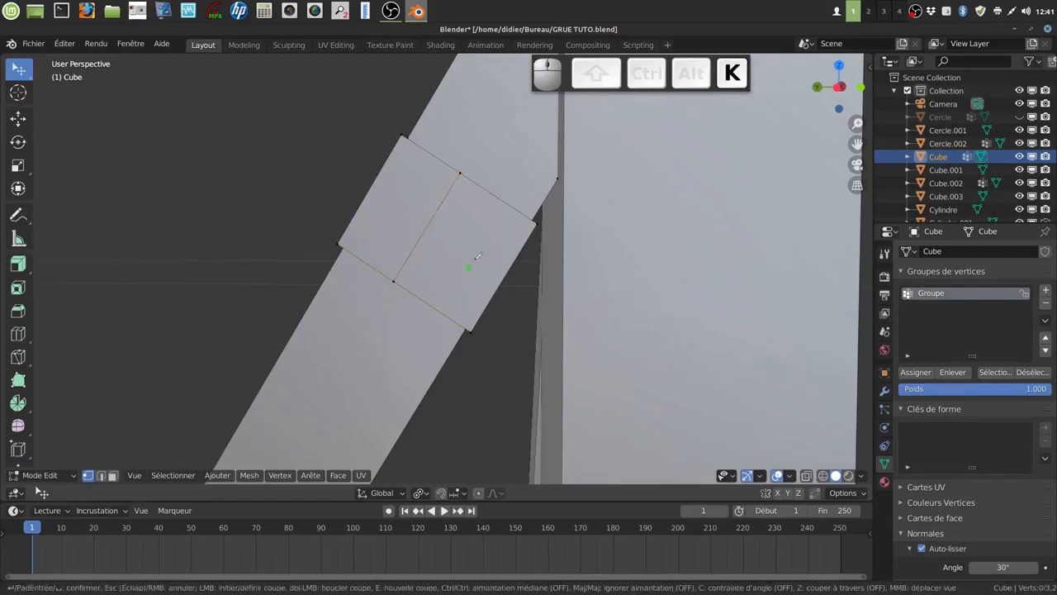
{"action": "left_click", "coordinate": [486, 189]}
{"action": "left_click", "coordinate": [418, 296]}
{"action": "key", "text": "Return"}
Step: Extrude the narrow strip face on the collar's opposite side and move it -0.1015 m along global X to form a second tab
{"action": "middle_click_drag", "start_coordinate": [428, 285], "coordinate": [482, 298]}
{"action": "key", "text": "a"}
{"action": "key", "text": "a"}
{"action": "left_click", "coordinate": [113, 476]}
{"action": "left_click", "coordinate": [448, 240]}
{"action": "middle_click_drag", "start_coordinate": [448, 240], "coordinate": [485, 308]}
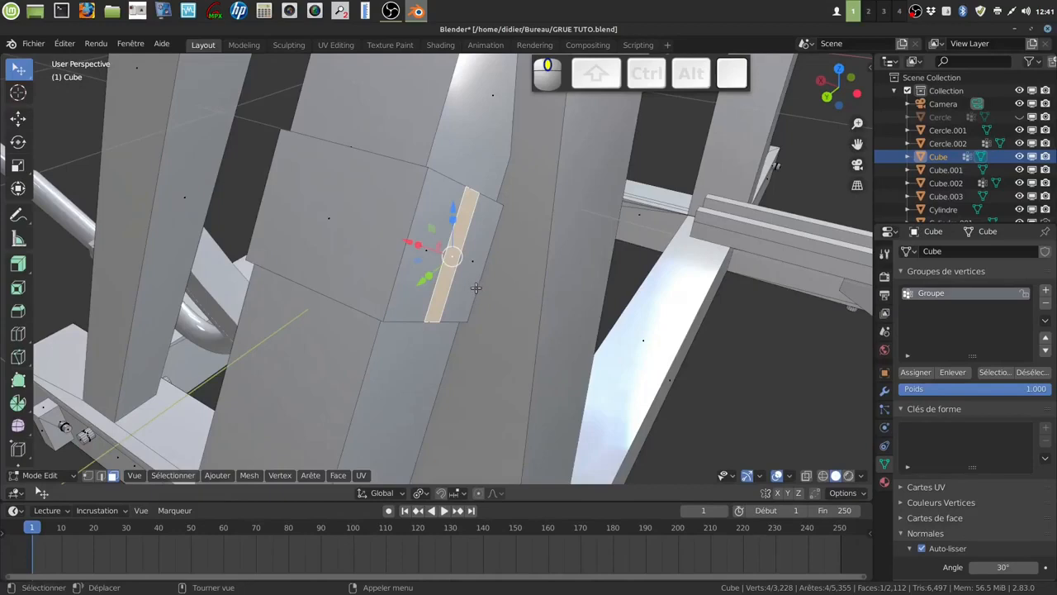
{"action": "key", "text": "z"}
{"action": "key", "text": "z"}
{"action": "key", "text": "e"}
{"action": "right_click", "coordinate": [402, 223]}
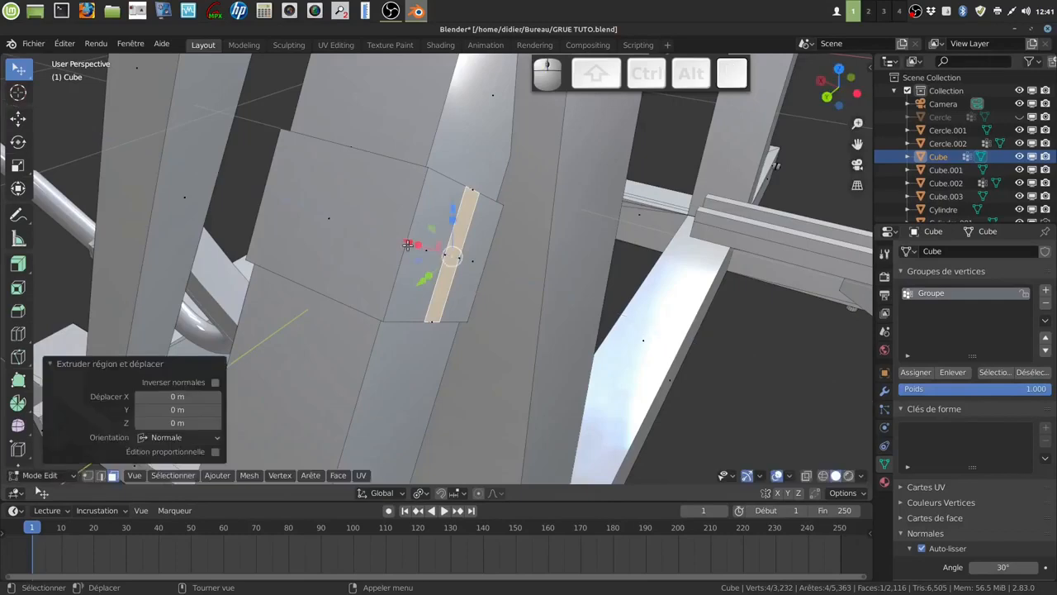
{"action": "key", "text": "g"}
{"action": "key", "text": "x"}
{"action": "left_click", "coordinate": [548, 311]}
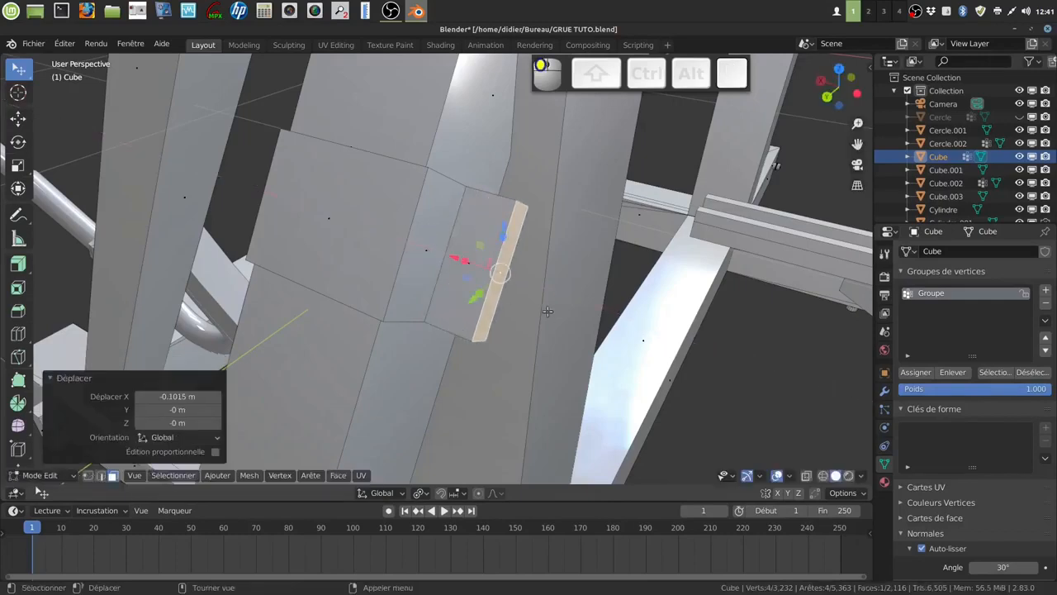
Step: Extrude the second tab's end face again and move it -0.034679 m along global X to add another segment
{"action": "key", "text": "e"}
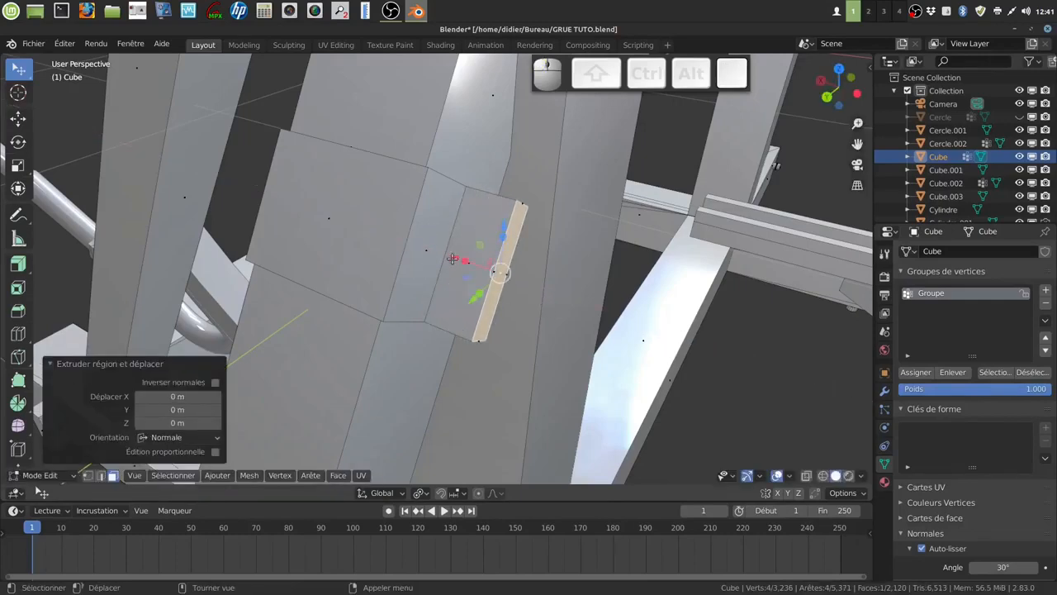
{"action": "right_click", "coordinate": [484, 274]}
{"action": "key", "text": "ctrl+z"}
{"action": "middle_click_drag", "start_coordinate": [508, 277], "coordinate": [496, 323]}
{"action": "key", "text": "g"}
{"action": "left_click", "coordinate": [494, 316]}
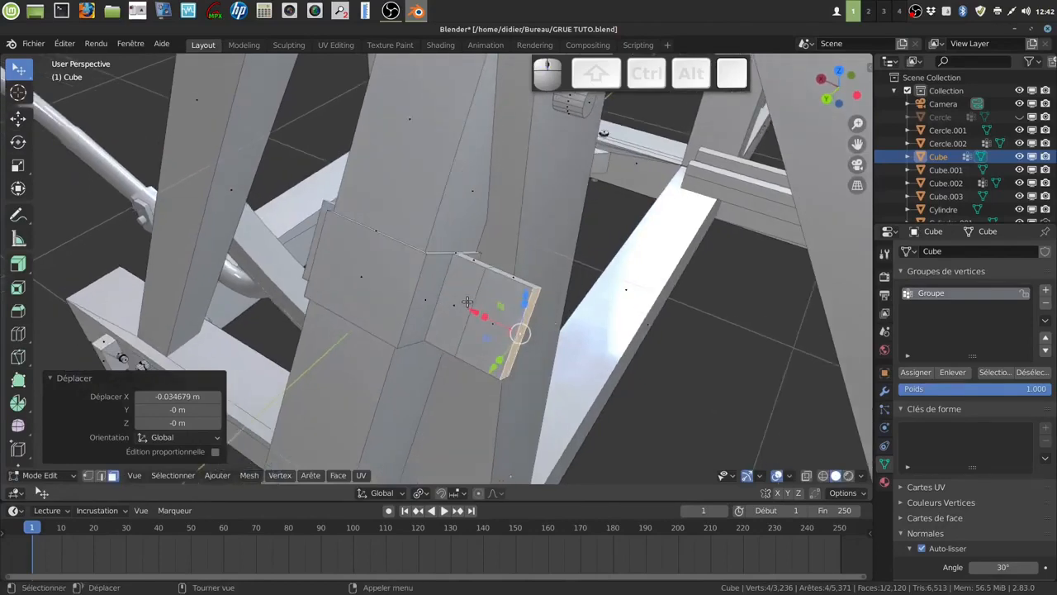
Step: Select the edge loop around the second tab's middle and move it -0.029348 m along global X
{"action": "key", "text": "Tab"}
{"action": "key", "text": "Tab"}
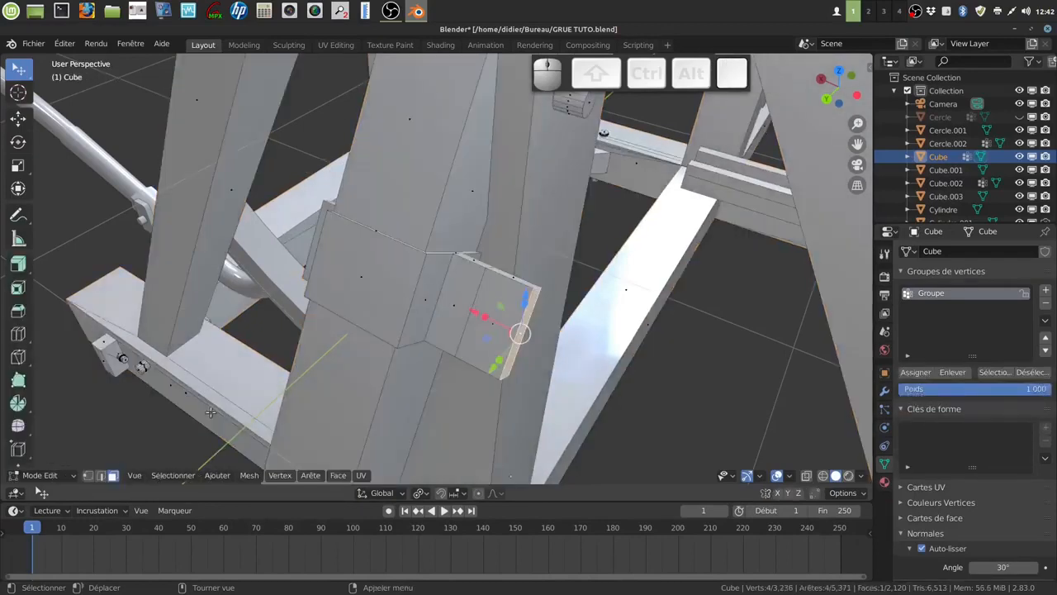
{"action": "left_click", "coordinate": [479, 293], "text": "alt"}
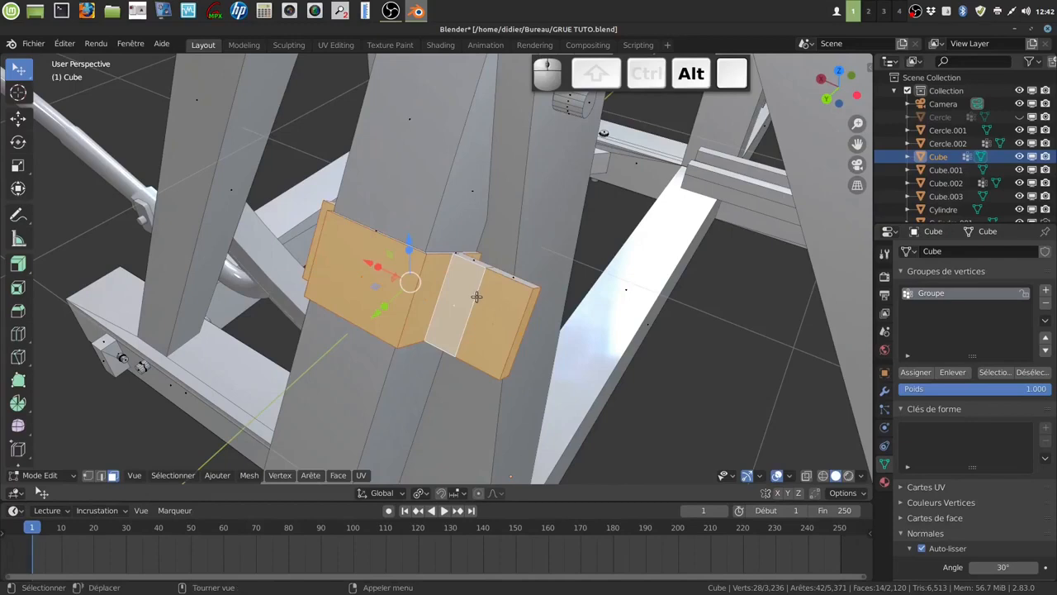
{"action": "key", "text": "alt+a"}
{"action": "left_click", "coordinate": [100, 476]}
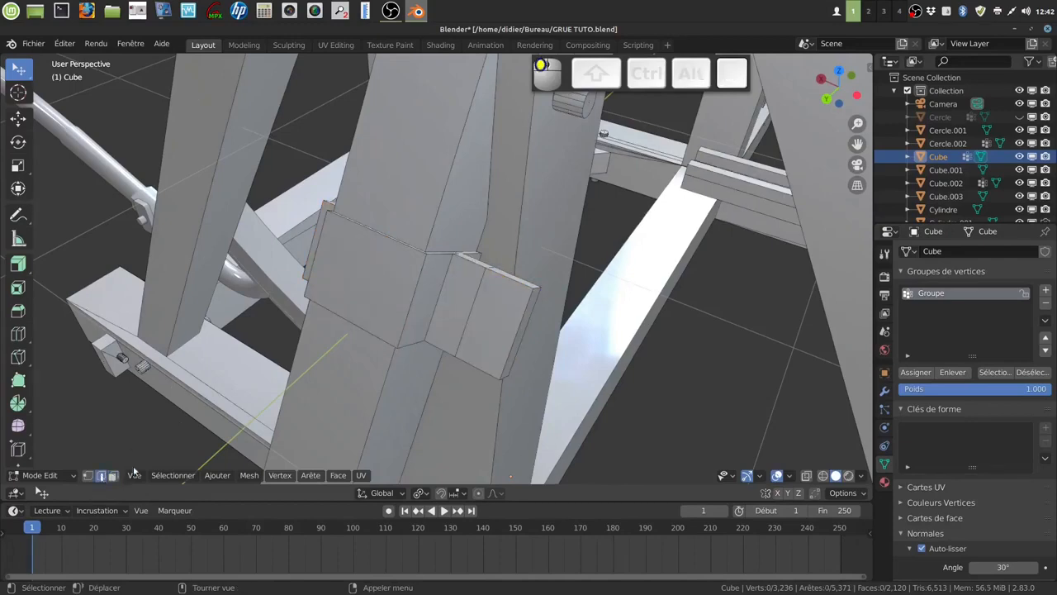
{"action": "left_click", "coordinate": [479, 297], "text": "alt"}
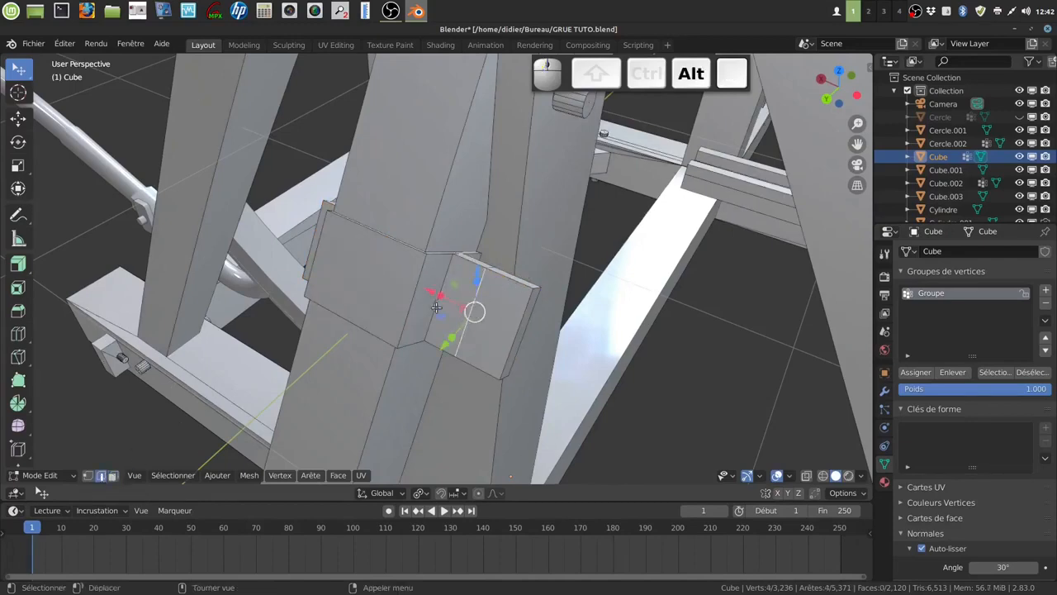
{"action": "left_click_drag", "start_coordinate": [439, 297], "coordinate": [438, 296]}
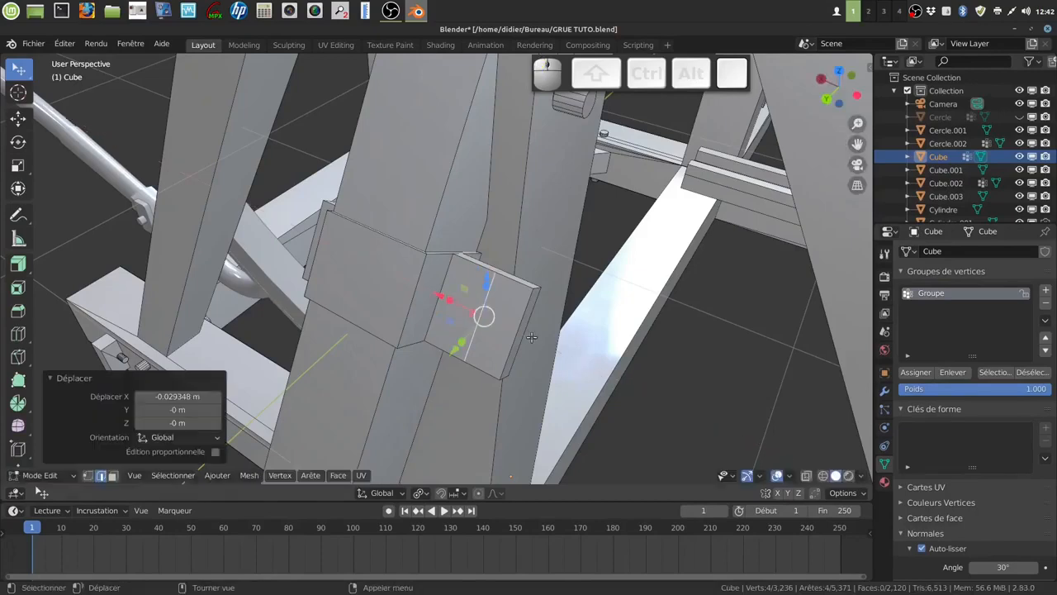
{"action": "key", "text": "Tab"}
{"action": "key", "text": "Tab"}
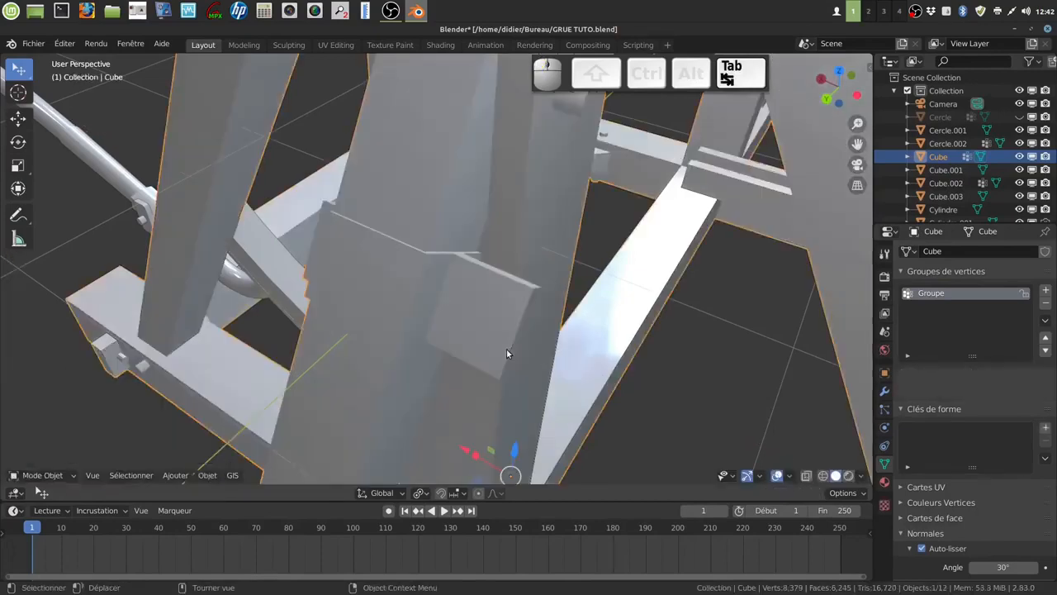
Step: In face selection, select the second tab's end face and lengthen the tab by moving the face -0.049814 m along global X
{"action": "key", "text": "a"}
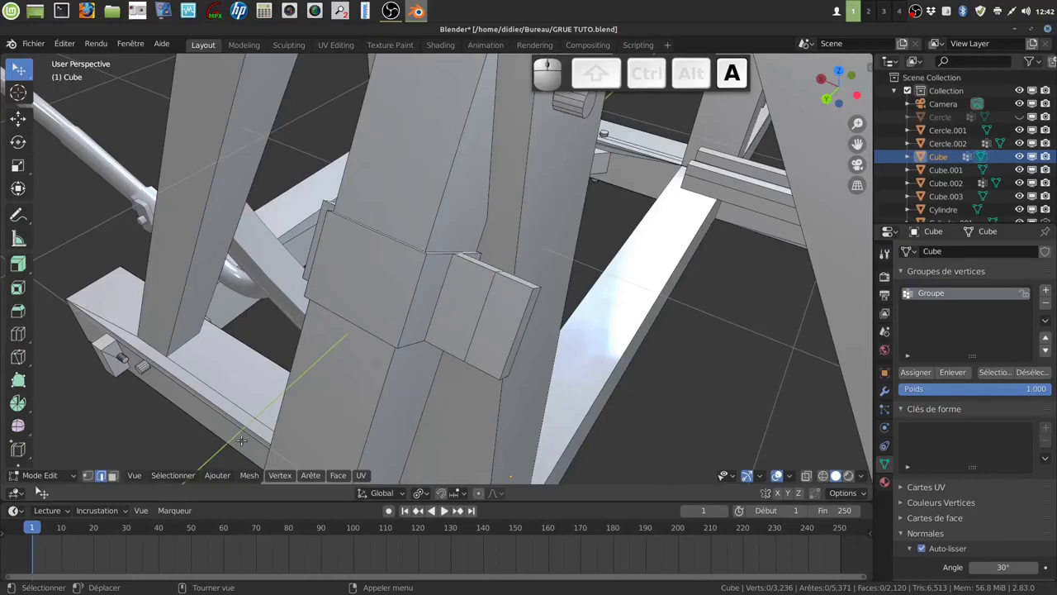
{"action": "left_click", "coordinate": [112, 475]}
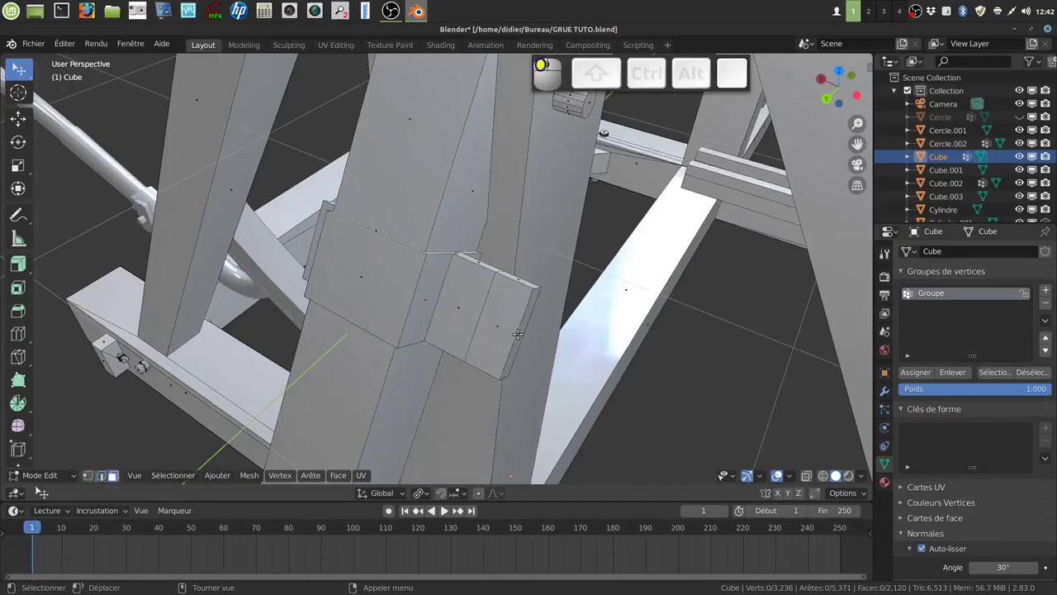
{"action": "left_click", "coordinate": [518, 333]}
{"action": "left_click_drag", "start_coordinate": [473, 312], "coordinate": [494, 318]}
{"action": "middle_click_drag", "start_coordinate": [493, 318], "coordinate": [532, 321]}
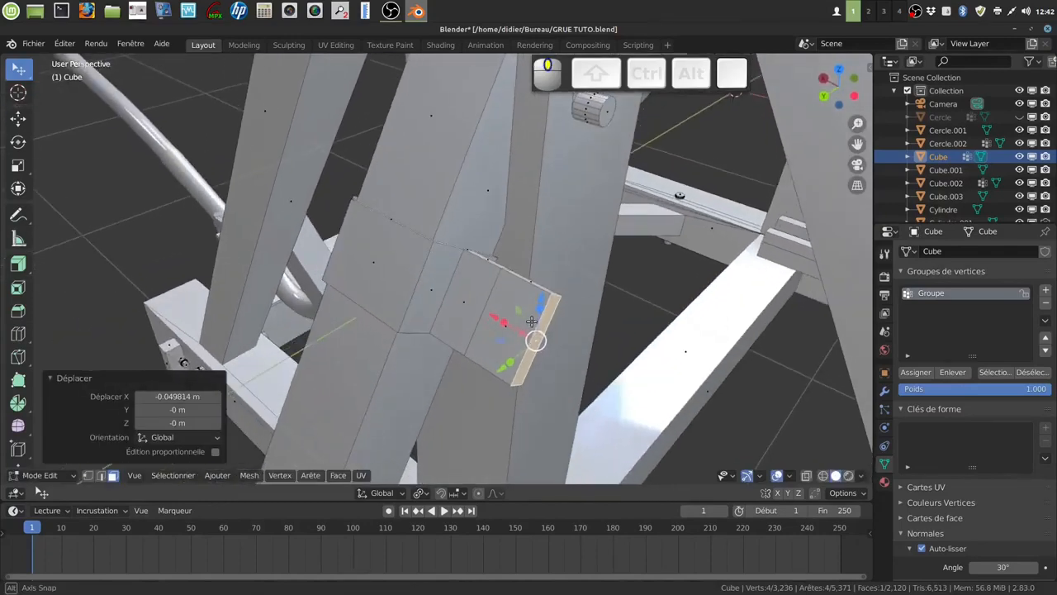
Step: Apply the rotation and scale of the frame object in Object Mode
{"action": "key", "text": "Tab"}
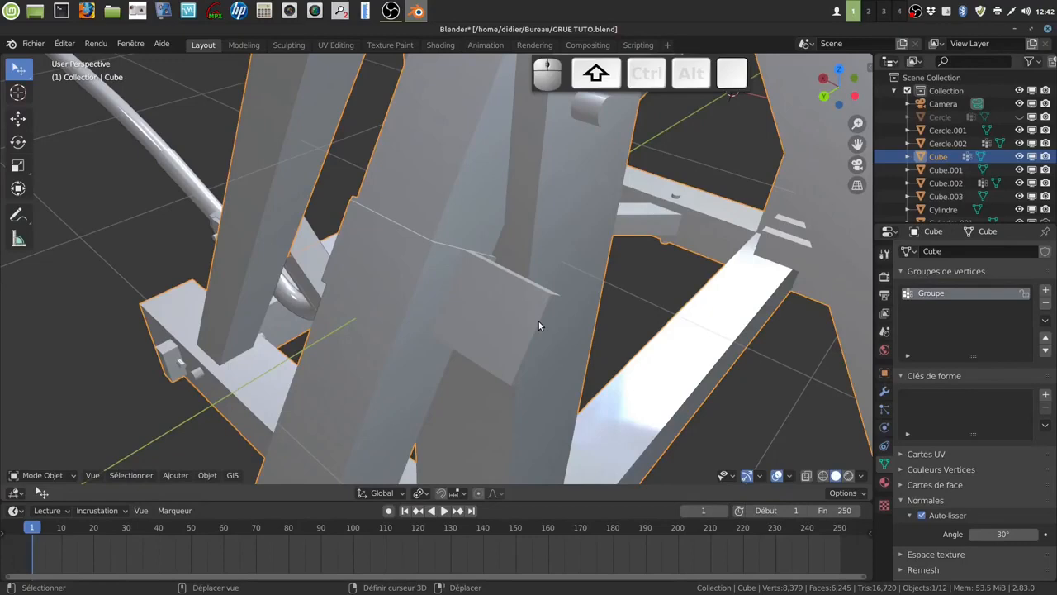
{"action": "key", "text": "ctrl+a"}
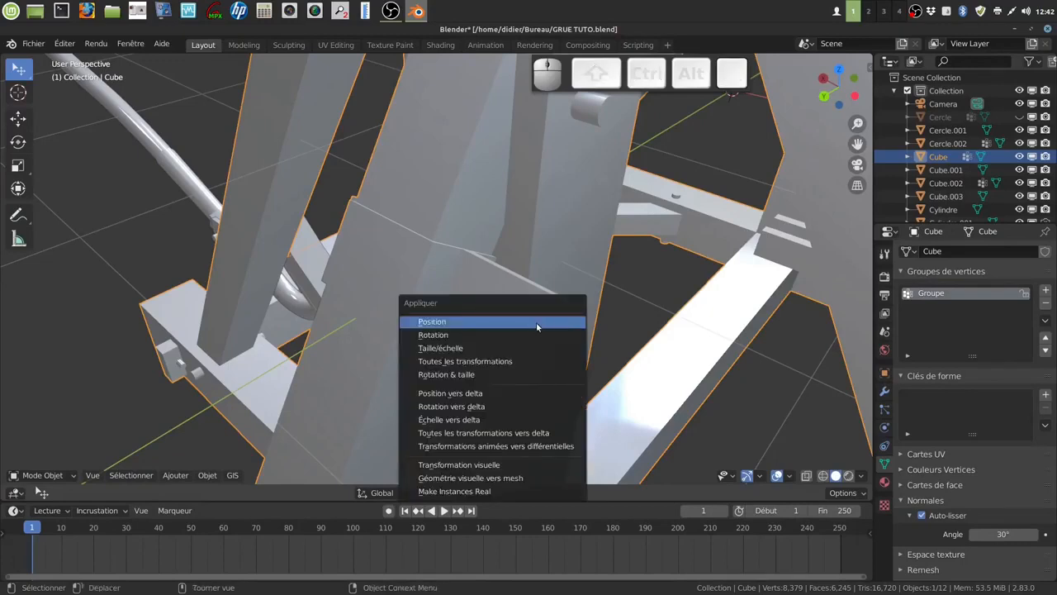
{"action": "left_click", "coordinate": [512, 374]}
Step: Round the second tab's end by bevelling its two corner edges with a width of about 0.106 m and 7 segments
{"action": "middle_click_drag", "start_coordinate": [555, 357], "coordinate": [521, 274]}
{"action": "key", "text": "Tab"}
{"action": "key", "text": "a"}
{"action": "key", "text": "a"}
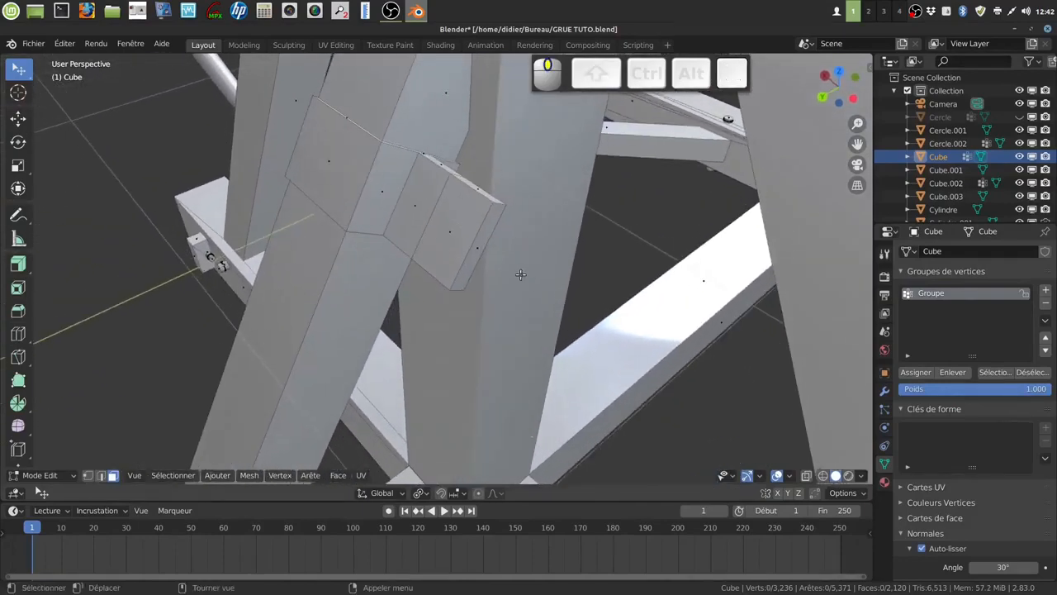
{"action": "left_click", "coordinate": [497, 201]}
{"action": "left_click", "coordinate": [458, 286], "text": "shift"}
{"action": "middle_click_drag", "start_coordinate": [525, 304], "coordinate": [536, 309]}
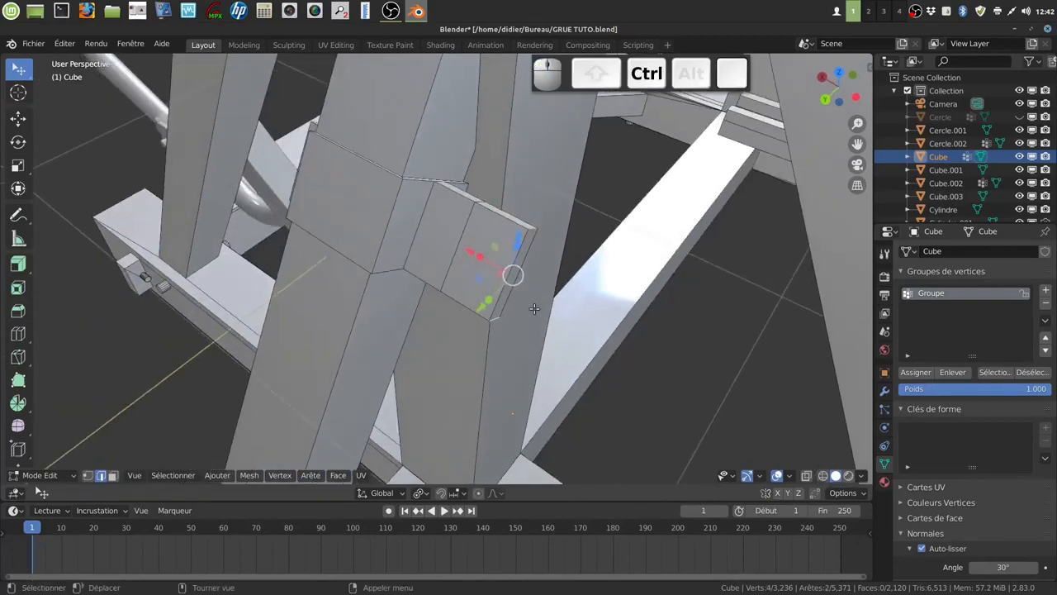
{"action": "key", "text": "ctrl+b"}
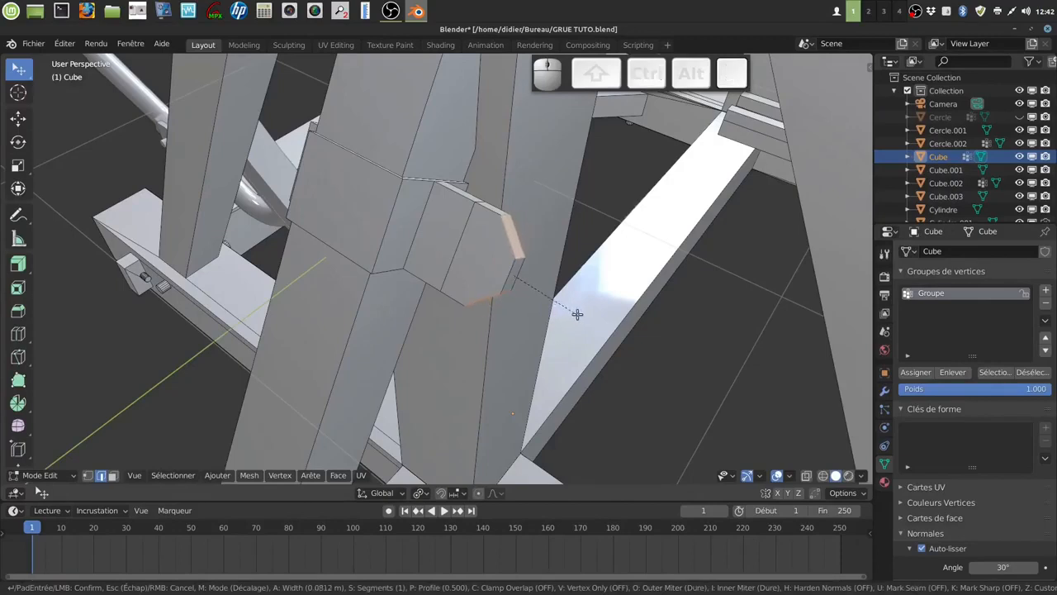
{"action": "scroll", "coordinate": [579, 314], "scroll_direction": "up", "scroll_amount": 2}
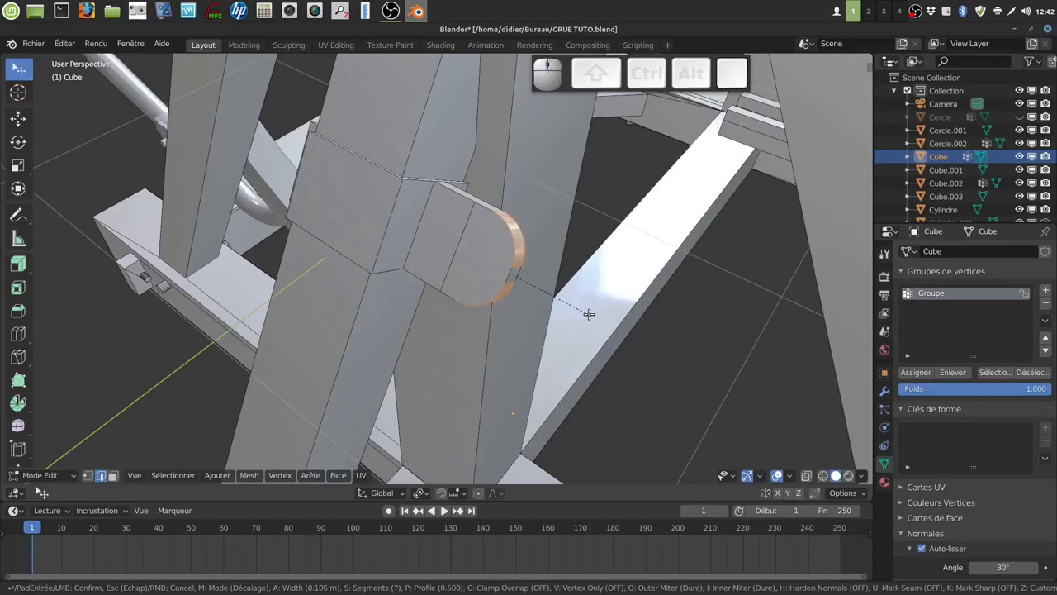
{"action": "left_click", "coordinate": [587, 314]}
Step: In vertex selection, connect opposite corners of the rounded tab's rectangular face next to the collar with two crossing diagonals
{"action": "key", "text": "alt+a"}
{"action": "mouse_move", "coordinate": [558, 304]}
{"action": "middle_mouse_down"}
{"action": "mouse_move", "coordinate": [627, 267]}
{"action": "mouse_move", "coordinate": [554, 289]}
{"action": "middle_mouse_up"}
{"action": "scroll", "coordinate": [567, 290], "scroll_direction": "up", "scroll_amount": 2}
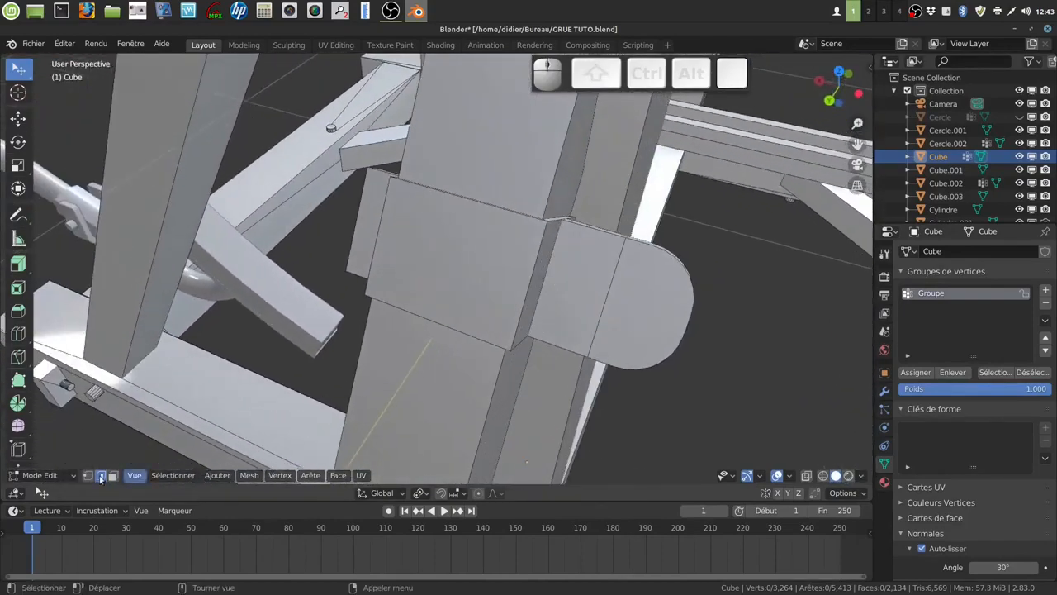
{"action": "left_click", "coordinate": [88, 475]}
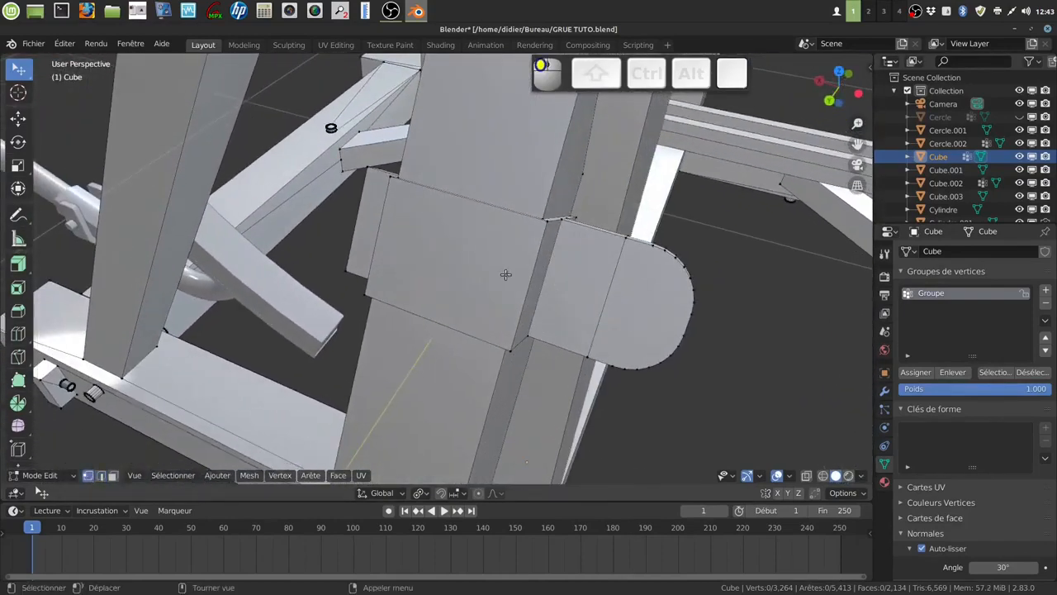
{"action": "left_click", "coordinate": [618, 246]}
{"action": "left_click", "coordinate": [533, 332], "text": "shift"}
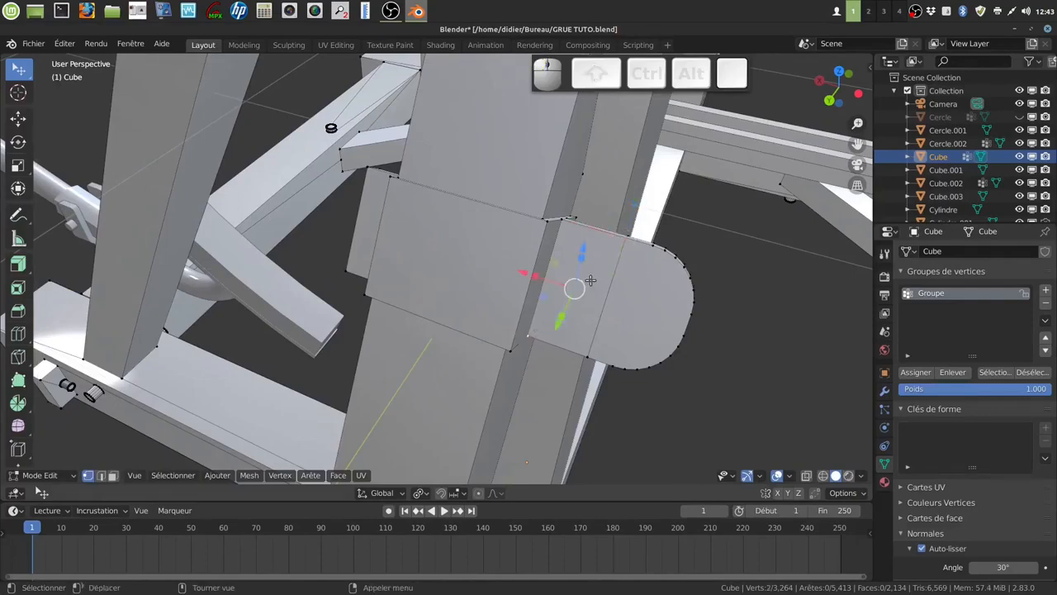
{"action": "left_click", "coordinate": [561, 223]}
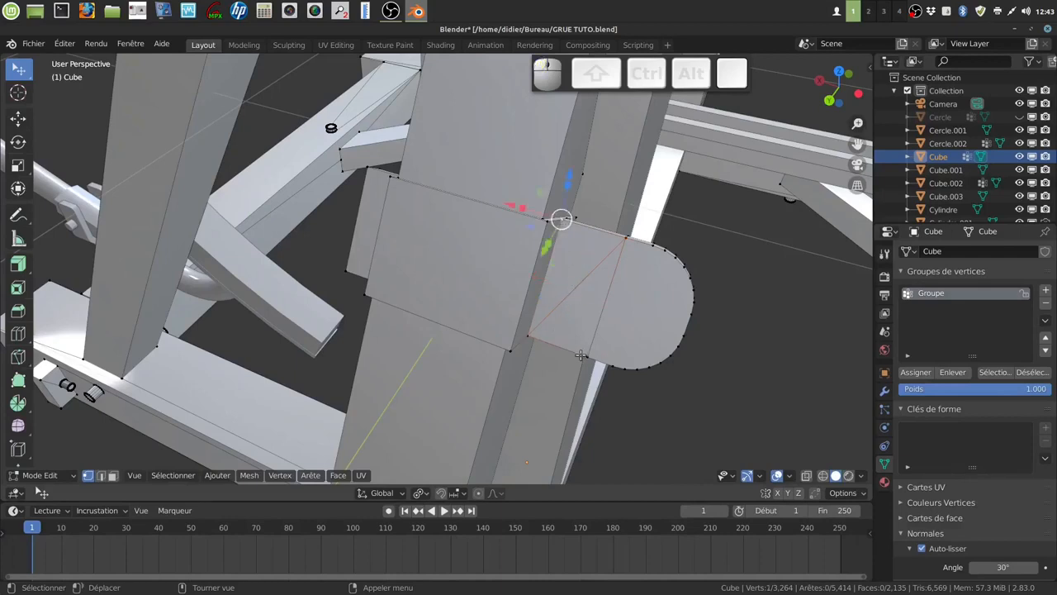
{"action": "left_click", "coordinate": [586, 352], "text": "shift"}
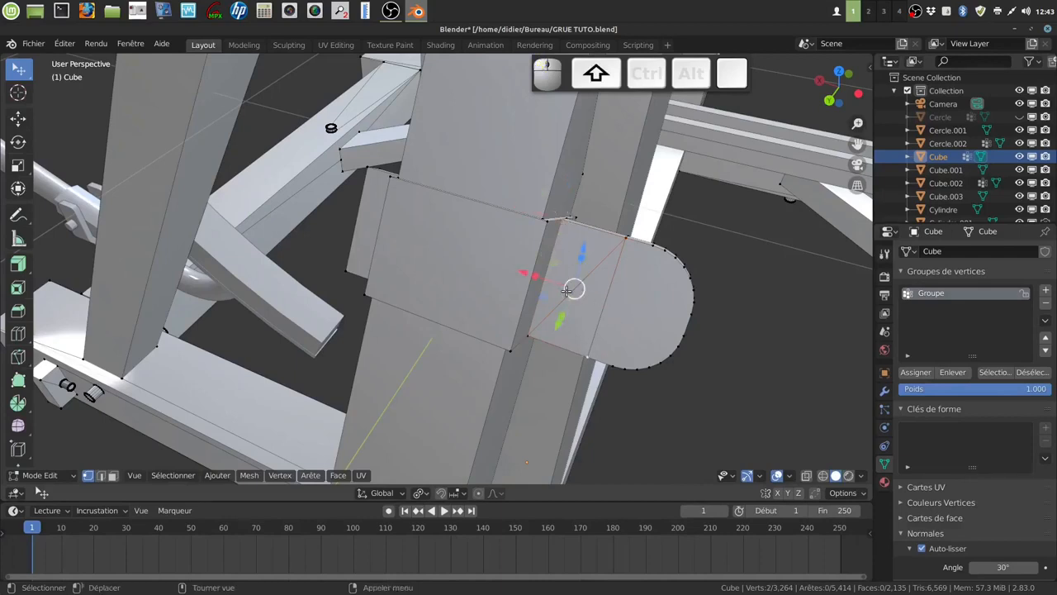
{"action": "key", "text": "j"}
Step: Connect the opposite corners of the square tab's visible flat face on the collar's other side with two crossing diagonals
{"action": "middle_click_drag", "start_coordinate": [563, 288], "coordinate": [632, 279]}
{"action": "left_click", "coordinate": [375, 262]}
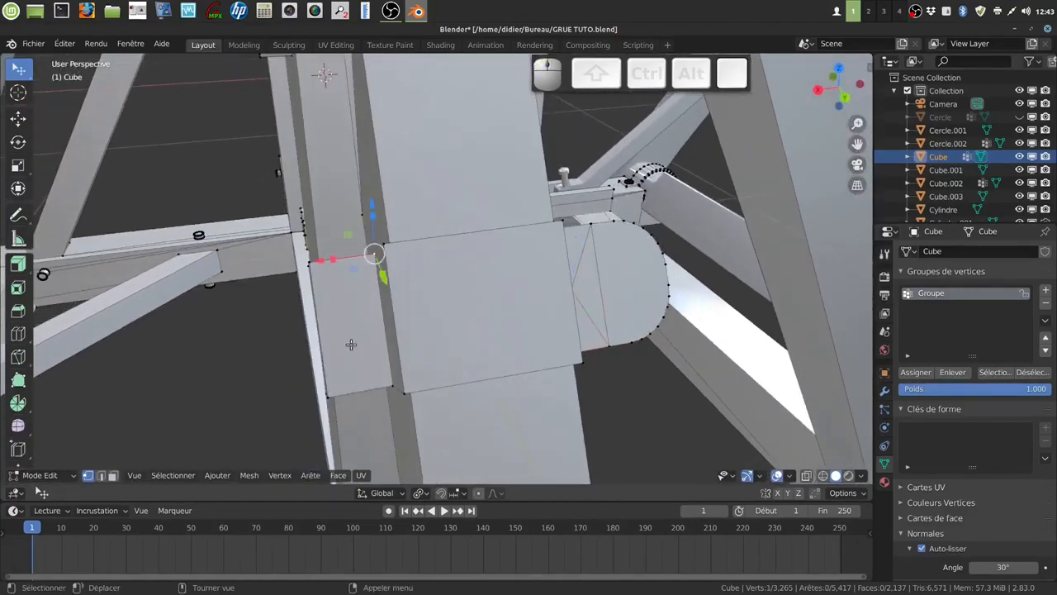
{"action": "left_click", "coordinate": [353, 362], "text": "shift"}
{"action": "key", "text": "j"}
{"action": "left_click", "coordinate": [390, 385]}
{"action": "left_click", "coordinate": [313, 266], "text": "shift"}
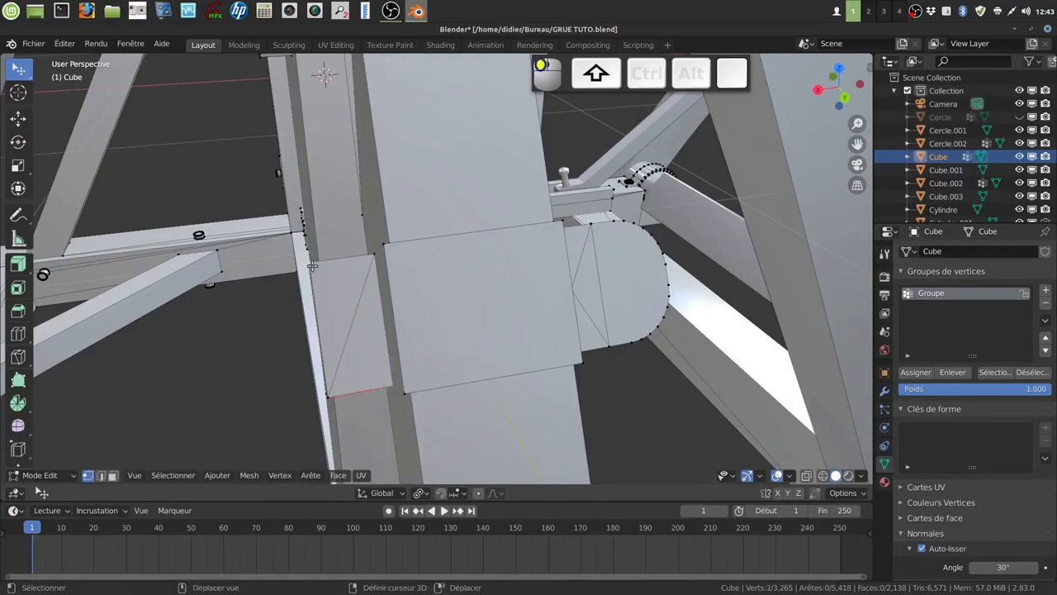
Step: Join the opposite corners of the square tab's reverse face with two crossing diagonals
{"action": "middle_click_drag", "start_coordinate": [364, 295], "coordinate": [476, 197]}
{"action": "left_click", "coordinate": [334, 241]}
{"action": "left_click", "coordinate": [401, 342], "text": "shift"}
{"action": "key", "text": "j"}
{"action": "left_click", "coordinate": [398, 341]}
{"action": "left_click", "coordinate": [319, 284], "text": "shift"}
{"action": "key", "text": "j"}
Step: Connect the opposite corners of the rectangular face next to the collar on the rounded tab's reverse side with crossing diagonals
{"action": "middle_click_drag", "start_coordinate": [422, 293], "coordinate": [592, 289]}
{"action": "left_click", "coordinate": [683, 258]}
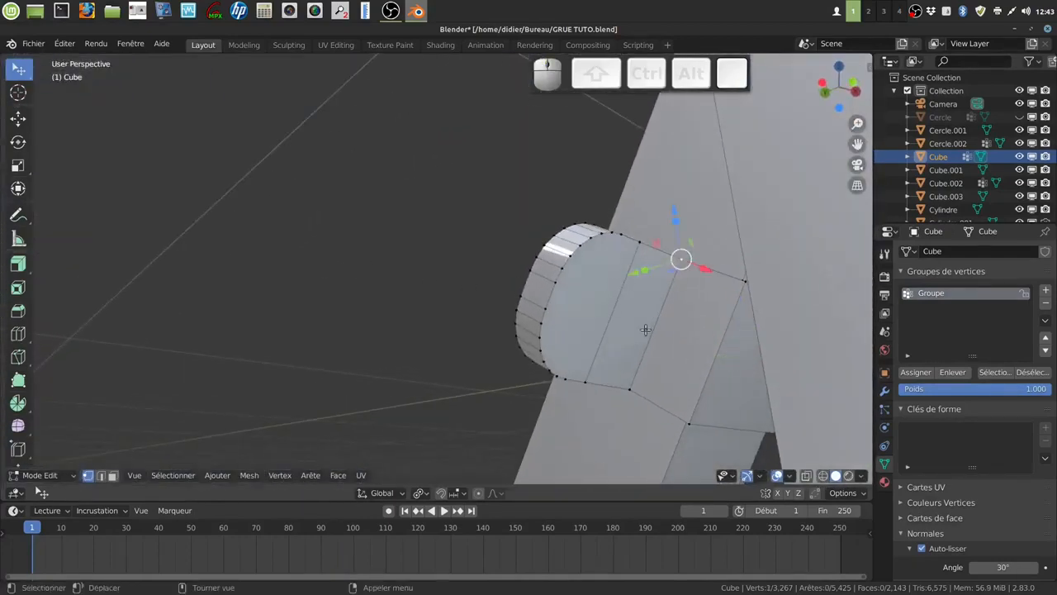
{"action": "key", "text": "shift"}
{"action": "left_click", "coordinate": [595, 382], "text": "shift"}
{"action": "key", "text": "j"}
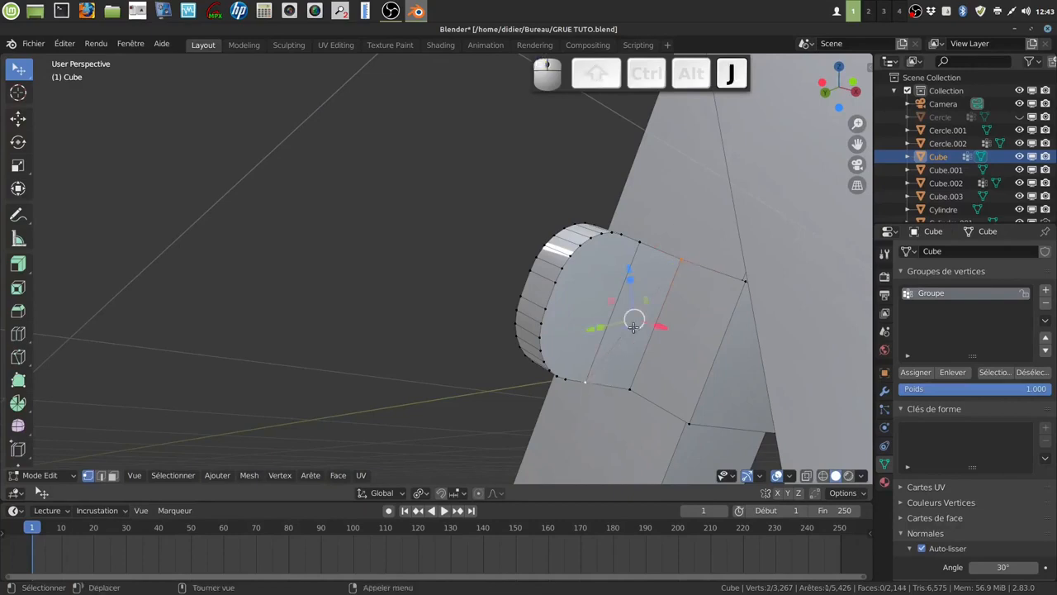
{"action": "left_click", "coordinate": [634, 389]}
{"action": "key", "text": "shift"}
{"action": "left_click", "coordinate": [640, 245], "text": "shift"}
Step: Select the vertices where the diagonals cross on three of the collar's tab faces
{"action": "middle_click_drag", "start_coordinate": [588, 293], "coordinate": [765, 346]}
{"action": "scroll", "coordinate": [657, 337], "scroll_direction": "down", "scroll_amount": 6}
{"action": "middle_click_drag", "start_coordinate": [657, 336], "coordinate": [663, 328]}
{"action": "key", "text": "a"}
{"action": "key", "text": "a"}
{"action": "left_click", "coordinate": [648, 242]}
{"action": "left_click", "coordinate": [544, 241], "text": "shift"}
{"action": "middle_click_drag", "start_coordinate": [612, 299], "coordinate": [633, 233]}
{"action": "middle_click_drag", "start_coordinate": [585, 261], "coordinate": [255, 160]}
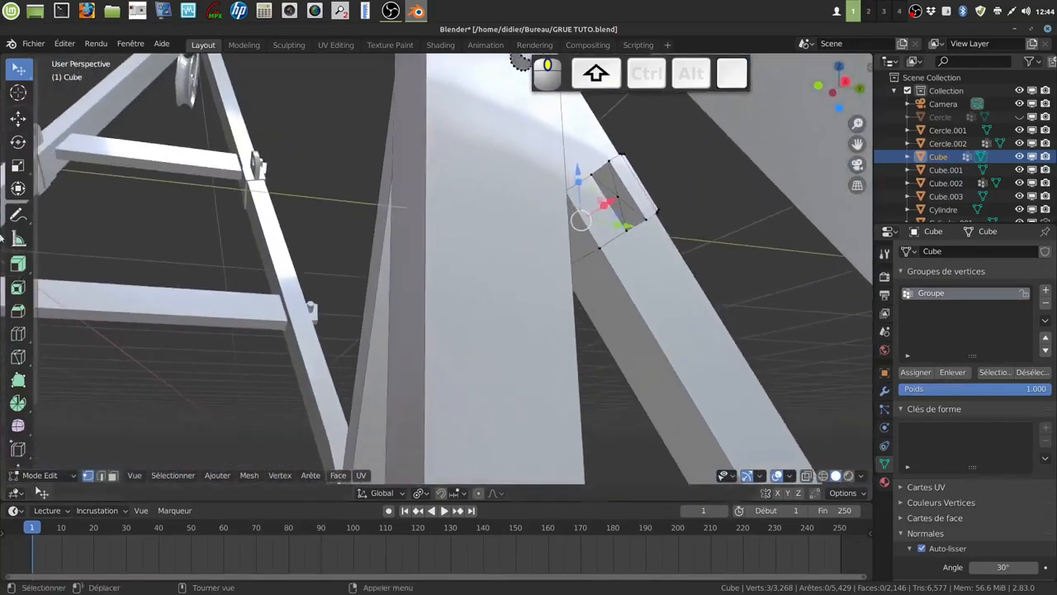
Step: Hide the gizmos to add the fourth tab face's diagonal crossing vertex to the selection, and show the gizmos again
{"action": "left_click", "coordinate": [618, 196]}
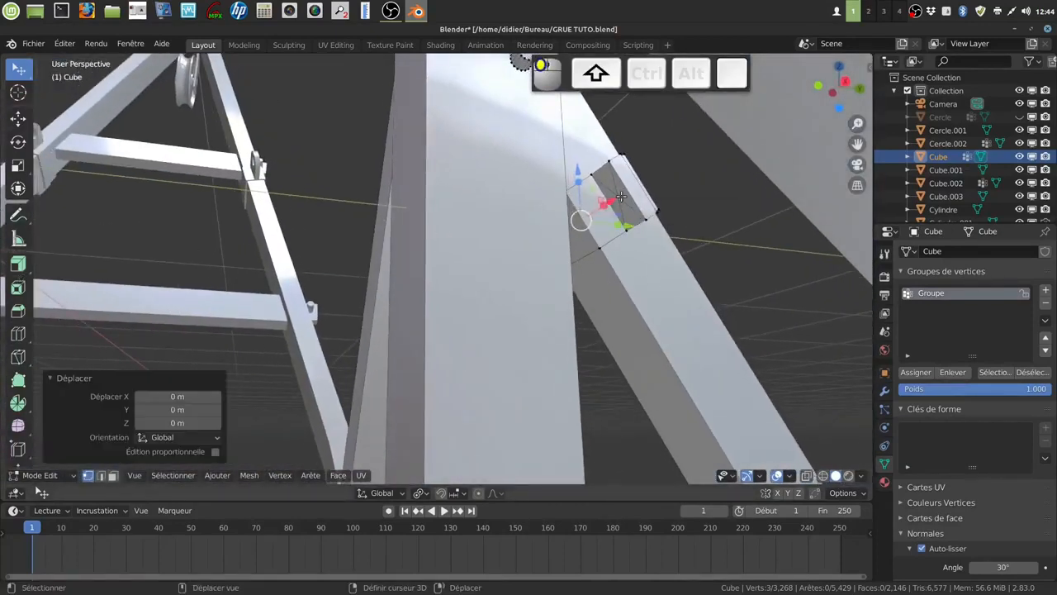
{"action": "left_click", "coordinate": [747, 476]}
{"action": "left_click", "coordinate": [618, 198], "text": "shift"}
{"action": "left_click", "coordinate": [748, 476]}
{"action": "middle_click_drag", "start_coordinate": [727, 438], "coordinate": [371, 268]}
{"action": "scroll", "coordinate": [517, 286], "scroll_direction": "up", "scroll_amount": 6}
{"action": "scroll", "coordinate": [538, 281], "scroll_direction": "down", "scroll_amount": 3}
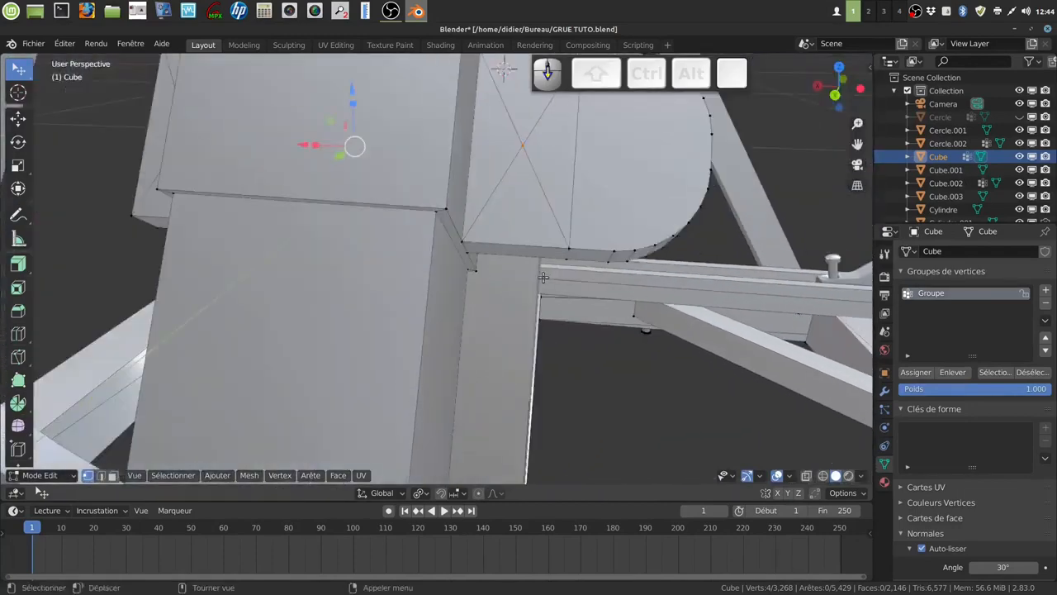
Step: Bevel the four selected crossing vertices by about 0.0815 m with 6 segments and a profile of about 0.108
{"action": "scroll", "coordinate": [544, 277], "scroll_direction": "down", "scroll_amount": 5}
{"action": "middle_click_drag", "start_coordinate": [545, 278], "coordinate": [534, 287]}
{"action": "middle_click_drag", "start_coordinate": [429, 353], "coordinate": [507, 272], "text": "shift"}
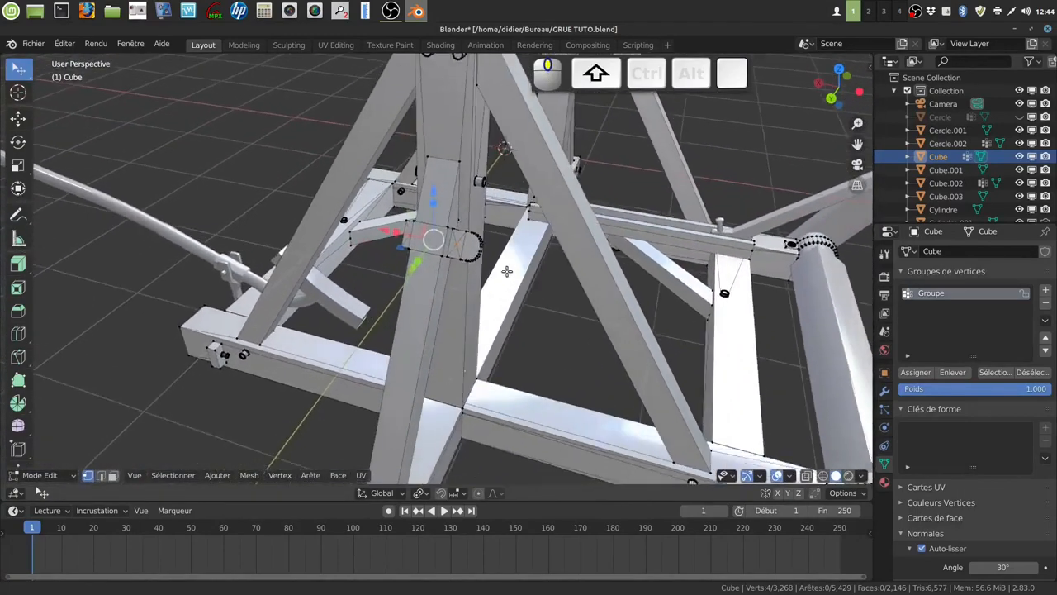
{"action": "scroll", "coordinate": [498, 307], "scroll_direction": "up", "scroll_amount": 5}
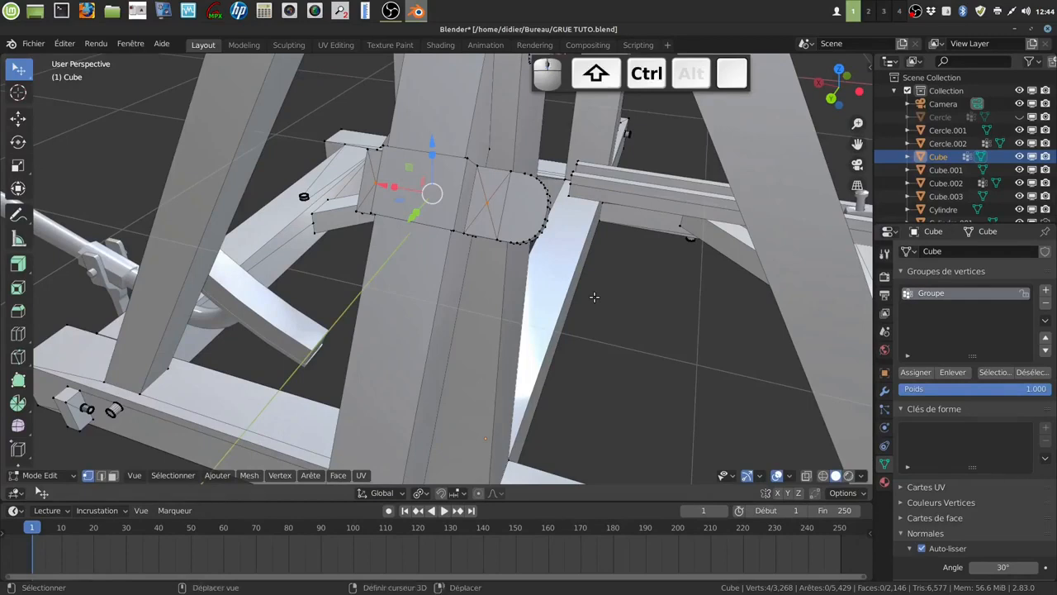
{"action": "key", "text": "ctrl+shift+b"}
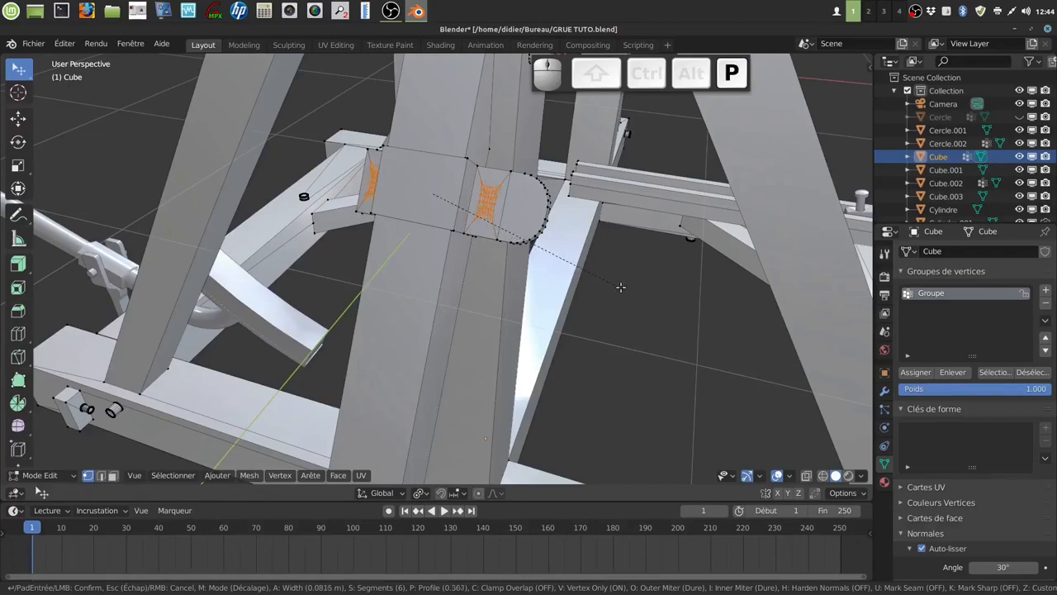
{"action": "left_click", "coordinate": [620, 287]}
Step: Round the bevelled patches with the LoopTools Circle (Cercle) operation and scale them to about 0.656
{"action": "right_click", "coordinate": [619, 294]}
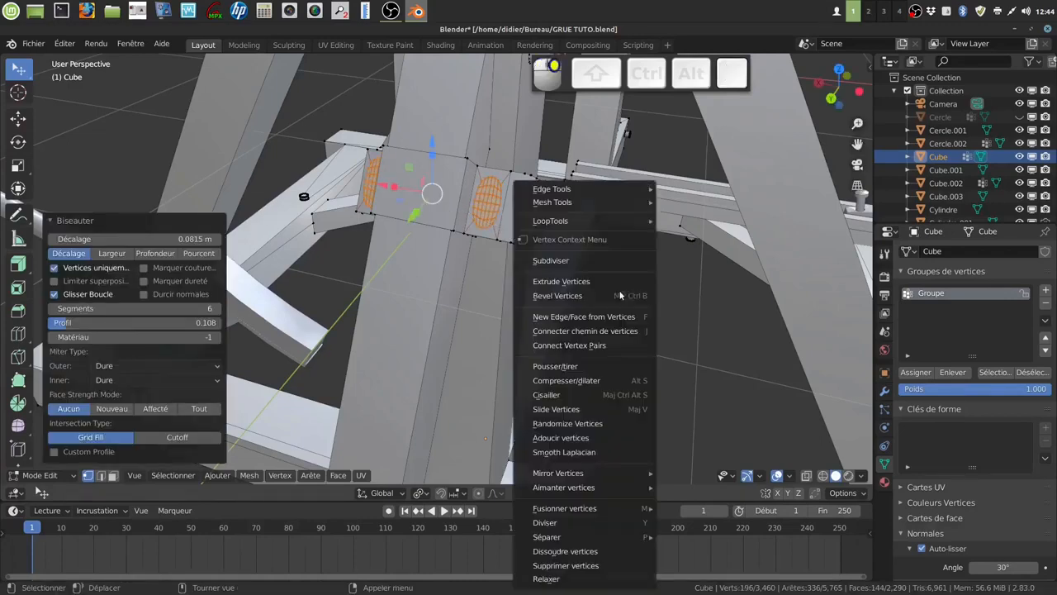
{"action": "mouse_move", "coordinate": [594, 220]}
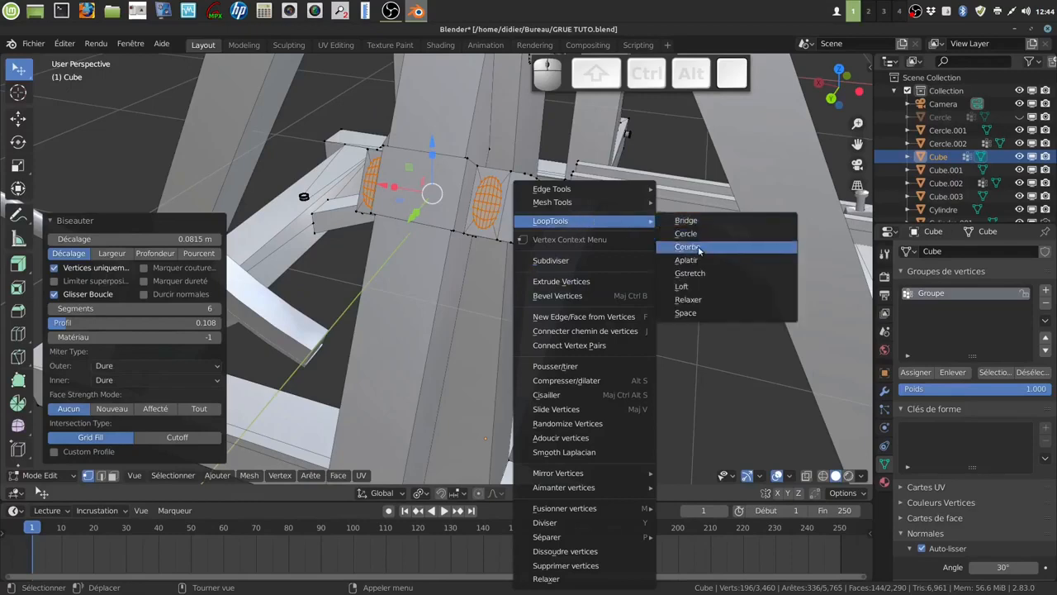
{"action": "left_click", "coordinate": [688, 234]}
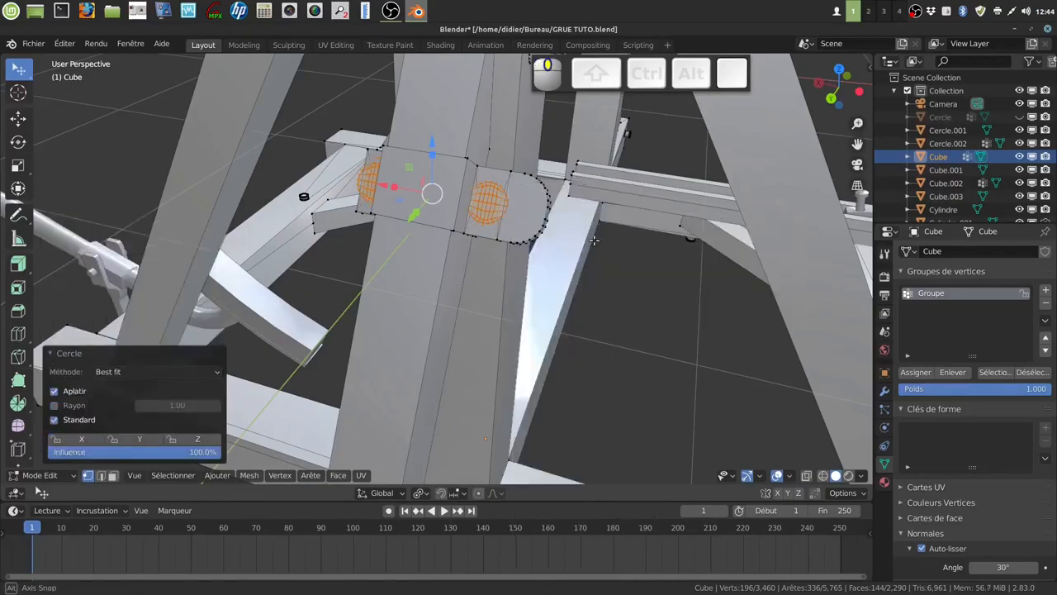
{"action": "key", "text": "s"}
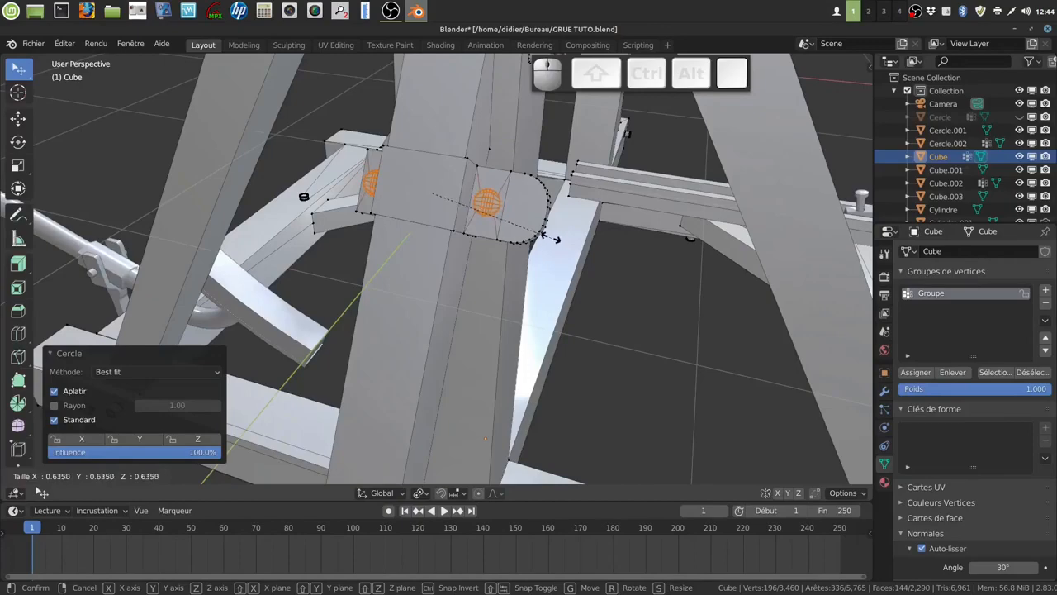
{"action": "left_click", "coordinate": [556, 232]}
Step: Extrude the circular patches twice along their normals, about 0.015 m each time, and scale the outer ends to about 0.455 as bolt heads
{"action": "middle_click_drag", "start_coordinate": [557, 232], "coordinate": [476, 312]}
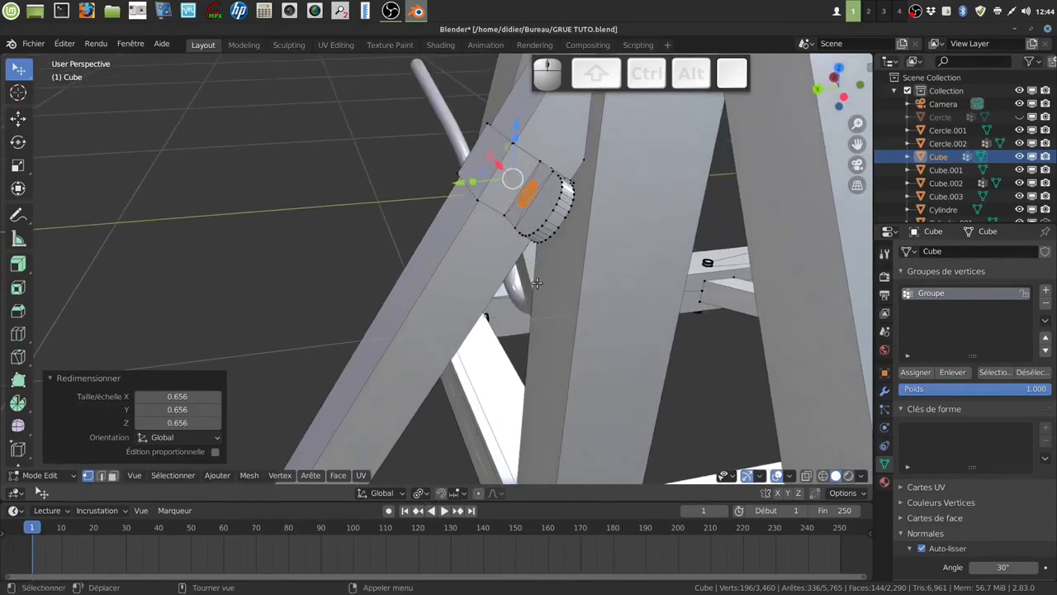
{"action": "key", "text": "e"}
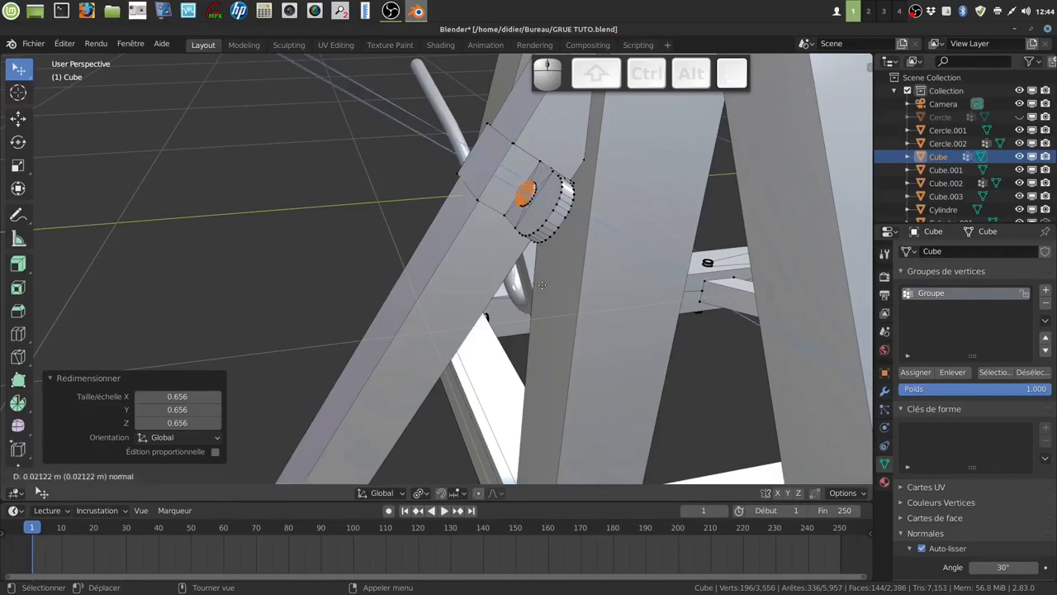
{"action": "left_click", "coordinate": [540, 284]}
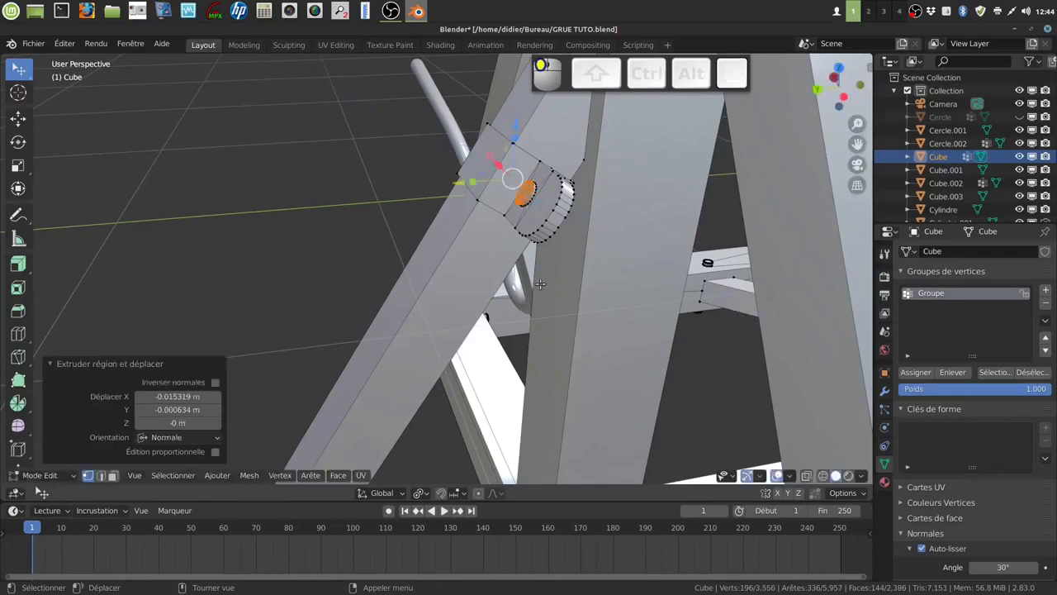
{"action": "key", "text": "e"}
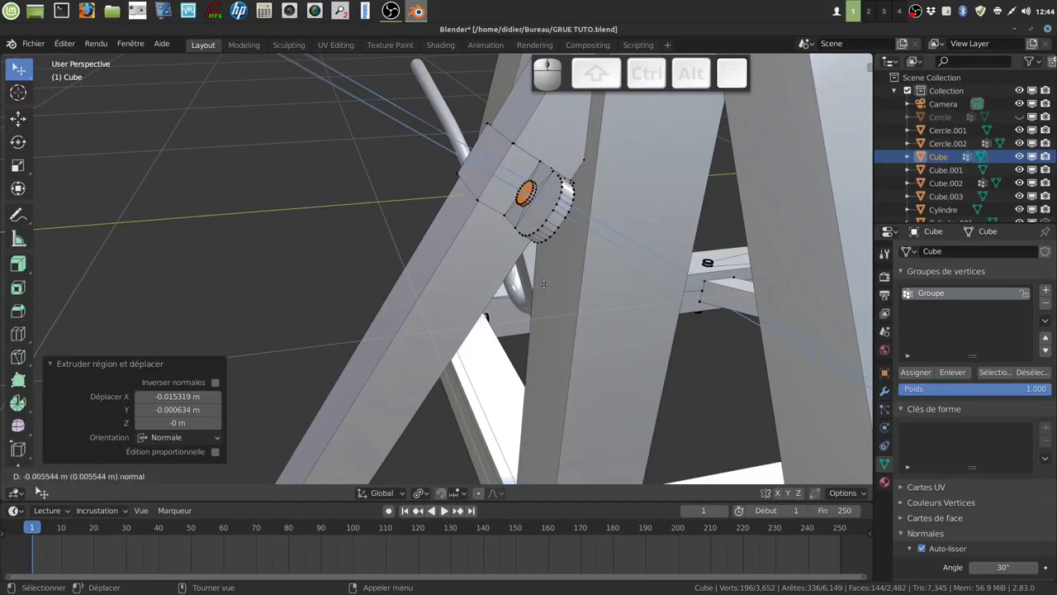
{"action": "left_click", "coordinate": [538, 282]}
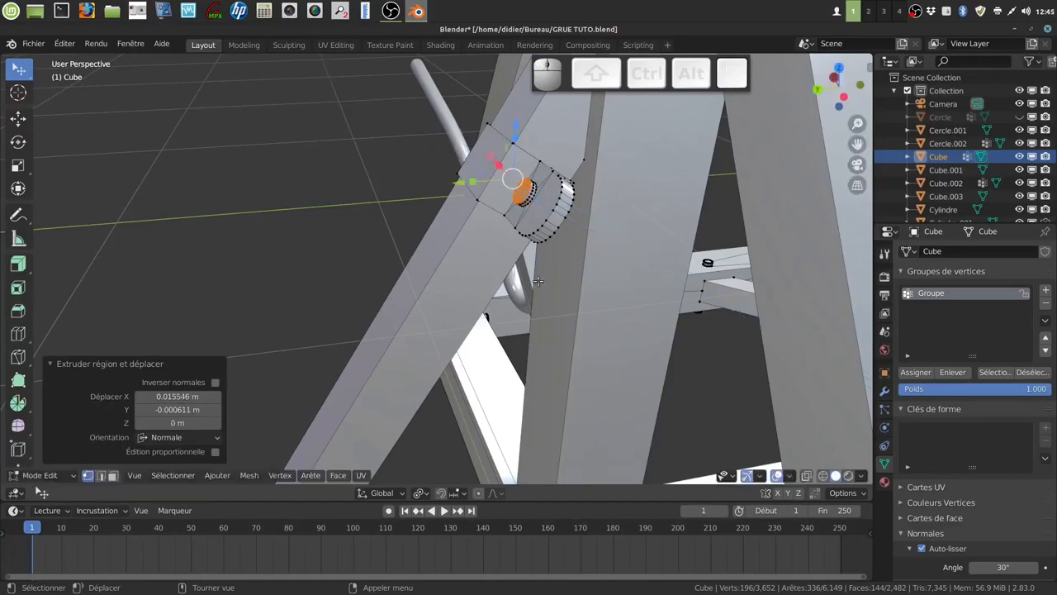
{"action": "key", "text": "s"}
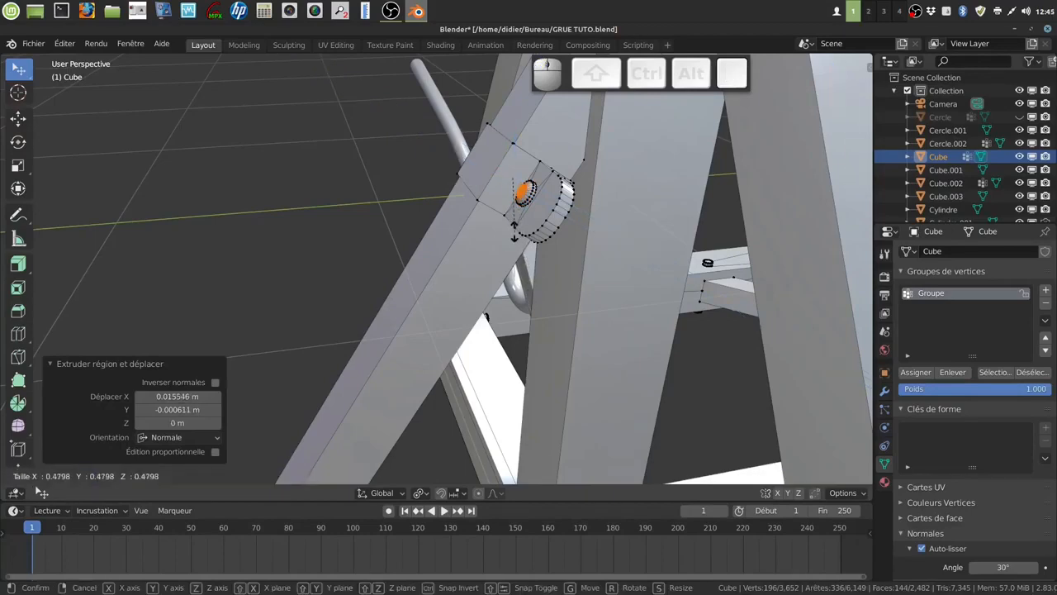
{"action": "left_click", "coordinate": [513, 229]}
Step: Switch to face selection, dissolve the selected inner faces on the bolt heads, and inspect the collar in object mode
{"action": "left_click", "coordinate": [114, 478]}
{"action": "middle_click_drag", "start_coordinate": [357, 297], "coordinate": [372, 302]}
{"action": "key", "text": "ctrl"}
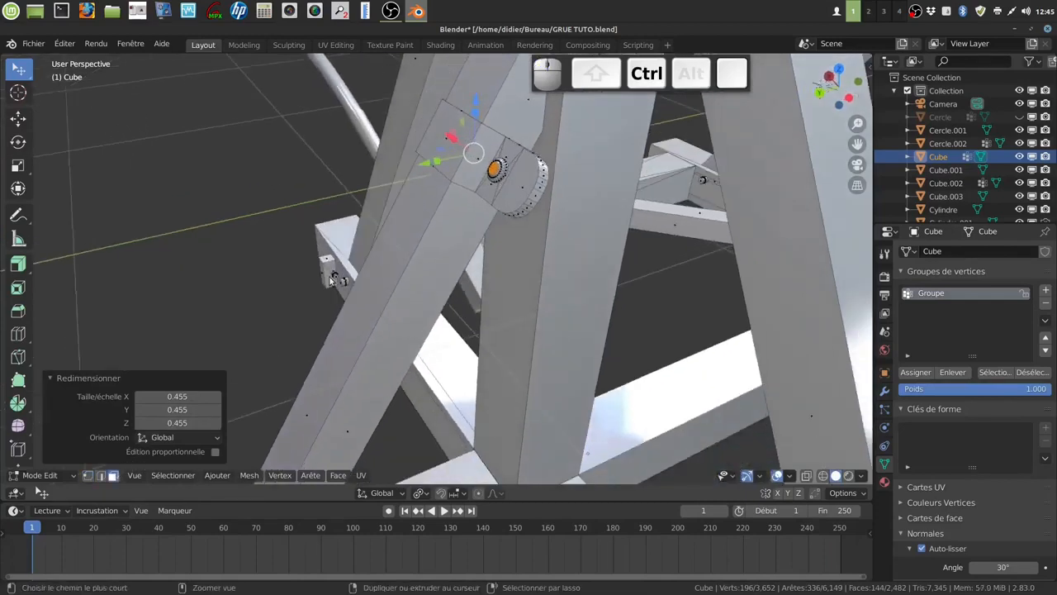
{"action": "key", "text": "ctrl+x"}
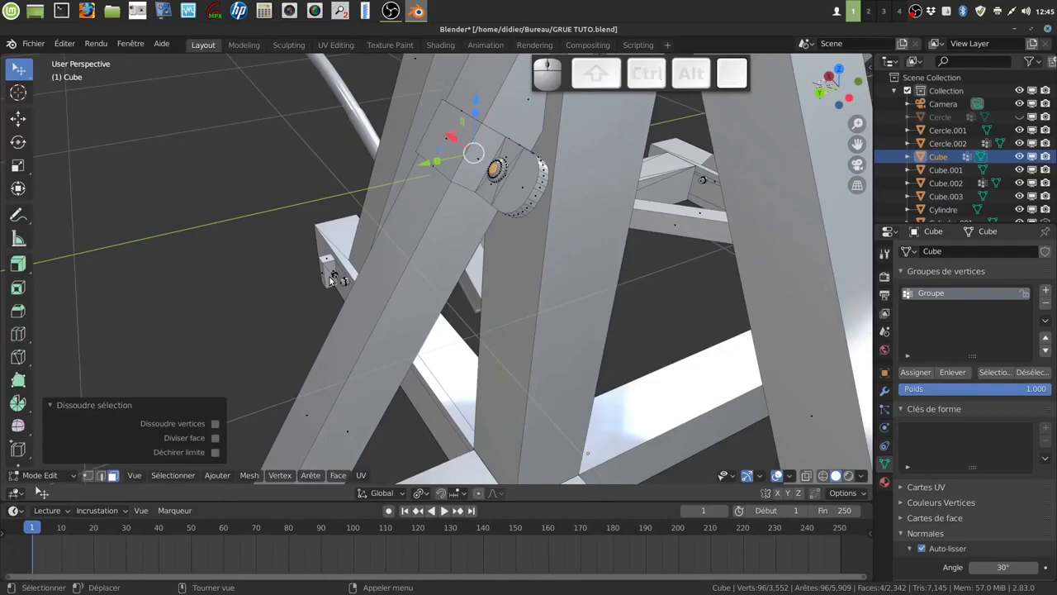
{"action": "key", "text": "Tab"}
{"action": "middle_click_drag", "start_coordinate": [328, 275], "coordinate": [384, 274]}
Step: In edit mode, select the collar through the Groupe vertex group, assign it the grey metallic Matériau.001 in the last slot, and leave edit mode
{"action": "key", "text": "Tab"}
{"action": "scroll", "coordinate": [550, 254], "scroll_direction": "up", "scroll_amount": 3}
{"action": "key", "text": "a"}
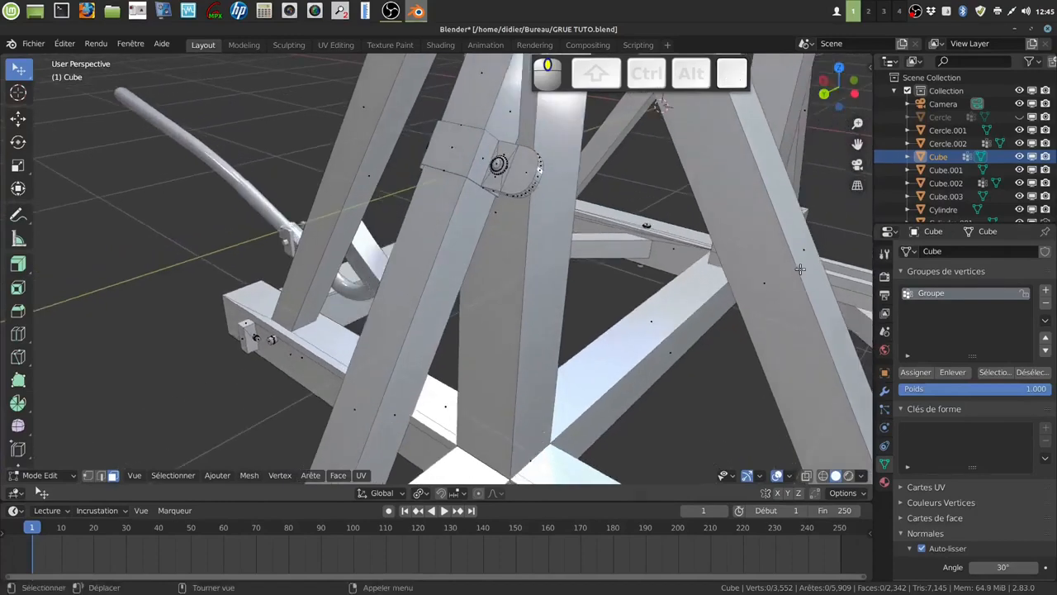
{"action": "left_click", "coordinate": [994, 373]}
{"action": "mouse_move", "coordinate": [529, 248]}
{"action": "middle_mouse_down"}
{"action": "mouse_move", "coordinate": [438, 122]}
{"action": "mouse_move", "coordinate": [578, 174]}
{"action": "mouse_move", "coordinate": [526, 176]}
{"action": "mouse_move", "coordinate": [538, 262]}
{"action": "middle_mouse_up"}
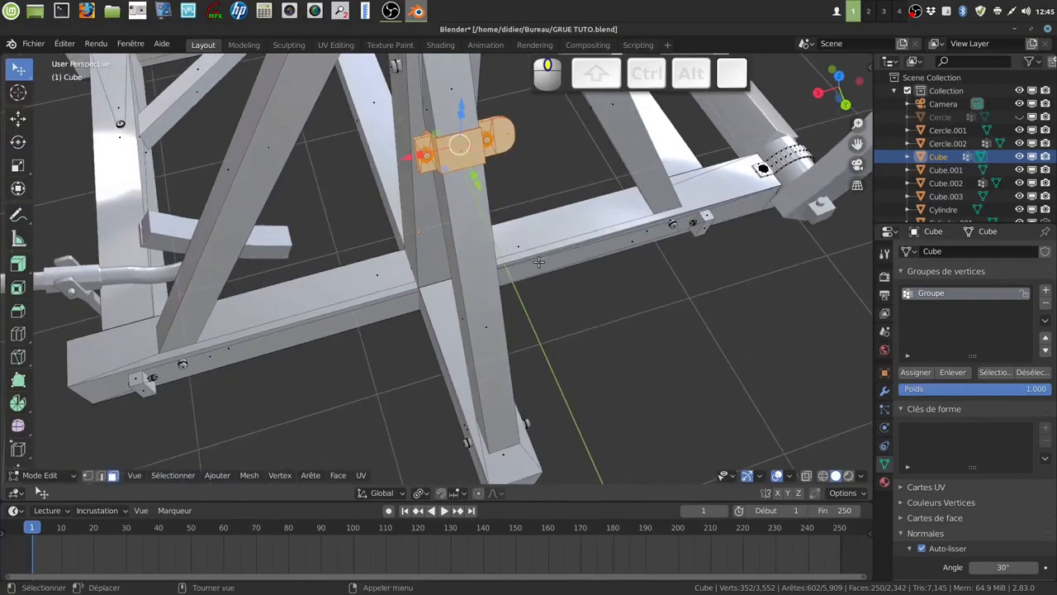
{"action": "left_click", "coordinate": [885, 483]}
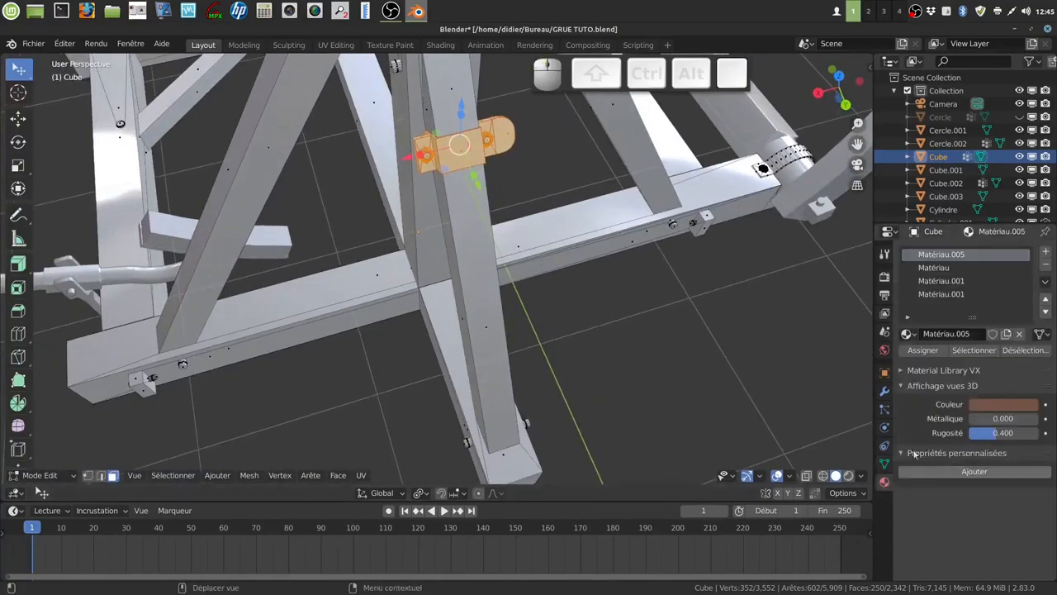
{"action": "left_click", "coordinate": [952, 295]}
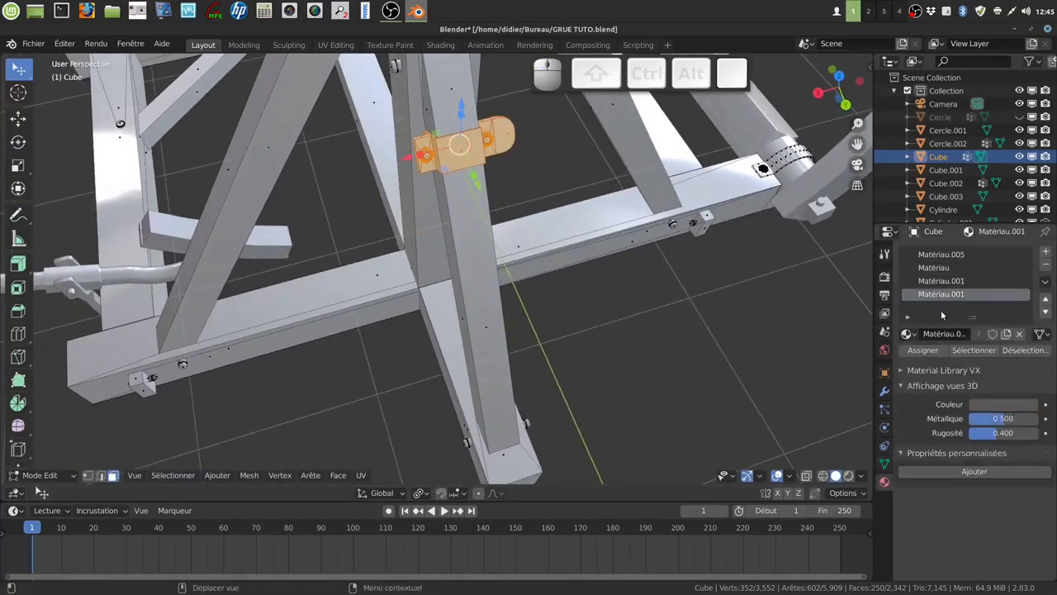
{"action": "left_click", "coordinate": [918, 353]}
{"action": "key", "text": "Tab"}
Step: Preview the crane's base in rendered shading and return to solid shading
{"action": "mouse_move", "coordinate": [636, 323]}
{"action": "middle_mouse_down"}
{"action": "mouse_move", "coordinate": [614, 304]}
{"action": "mouse_move", "coordinate": [561, 335]}
{"action": "middle_mouse_up"}
{"action": "scroll", "coordinate": [614, 300], "scroll_direction": "down", "scroll_amount": 5}
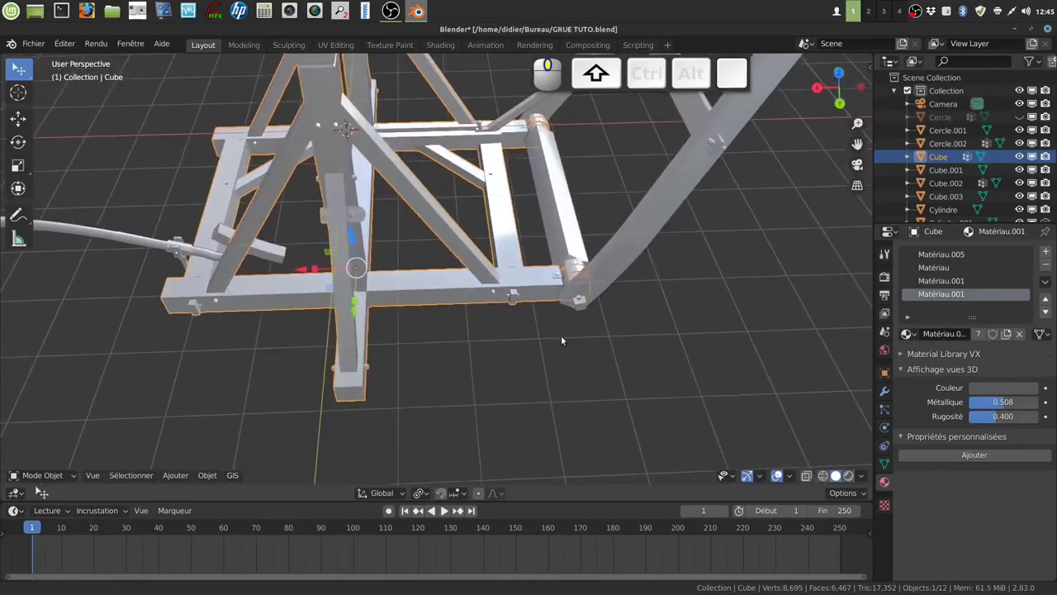
{"action": "left_click", "coordinate": [849, 476]}
{"action": "mouse_move", "coordinate": [492, 367]}
{"action": "middle_mouse_down"}
{"action": "mouse_move", "coordinate": [457, 325]}
{"action": "mouse_move", "coordinate": [416, 303]}
{"action": "mouse_move", "coordinate": [511, 279]}
{"action": "mouse_move", "coordinate": [479, 319]}
{"action": "middle_mouse_up"}
{"action": "left_click", "coordinate": [836, 476]}
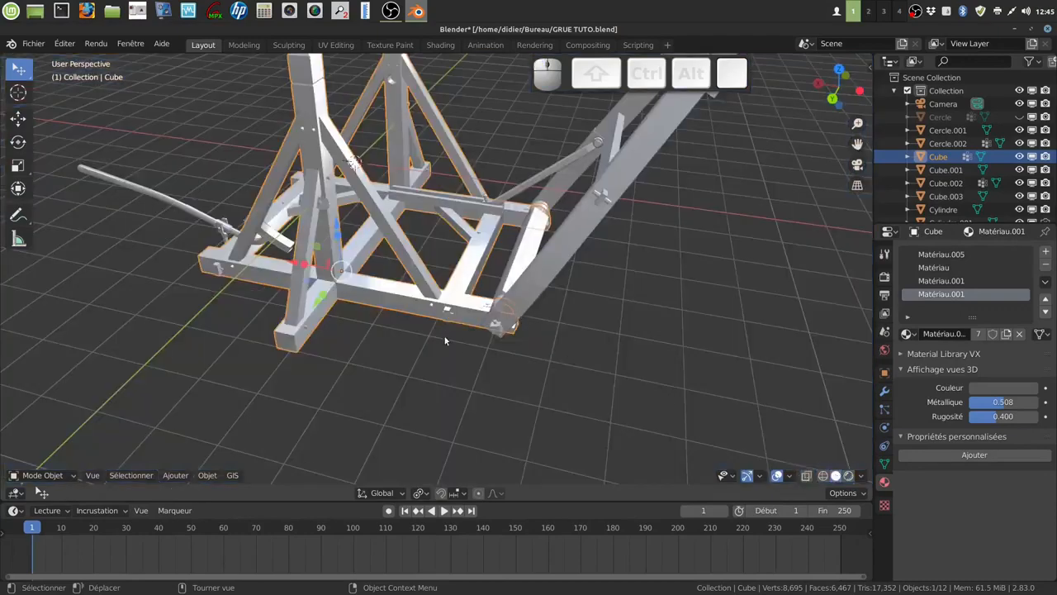
Step: Deselect everything and add a mesh cylinder with 32 vertices, a 1 m radius and a 2 m depth at the origin
{"action": "scroll", "coordinate": [512, 341], "scroll_direction": "up", "scroll_amount": 3}
{"action": "middle_click_drag", "start_coordinate": [543, 341], "coordinate": [500, 341]}
{"action": "key", "text": "alt+a"}
{"action": "left_click", "coordinate": [176, 476]}
{"action": "mouse_move", "coordinate": [181, 461]}
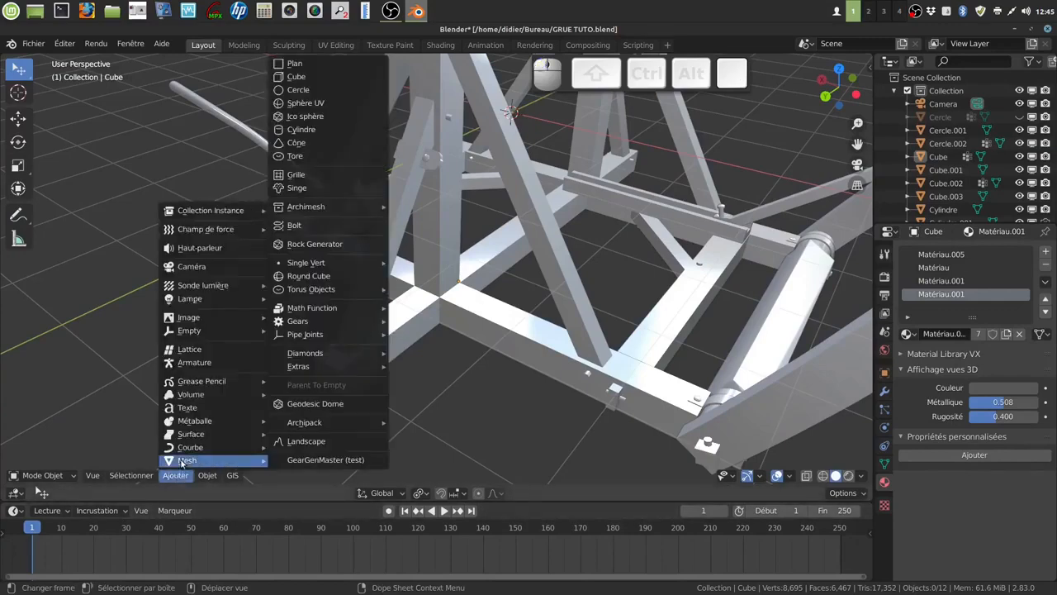
{"action": "left_click", "coordinate": [294, 129]}
{"action": "scroll", "coordinate": [502, 248], "scroll_direction": "down", "scroll_amount": 3}
{"action": "middle_click_drag", "start_coordinate": [502, 248], "coordinate": [480, 253]}
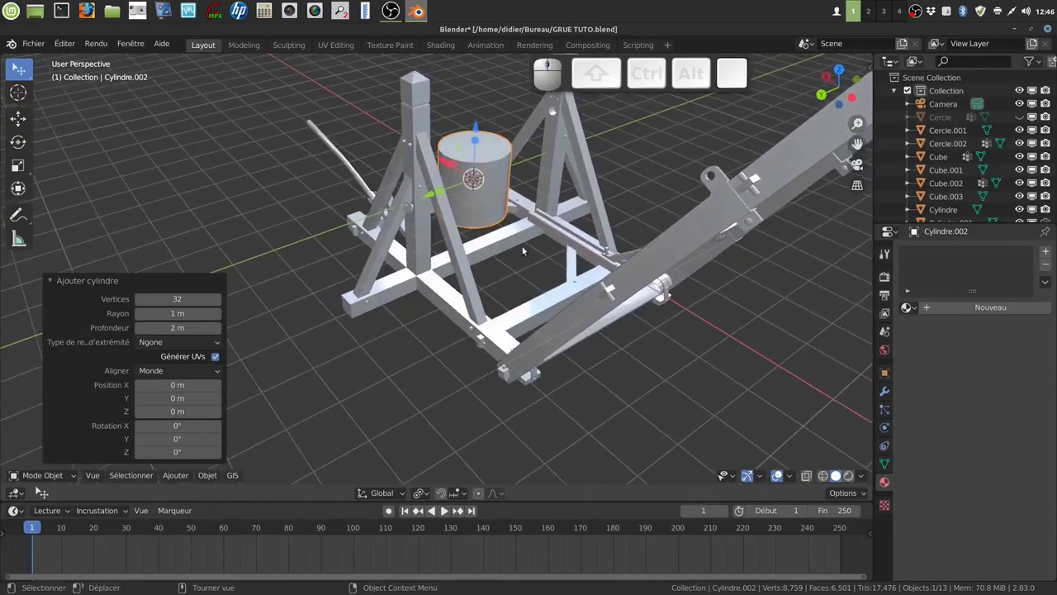
Step: Shrink the cylinder, stretch it along Z by about 12.02, and scale it uniformly by about 0.237 into a thin rod
{"action": "key", "text": "s"}
{"action": "left_click_drag", "start_coordinate": [476, 147], "coordinate": [482, 128]}
{"action": "key", "text": "s"}
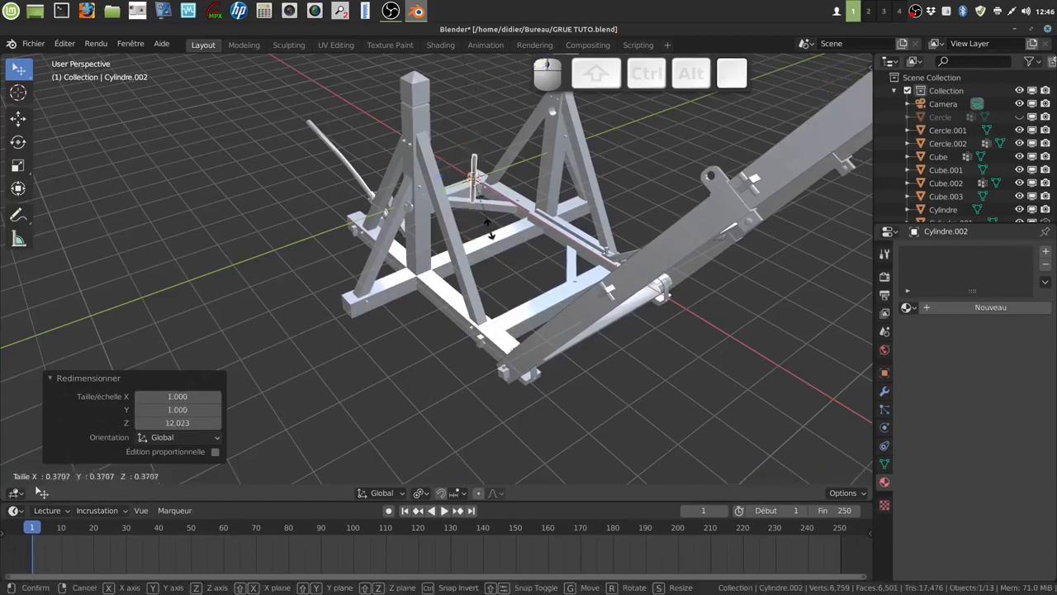
{"action": "left_click", "coordinate": [490, 205]}
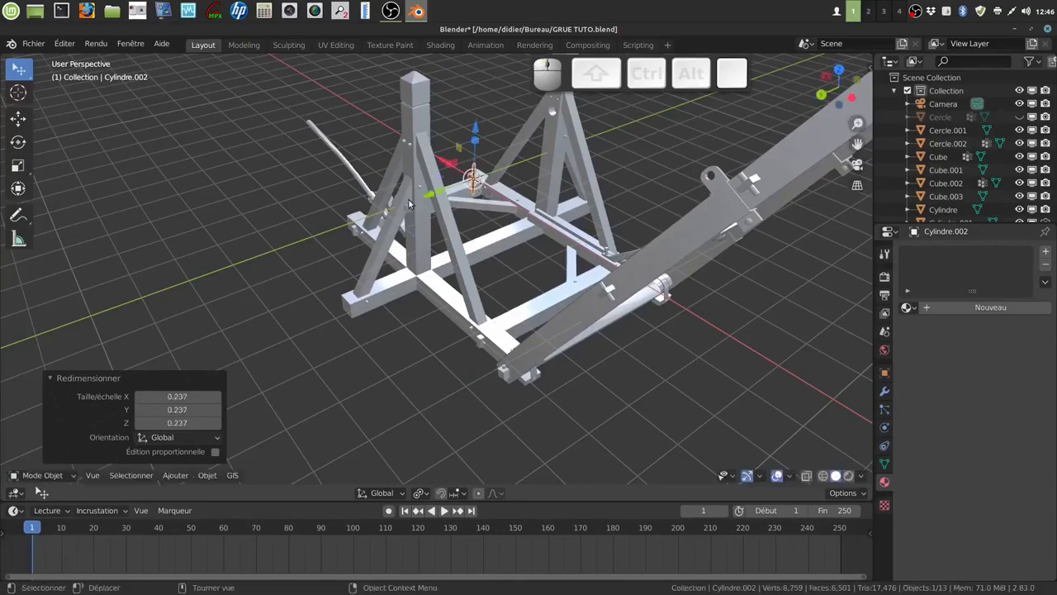
Step: Move the rod along Y to the brace's collar by about 2.23 m plus a further 0.17 m
{"action": "left_click_drag", "start_coordinate": [427, 196], "coordinate": [416, 200]}
{"action": "left_click_drag", "start_coordinate": [366, 236], "coordinate": [366, 235]}
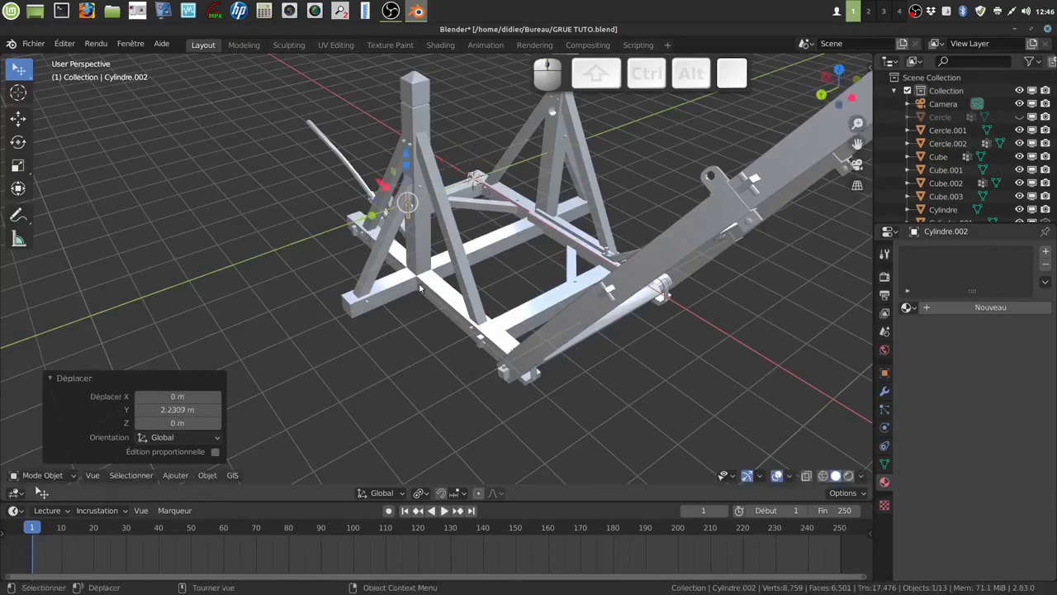
{"action": "scroll", "coordinate": [449, 296], "scroll_direction": "up", "scroll_amount": 4}
{"action": "middle_click_drag", "start_coordinate": [455, 287], "coordinate": [442, 365]}
{"action": "scroll", "coordinate": [491, 413], "scroll_direction": "up", "scroll_amount": 4}
{"action": "left_click_drag", "start_coordinate": [327, 252], "coordinate": [324, 266]}
Step: Rotate the rod about -57.5° in the side view to stand perpendicular to the brace, and shift it slightly onto the tab
{"action": "middle_click_drag", "start_coordinate": [324, 267], "coordinate": [380, 298]}
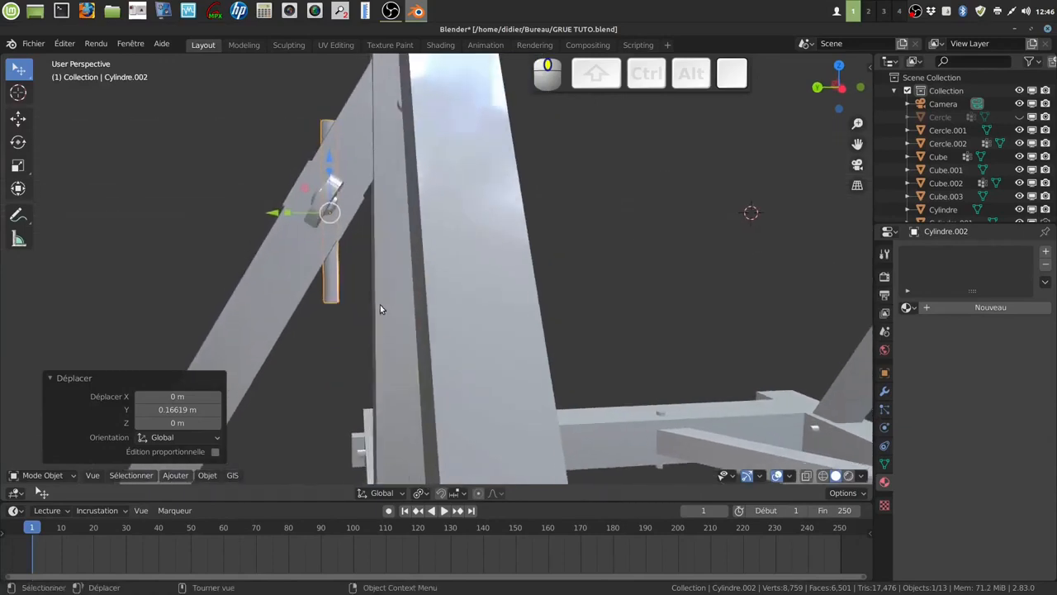
{"action": "key", "text": "r"}
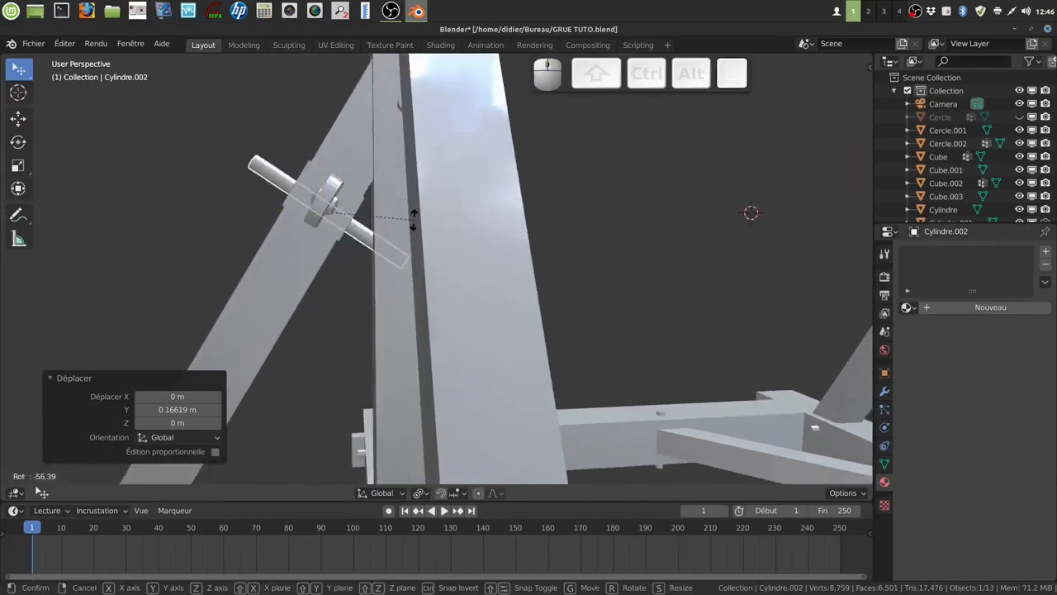
{"action": "left_click", "coordinate": [414, 216]}
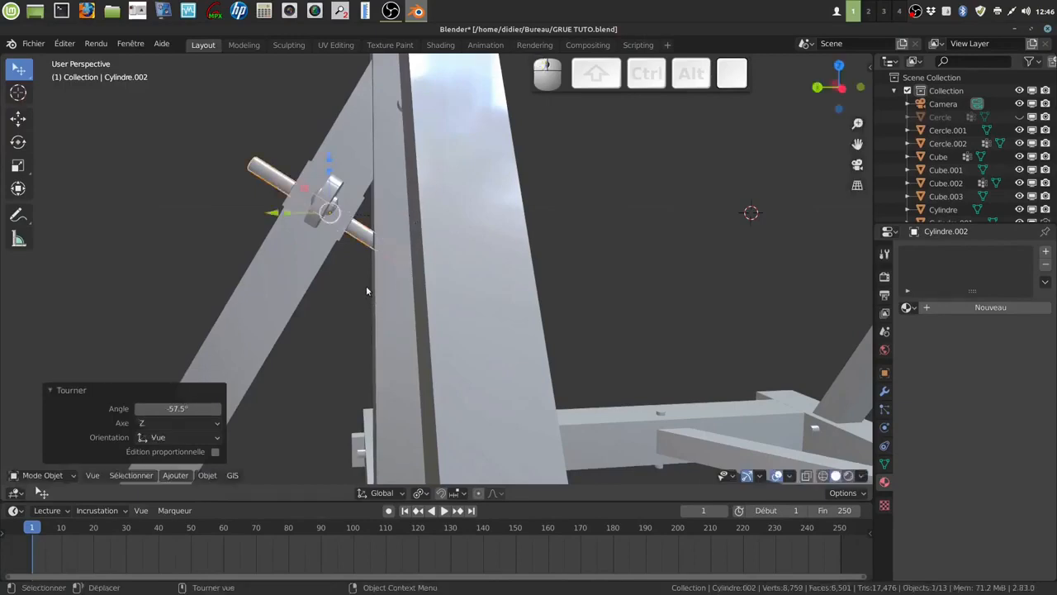
{"action": "key", "text": "g"}
{"action": "left_click", "coordinate": [368, 279]}
Step: Move the rod along X onto the rounded tab and scale it uniformly by about 1.417
{"action": "middle_click_drag", "start_coordinate": [369, 280], "coordinate": [302, 301]}
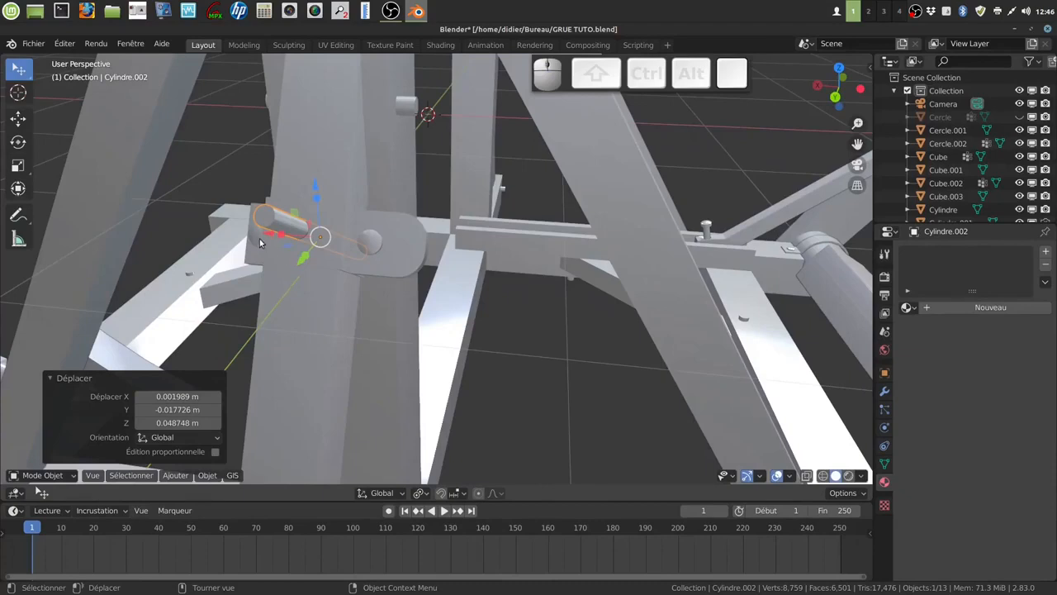
{"action": "left_click_drag", "start_coordinate": [264, 234], "coordinate": [348, 236]}
{"action": "middle_click_drag", "start_coordinate": [348, 236], "coordinate": [361, 253]}
{"action": "left_click_drag", "start_coordinate": [354, 248], "coordinate": [355, 248]}
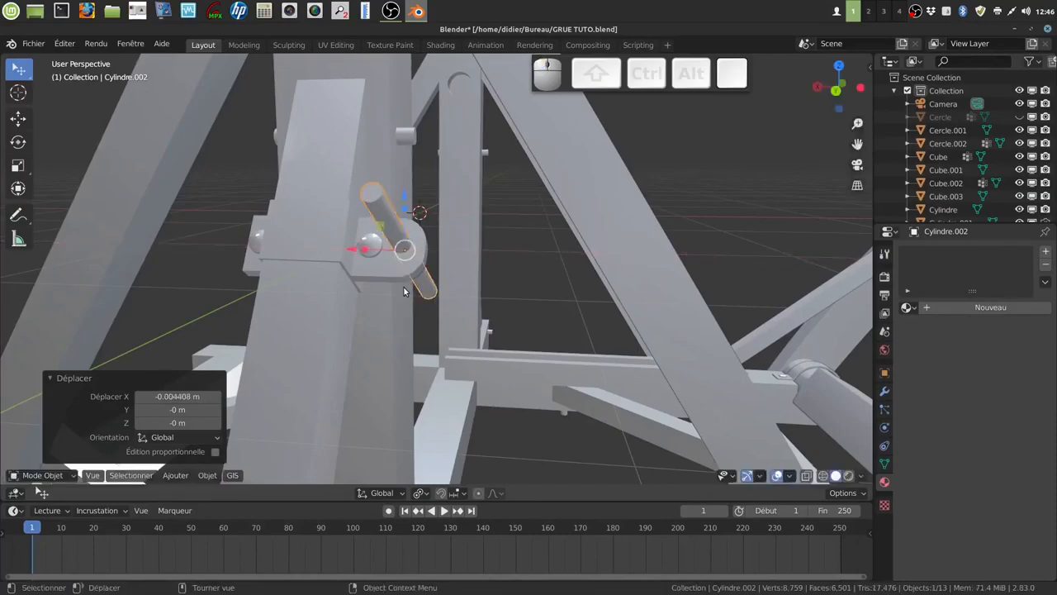
{"action": "key", "text": "s"}
{"action": "left_click", "coordinate": [429, 297]}
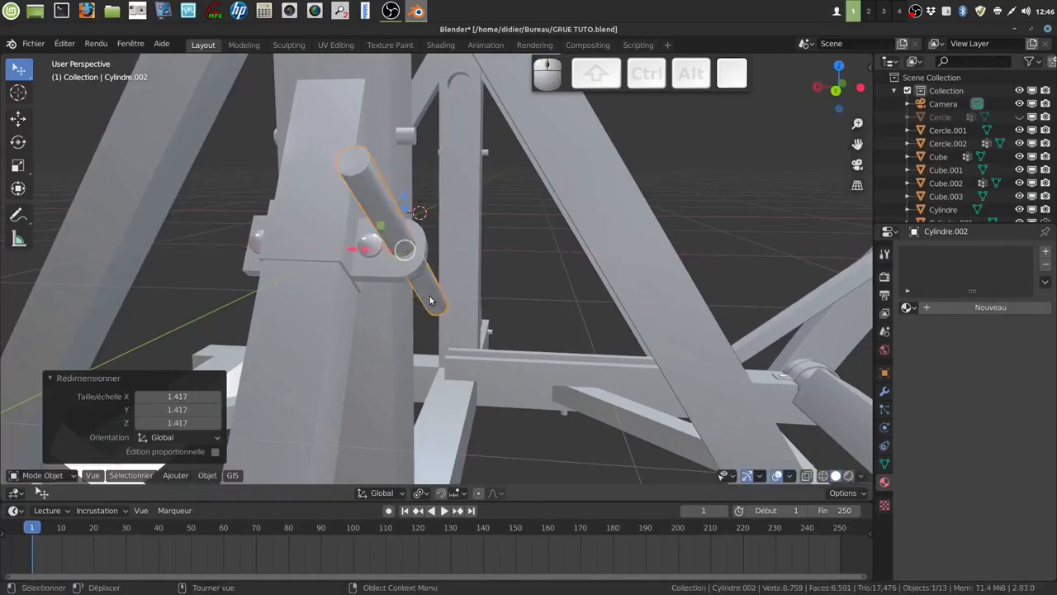
Step: Lower the rod along Z by about 0.025 m against the collar's rounded tab
{"action": "mouse_move", "coordinate": [430, 297]}
{"action": "middle_mouse_down"}
{"action": "mouse_move", "coordinate": [397, 323]}
{"action": "mouse_move", "coordinate": [444, 323]}
{"action": "mouse_move", "coordinate": [435, 330]}
{"action": "mouse_move", "coordinate": [417, 304]}
{"action": "middle_mouse_up"}
{"action": "key", "text": "g"}
{"action": "key", "text": "z"}
{"action": "left_click", "coordinate": [409, 252]}
{"action": "middle_click_drag", "start_coordinate": [408, 252], "coordinate": [478, 271]}
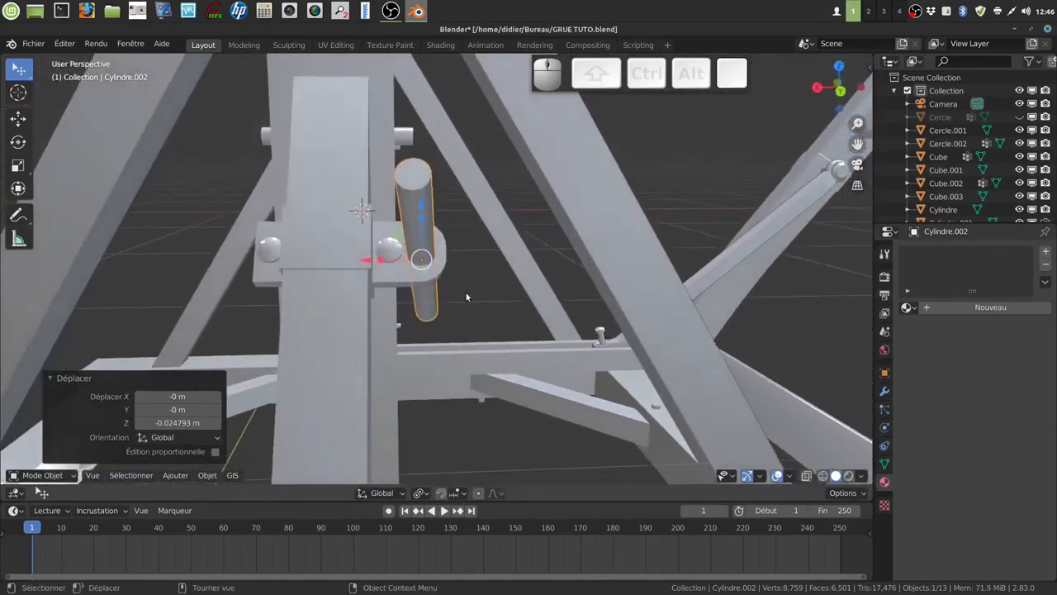
Step: Enlarge the rod uniformly and shift it along X by about -0.0067 m to centre it on the tab
{"action": "key", "text": "s"}
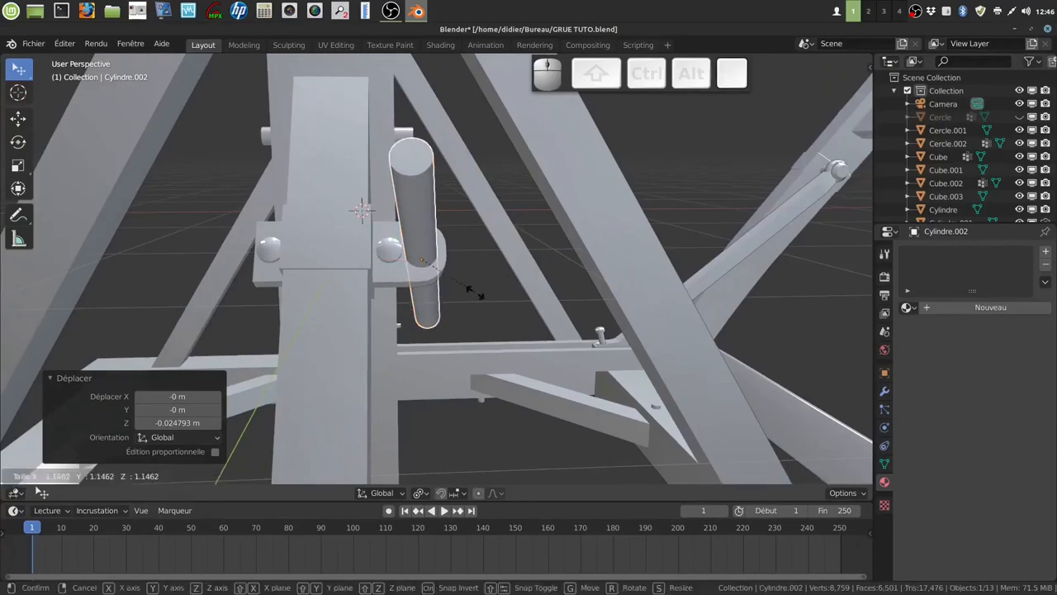
{"action": "left_click", "coordinate": [465, 291]}
{"action": "left_click_drag", "start_coordinate": [363, 260], "coordinate": [365, 261]}
{"action": "middle_click_drag", "start_coordinate": [414, 292], "coordinate": [397, 323]}
{"action": "scroll", "coordinate": [437, 339], "scroll_direction": "up", "scroll_amount": 5}
{"action": "scroll", "coordinate": [436, 334], "scroll_direction": "down", "scroll_amount": 3}
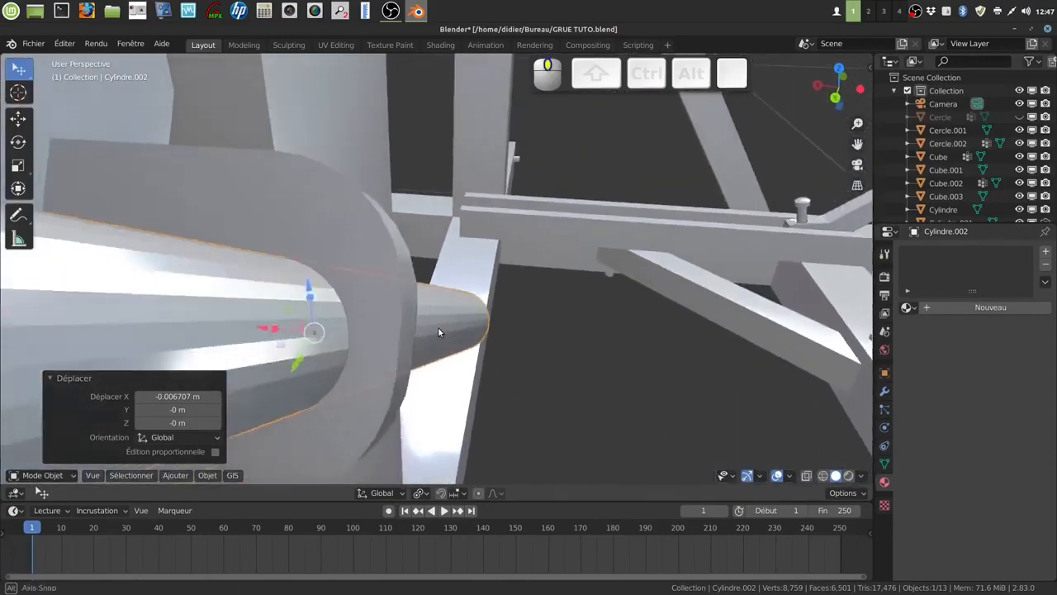
Step: Edit the frame mesh and connect the two opposite vertices where the tab's rounding begins, across one face of the tab
{"action": "left_click", "coordinate": [371, 256]}
{"action": "key", "text": "Tab"}
{"action": "middle_click_drag", "start_coordinate": [389, 309], "coordinate": [369, 370]}
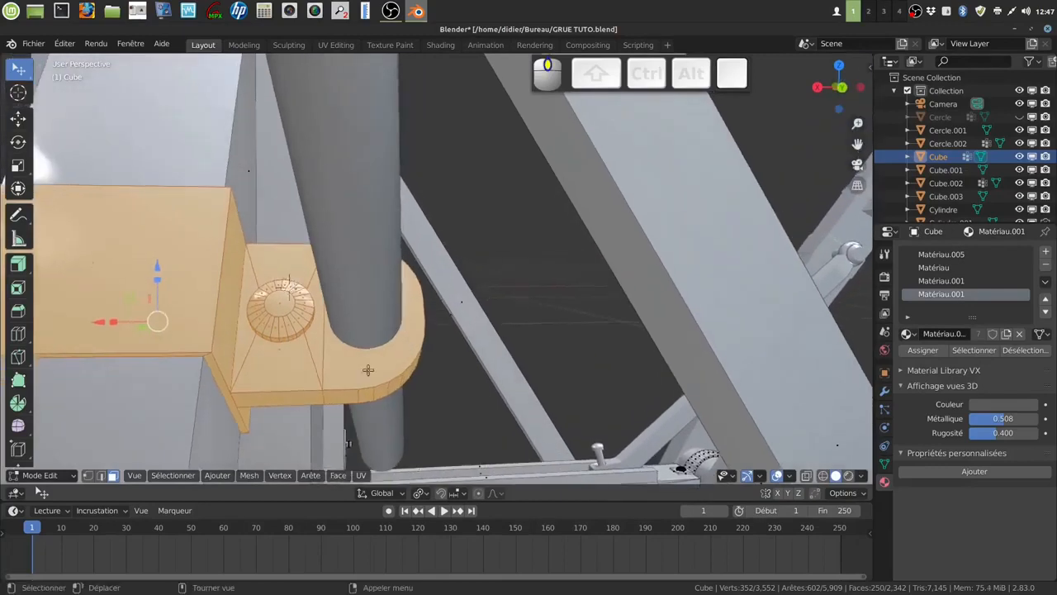
{"action": "left_click", "coordinate": [88, 475]}
{"action": "left_click", "coordinate": [361, 387]}
{"action": "middle_click_drag", "start_coordinate": [400, 334], "coordinate": [370, 272]}
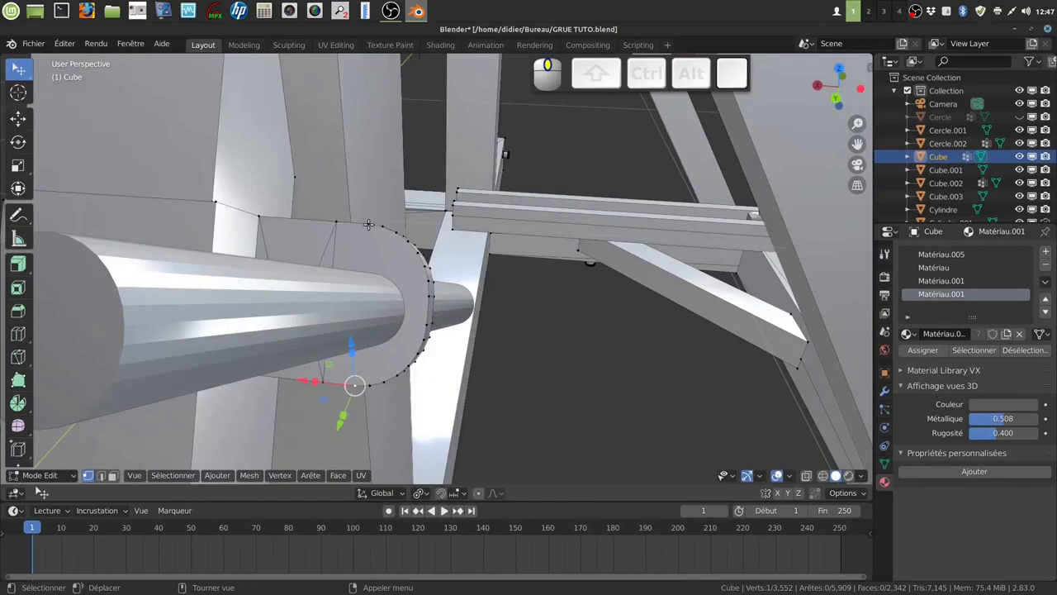
{"action": "middle_click_drag", "start_coordinate": [368, 295], "coordinate": [384, 306]}
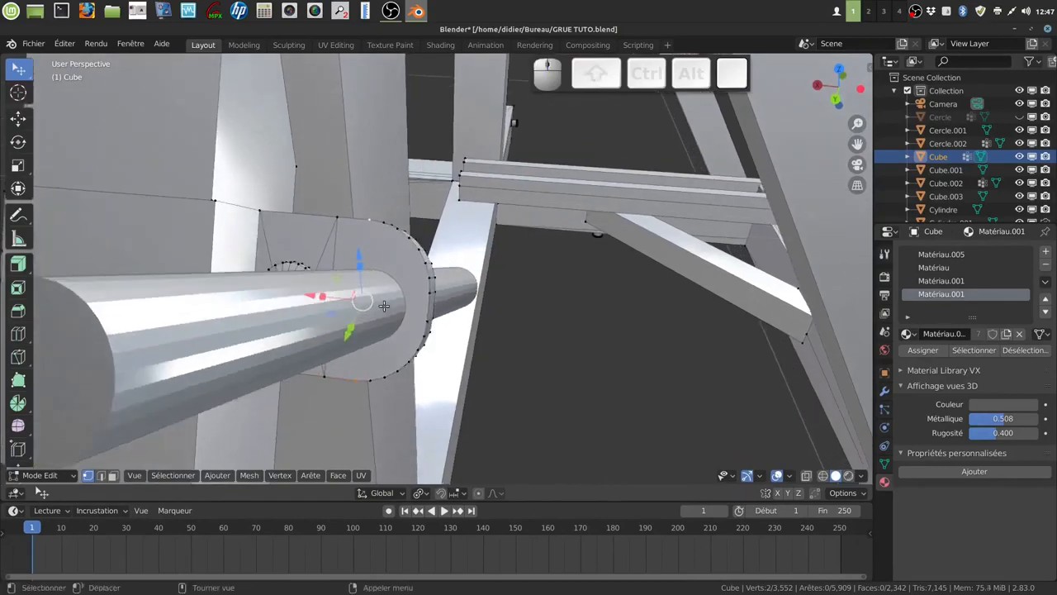
Step: Connect the matching pair of vertices across the tab's opposite face and return to object mode
{"action": "middle_click_drag", "start_coordinate": [389, 298], "coordinate": [188, 238]}
{"action": "left_click", "coordinate": [467, 270]}
{"action": "middle_click_drag", "start_coordinate": [467, 270], "coordinate": [437, 438]}
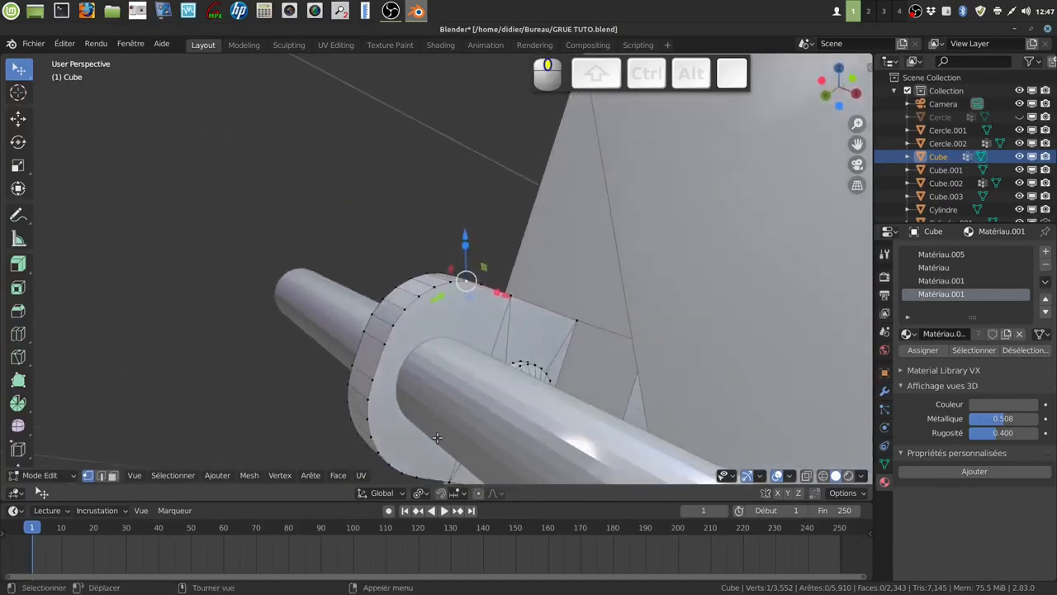
{"action": "left_click", "coordinate": [416, 475], "text": "shift"}
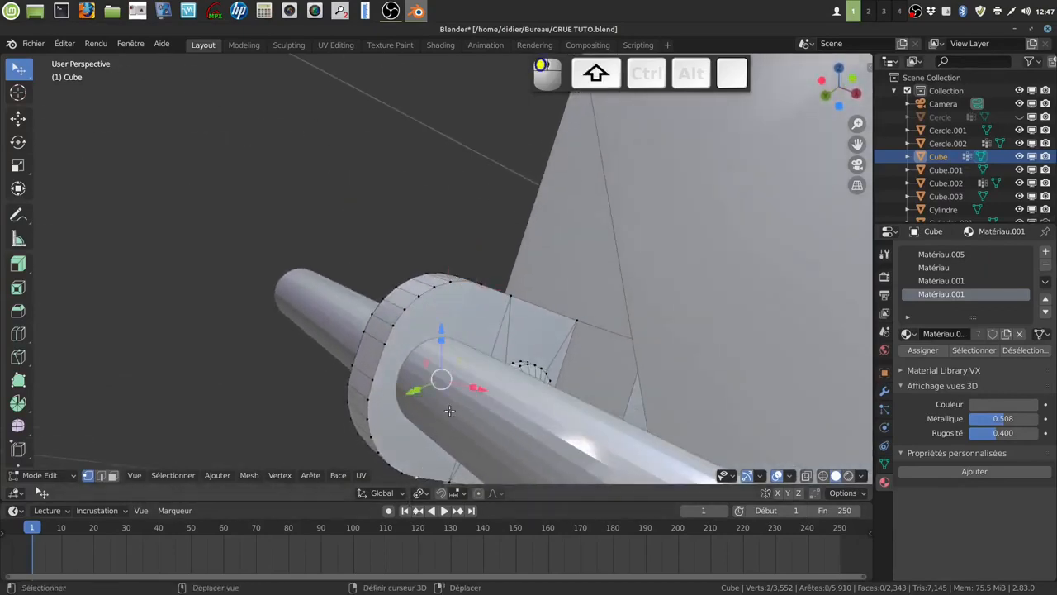
{"action": "middle_click_drag", "start_coordinate": [447, 408], "coordinate": [581, 449]}
{"action": "scroll", "coordinate": [529, 411], "scroll_direction": "down", "scroll_amount": 4}
{"action": "scroll", "coordinate": [535, 430], "scroll_direction": "down", "scroll_amount": 4}
{"action": "middle_click_drag", "start_coordinate": [524, 408], "coordinate": [501, 436]}
{"action": "key", "text": "Tab"}
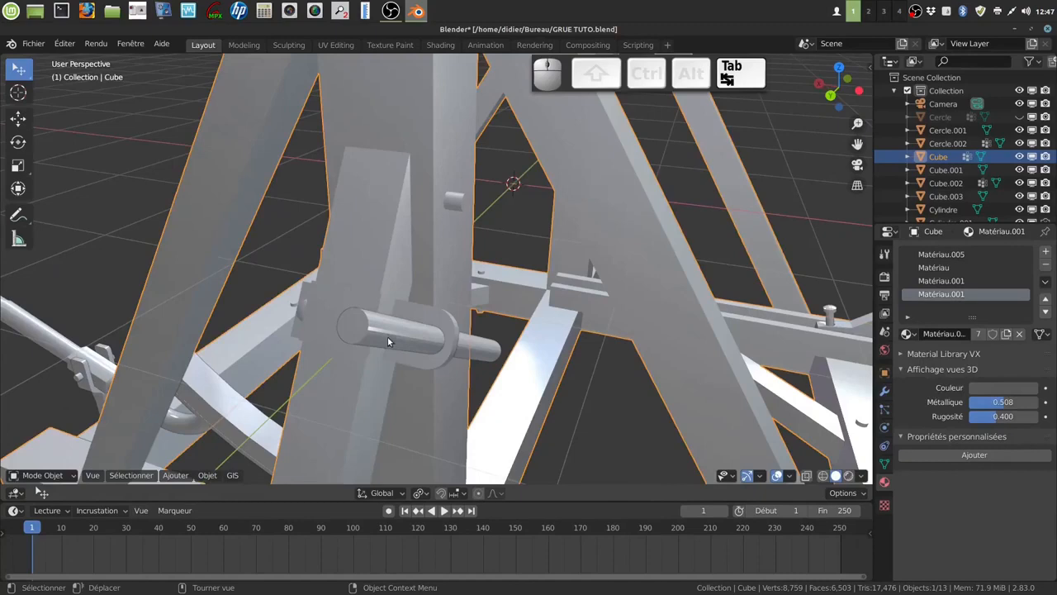
Step: Shade the rod smooth and enable auto smooth for its normals
{"action": "left_click", "coordinate": [397, 342]}
{"action": "right_click", "coordinate": [368, 330]}
{"action": "left_click", "coordinate": [366, 330]}
{"action": "left_click", "coordinate": [885, 463]}
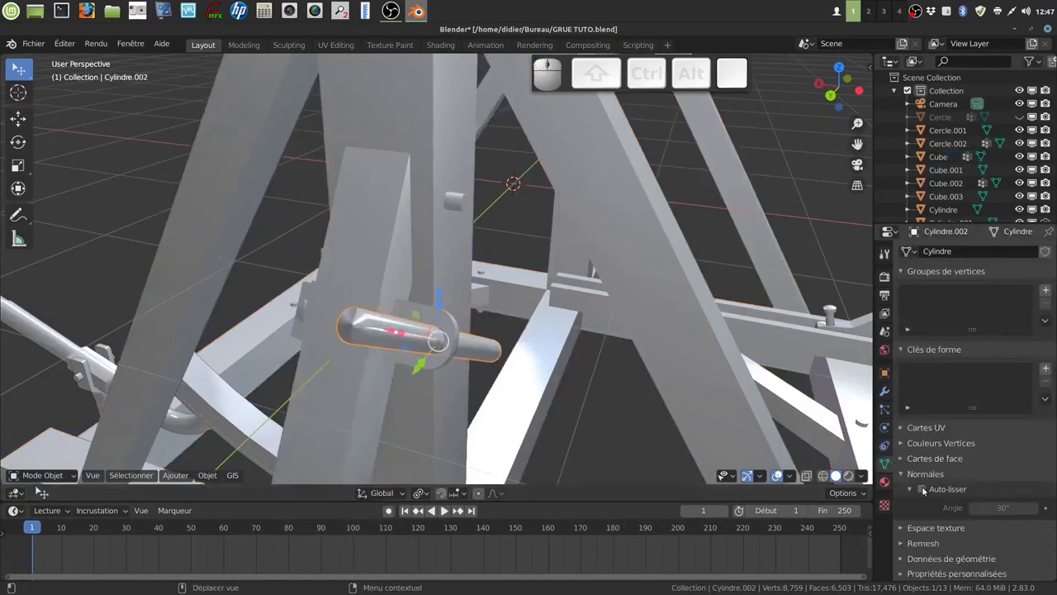
{"action": "left_click", "coordinate": [923, 490]}
{"action": "middle_click_drag", "start_coordinate": [552, 393], "coordinate": [503, 380]}
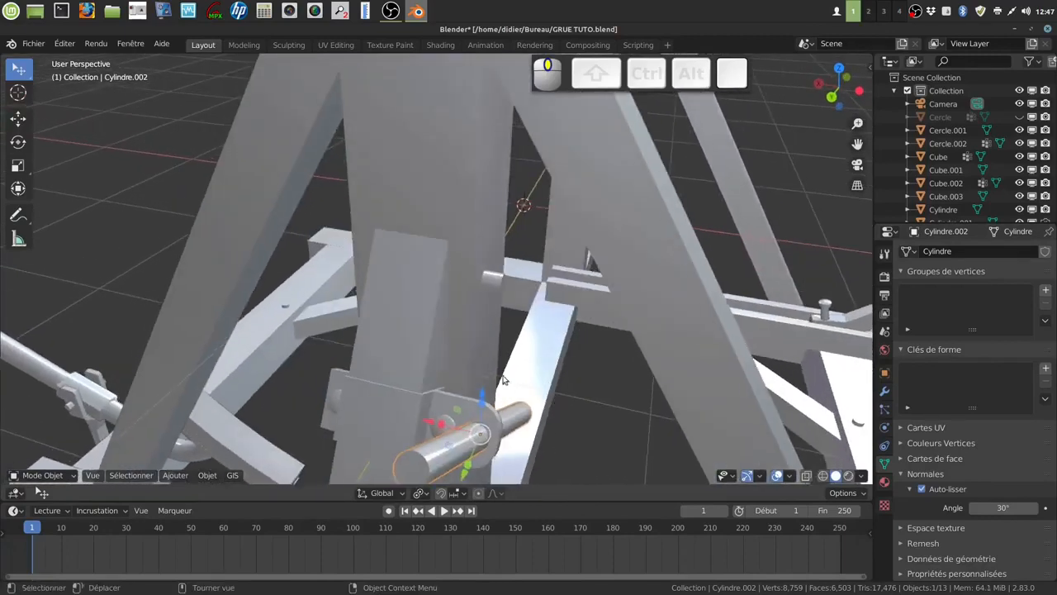
{"action": "middle_click_drag", "start_coordinate": [378, 400], "coordinate": [554, 388]}
{"action": "left_click", "coordinate": [490, 267]}
{"action": "middle_click_drag", "start_coordinate": [490, 266], "coordinate": [607, 351]}
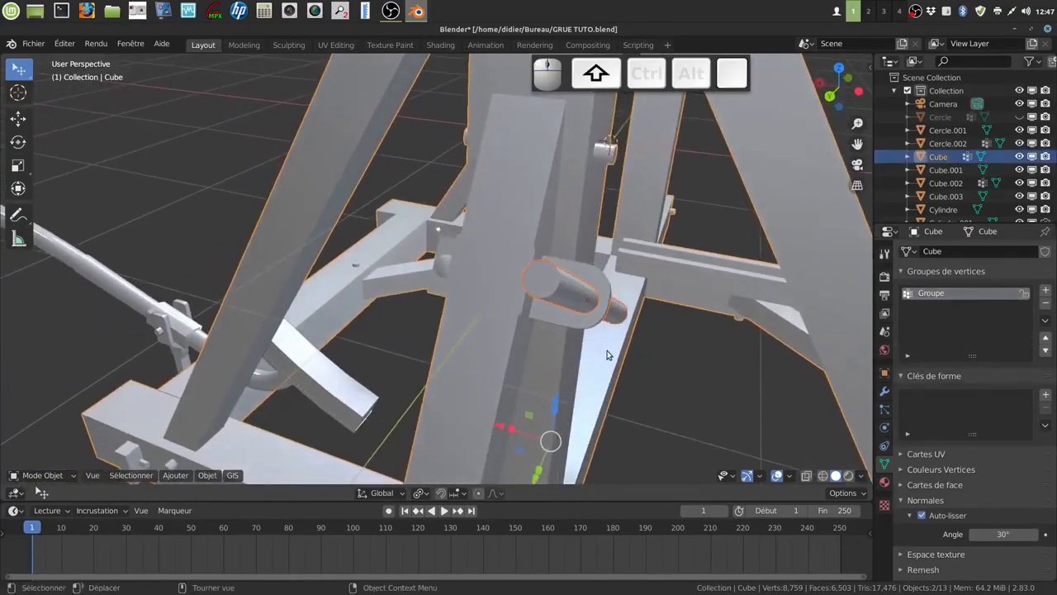
{"action": "key", "text": "ctrl+j"}
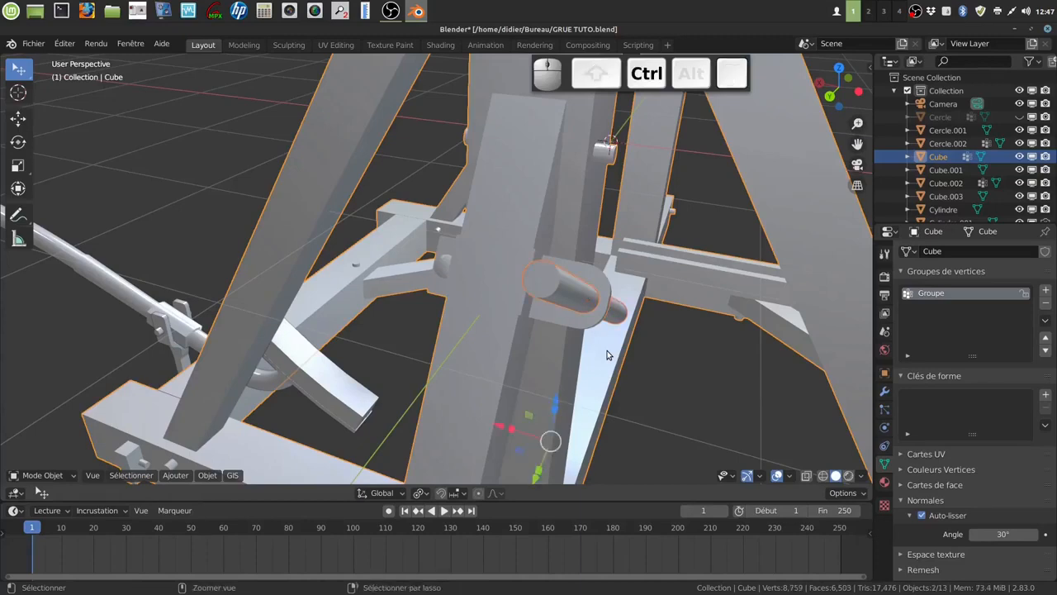
{"action": "key", "text": "ctrl+z"}
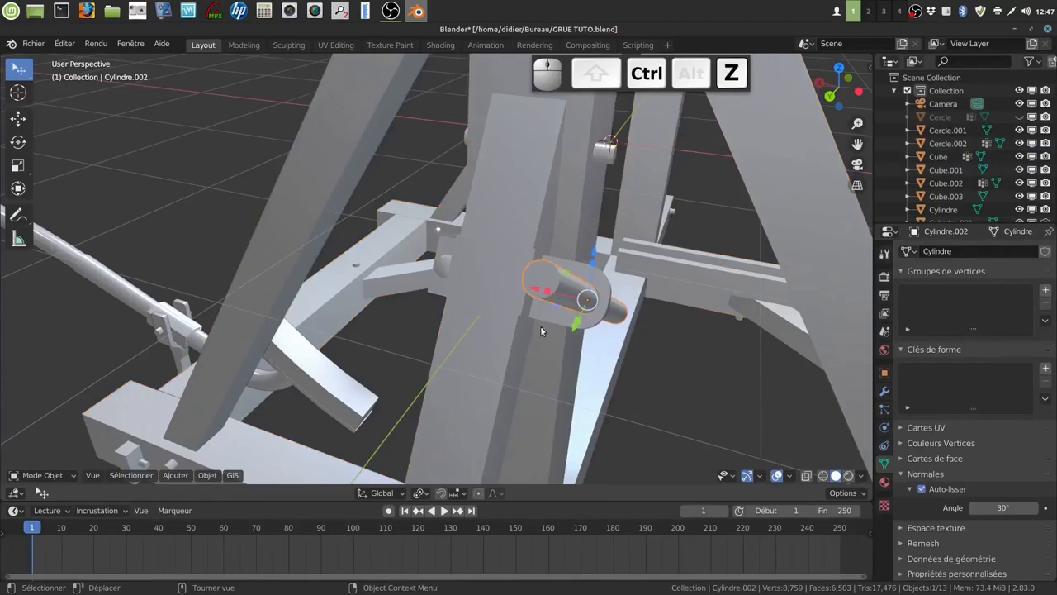
Step: Subtract the rod from the frame with a boolean difference to cut a round hole through the collar's tab
{"action": "left_click", "coordinate": [562, 348], "text": "shift"}
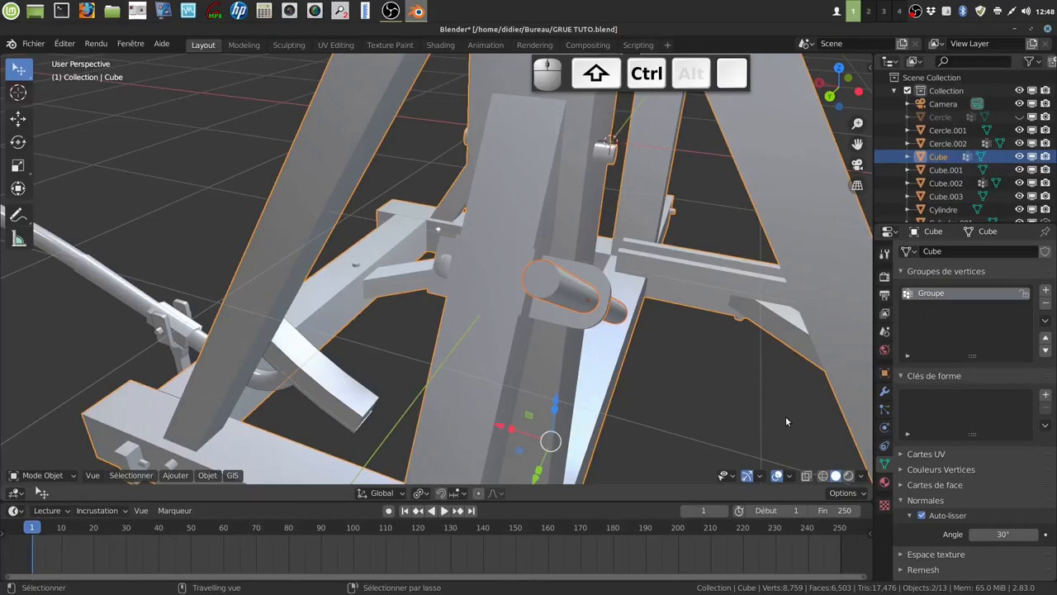
{"action": "key", "text": "ctrl+j"}
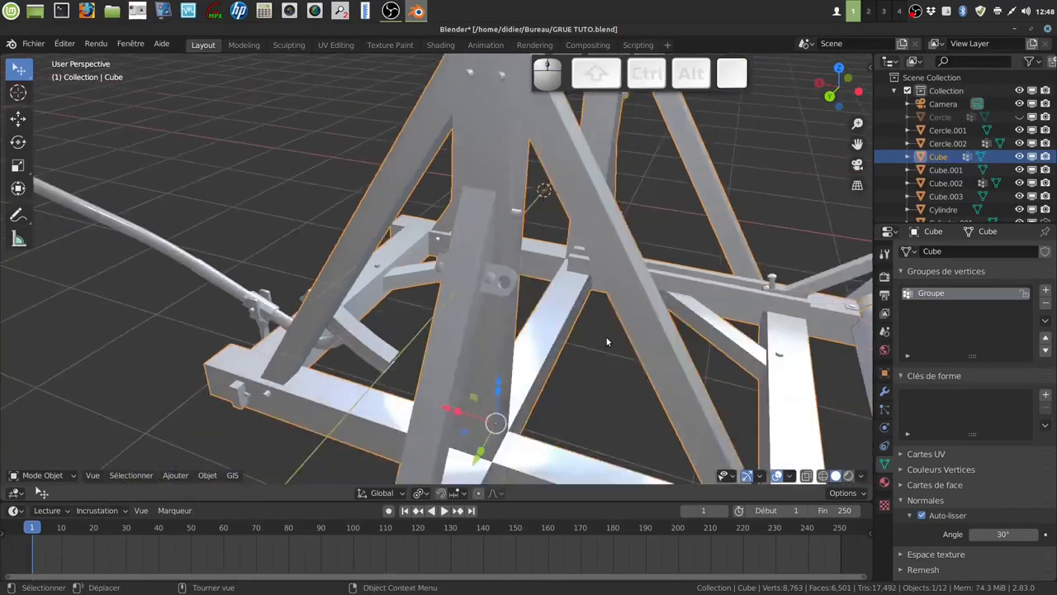
{"action": "middle_click_drag", "start_coordinate": [606, 341], "coordinate": [504, 399]}
{"action": "scroll", "coordinate": [479, 355], "scroll_direction": "up", "scroll_amount": 3}
{"action": "key", "text": "Tab"}
{"action": "middle_click_drag", "start_coordinate": [478, 355], "coordinate": [522, 331]}
{"action": "key", "text": "a"}
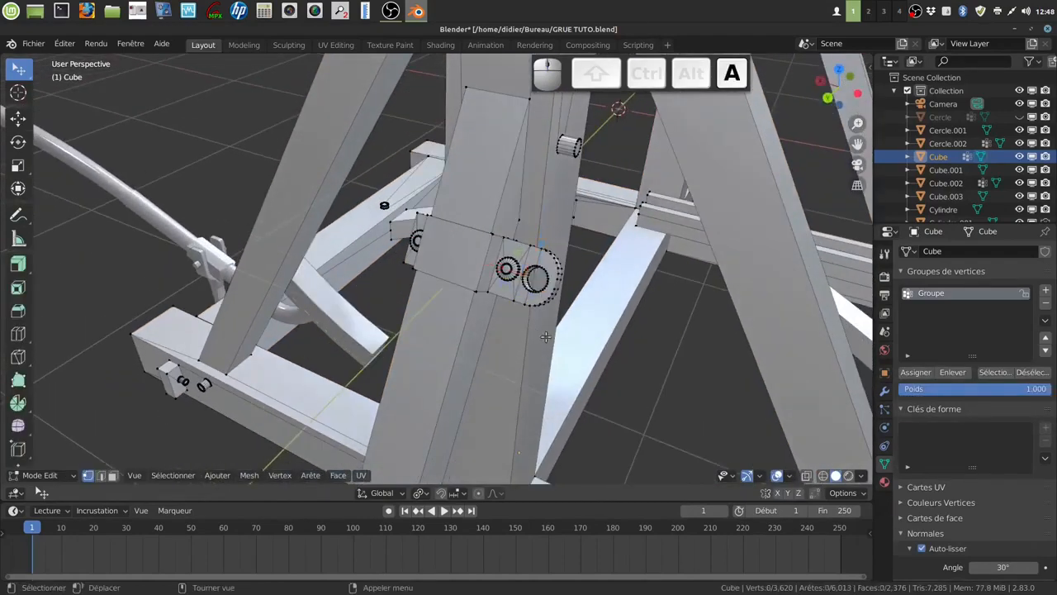
{"action": "key", "text": "Tab"}
{"action": "scroll", "coordinate": [547, 334], "scroll_direction": "up", "scroll_amount": 1}
{"action": "key", "text": "Tab"}
{"action": "key", "text": "Tab"}
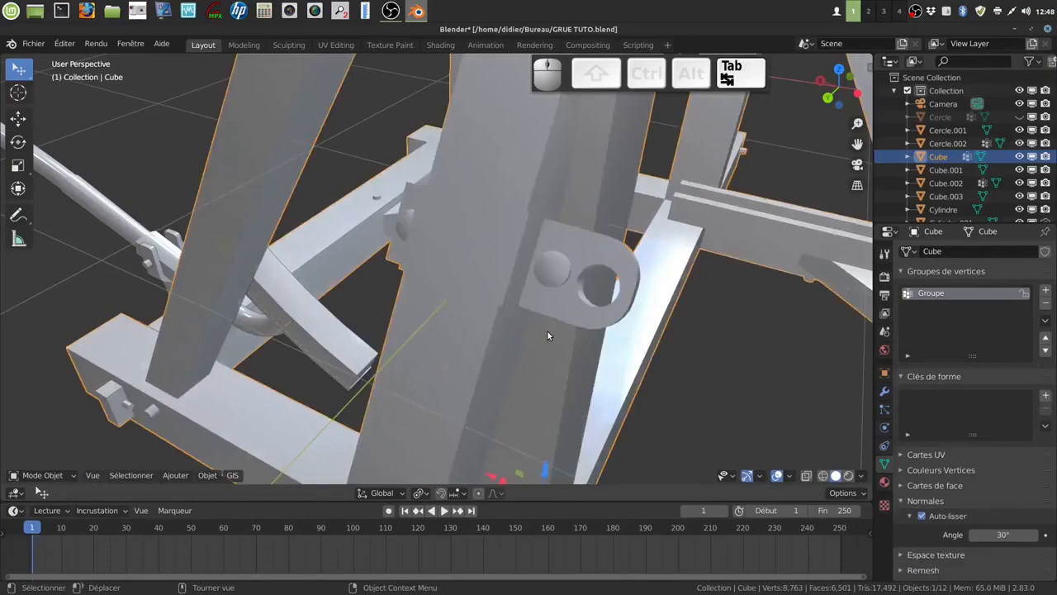
Step: Deselect everything and display the whole crane with its materials instead of solid shading
{"action": "scroll", "coordinate": [547, 334], "scroll_direction": "down", "scroll_amount": 6}
{"action": "middle_click_drag", "start_coordinate": [570, 339], "coordinate": [597, 358]}
{"action": "scroll", "coordinate": [576, 369], "scroll_direction": "down", "scroll_amount": 1}
{"action": "scroll", "coordinate": [576, 369], "scroll_direction": "up", "scroll_amount": 4}
{"action": "scroll", "coordinate": [612, 318], "scroll_direction": "down", "scroll_amount": 3}
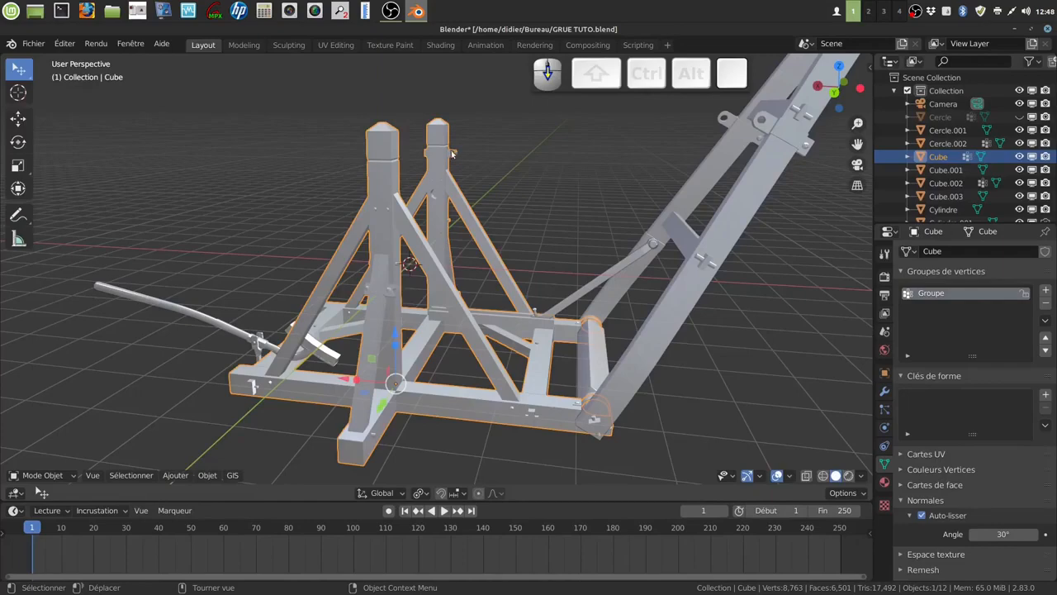
{"action": "middle_click_drag", "start_coordinate": [651, 283], "coordinate": [772, 436]}
{"action": "key", "text": "alt+a"}
{"action": "scroll", "coordinate": [568, 343], "scroll_direction": "up", "scroll_amount": 2}
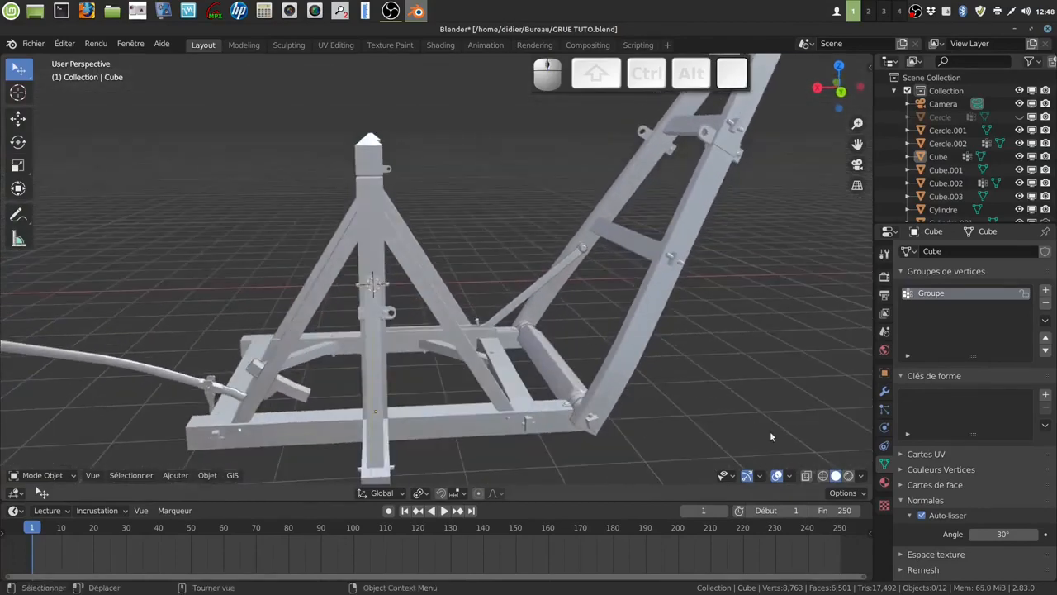
{"action": "left_click", "coordinate": [849, 477]}
{"action": "mouse_move", "coordinate": [483, 338]}
{"action": "middle_mouse_down"}
{"action": "mouse_move", "coordinate": [595, 329]}
{"action": "mouse_move", "coordinate": [480, 346]}
{"action": "mouse_move", "coordinate": [496, 322]}
{"action": "middle_mouse_up"}
{"action": "scroll", "coordinate": [479, 345], "scroll_direction": "down", "scroll_amount": 3}
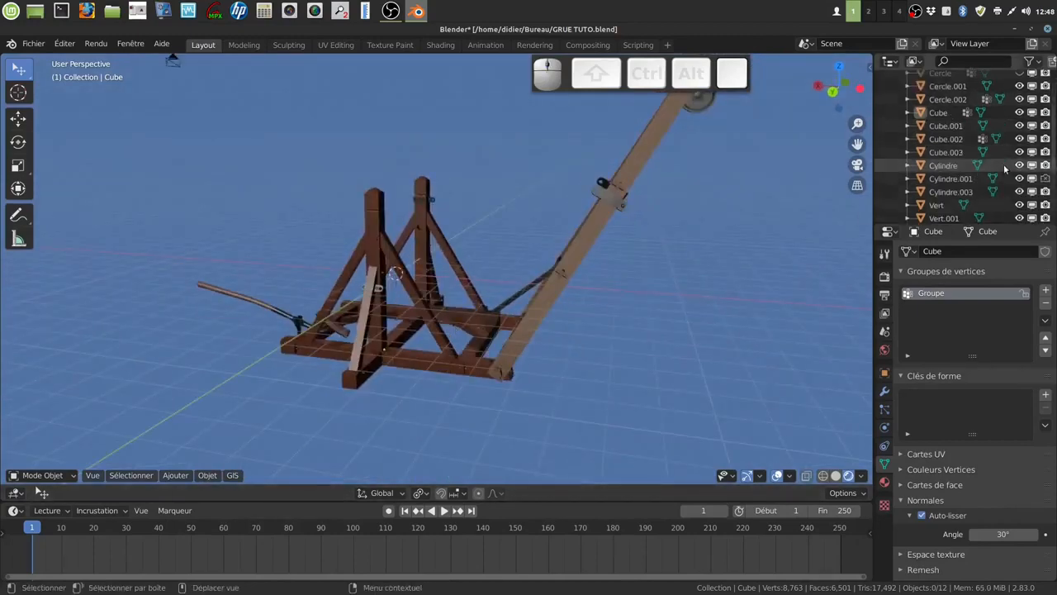
Step: Unhide the crane's large wheel object, Cercle
{"action": "left_click", "coordinate": [1020, 116]}
{"action": "middle_click_drag", "start_coordinate": [617, 258], "coordinate": [534, 313]}
{"action": "scroll", "coordinate": [595, 352], "scroll_direction": "up", "scroll_amount": 3}
{"action": "middle_click_drag", "start_coordinate": [610, 342], "coordinate": [645, 312]}
{"action": "scroll", "coordinate": [640, 317], "scroll_direction": "down", "scroll_amount": 4}
{"action": "middle_click_drag", "start_coordinate": [577, 320], "coordinate": [615, 320]}
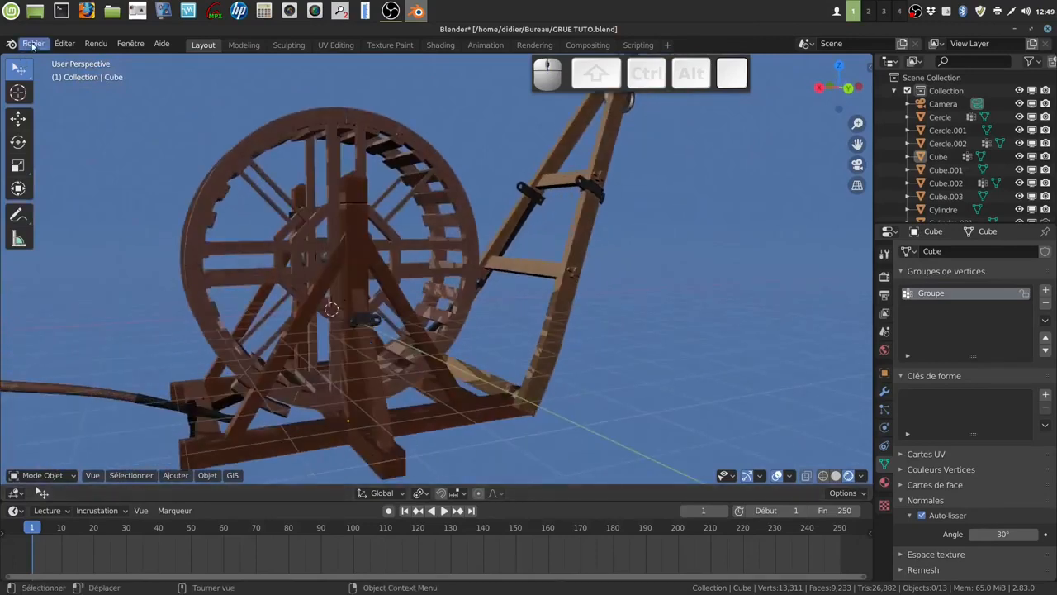
Step: Save the crane project under its existing file name, GRUE TUTO.blend
{"action": "left_click", "coordinate": [34, 45]}
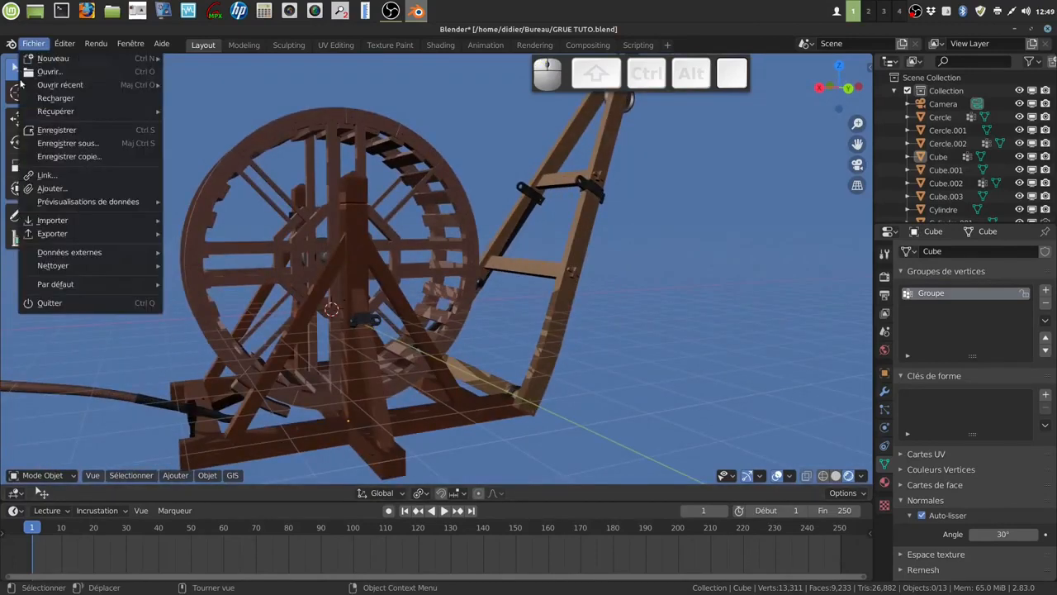
{"action": "left_click", "coordinate": [54, 130]}
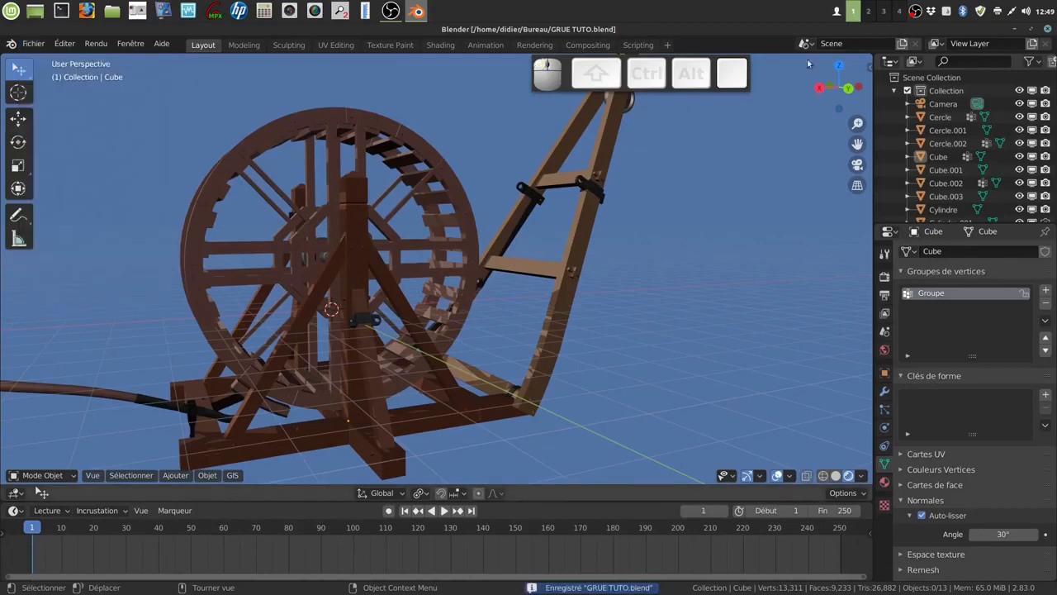
{"action": "right_click", "coordinate": [915, 11]}
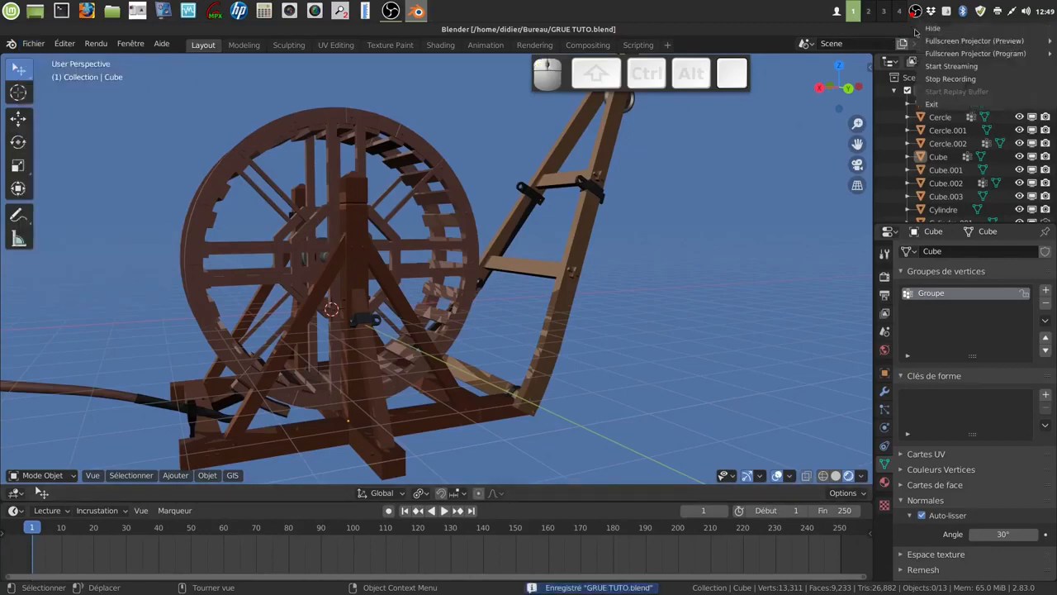
{"action": "left_click", "coordinate": [949, 79]}
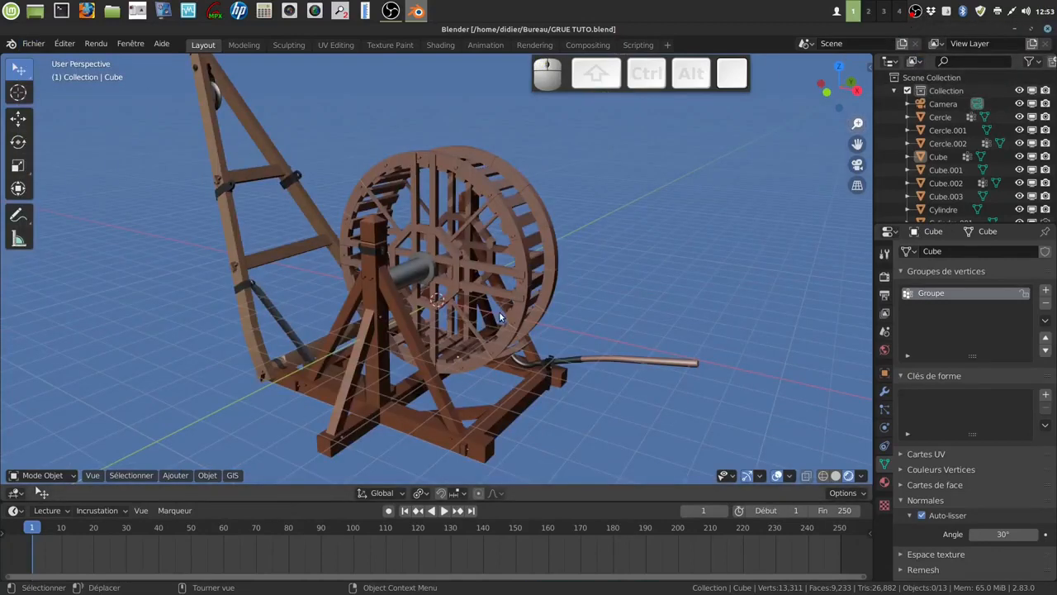
{"action": "middle_click_drag", "start_coordinate": [505, 318], "coordinate": [536, 325]}
{"action": "scroll", "coordinate": [497, 316], "scroll_direction": "up", "scroll_amount": 2}
{"action": "scroll", "coordinate": [496, 318], "scroll_direction": "down", "scroll_amount": 2}
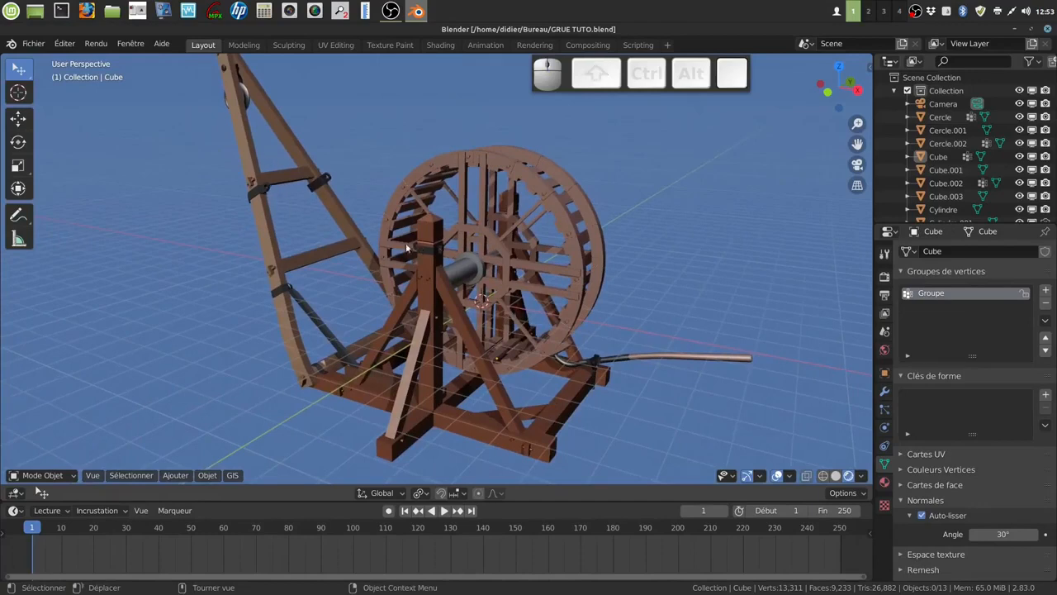
{"action": "middle_click_drag", "start_coordinate": [474, 239], "coordinate": [530, 247]}
{"action": "mouse_move", "coordinate": [519, 246]}
{"action": "middle_mouse_down"}
{"action": "mouse_move", "coordinate": [539, 246]}
{"action": "mouse_move", "coordinate": [508, 239]}
{"action": "middle_mouse_up"}
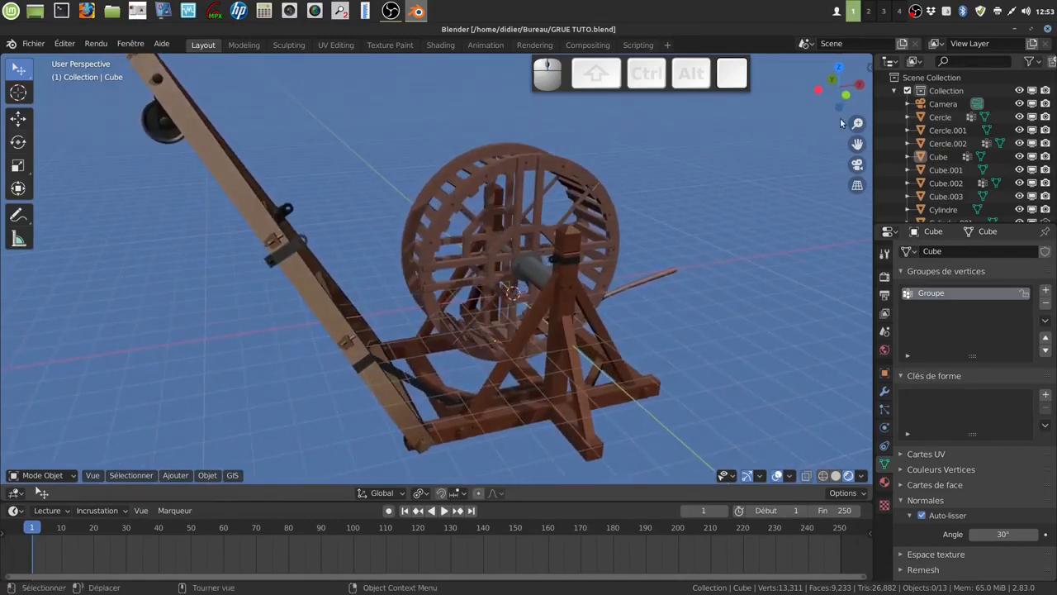
{"action": "left_click", "coordinate": [915, 11]}
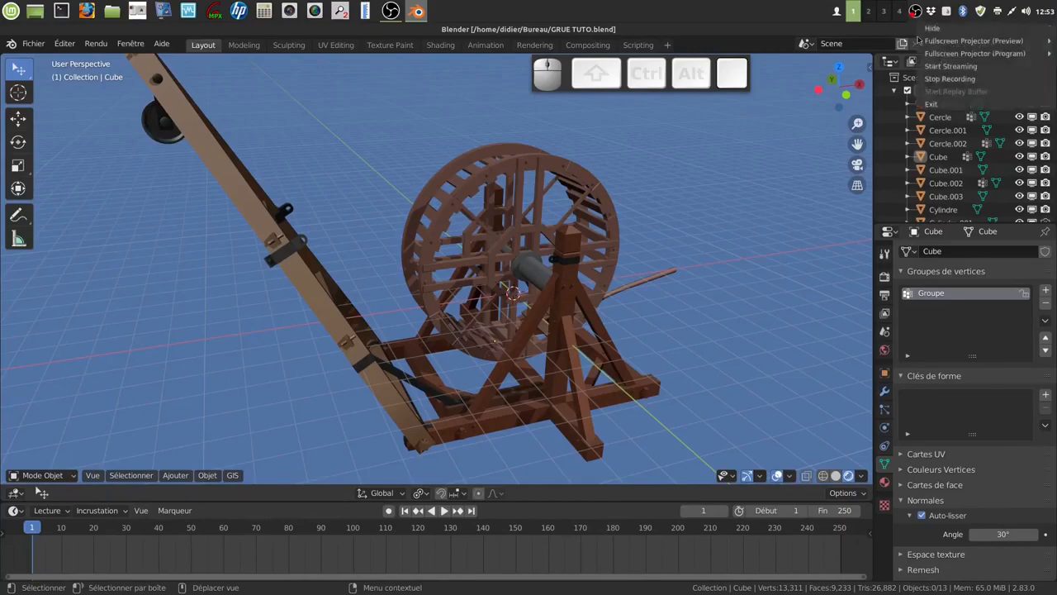
{"action": "left_click", "coordinate": [942, 80]}
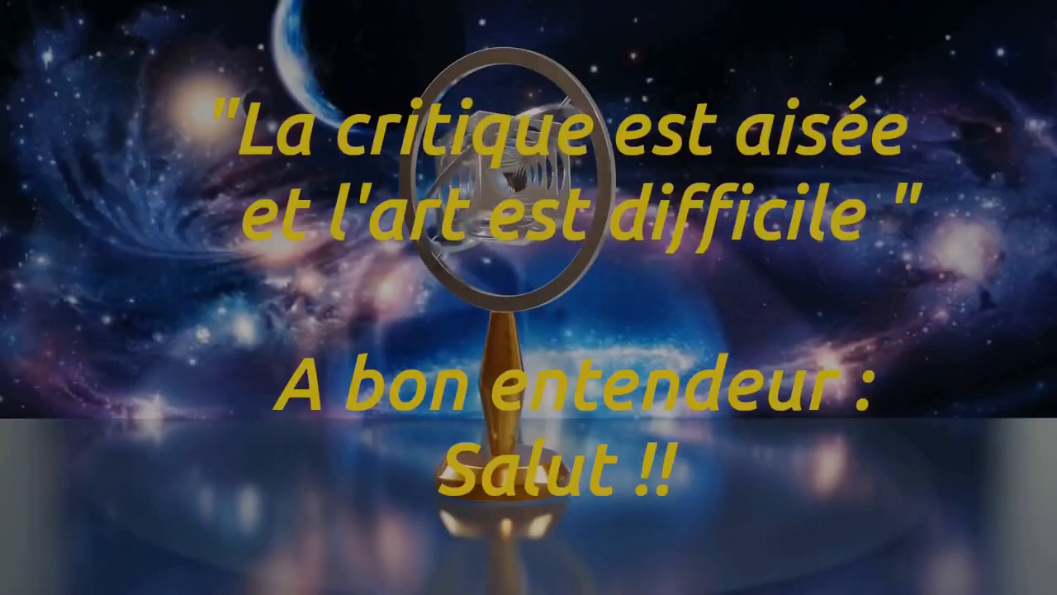